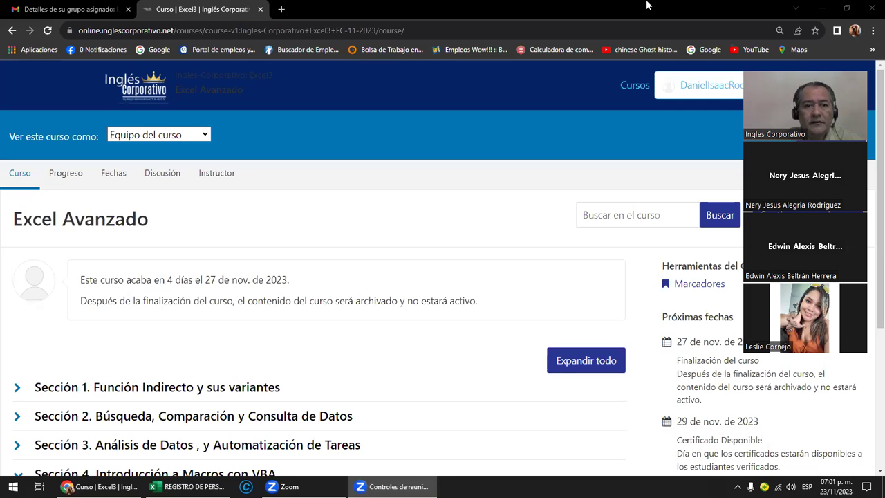
- Scroll to Sección 4 and open Laboratorio 16 under '4.1 Formulario de Usuario VBA'
scroll(525, 273, down, 3)
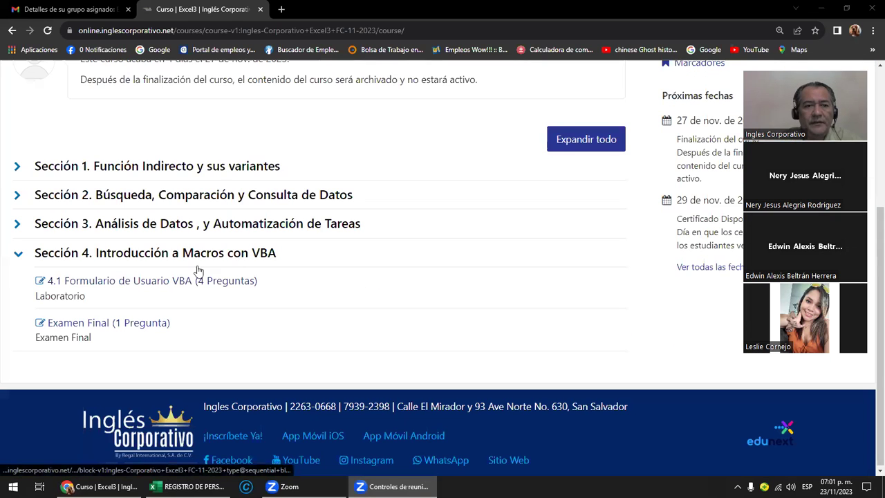
click(158, 282)
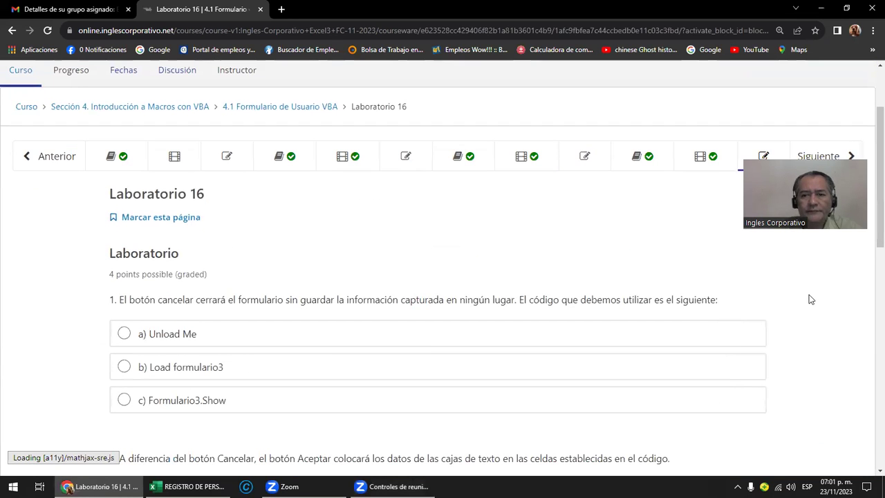
click(828, 160)
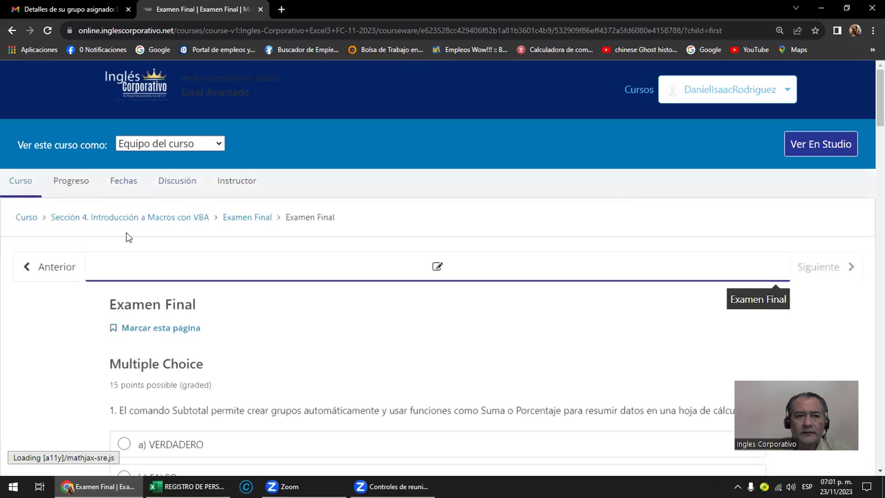
click(63, 266)
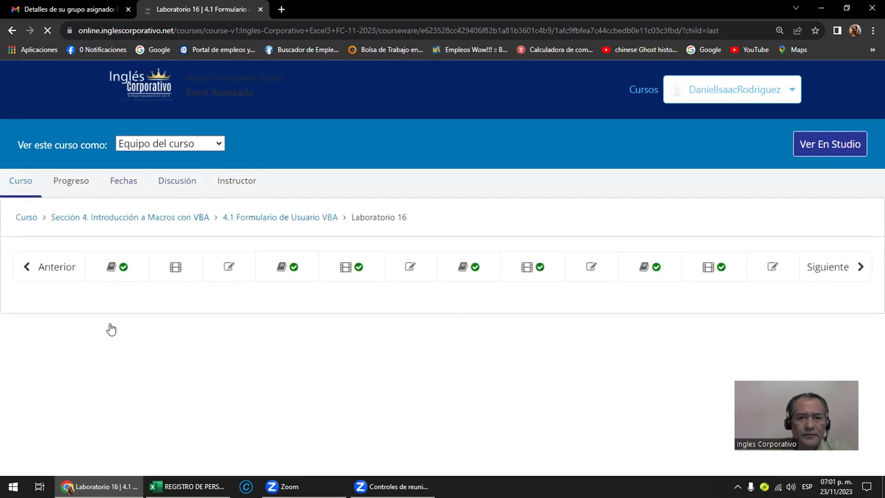
click(58, 271)
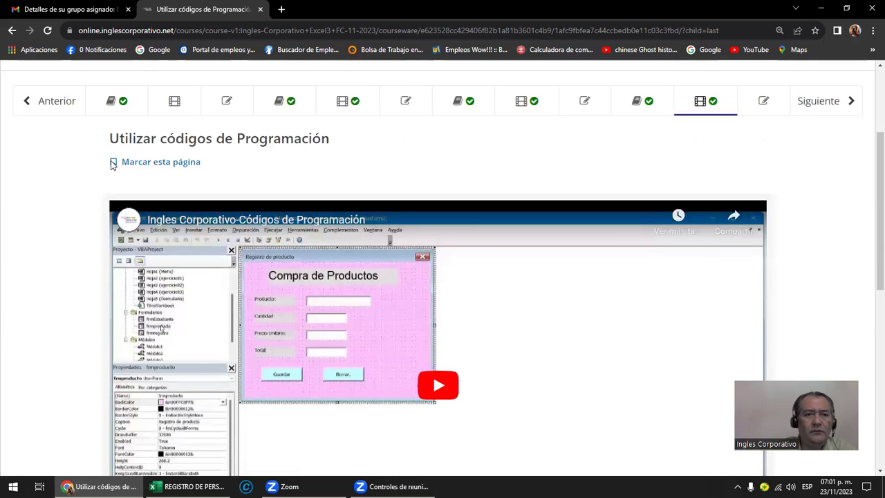
- Return to 'Objetivo de la lección 4.4' and read through the Borrar, Guardar, Cancelar, Aceptar and Ingresar button code
click(56, 107)
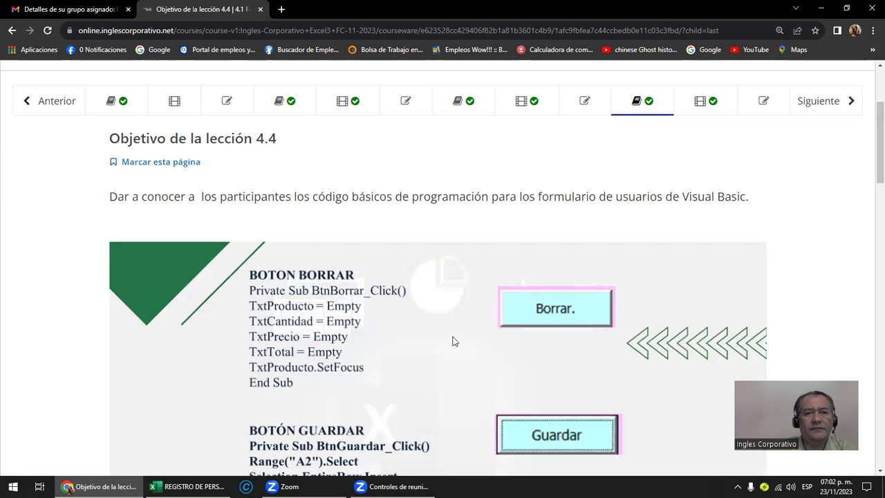
scroll(389, 315, down, 2)
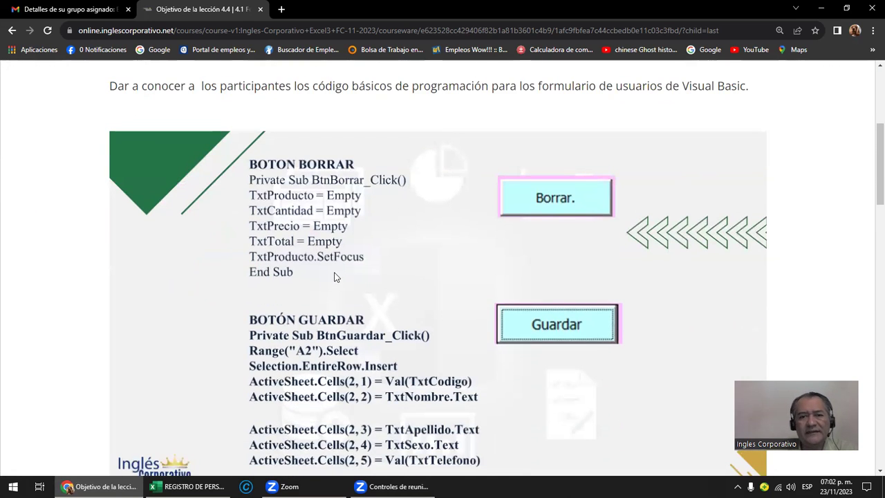
scroll(333, 277, down, 2)
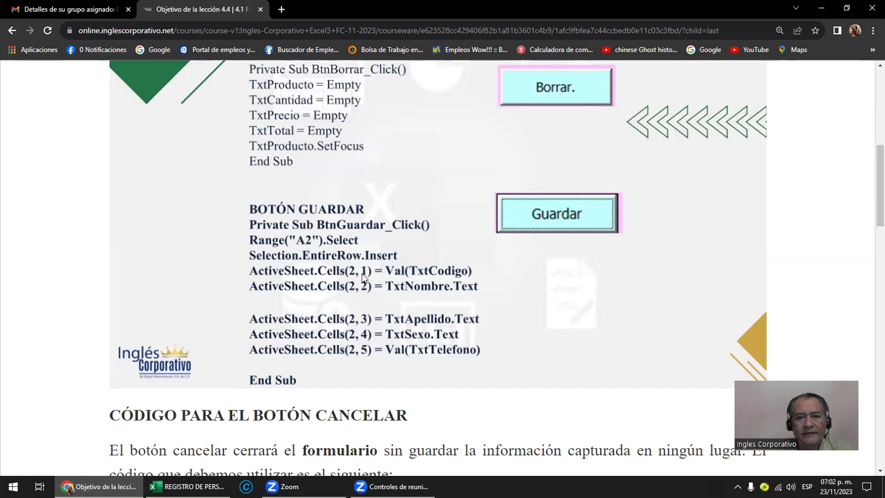
scroll(361, 277, down, 2)
scroll(361, 276, down, 1)
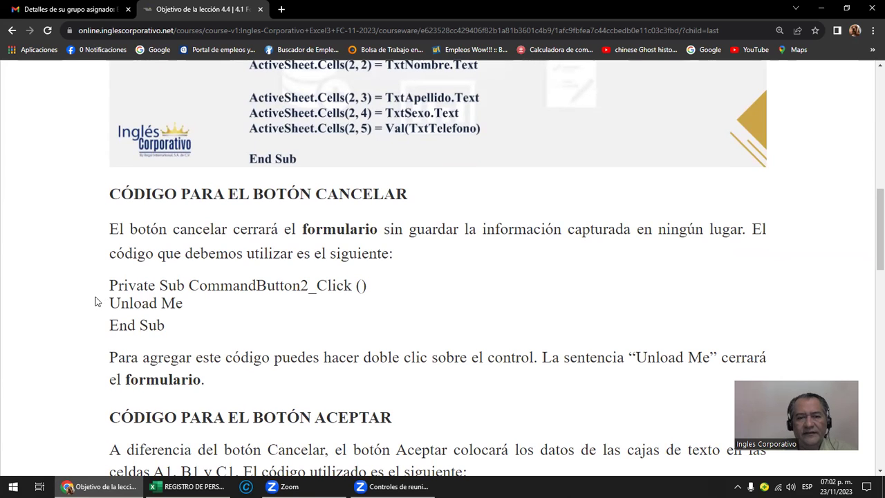
scroll(97, 301, down, 2)
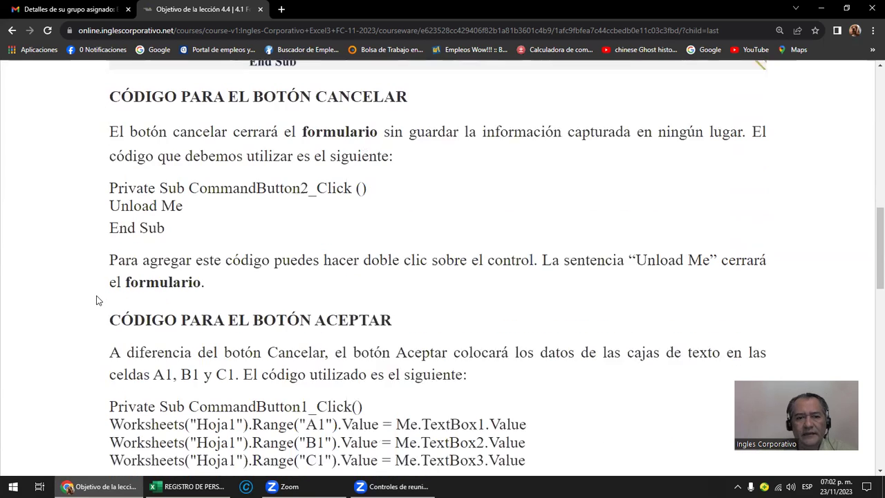
scroll(96, 300, down, 2)
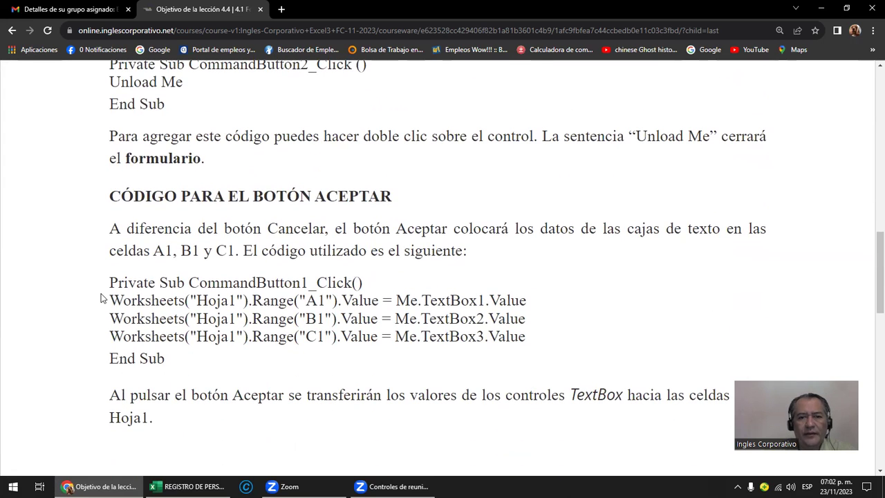
scroll(101, 299, down, 2)
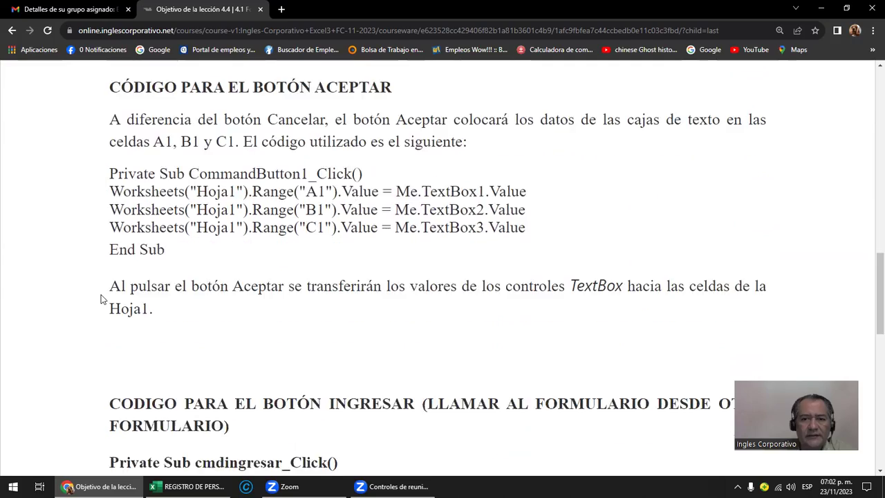
scroll(101, 298, down, 2)
scroll(101, 299, down, 1)
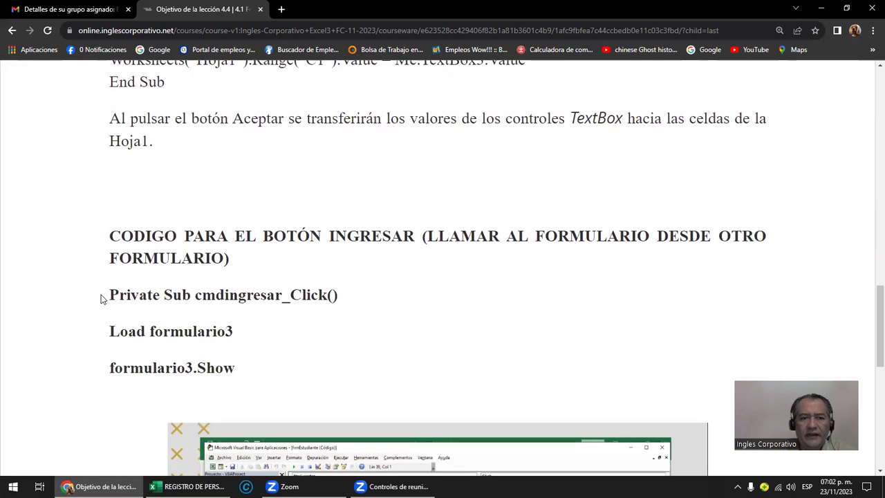
scroll(101, 298, down, 2)
scroll(101, 299, down, 2)
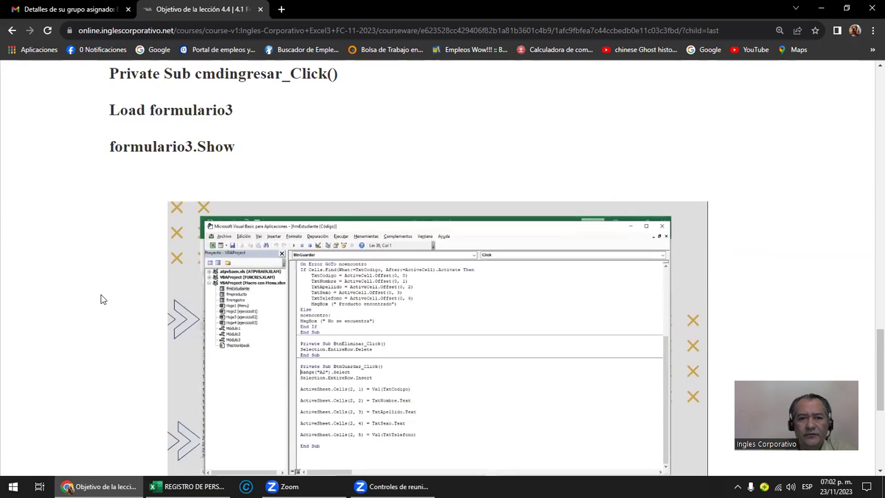
scroll(216, 302, down, 2)
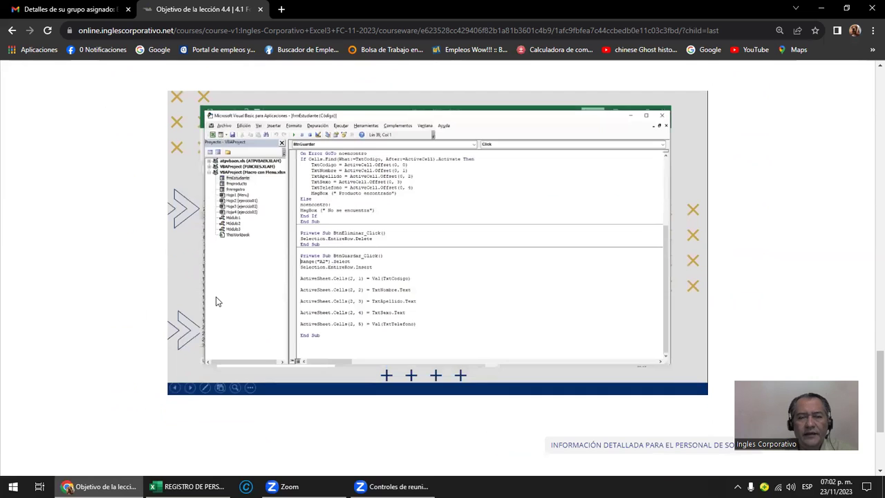
scroll(216, 302, up, 2)
scroll(216, 301, up, 2)
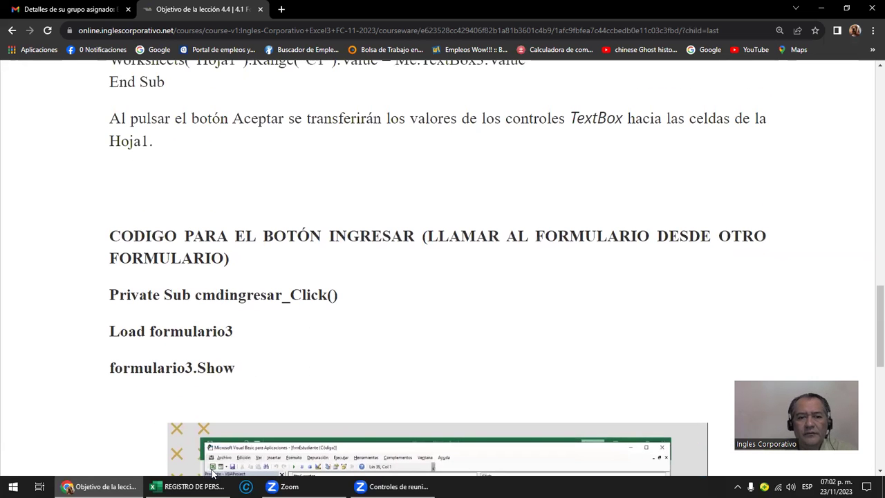
- Bring REGISTRO DE PERSONAL 7 forward and test the personnel entry form on the PERSONAL sheet
click(194, 486)
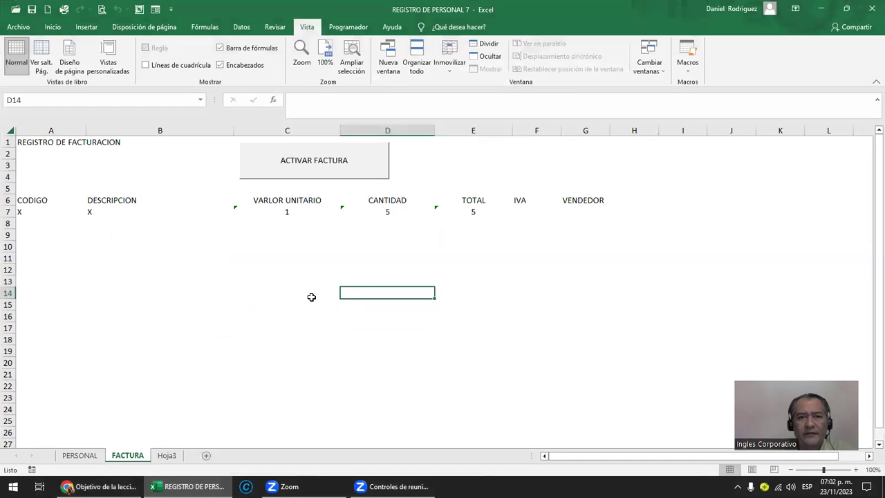
double_click(217, 7)
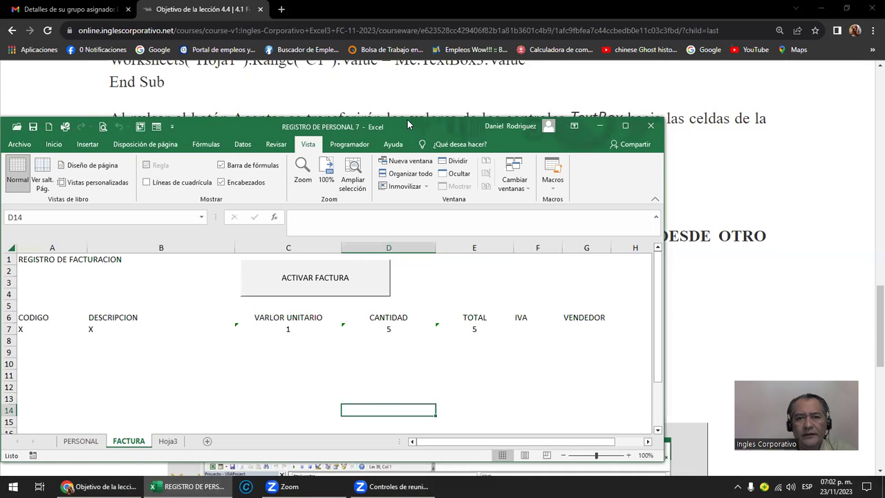
drag(407, 119, 407, 1)
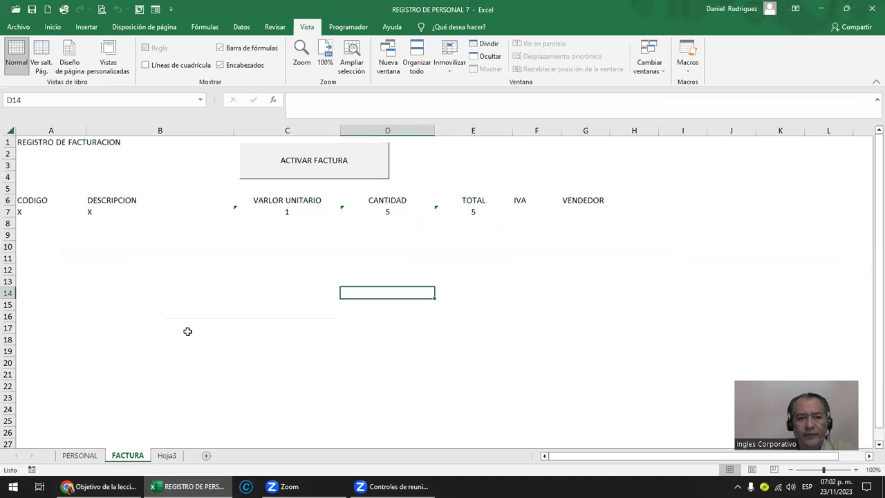
click(79, 455)
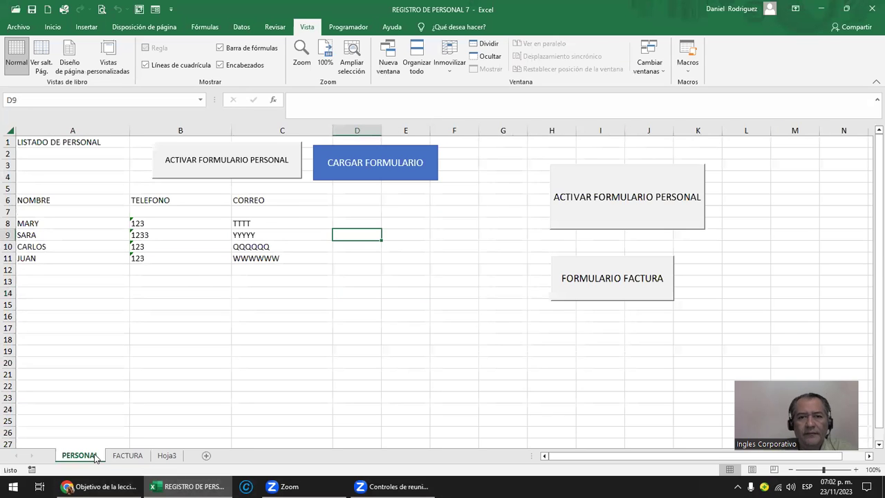
click(265, 175)
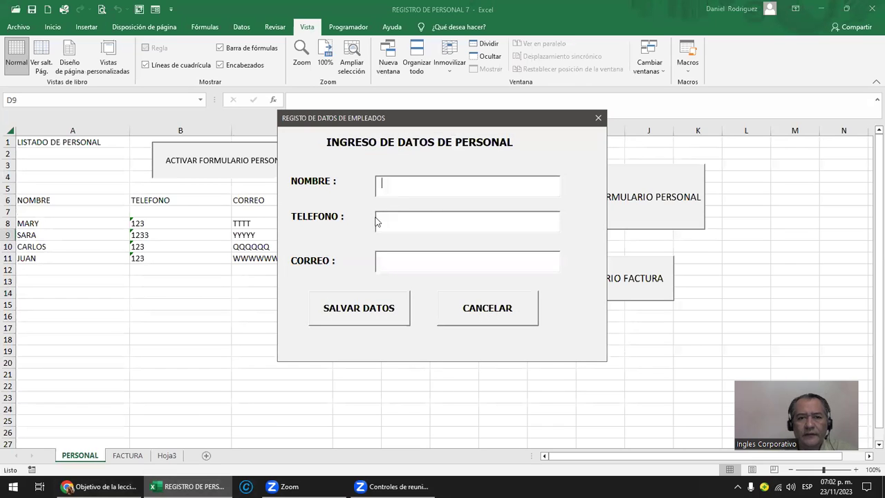
click(599, 118)
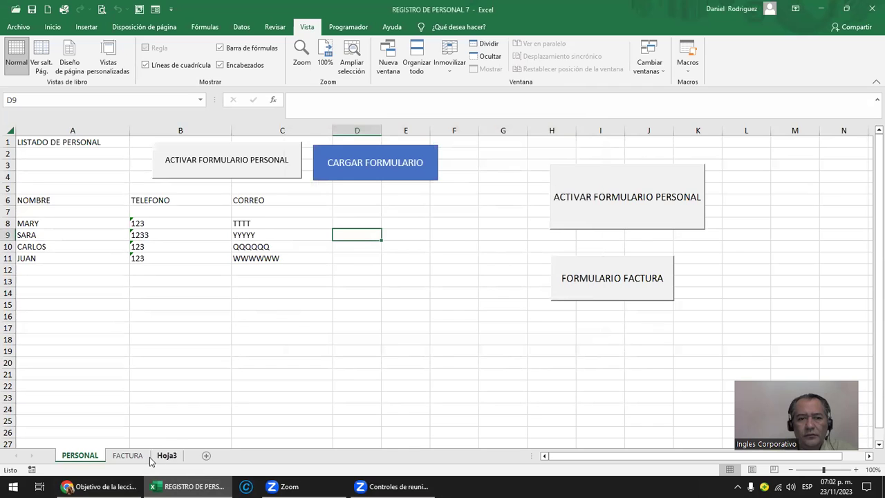
- Test the FACTURACION userform from the FACTURA sheet, then minimize Excel and the browser
click(127, 454)
click(343, 168)
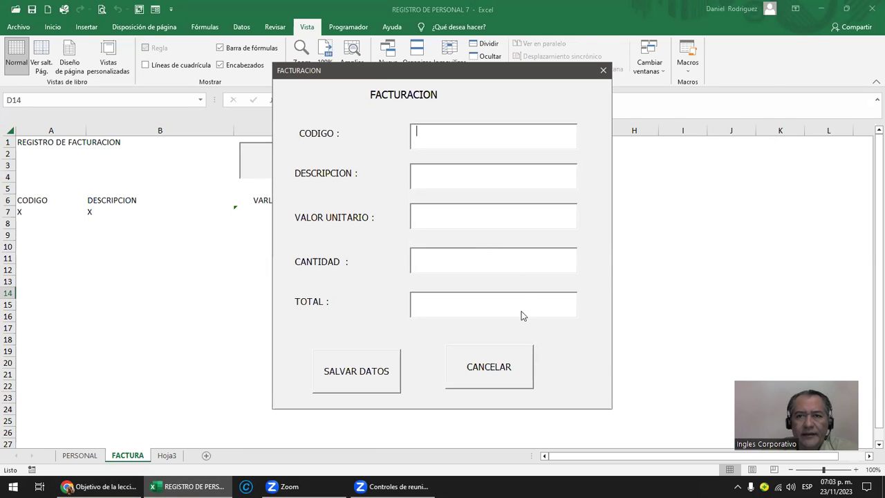
click(603, 70)
click(820, 8)
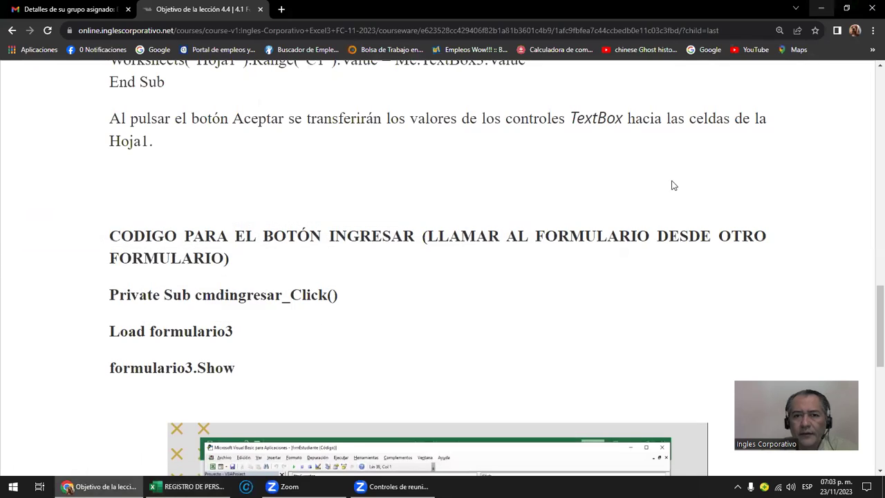
click(818, 7)
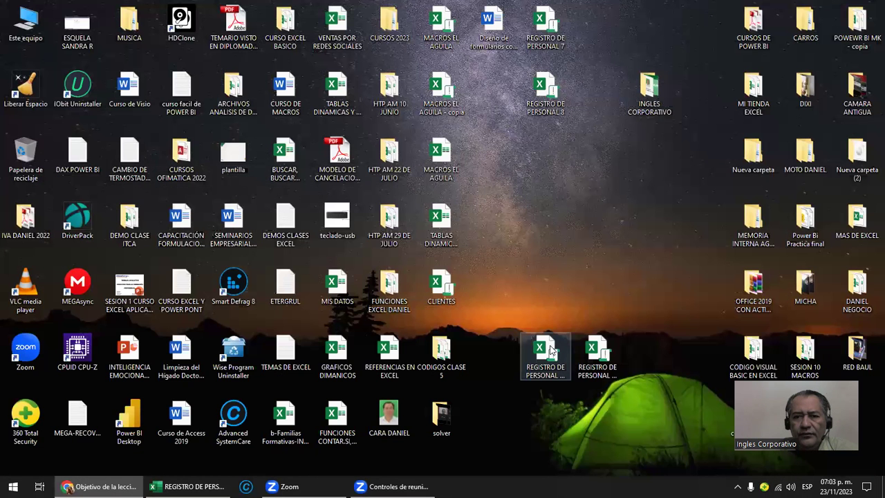
- Open and close 'REGISTRO DE PERSONAL 7 - copia', then open 'REGISTRO DE PERSONAL 7 - copia (2)'
drag(547, 351, 551, 296)
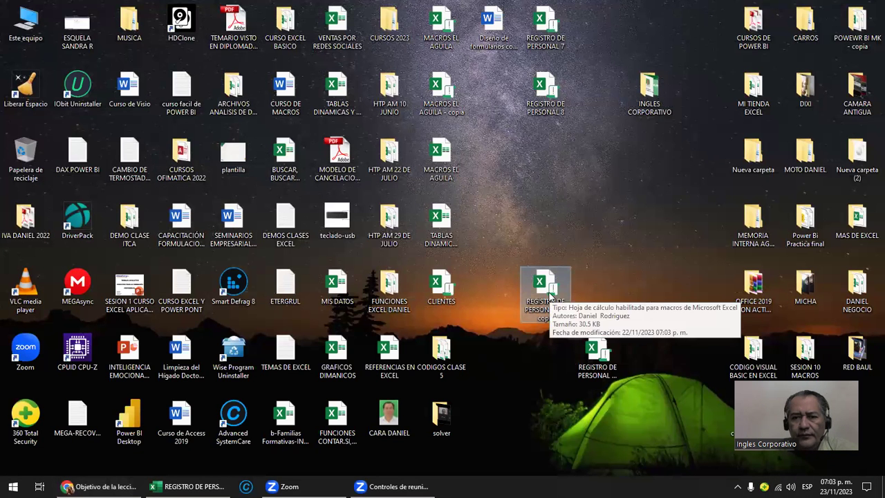
double_click(550, 295)
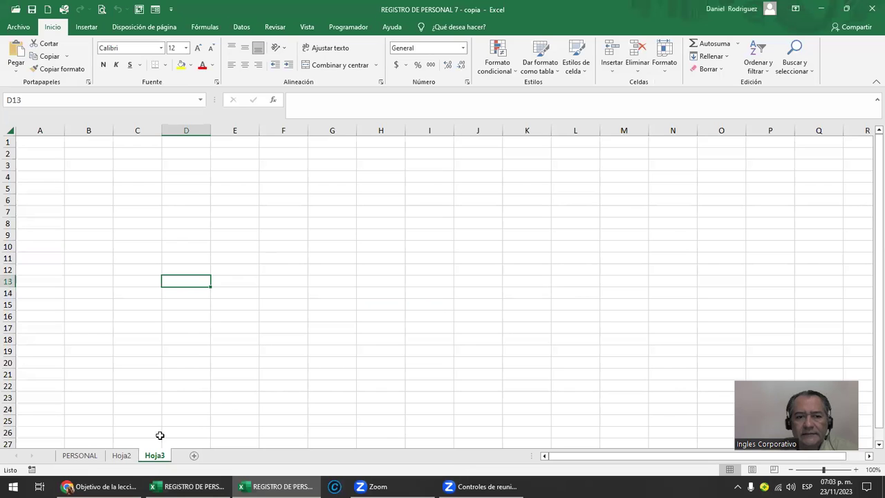
click(86, 455)
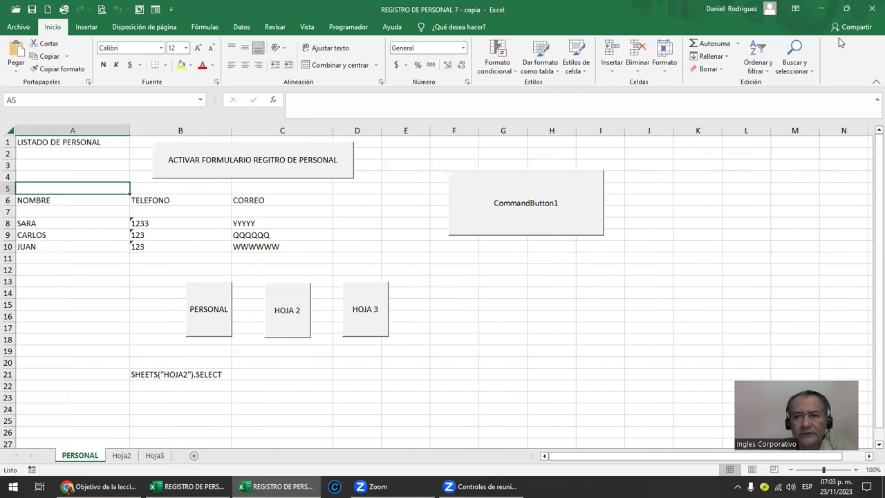
click(870, 8)
click(821, 8)
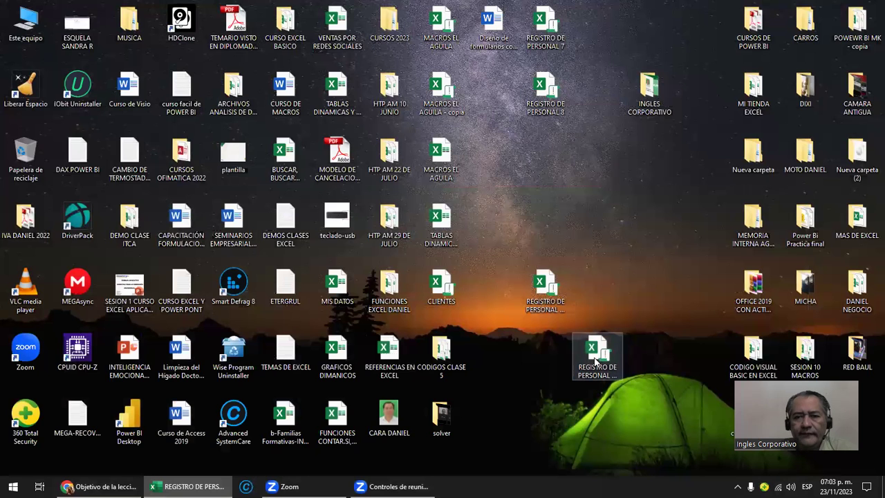
double_click(596, 361)
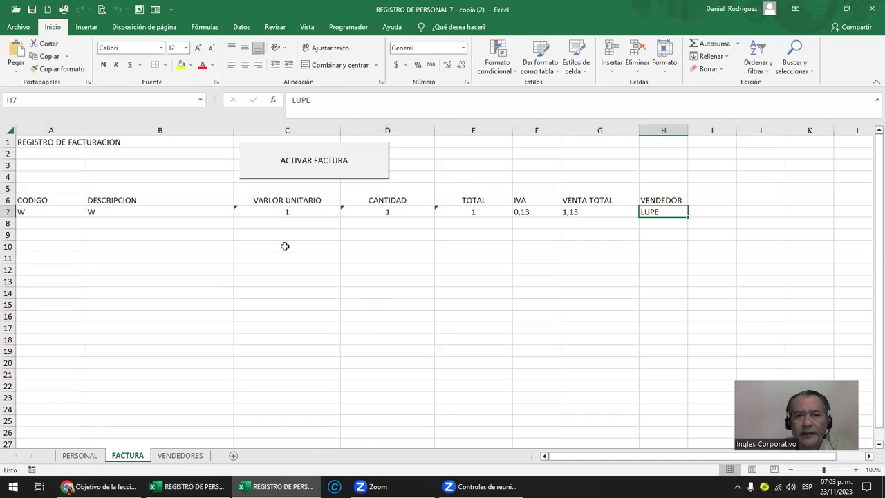
- Launch the FACTURACION form and choose CARLOS as seller in the VENDEDORES combo box
click(305, 167)
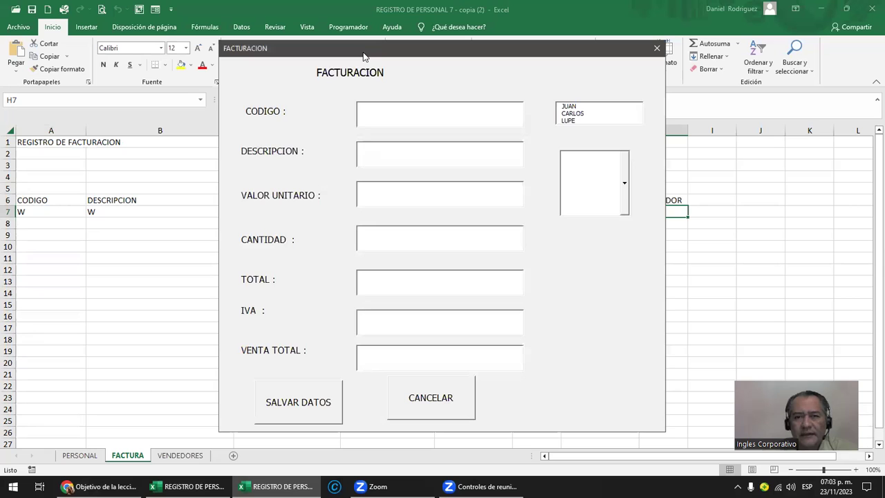
drag(364, 55, 390, 242)
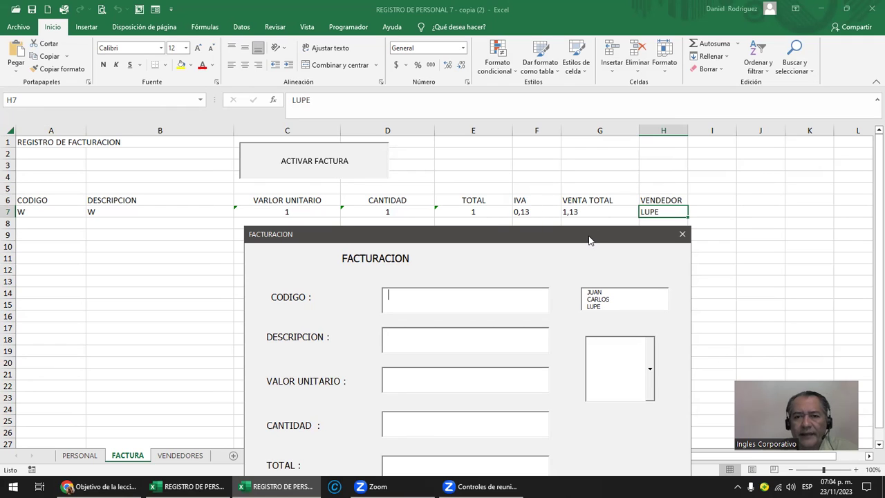
click(650, 370)
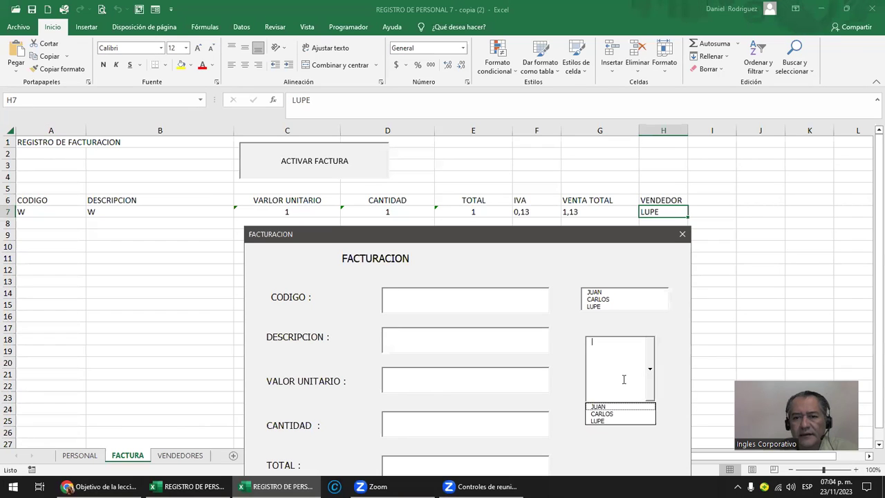
click(604, 412)
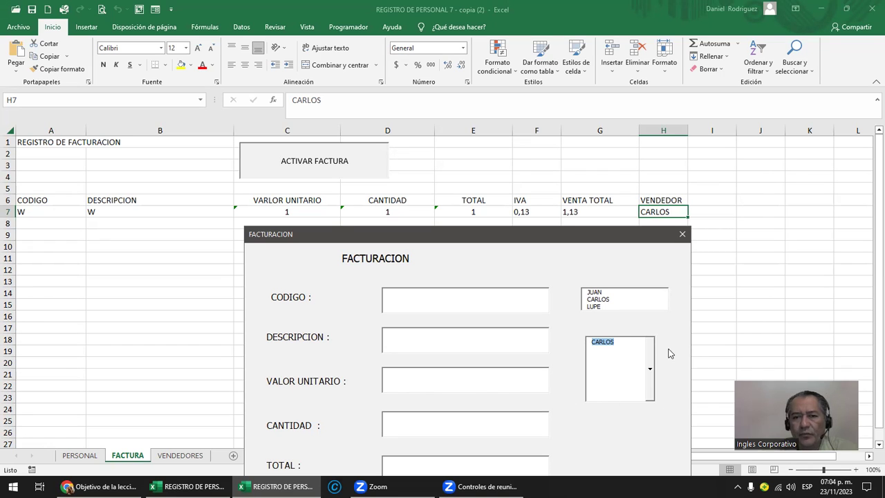
click(600, 299)
click(603, 292)
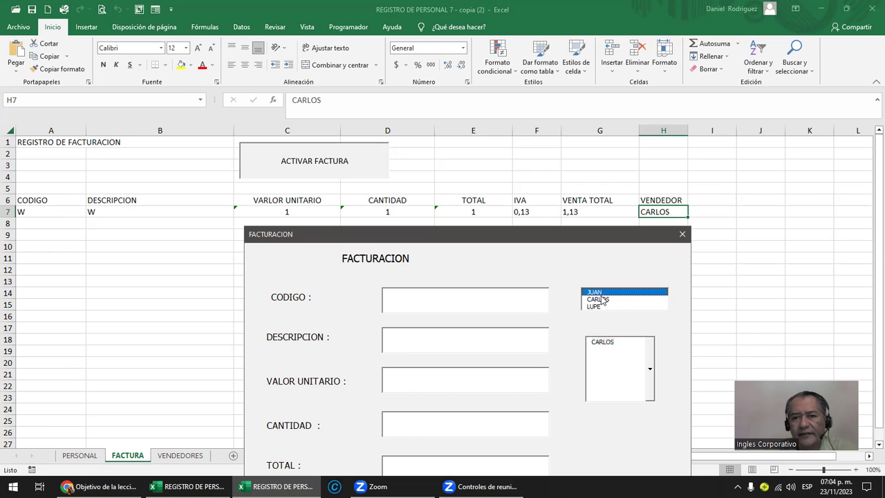
click(593, 300)
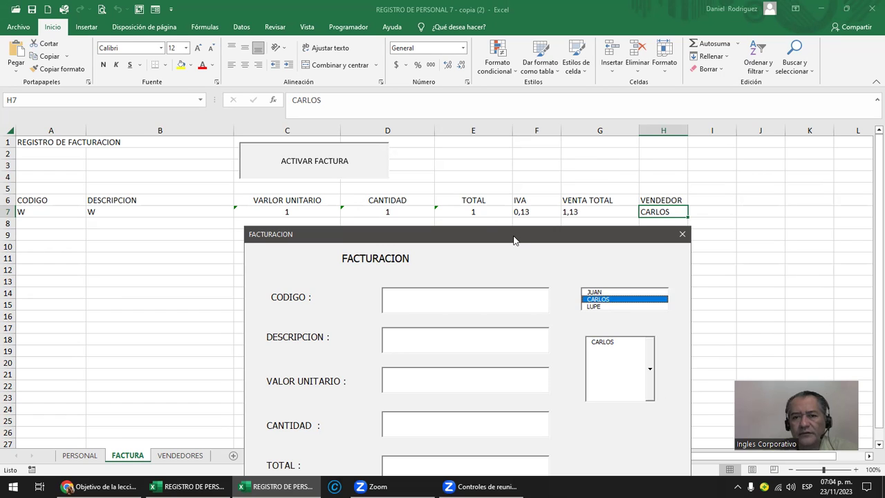
- Recheck the seller list, close the form, select columns F–H, then reopen and close it
drag(515, 238, 394, 170)
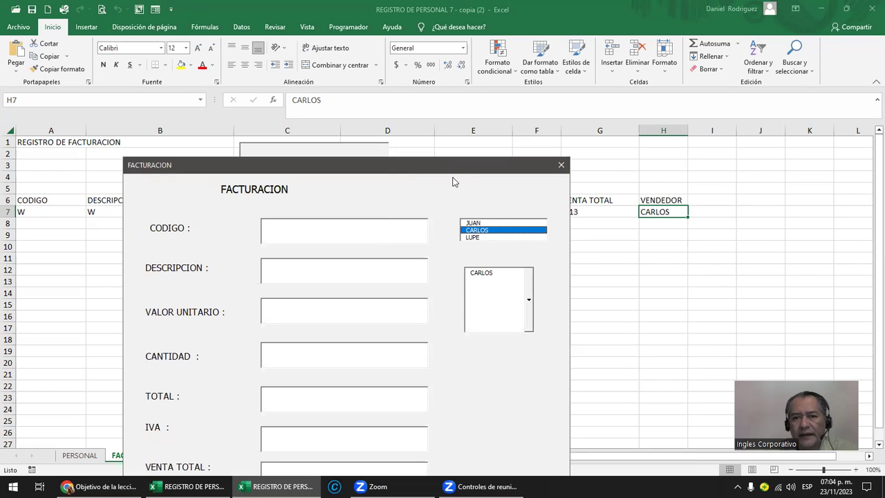
click(528, 307)
click(529, 306)
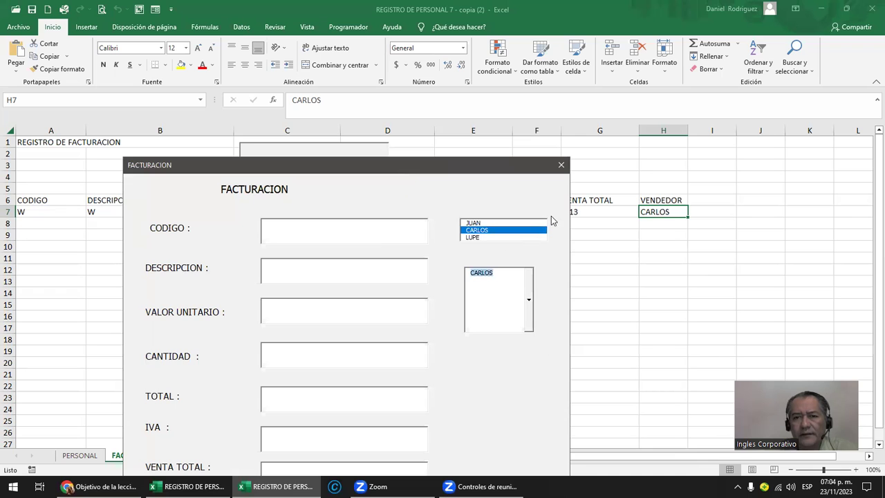
click(561, 166)
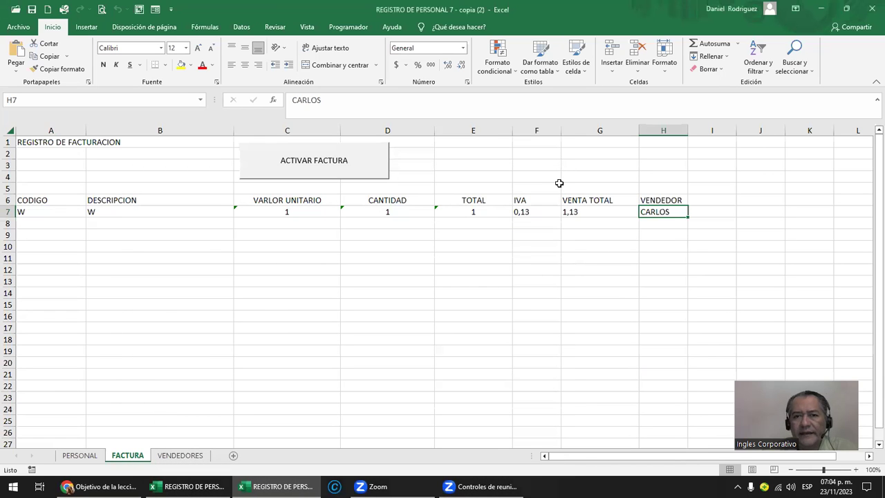
drag(533, 130, 650, 127)
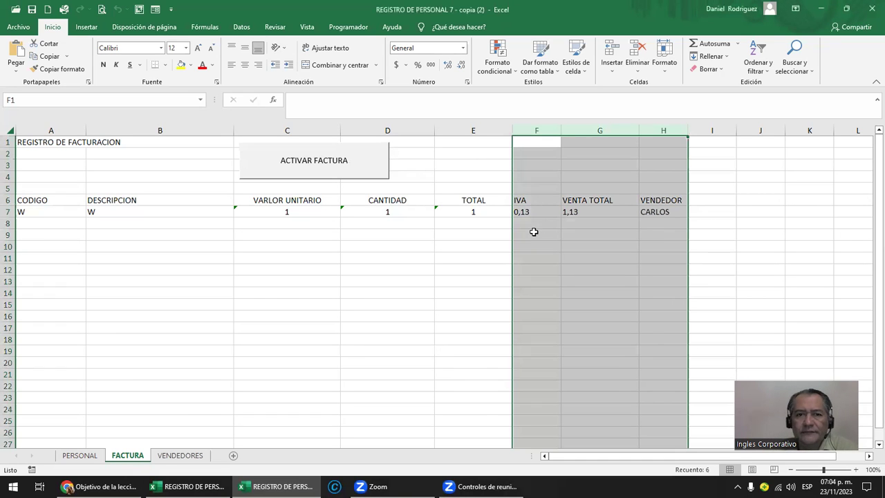
click(336, 176)
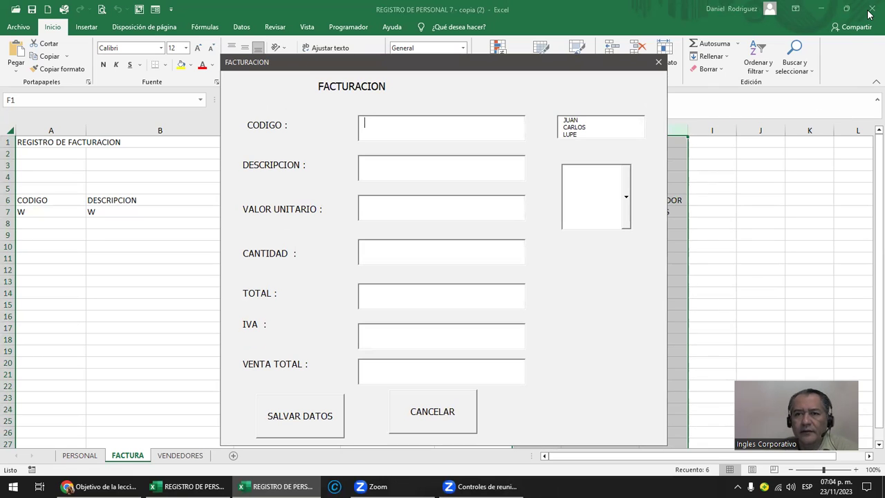
click(659, 62)
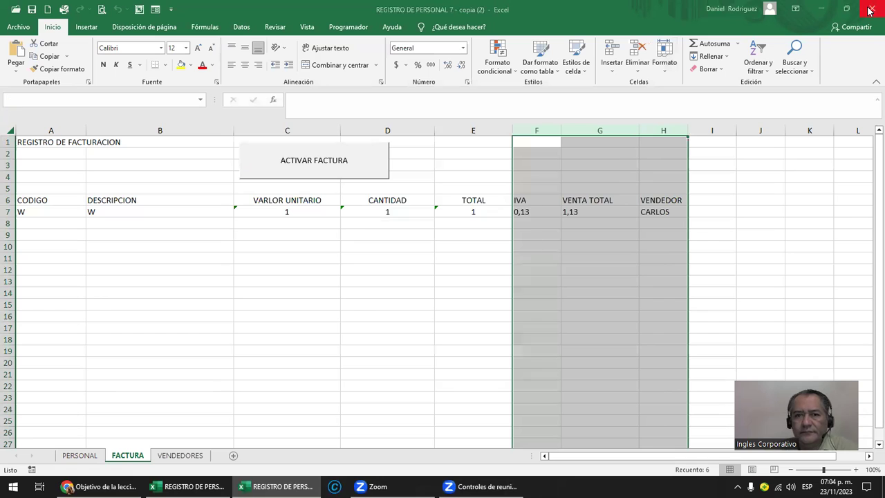
- Close the copied workbook, choosing No guardar to discard its changes
click(870, 9)
click(451, 257)
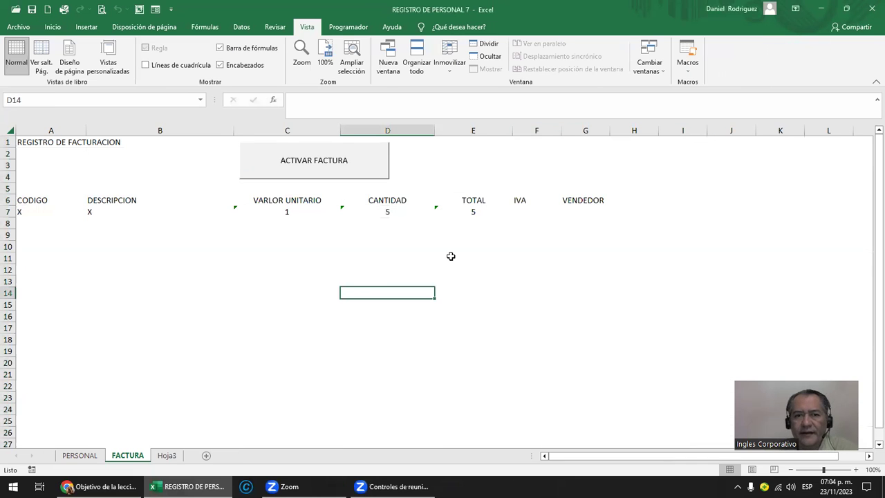
click(420, 269)
- Run FACTURACION in the original workbook, moving it to reveal the IVA and VENDEDOR headers, then close it
click(330, 160)
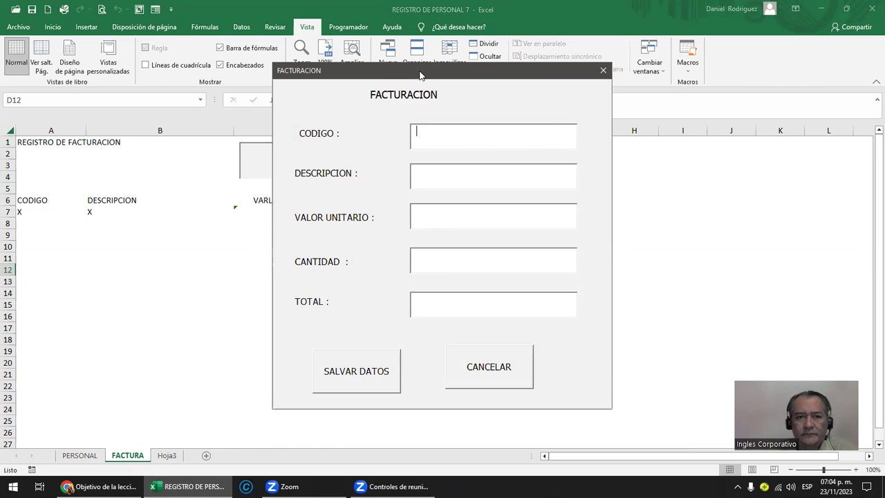
drag(653, 114, 653, 108)
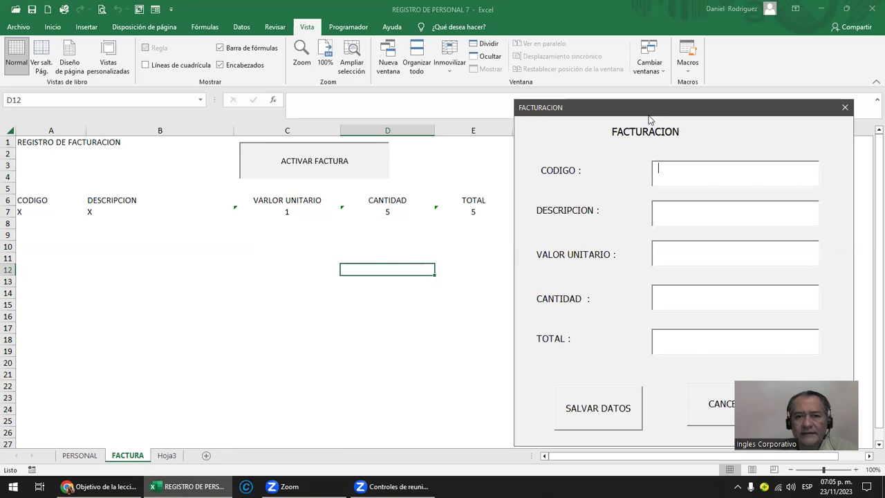
drag(648, 117, 508, 258)
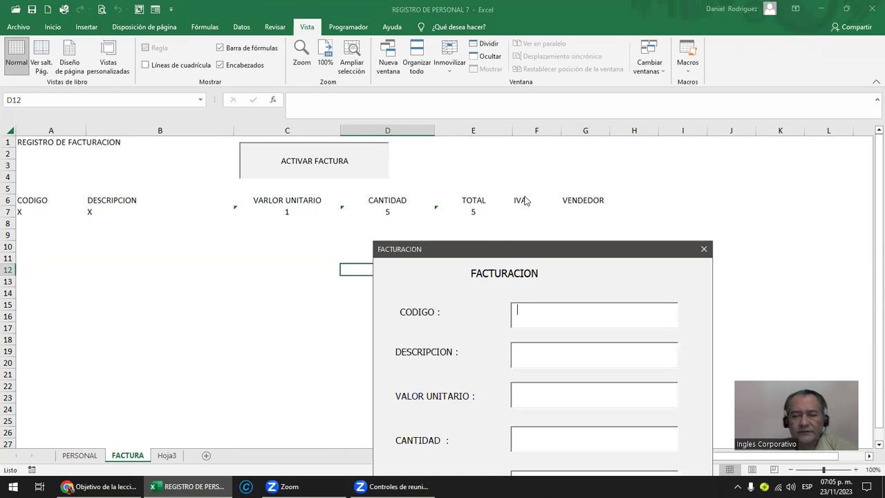
click(705, 250)
- Replace the G6 header with TOTAL VENTA and widen column G slightly
click(518, 201)
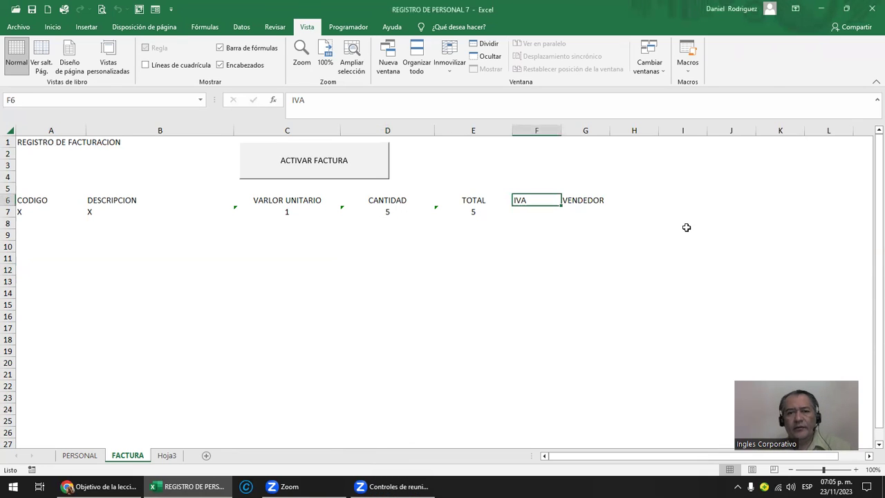
key(Right)
key(Delete)
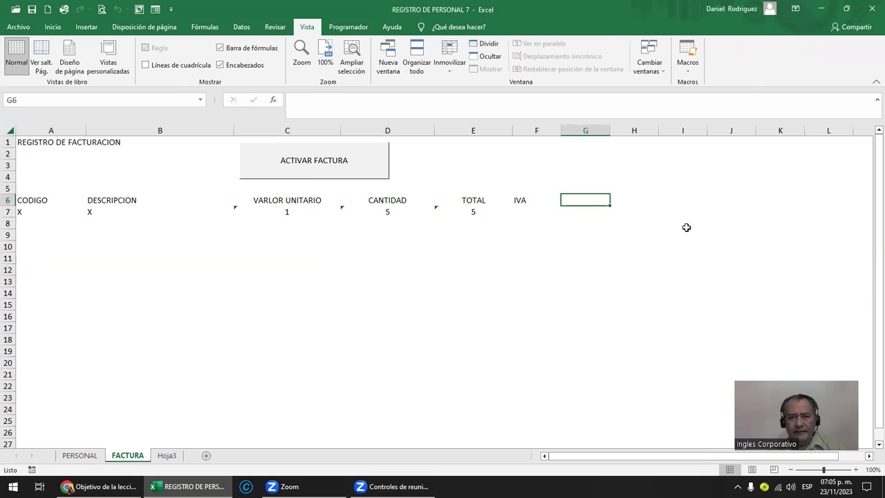
text(vent)
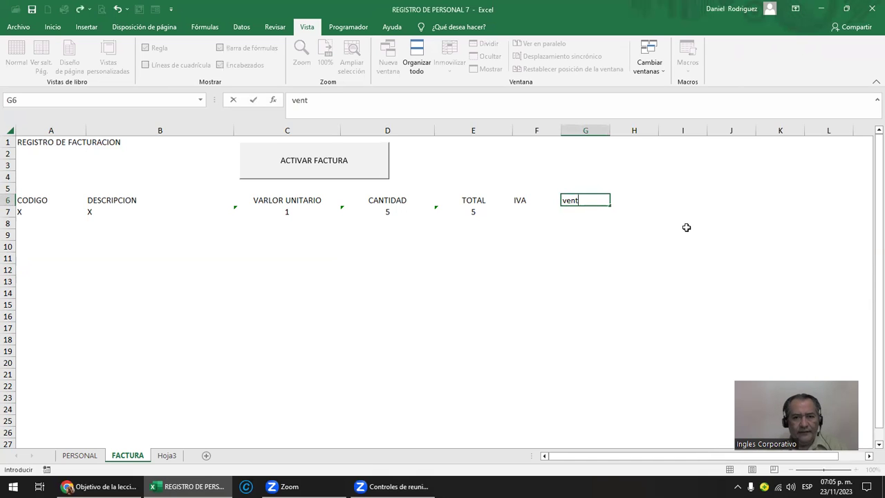
key(BackSpace)
key(BackSpace)
key(BackSpace)
text(TOTAL)
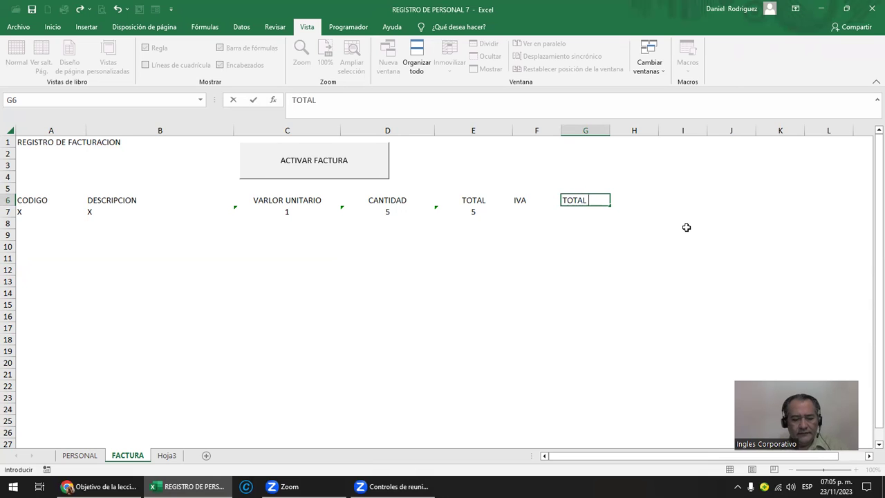
text(VENTA)
key(Return)
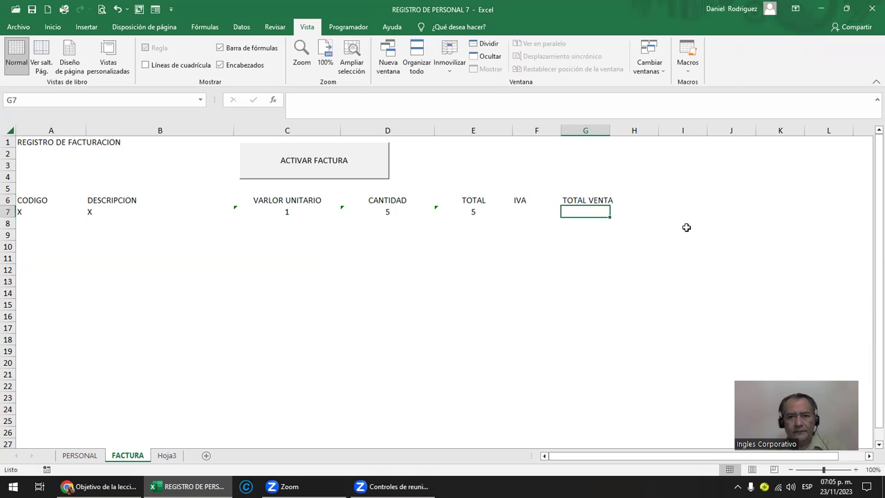
drag(612, 133, 615, 133)
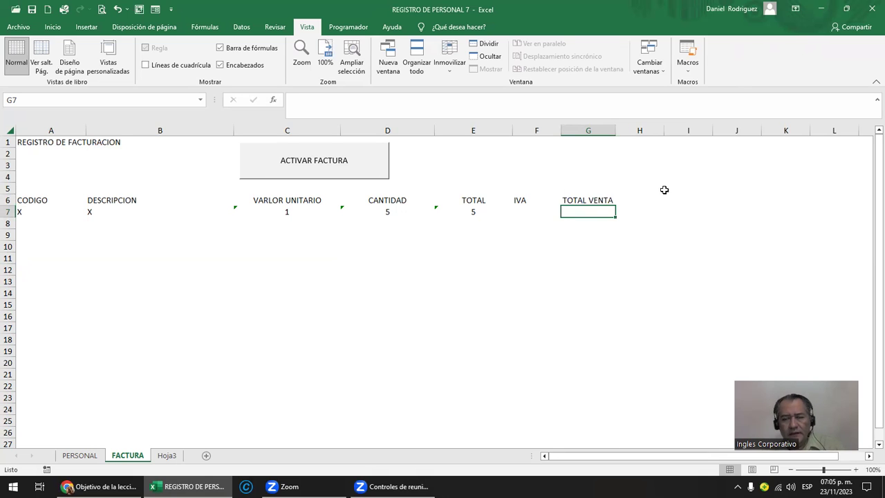
- Enter VENDEDOR as the H6 header and adjust column H's width
click(640, 200)
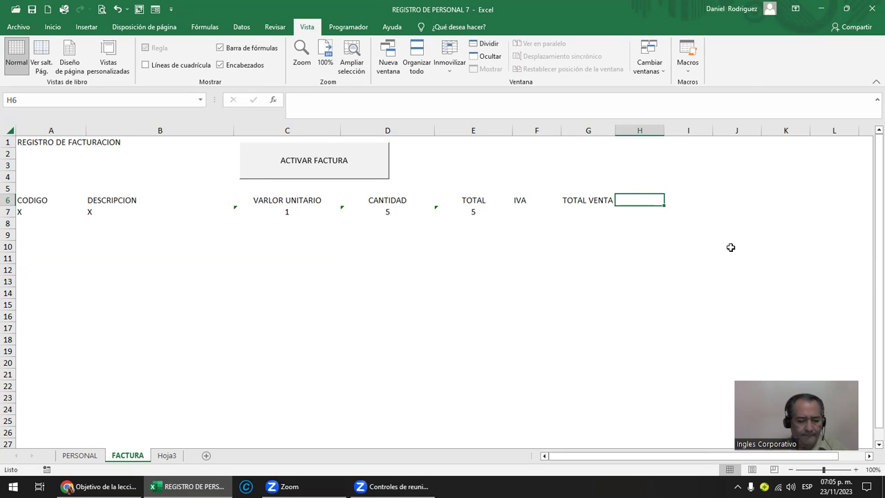
text(VENDEDOR)
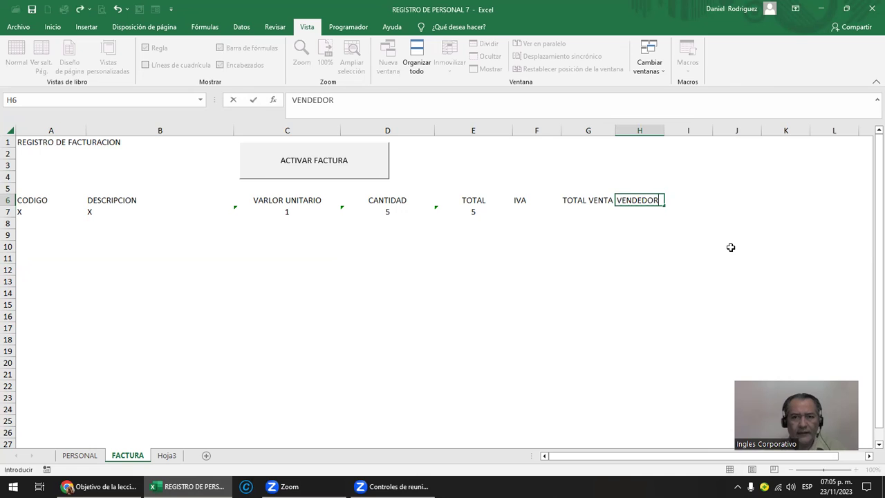
key(Return)
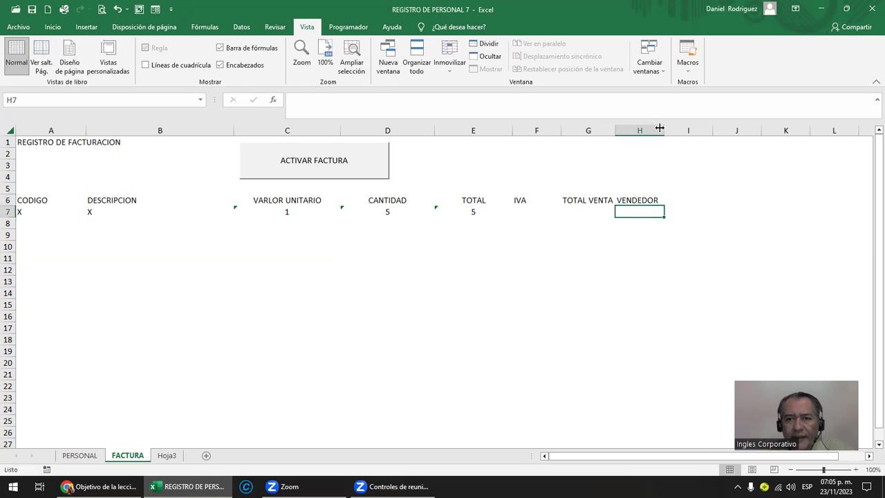
drag(664, 133, 694, 132)
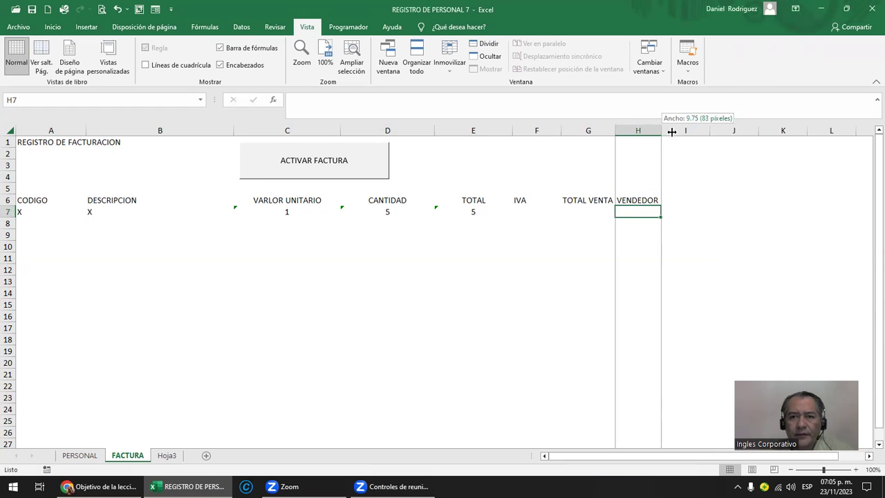
- Widen columns G and F so the TOTAL VENTA and IVA headers fit
click(586, 200)
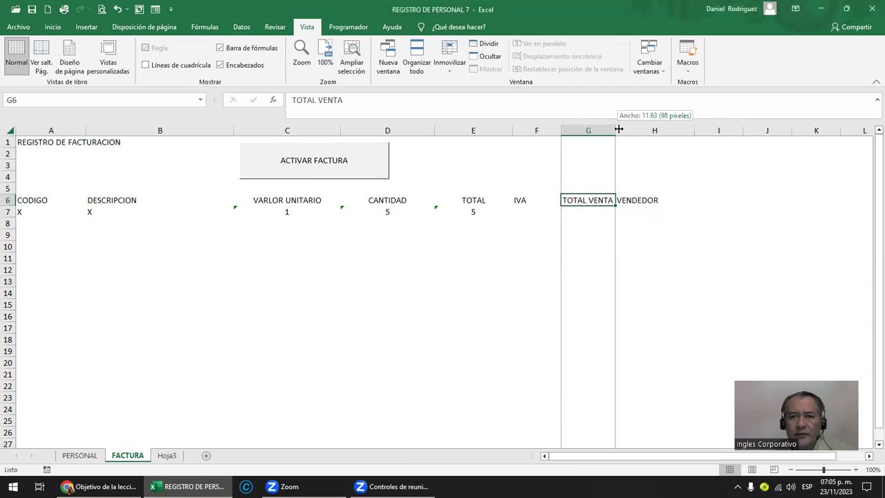
drag(616, 130, 629, 130)
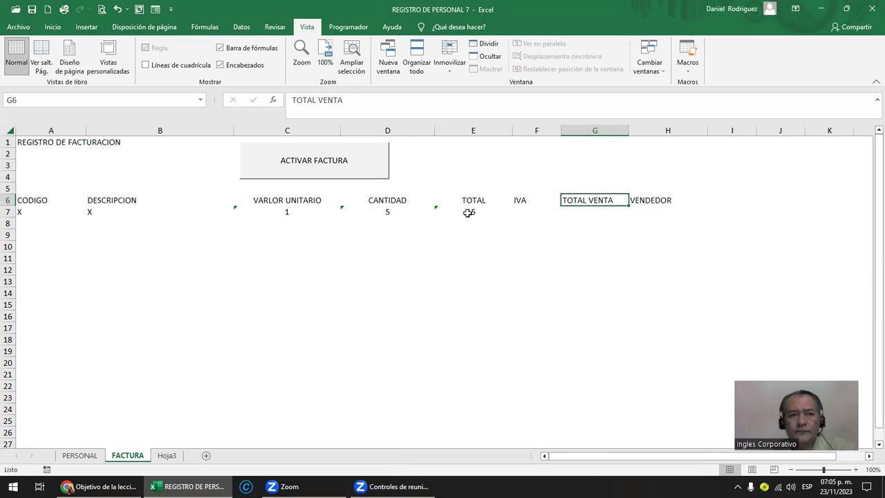
click(49, 125)
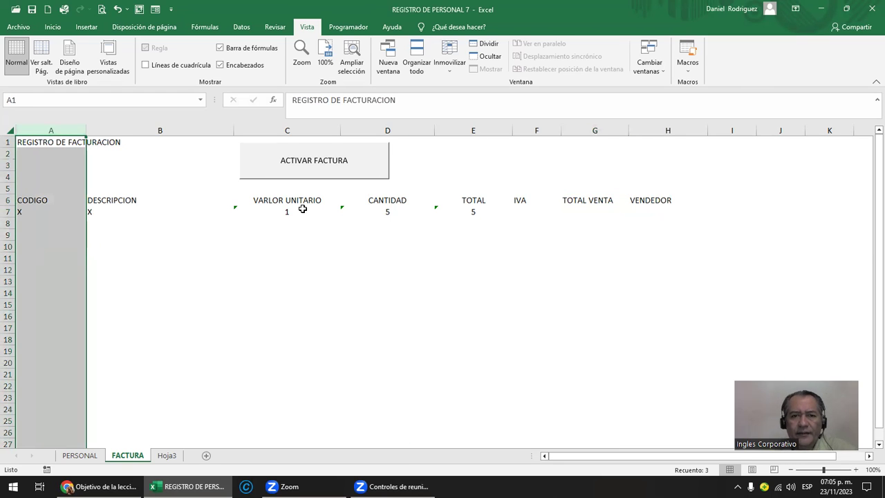
drag(628, 129, 636, 129)
drag(561, 128, 573, 127)
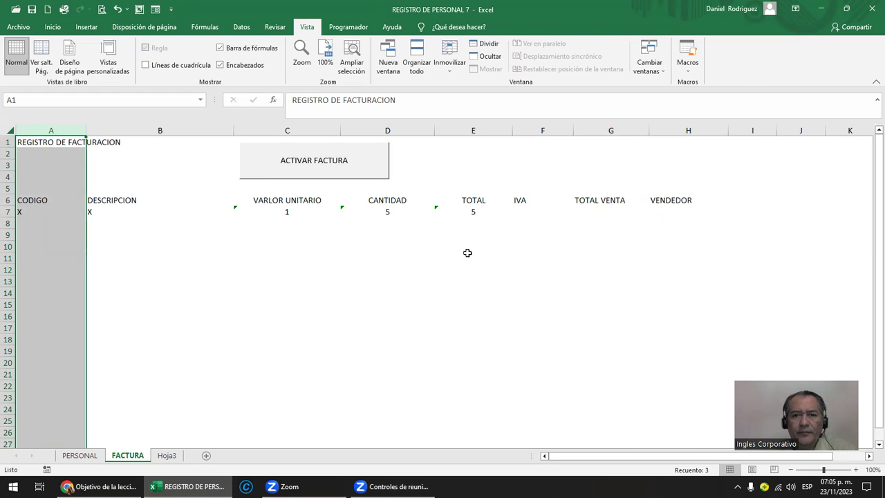
click(468, 253)
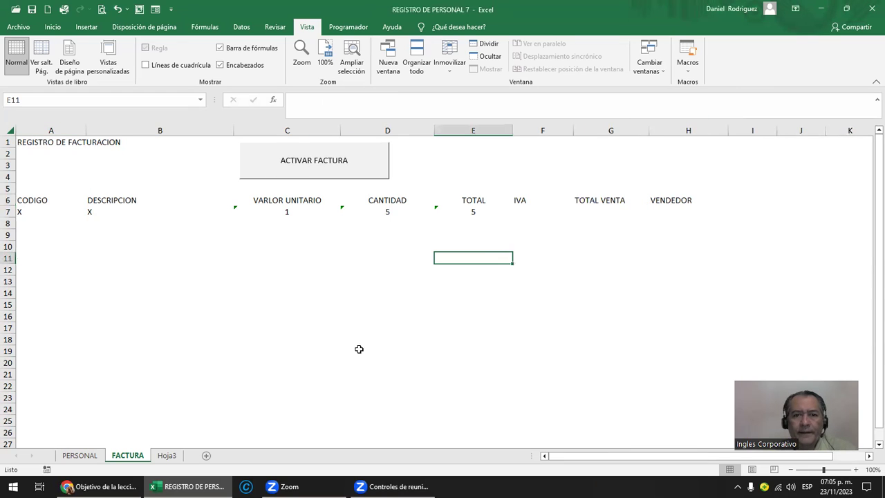
click(516, 200)
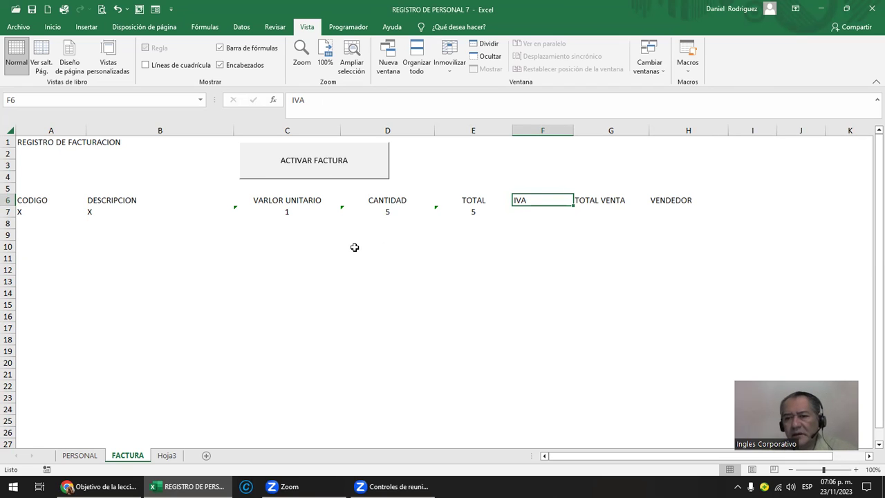
click(316, 159)
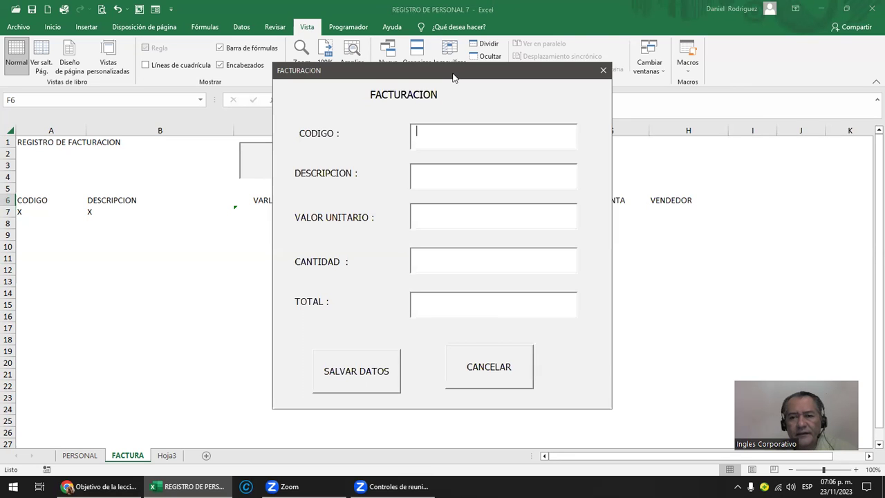
drag(453, 77, 331, 145)
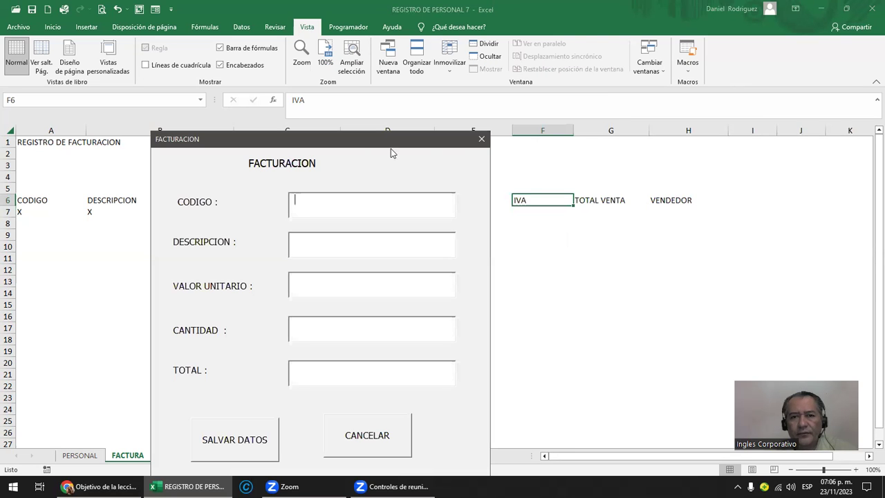
click(483, 141)
click(459, 317)
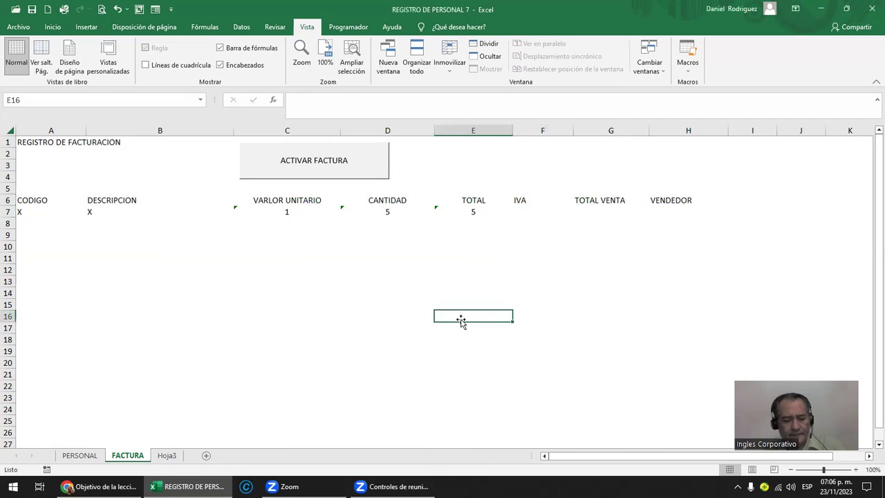
key(ctrl+v)
key(ctrl+z)
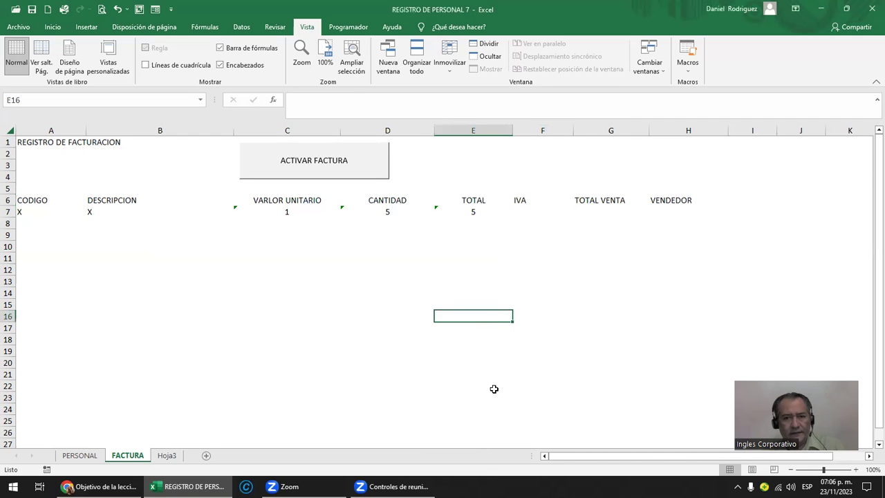
click(332, 319)
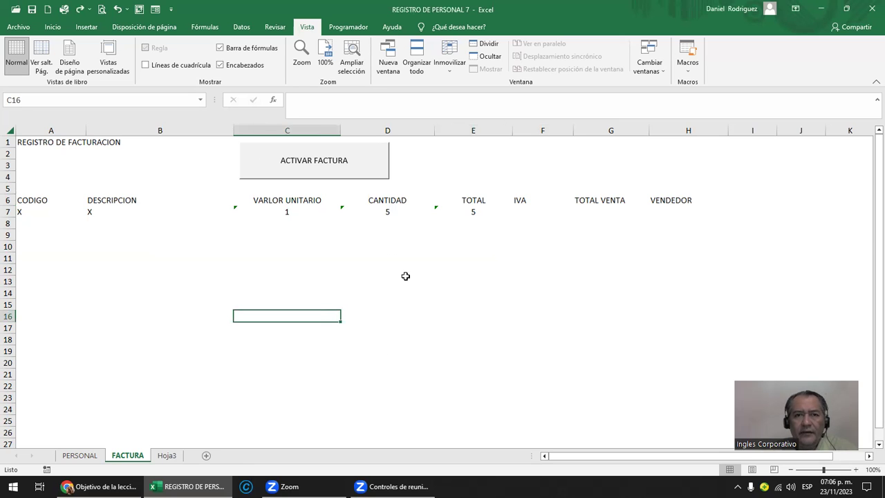
- Enter a 13% tax rate in cell F5 above the IVA header
click(530, 129)
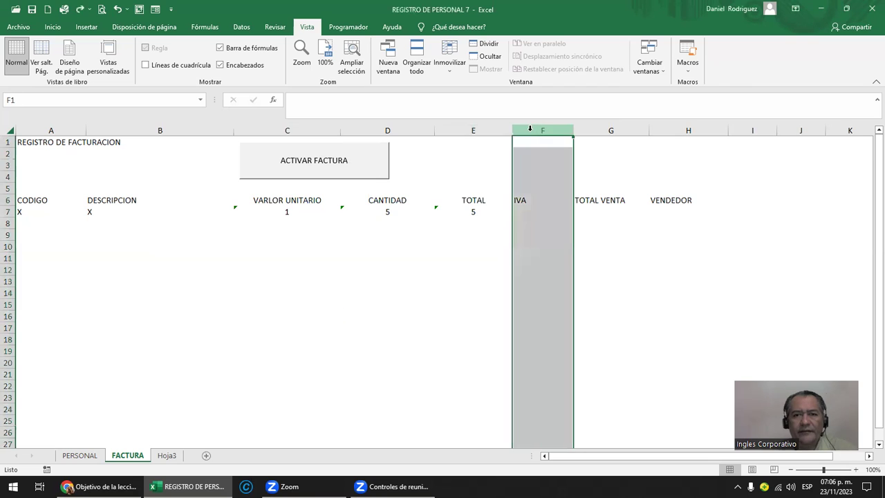
click(528, 211)
click(526, 185)
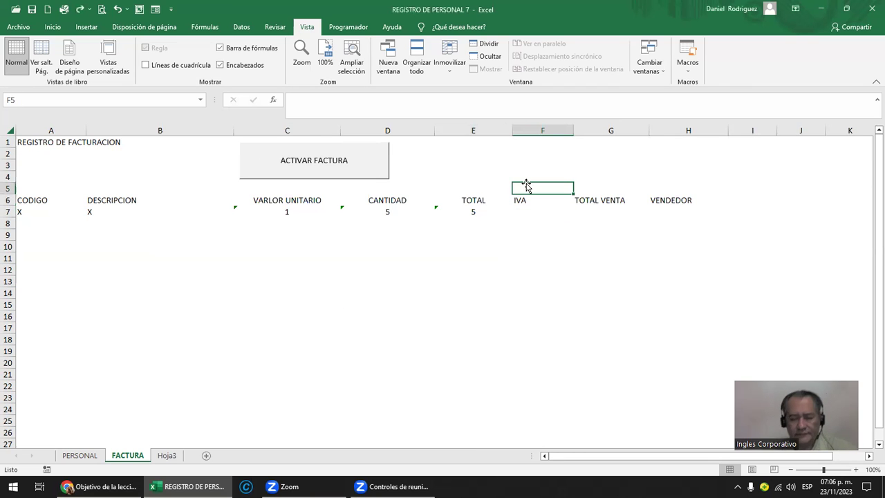
text(=13%)
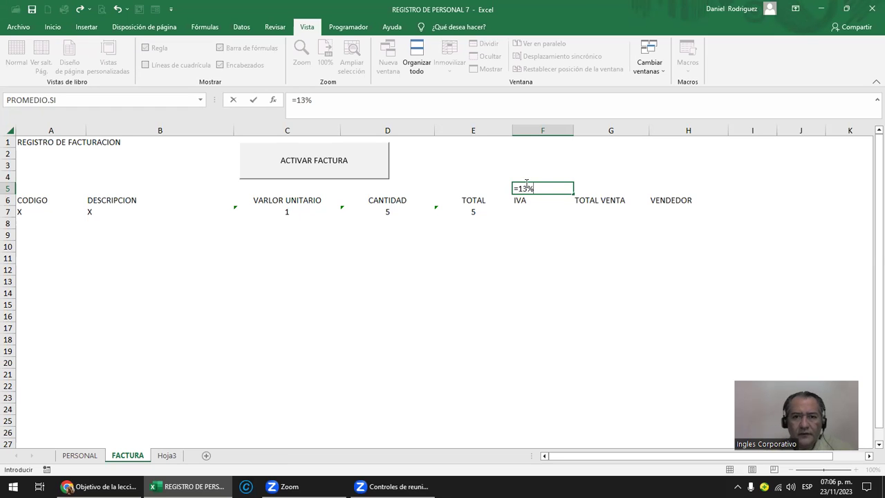
click(473, 213)
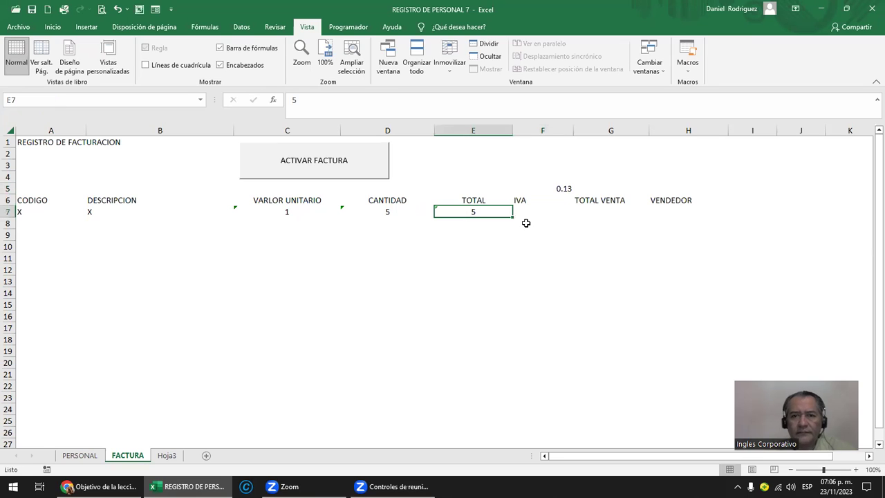
- Put the formula =E7+F5 in G5, showing $5.13, and widen the TOTAL VENTA column
key(Up)
key(Right)
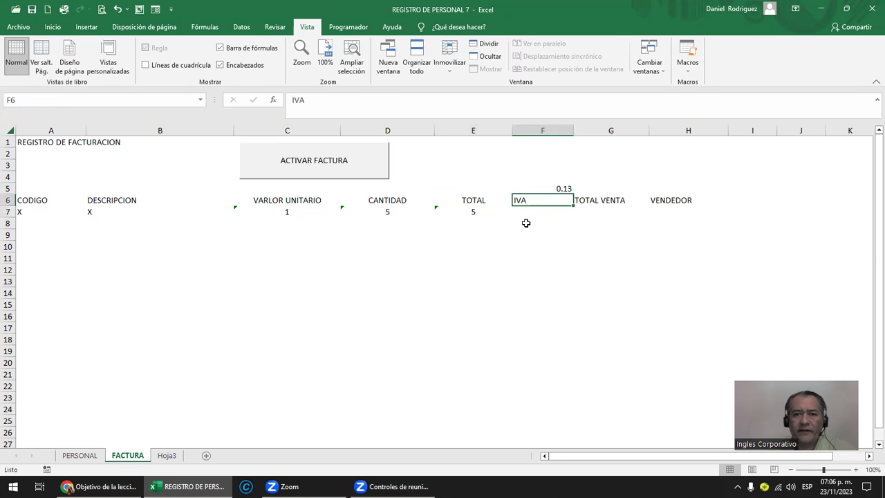
key(Right)
key(Up)
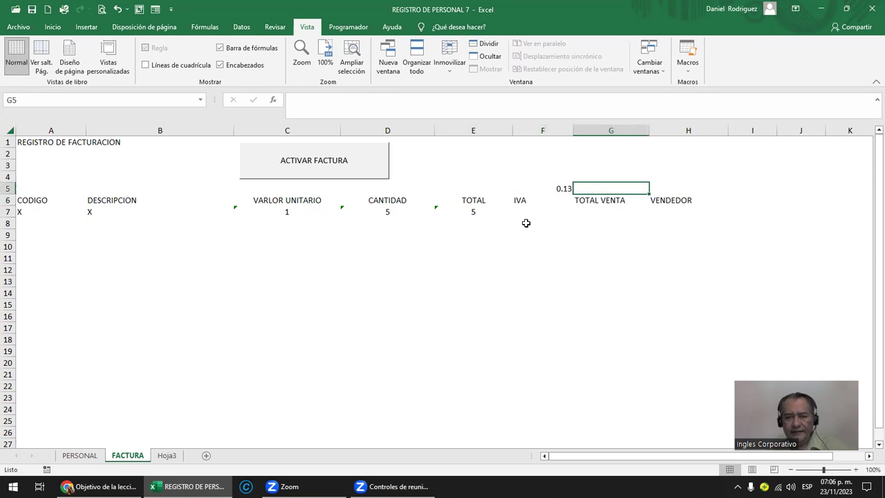
text(=)
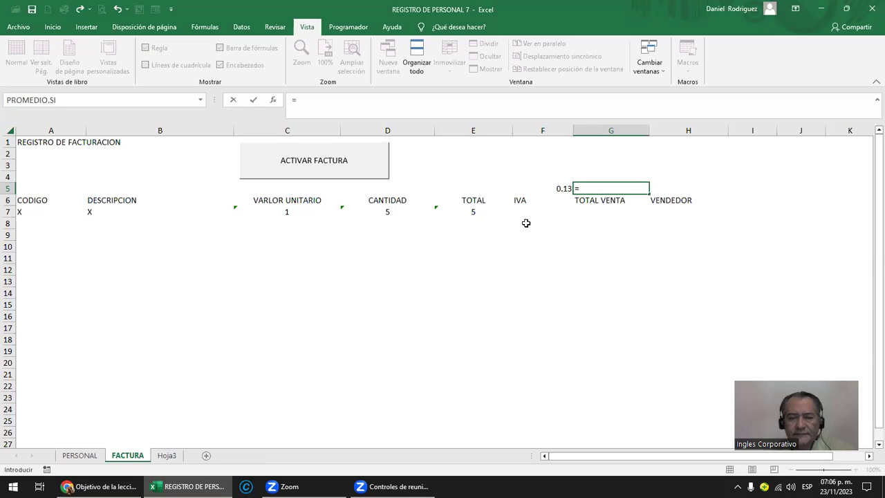
click(471, 210)
text(+)
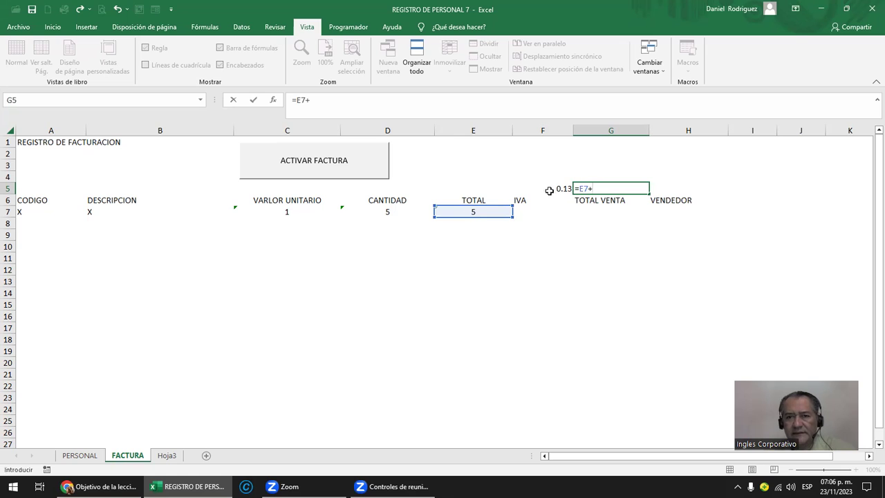
click(551, 191)
key(Return)
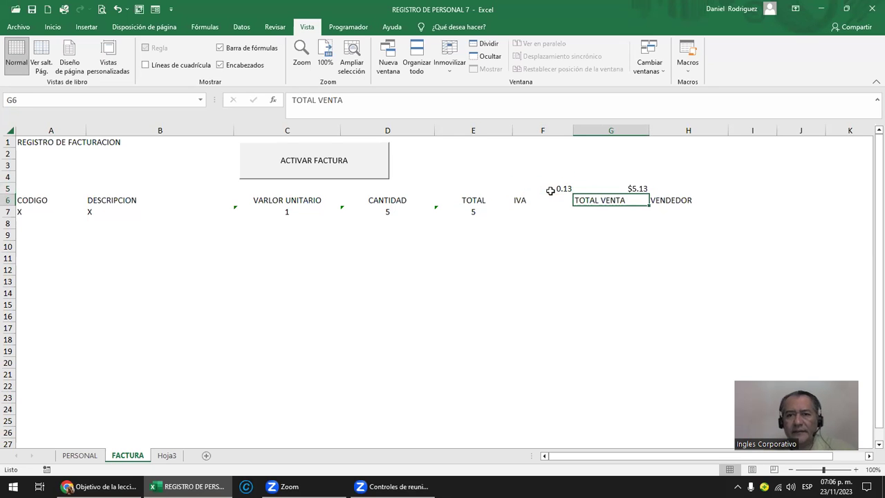
drag(648, 131, 655, 131)
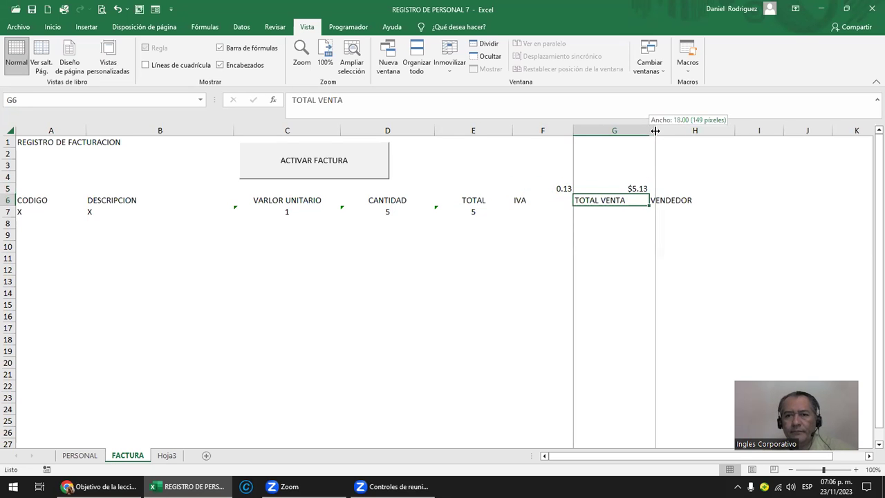
- Select H5, restore the Excel window and switch to the Programador tab
click(690, 189)
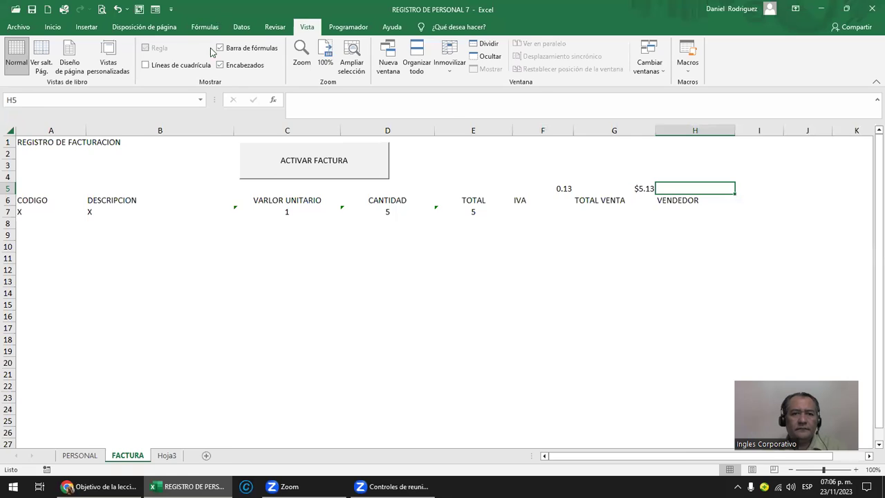
double_click(219, 13)
click(341, 71)
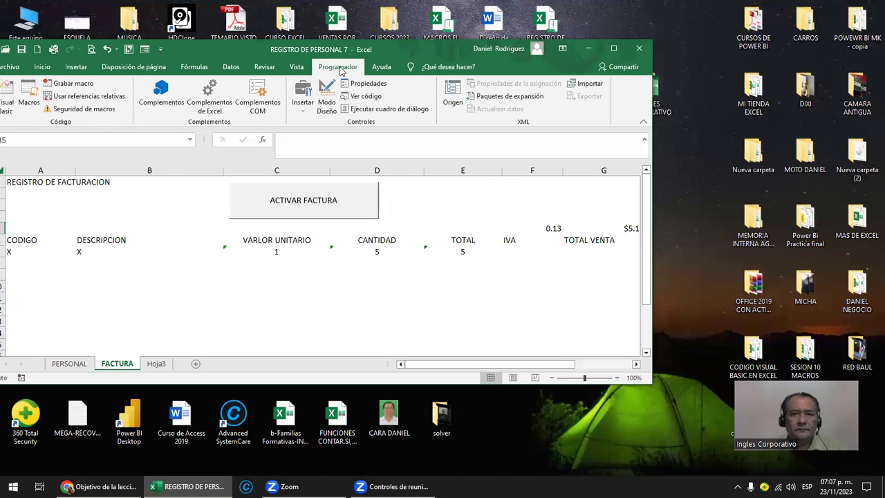
- Maximize Excel, launch the Visual Basic editor and open the FACTURA form under Formularios
double_click(267, 50)
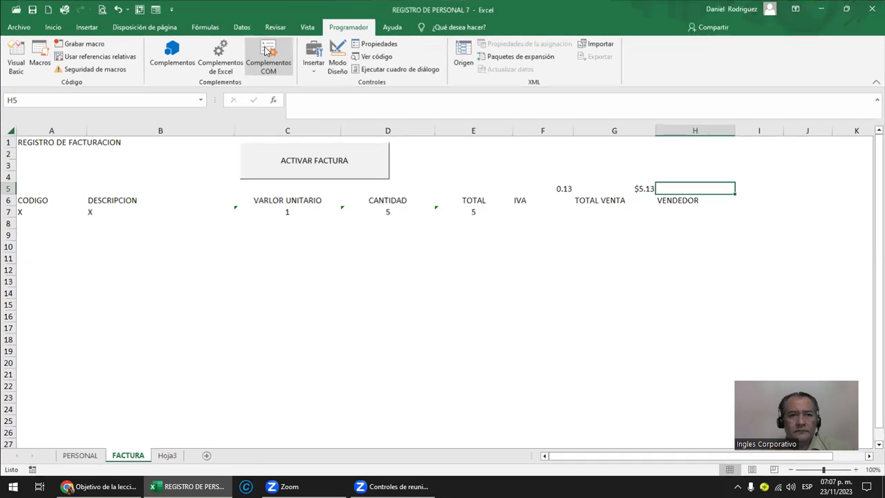
click(16, 59)
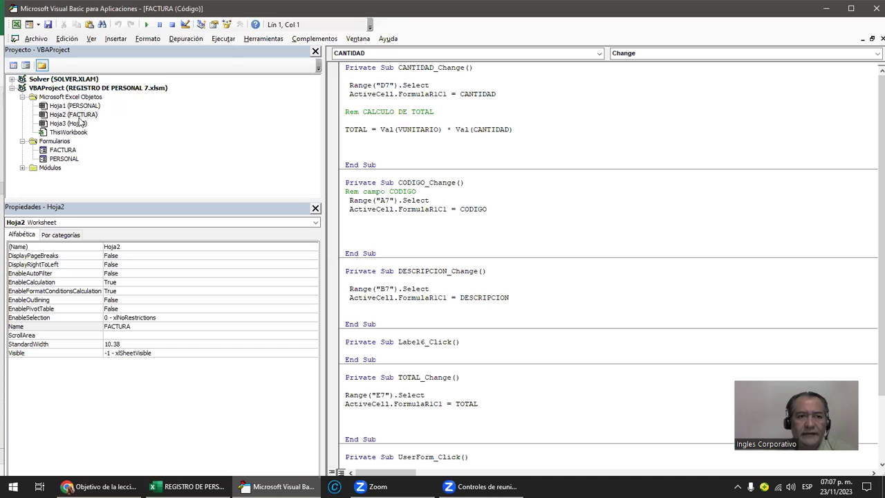
click(64, 151)
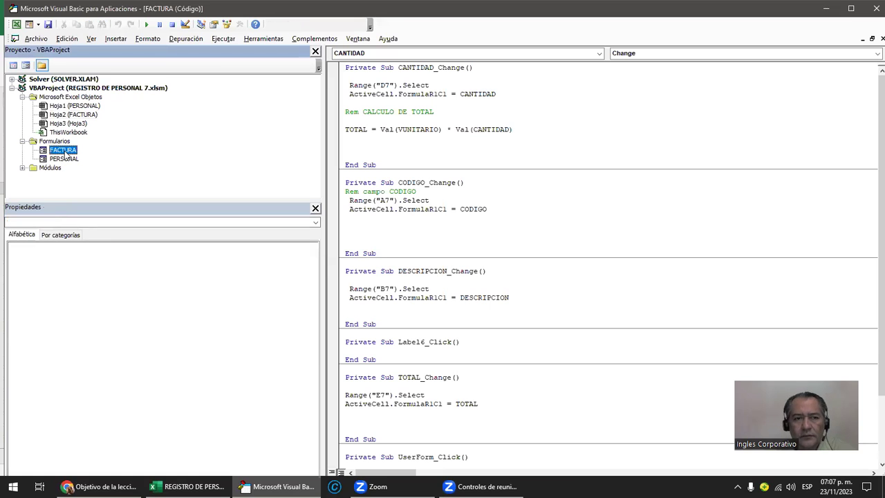
double_click(64, 151)
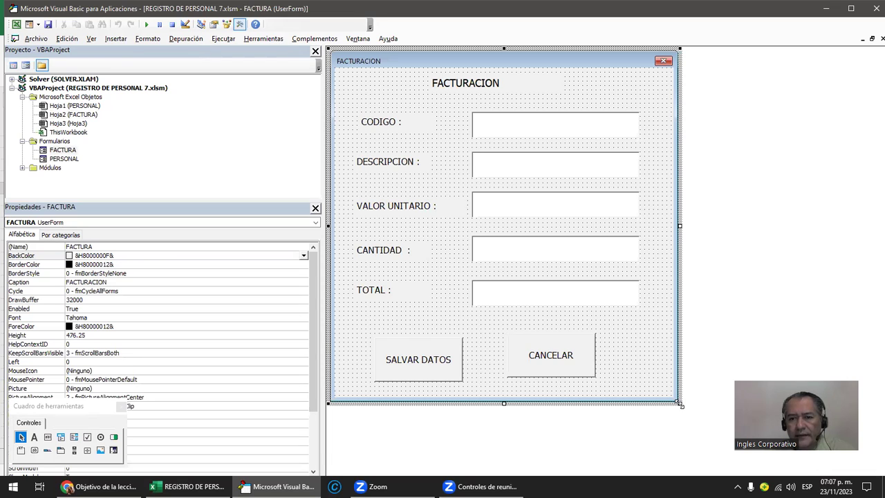
- Enlarge the FACTURA form, move SALVAR DATOS and CANCELAR to the bottom, and shift the FACTURACION title right
drag(680, 403, 731, 451)
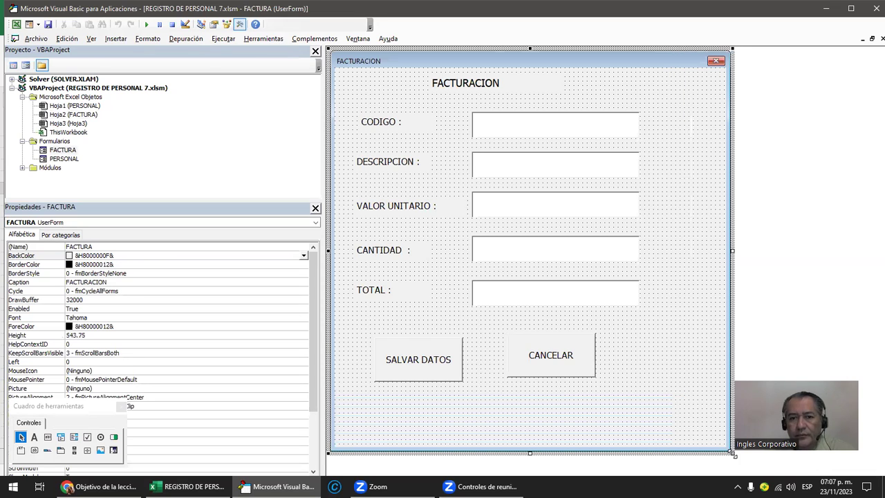
click(397, 344)
drag(394, 337, 400, 405)
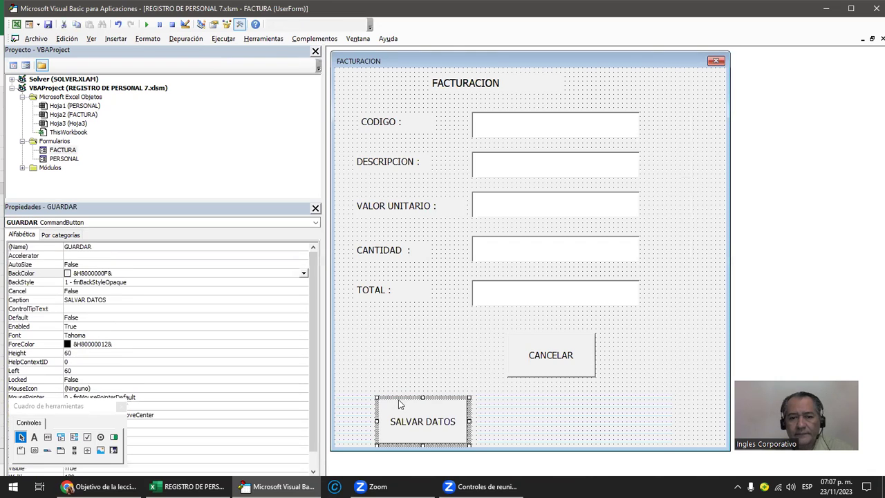
click(545, 337)
drag(534, 330, 593, 395)
mouse_move(579, 333)
mouse_down()
mouse_move(604, 371)
mouse_move(639, 399)
mouse_up()
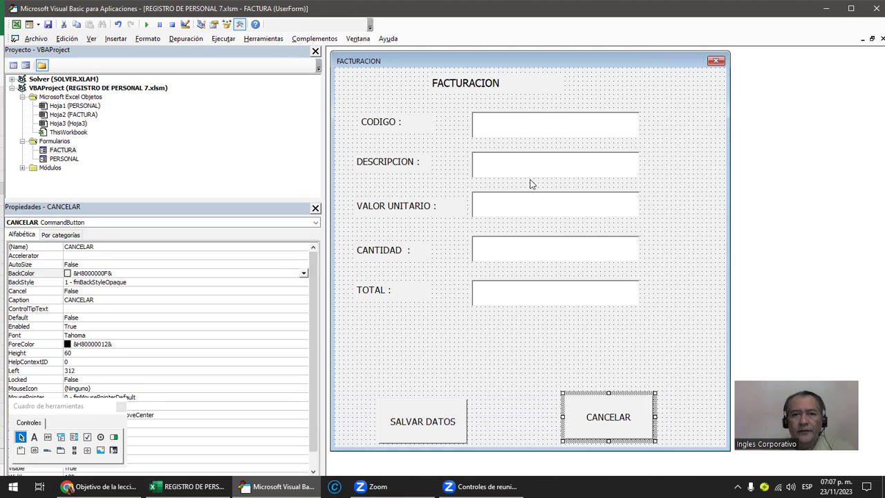
click(461, 92)
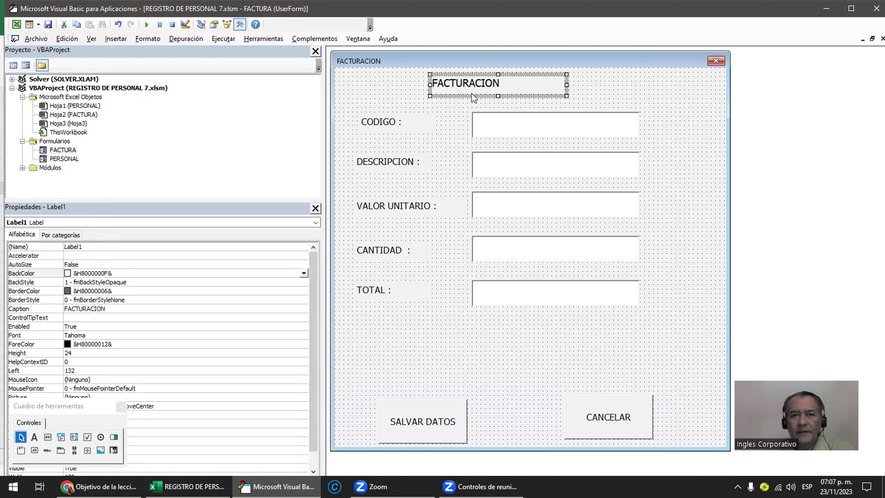
drag(473, 97, 510, 94)
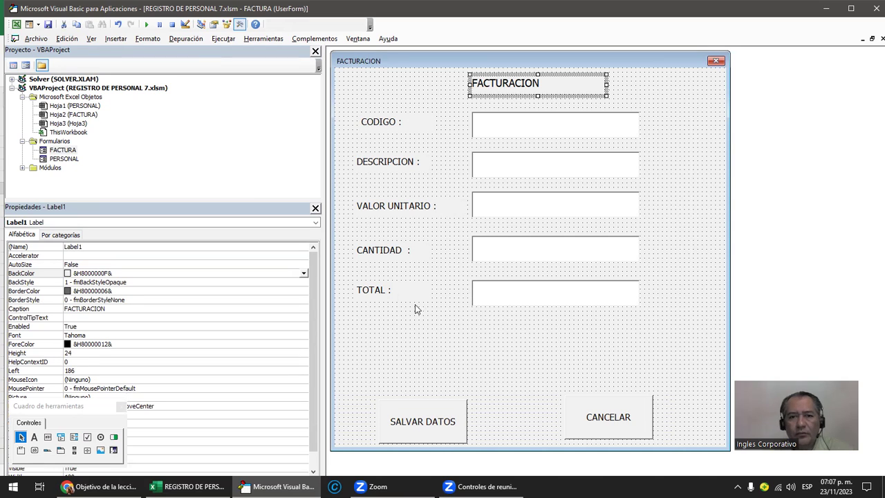
- Copy the TOTAL label and place the pasted copy below the TOTAL row
click(377, 293)
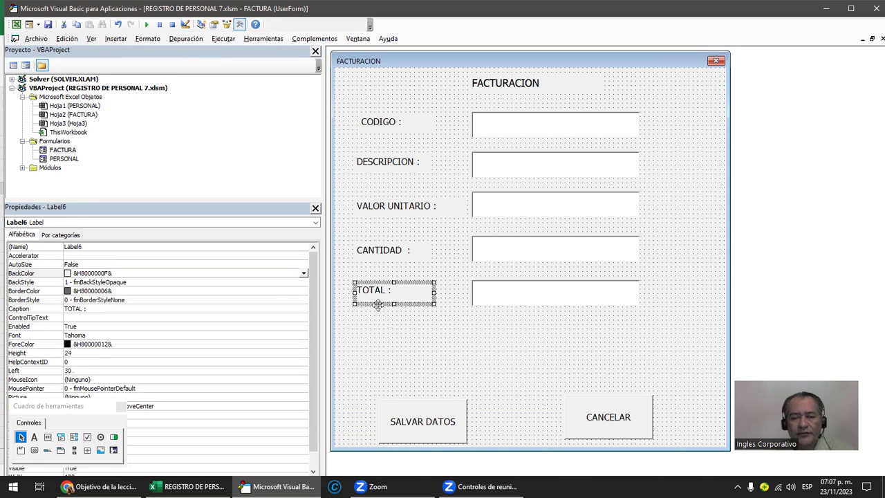
key(ctrl+c)
click(370, 337)
key(ctrl+v)
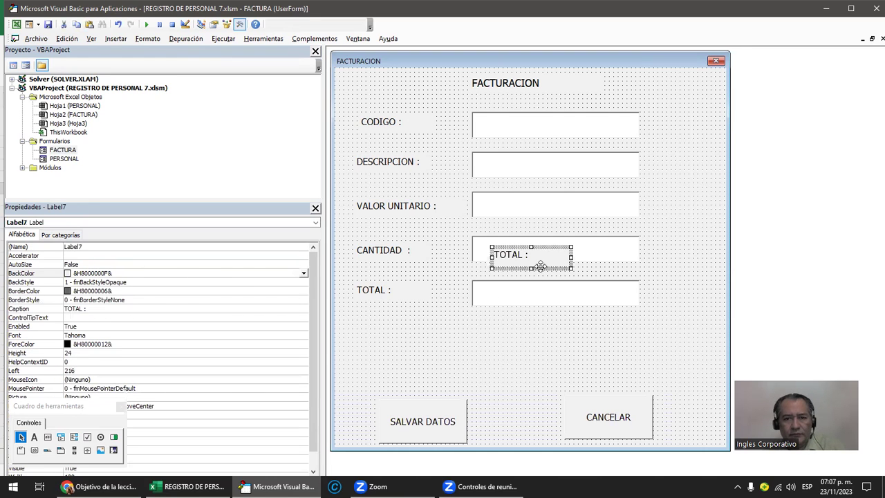
drag(514, 271, 381, 338)
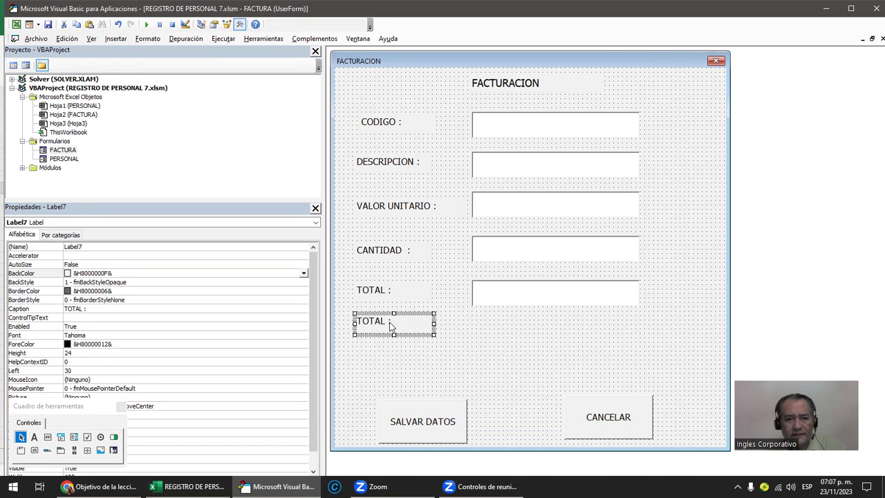
double_click(389, 322)
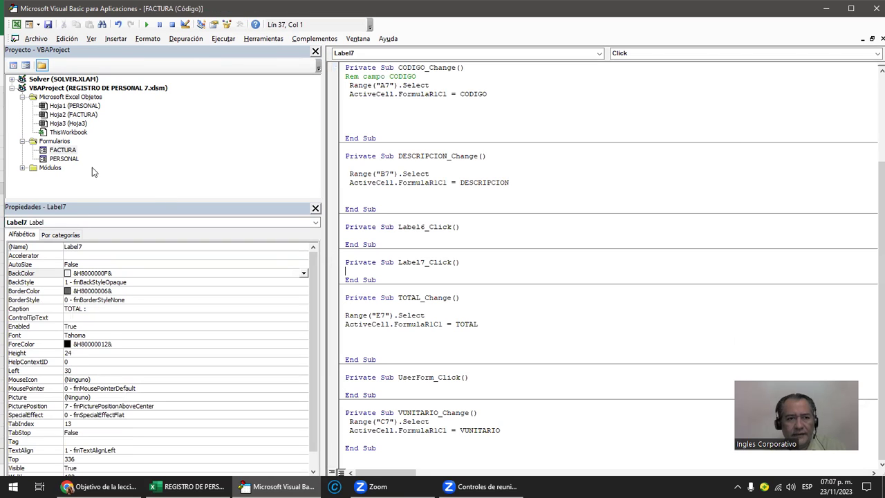
double_click(62, 149)
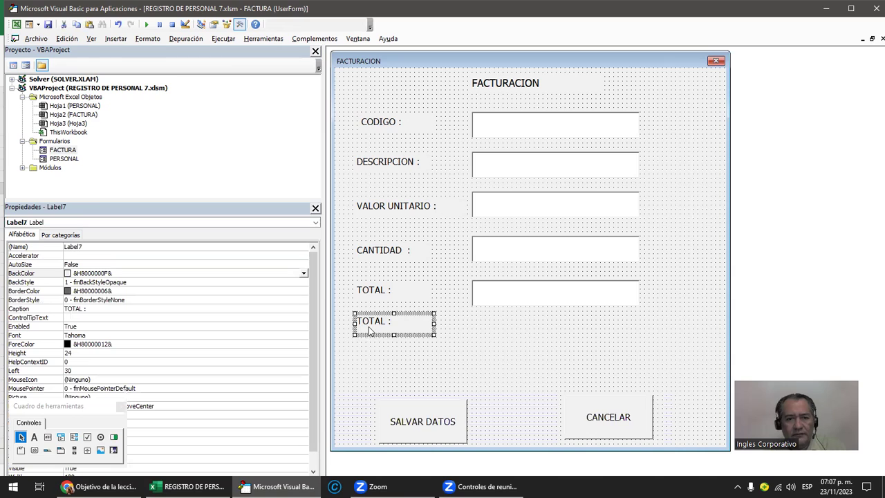
- Change the new label's caption to 'IVA :' and move the Toolbox off the properties list
click(369, 328)
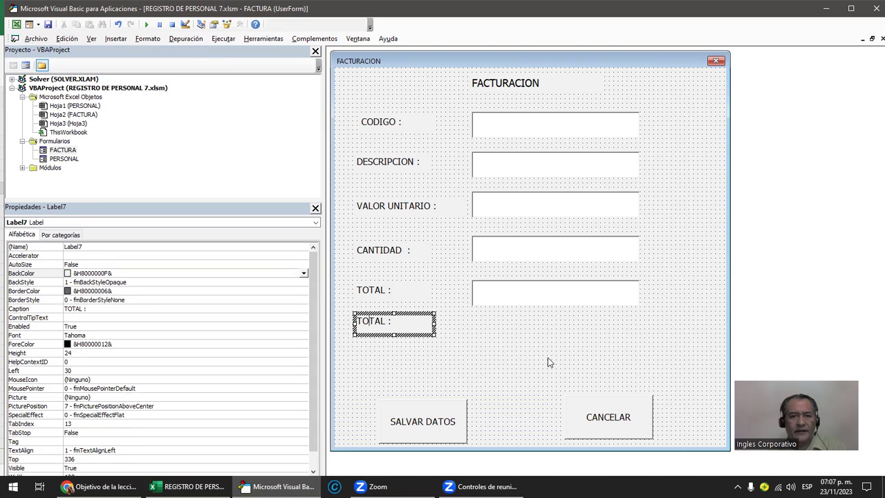
key(Delete)
key(Delete)
key(Delete)
key(Delete)
key(Delete)
text(IVA)
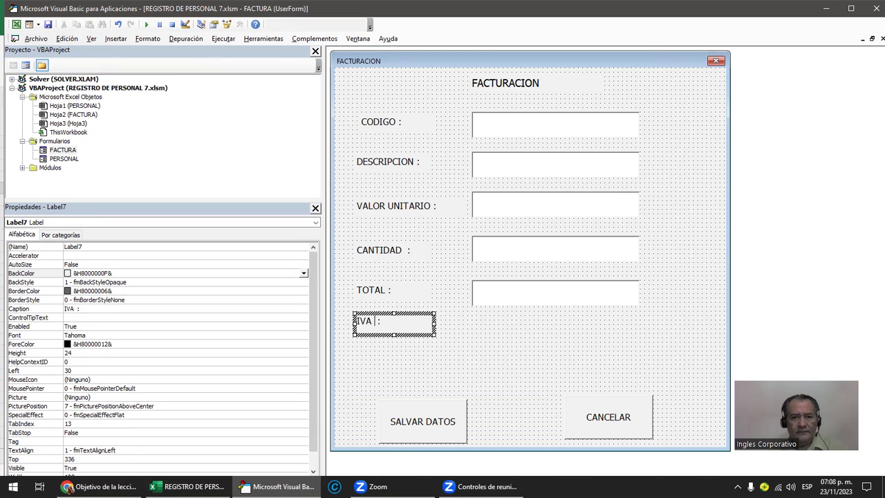
click(464, 328)
click(481, 293)
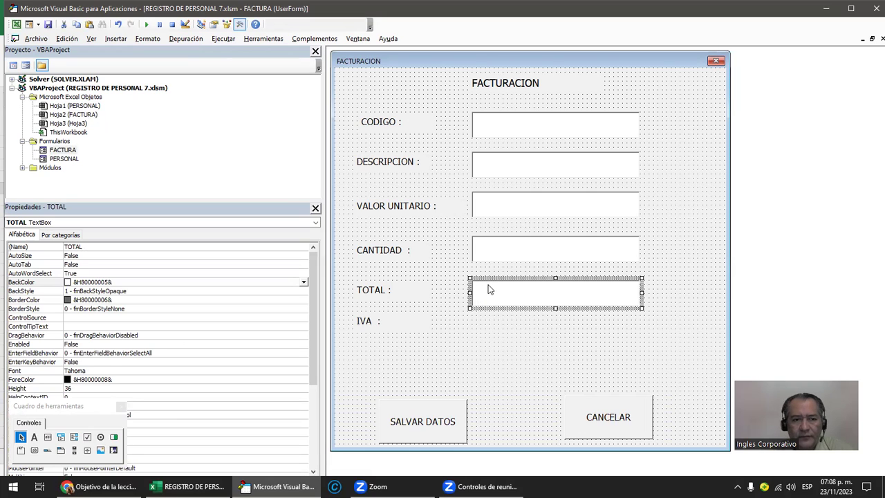
click(75, 408)
drag(75, 408, 810, 237)
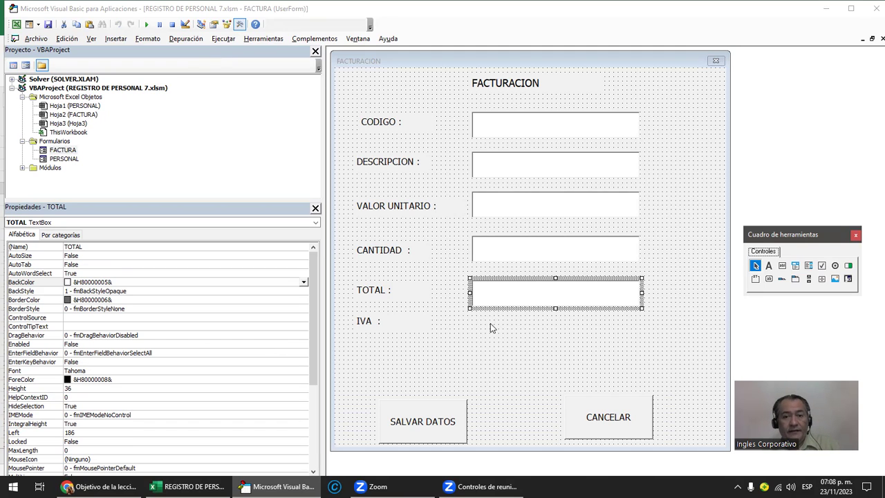
- Paste a copy of the TOTAL input box beside the IVA label and line the label up with it
click(489, 342)
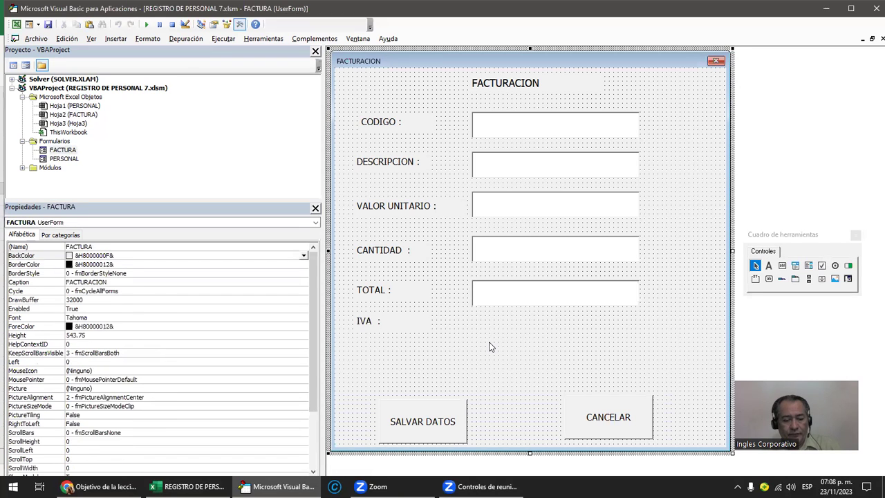
key(ctrl+v)
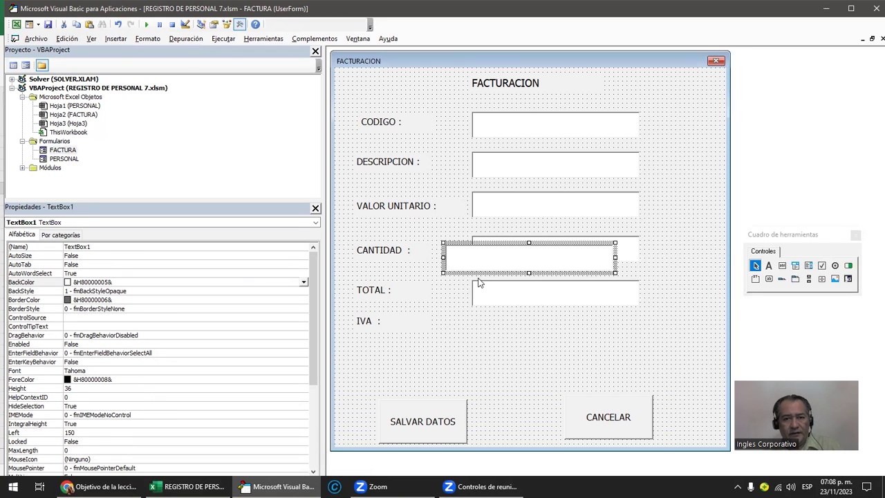
drag(477, 277, 506, 347)
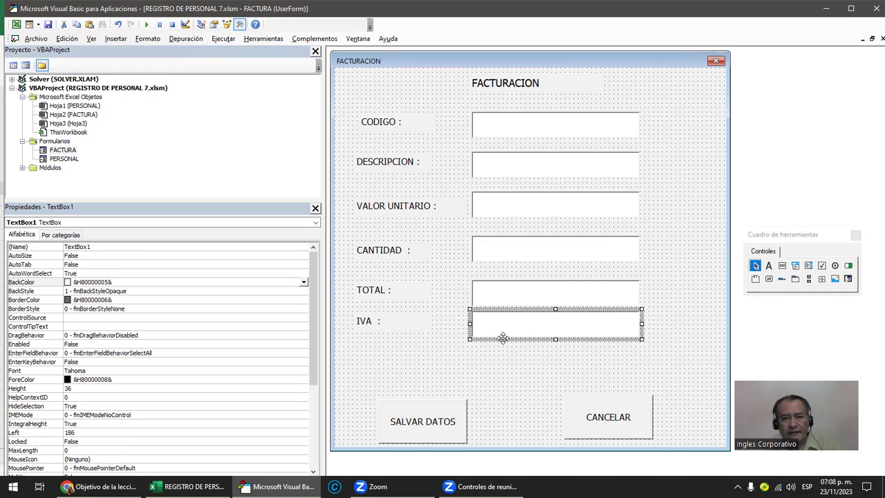
drag(504, 338, 505, 349)
click(374, 326)
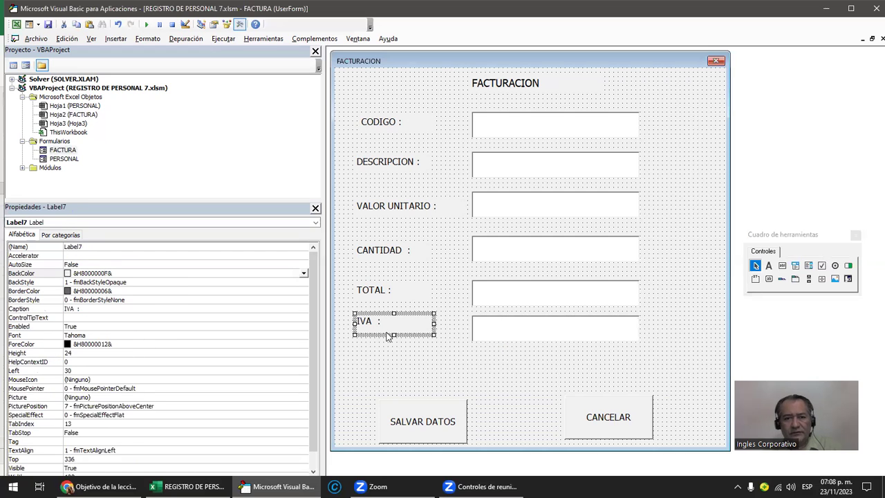
click(386, 338)
drag(383, 342, 384, 345)
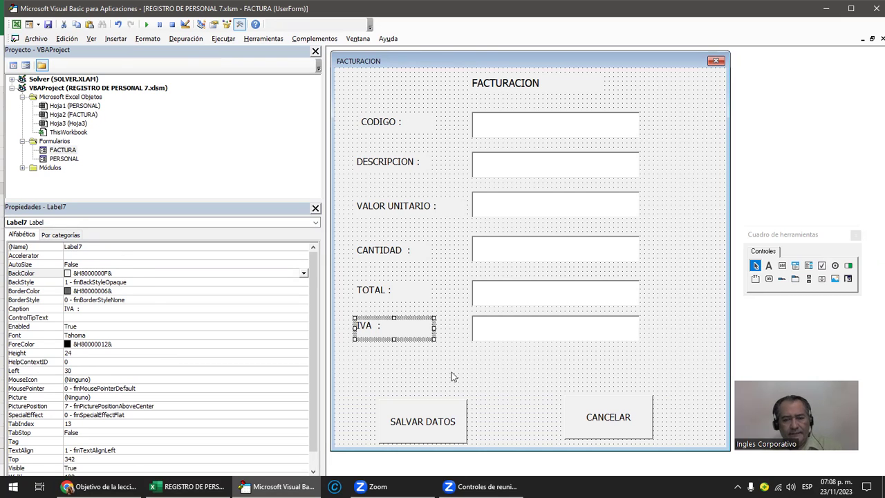
click(518, 336)
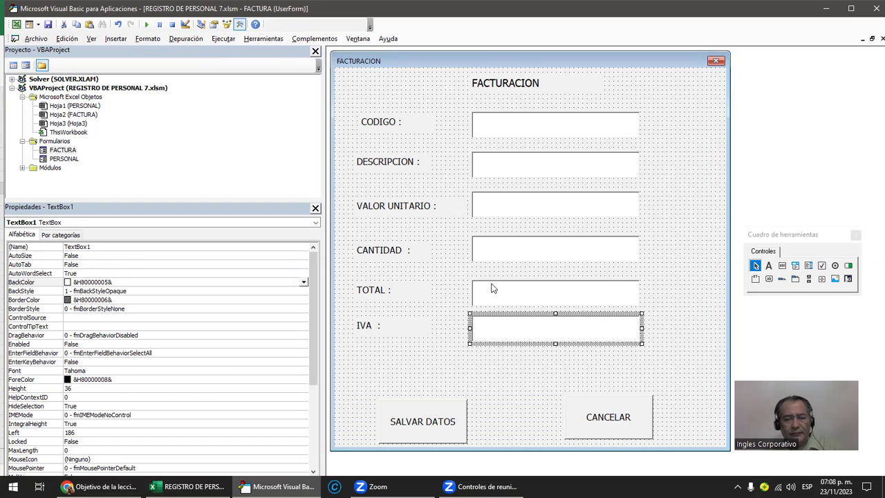
- Copy the IVA label and place the copy beneath the IVA row
click(392, 354)
click(386, 334)
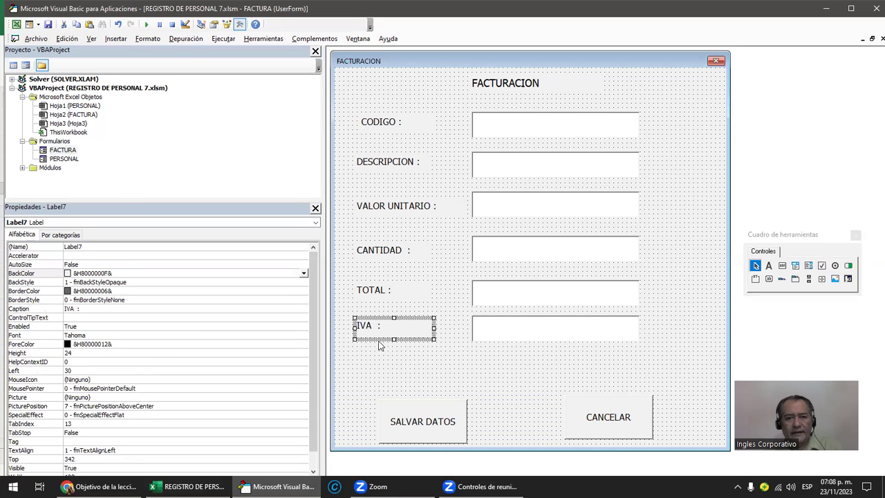
key(ctrl+c)
click(359, 357)
key(ctrl+v)
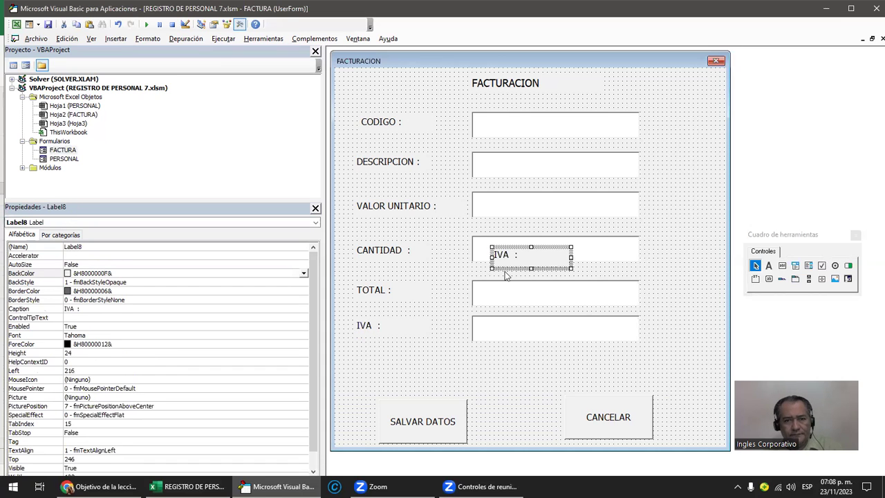
drag(505, 275, 379, 371)
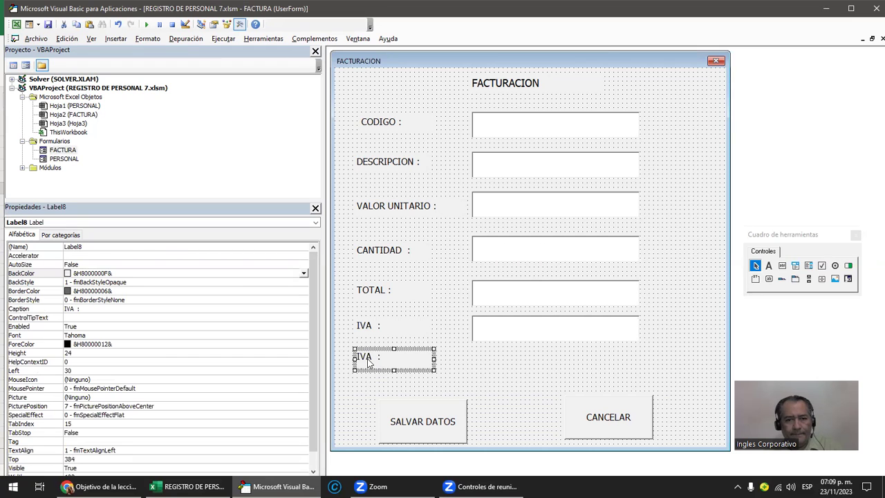
- Change the copied label's caption from IVA to VENTA TOTAL
double_click(368, 364)
double_click(63, 150)
click(371, 363)
key(Delete)
key(Delete)
key(Delete)
text(TO)
key(BackSpace)
key(BackSpace)
text(ENTA)
key(BackSpace)
key(BackSpace)
key(BackSpace)
text(NTA TOTAL)
click(367, 288)
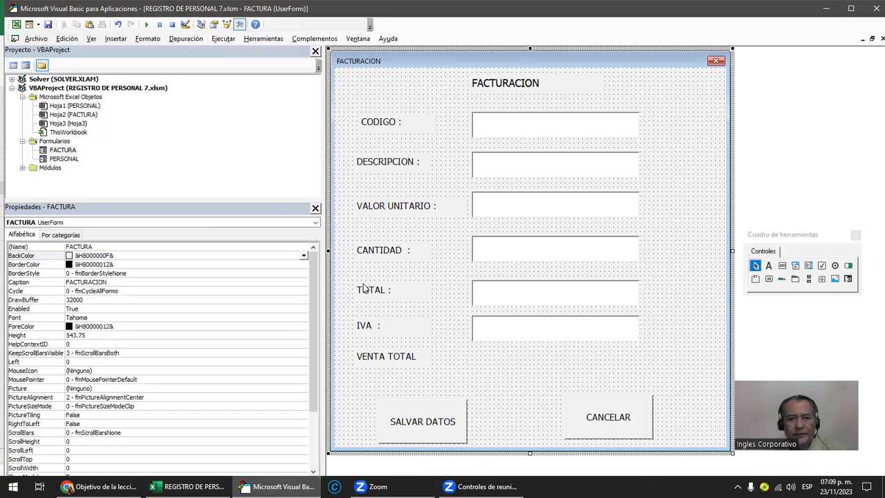
- Add a colon so the new caption reads 'VENTA TOTAL :'
click(367, 295)
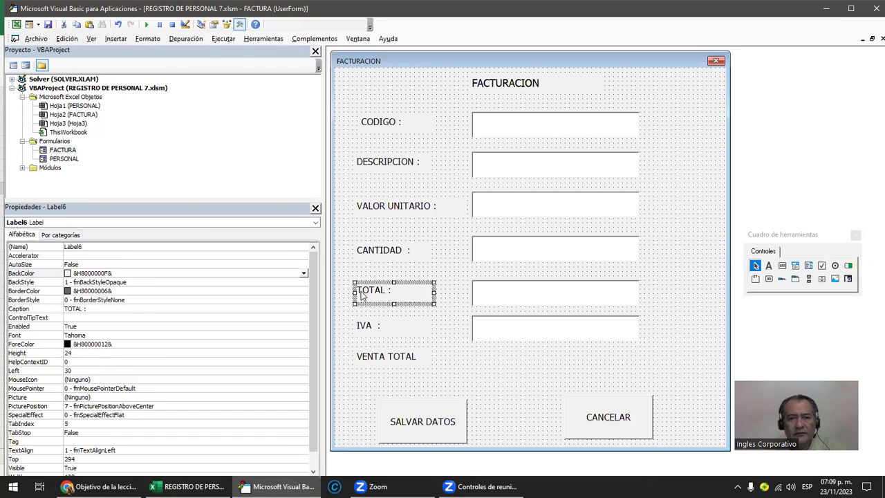
click(361, 296)
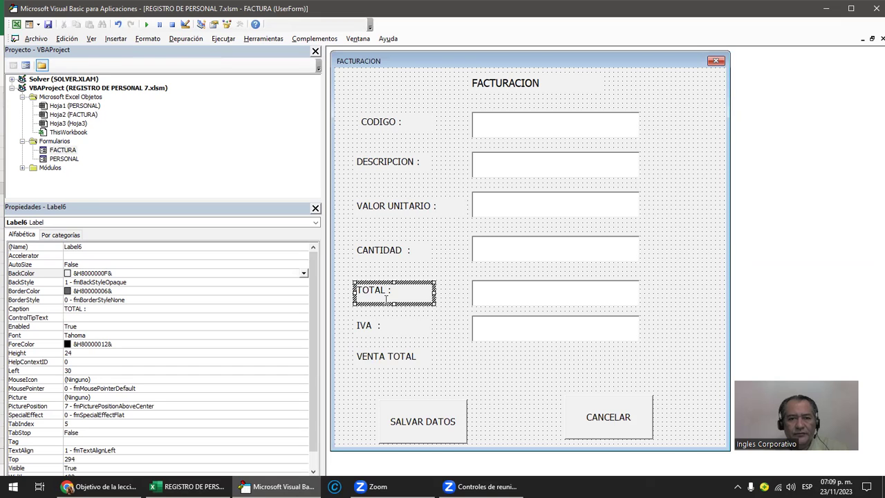
click(389, 359)
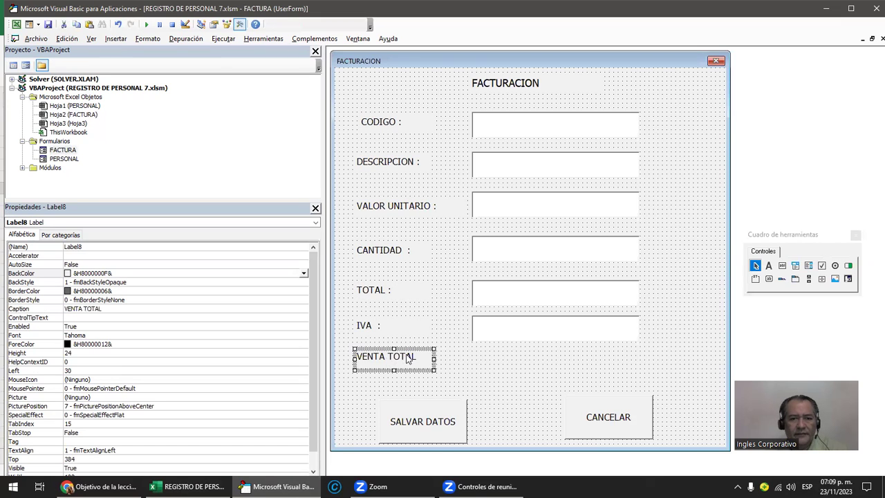
click(408, 358)
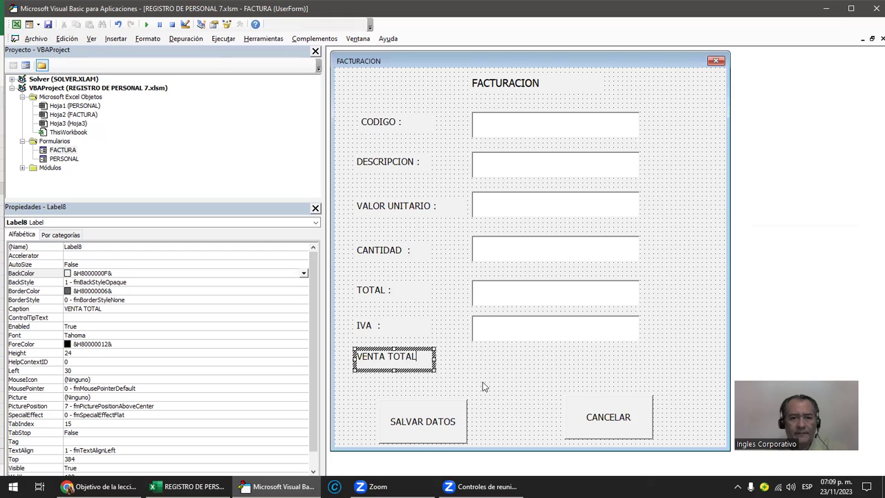
text( :)
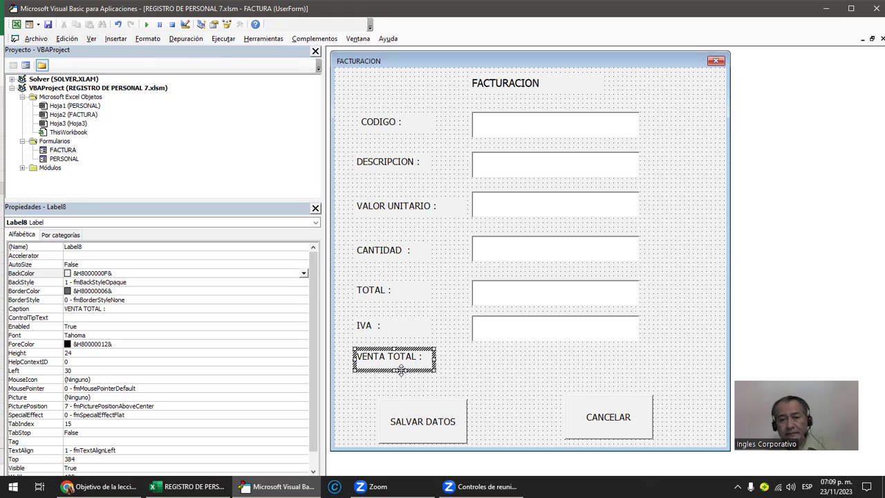
click(497, 336)
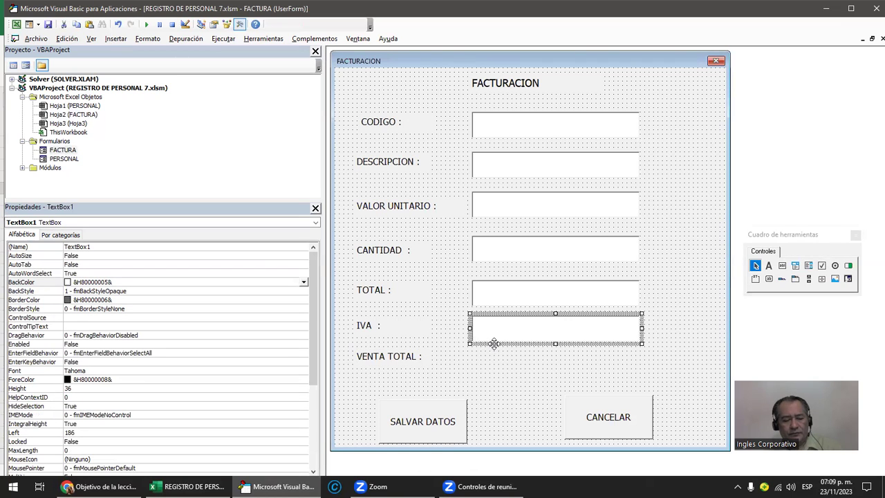
- Paste another input box beside VENTA TOTAL and align the VENTA TOTAL label with it
click(501, 360)
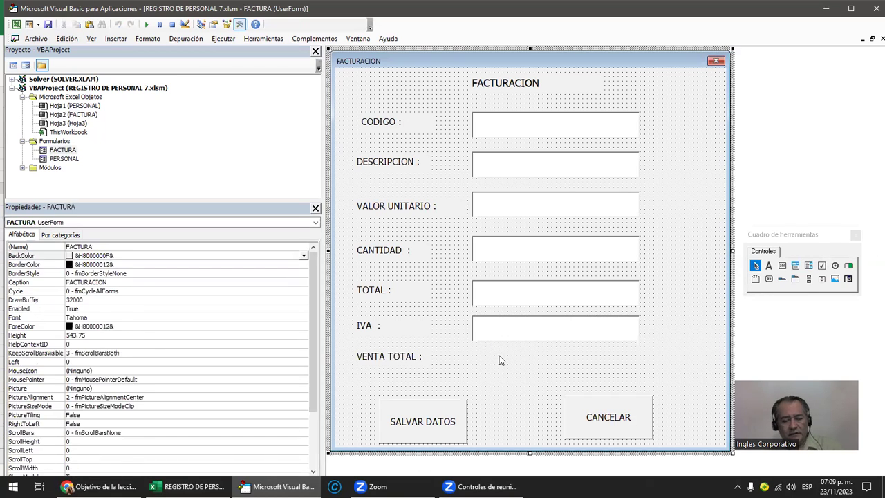
key(ctrl+v)
drag(493, 280, 522, 381)
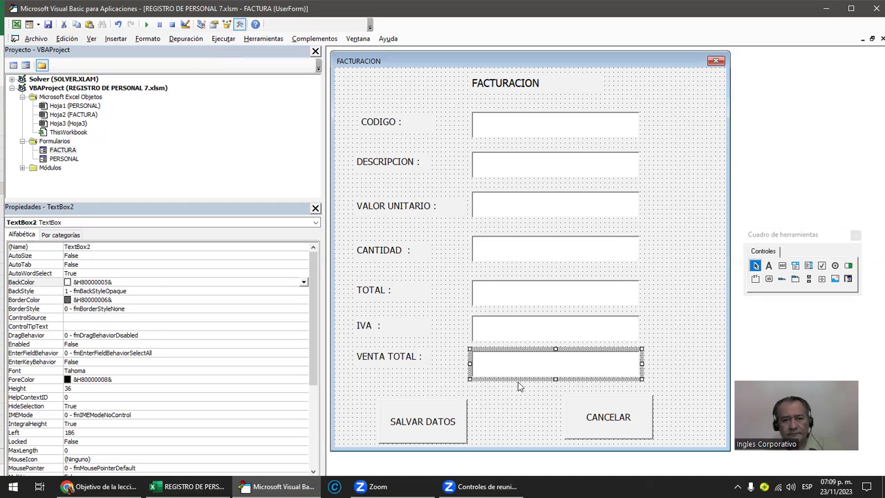
click(406, 368)
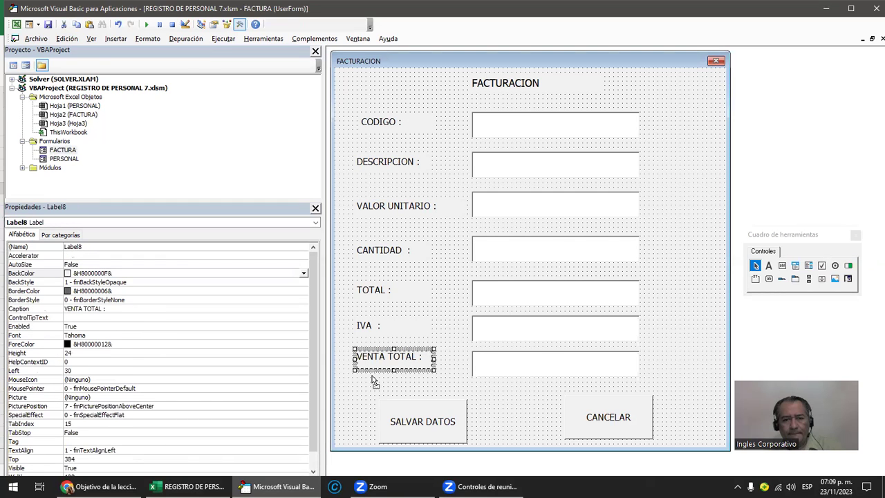
drag(373, 374, 374, 382)
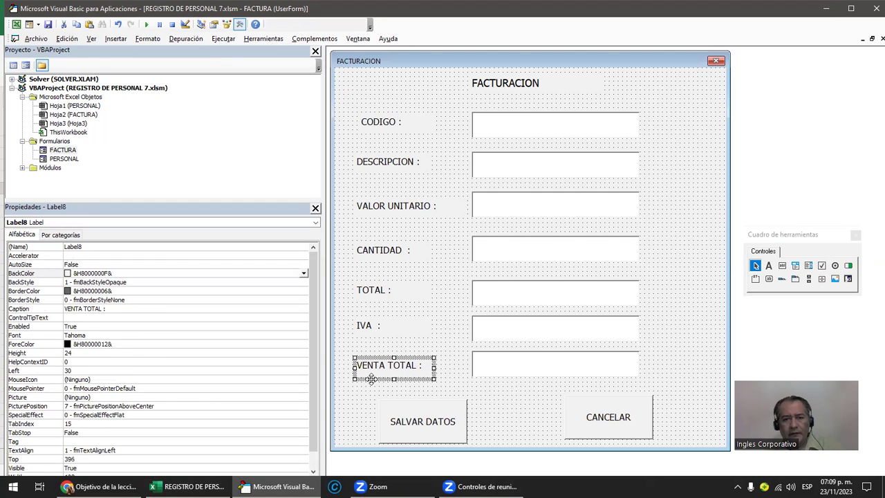
- Rename the text box beside the IVA label to IVA in the (Name) property
click(497, 331)
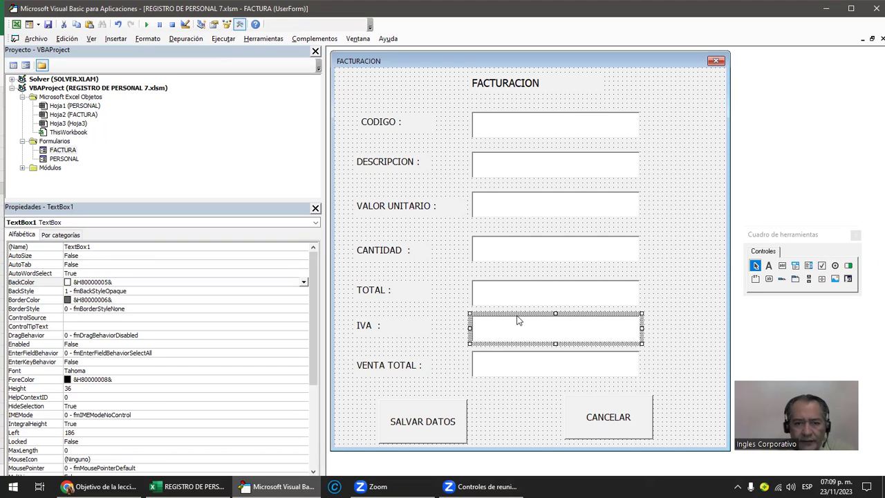
click(95, 246)
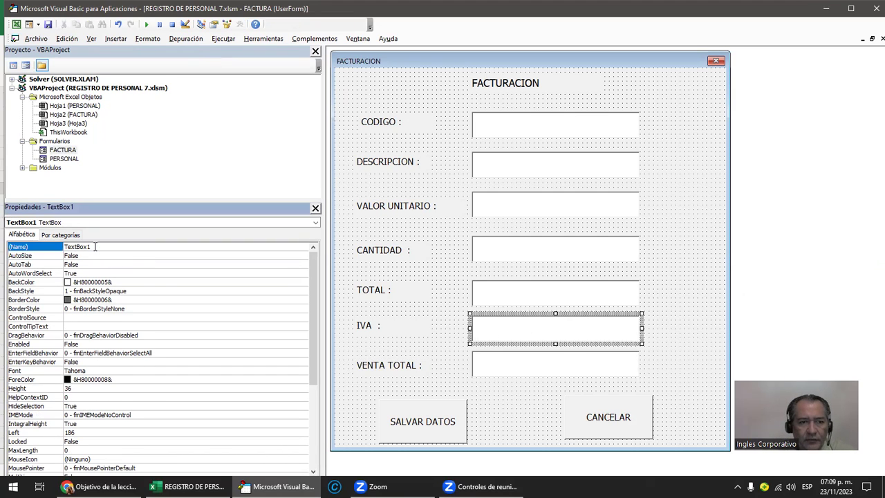
drag(95, 246, 49, 248)
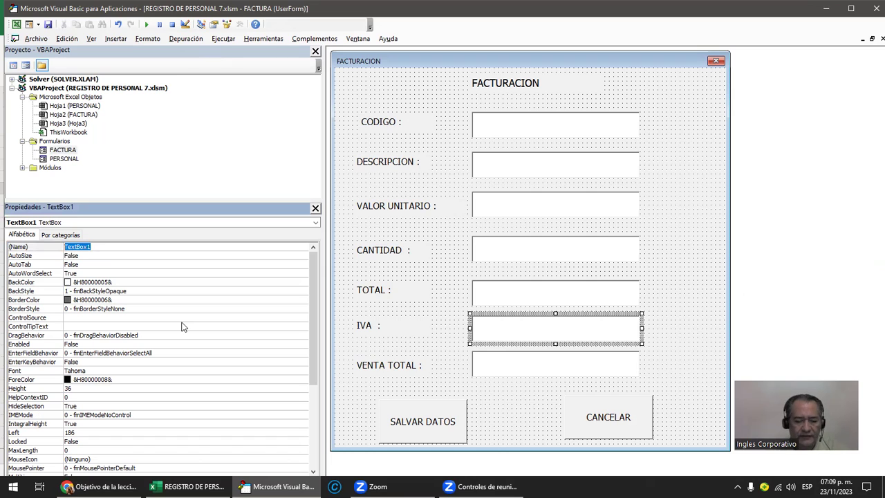
text(IVA)
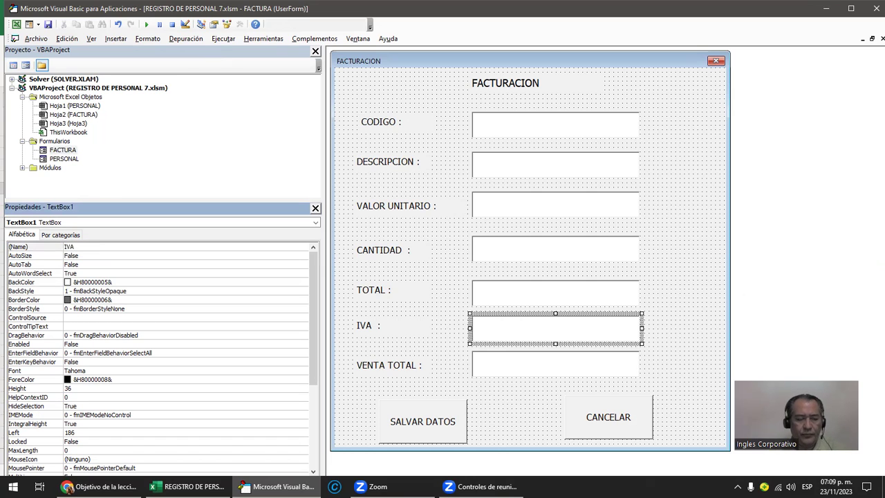
key(Return)
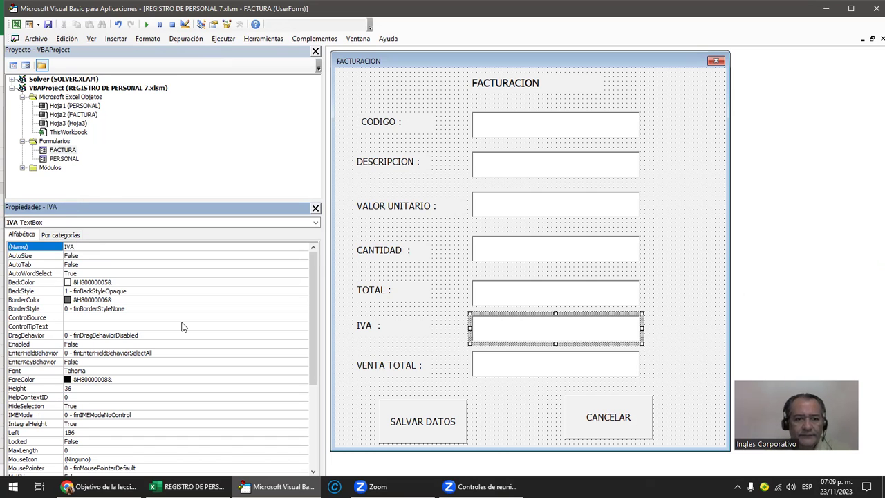
click(508, 363)
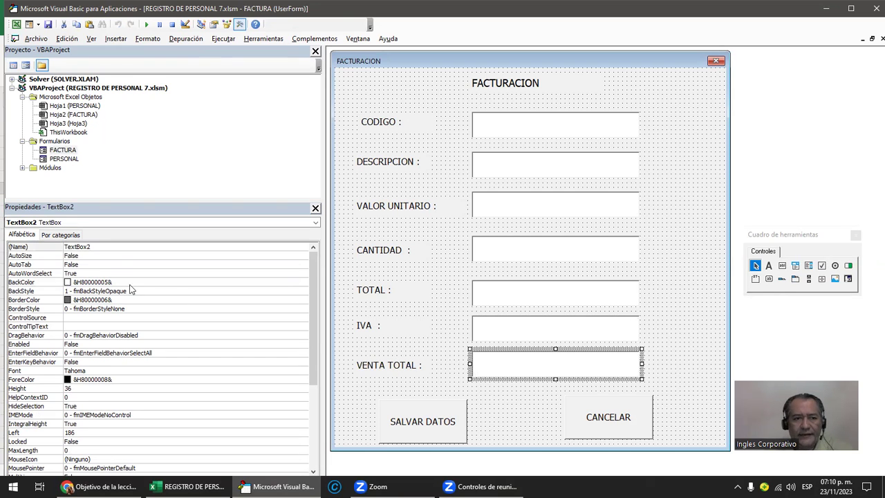
- Set the (Name) property of the VENTA TOTAL text box to VTOTAL
click(93, 246)
key(BackSpace)
key(BackSpace)
key(BackSpace)
text(VTOTAL)
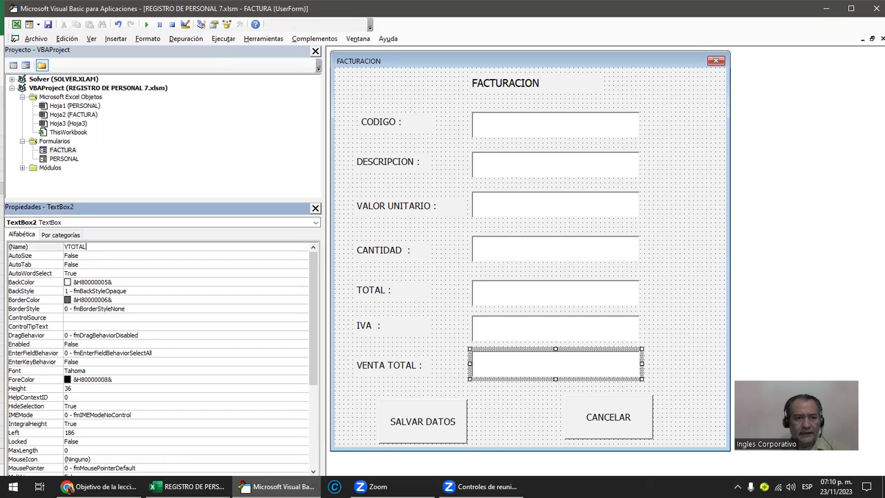
key(Return)
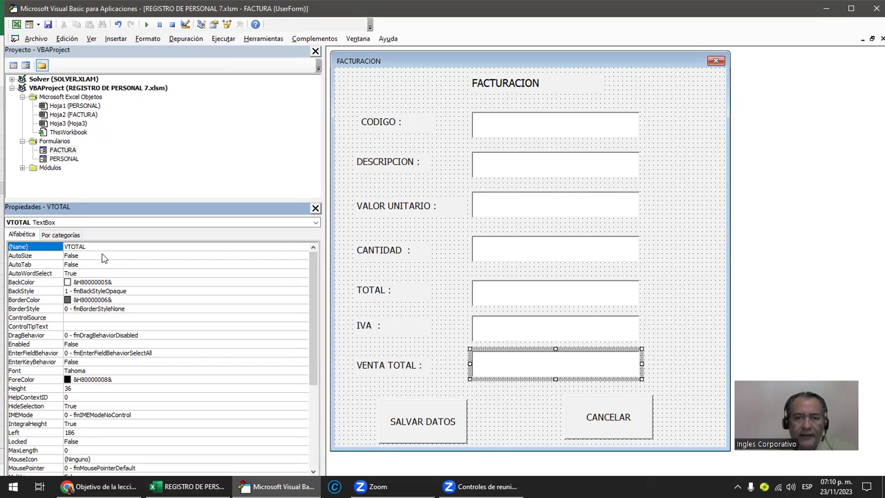
- Check the names of the IVA and VTOTAL boxes and each field label from VENTA TOTAL up to CODIGO
click(503, 331)
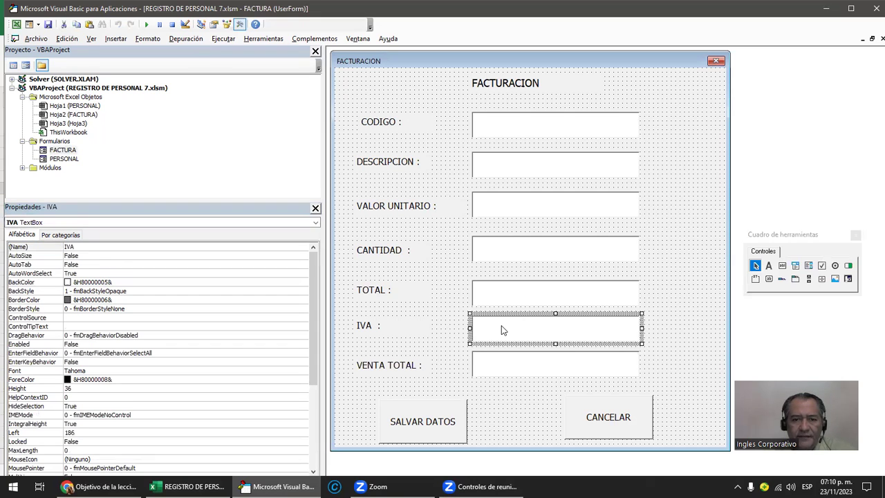
click(483, 363)
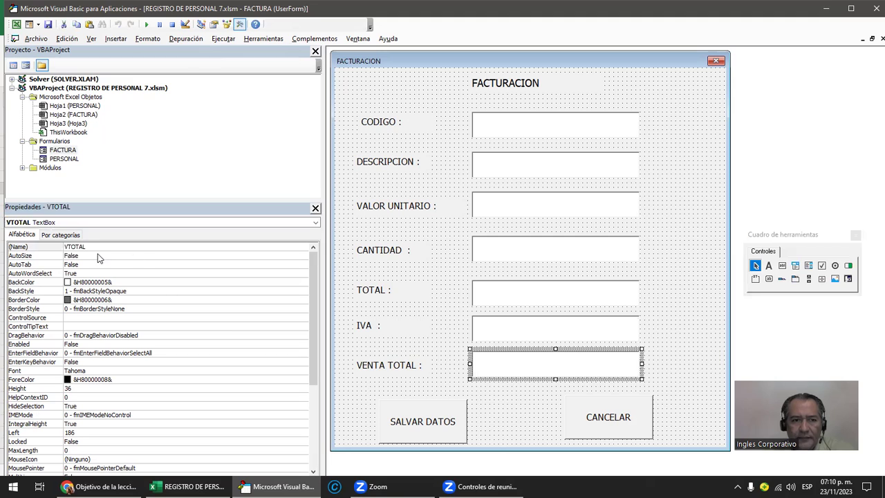
click(399, 370)
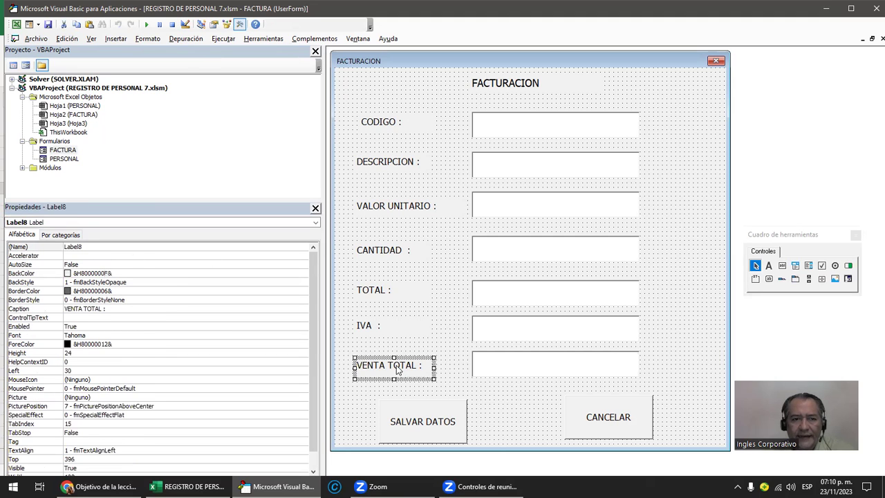
click(368, 329)
click(371, 287)
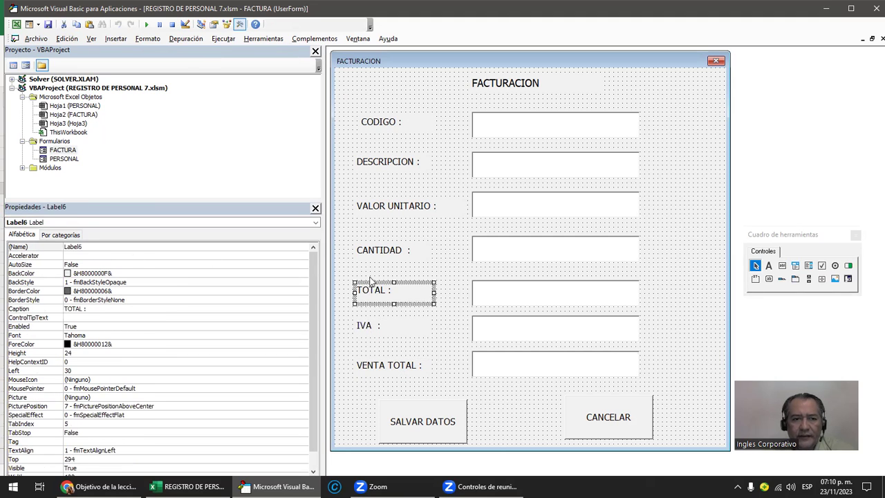
click(387, 253)
click(400, 208)
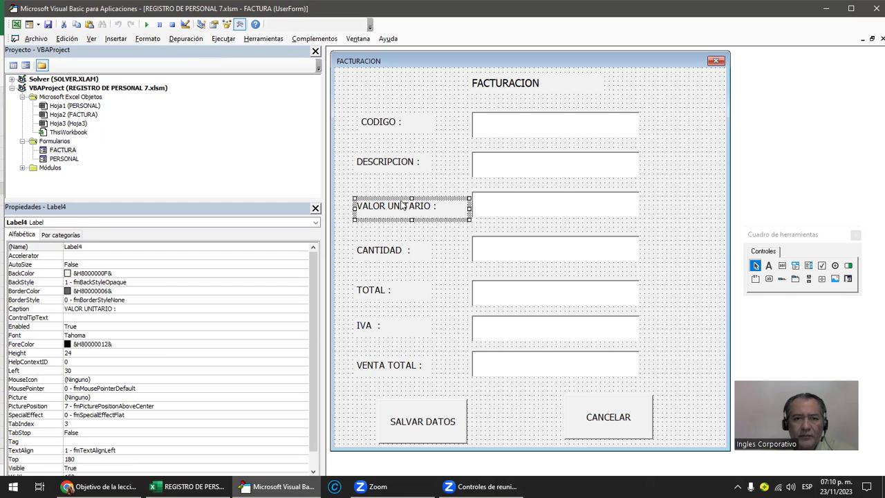
click(396, 163)
click(392, 123)
click(546, 364)
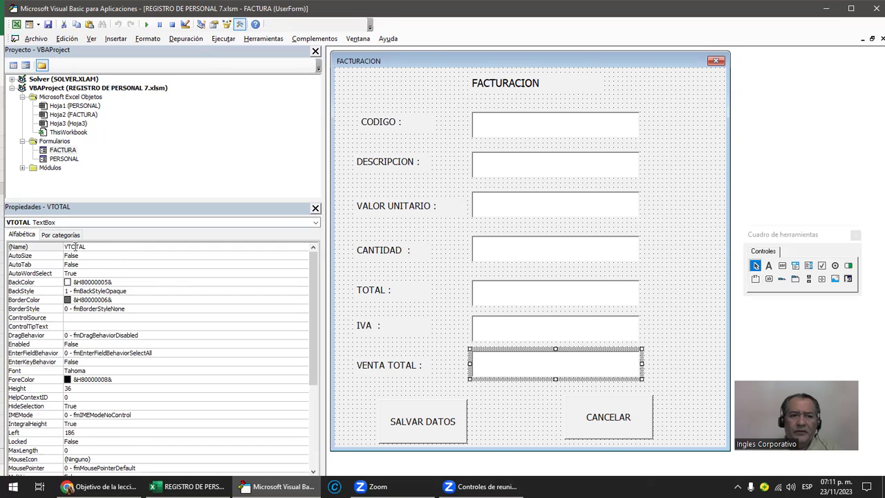
drag(86, 246, 63, 246)
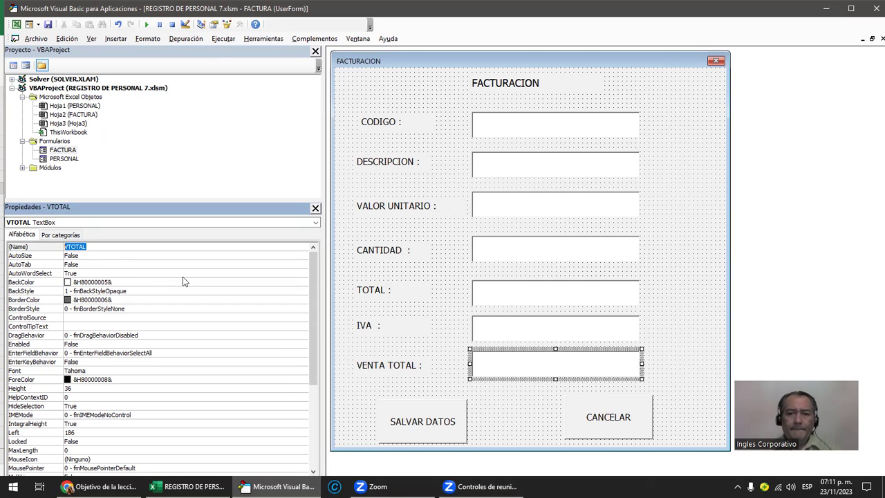
click(679, 302)
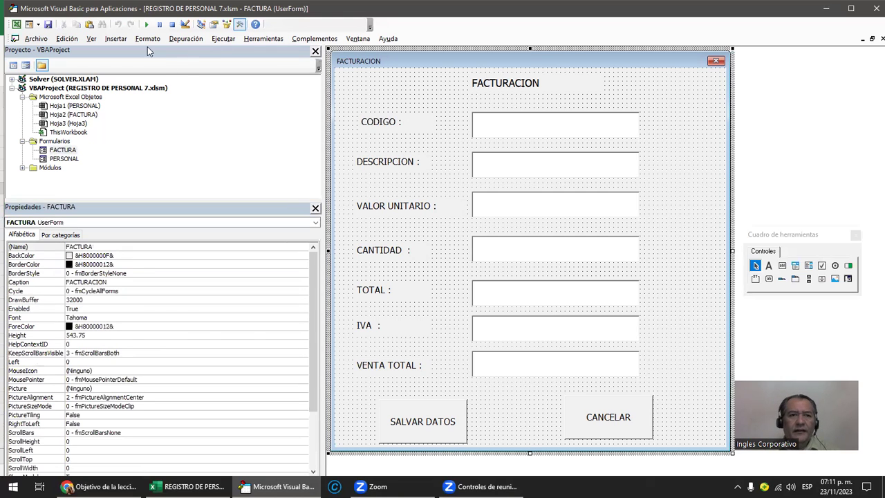
click(146, 24)
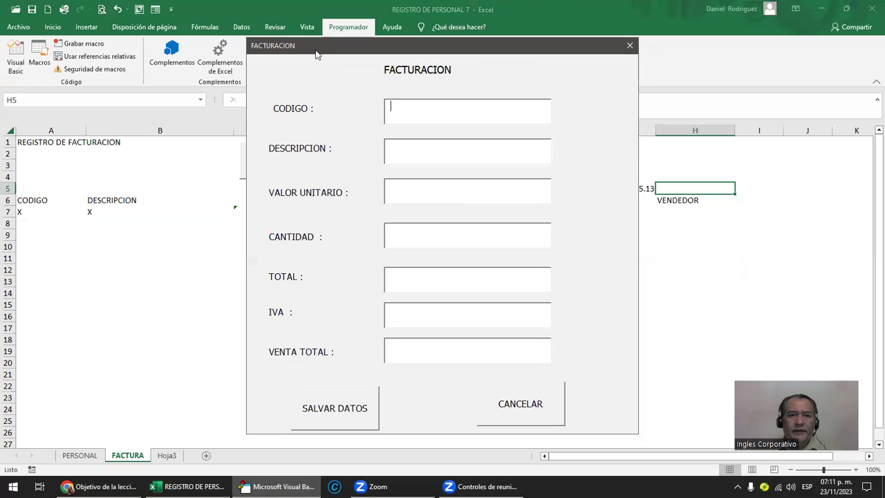
drag(316, 53, 317, 72)
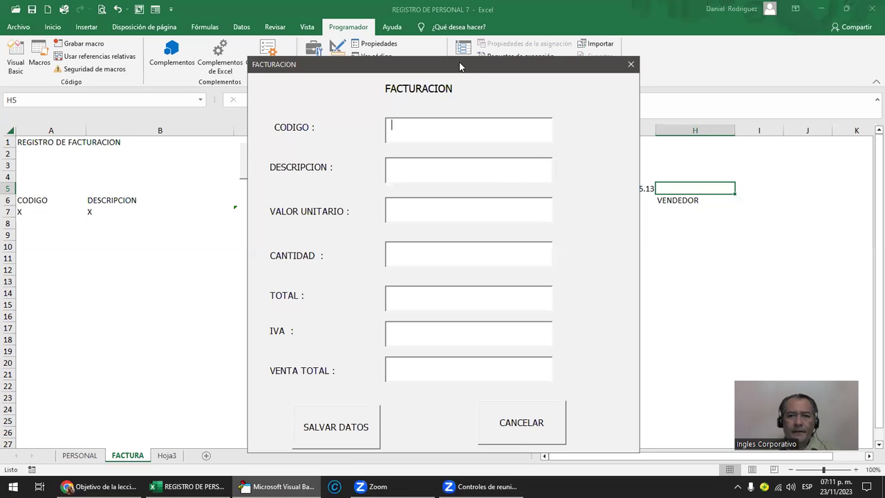
drag(460, 66, 404, 207)
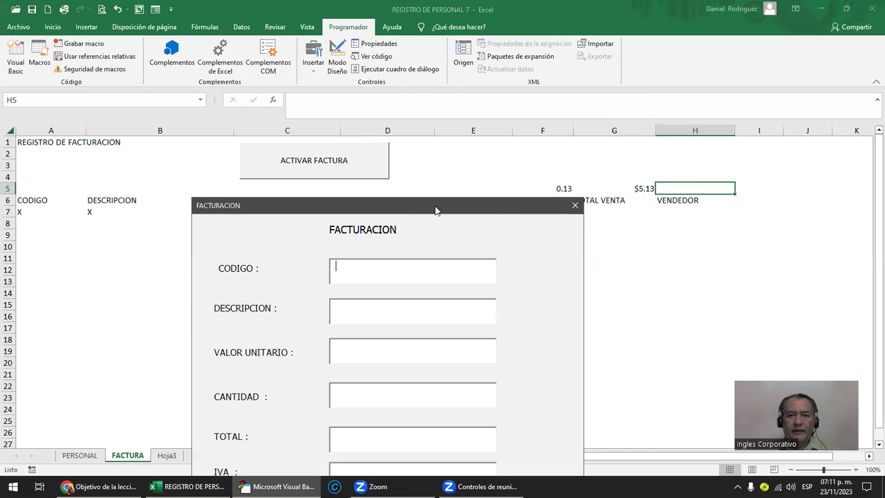
click(581, 207)
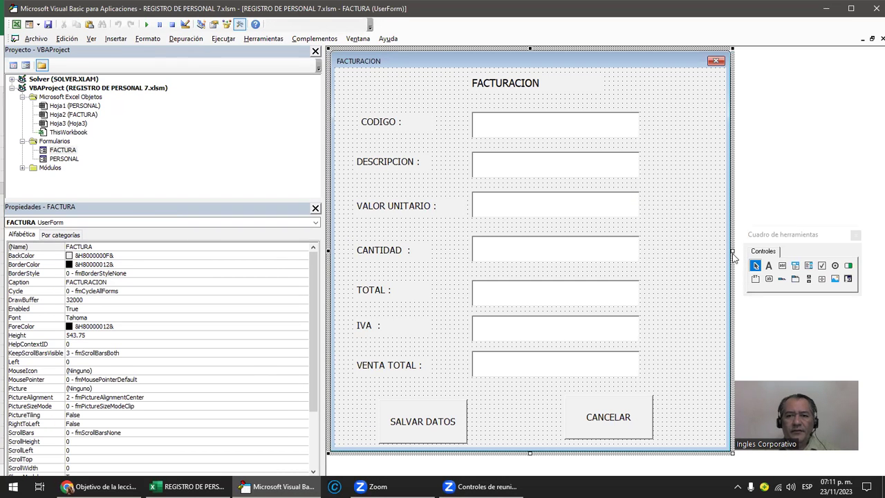
- Widen the FACTURACION form and draw ListBox1 to the right of the CODIGO field
drag(731, 250, 754, 250)
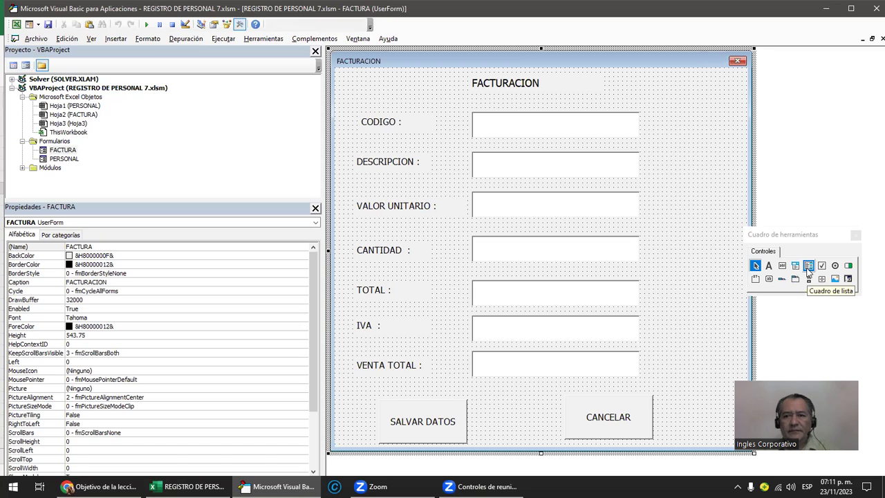
click(808, 266)
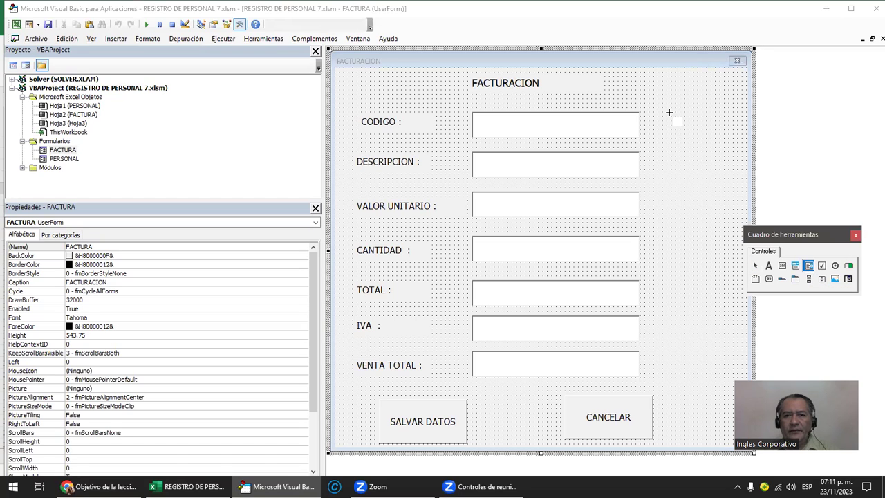
drag(670, 115, 726, 167)
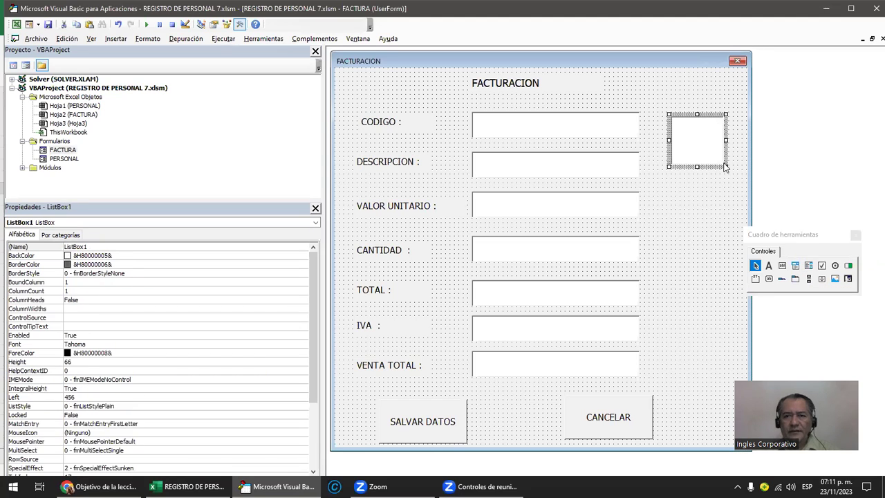
click(795, 266)
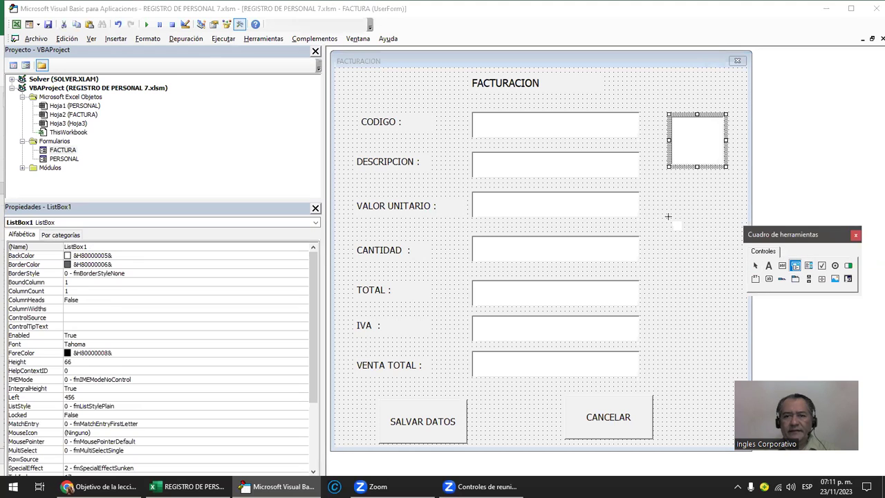
- Draw ComboBox1 below the list box, then run the form and find its dropdown empty
drag(671, 214, 734, 263)
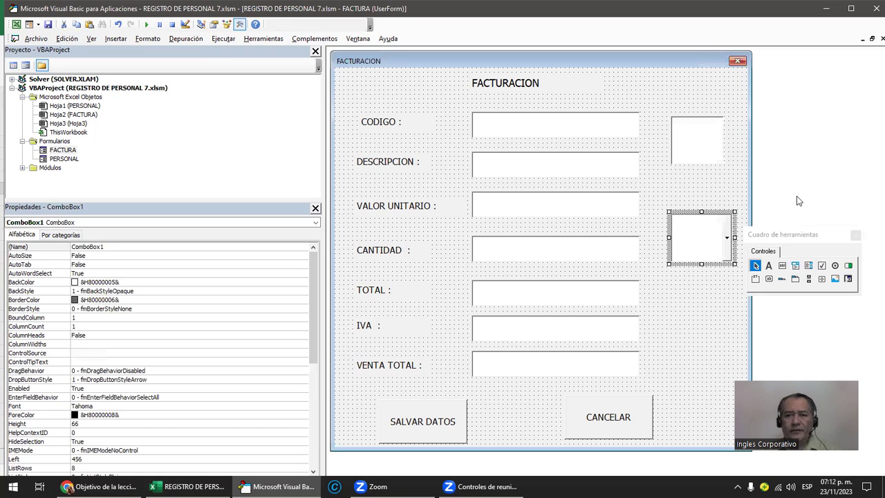
click(702, 160)
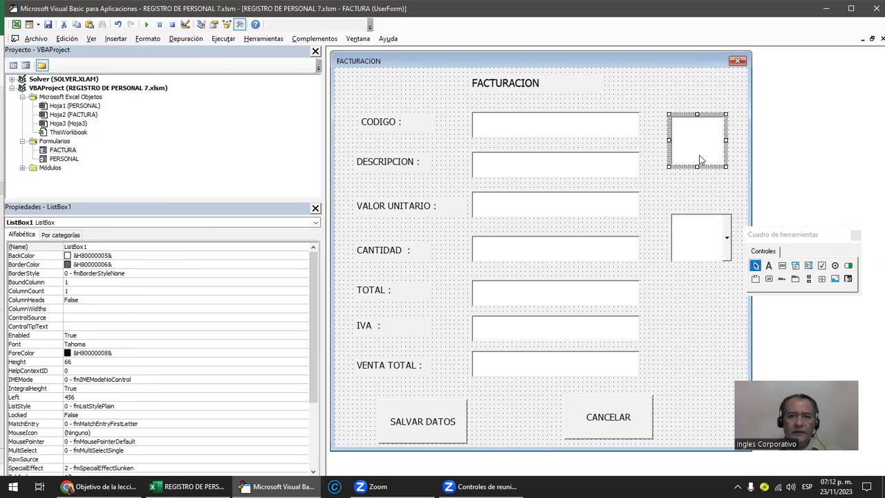
click(146, 25)
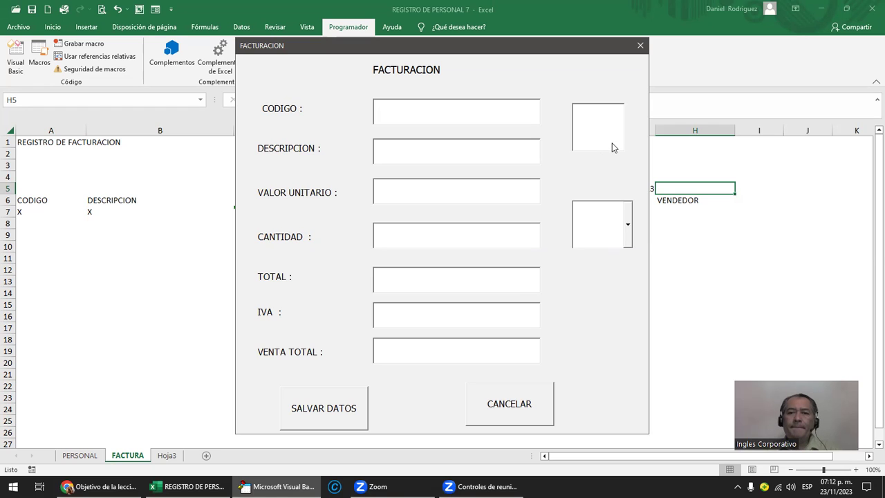
click(628, 224)
click(629, 222)
click(629, 222)
click(629, 225)
click(628, 225)
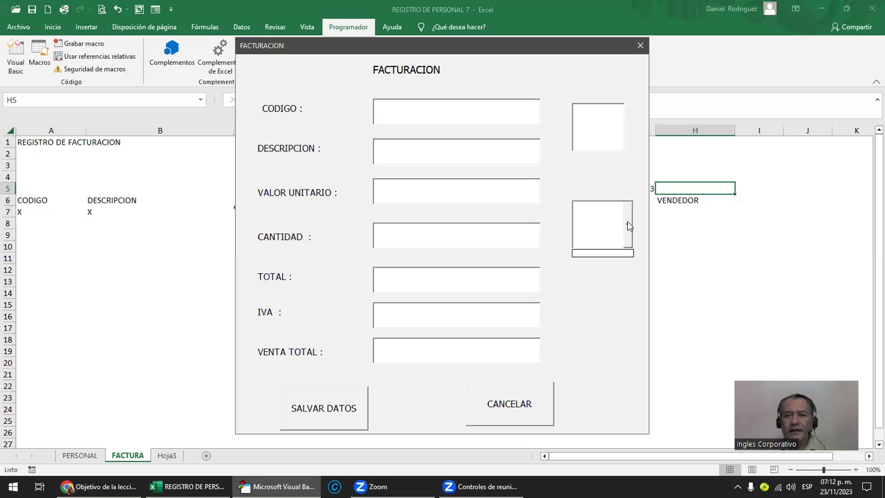
click(628, 185)
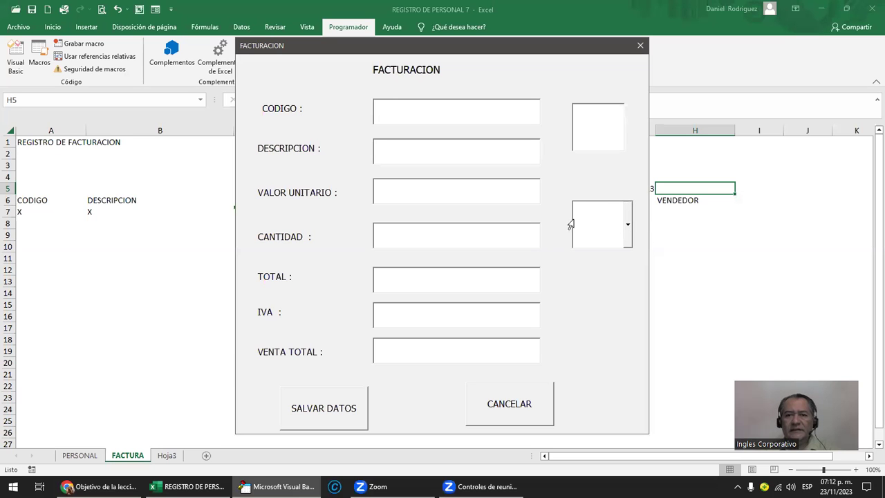
click(640, 45)
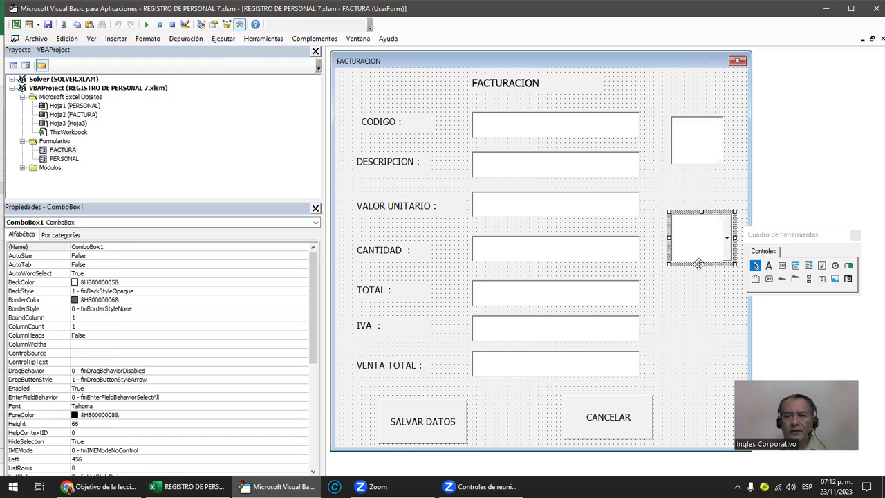
- Shorten the combo box, then rerun the form to confirm the seller dropdown is still empty
drag(702, 266, 692, 241)
drag(701, 240, 702, 235)
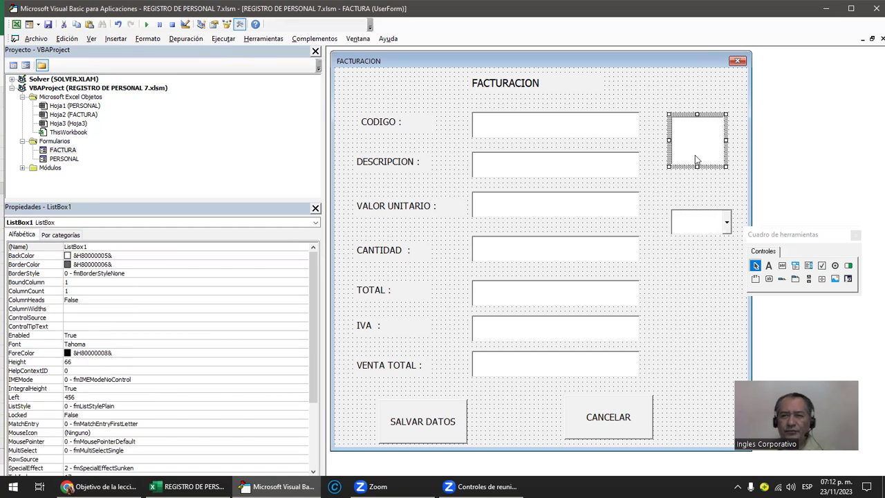
click(683, 296)
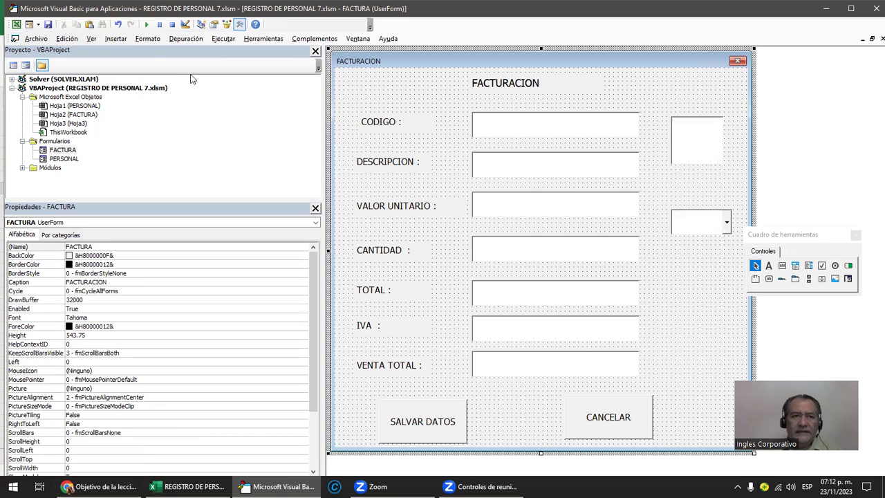
click(145, 24)
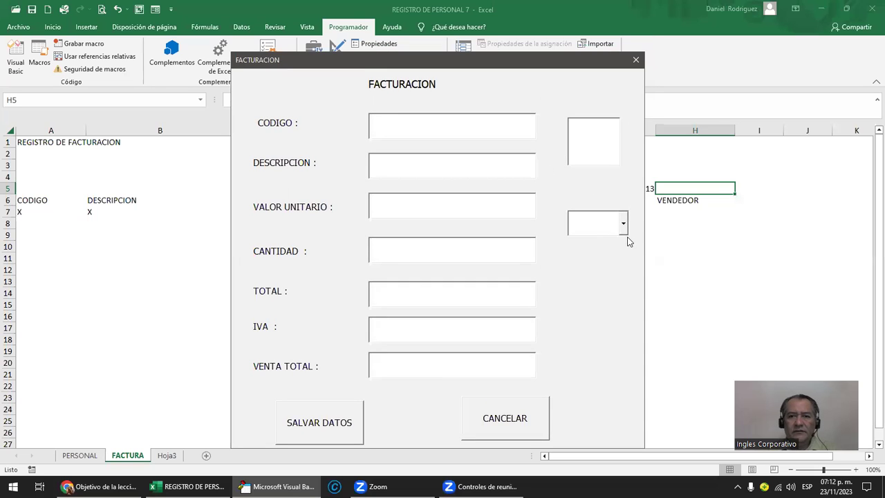
click(624, 222)
click(612, 137)
click(625, 228)
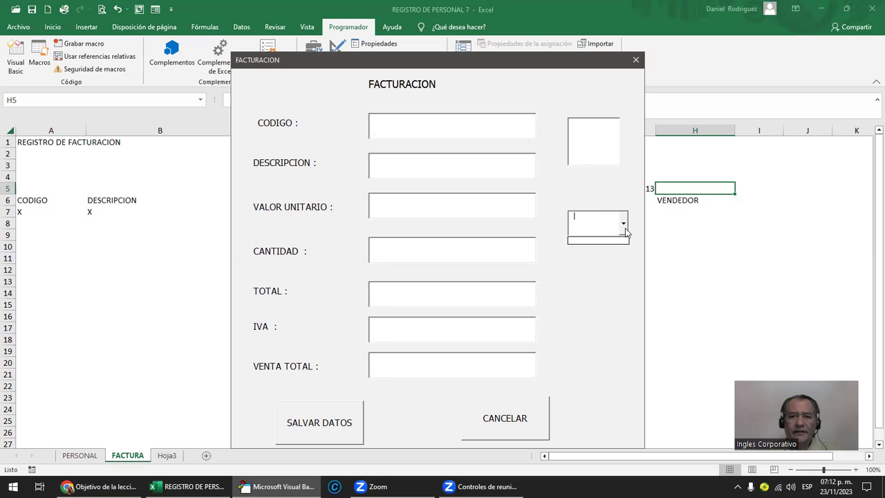
click(624, 228)
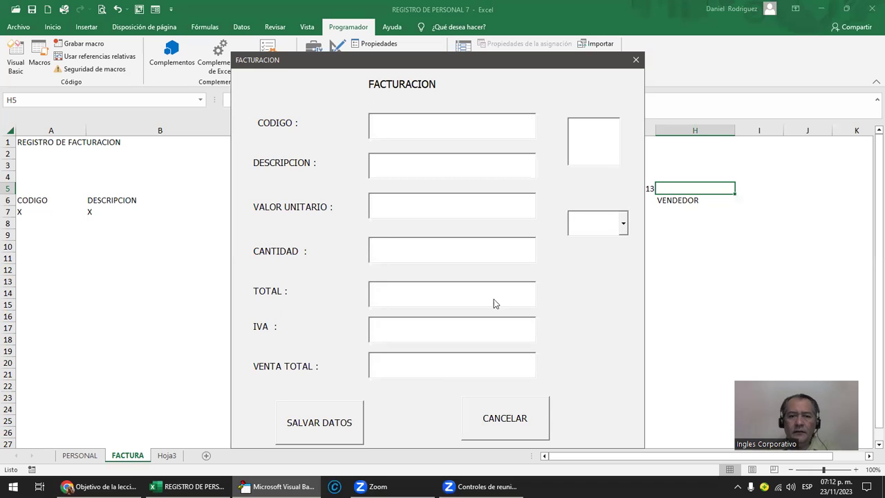
click(636, 61)
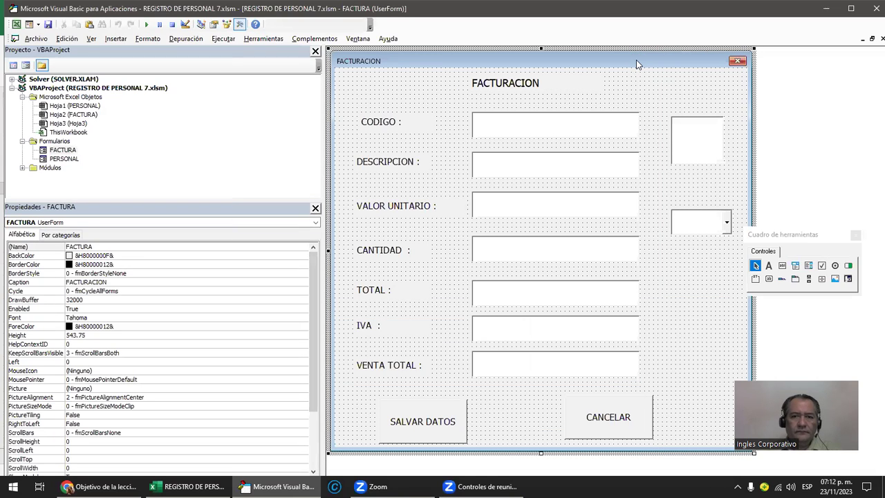
- Select the IVA and VTOTAL text boxes, then switch to Excel with Alt+F11
click(482, 331)
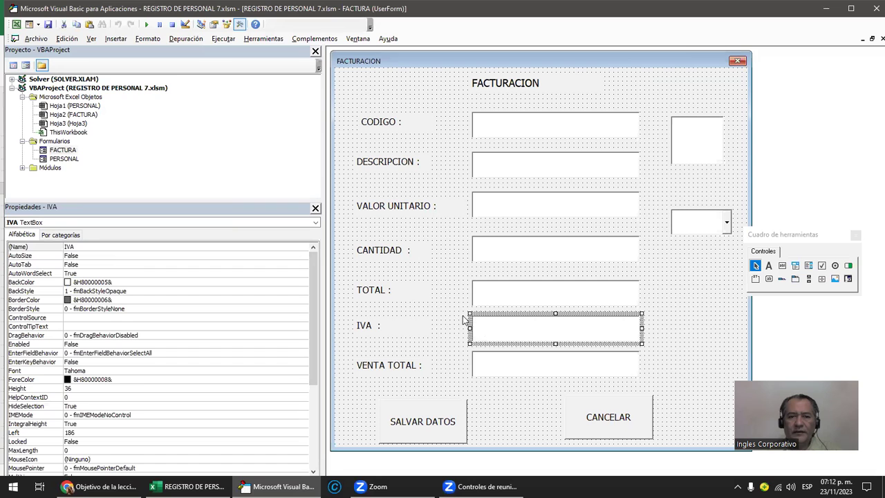
click(519, 369)
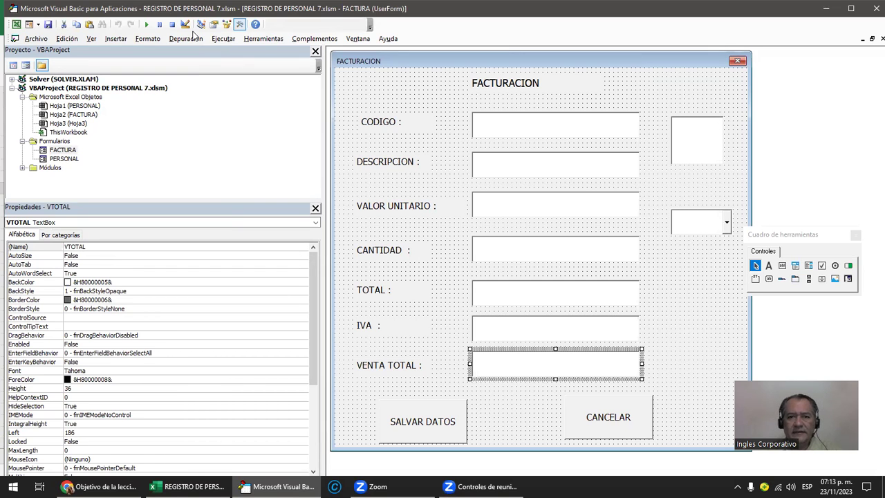
key(alt+F11)
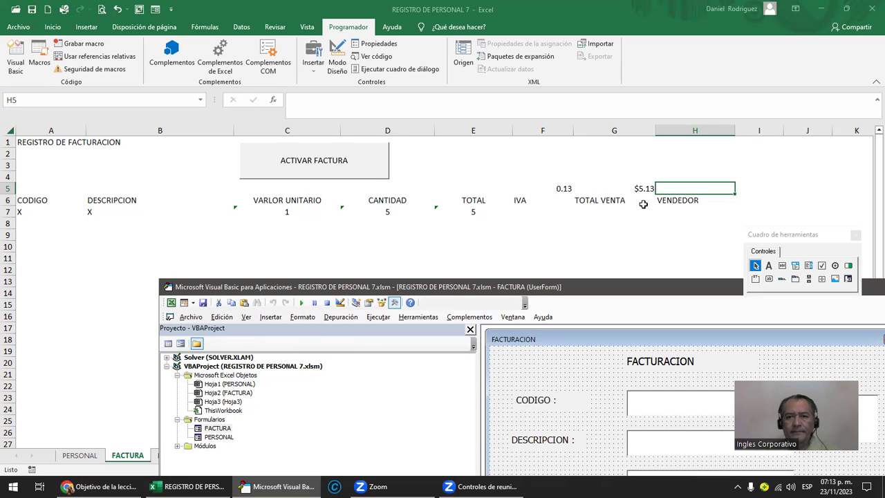
- Rename the third sheet to 'LISTA DE VENDEDORES'
click(679, 203)
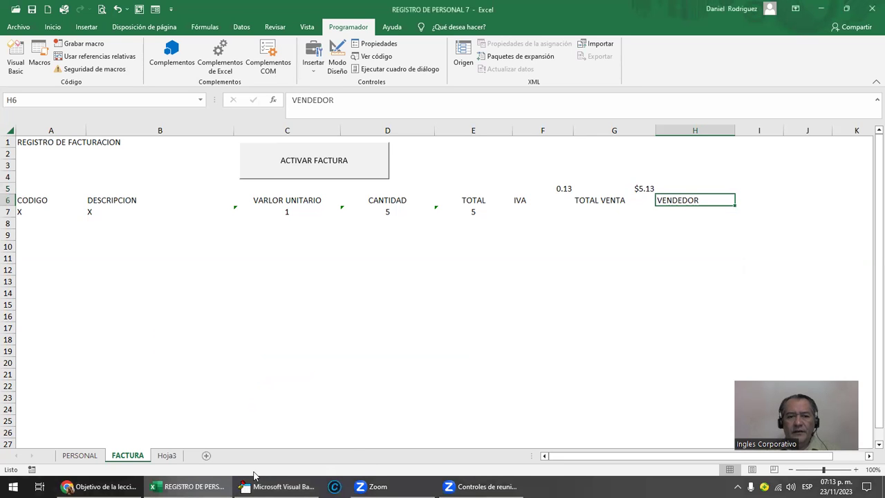
click(276, 486)
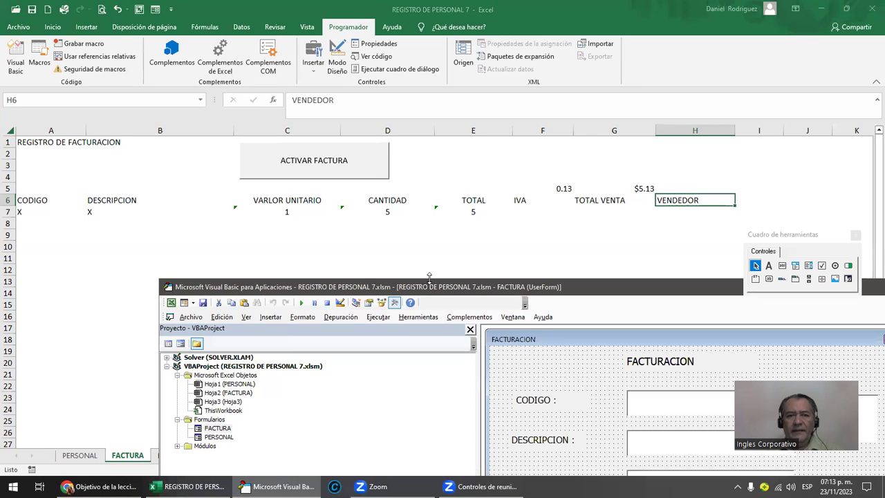
drag(435, 289, 551, 152)
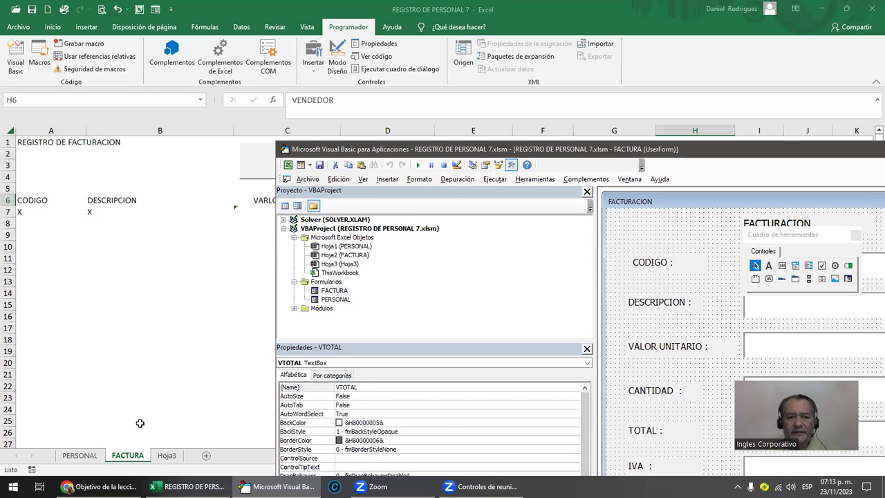
click(166, 457)
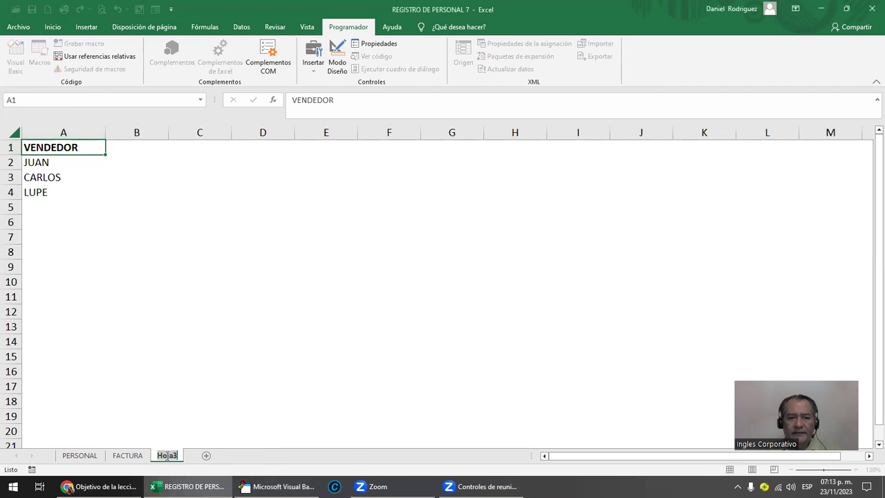
mouse_move(186, 486)
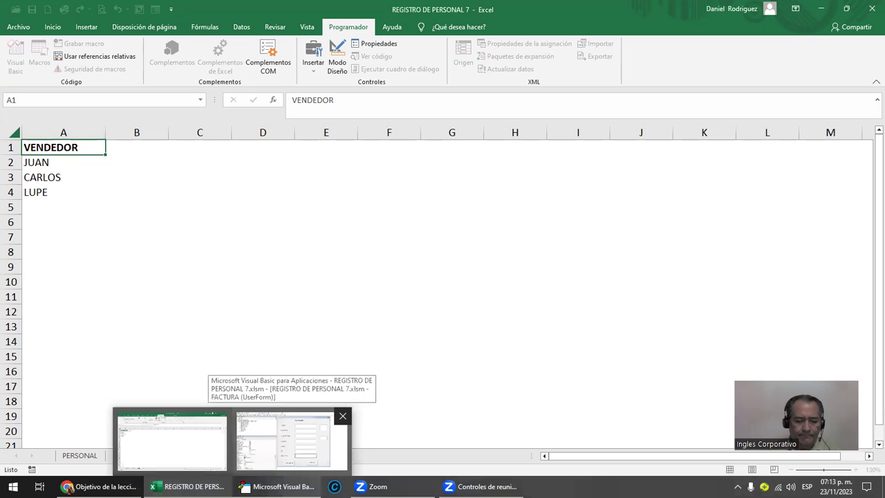
text(LISTA DE VENDEDORES)
key(Return)
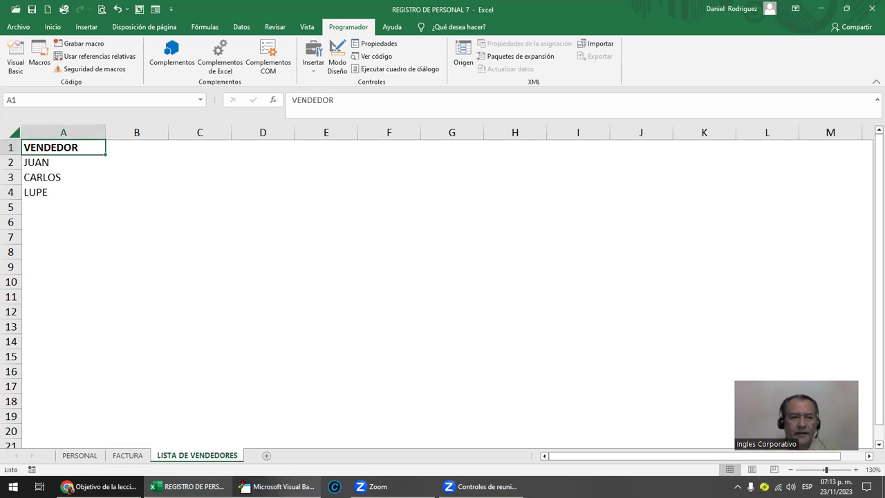
- Review the seller names JUAN, CARLOS and LUPE under the VENDEDOR header in column A
click(156, 285)
click(55, 149)
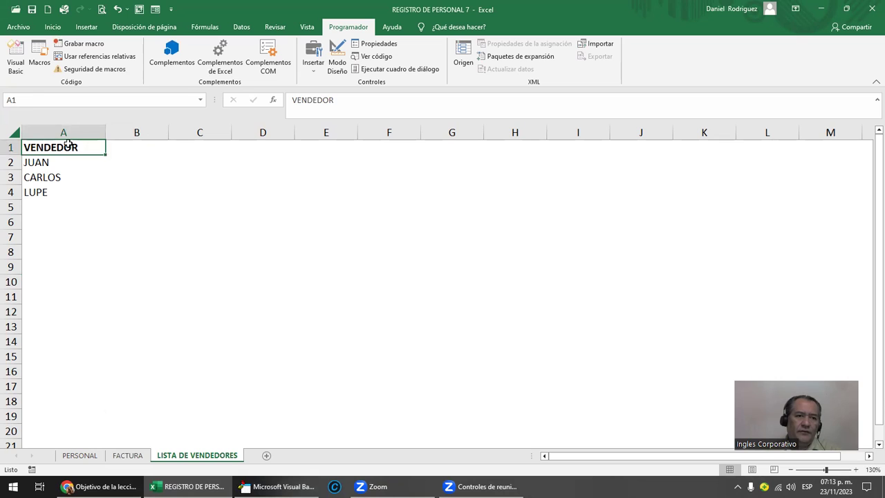
drag(65, 145, 47, 196)
click(50, 149)
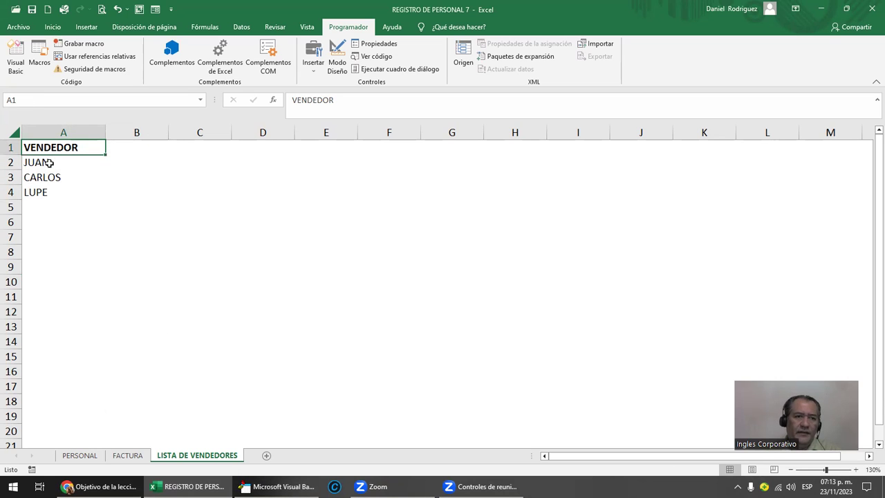
click(50, 163)
click(49, 179)
click(44, 195)
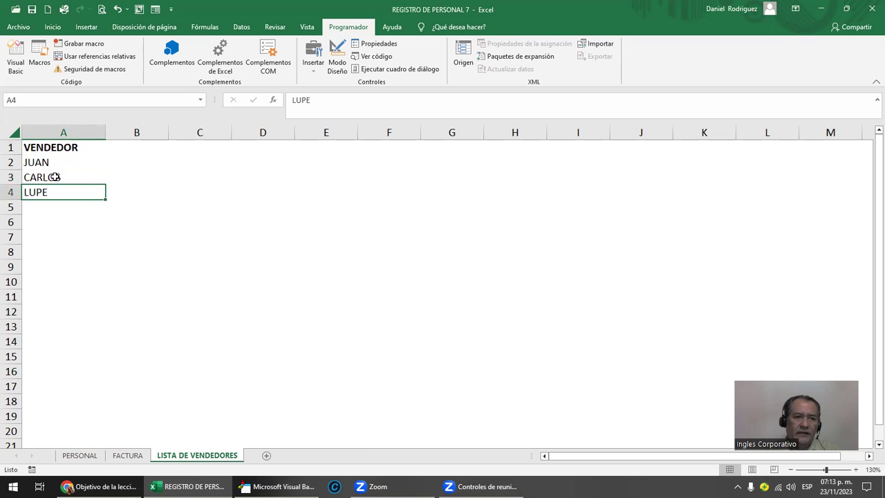
click(46, 164)
click(54, 180)
click(48, 192)
- Enter ANA in A5 below LUPE and confirm the workbook has no defined names yet
click(46, 207)
text(ANA)
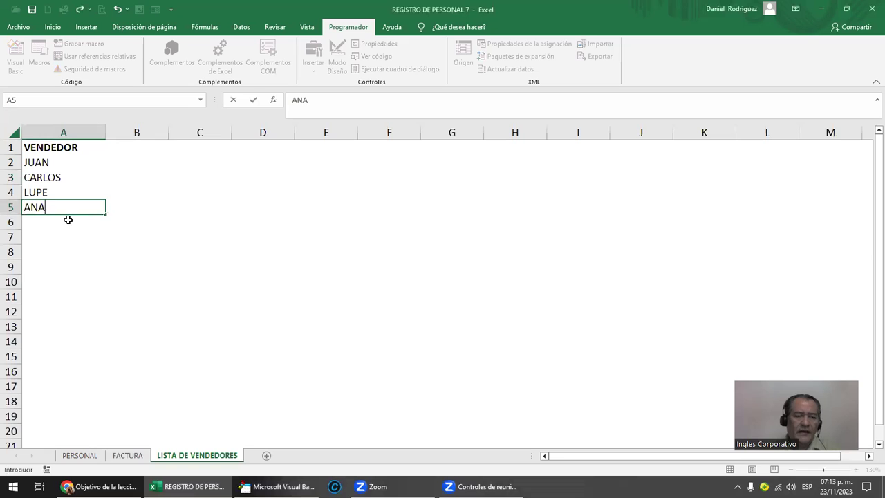
key(Return)
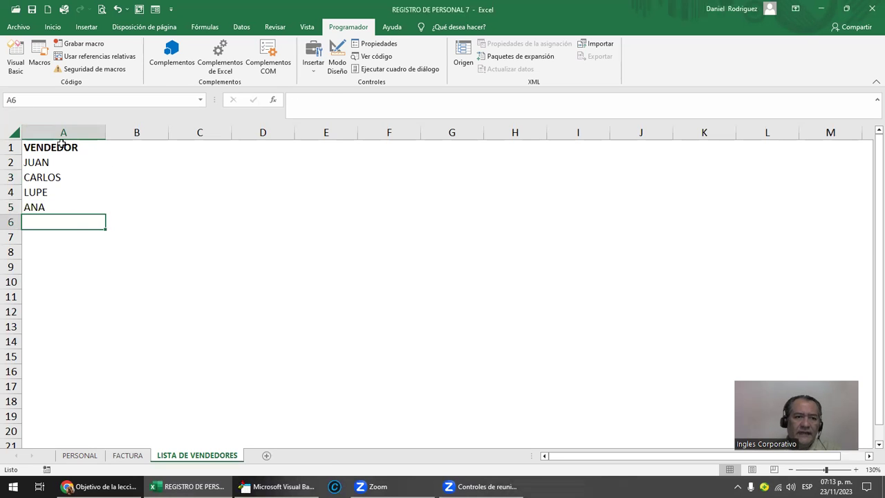
click(31, 146)
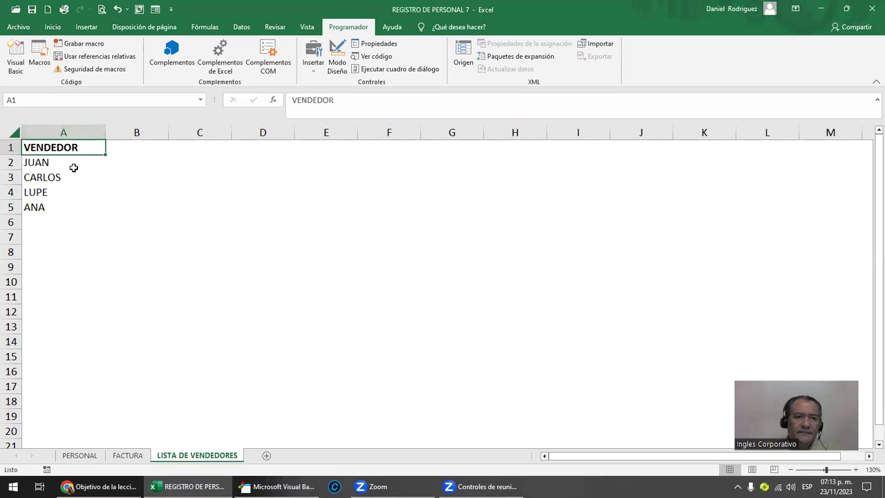
click(200, 100)
click(296, 184)
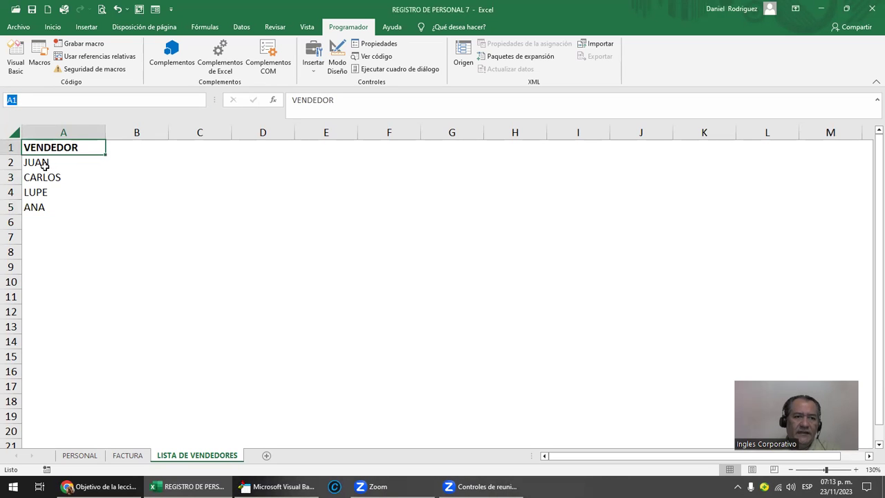
- Name the seller range A2:A5 VENDEDORES using the Name Box
drag(44, 165, 38, 207)
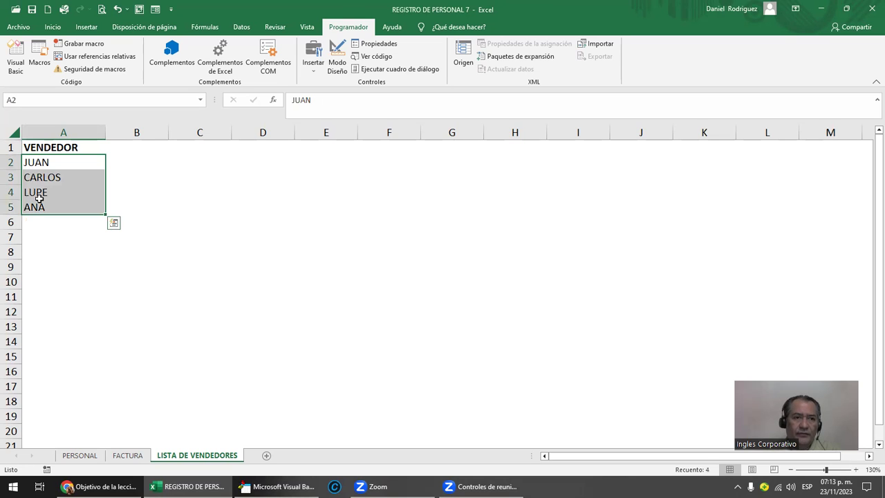
click(37, 99)
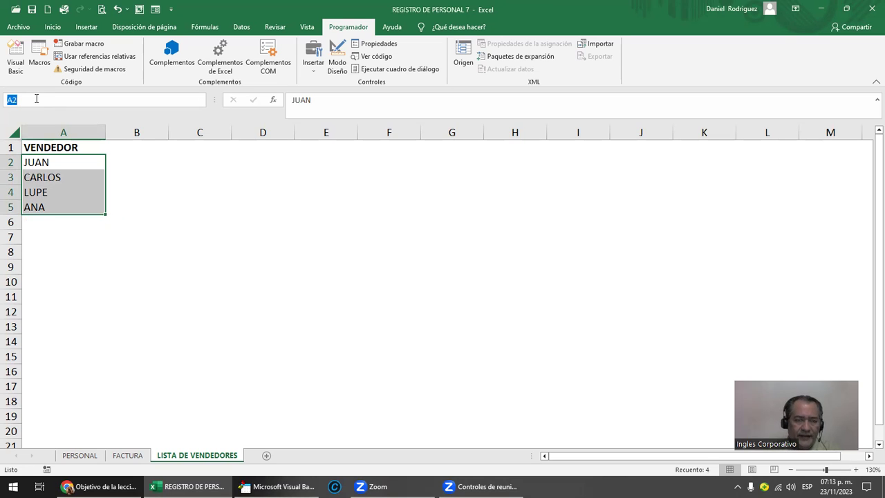
text(VENDEDORES)
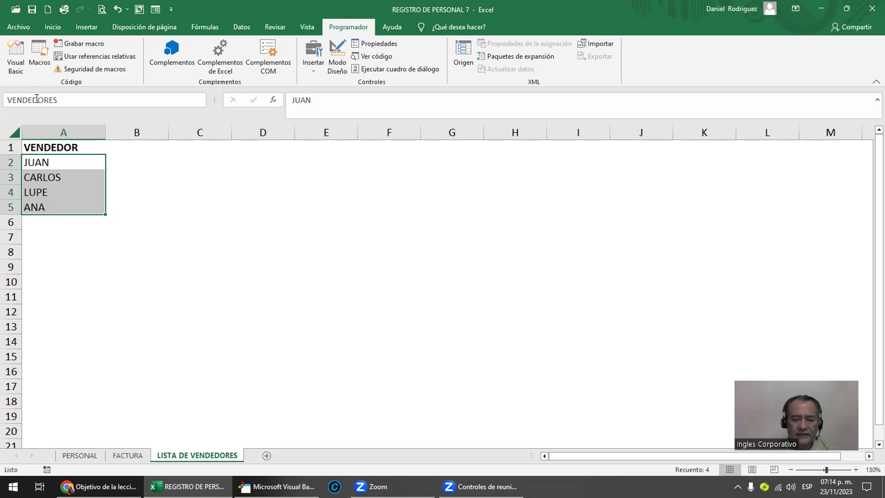
key(Return)
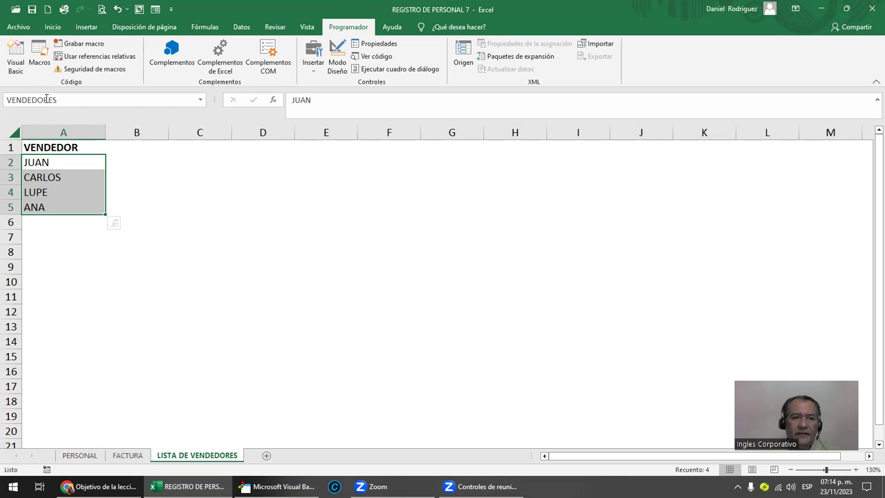
- Verify the VENDEDORES range from the Name Box list, then return to the FACTURA sheet
click(178, 238)
click(200, 100)
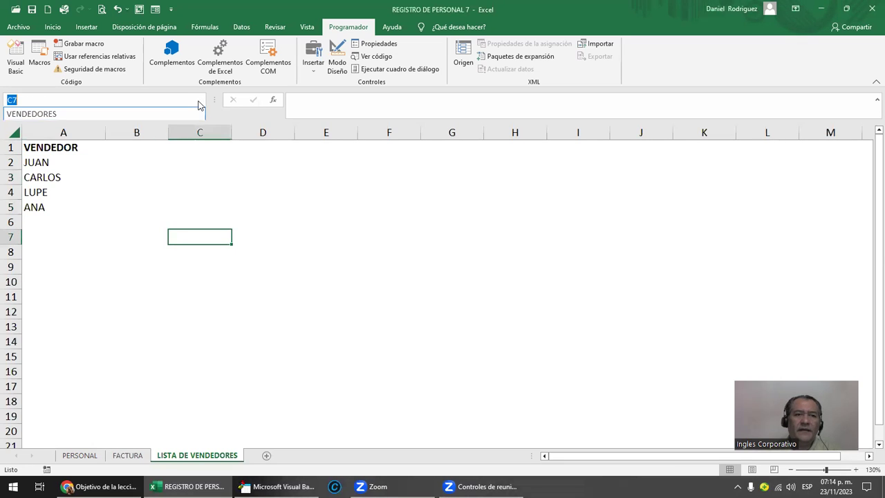
click(88, 114)
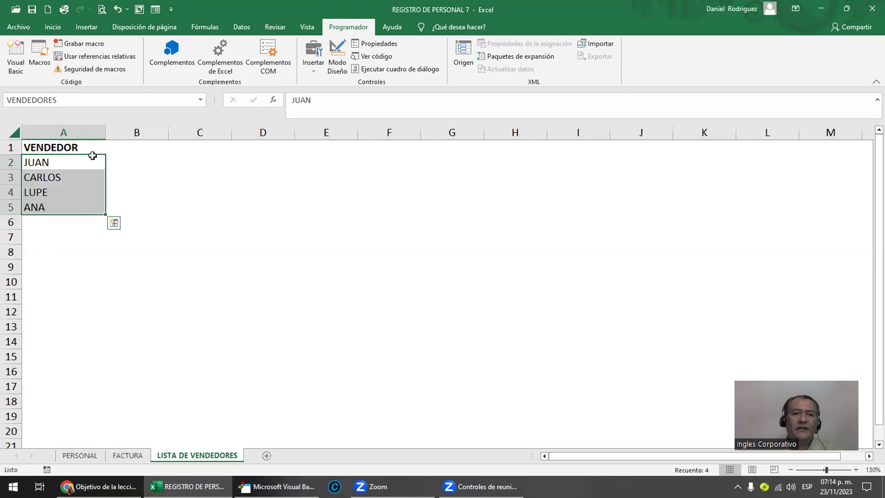
click(253, 169)
drag(46, 162, 35, 208)
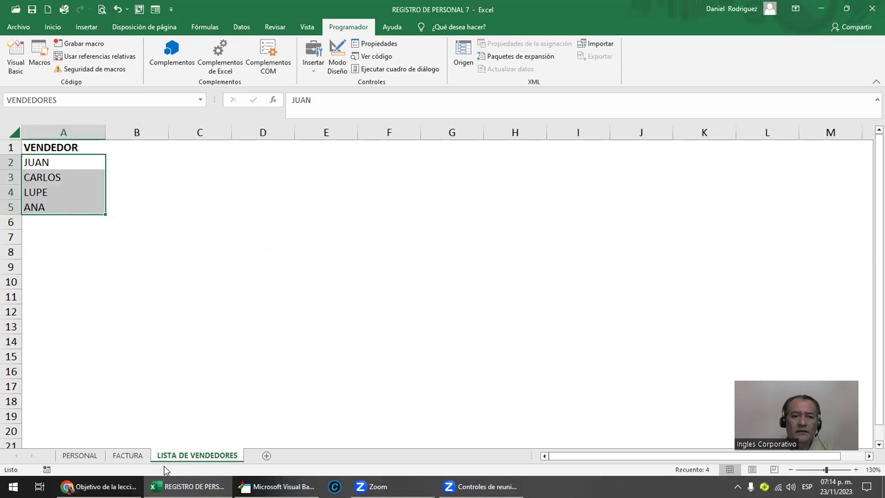
click(126, 456)
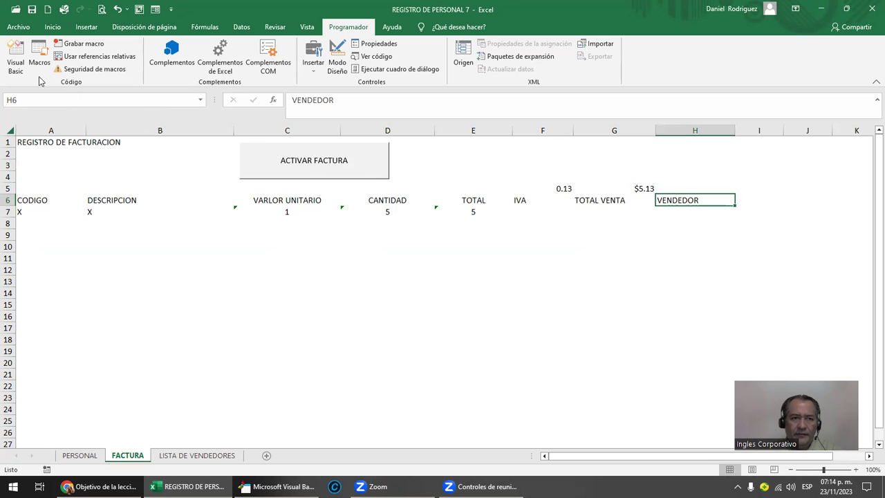
- Maximize the VBA editor and inspect the seller combo box's name property
click(19, 65)
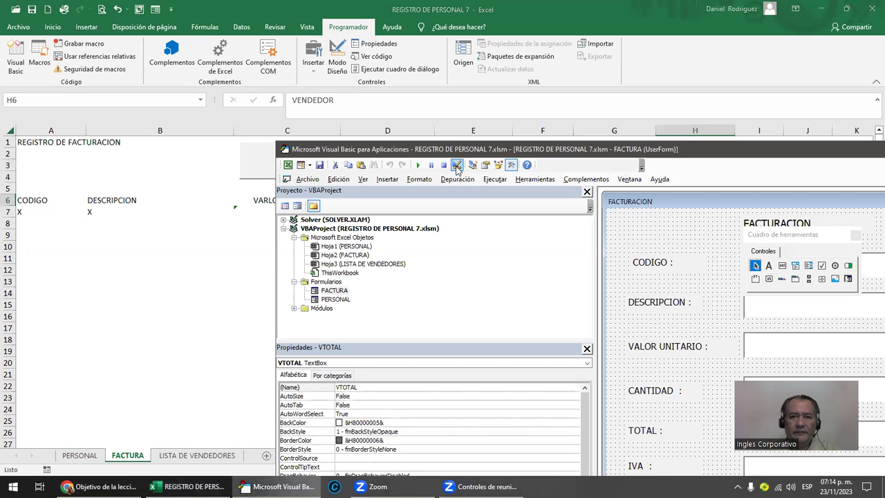
drag(440, 152, 187, 86)
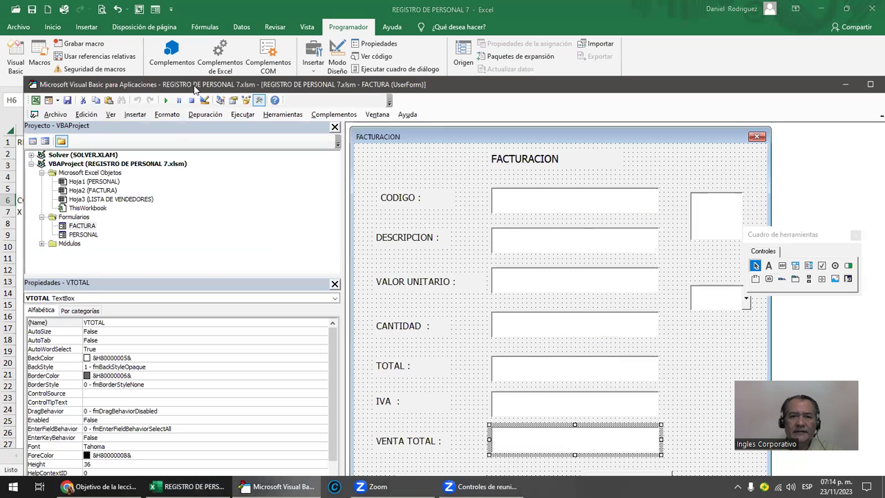
double_click(572, 84)
click(699, 221)
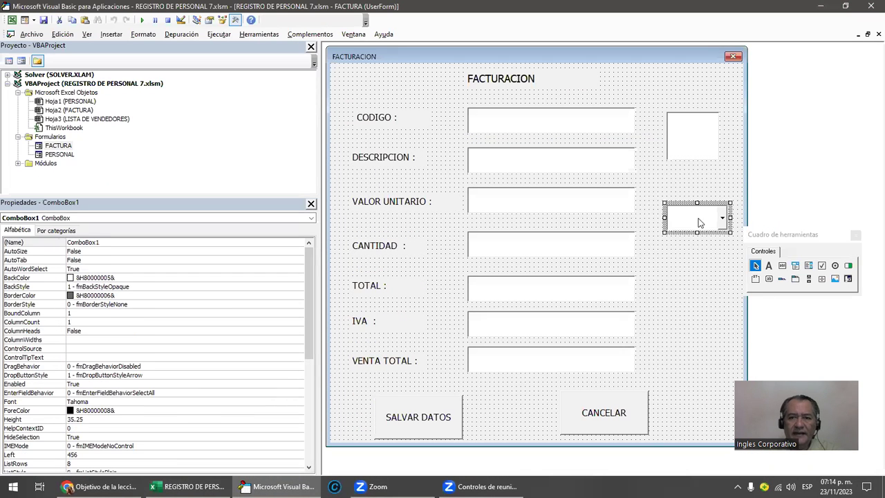
click(680, 152)
click(681, 219)
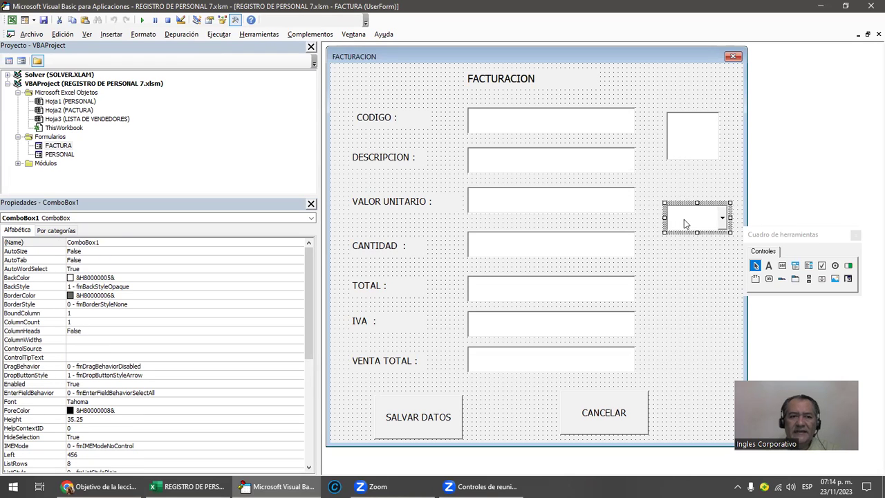
click(684, 219)
click(107, 251)
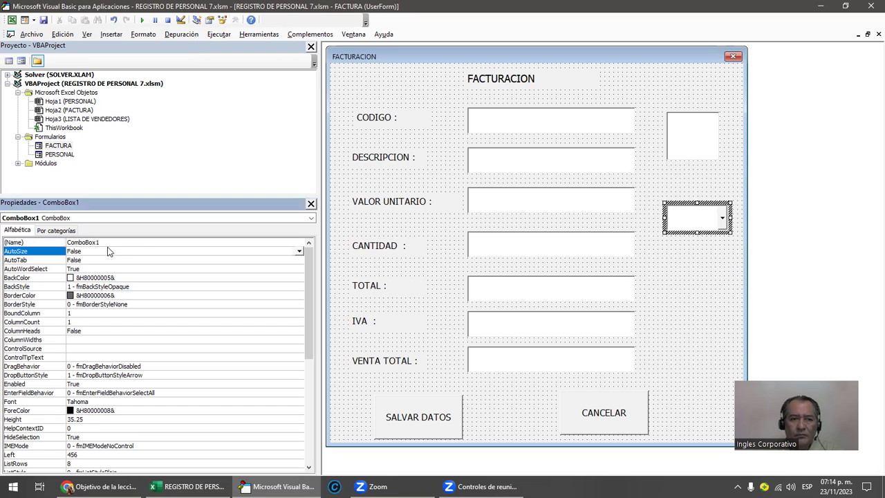
click(691, 238)
click(674, 221)
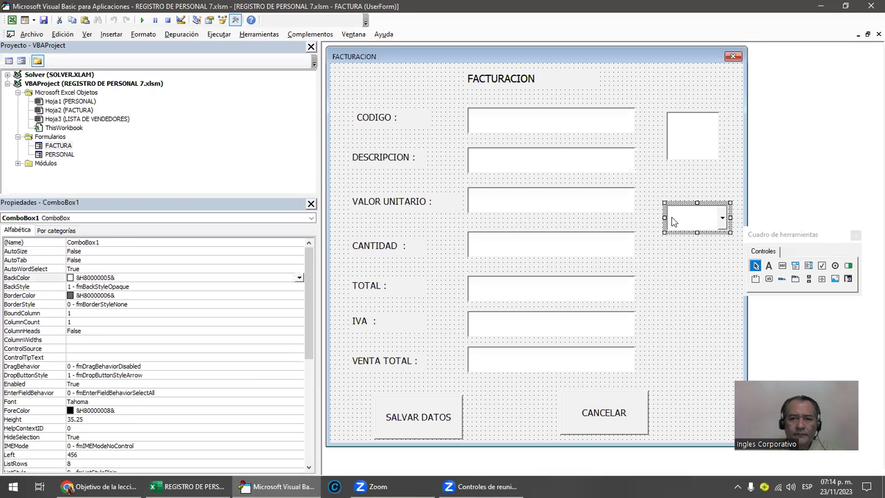
click(107, 242)
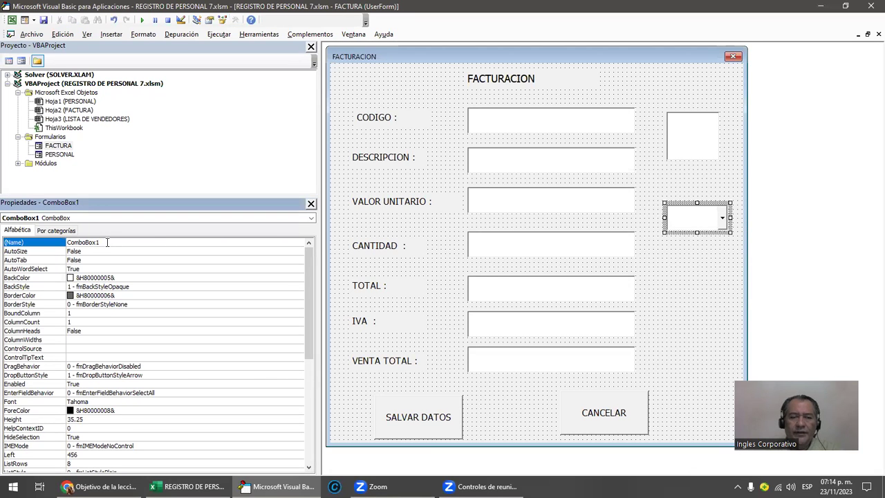
click(107, 242)
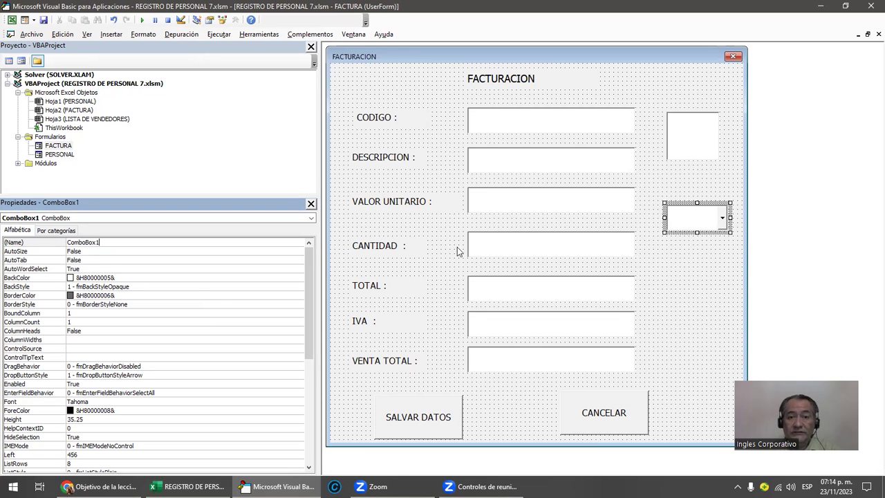
- Paste a copy of the combo box and position it beside the CANTIDAD field
click(707, 290)
click(683, 233)
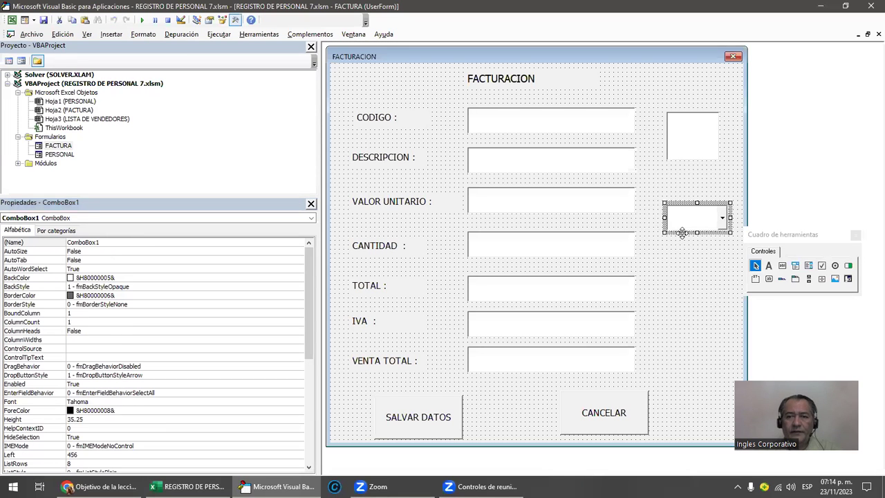
click(670, 268)
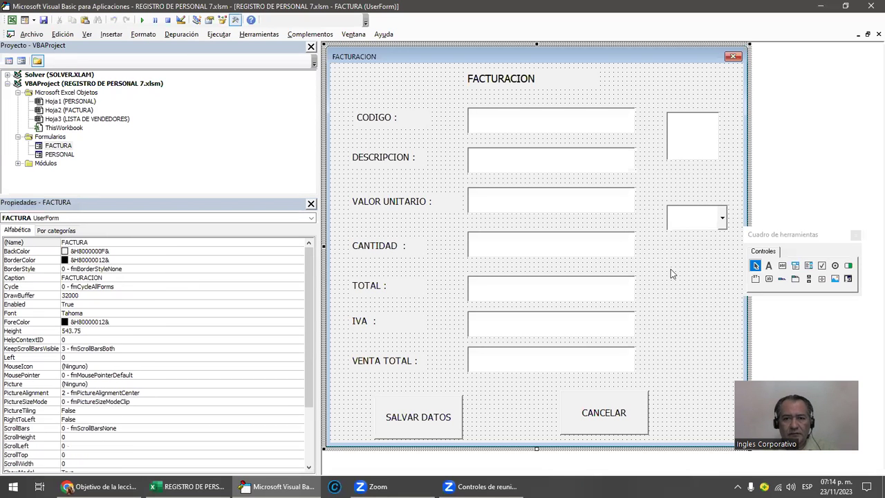
key(ctrl+v)
drag(527, 239, 688, 263)
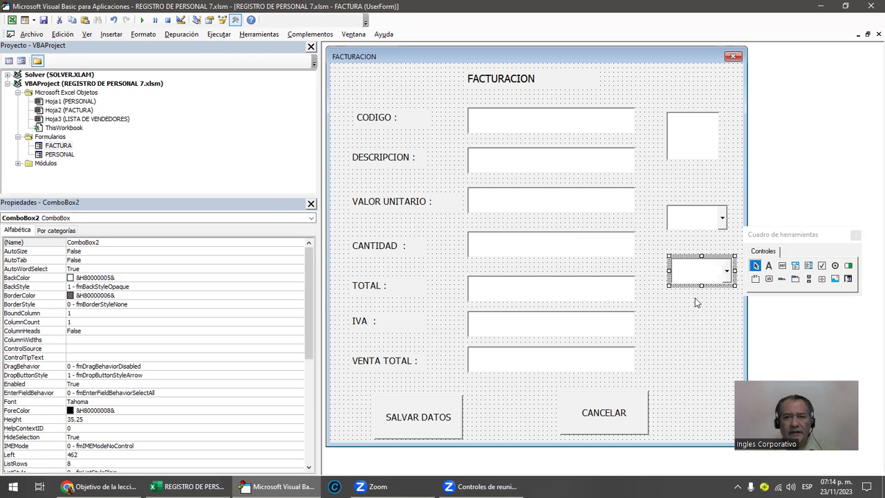
click(696, 302)
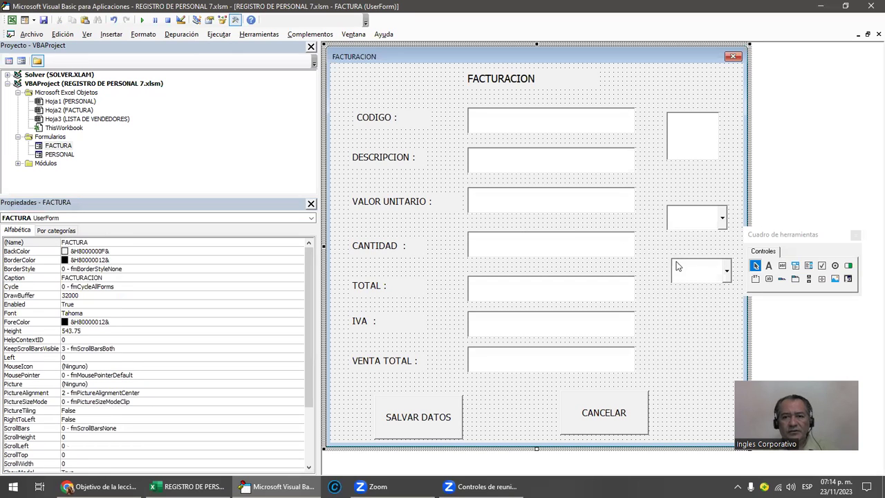
- Delete the copied ComboBox2 and rename ComboBox1 to VENDEDORES
click(678, 266)
key(Delete)
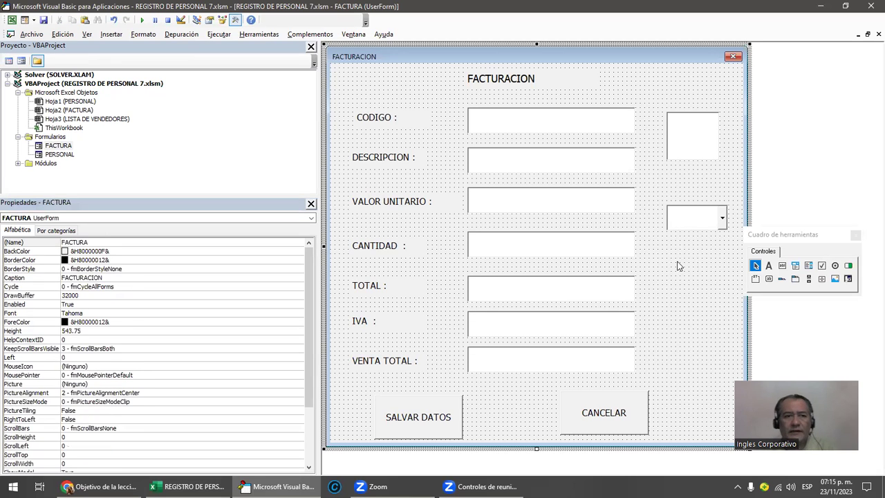
click(683, 220)
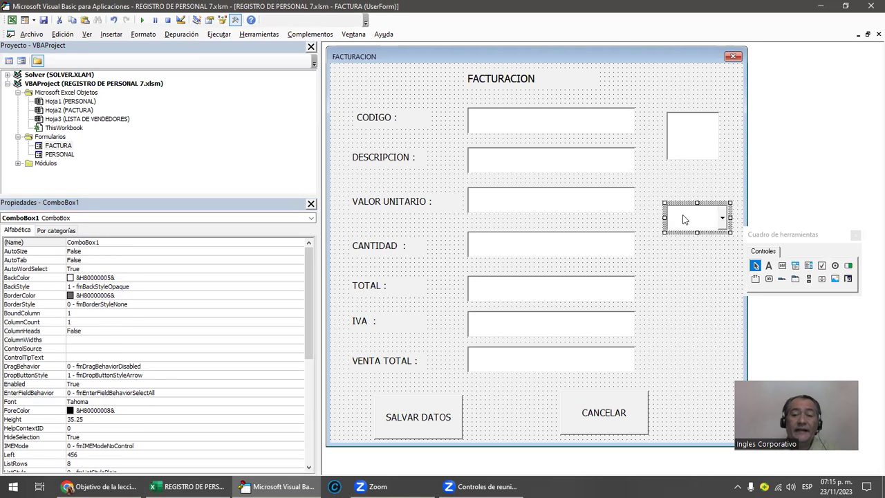
click(105, 243)
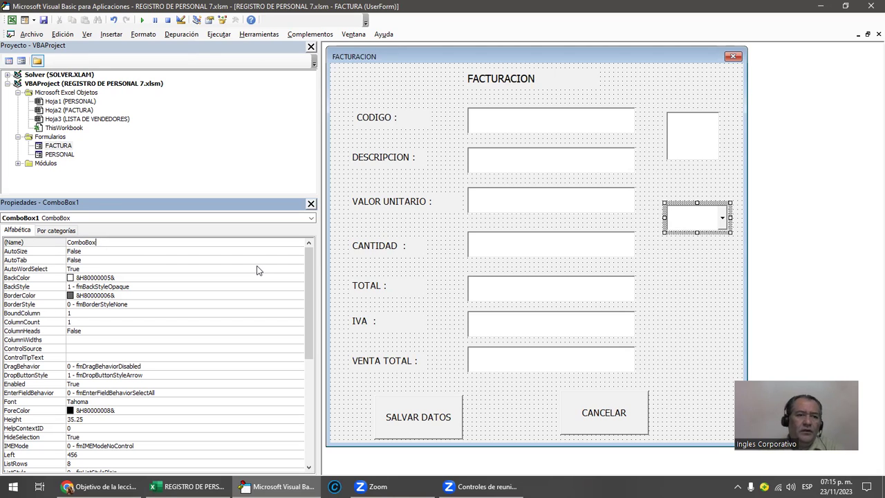
key(BackSpace)
key(BackSpace)
key(BackSpace)
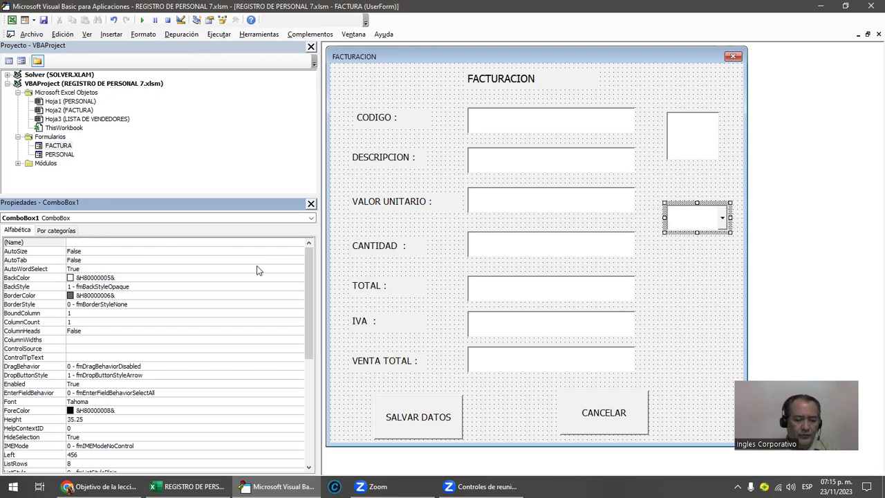
text(VENDEDORES)
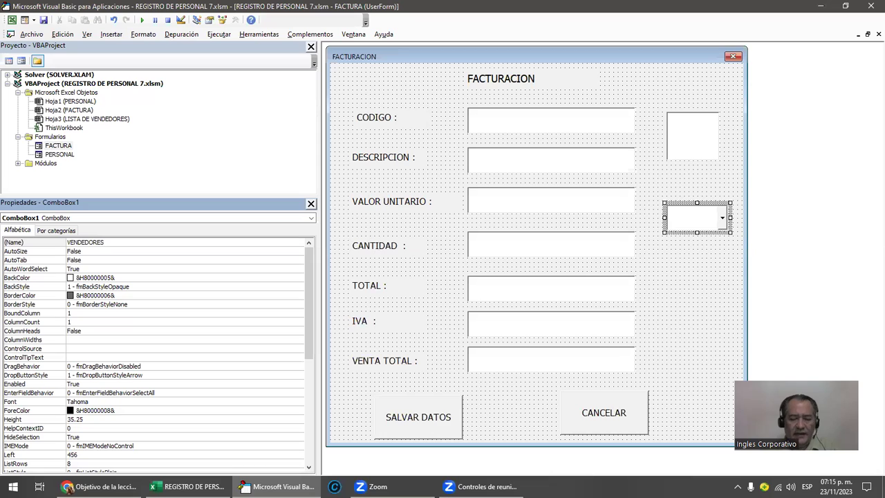
key(Return)
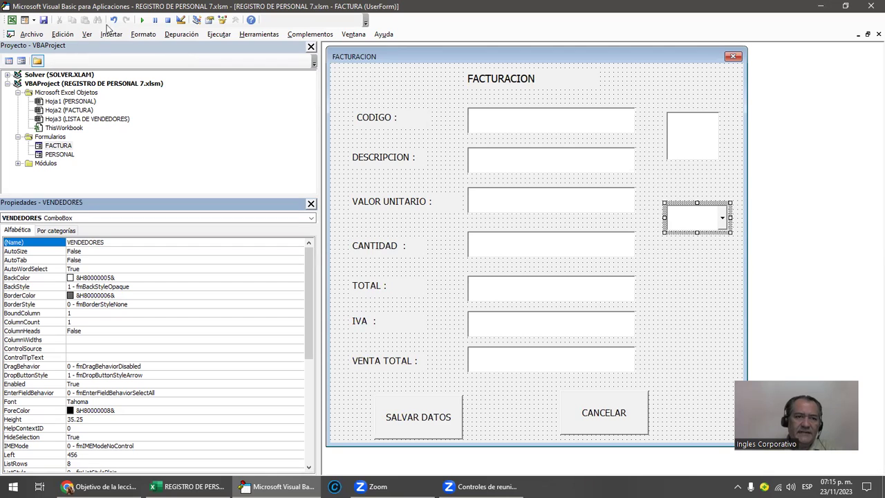
- Try running the form, dismiss the macro list, and select the FACTURACION form
click(141, 20)
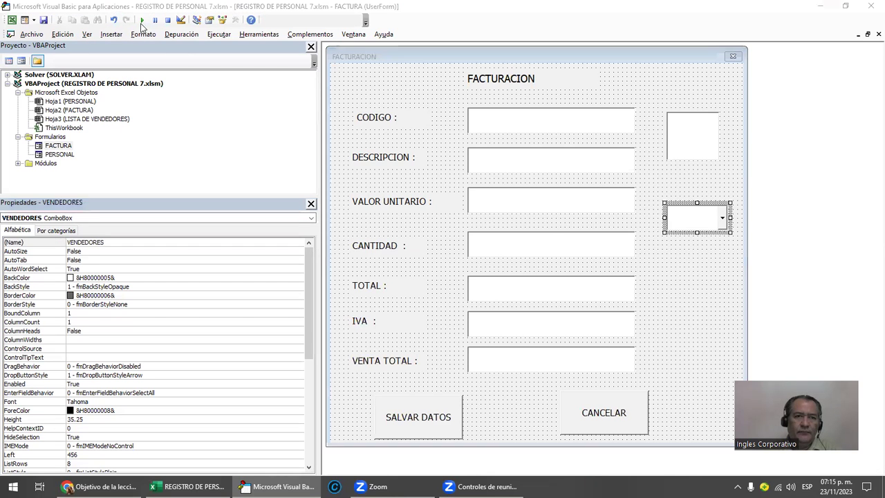
key(Escape)
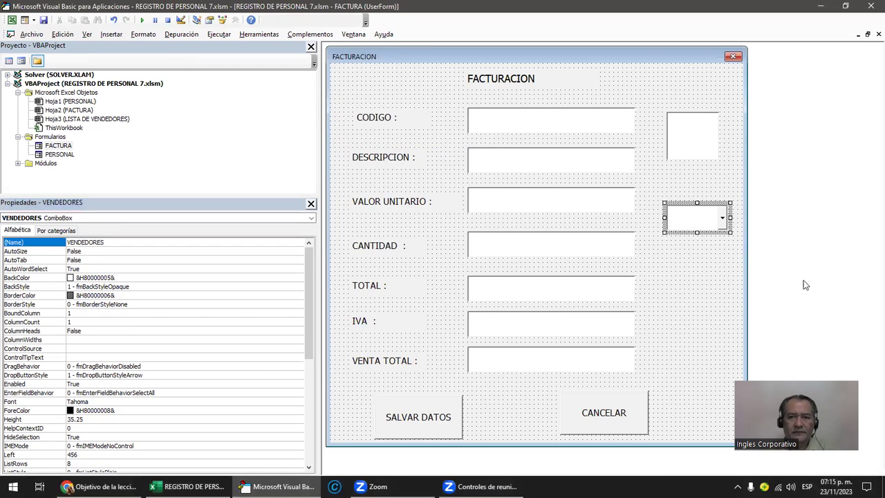
click(798, 179)
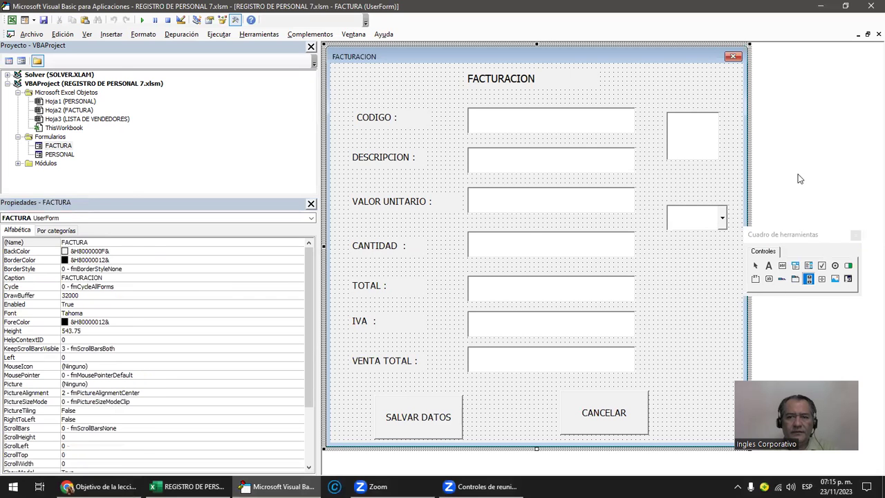
- Run the FACTURACION form, find the seller dropdown empty, and close the form
click(141, 21)
click(628, 213)
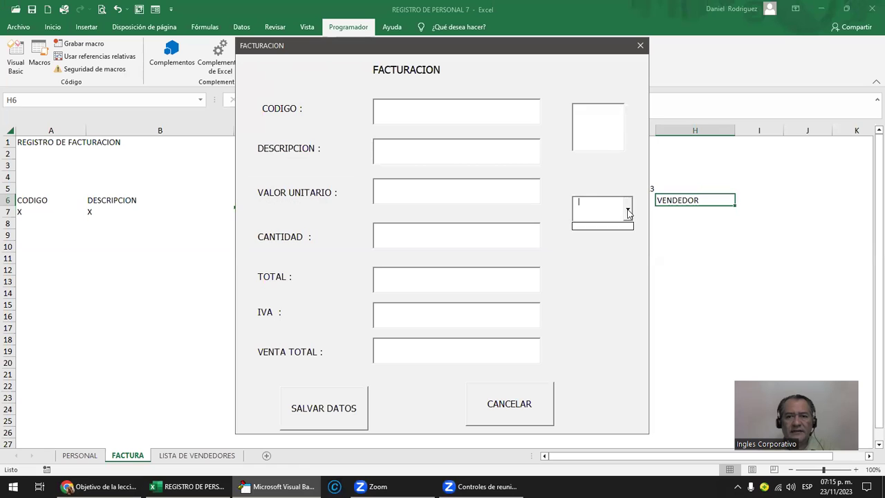
click(628, 211)
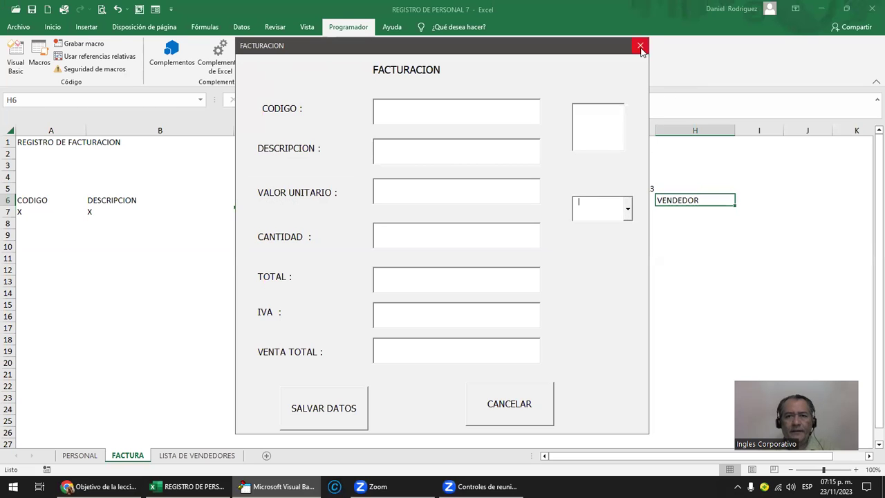
click(640, 46)
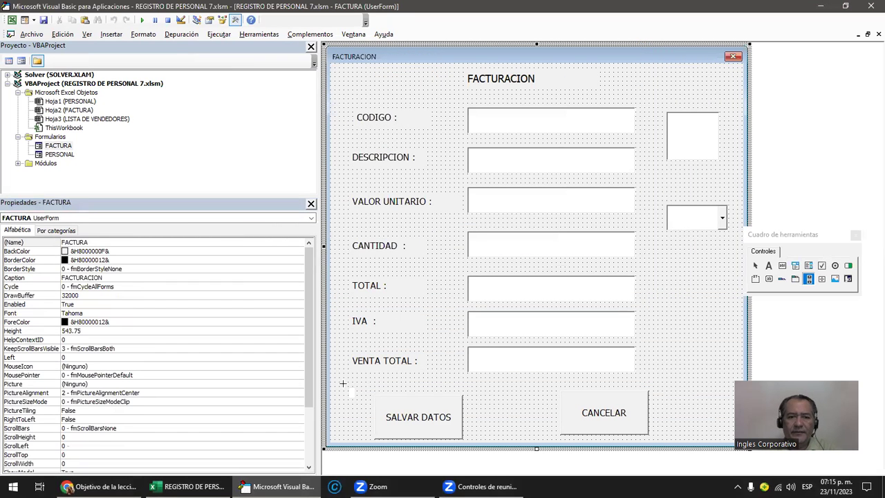
- Check the names on the LISTA DE VENDEDORES sheet, then return to the VBA editor
click(188, 486)
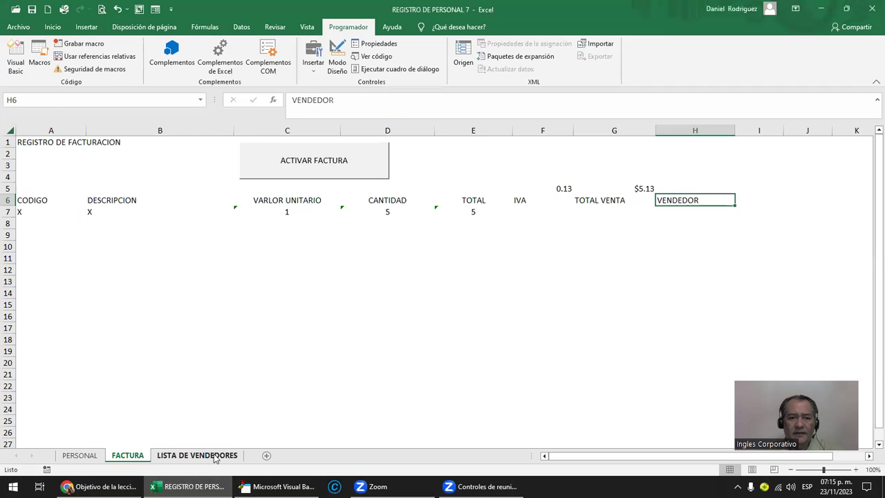
click(197, 455)
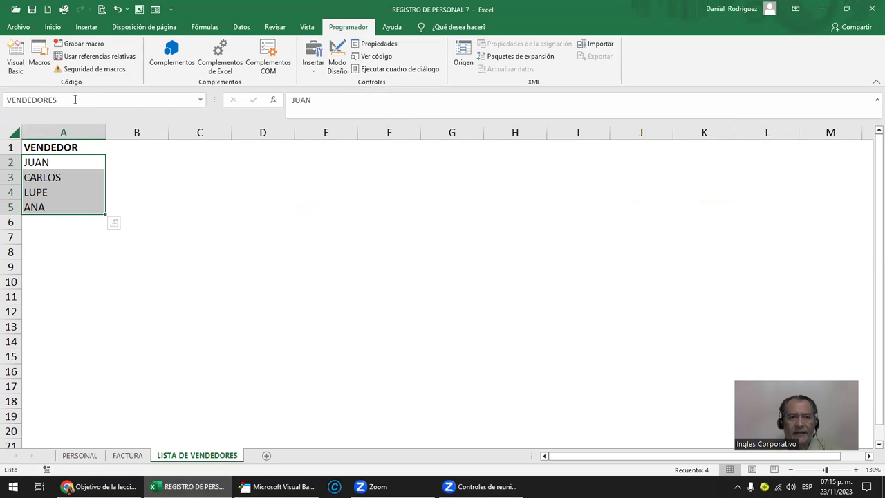
click(128, 455)
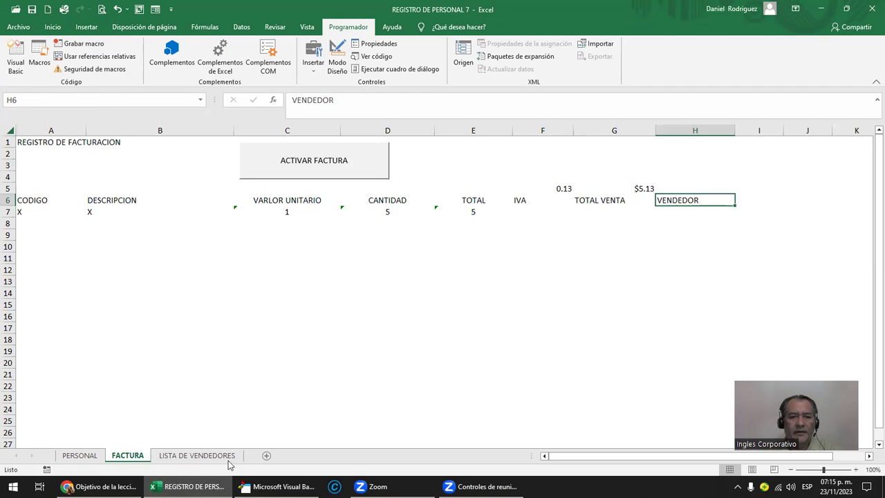
click(276, 486)
- Delete the stray ScrollBar1 and reselect the VENDEDORES combo box
click(677, 220)
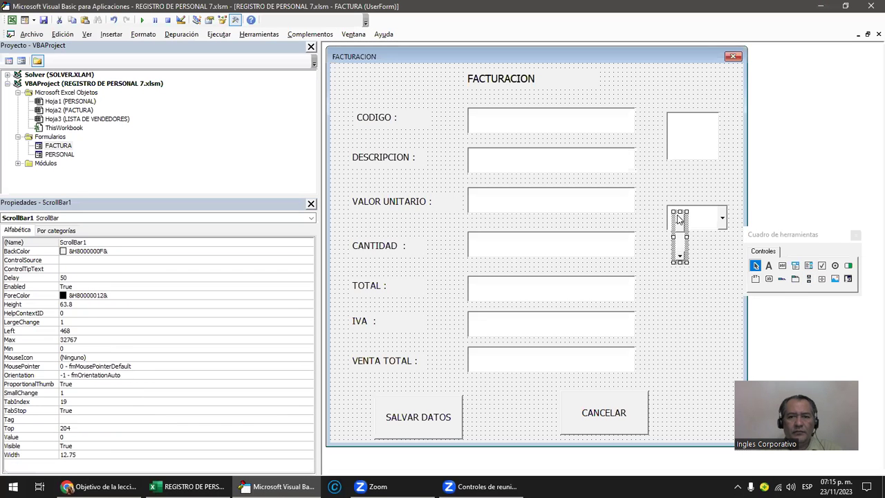
key(Delete)
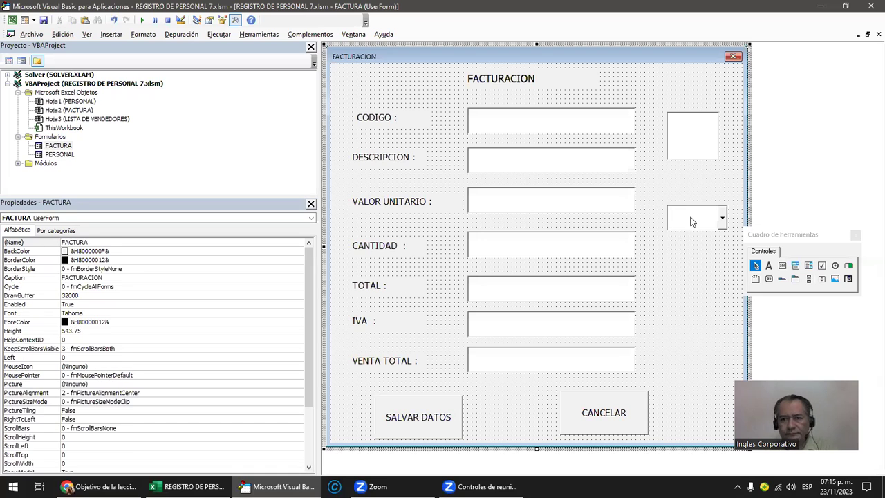
click(693, 218)
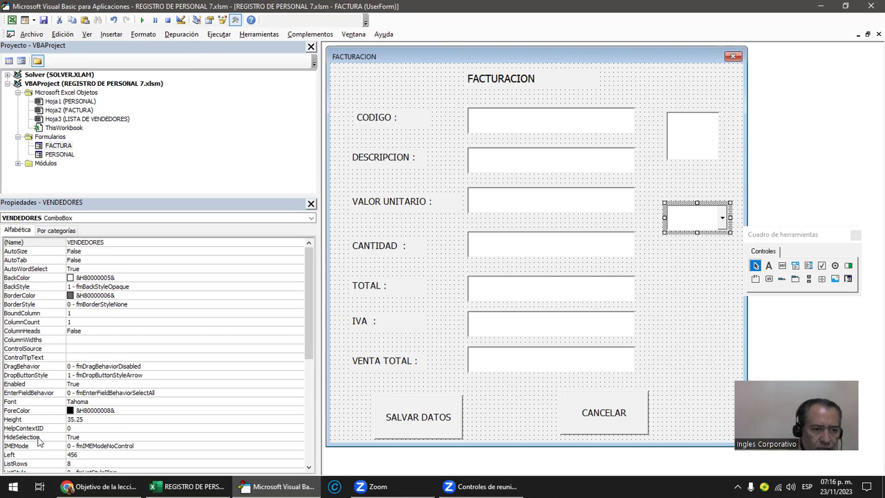
- Set the combo box's RowSource to VENDEDORES and bring up the Macros dialog
scroll(40, 387, down, 1)
scroll(40, 387, down, 2)
scroll(40, 387, down, 1)
scroll(40, 387, down, 2)
scroll(40, 387, down, 1)
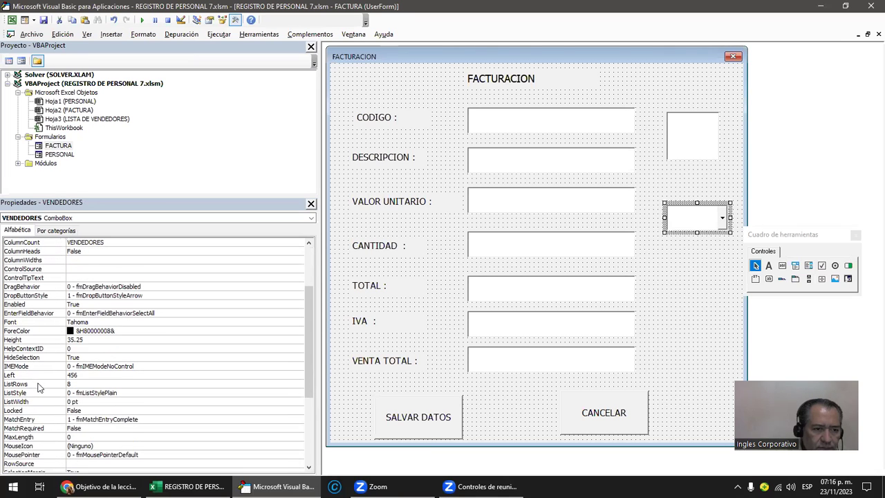
scroll(105, 393, down, 2)
scroll(105, 393, down, 1)
scroll(105, 392, down, 1)
scroll(105, 393, down, 1)
scroll(106, 393, down, 2)
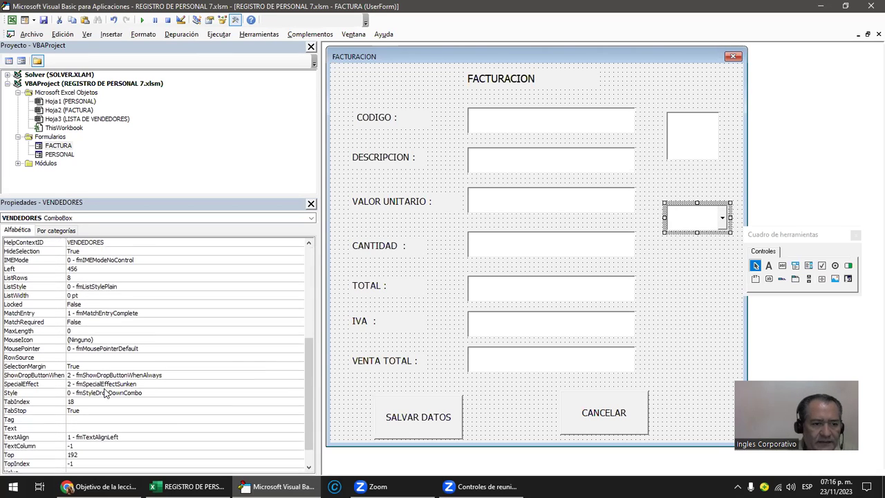
scroll(105, 393, down, 1)
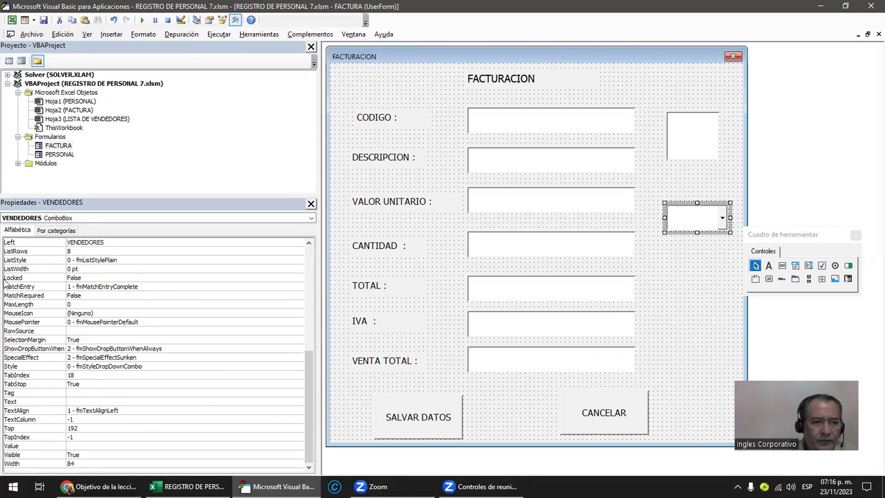
drag(306, 378, 320, 305)
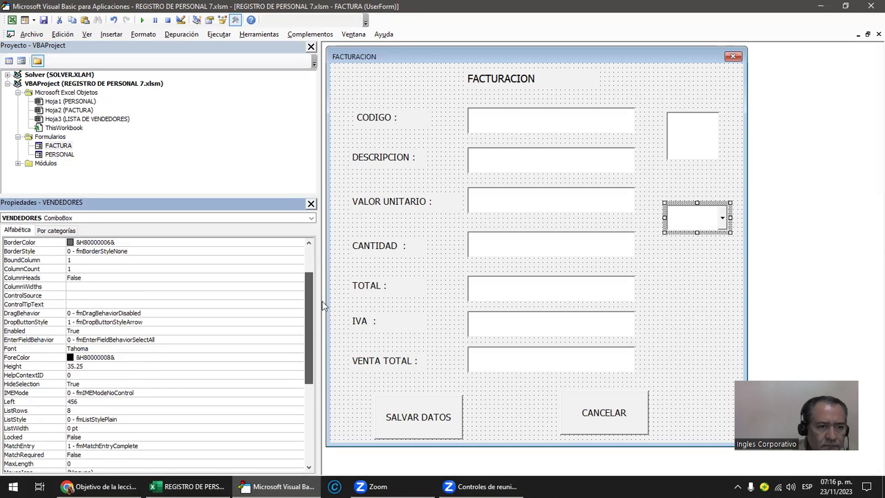
scroll(326, 305, down, 2)
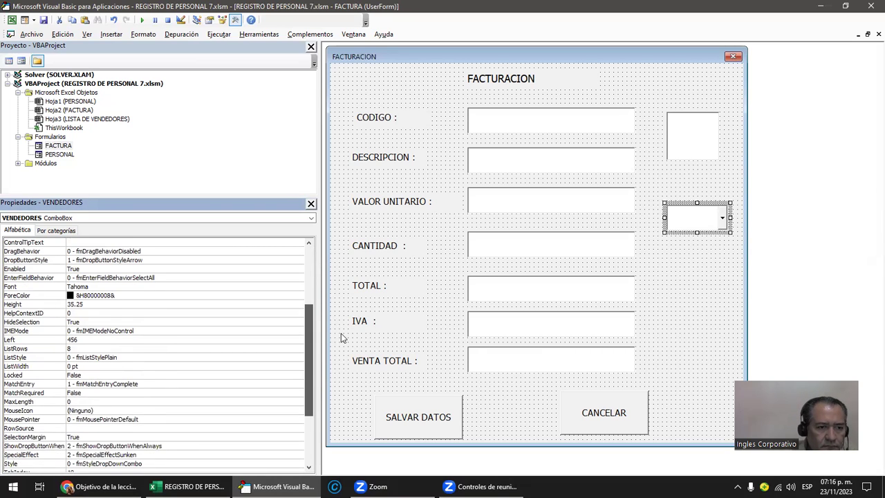
click(40, 428)
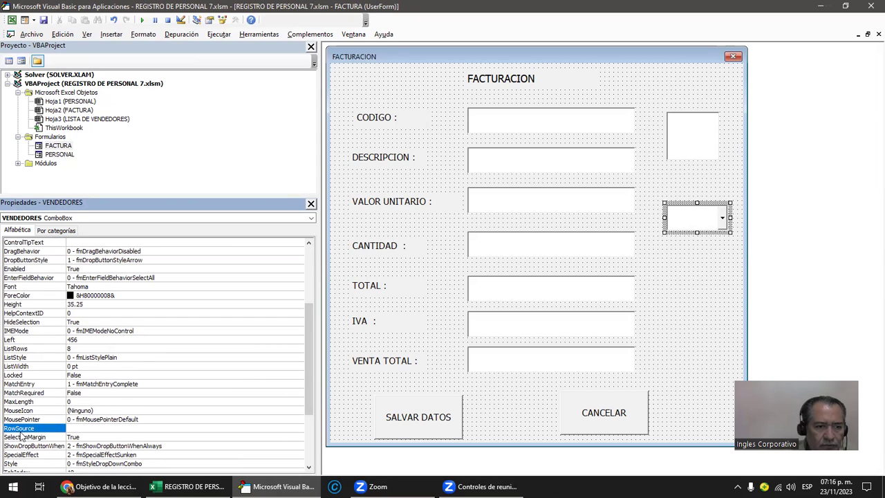
click(85, 428)
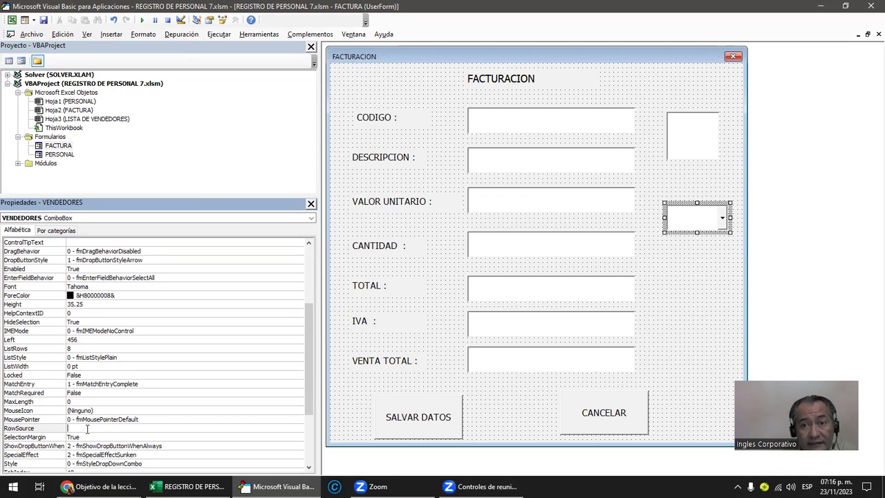
text(VENDEDORES)
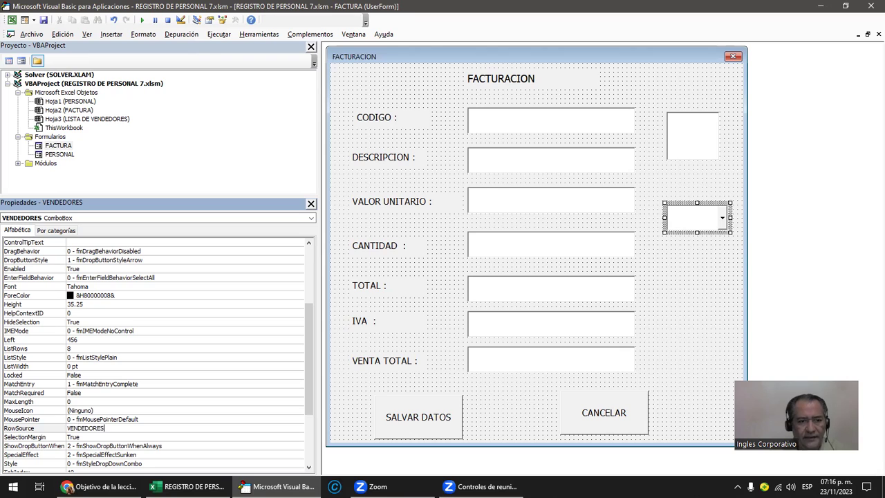
key(Return)
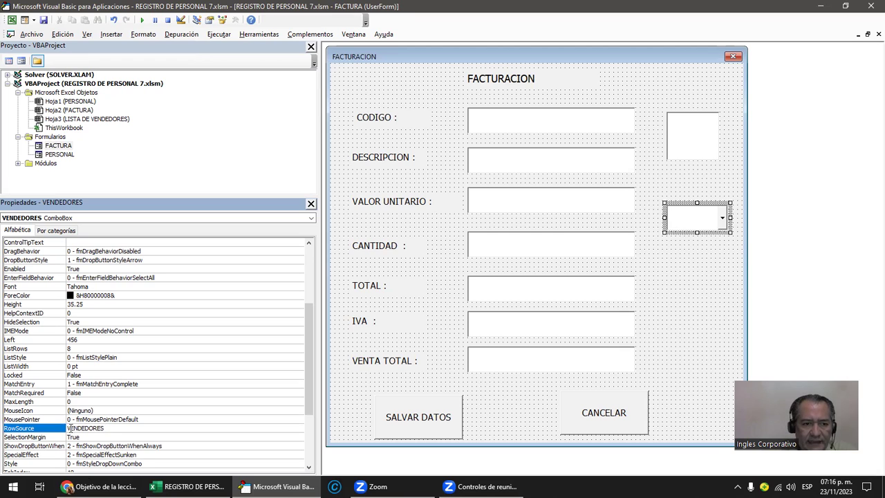
drag(110, 428, 48, 424)
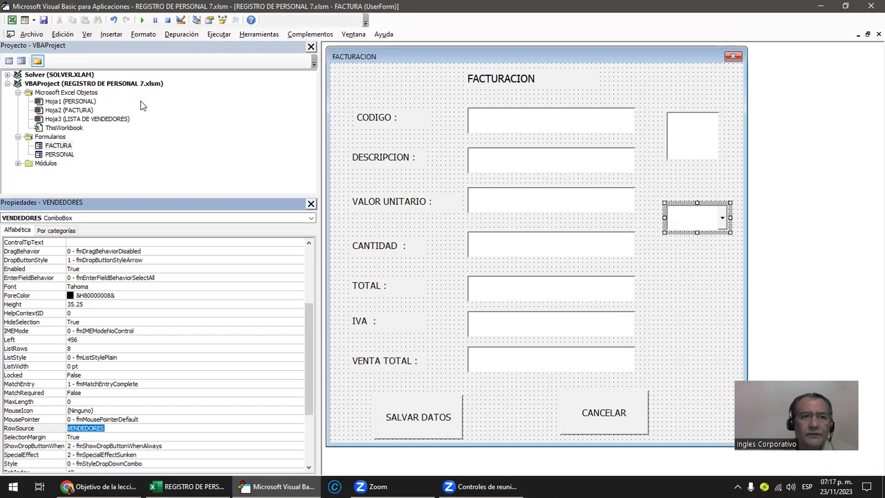
click(142, 20)
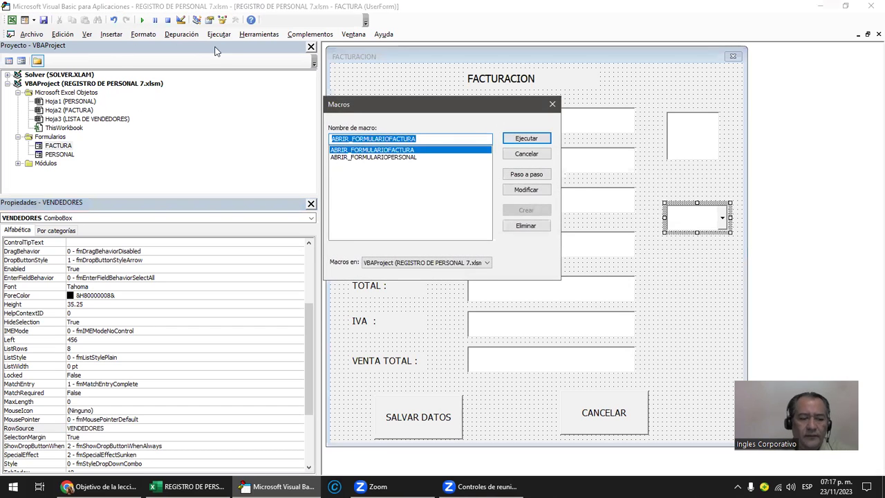
- Run the FACTURACION form, pick JUAN from the seller dropdown, and close it
key(Escape)
click(709, 297)
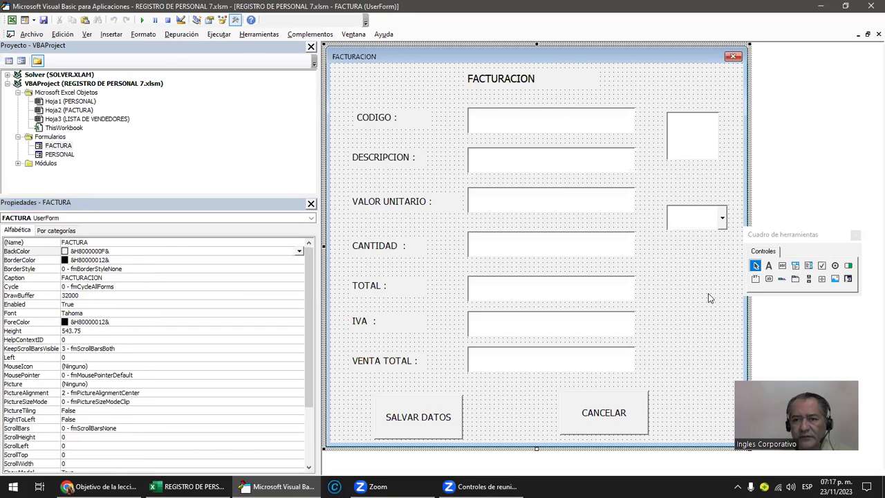
click(142, 20)
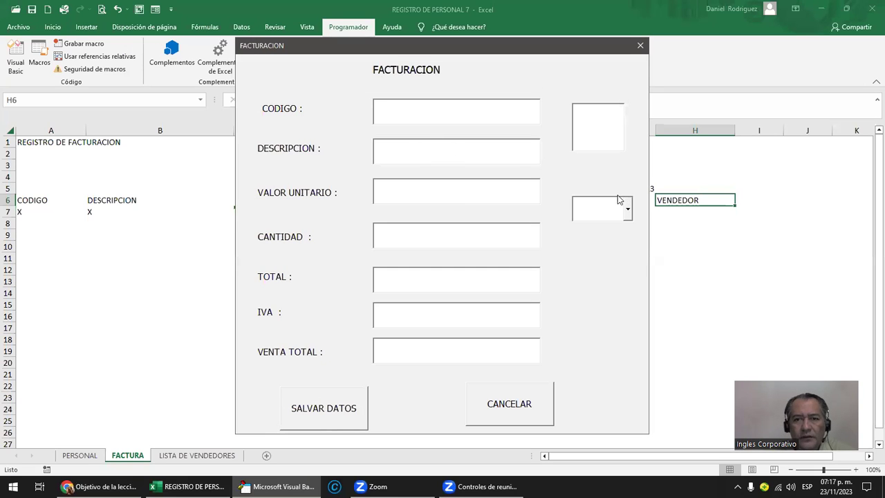
click(627, 210)
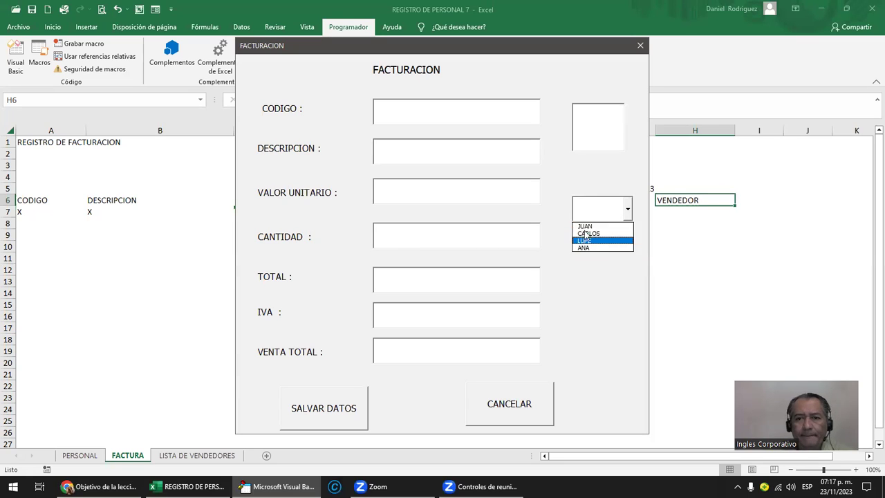
click(589, 227)
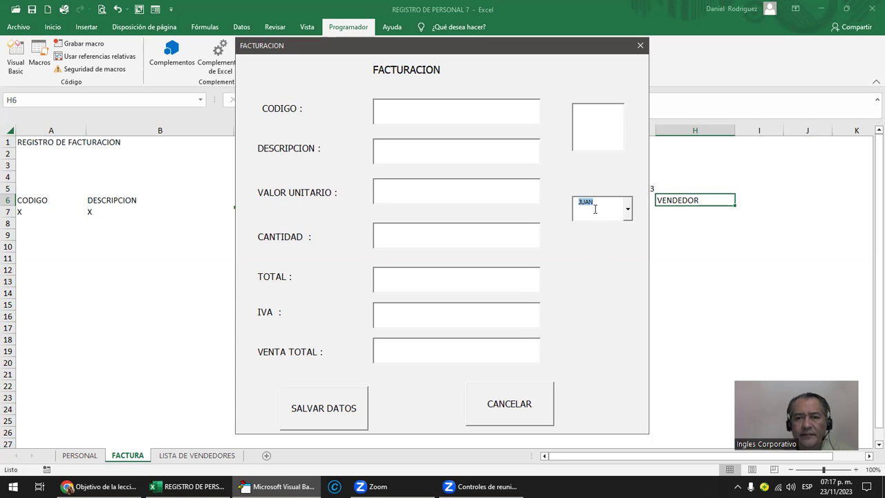
click(640, 45)
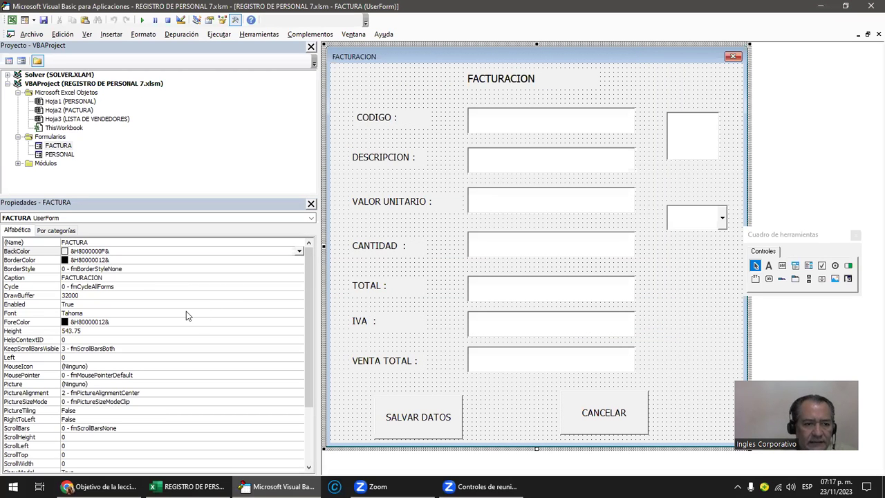
- Open the form's Font settings and confirm the font choice
click(97, 314)
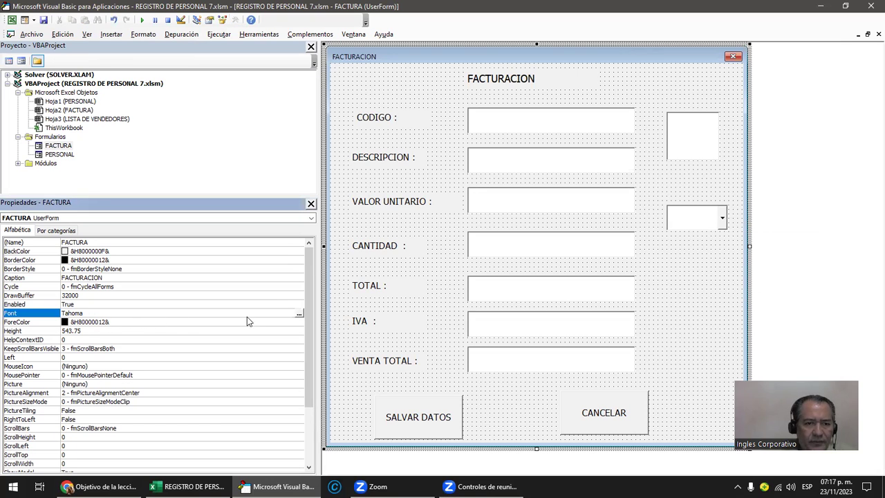
click(298, 314)
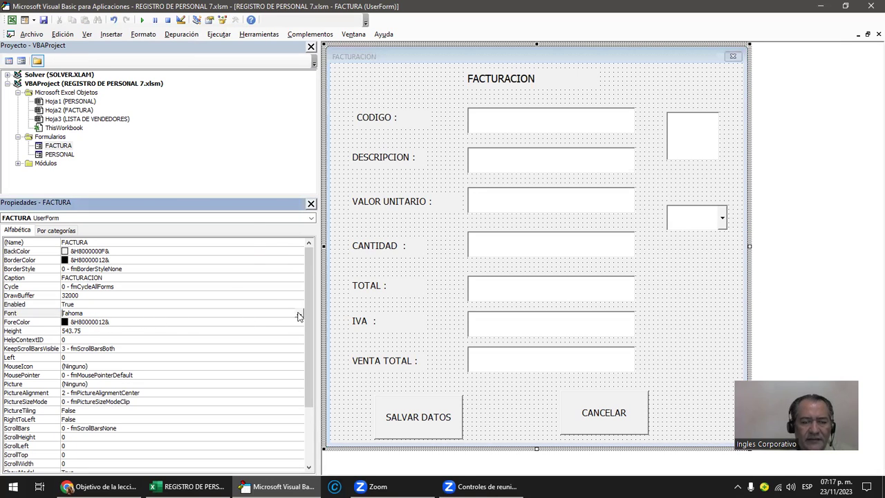
click(178, 125)
click(225, 100)
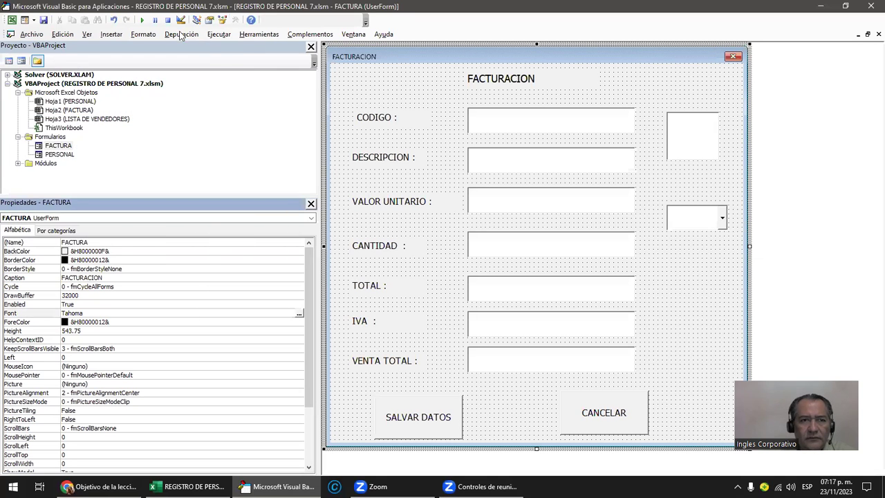
- Run the form again to check the seller list, close it, and select the list box
click(142, 20)
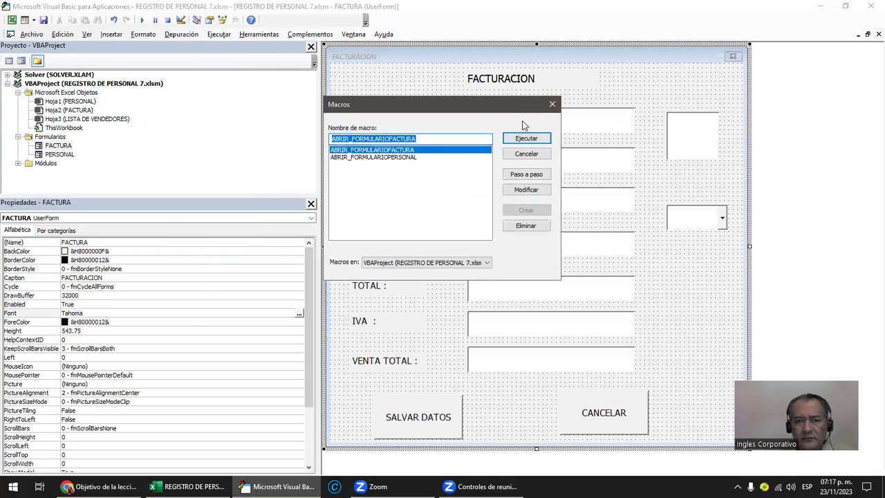
key(Escape)
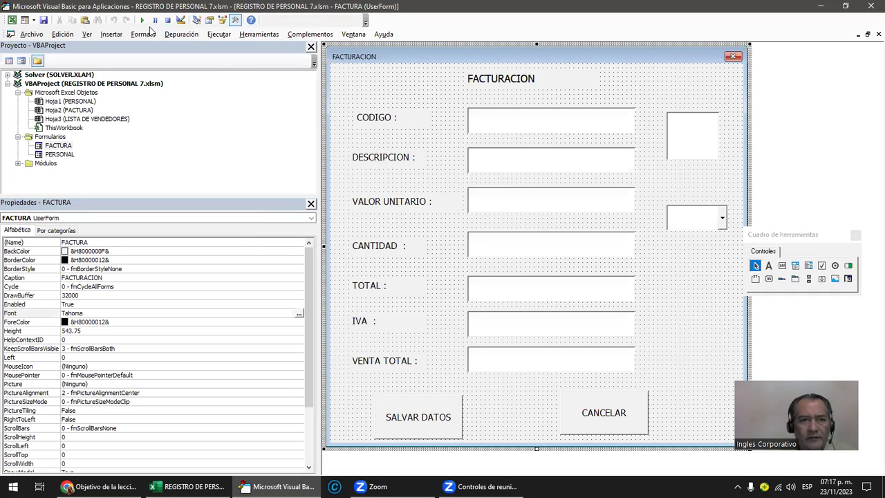
click(141, 20)
click(628, 204)
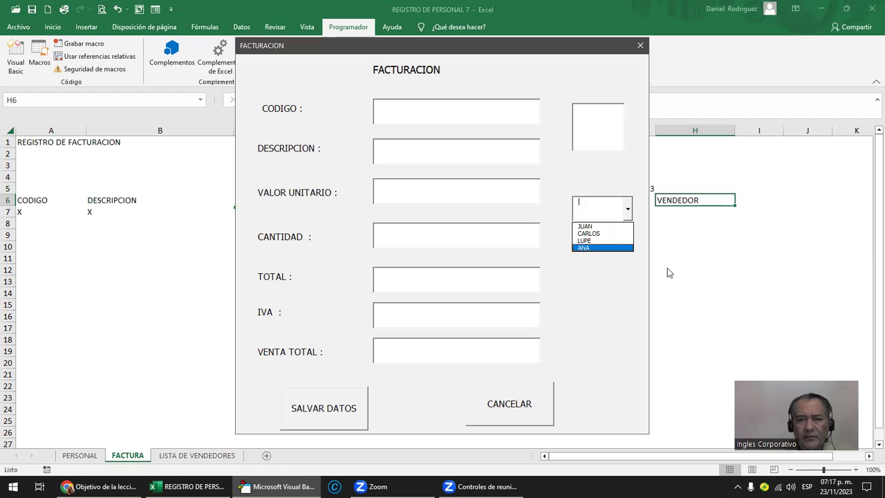
click(691, 294)
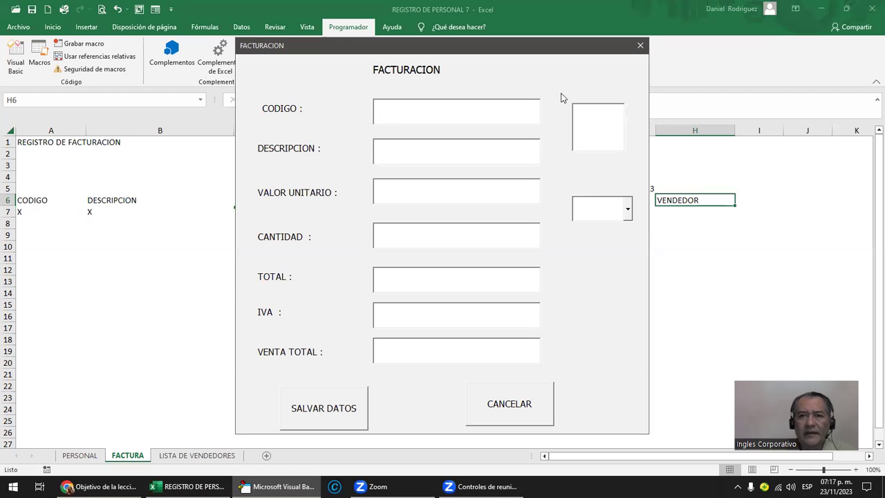
click(638, 45)
click(674, 134)
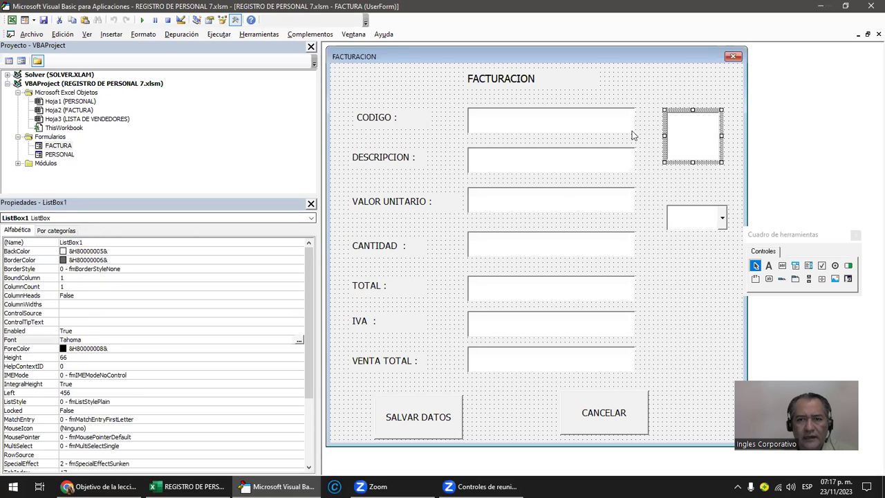
- Select ListBox1 at the form's top right and start editing its RowSource value
click(684, 220)
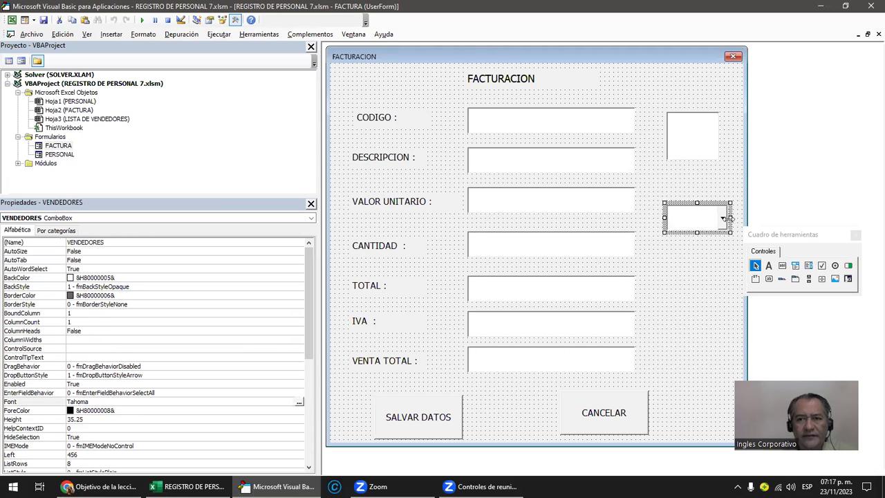
click(685, 143)
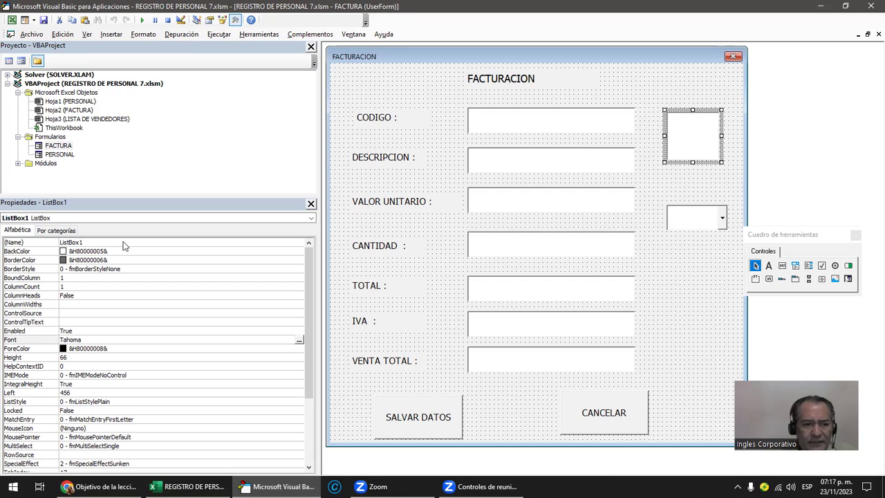
click(62, 455)
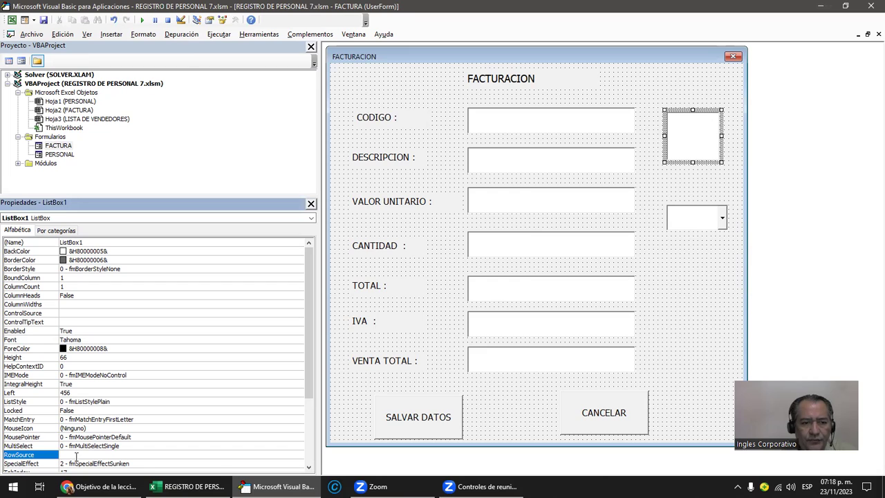
click(76, 455)
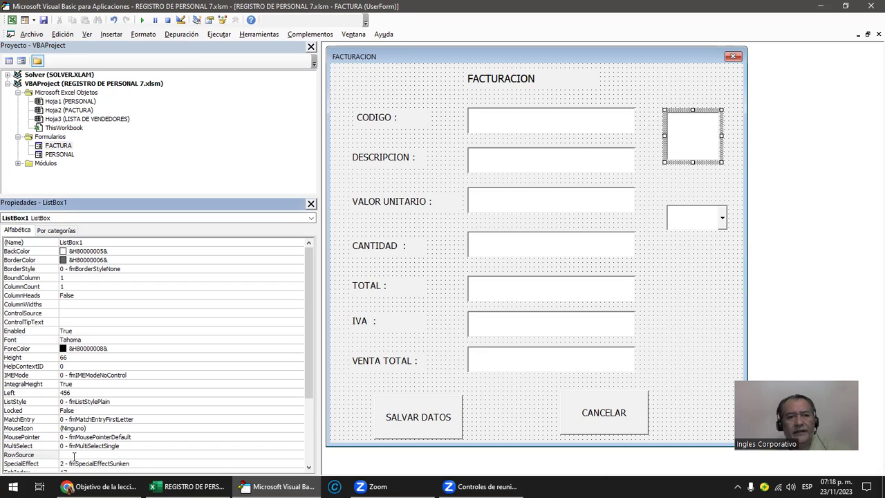
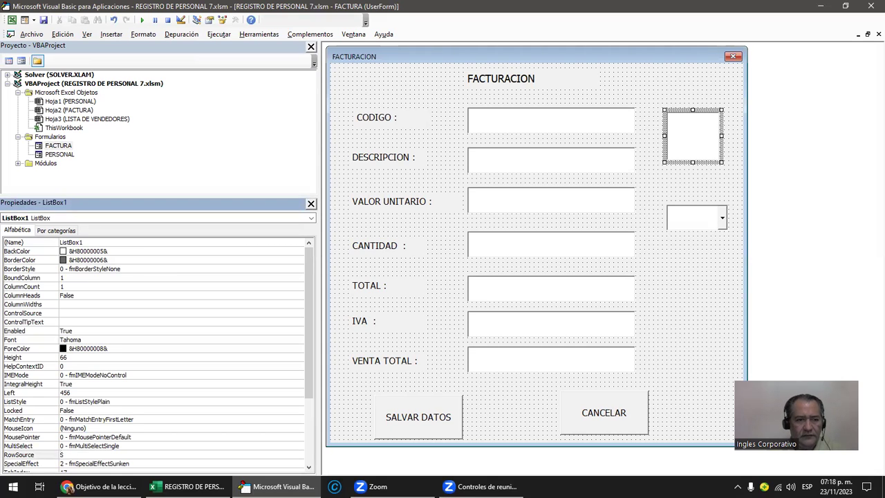
- Rename the LISTA DE VENDEDORES worksheet holding the vendor names to LISTAS
click(61, 454)
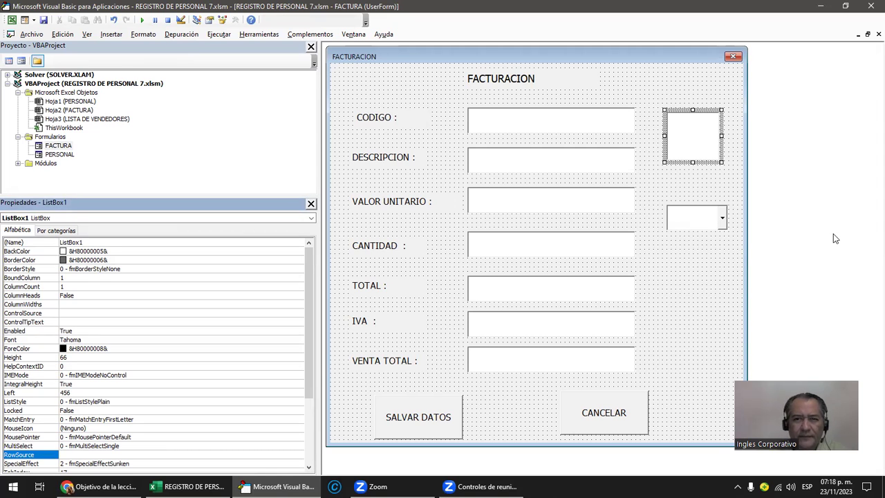
mouse_move(187, 485)
click(199, 460)
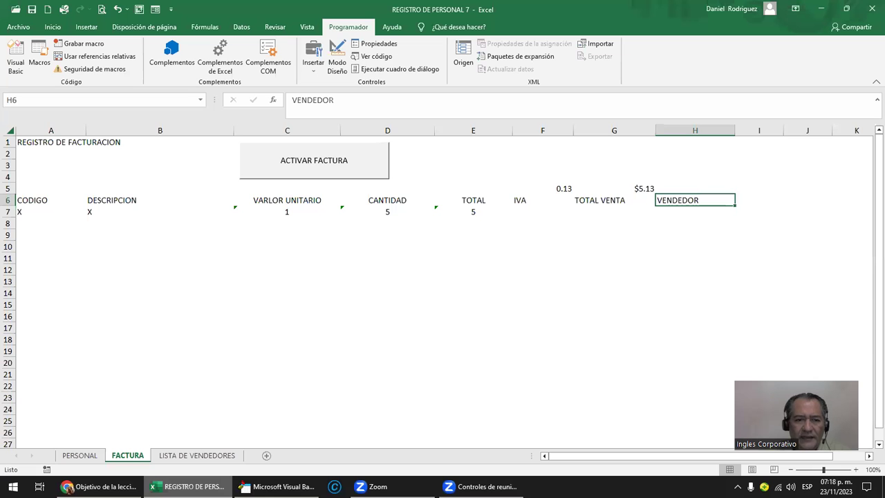
click(204, 456)
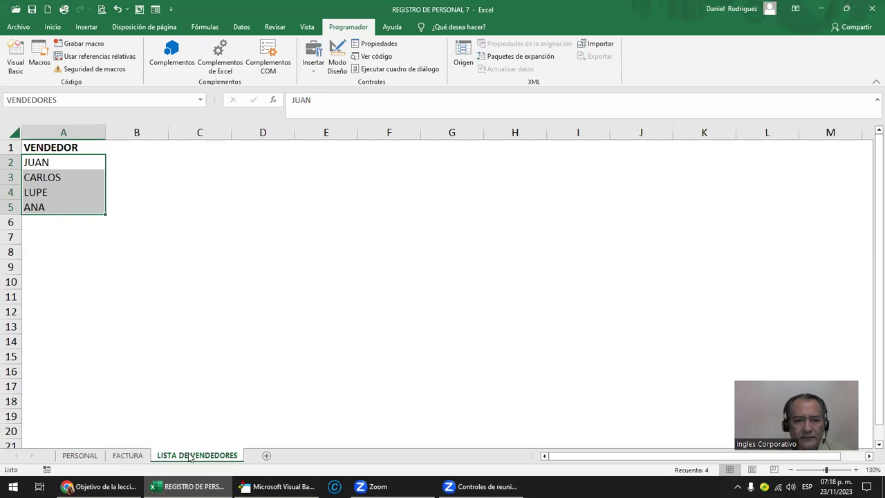
double_click(190, 456)
click(179, 457)
key(Delete)
key(Delete)
key(Delete)
key(Delete)
key(Delete)
key(Delete)
key(Delete)
key(Delete)
key(Delete)
key(Delete)
key(Delete)
key(Delete)
key(Delete)
key(Delete)
text(ARLOS)
key(Return)
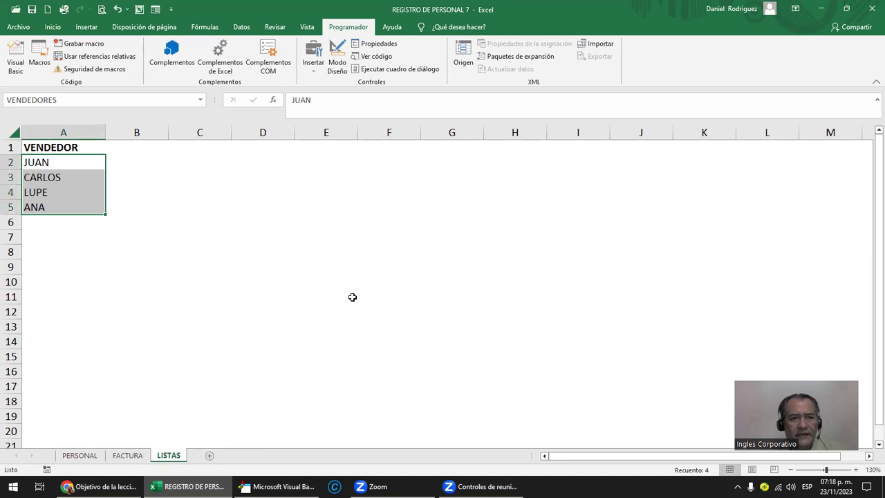
- Enter SECURSALES, ESCALON, MERLIOT and CENTRO in cells C1:C4 of the LISTAS sheet
click(200, 150)
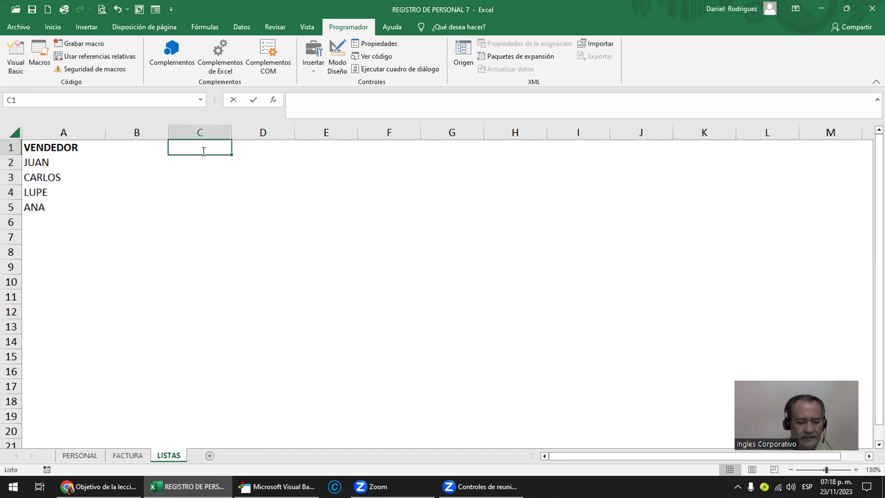
text(SECURSAL)
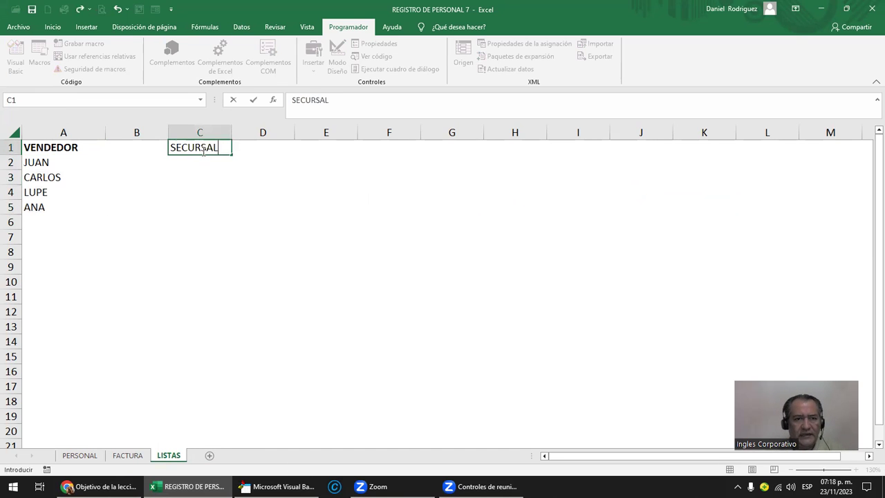
text(ES)
key(Return)
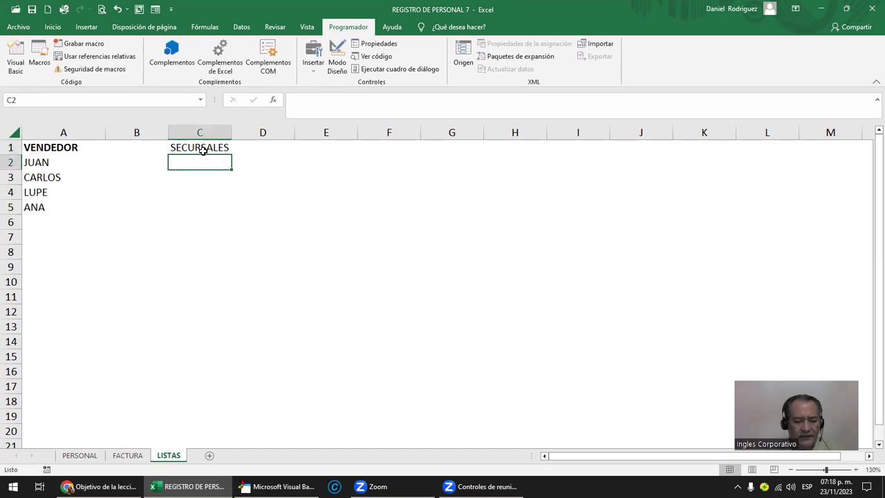
text(ESCALON)
key(Return)
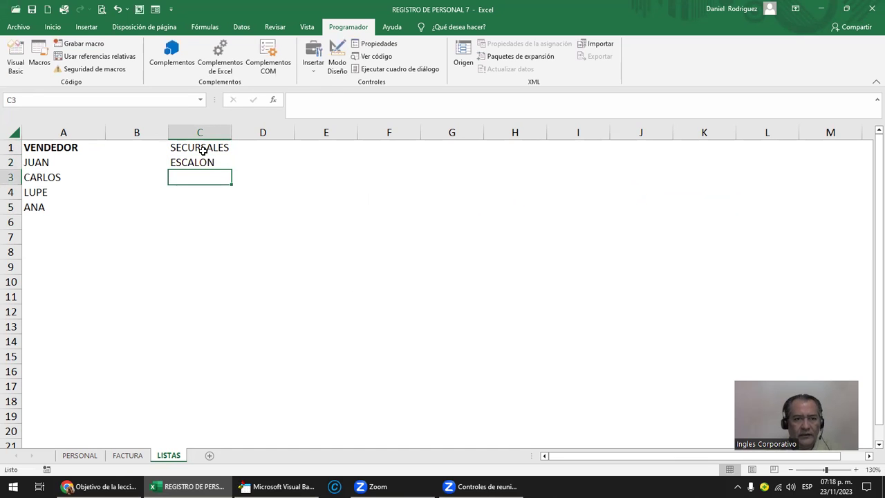
text(MERLIOT)
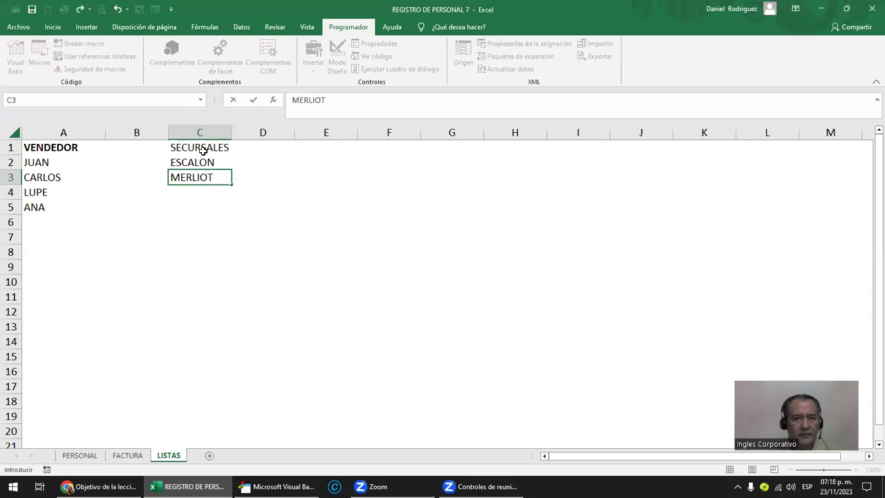
key(Return)
text(CENRTR)
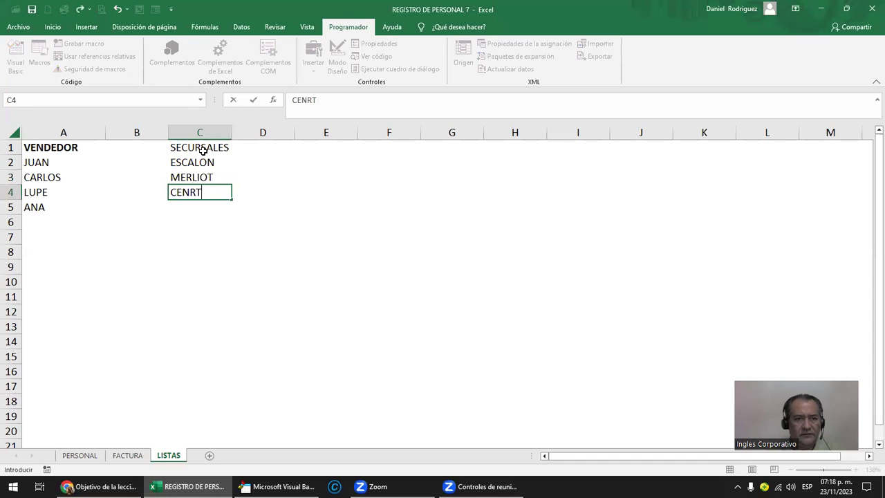
key(BackSpace)
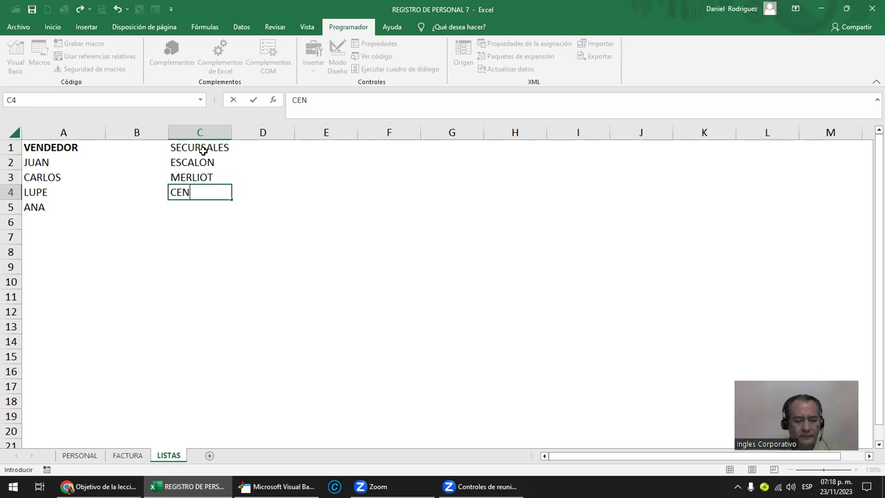
text(TRO)
key(Return)
- Name the branch range C2:C4 SUCURSALES using the Name Box
click(202, 150)
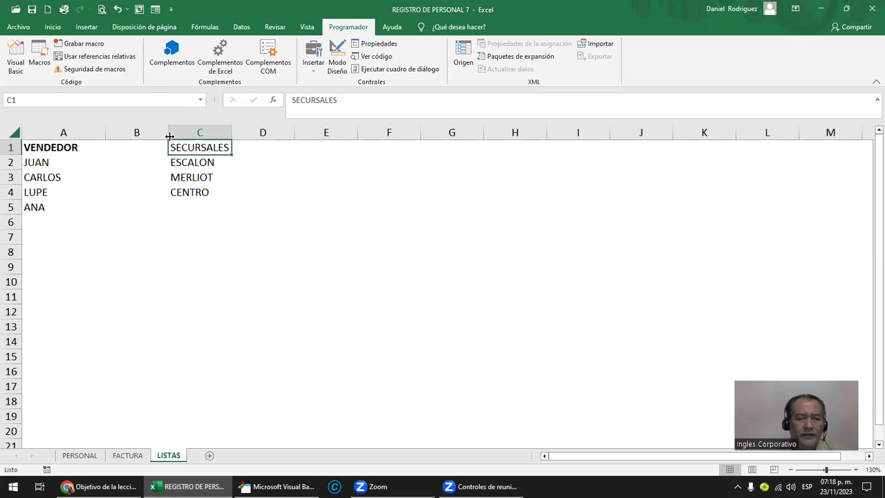
drag(205, 165, 201, 192)
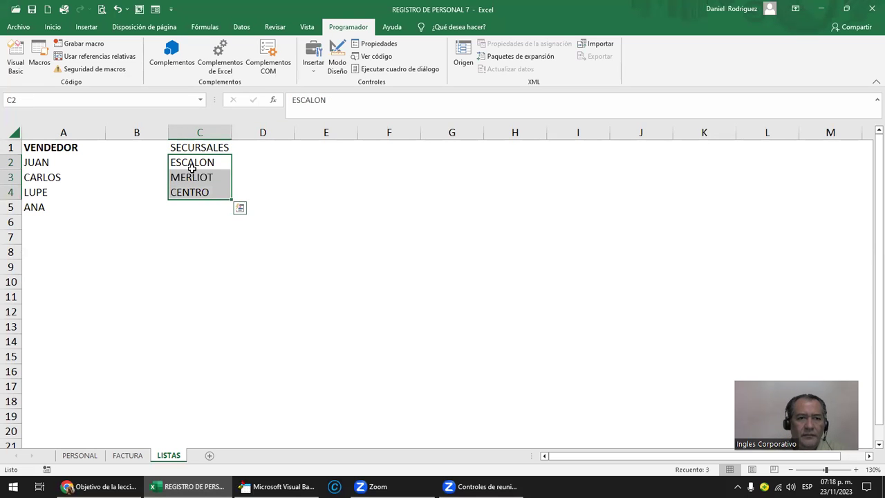
click(64, 102)
text(SUCURSALES)
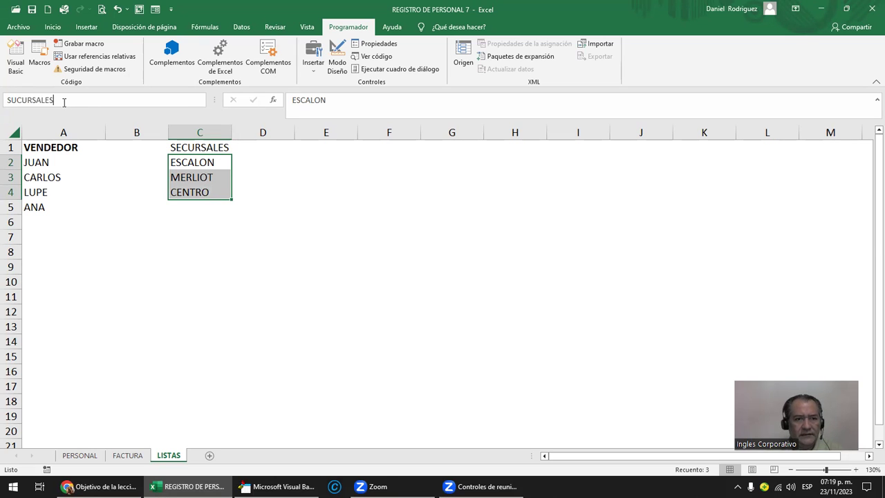
key(Return)
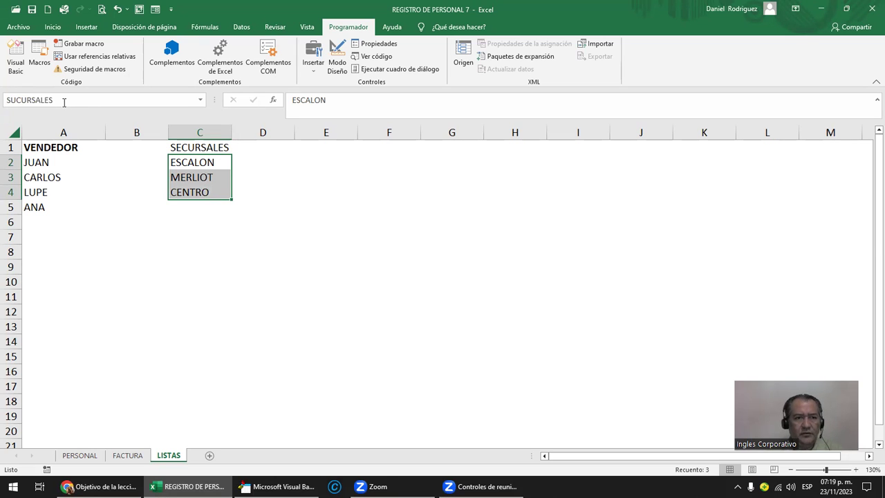
- Check the SUCURSALES and VENDEDORES named ranges, then return to the FACTURA sheet
click(253, 253)
click(199, 101)
click(105, 114)
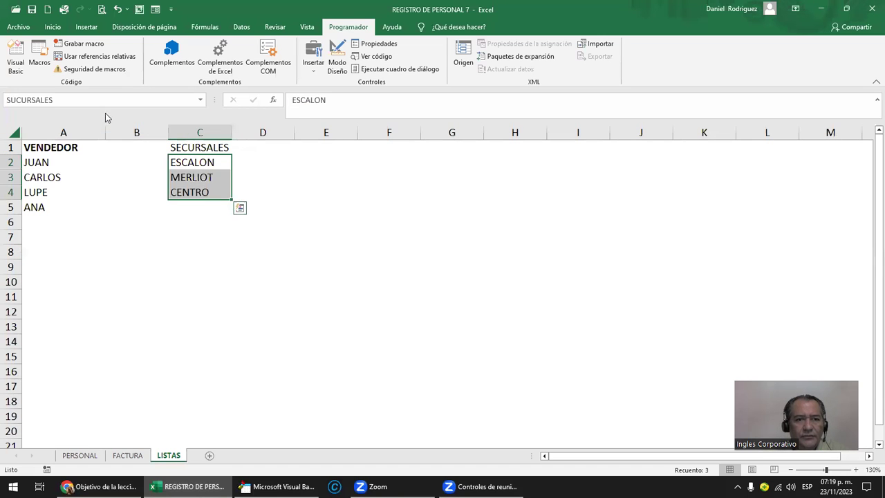
click(200, 100)
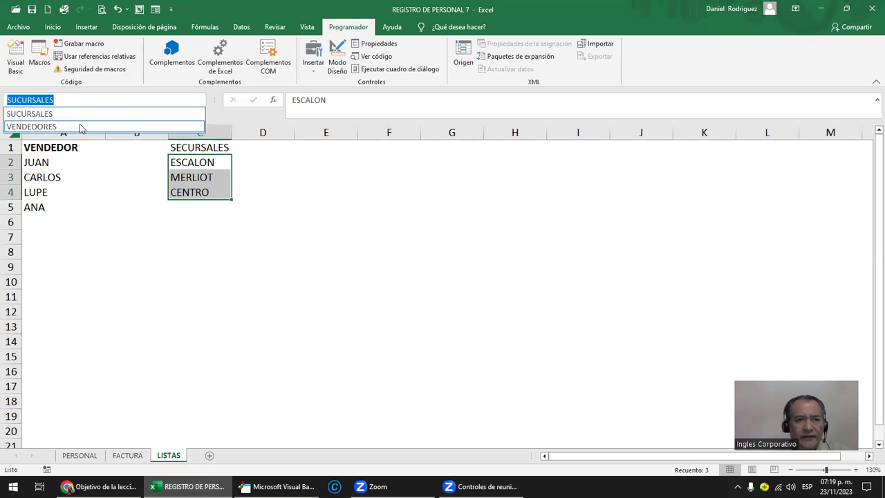
click(81, 122)
click(191, 257)
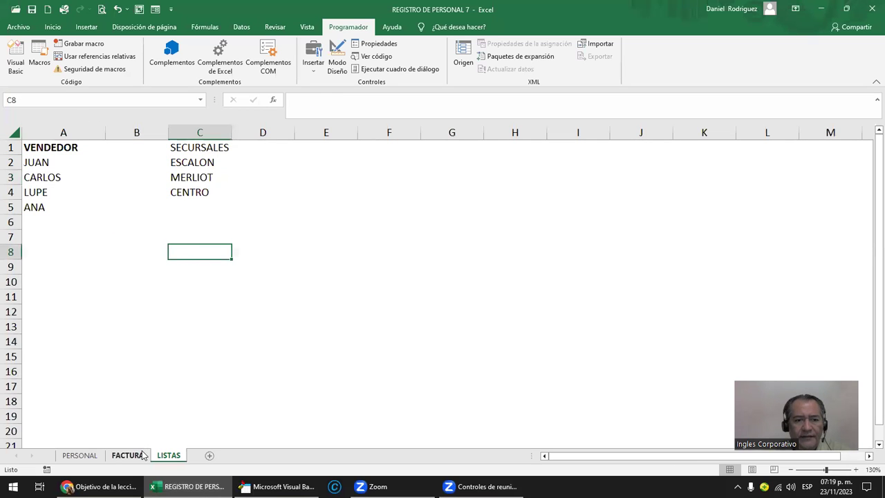
click(134, 455)
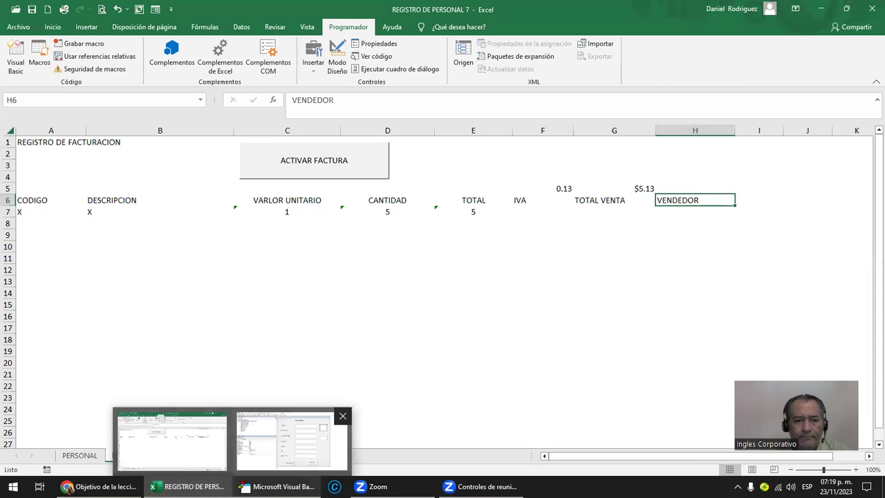
- Rename ListBox1 on the FACTURA form to SUCURSALES and set its RowSource to SUCURSALES
click(277, 486)
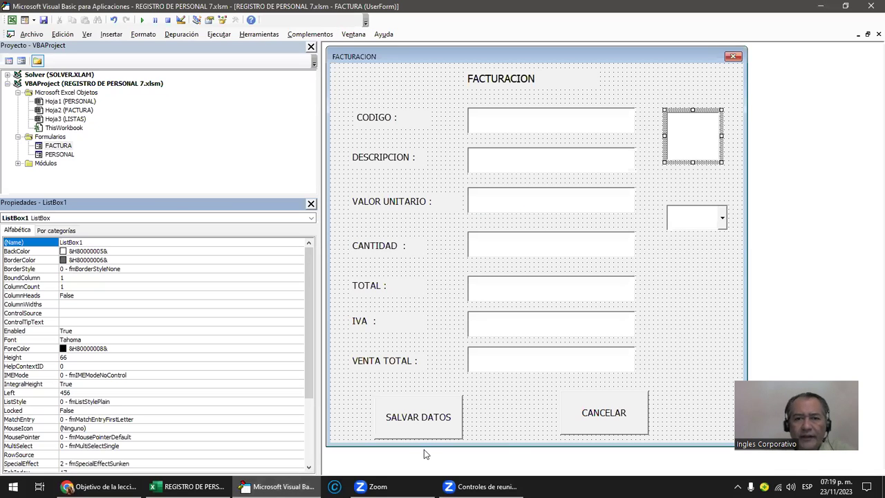
click(681, 214)
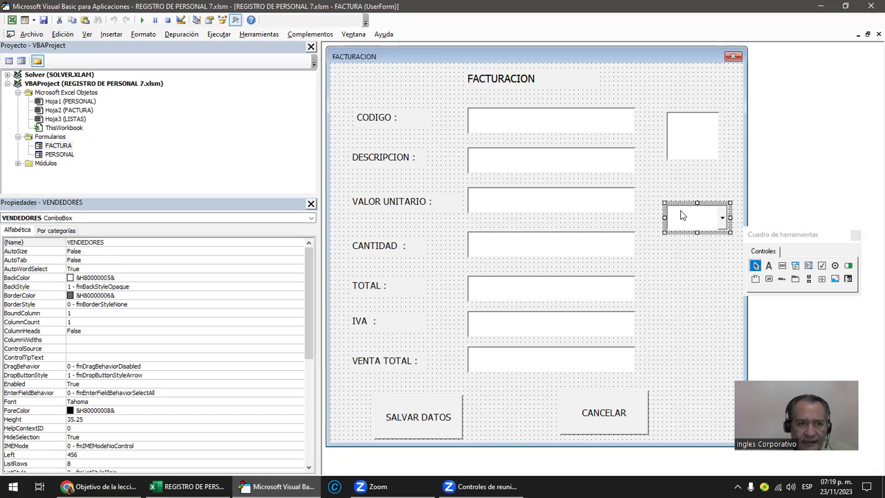
click(687, 124)
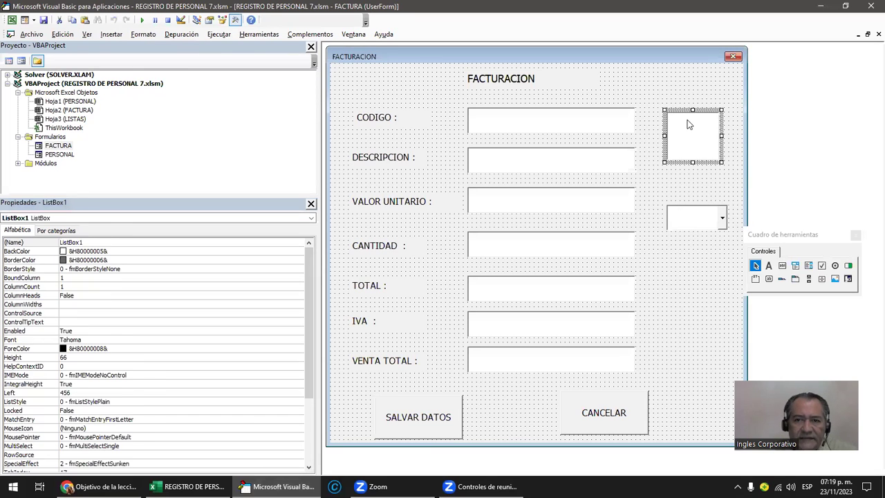
click(86, 242)
key(BackSpace)
key(BackSpace)
key(BackSpace)
text(SUCUR)
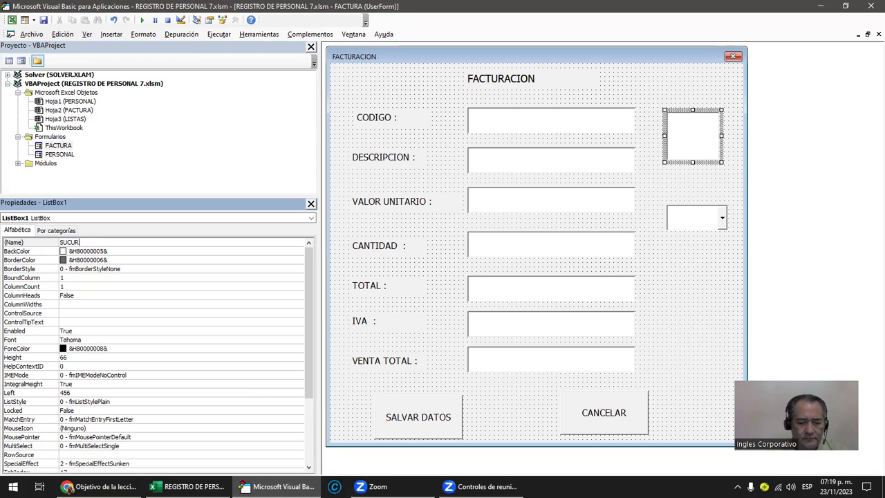
text(SALES)
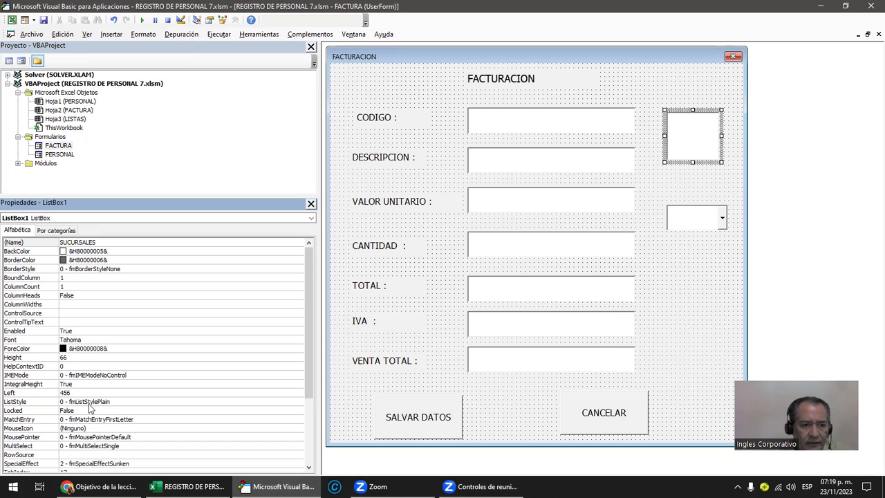
click(67, 454)
text(SUCURSALES)
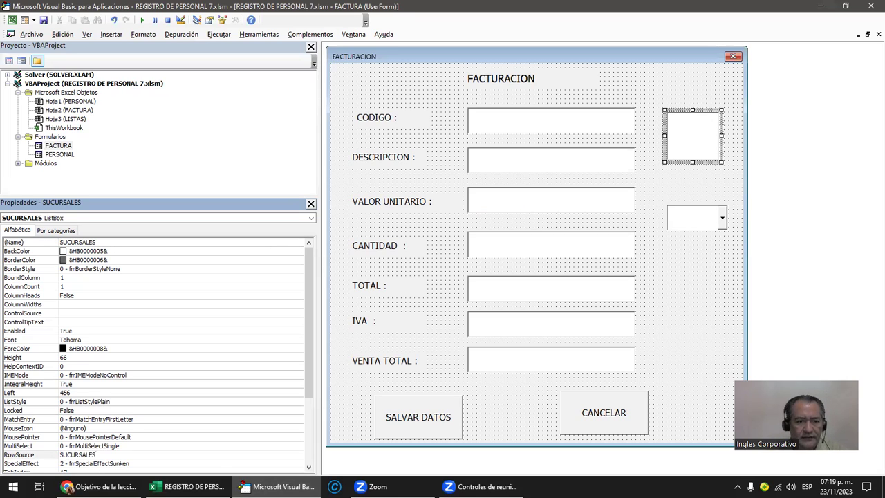
key(Return)
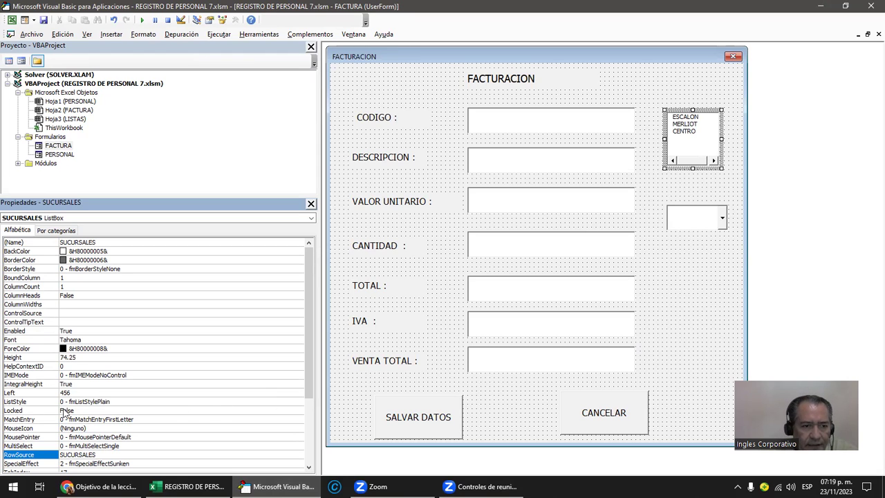
- Set the SUCURSALES list box font size to 10
click(126, 339)
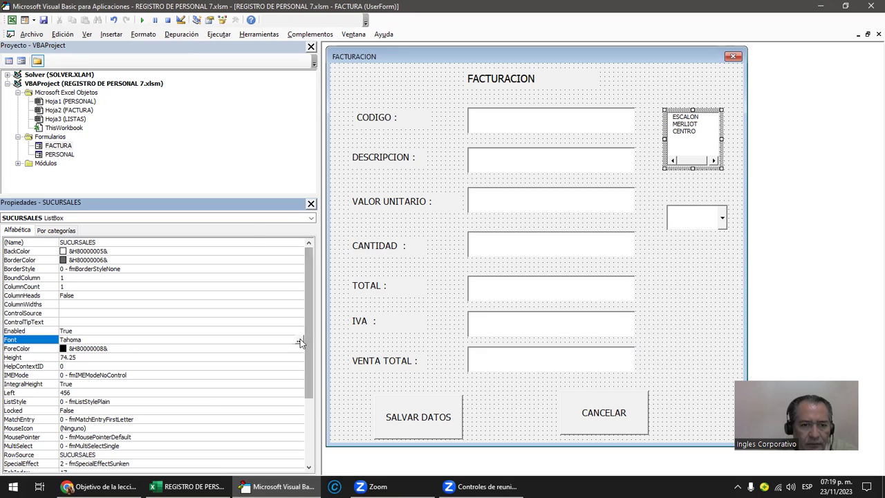
click(299, 340)
click(179, 123)
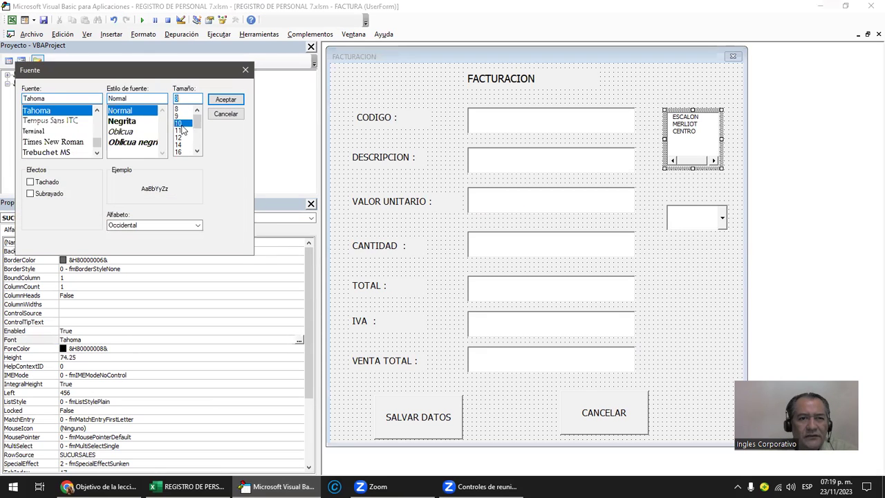
click(226, 99)
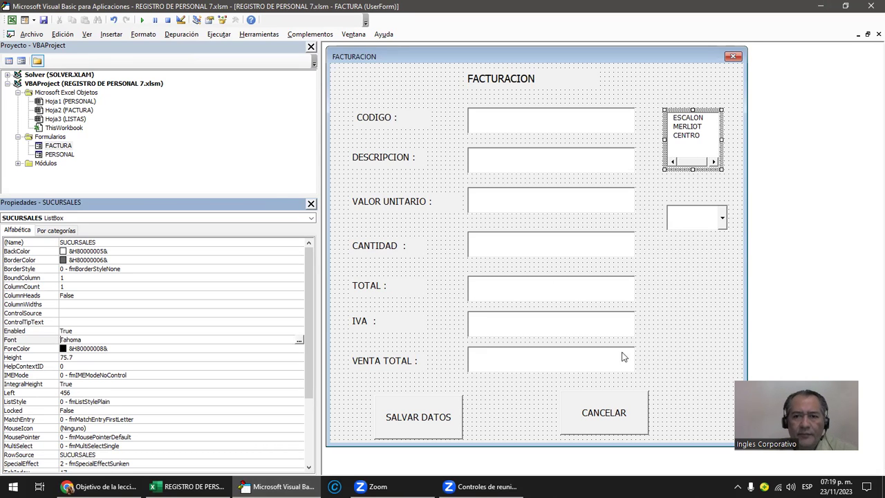
- Reposition and resize the SUCURSALES list box (Left 464.95, Height 50.95) so CENTRO shows
click(695, 294)
mouse_move(691, 158)
mouse_down()
mouse_move(703, 149)
mouse_move(662, 131)
mouse_up()
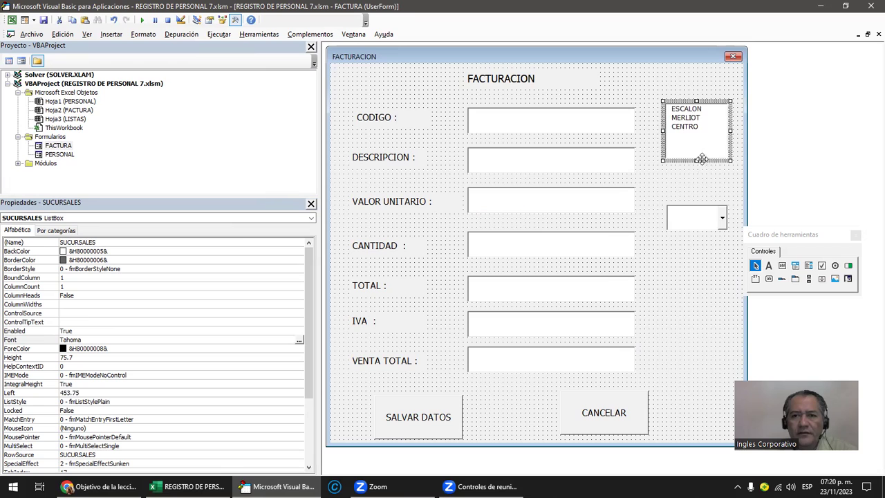
mouse_move(664, 133)
mouse_down()
mouse_move(700, 132)
mouse_move(670, 125)
mouse_up()
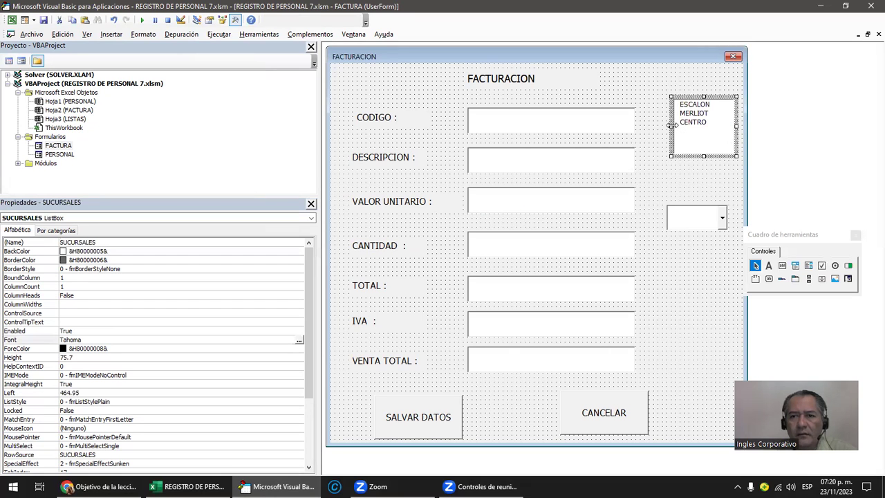
drag(702, 156, 702, 120)
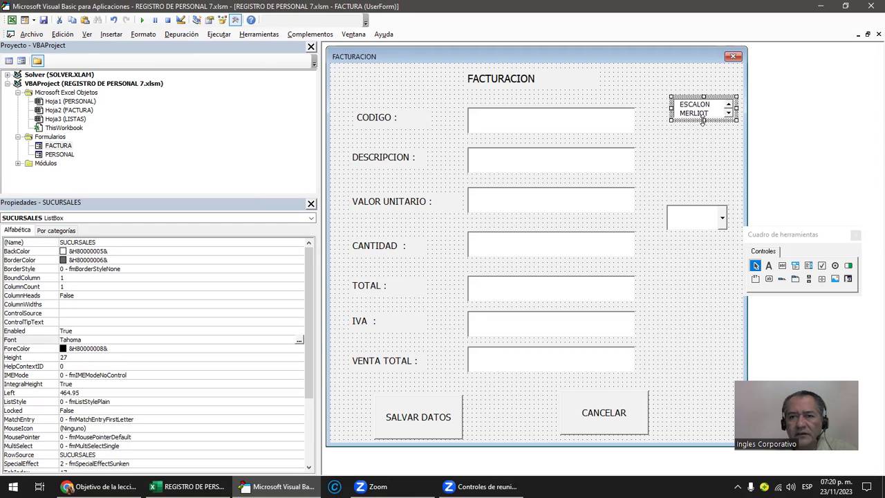
drag(702, 141, 703, 142)
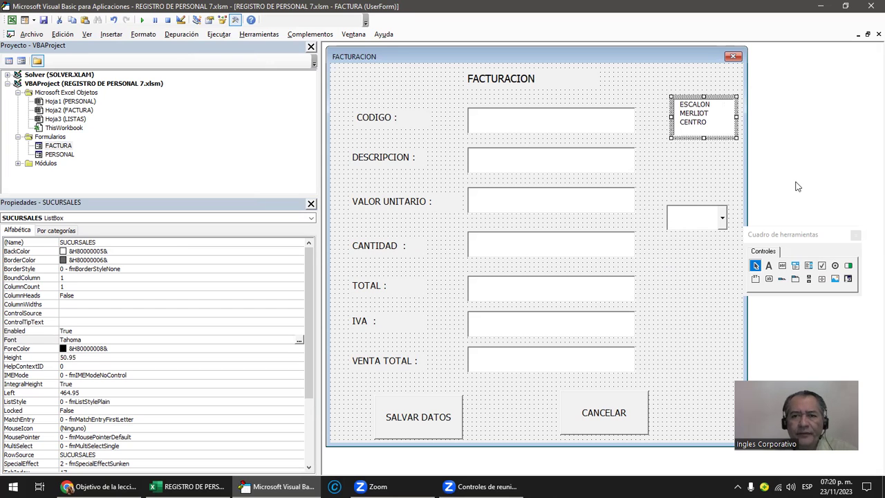
- Run the FACTURACION form and pick ESCALON, MERLIOT and CENTRO in the branch list
click(142, 19)
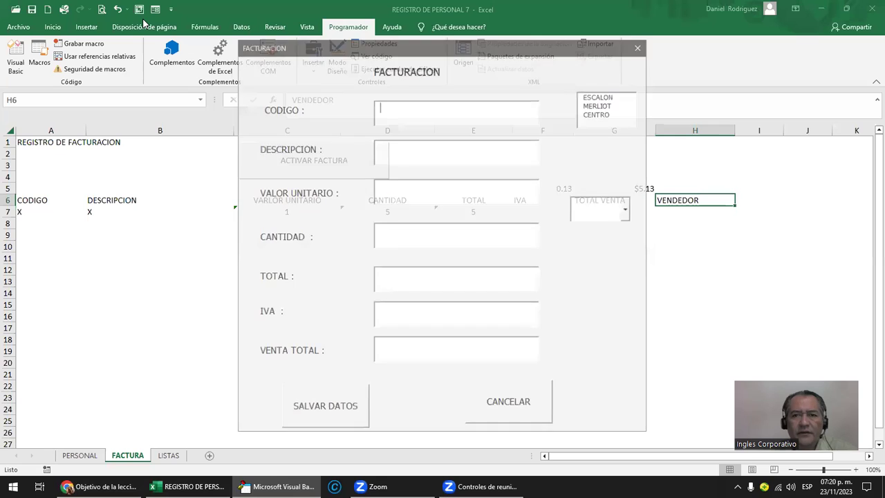
click(599, 96)
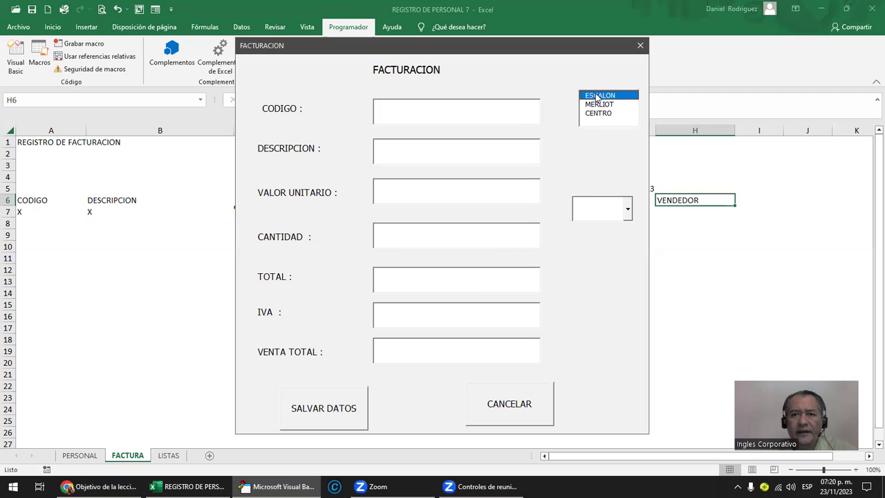
click(613, 105)
click(608, 113)
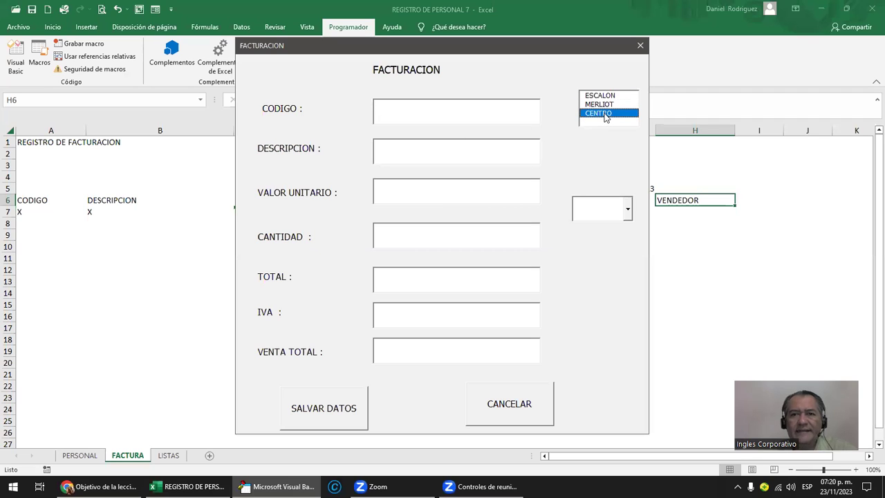
click(607, 95)
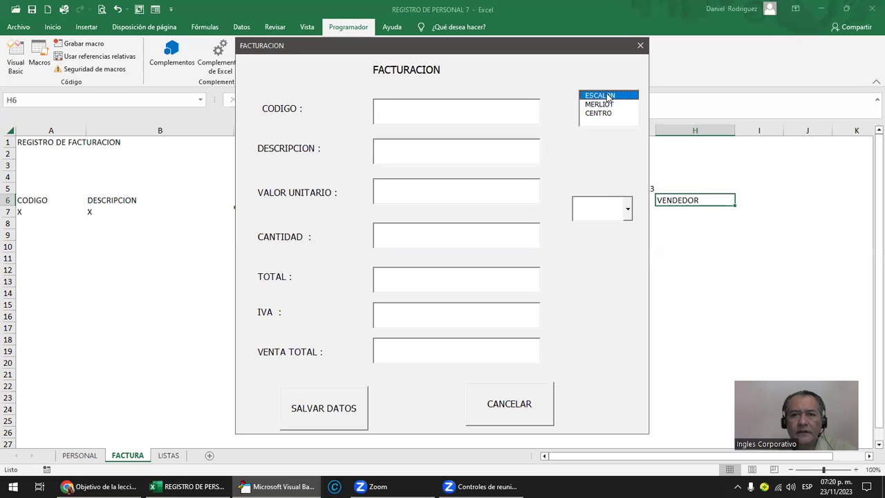
- Choose JUAN, then CARLOS, from the VENDEDORES dropdown and close the form
click(629, 212)
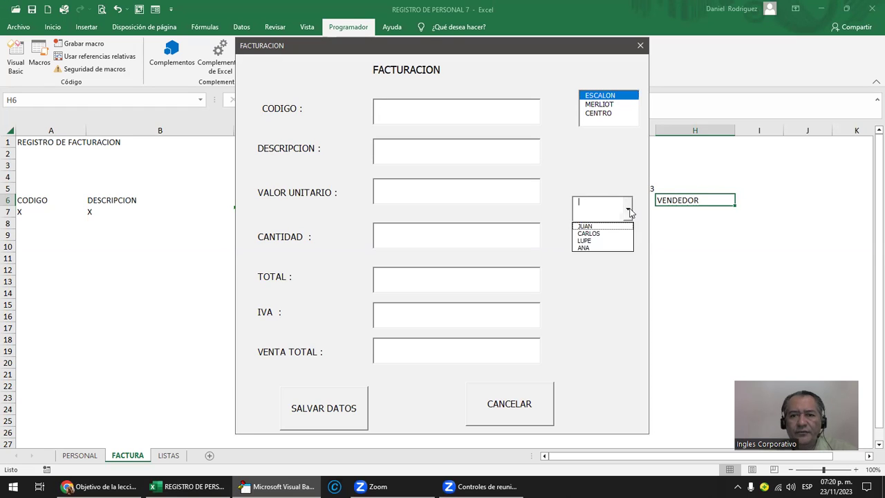
click(585, 226)
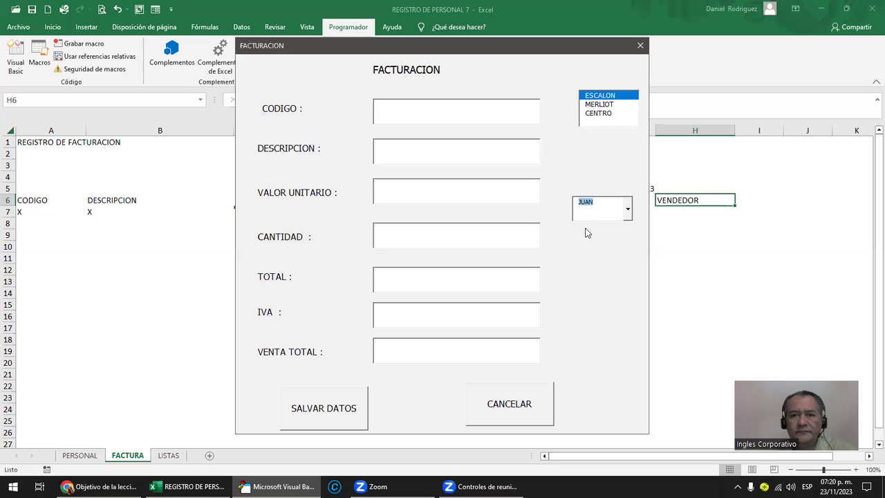
click(629, 212)
click(589, 233)
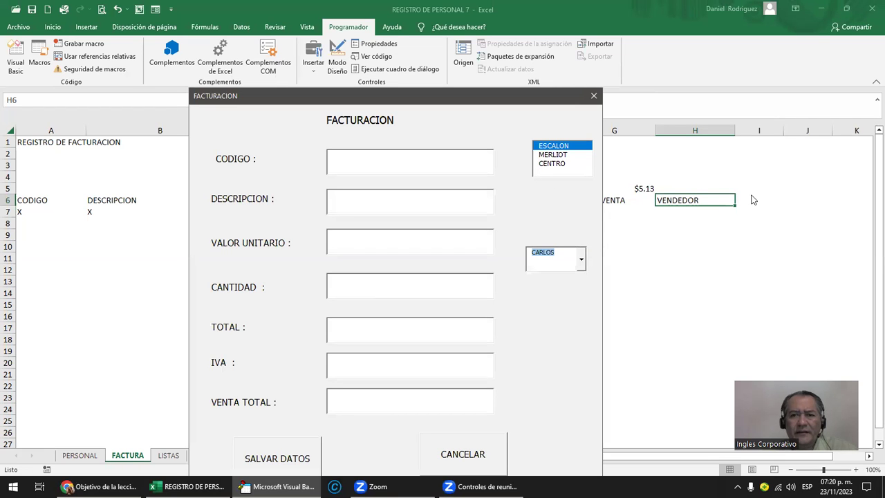
click(593, 96)
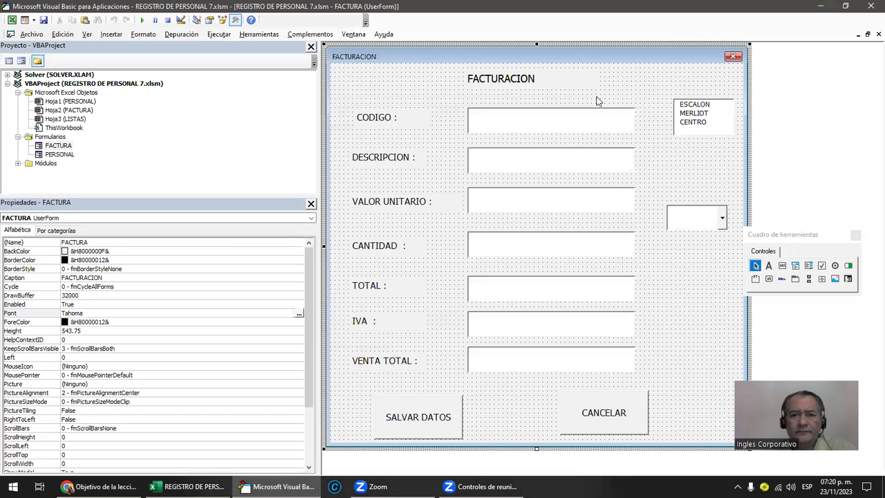
- Shift the SUCURSALES list box slightly left to Left 450 beside the VENDEDORES combo box
click(676, 135)
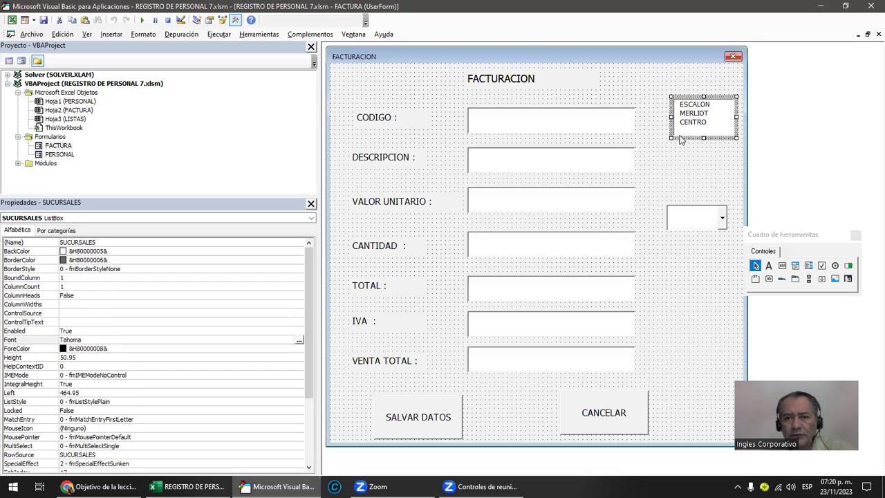
drag(681, 138, 670, 152)
click(696, 215)
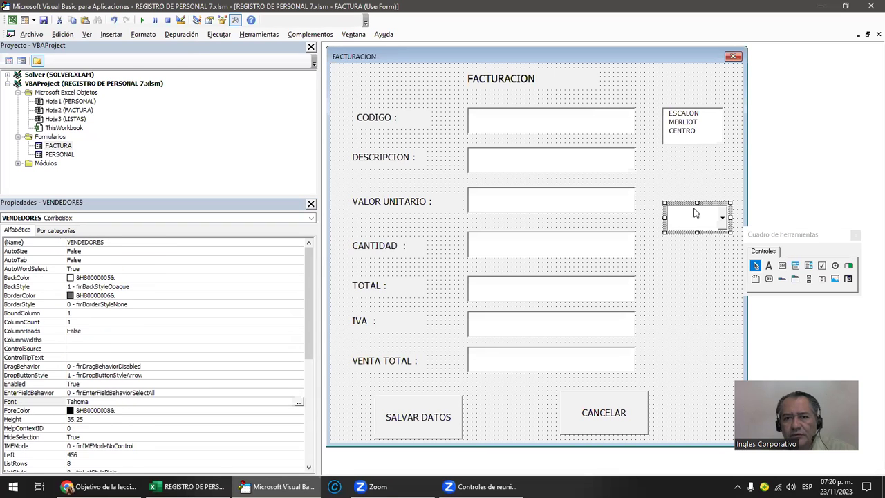
click(694, 276)
click(684, 130)
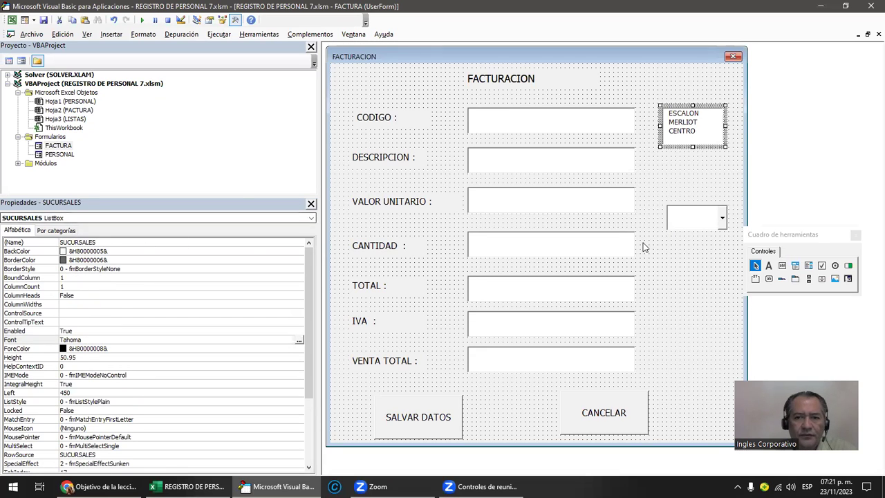
click(698, 222)
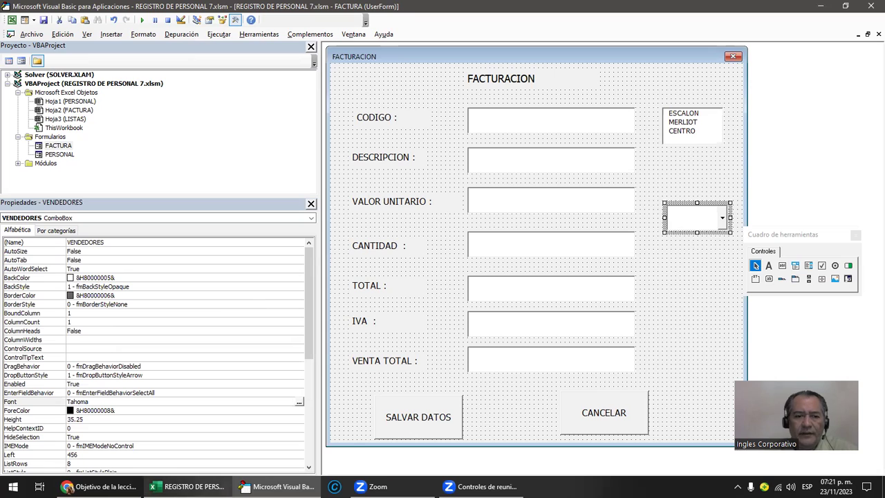
mouse_move(187, 486)
click(174, 461)
click(168, 455)
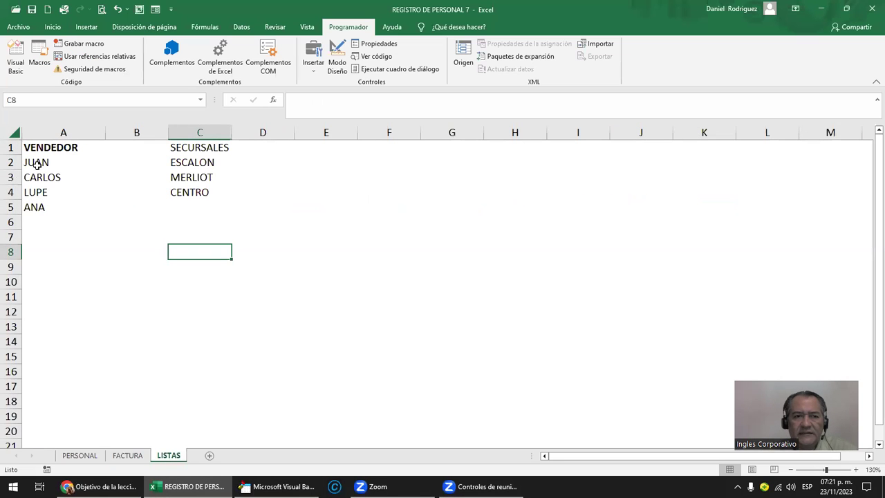
drag(35, 165, 35, 207)
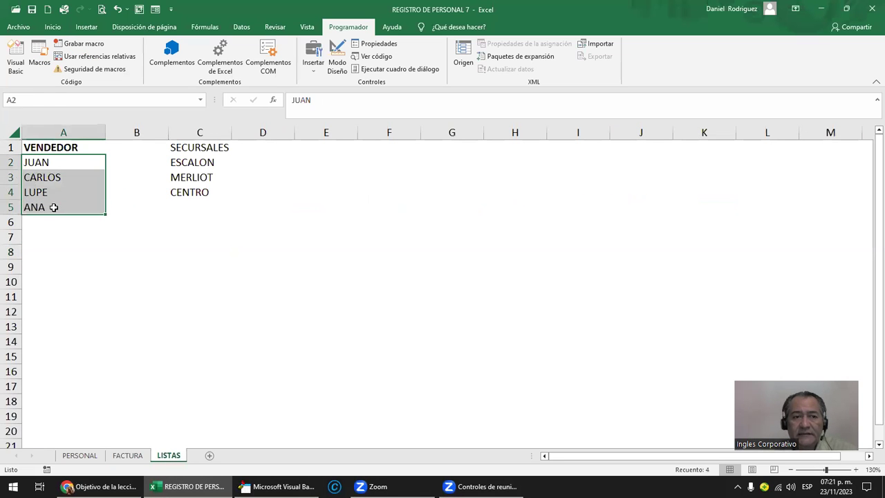
drag(189, 163, 188, 192)
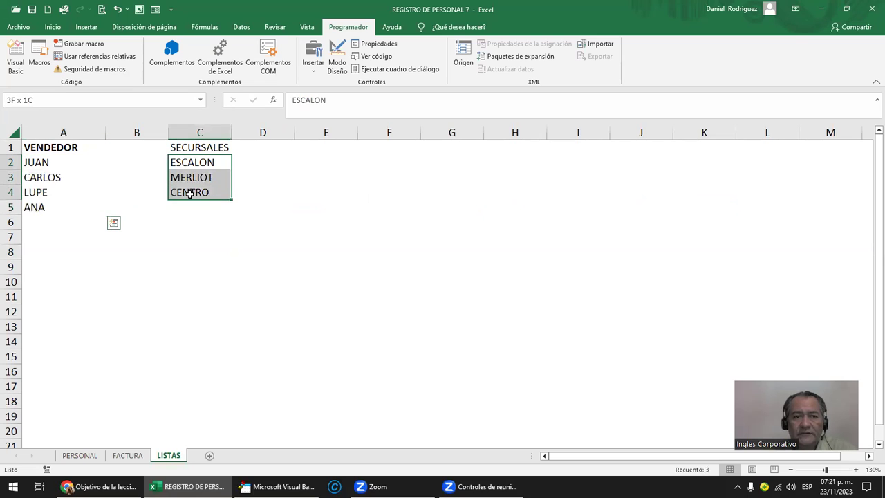
click(188, 275)
click(201, 163)
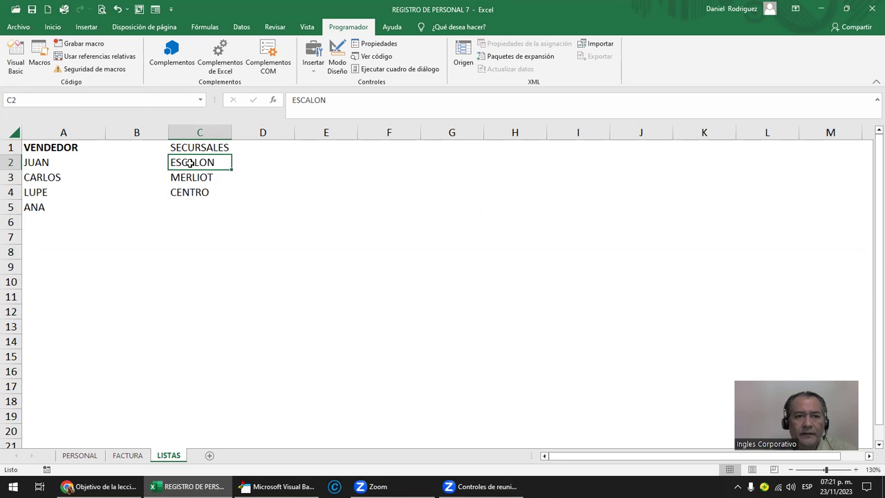
drag(188, 169, 191, 210)
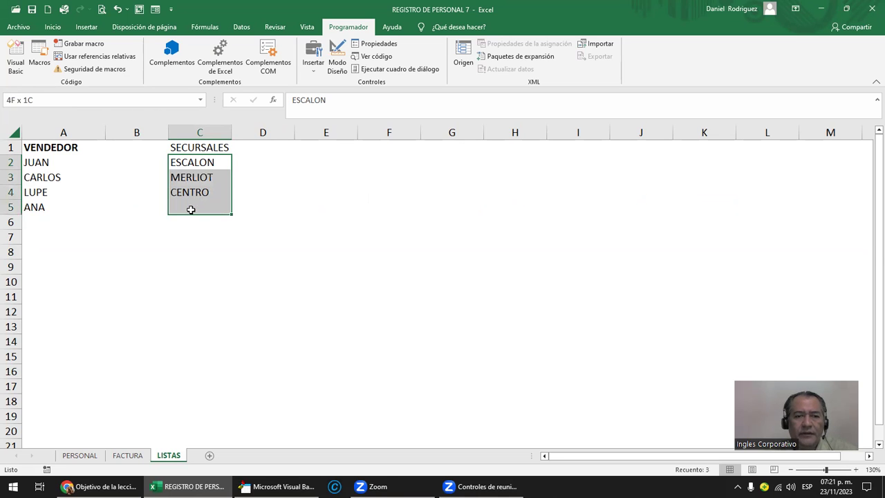
click(121, 454)
click(412, 302)
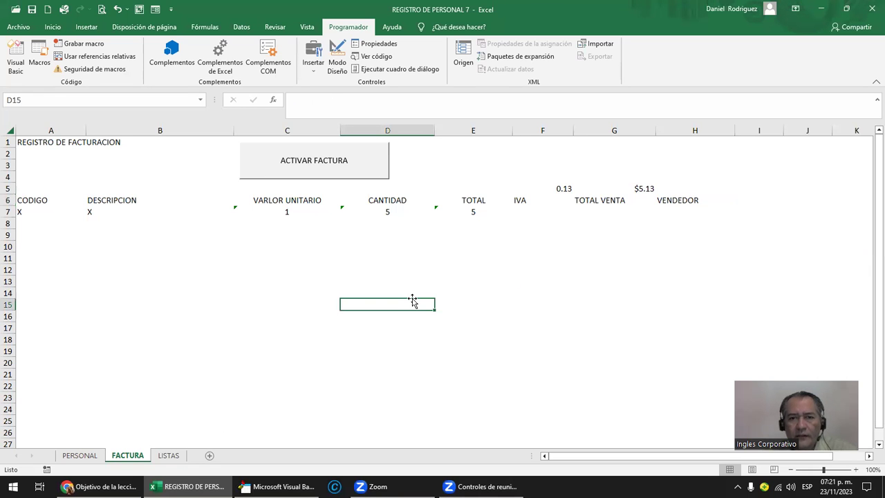
click(366, 174)
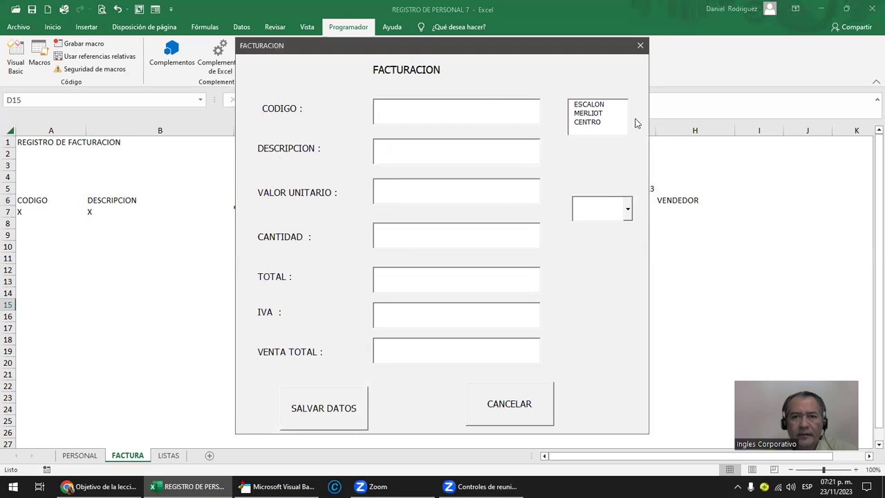
click(643, 52)
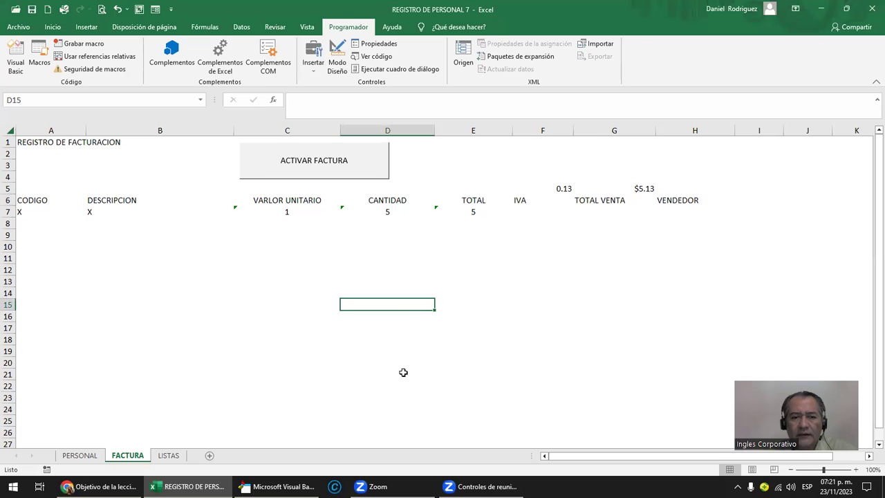
click(279, 485)
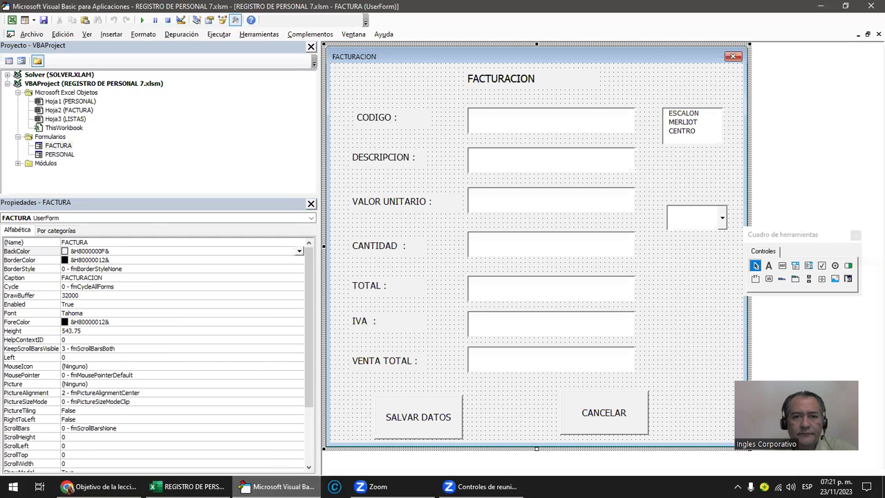
- In CANTIDAD_Change, copy the TOTAL = Val(VUNITARIO) * Val(CANTIDAD) line and add a blank line below it
double_click(481, 241)
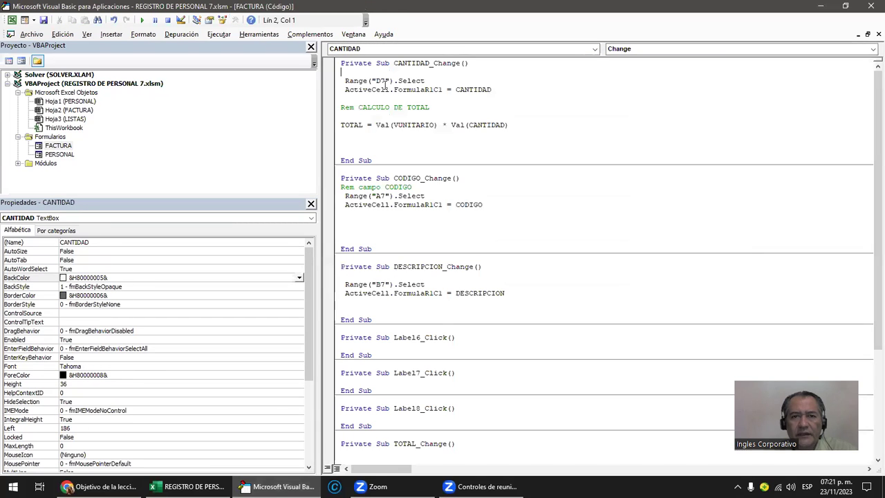
click(345, 124)
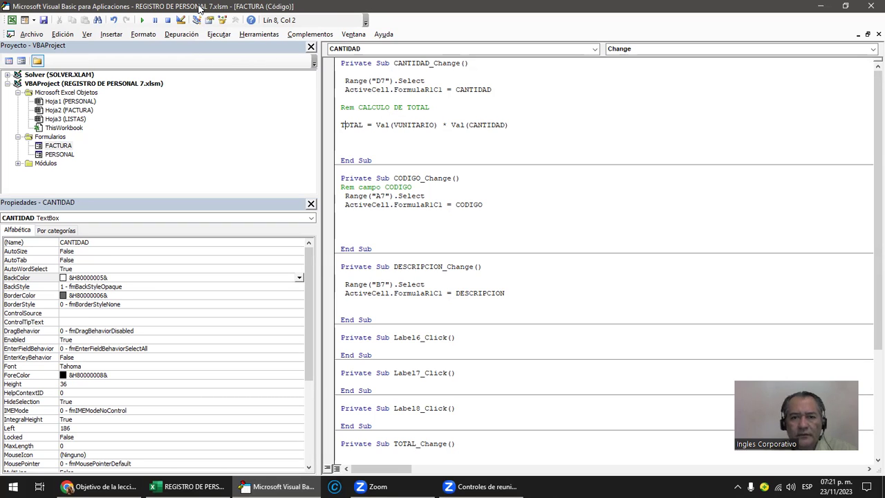
drag(199, 7, 392, 219)
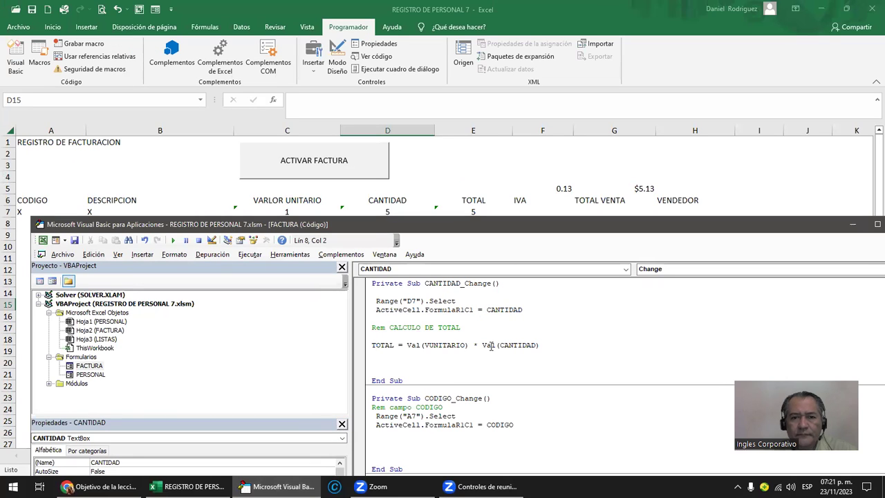
click(373, 346)
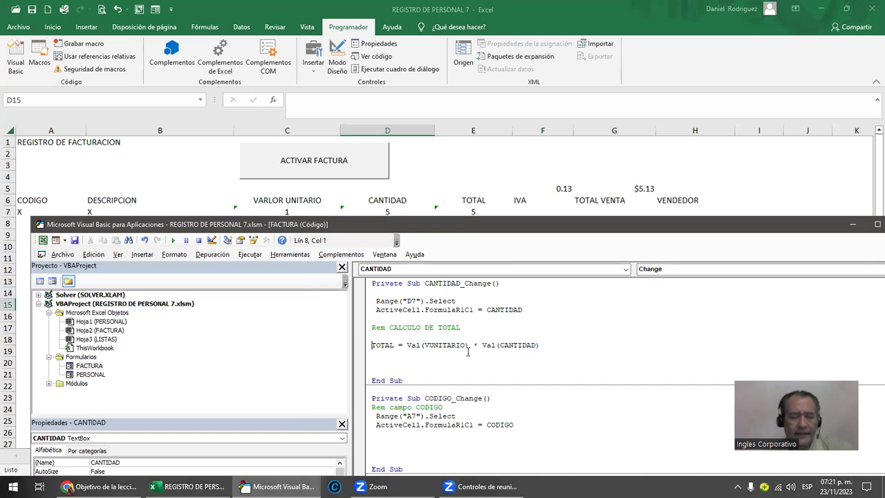
key(shift+Right)
key(shift+Right)
key(shift+Right)
key(shift+Right)
key(shift+Right)
key(shift+Right)
key(shift+Right)
key(shift+Right)
key(shift+Right)
key(shift+Right)
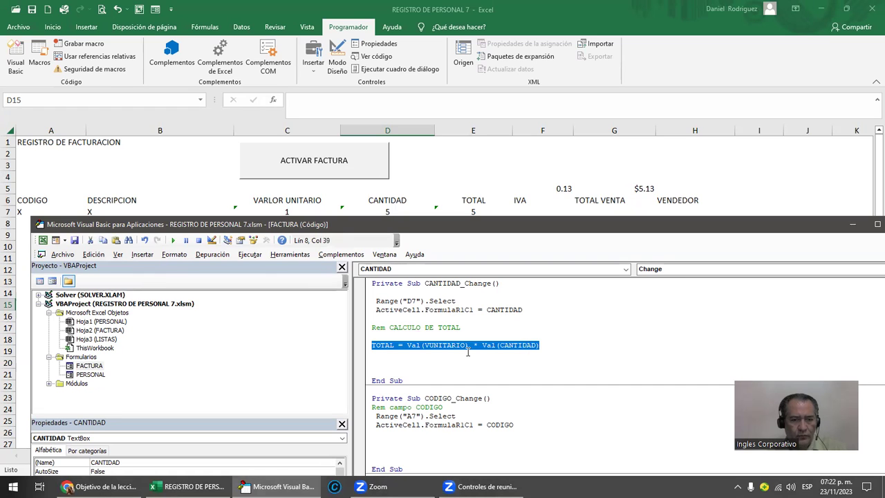
click(468, 352)
key(Return)
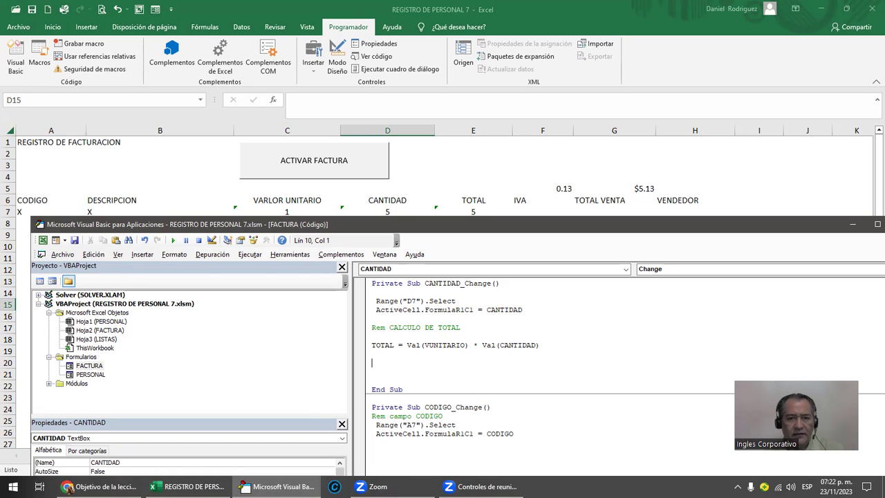
- Write IVA = TOTAL * 0.13 below the TOTAL line, dismissing the compile error and stray parenthesis
text(IV)
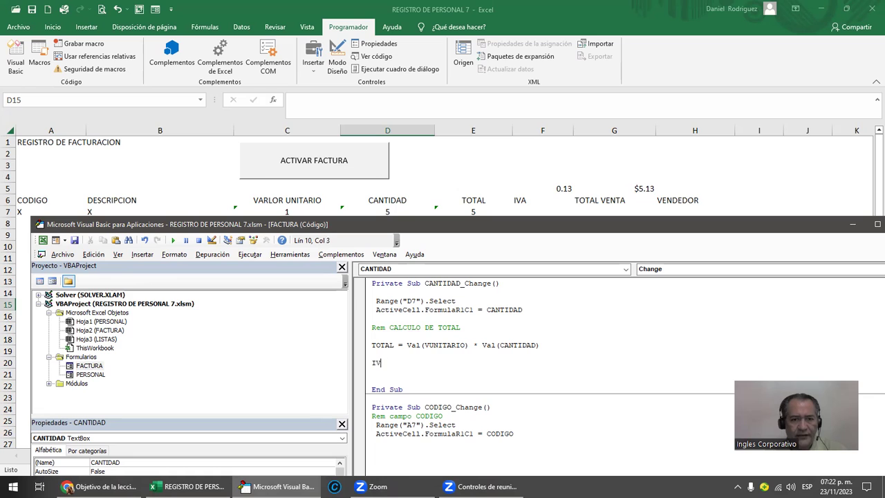
text(A=)
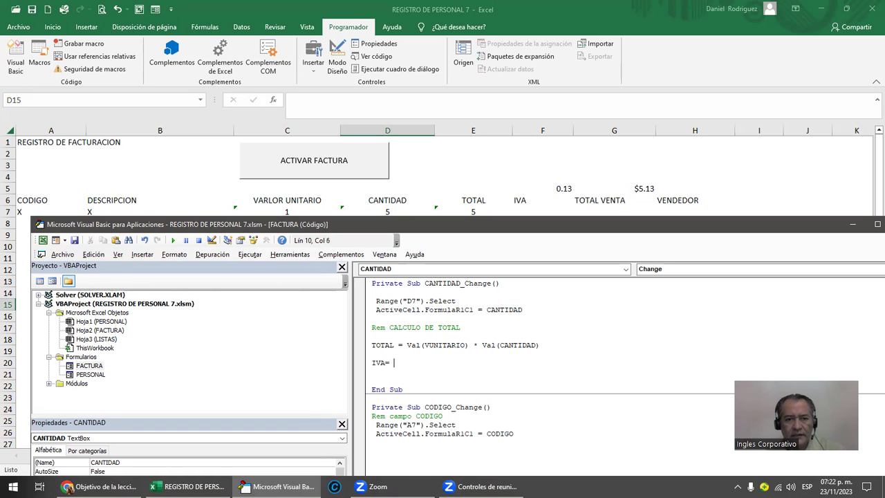
text(TOTAL = Val(VUNITARIO) * Val(CANTIDAD))
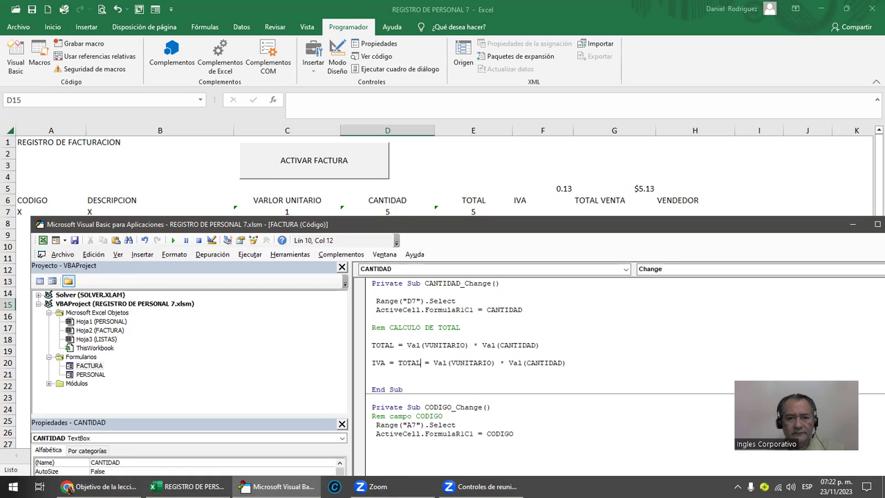
key(Delete)
key(Delete)
key(Delete)
key(Delete)
key(Delete)
key(Delete)
key(Delete)
key(Delete)
key(Delete)
key(Delete)
key(Delete)
key(Delete)
key(Delete)
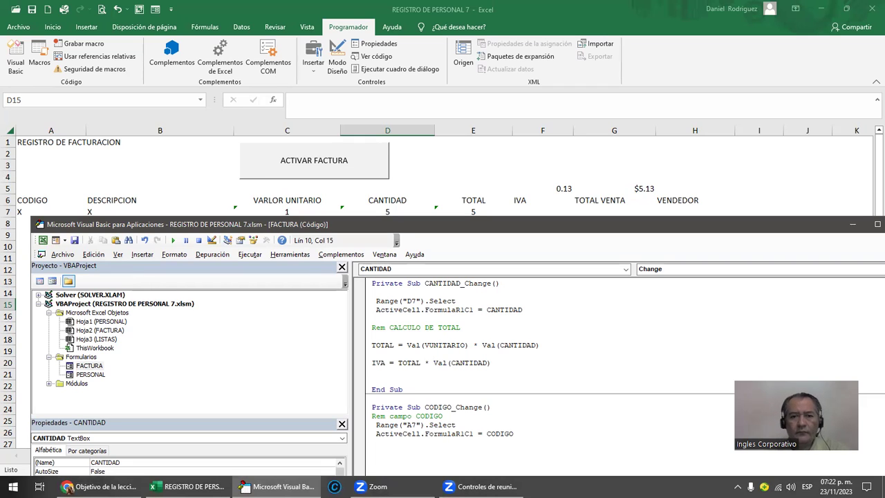
text(0)
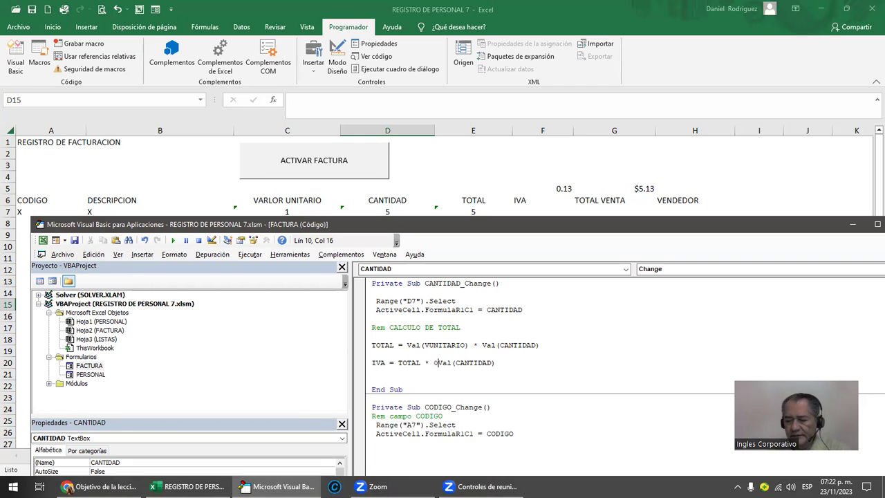
text(.13)
key(Delete)
key(Delete)
key(Delete)
key(Delete)
key(Delete)
key(Delete)
key(Delete)
key(Delete)
key(Delete)
key(Delete)
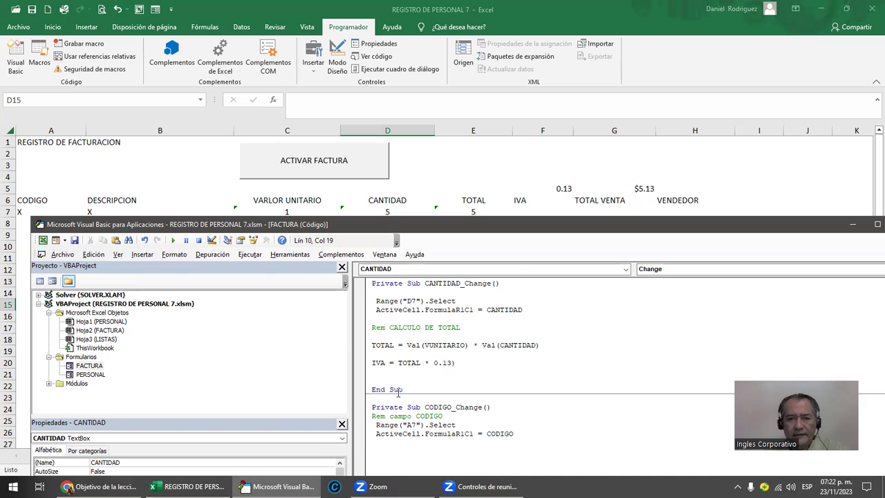
click(375, 378)
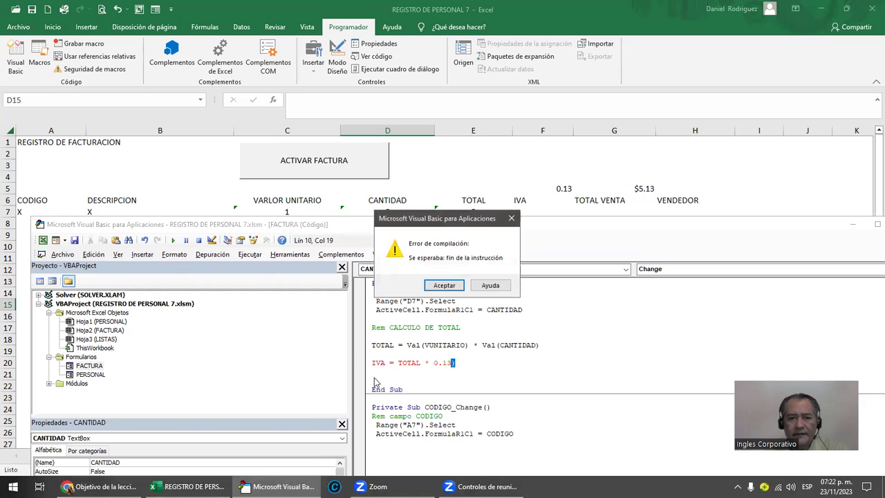
click(470, 372)
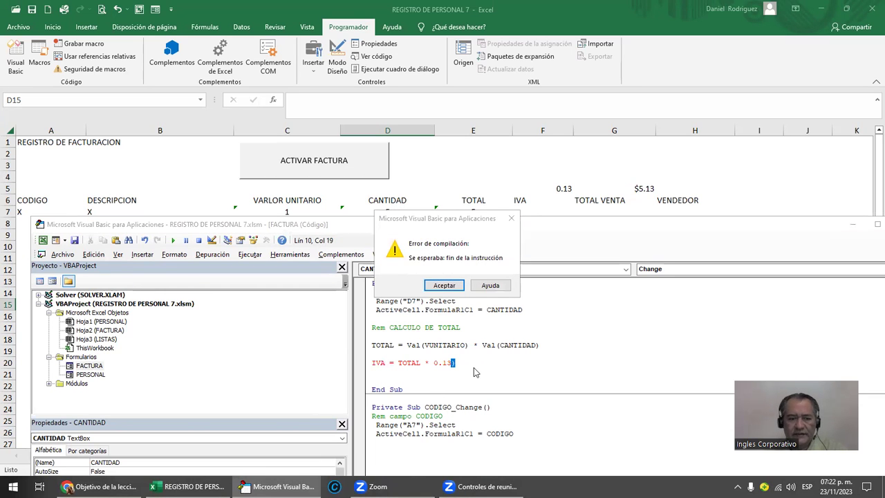
key(Return)
key(BackSpace)
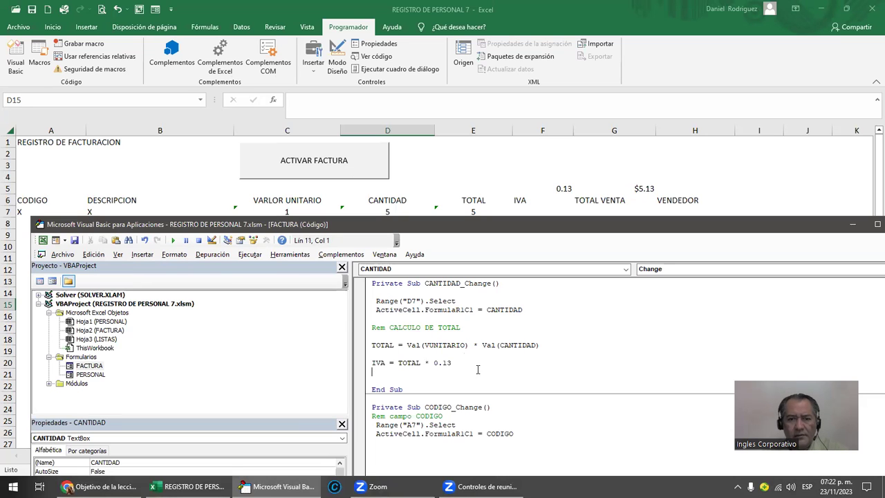
- Run the form, enter unit value and quantity 1, confirm TOTAL 1 and IVA 0,13, then close it
click(173, 240)
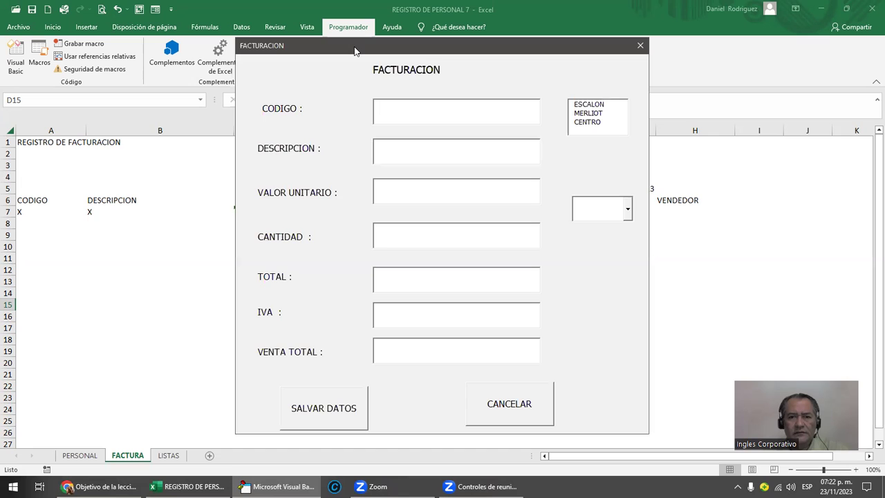
drag(355, 50, 702, 122)
click(741, 236)
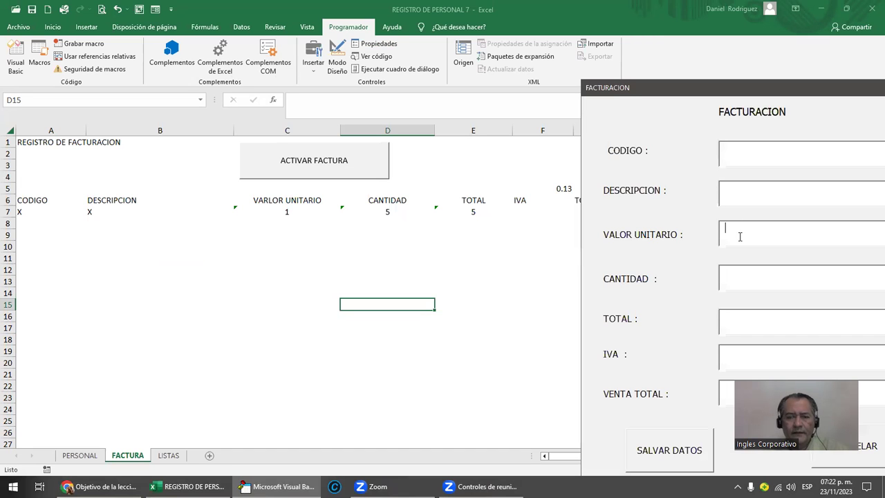
text(1)
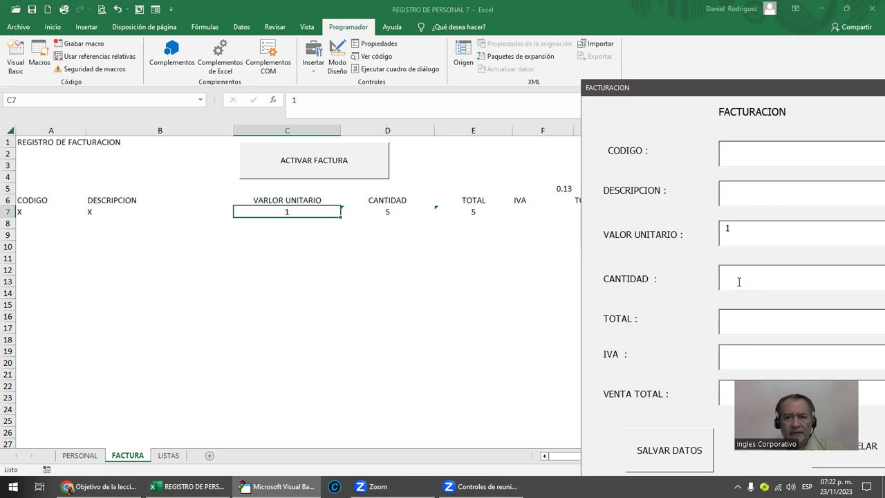
text(2)
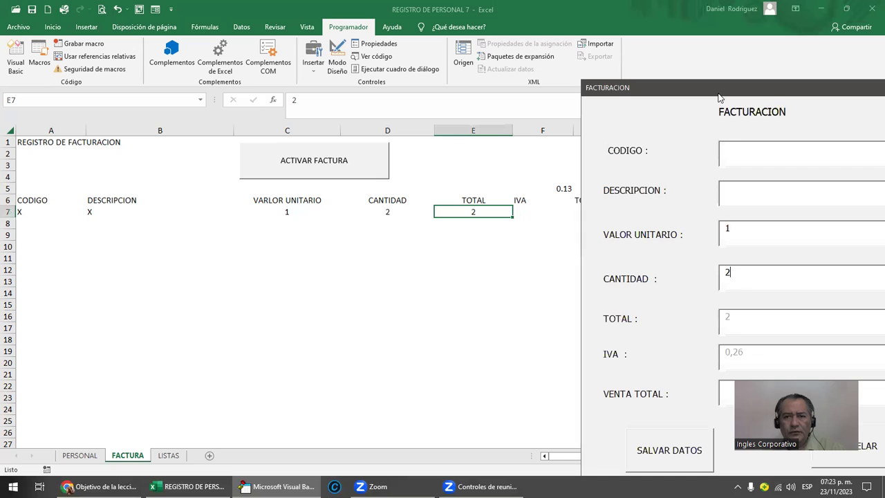
drag(718, 92, 696, 28)
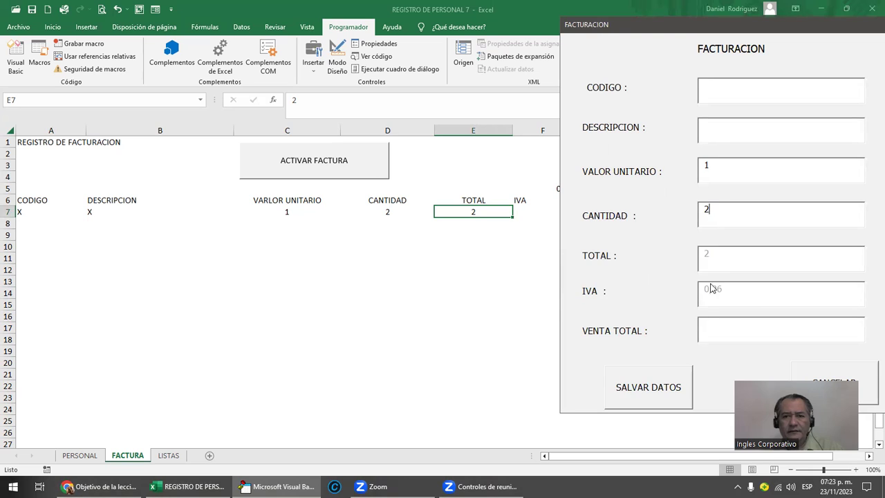
double_click(712, 224)
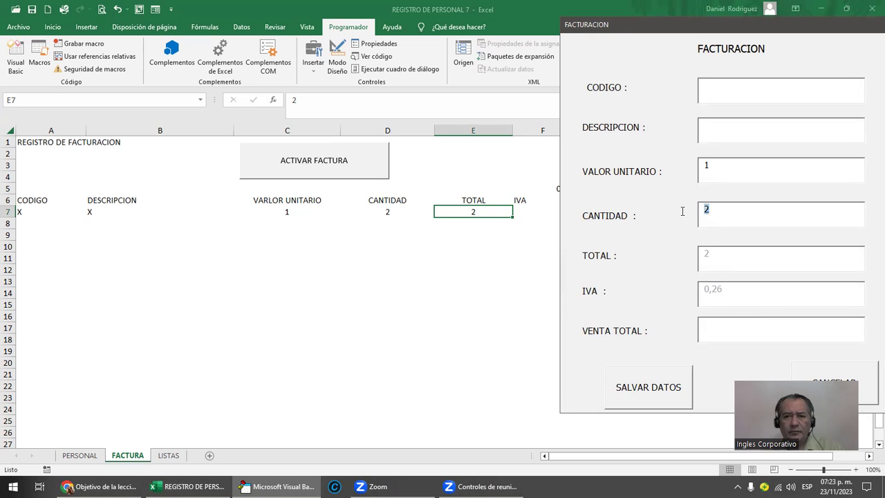
text(1)
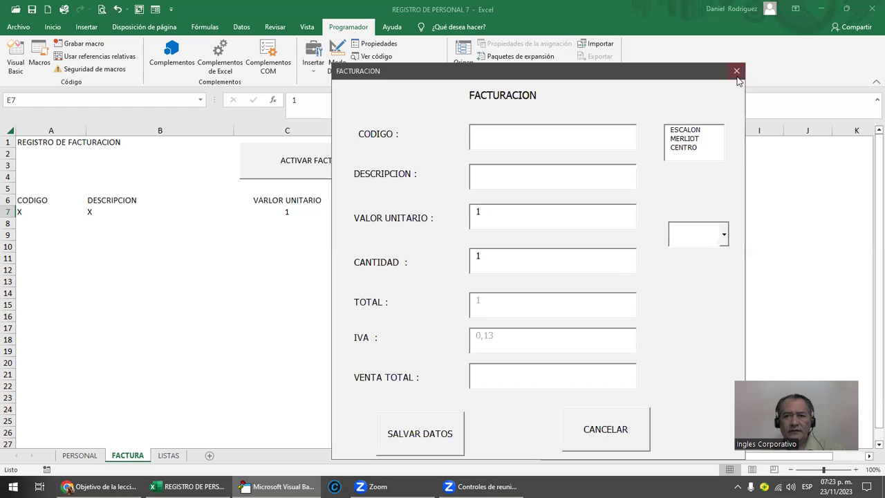
click(741, 70)
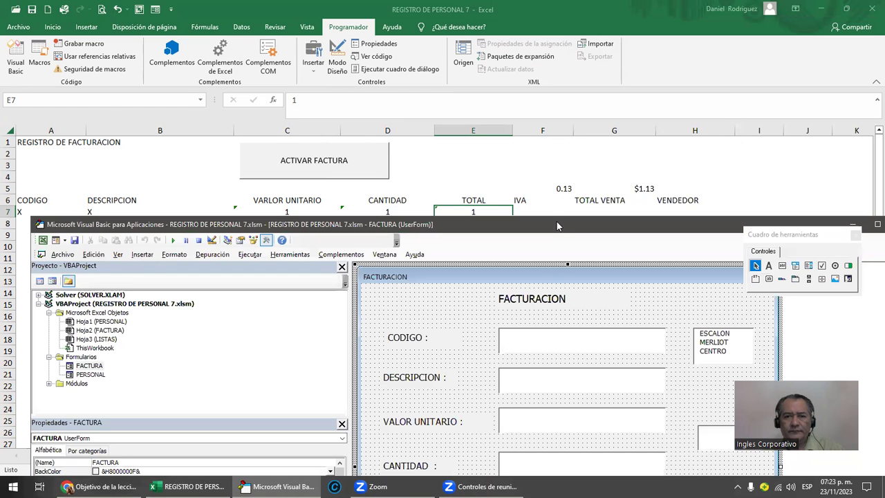
- Maximize the VBA editor and select the CANTIDAD and VALOR UNITARIO textboxes to check their names
double_click(557, 226)
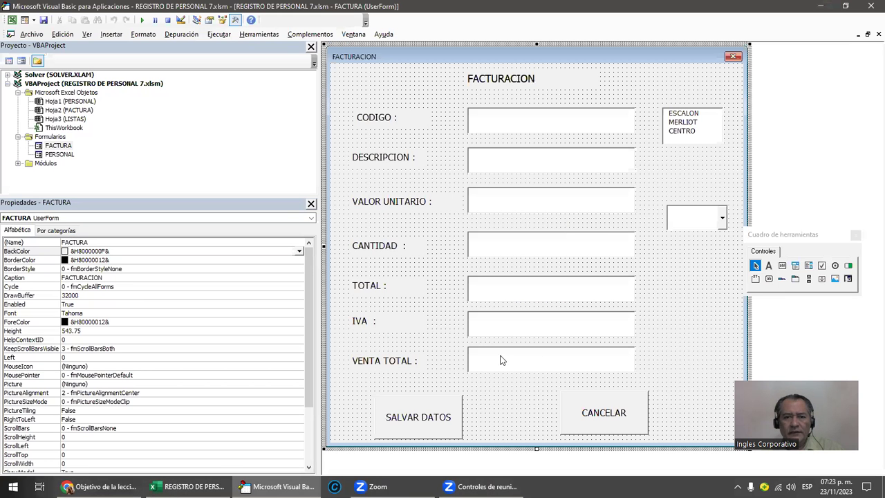
click(485, 245)
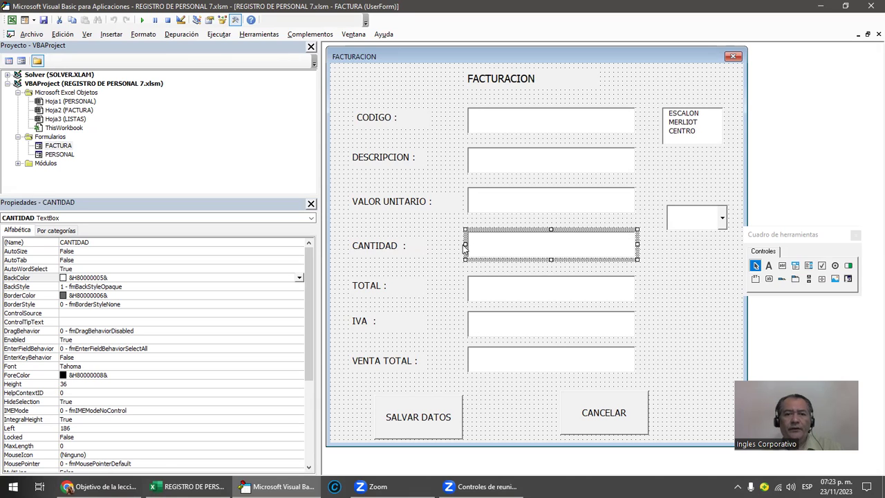
click(481, 211)
click(498, 247)
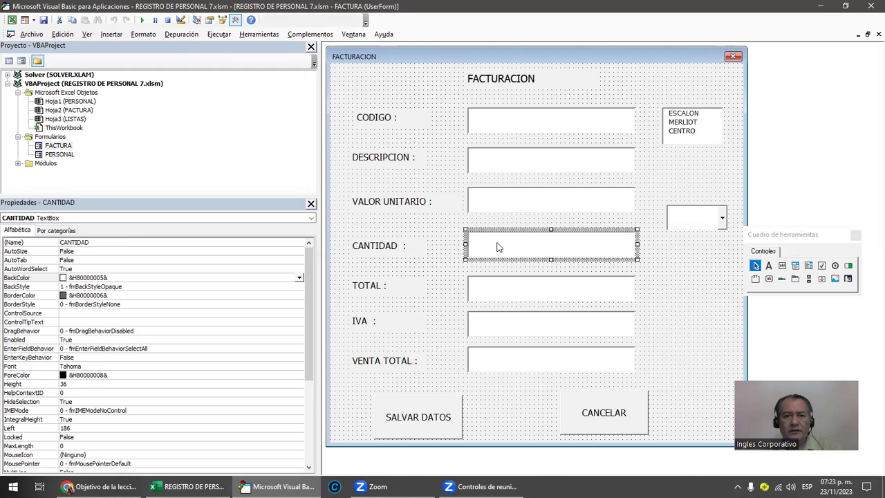
- Open the CANTIDAD_Change code and copy the TOTAL = Val(VUNITARIO) * Val(CANTIDAD) line
double_click(496, 247)
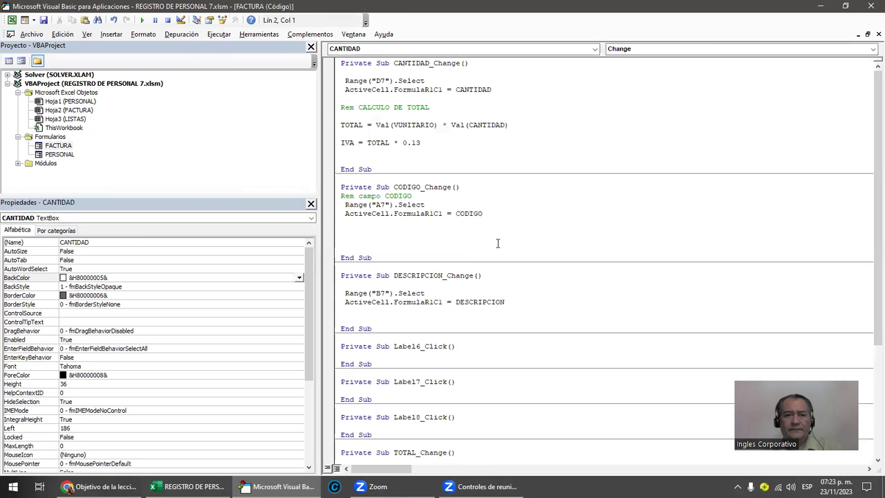
drag(338, 142, 420, 143)
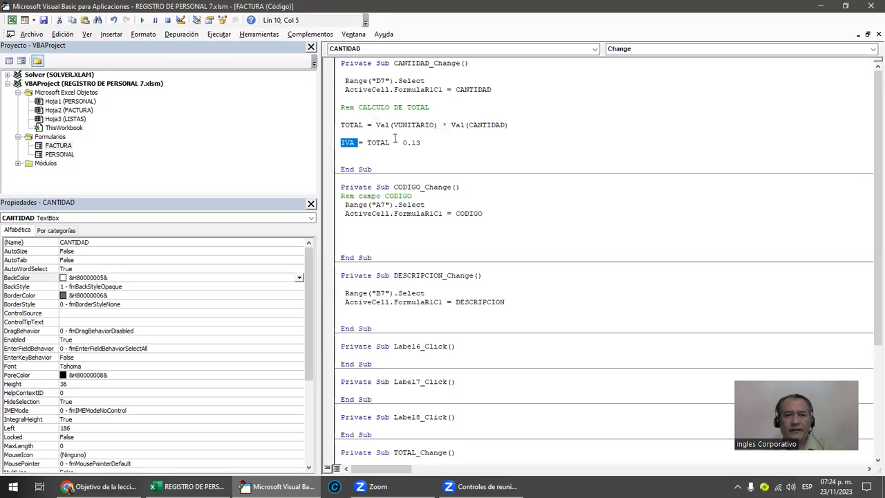
click(341, 125)
shift+click(509, 125)
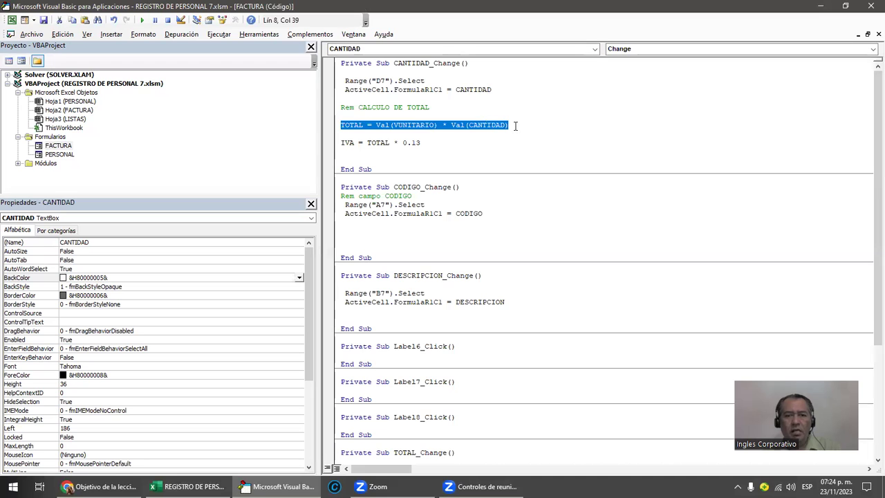
- Paste the TOTAL line below the IVA line and rename its variable to EVNTA TOTAL
click(464, 144)
key(Return)
key(Return)
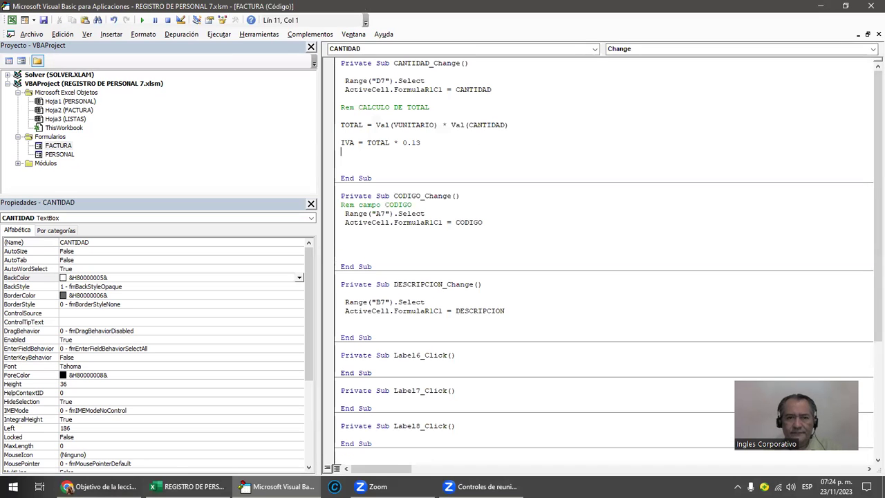
text(TOTAL = Val(VUNITARIO) * Val(CANTIDAD))
click(425, 160)
key(Home)
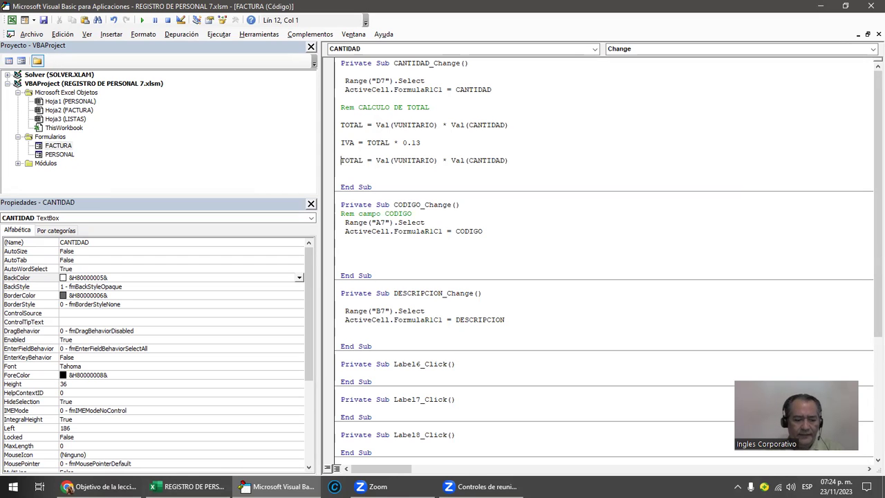
text(EVNTA )
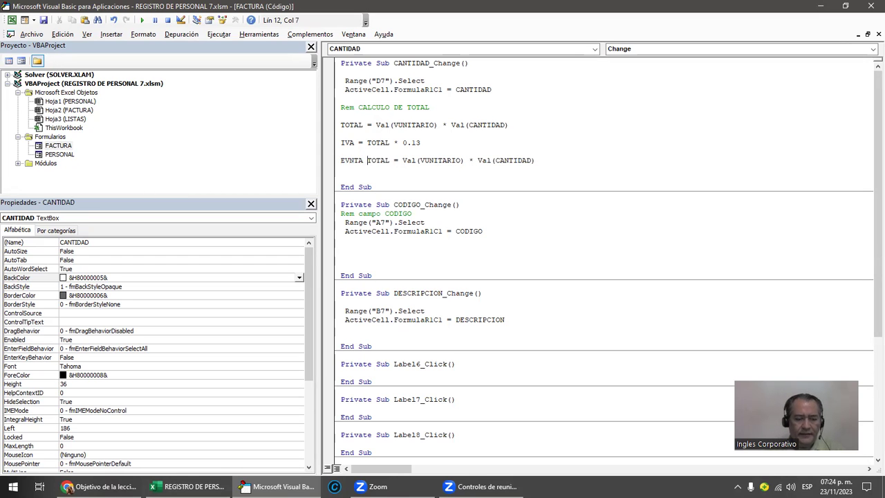
text(TOTA)
key(Delete)
key(Delete)
key(Delete)
text(L)
key(Delete)
key(Delete)
key(Delete)
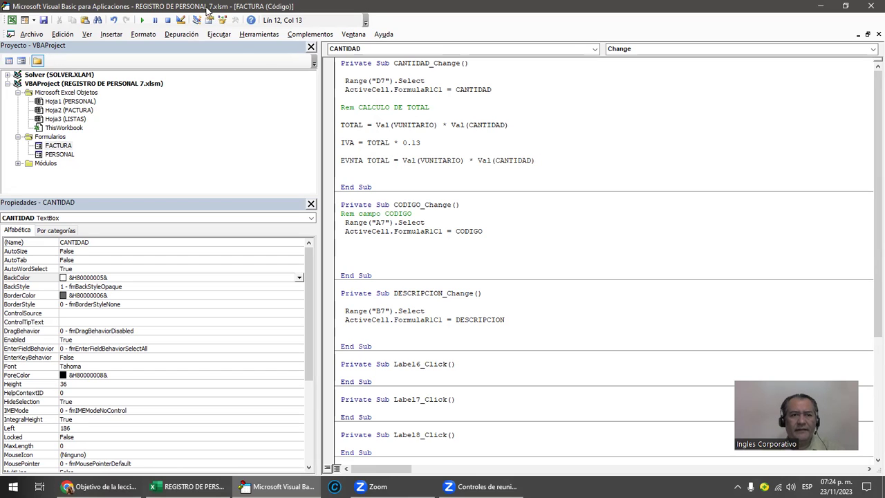
- Minimize Excel and the VBA editor, then open the 'Diseño de formularios' Word guide from the desktop
drag(207, 7, 318, 241)
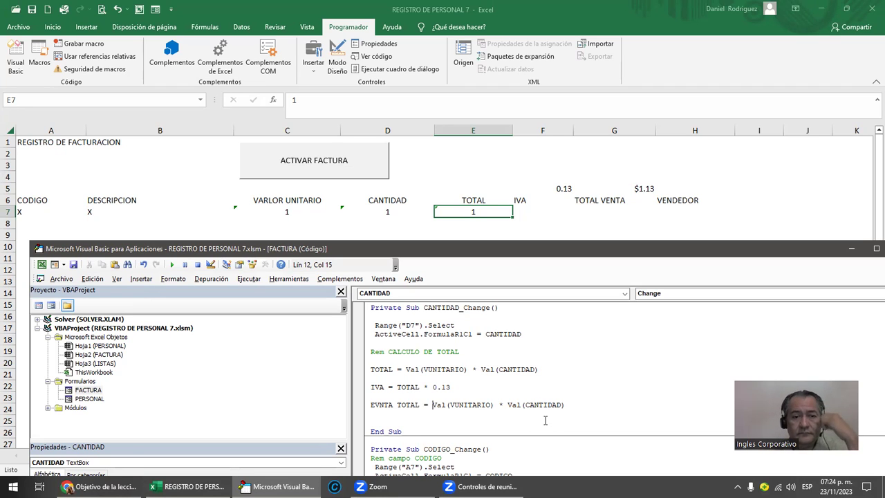
click(821, 9)
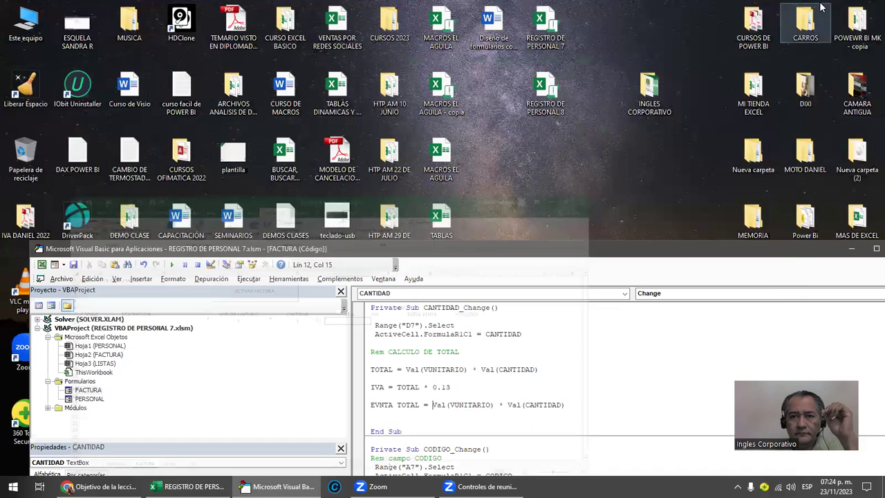
click(851, 248)
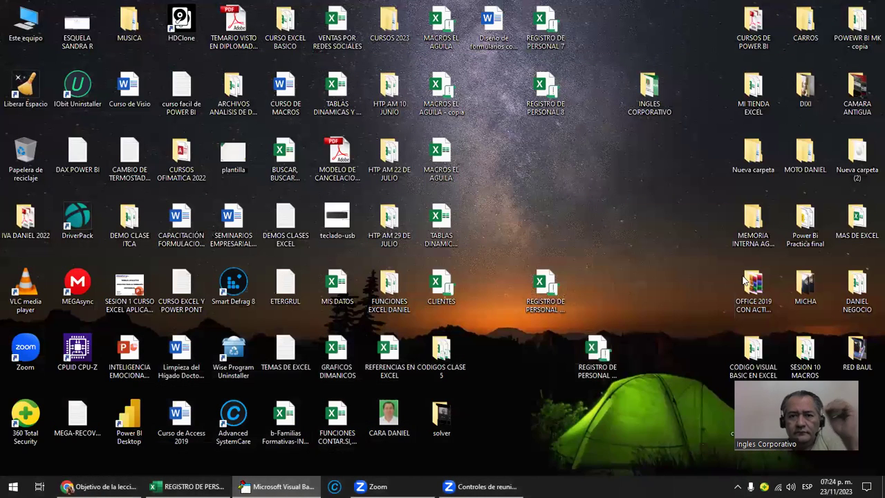
click(511, 58)
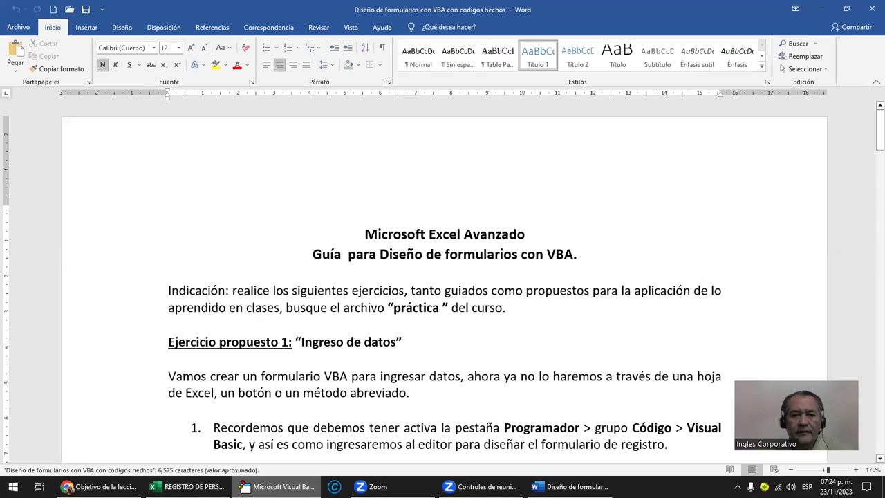
- Maximize the VBA editor, then scroll the Word guide up from its end to the formula section
click(290, 440)
double_click(392, 251)
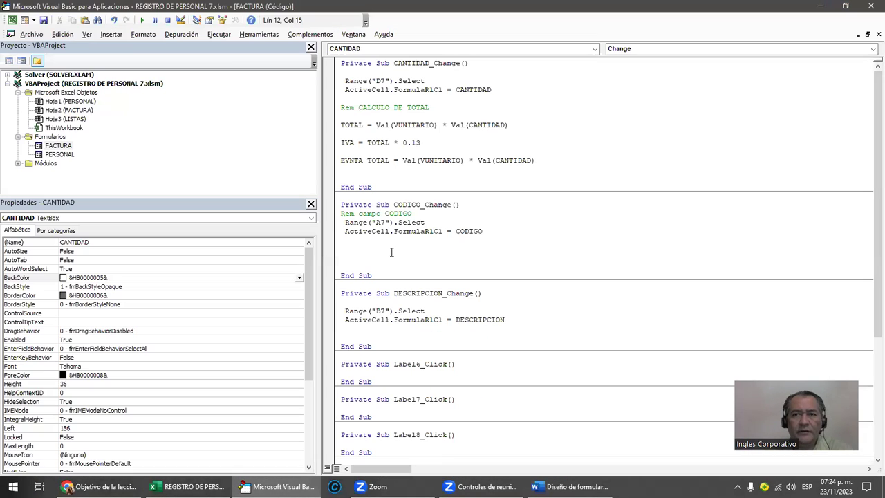
click(567, 486)
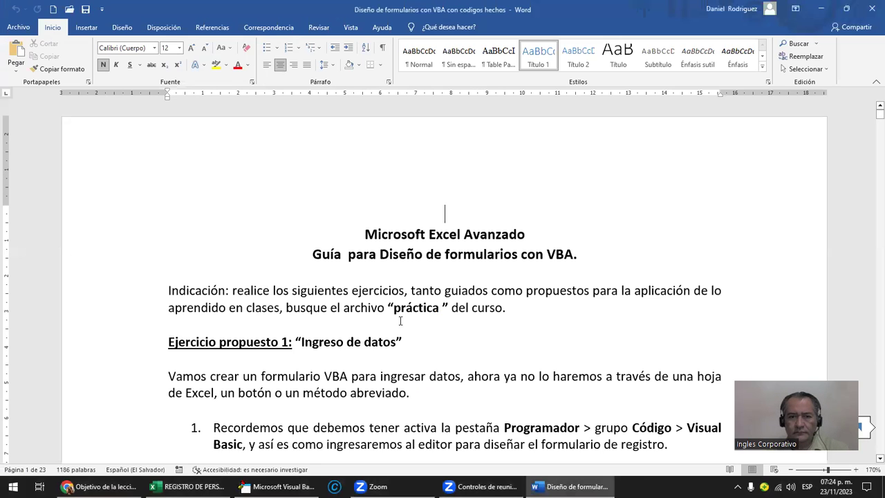
key(ctrl+End)
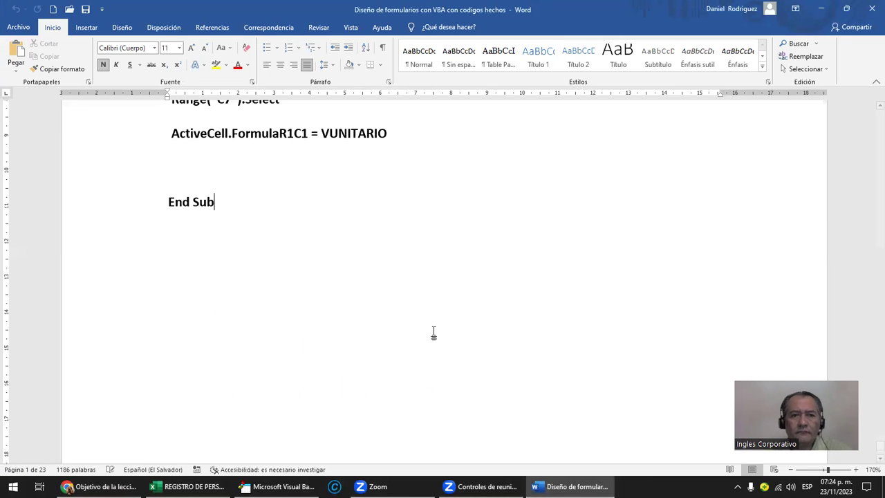
scroll(433, 332, up, 3)
scroll(432, 329, up, 5)
scroll(432, 329, up, 3)
scroll(430, 327, up, 3)
scroll(431, 328, up, 3)
scroll(450, 336, up, 3)
scroll(454, 338, up, 3)
scroll(461, 336, up, 3)
scroll(466, 339, up, 4)
scroll(482, 343, up, 2)
scroll(481, 344, up, 3)
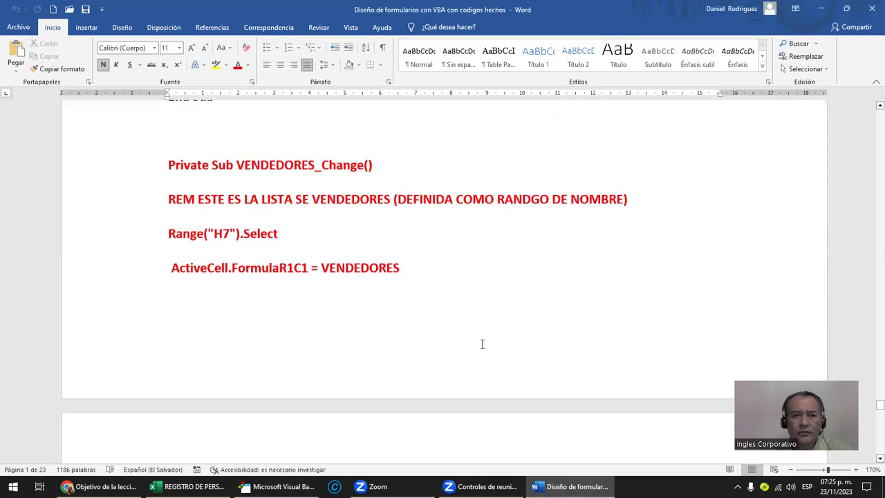
scroll(482, 343, up, 2)
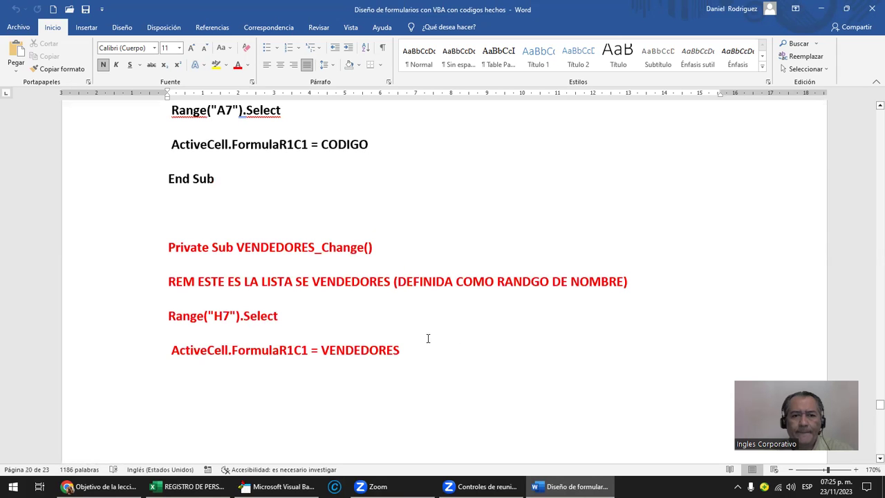
scroll(434, 286, up, 1)
scroll(435, 286, up, 3)
scroll(435, 286, up, 1)
scroll(435, 286, up, 2)
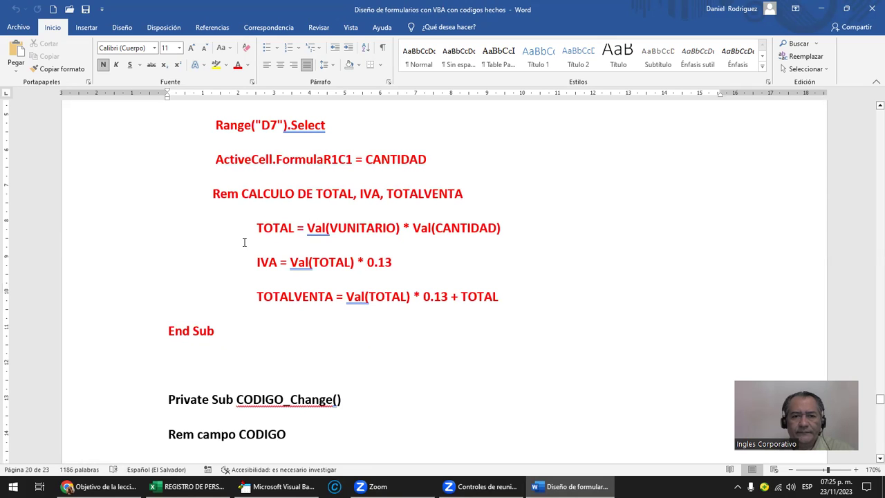
- Select the whole TOTALVENTA formula line in the Word guide and return to the VBA editor
double_click(294, 228)
click(392, 262)
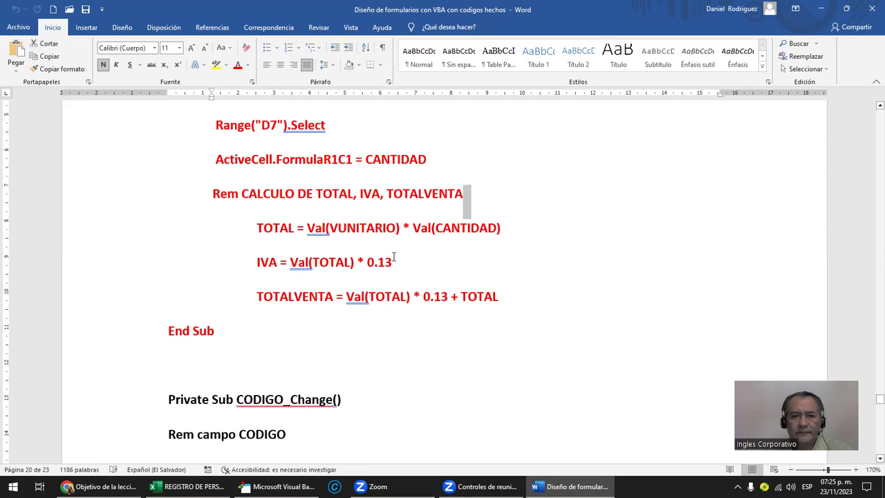
click(318, 297)
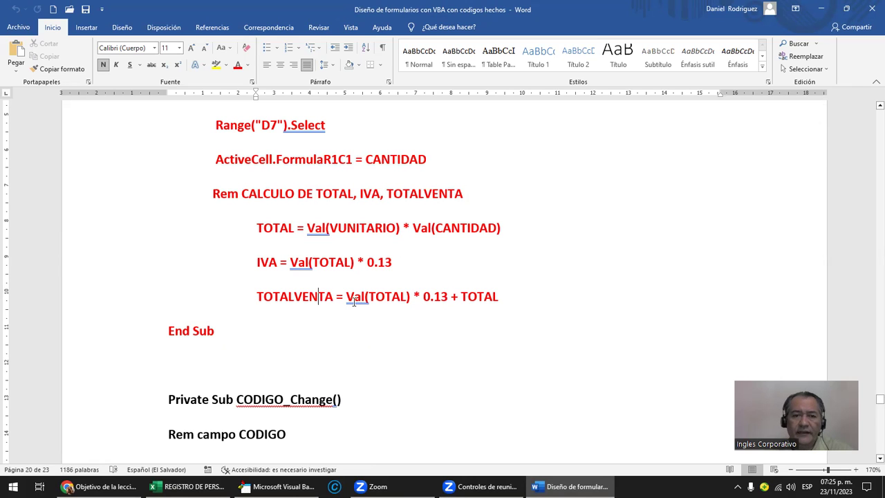
drag(346, 298, 453, 296)
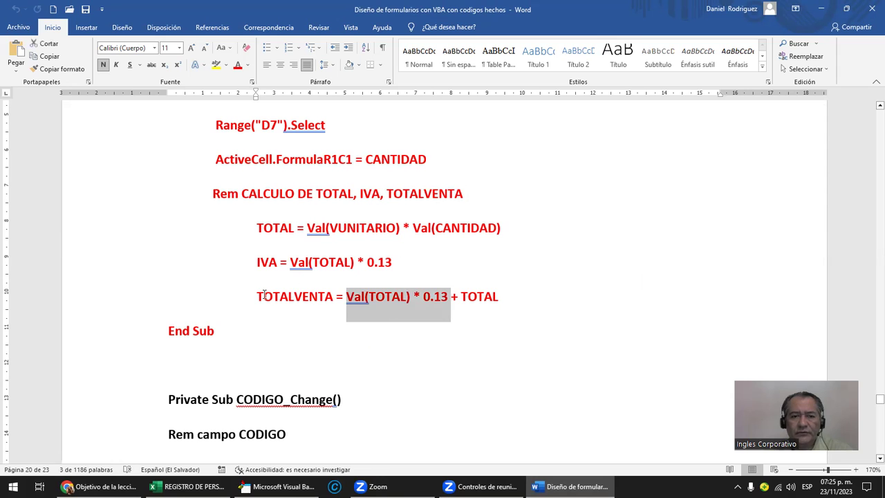
drag(265, 295, 535, 287)
key(ctrl+c)
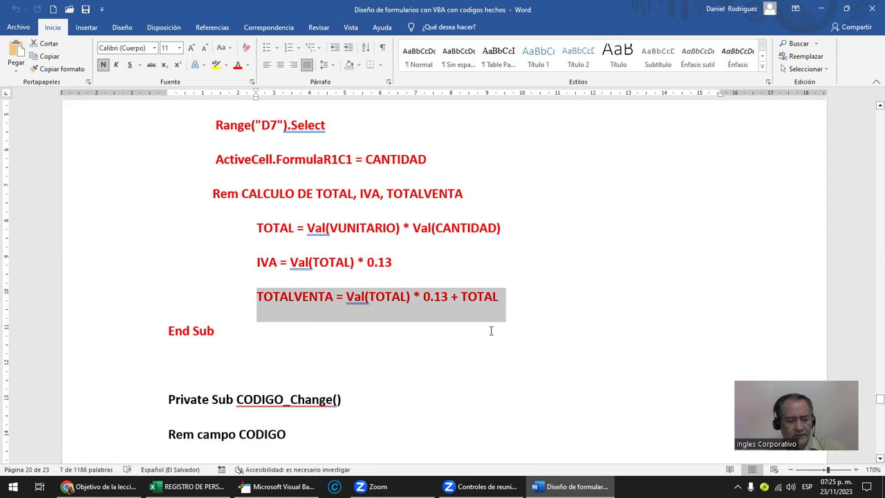
key(alt+Tab)
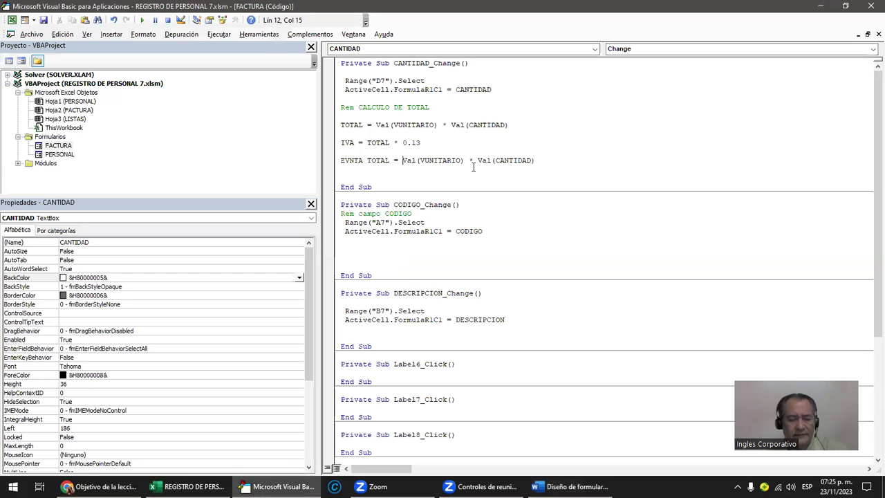
- Paste the TOTALVENTA formula into CANTIDAD_Change and rename the line's variable to VTOTAL
key(ctrl+v)
key(Delete)
key(Delete)
key(Delete)
key(Delete)
key(Delete)
key(Delete)
key(Delete)
key(Delete)
key(Delete)
key(Delete)
key(Delete)
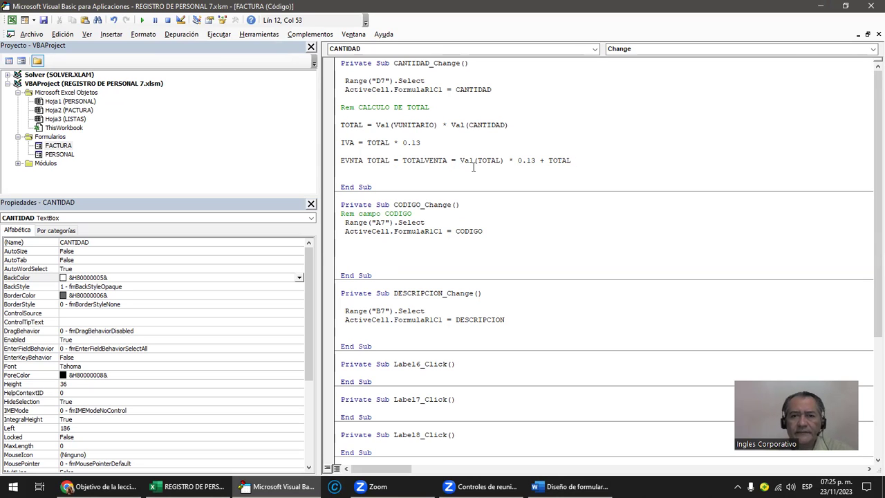
click(344, 160)
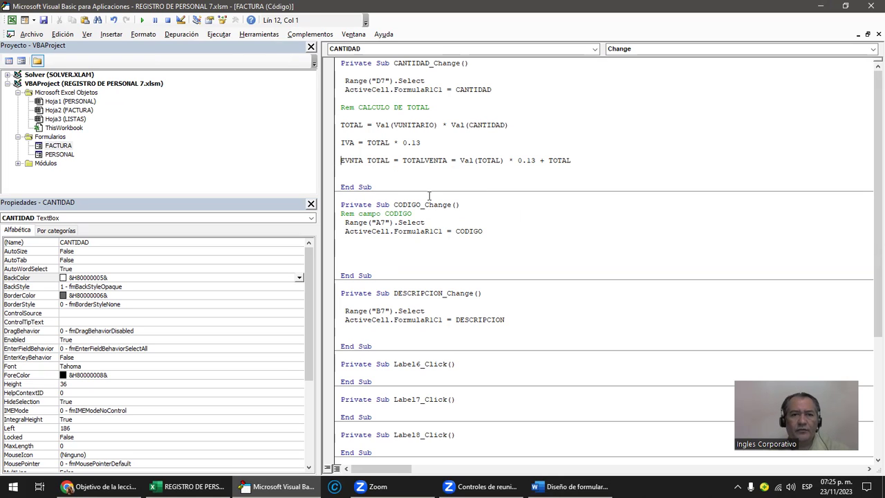
text(V)
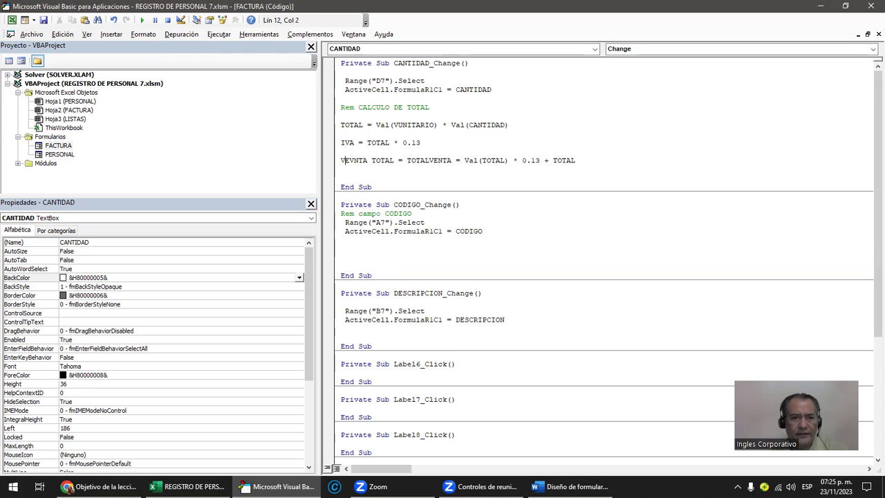
key(Delete)
key(Delete)
key(Delete)
key(Delete)
key(Delete)
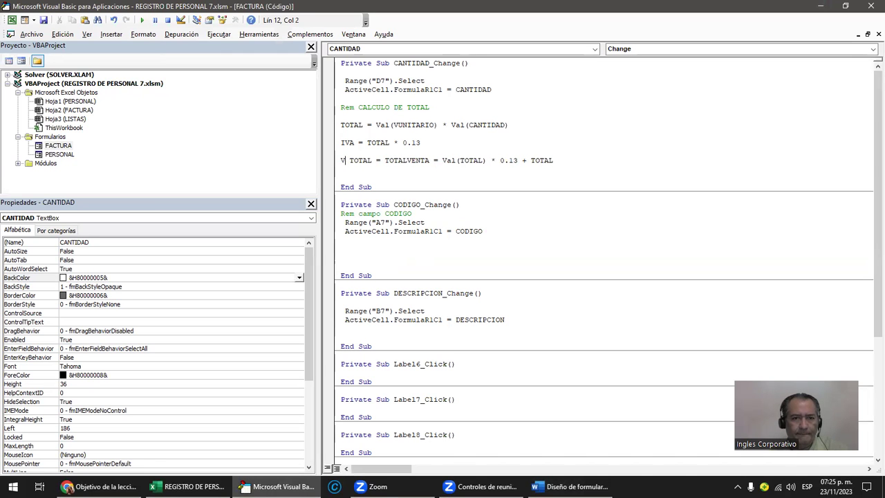
text(TOTAL)
key(Delete)
key(Delete)
key(Delete)
key(Delete)
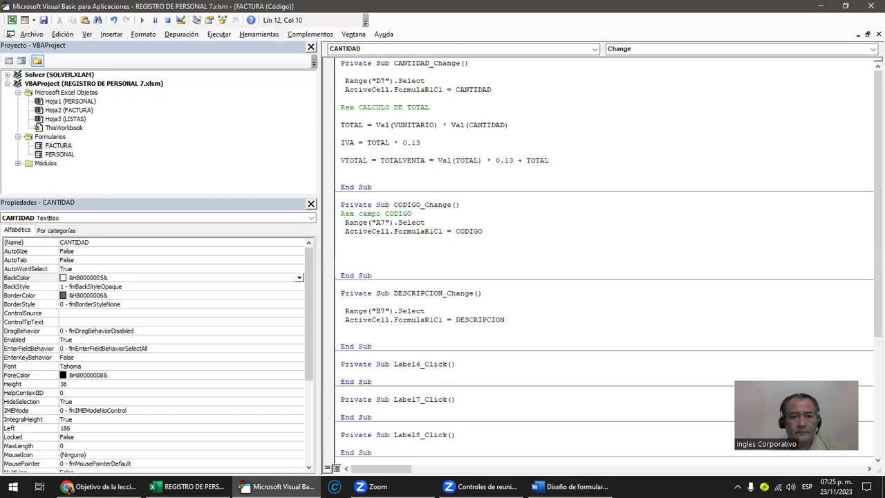
- Check the Word guide, finish the line as VTOTAL = Val(TOTAL) * 0.13 + TOTAL, and run the form
click(570, 486)
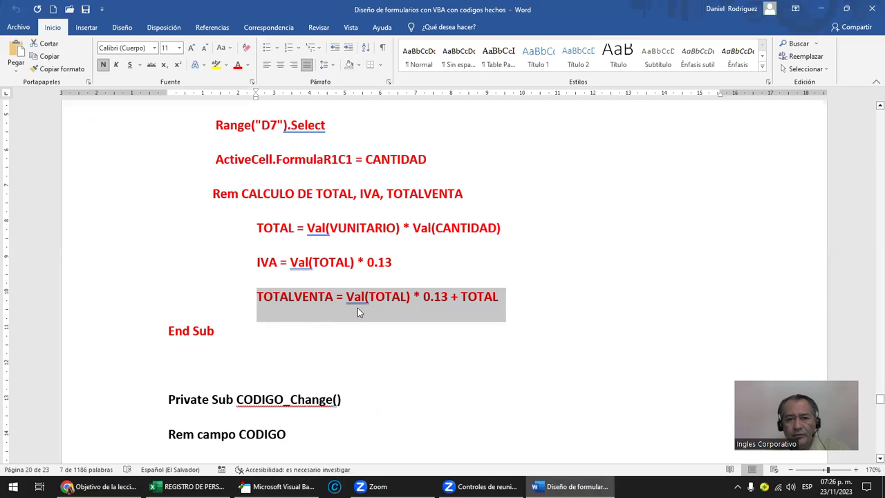
click(819, 10)
key(Delete)
key(Delete)
key(Delete)
key(Delete)
key(Delete)
key(Delete)
key(Delete)
key(Delete)
key(Delete)
key(Delete)
key(Delete)
key(Delete)
drag(371, 163, 334, 166)
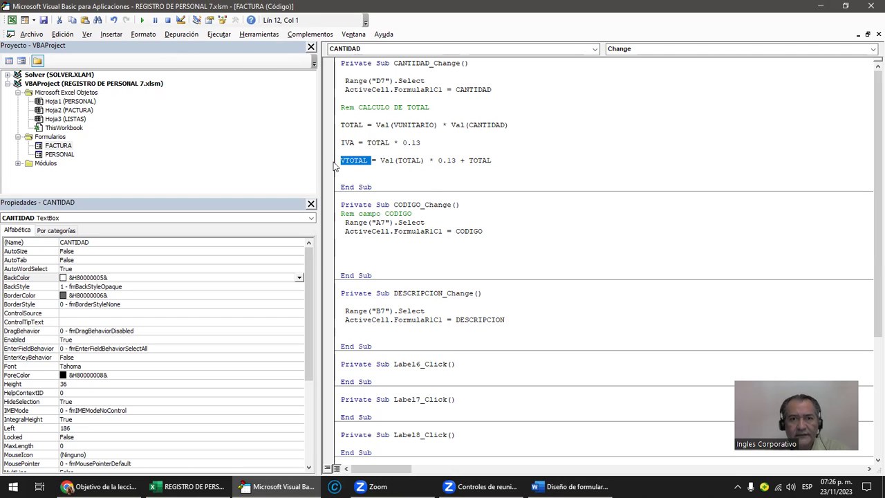
click(395, 161)
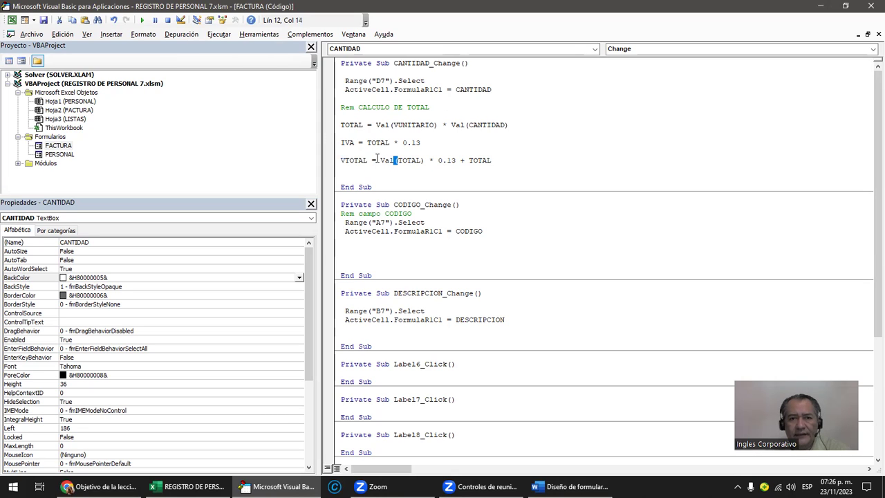
mouse_move(380, 161)
mouse_down()
mouse_move(429, 159)
mouse_move(378, 161)
mouse_up()
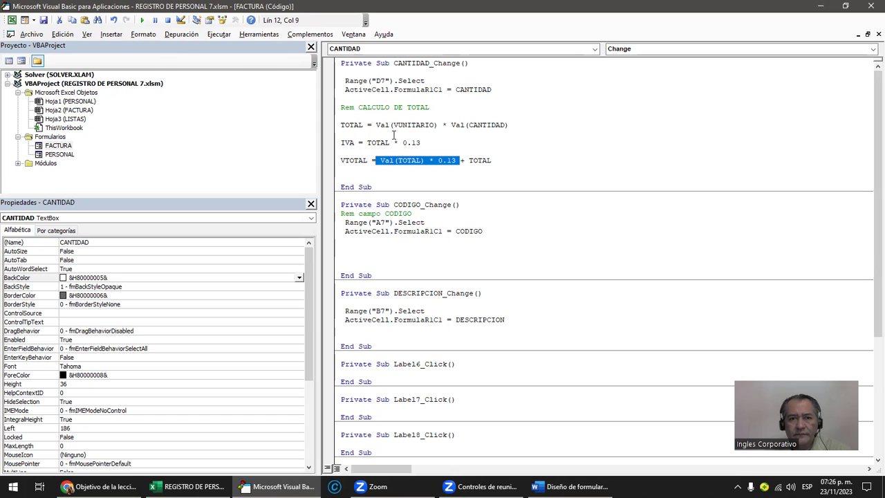
click(488, 160)
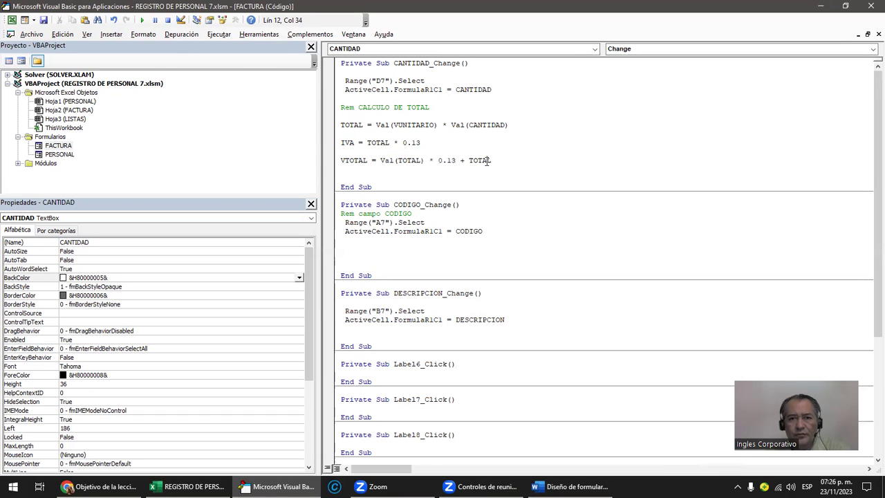
click(142, 20)
- Enter unit value 10 and quantity 2 in the running form, yielding TOTAL 20, IVA 2,6, VENTA TOTAL 22,6
click(387, 201)
text(1)
click(400, 242)
text(1)
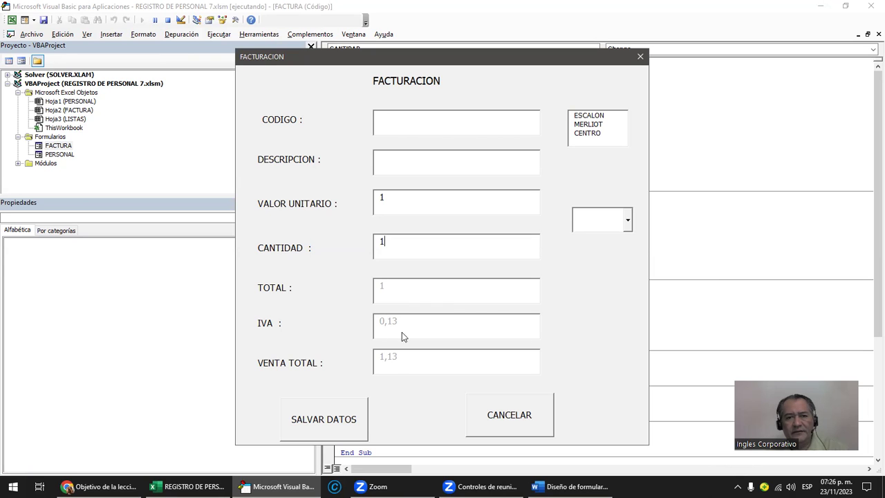
drag(385, 243, 358, 246)
click(382, 198)
text(10)
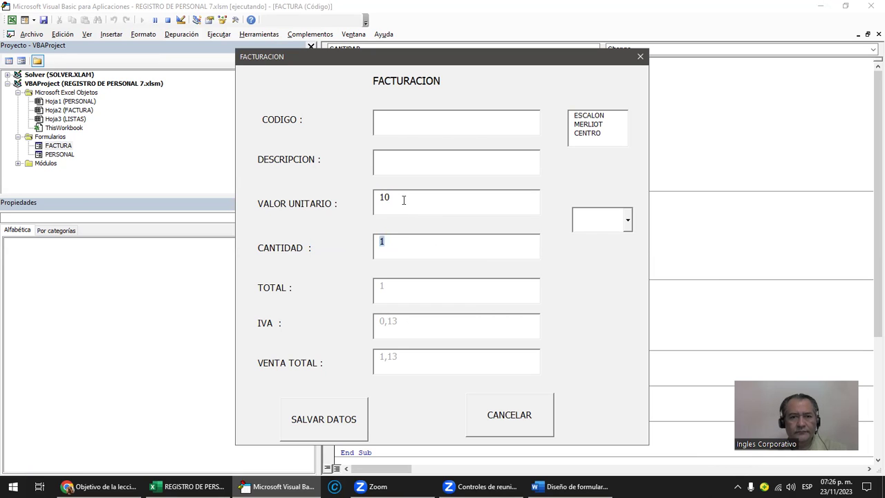
key(Tab)
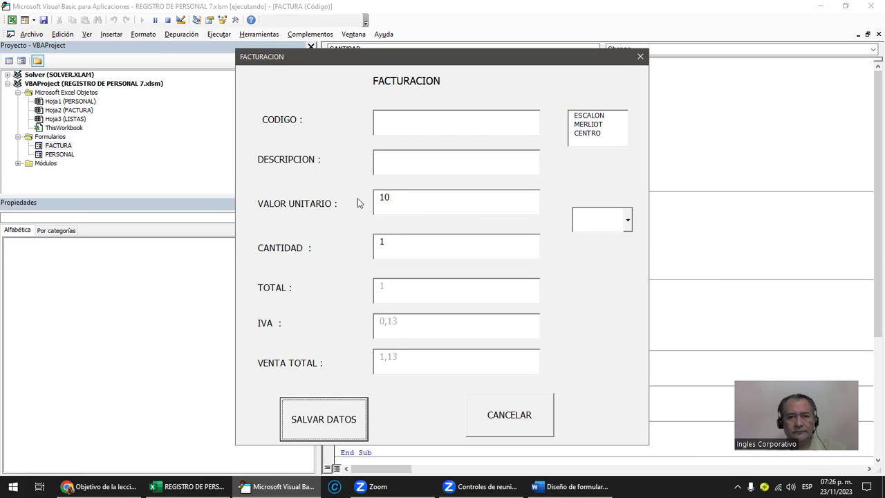
double_click(391, 247)
text(2)
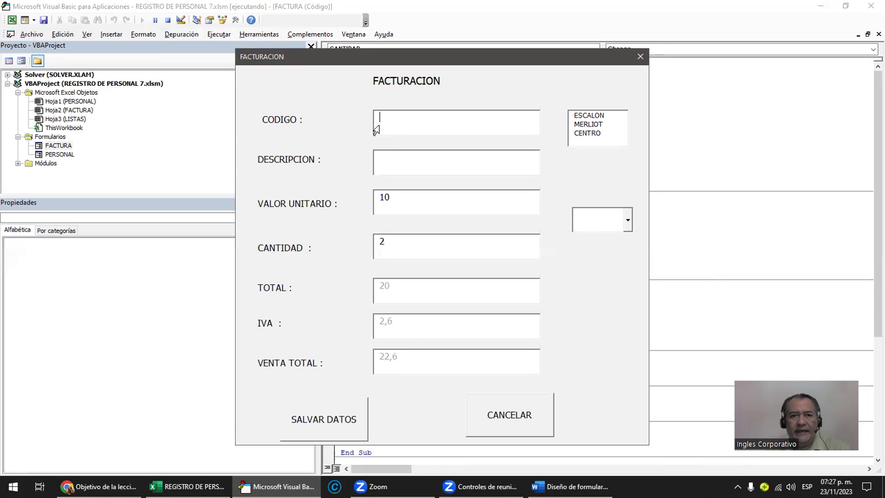
click(383, 166)
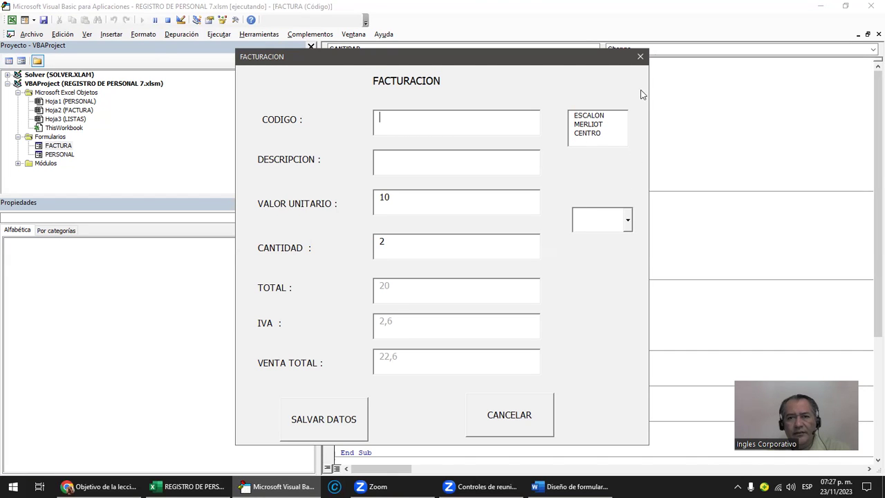
- Close the running form and make the SUCURSALES list and VENDEDORES dropdown taller
click(640, 58)
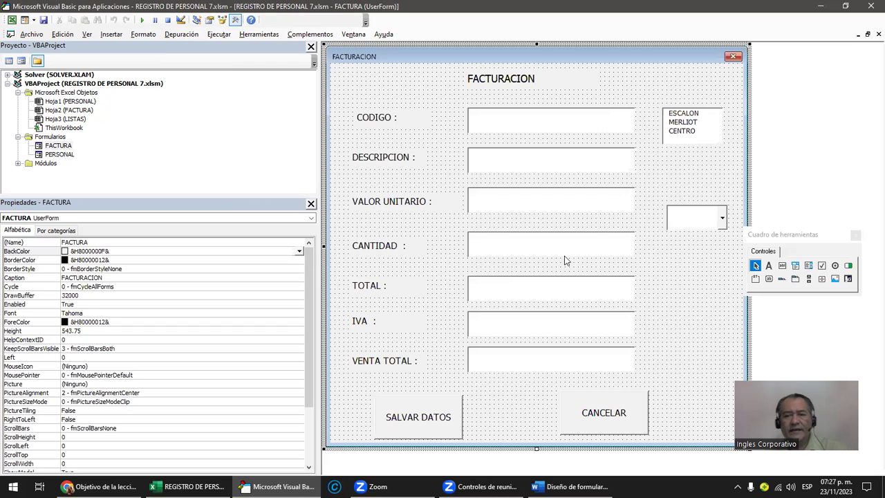
click(692, 145)
drag(693, 146, 708, 186)
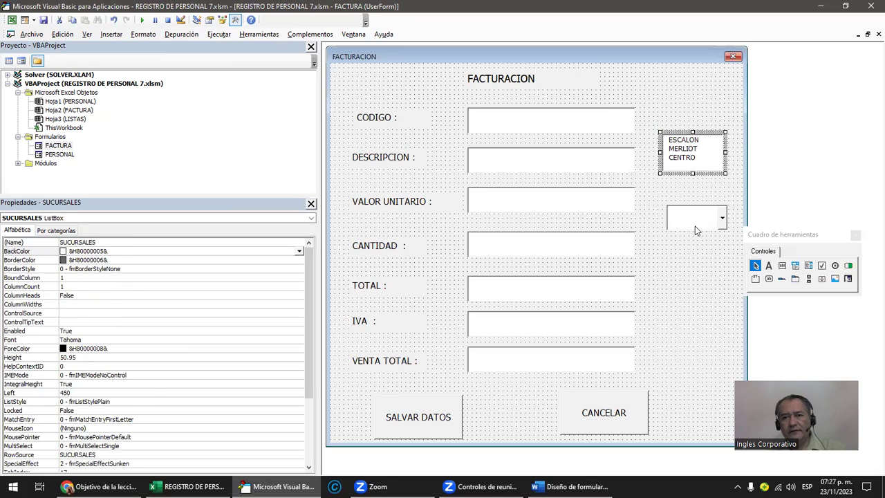
click(696, 228)
drag(696, 233, 699, 289)
- Copy the VENTA TOTAL label and place it above the branch list captioned SUCURSAL
click(364, 325)
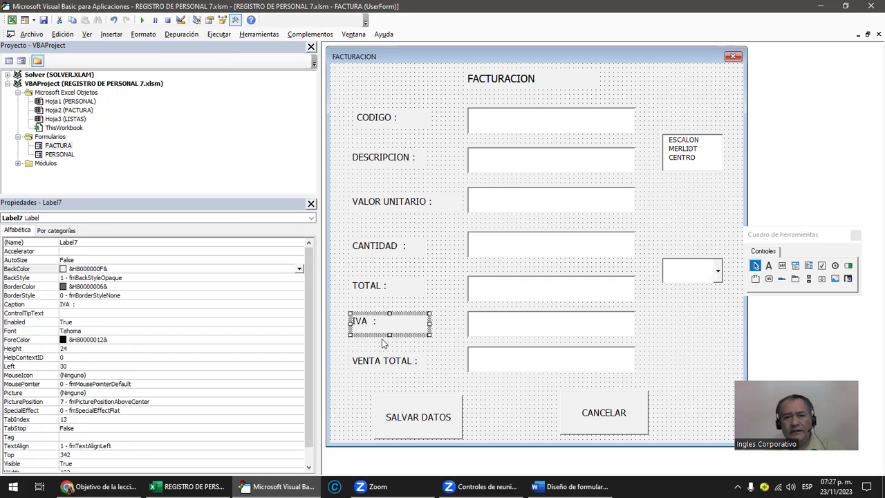
click(387, 367)
click(401, 378)
click(409, 372)
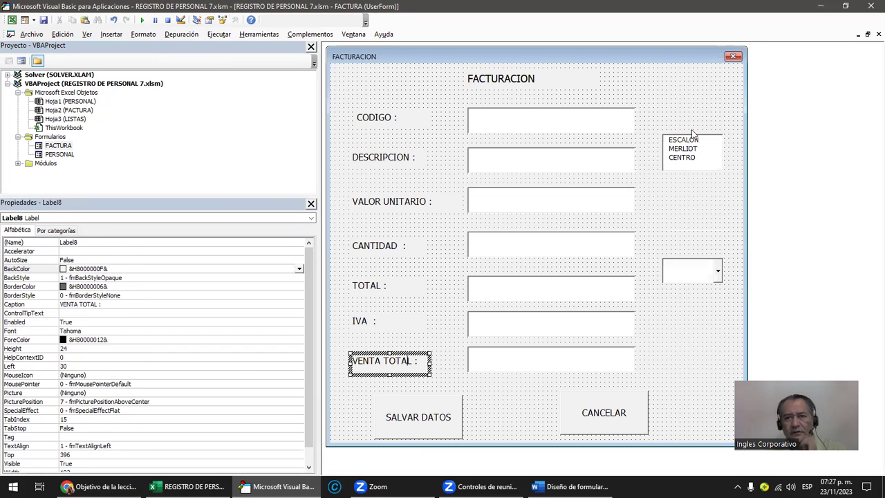
click(677, 107)
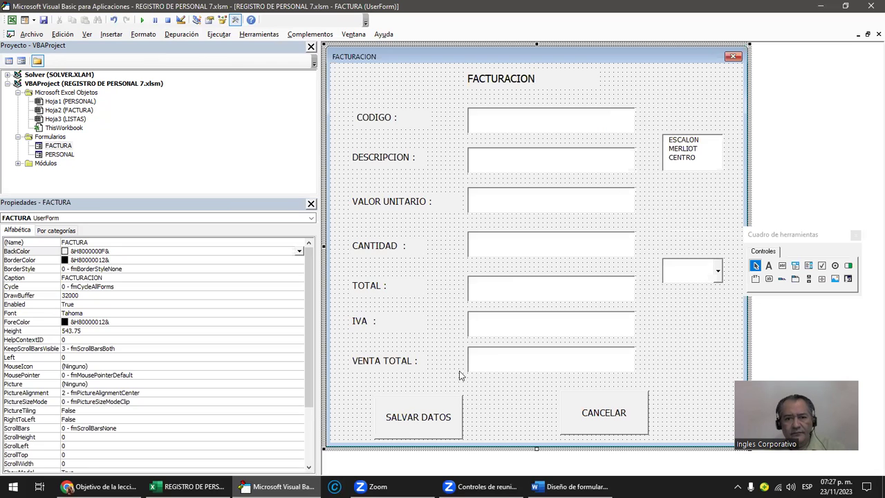
click(399, 372)
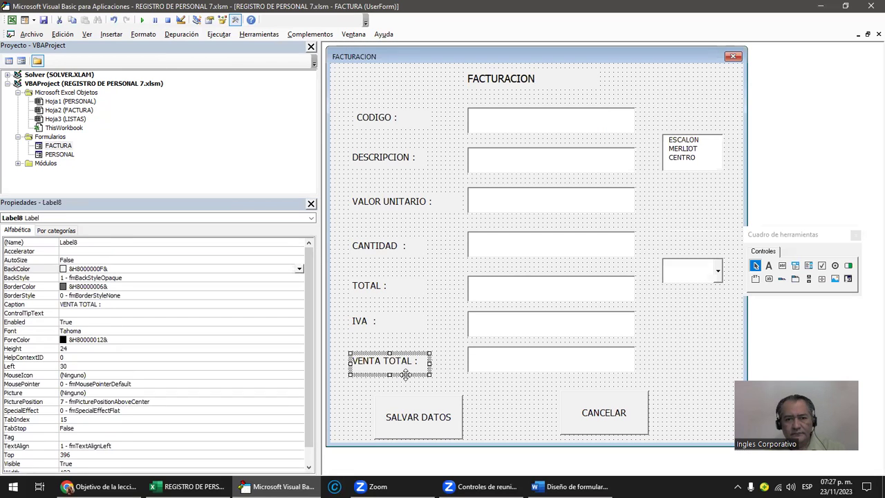
click(701, 93)
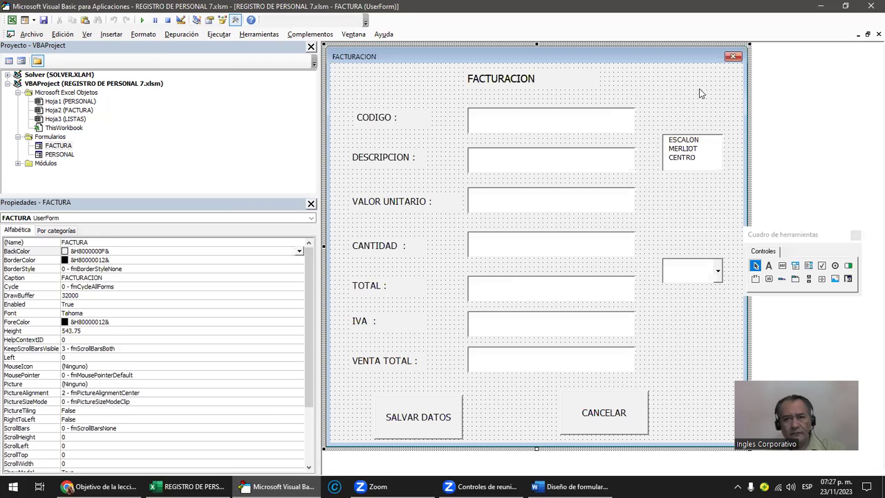
key(ctrl+v)
mouse_move(553, 250)
mouse_down()
mouse_move(684, 100)
mouse_move(703, 94)
mouse_up()
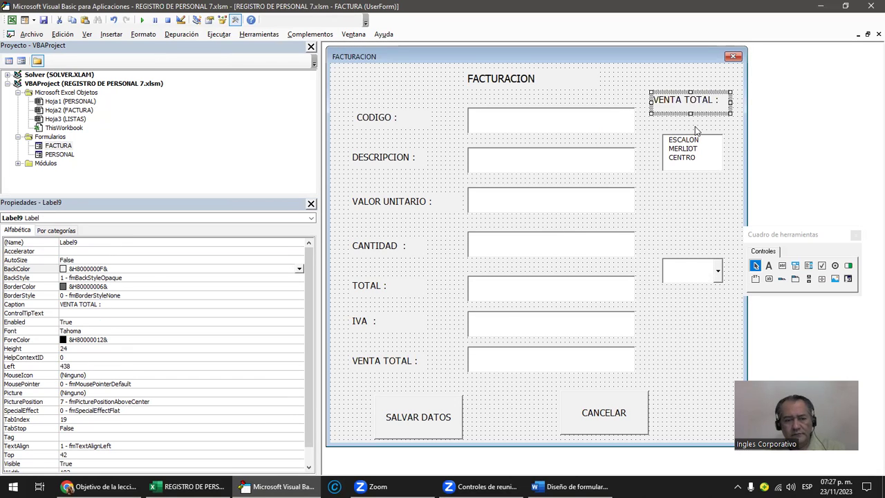
click(662, 102)
key(Delete)
key(Delete)
key(Delete)
key(Delete)
key(Delete)
key(Delete)
key(Delete)
key(Delete)
text(SUC)
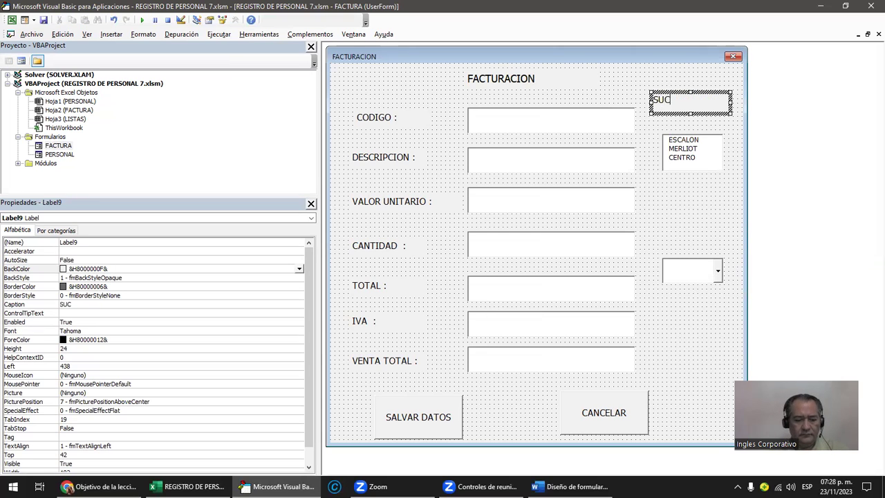
text(URSAL)
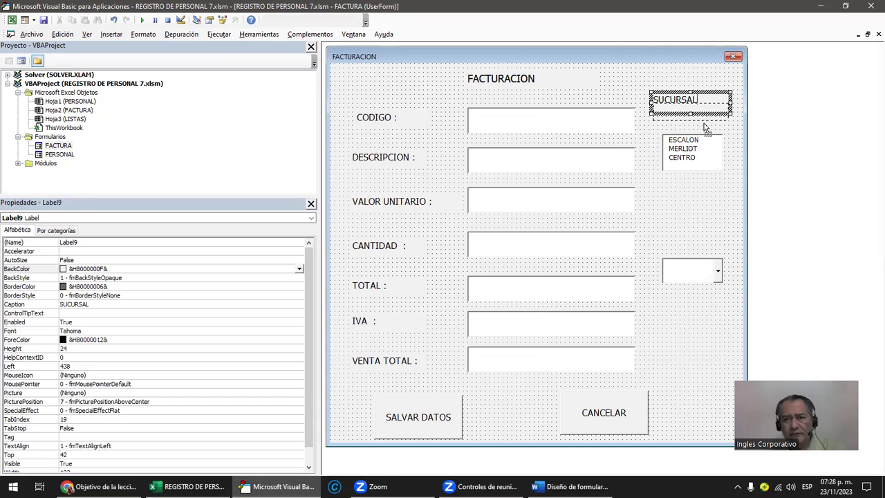
drag(705, 128, 704, 122)
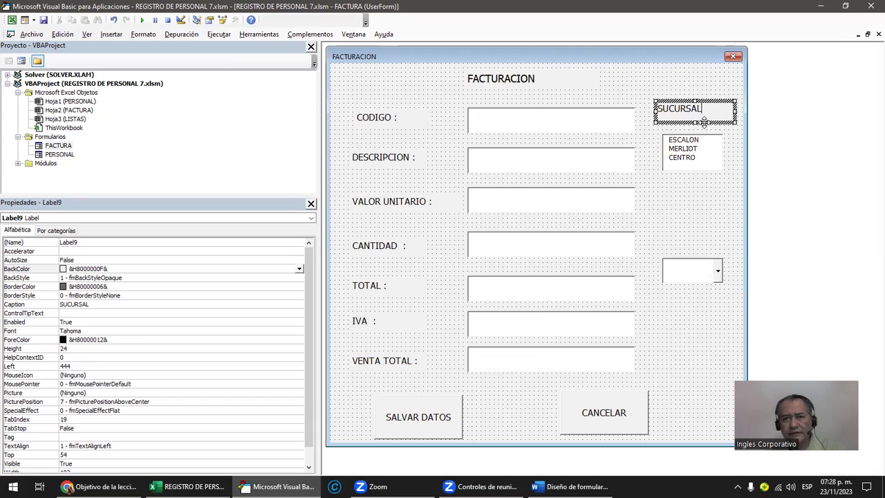
- Paste another copy of the label above the drop-down list and caption it VENDEDOR
click(693, 238)
key(ctrl+v)
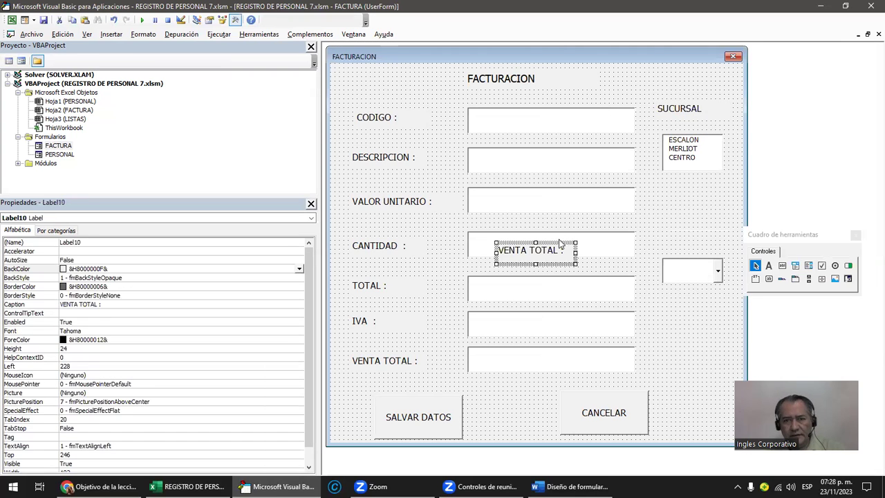
drag(558, 247, 710, 236)
click(662, 239)
double_click(662, 239)
text(VENDEDOR)
key(Delete)
key(Delete)
key(Delete)
key(Delete)
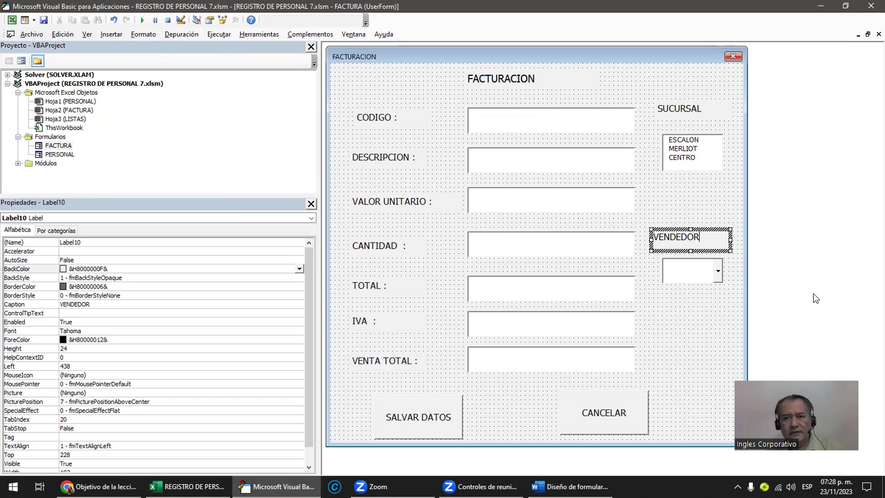
click(687, 319)
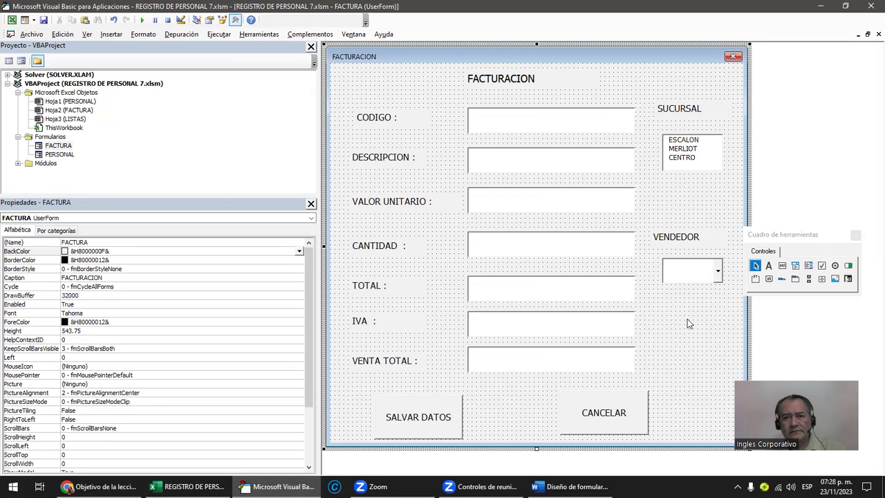
click(142, 20)
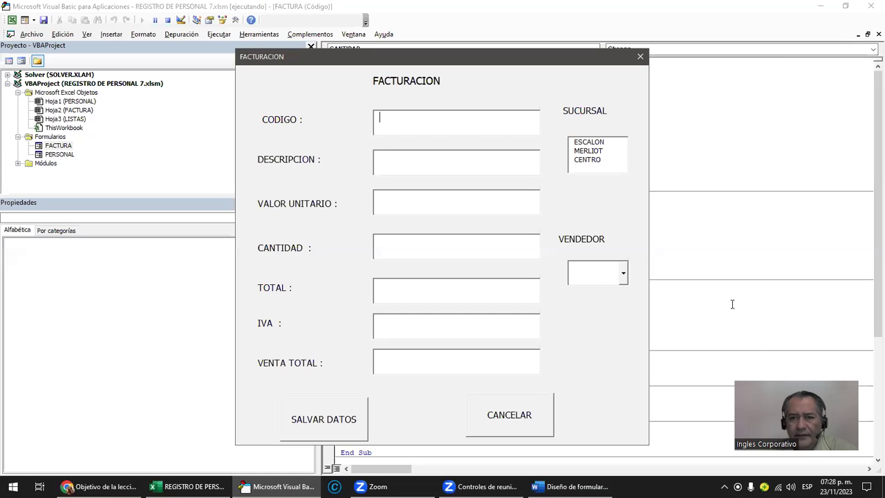
click(640, 57)
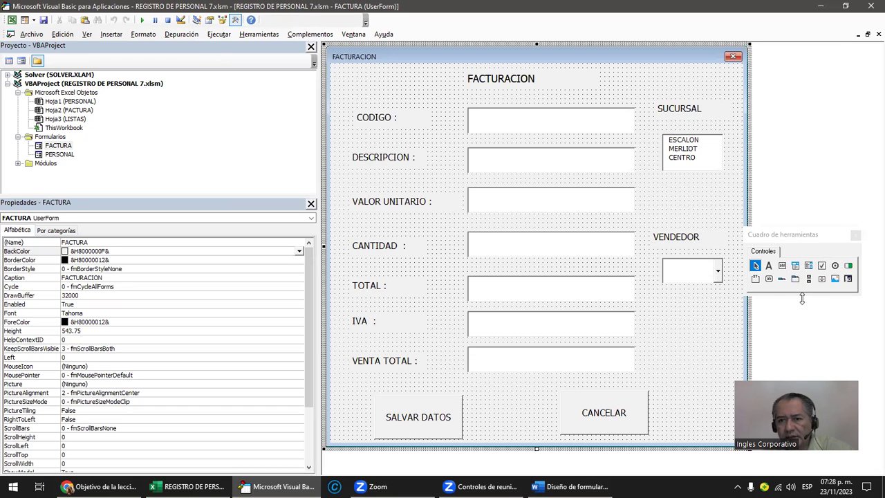
click(753, 286)
mouse_move(649, 101)
mouse_down()
mouse_move(678, 176)
mouse_move(739, 188)
mouse_up()
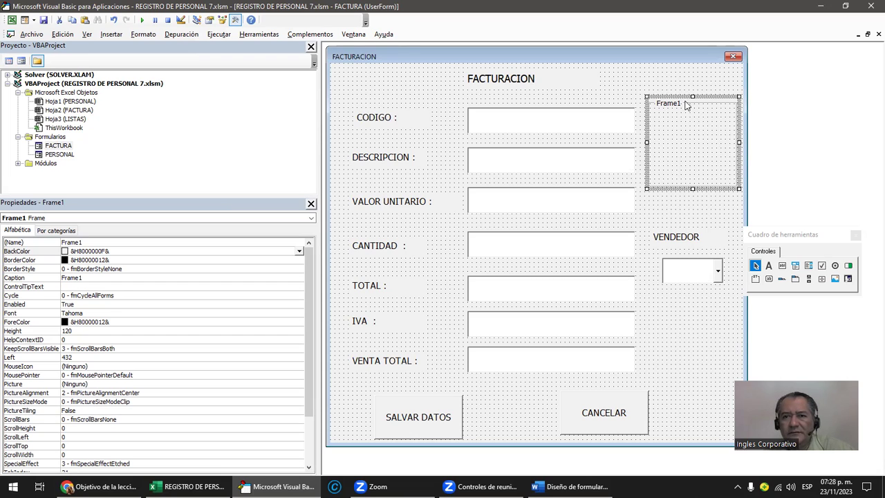
click(641, 104)
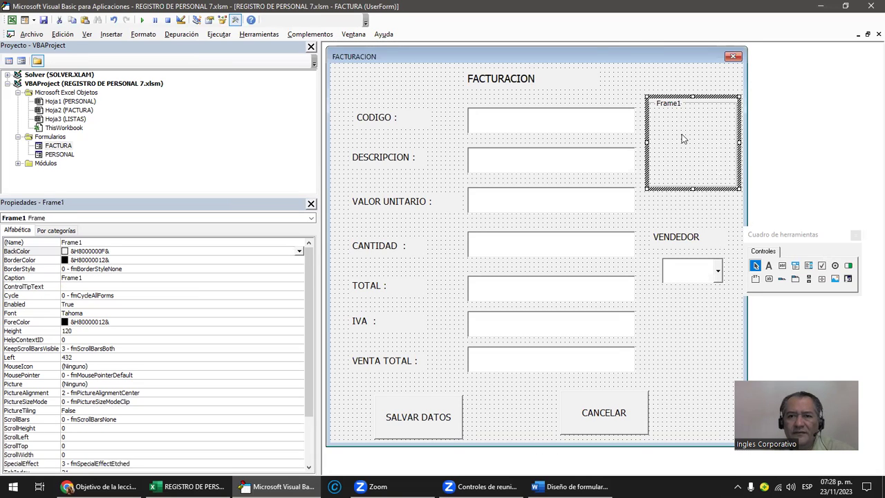
double_click(676, 131)
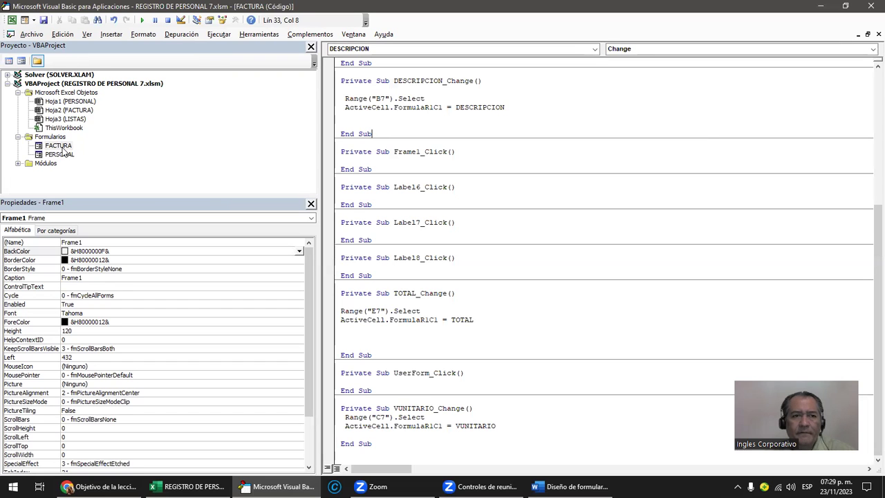
double_click(65, 147)
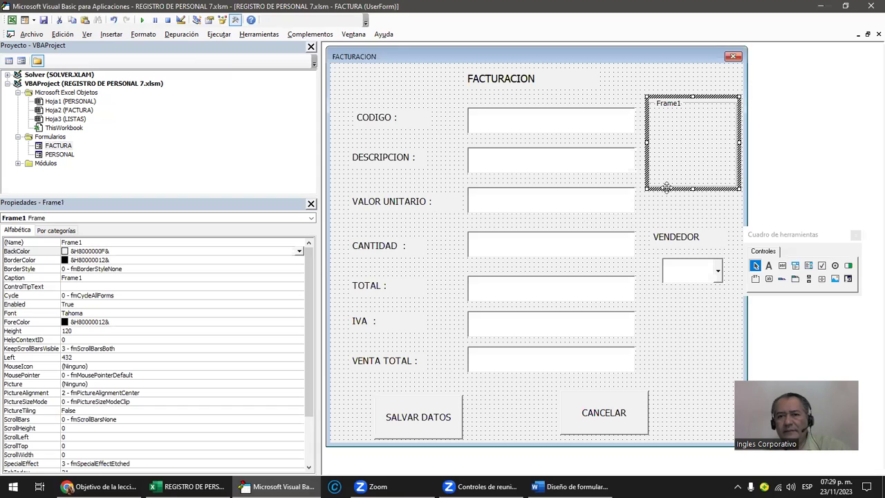
key(Delete)
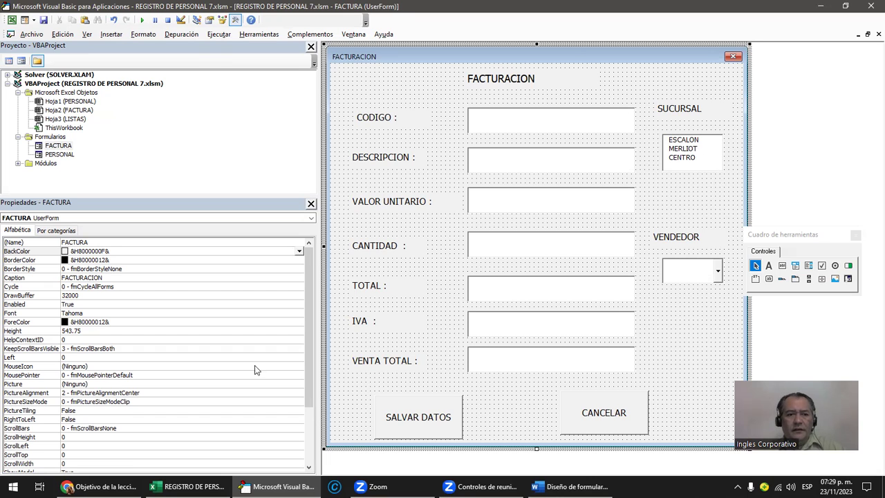
- In Excel, enter the heading SUCURSAL in cell I6 next to VENDEDOR
click(186, 486)
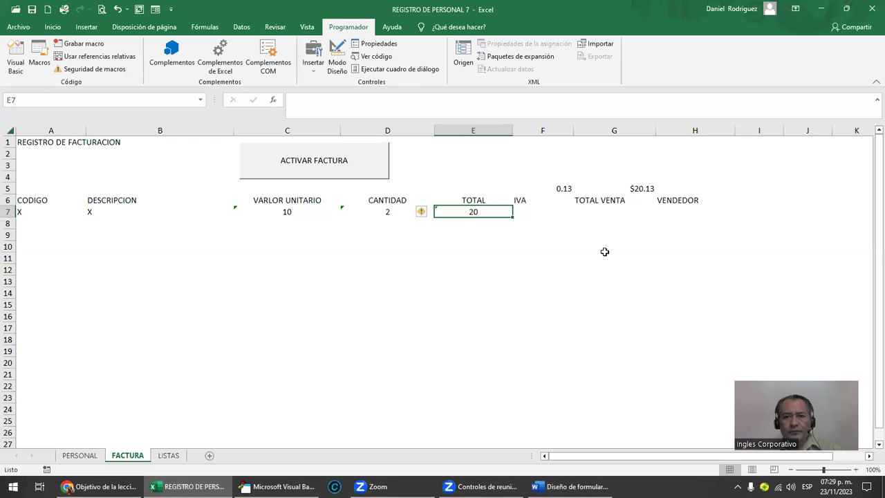
click(672, 196)
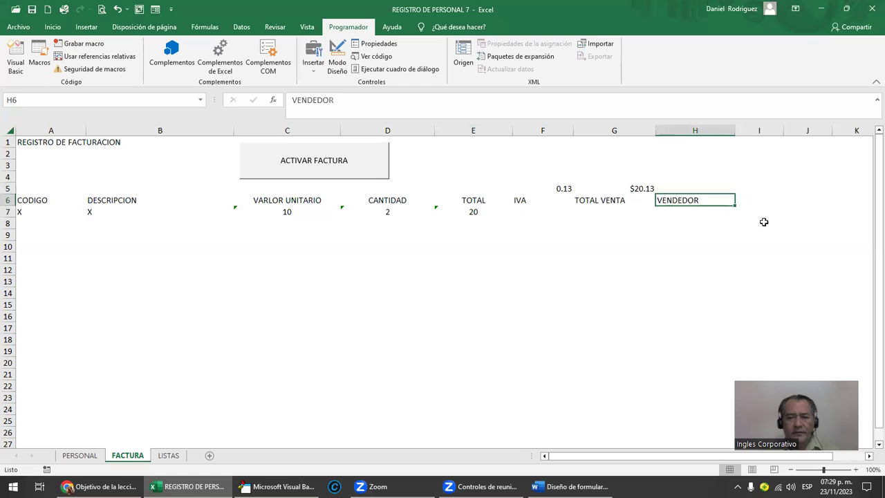
key(Right)
text(SUCRUSAÑ)
key(BackSpace)
text(L)
key(Return)
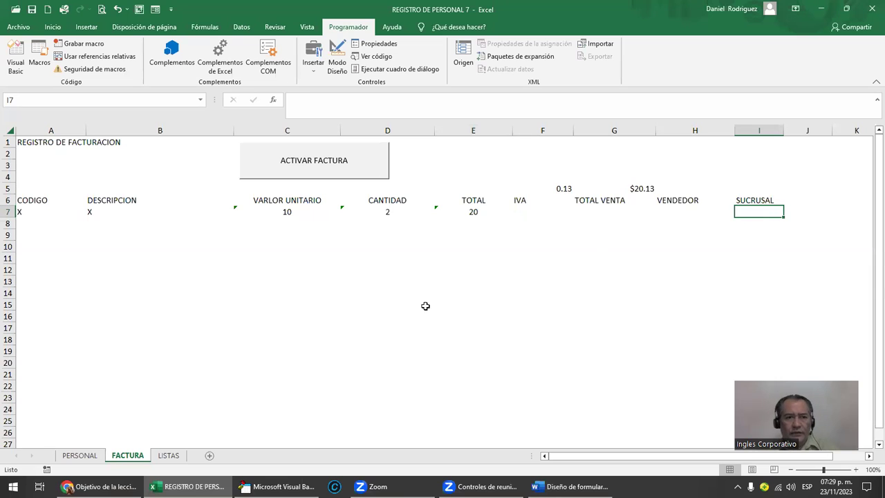
- Review row 7 and the row 6 headings, then return to the VBA form designer
click(8, 212)
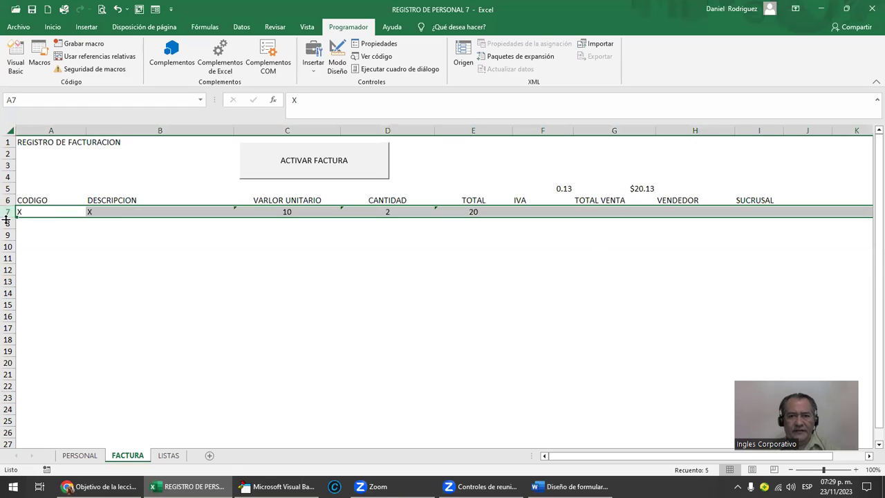
click(529, 199)
drag(544, 152, 767, 153)
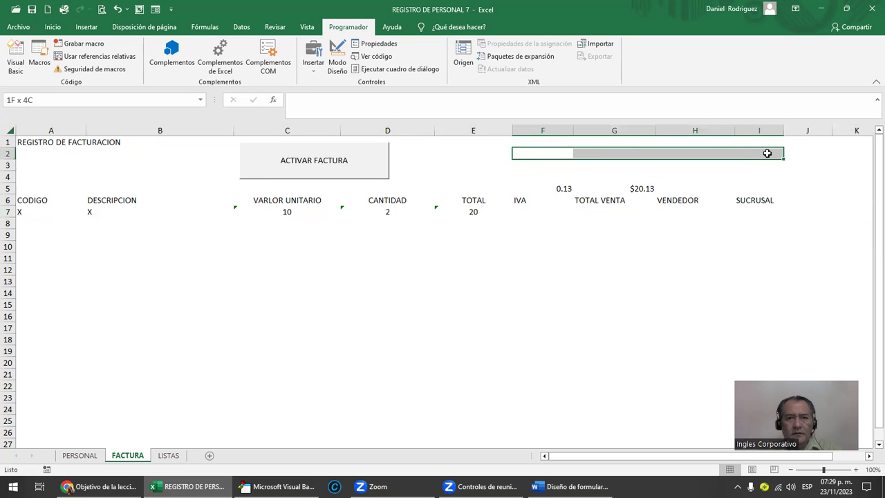
click(578, 269)
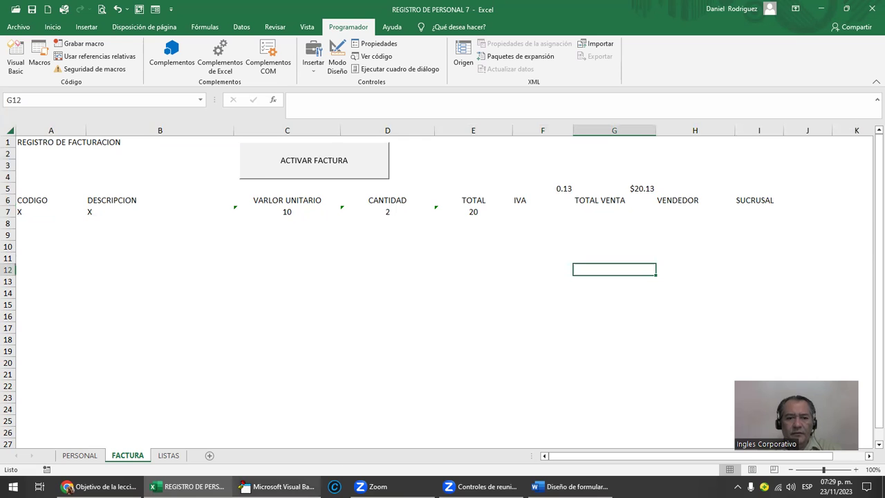
click(276, 486)
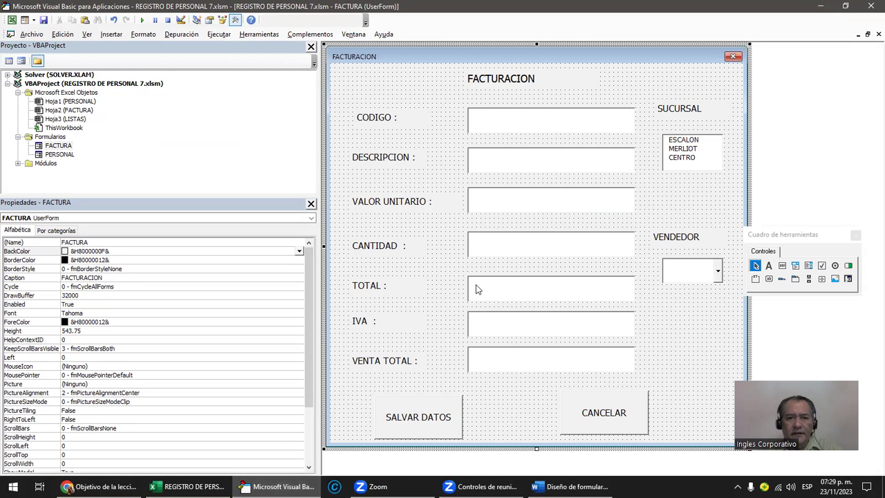
- Copy the two lines writing CANTIDAD to D7 and paste them into IVA_Change
click(489, 250)
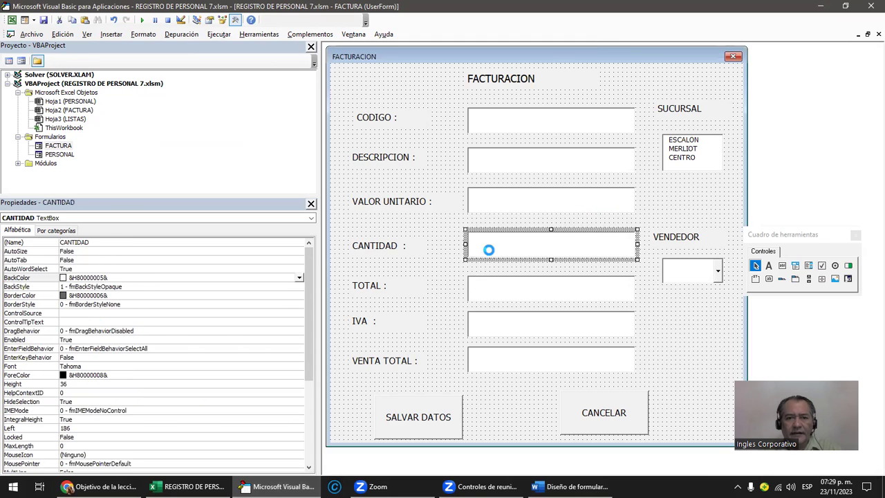
drag(341, 77, 493, 99)
key(ctrl+c)
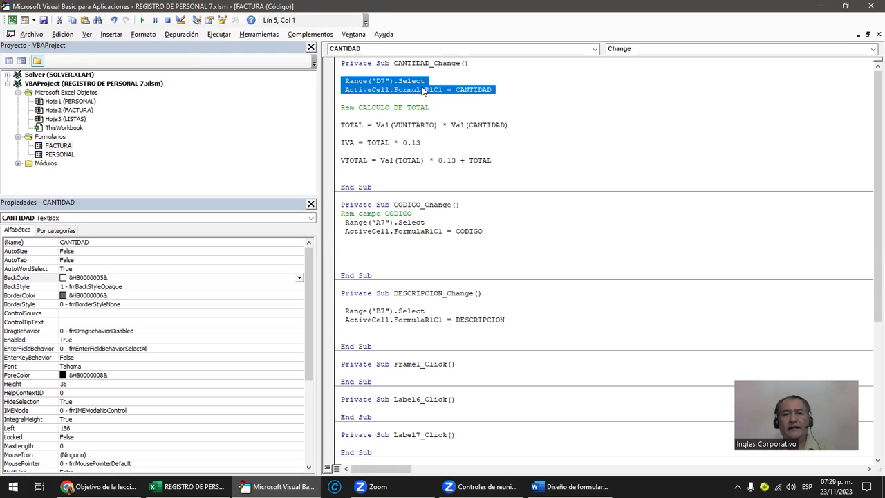
click(60, 147)
double_click(59, 147)
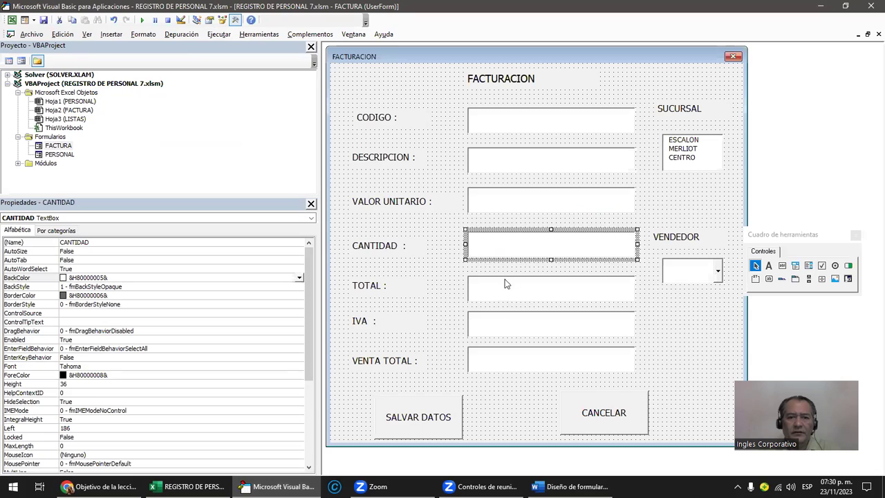
click(496, 327)
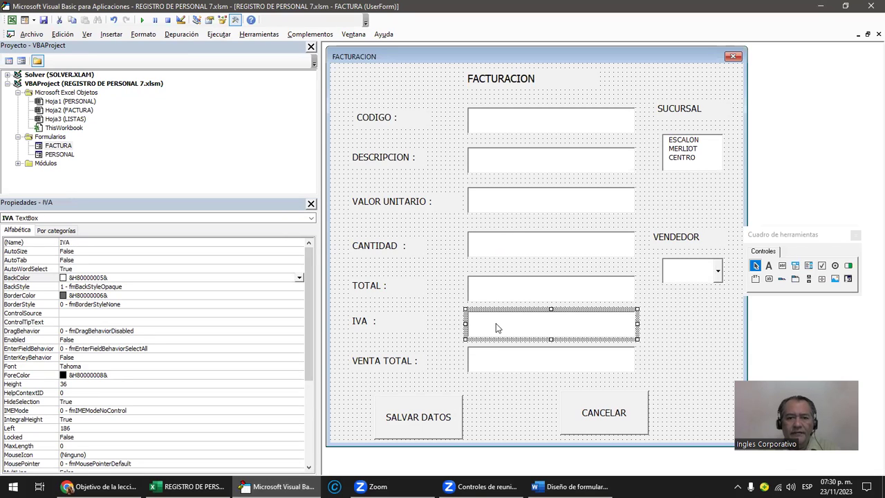
double_click(496, 326)
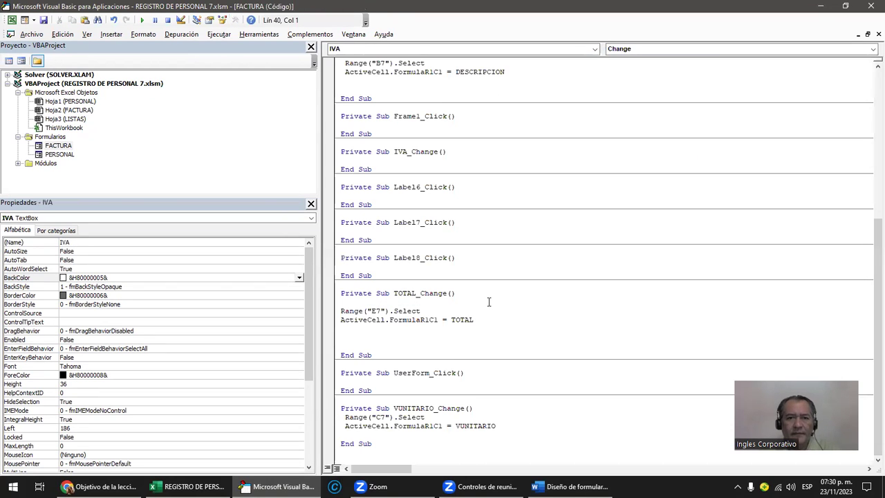
key(Return)
key(Return)
key(Return)
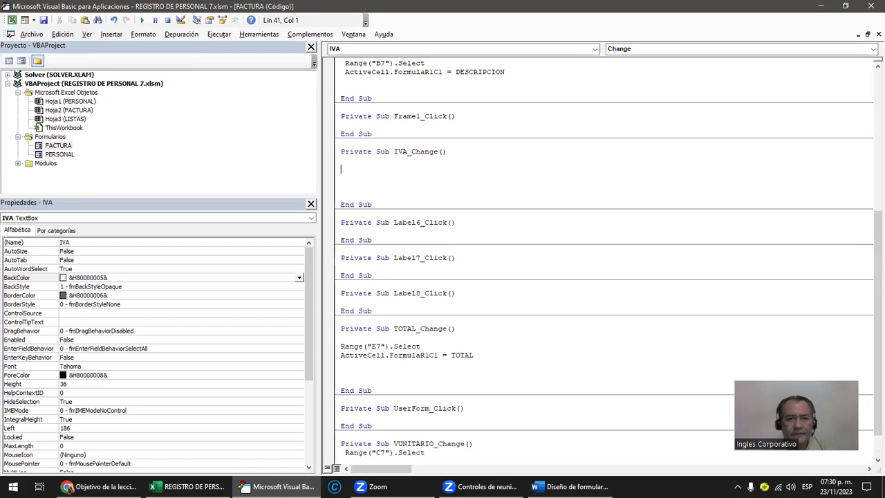
key(ctrl+v)
- Change the pasted lines to write IVA to cell F7, then run the form
click(344, 169)
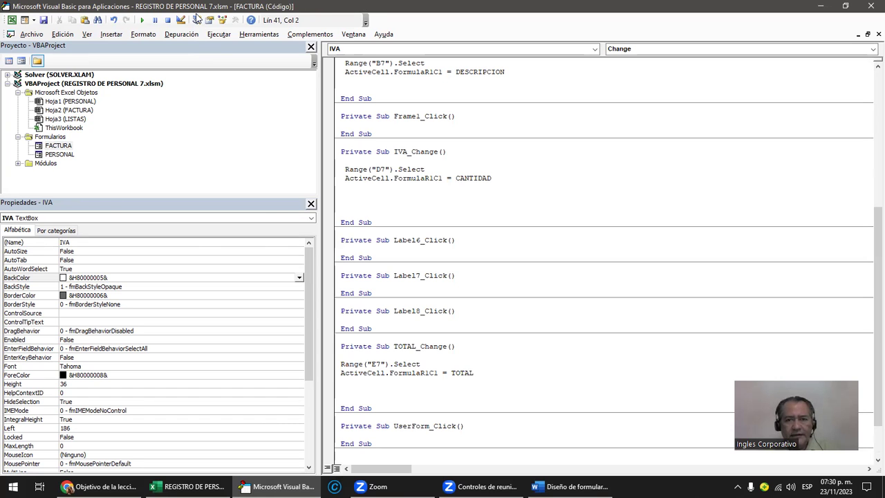
double_click(196, 14)
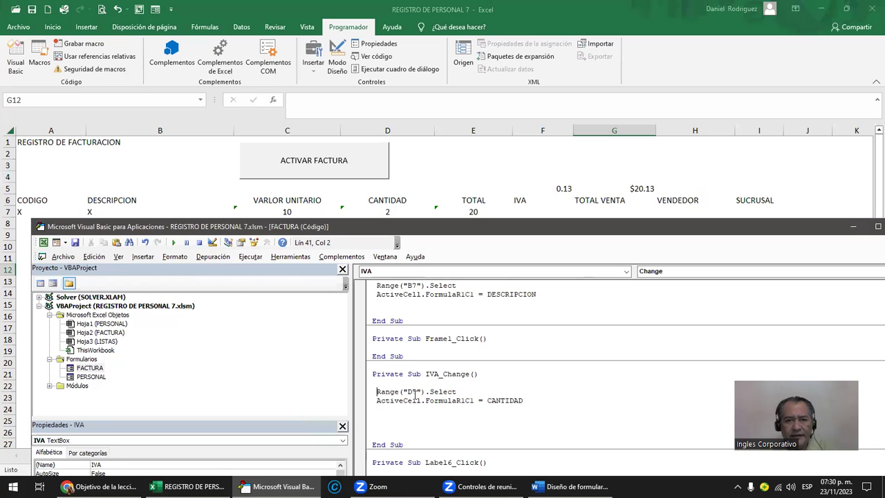
click(413, 400)
key(Up)
key(Left)
key(Delete)
text(F)
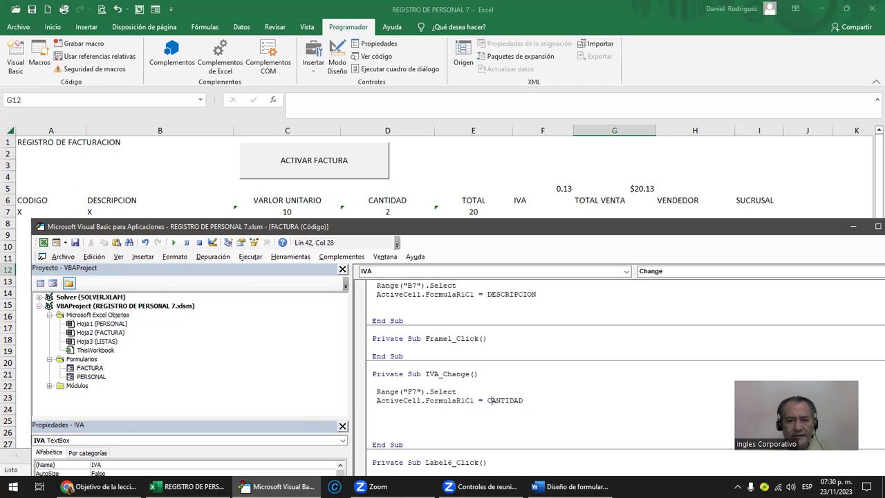
key(Delete)
key(Delete)
key(Delete)
key(Delete)
key(Delete)
key(Delete)
key(Delete)
text(IVA)
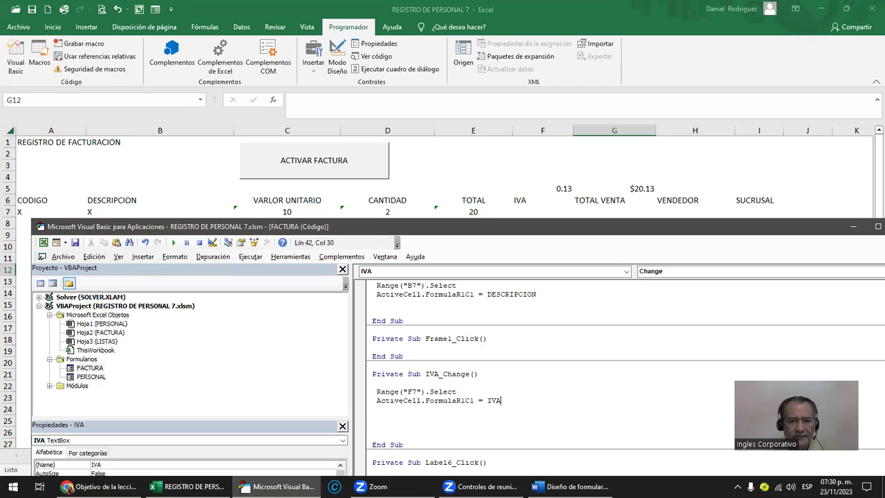
click(439, 374)
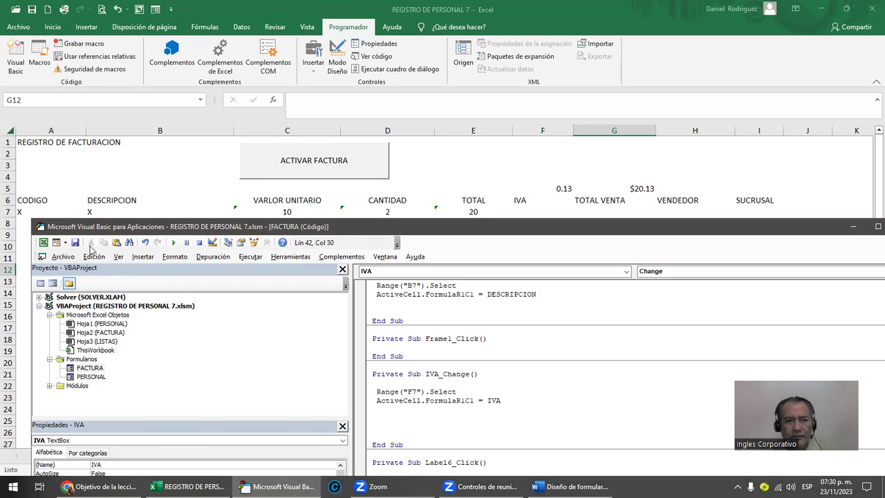
click(174, 242)
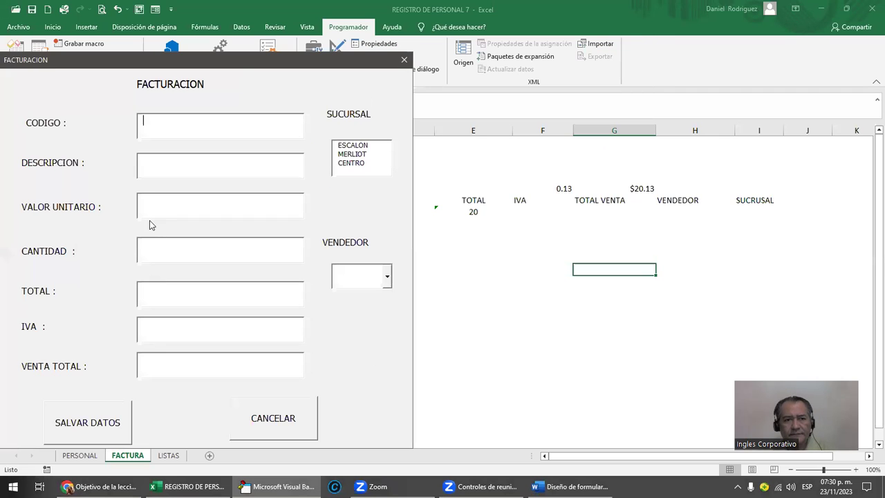
- Enter unit value 1 and quantity 1 in the running form, confirm IVA 0,13 in F7, then close it
click(147, 211)
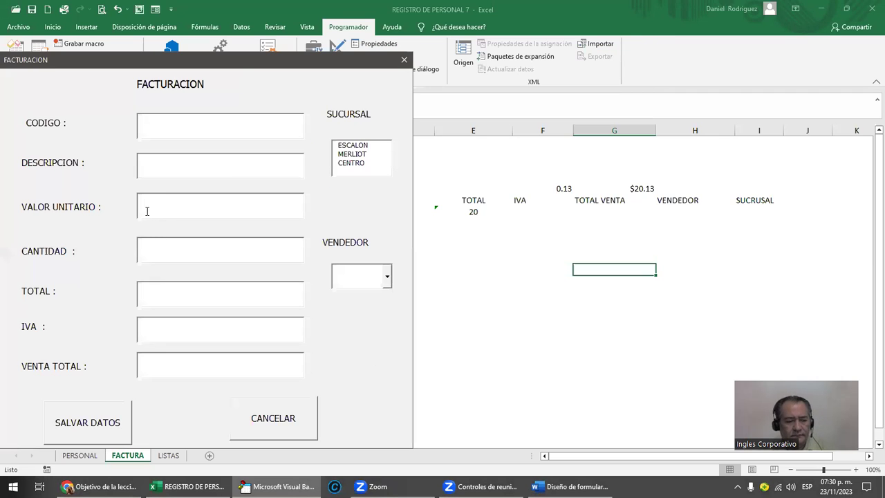
text(11)
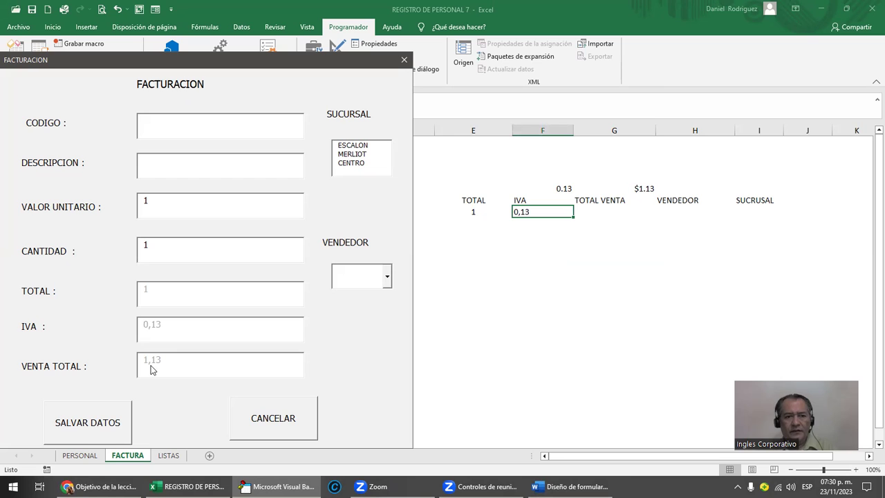
click(404, 60)
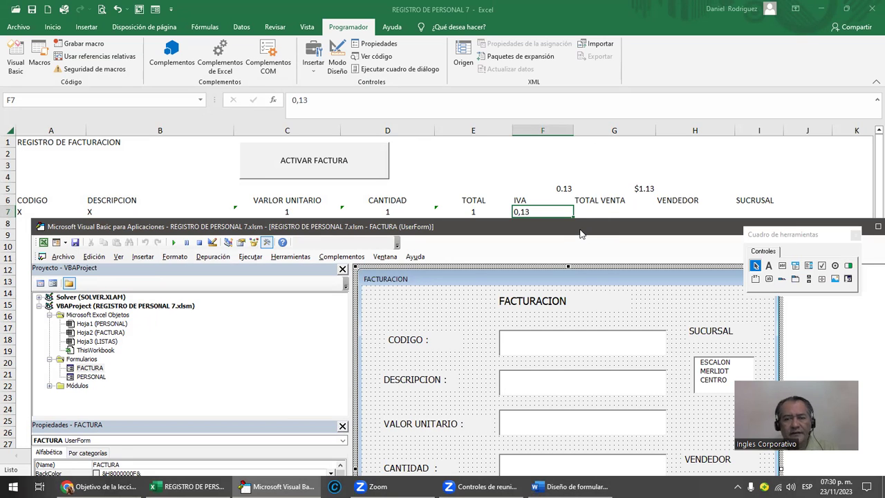
- Paste the Range/FormulaR1C1 lines into VTOTAL_Change, changing D7 to G7 and CANTIDAD to VTOTAL
double_click(581, 233)
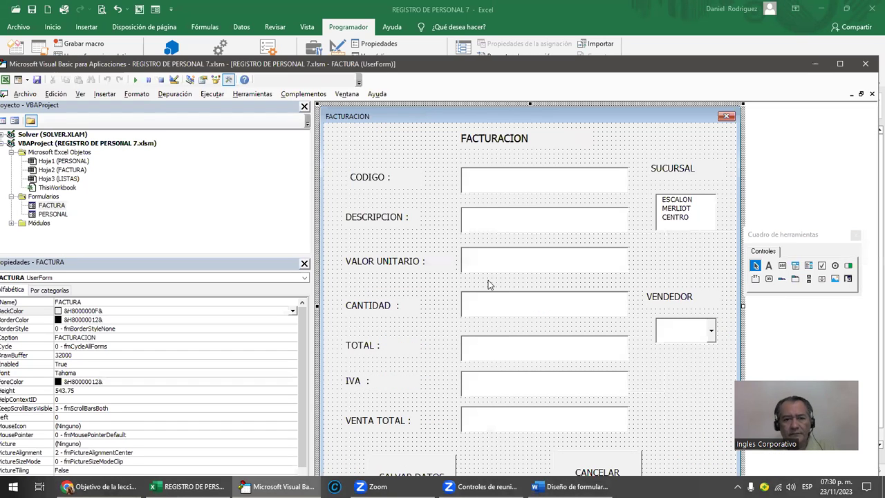
double_click(480, 414)
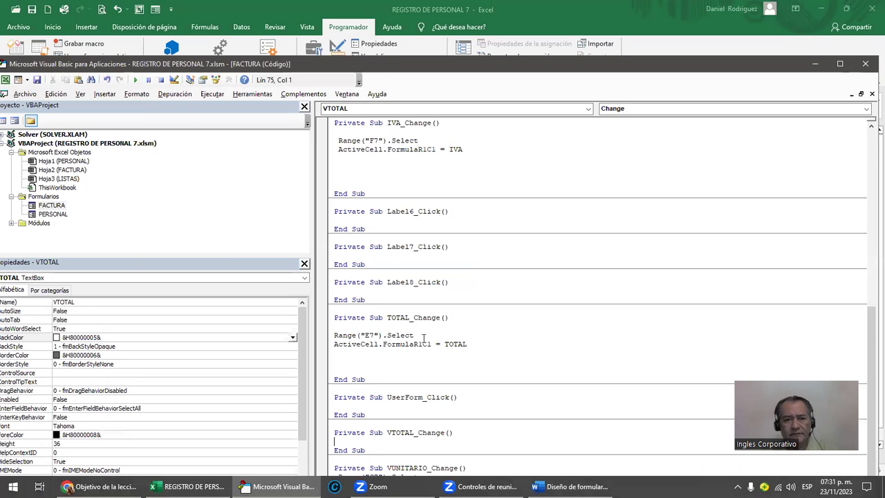
key(Return)
key(Return)
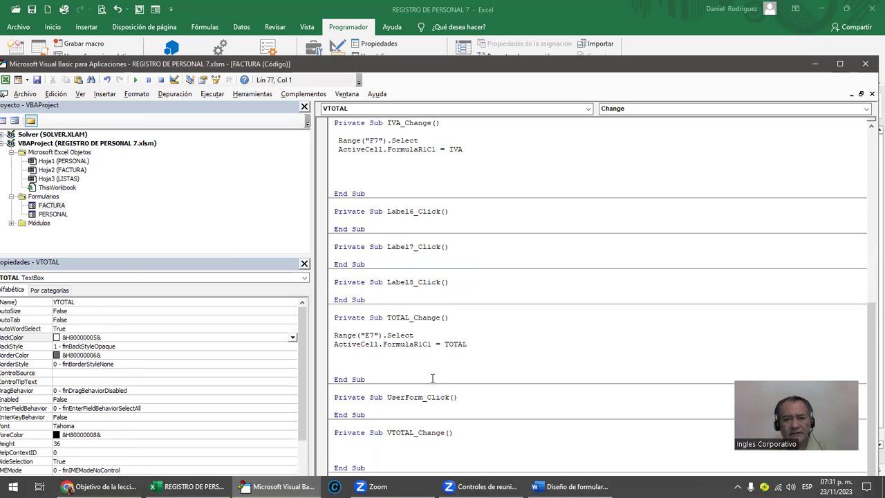
scroll(432, 378, down, 1)
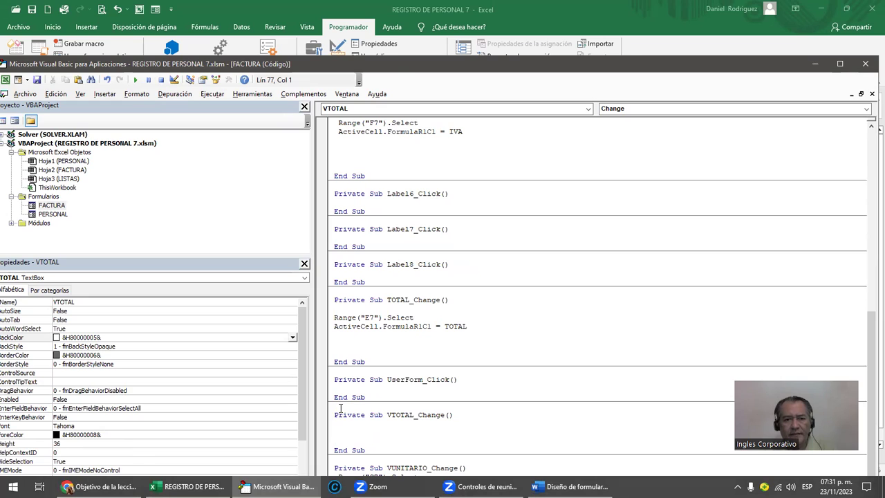
key(ctrl+v)
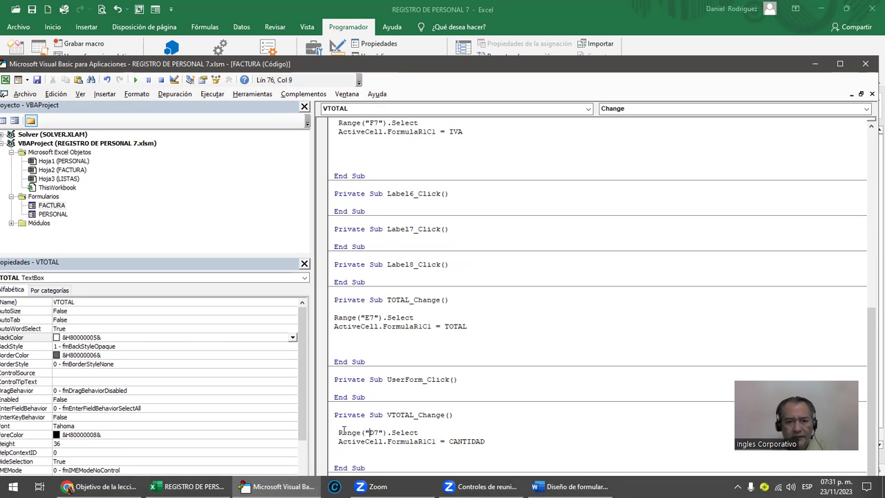
text(G)
click(441, 441)
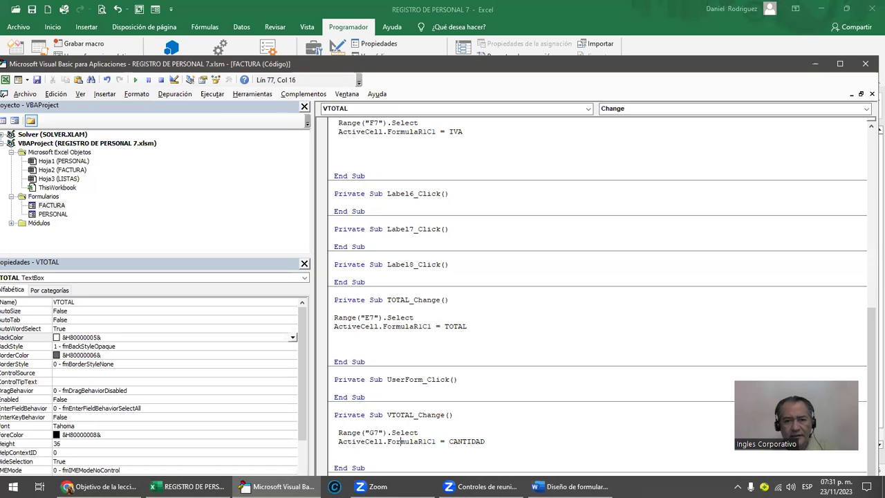
key(Delete)
key(Delete)
key(Delete)
key(Delete)
key(Delete)
key(Delete)
key(Delete)
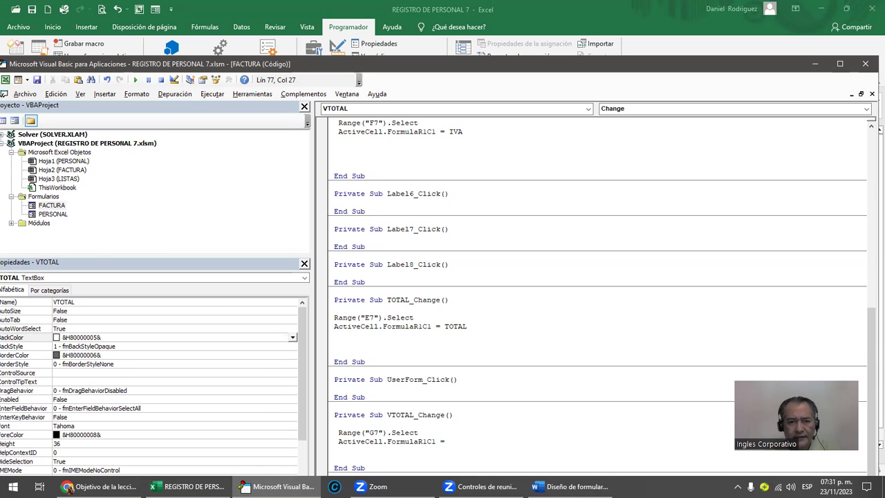
text(VTOTAL)
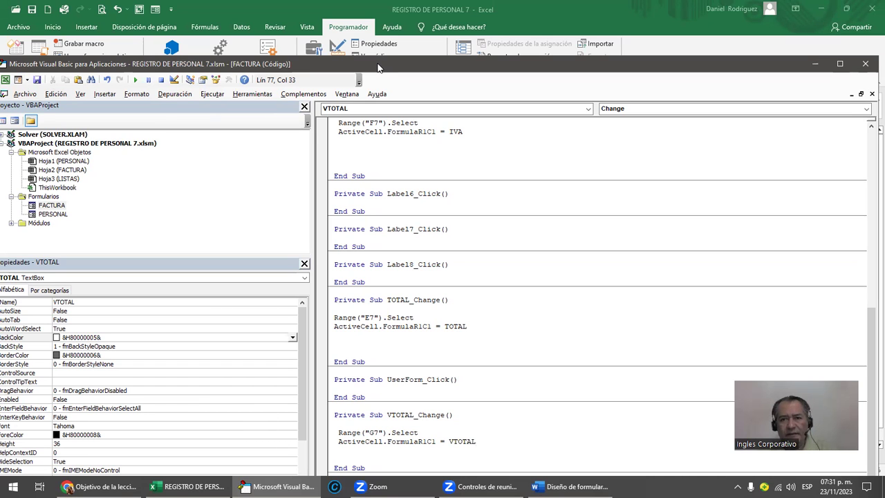
double_click(377, 67)
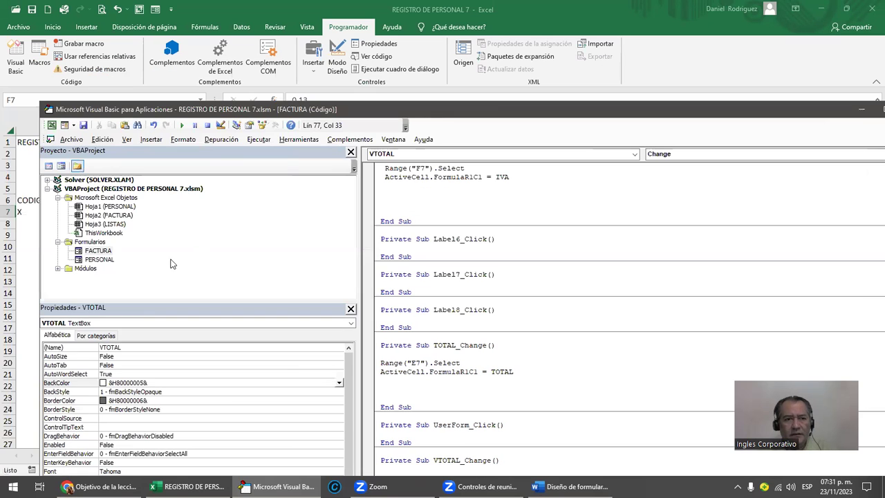
double_click(98, 251)
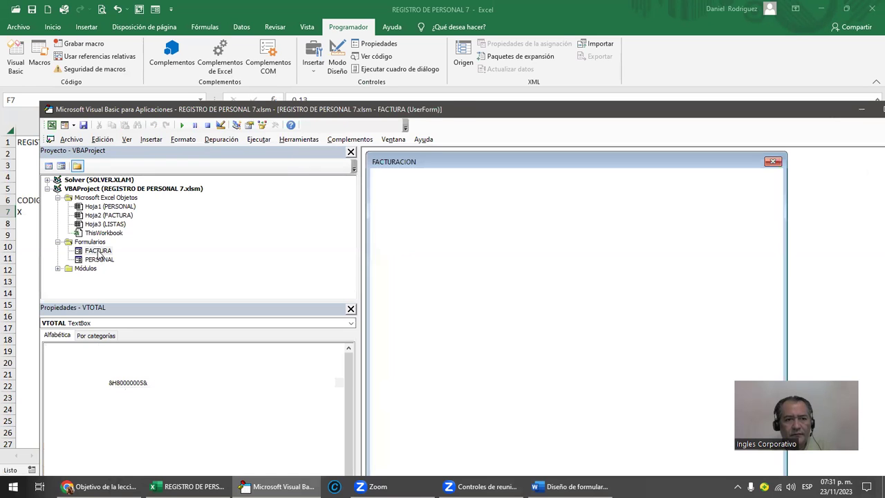
- Create a VENDEDORES_Change handler for the VENDEDOR combo box and paste the cell-writing code into it
double_click(456, 112)
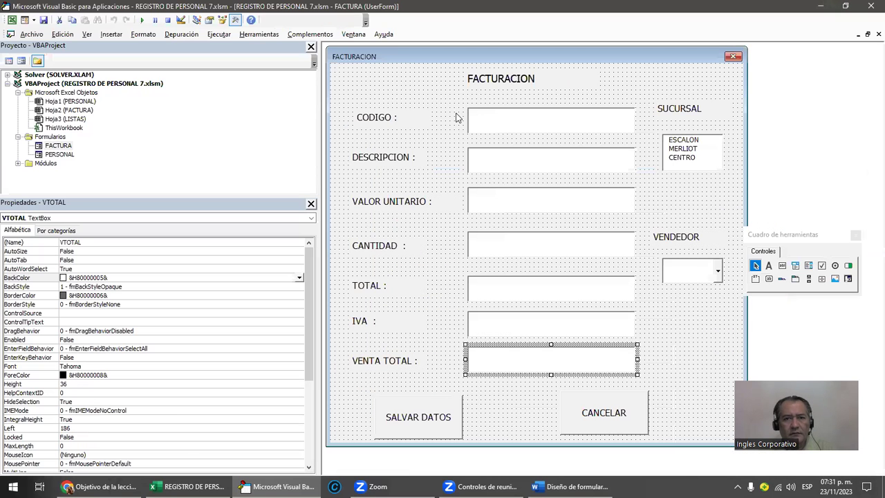
click(692, 271)
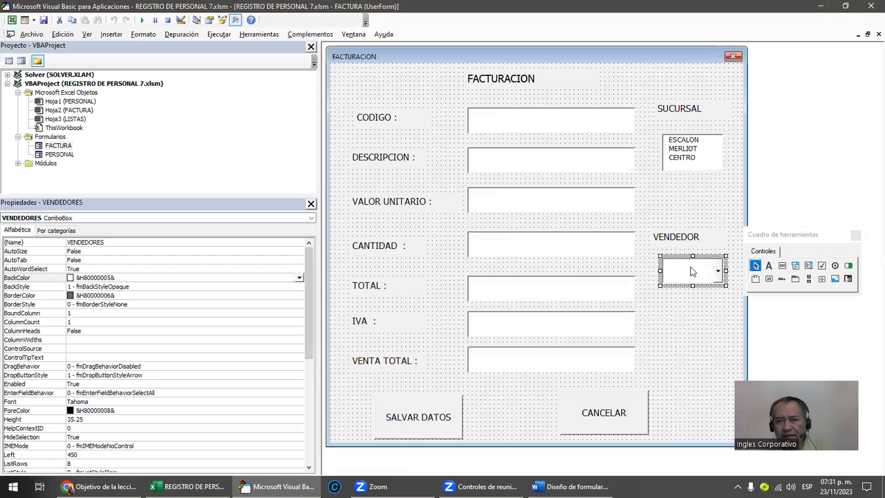
double_click(692, 271)
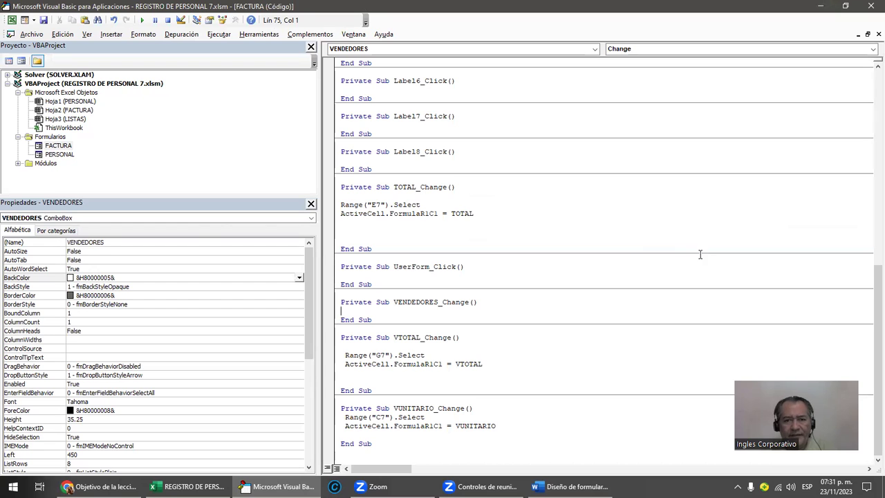
key(Return)
key(Return)
key(Return)
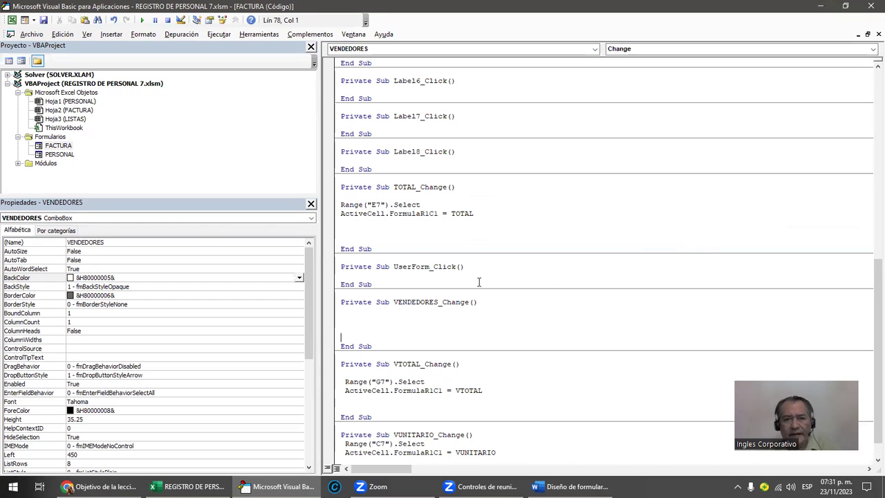
drag(415, 312, 400, 303)
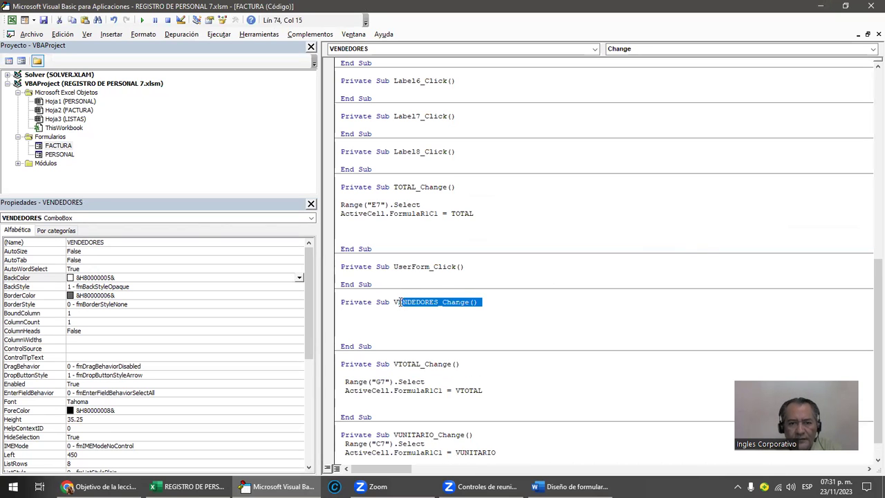
click(386, 328)
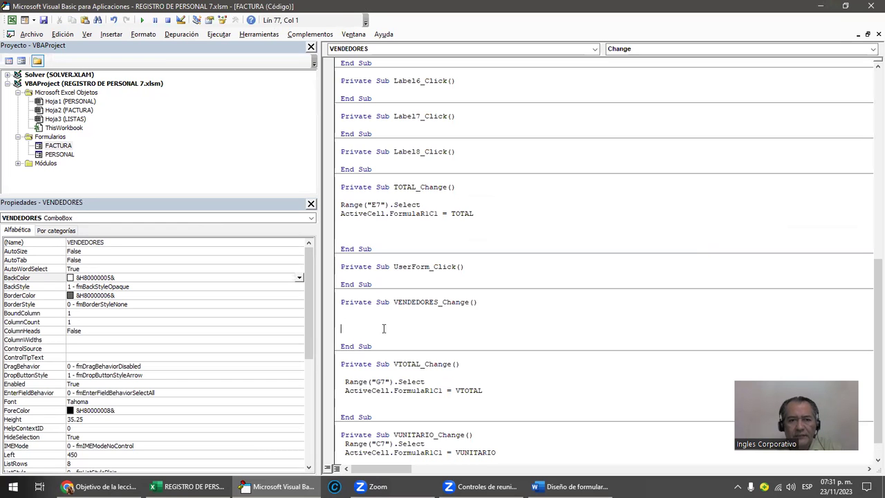
click(61, 145)
double_click(61, 145)
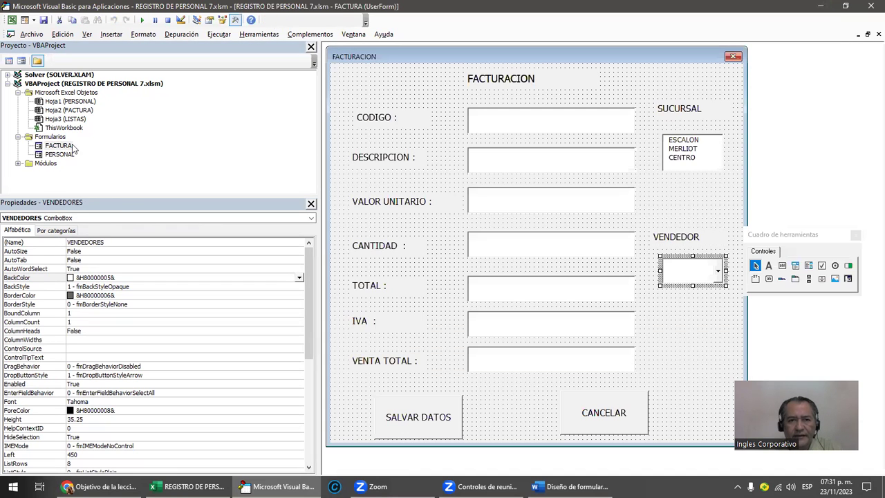
double_click(684, 262)
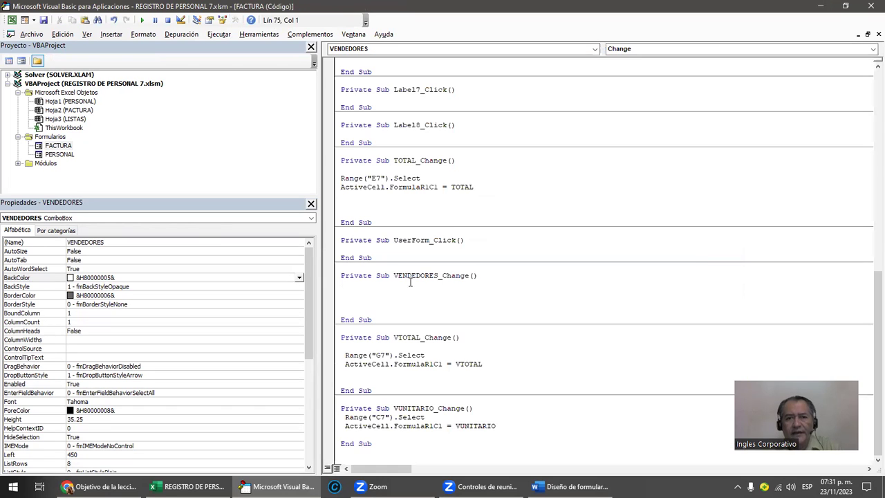
drag(370, 297, 369, 311)
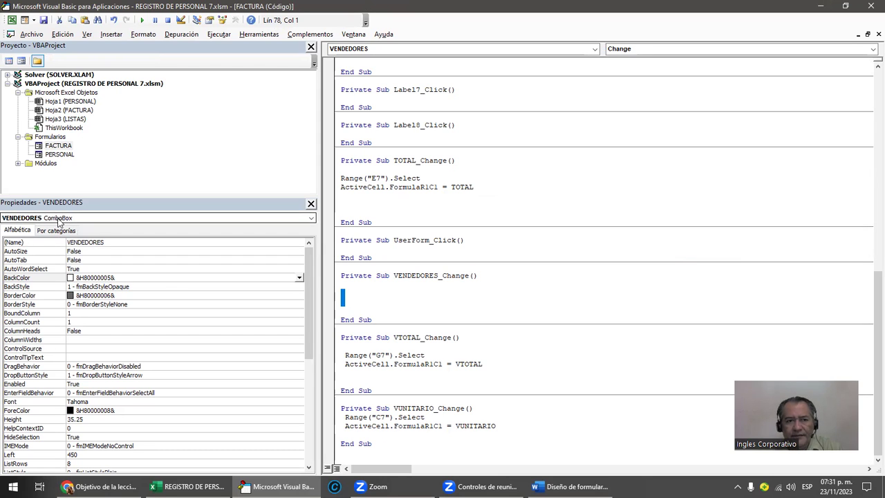
click(372, 298)
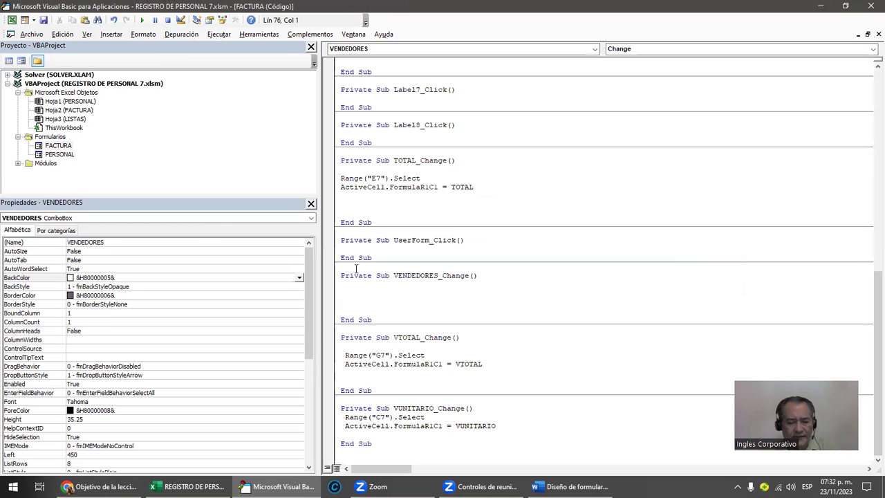
text(Range("D7").Select  ActiveCell.FormulaR1C1 = CANTIDAD)
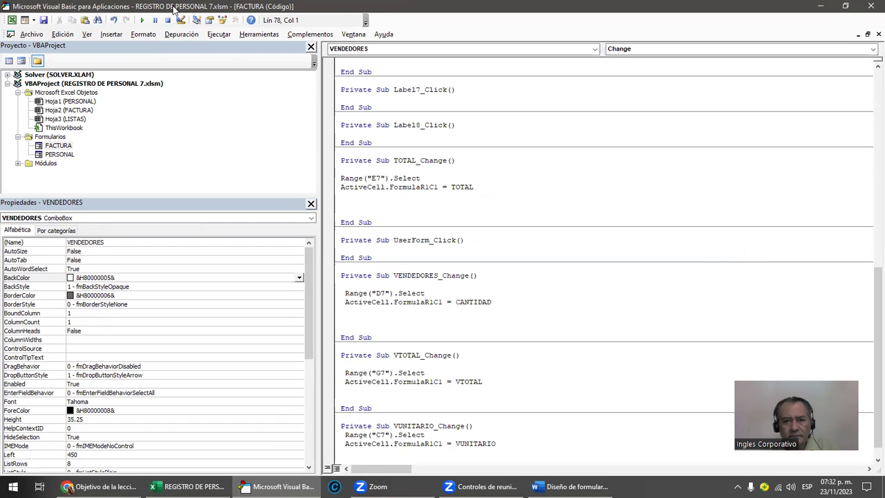
- Edit the pasted lines so the range is H7 and the value is VENDEDORES
double_click(175, 8)
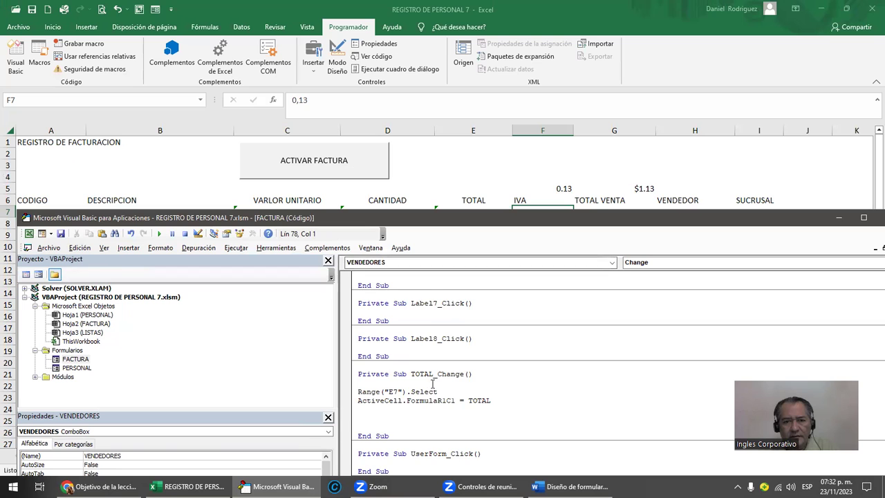
scroll(472, 407, down, 1)
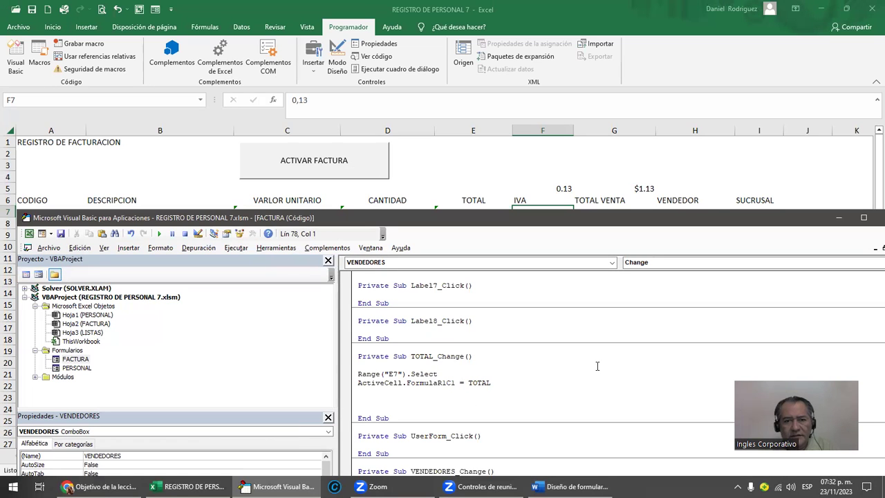
double_click(456, 218)
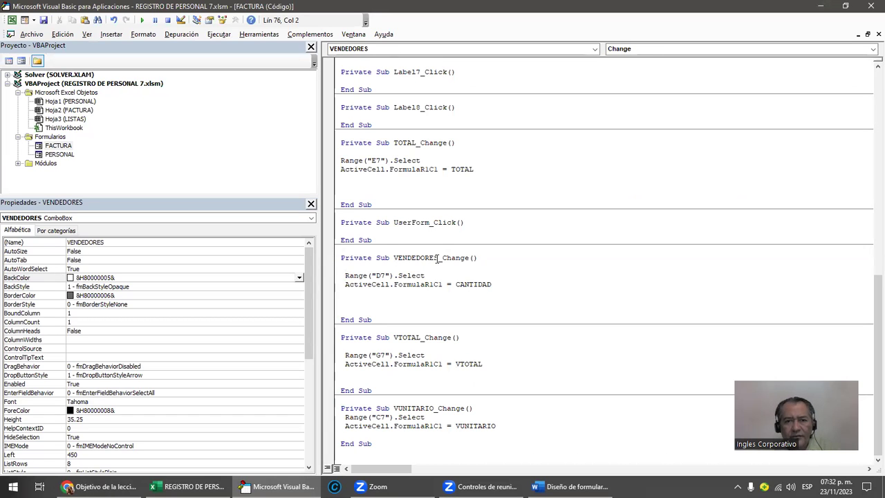
click(380, 276)
key(BackSpace)
text(H)
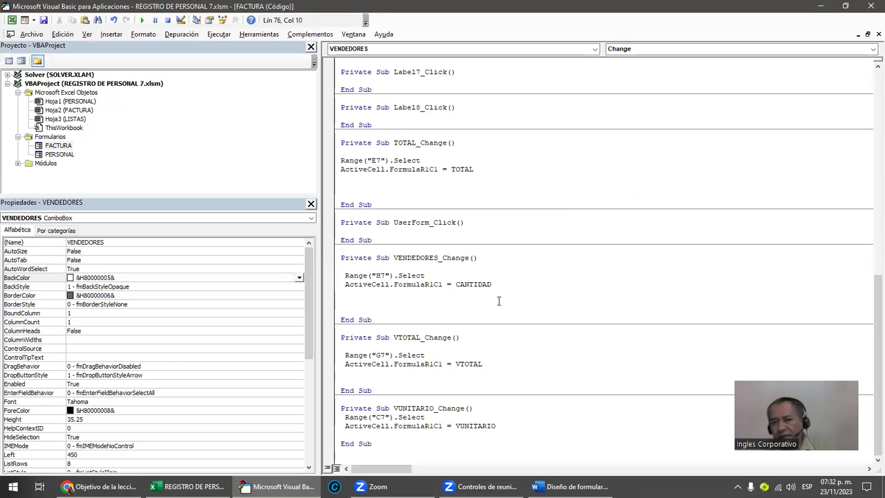
click(463, 284)
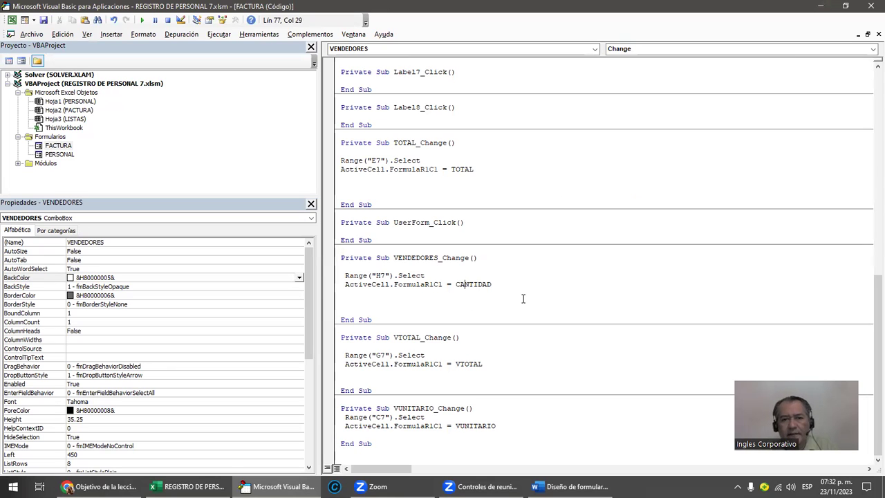
key(BackSpace)
key(BackSpace)
key(Delete)
key(Delete)
key(Delete)
key(Delete)
text(VEND)
text(EDO)
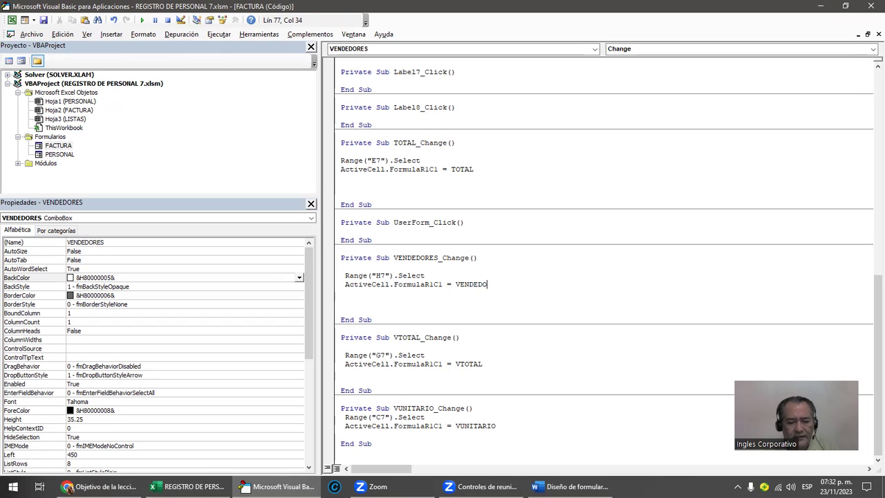
text(RES)
drag(440, 257, 482, 257)
double_click(404, 258)
click(464, 301)
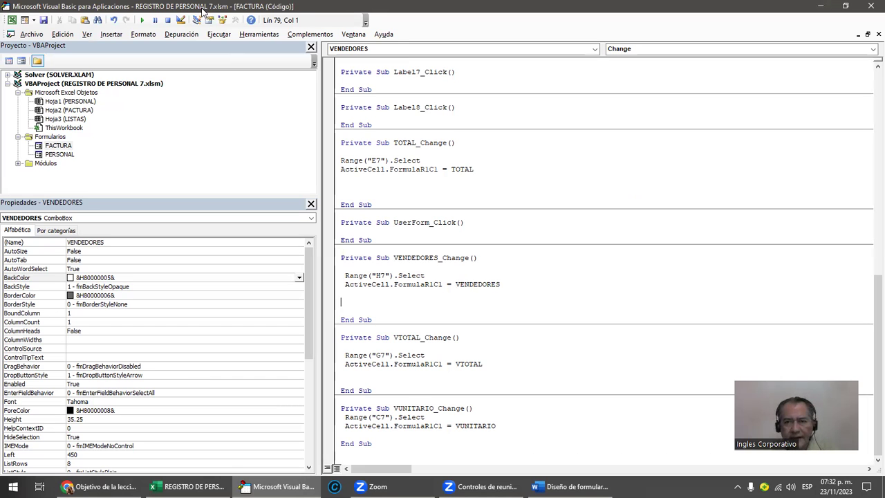
- Restore the editor window and position it over the workbook sheet
double_click(206, 12)
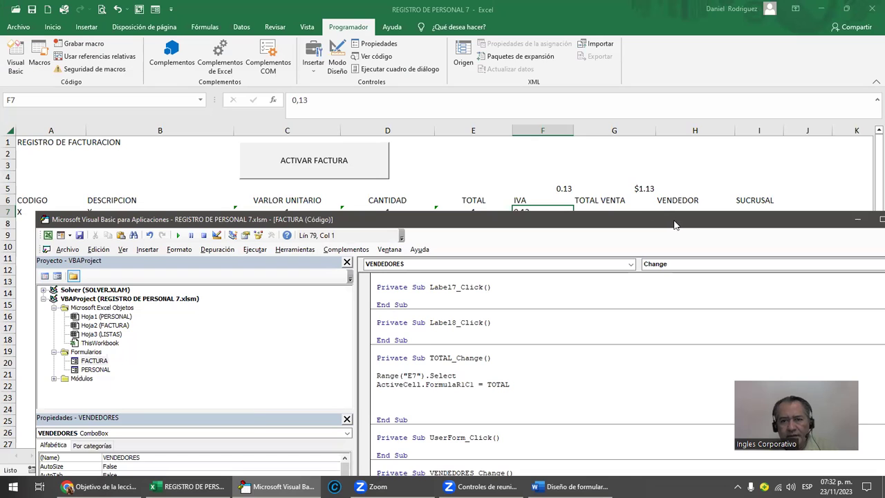
drag(674, 223, 588, 71)
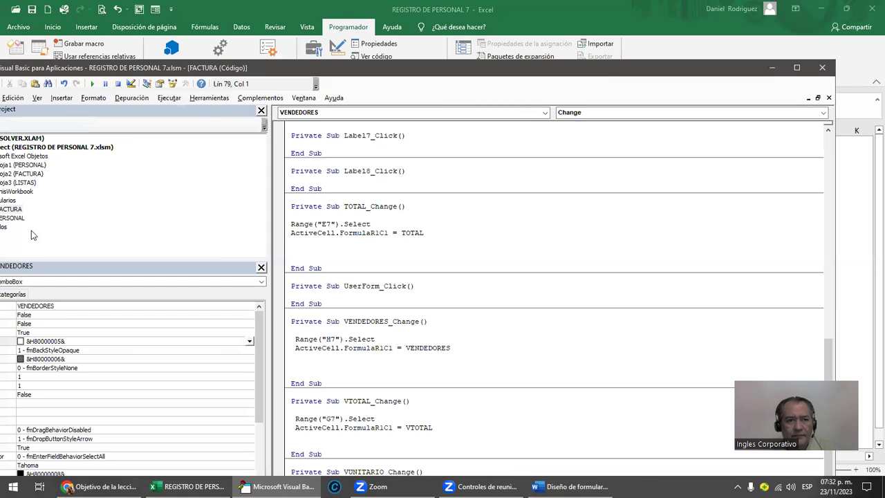
drag(99, 70, 180, 68)
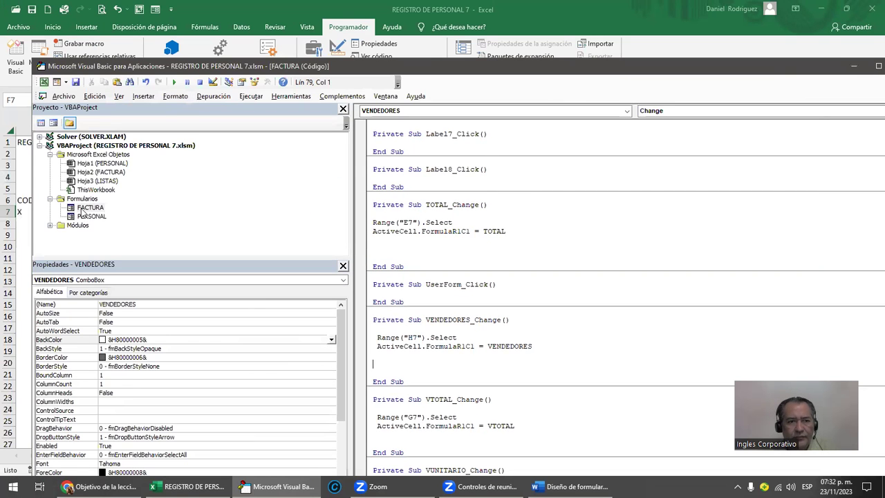
- Create a SUCURSALES_Click routine for the SUCURSAL list and paste the cell-writing code into it
double_click(82, 211)
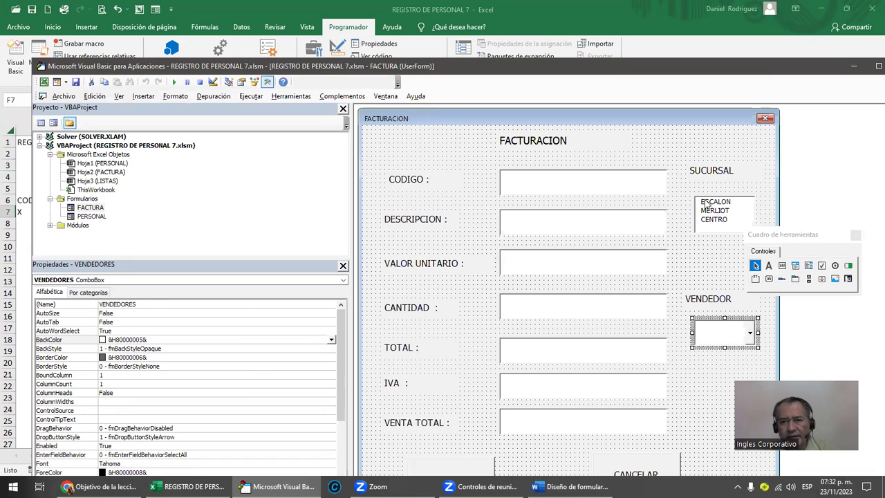
double_click(706, 201)
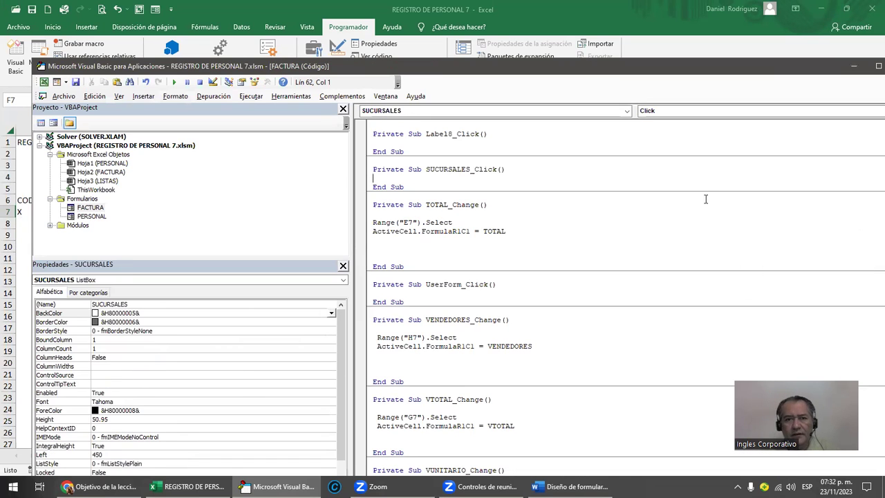
key(Return)
key(Return)
key(Return)
key(Return)
key(Up)
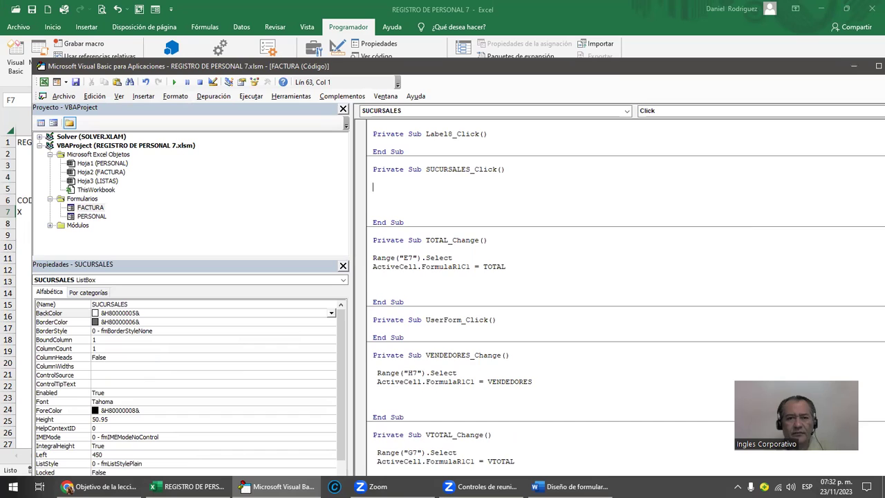
text(Range("D7").Select  ActiveCell.FormulaR1C1 = CANTIDAD)
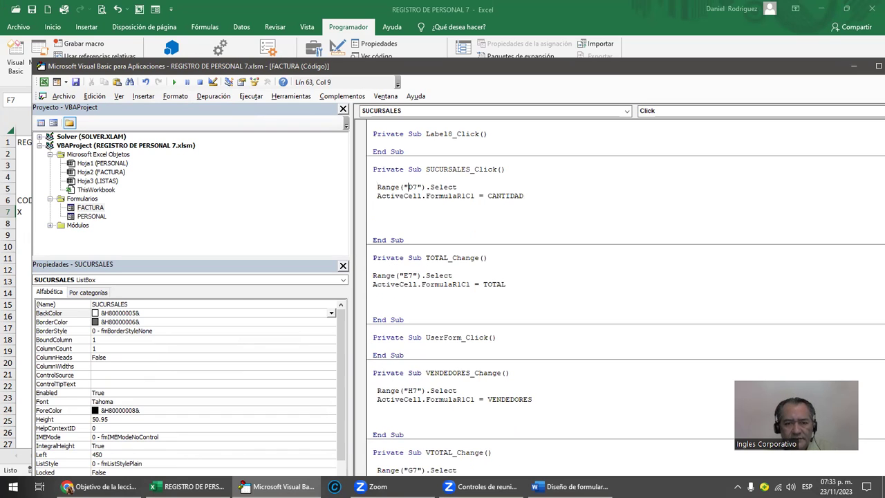
- Point the pasted code at cell I7 with value SUCURSALES, then run the form
key(Delete)
text(F)
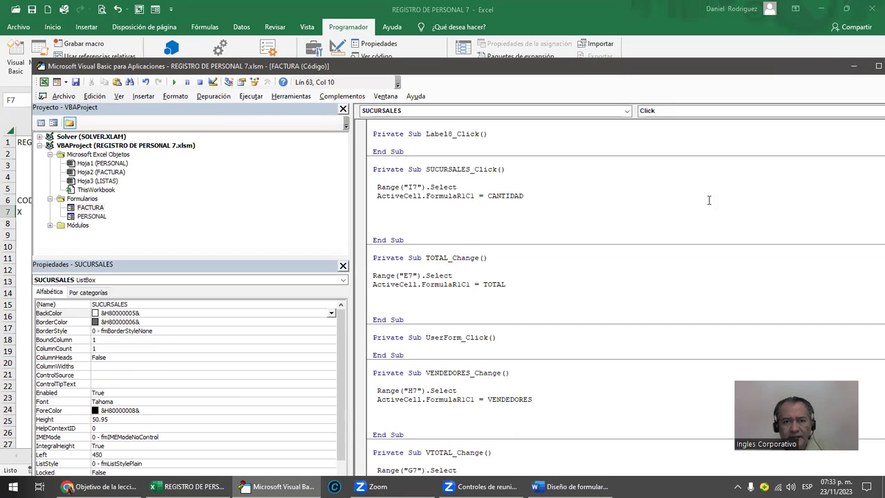
key(BackSpace)
key(BackSpace)
key(BackSpace)
key(BackSpace)
key(BackSpace)
key(BackSpace)
click(535, 196)
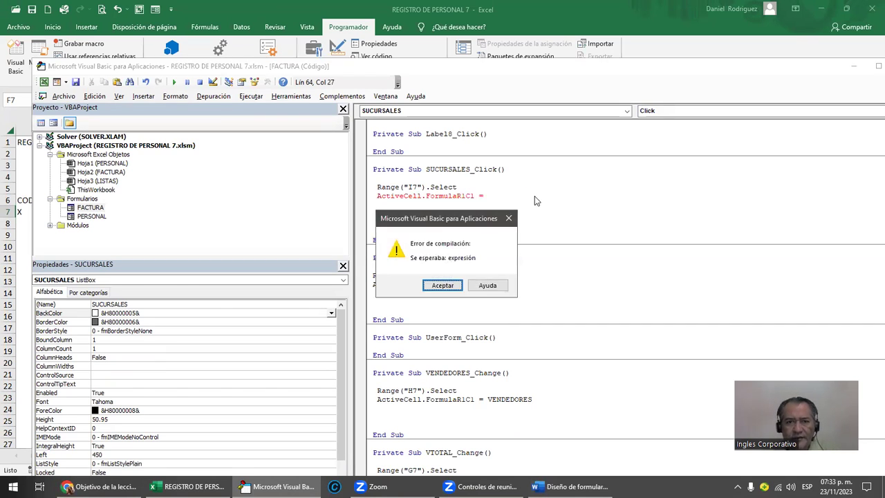
key(Return)
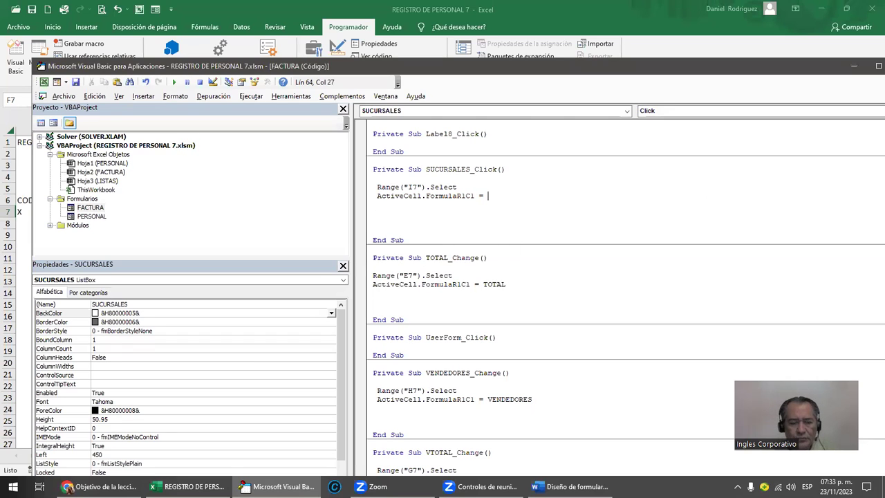
text(SUCURSALES)
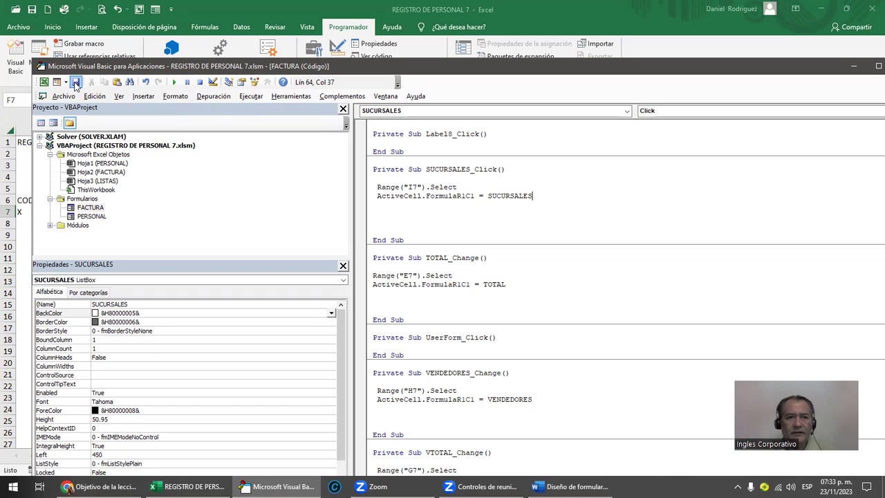
click(174, 82)
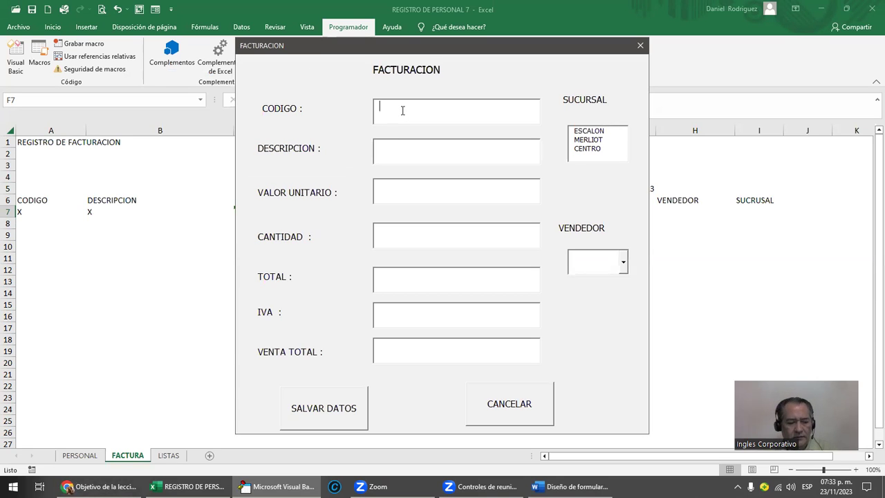
- Fill the form with code FFFF, description XXXX and the values 1 and 2
text(FFFF)
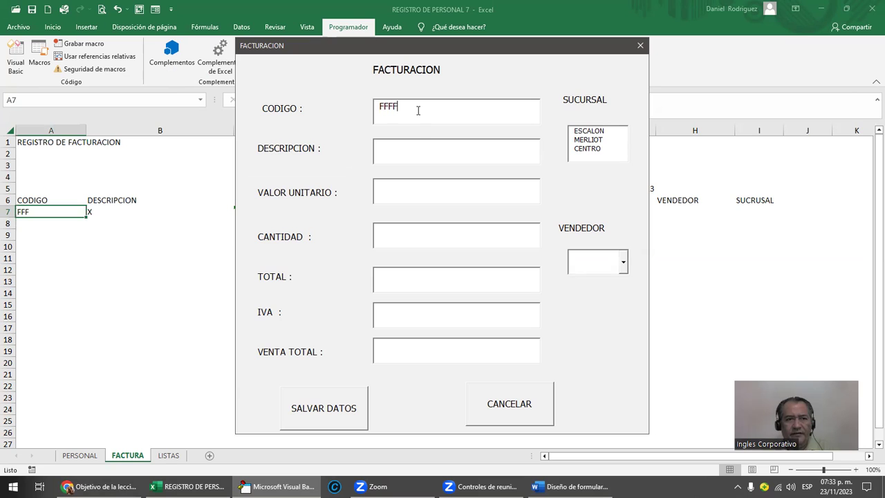
click(404, 148)
text(XXXX)
click(390, 184)
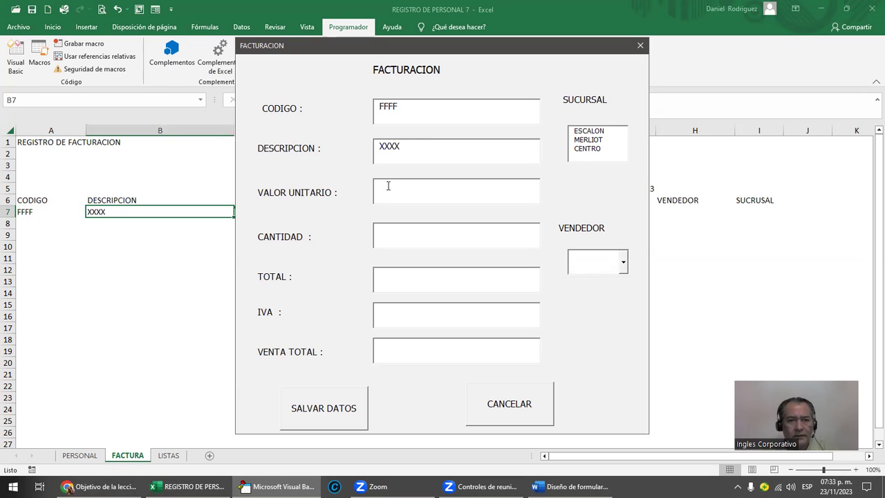
text(1)
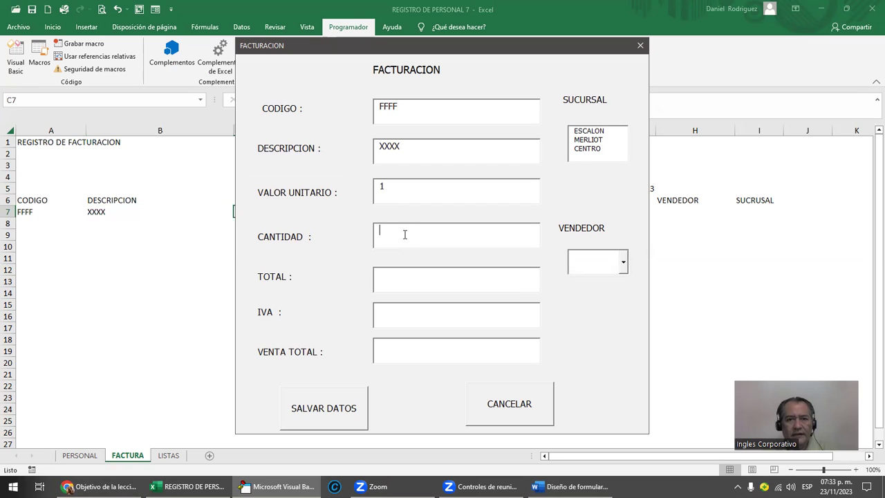
text(2)
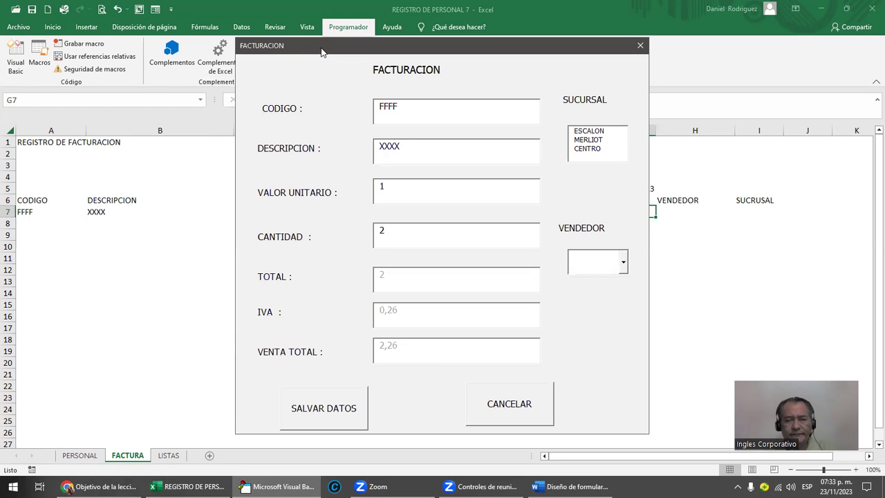
- Choose CENTRO as the branch and JUAN as the salesperson
drag(322, 52, 167, 41)
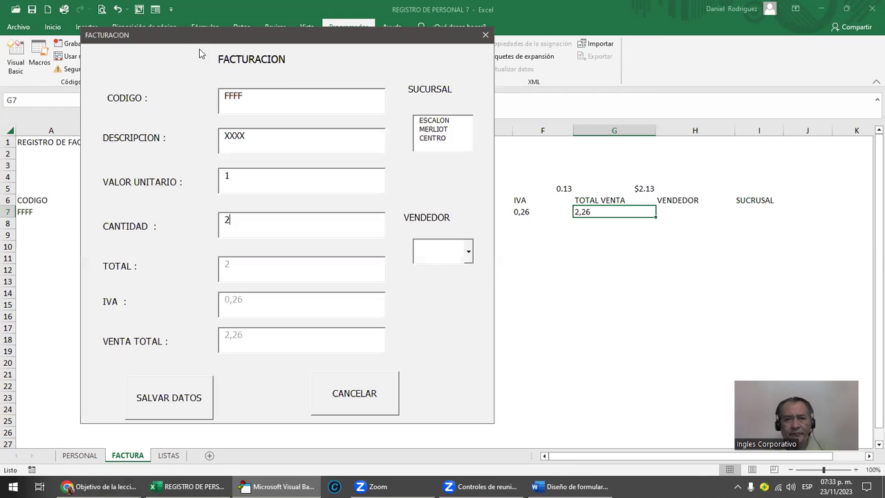
click(441, 122)
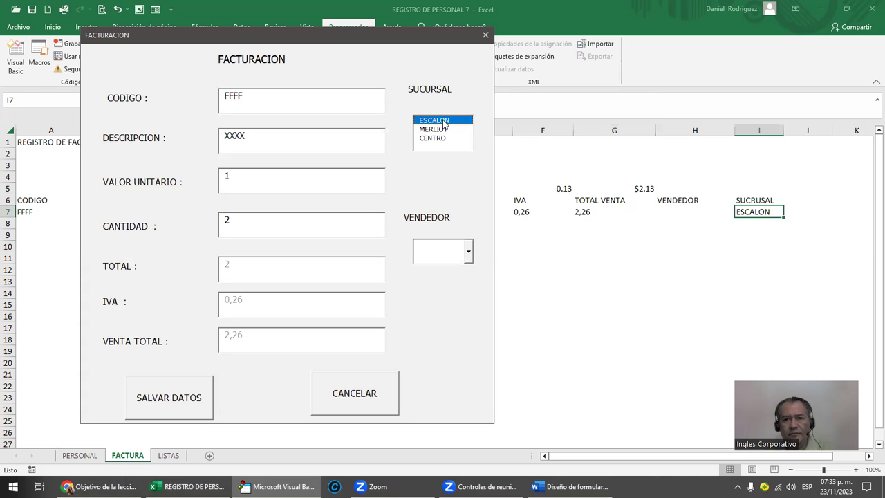
click(438, 129)
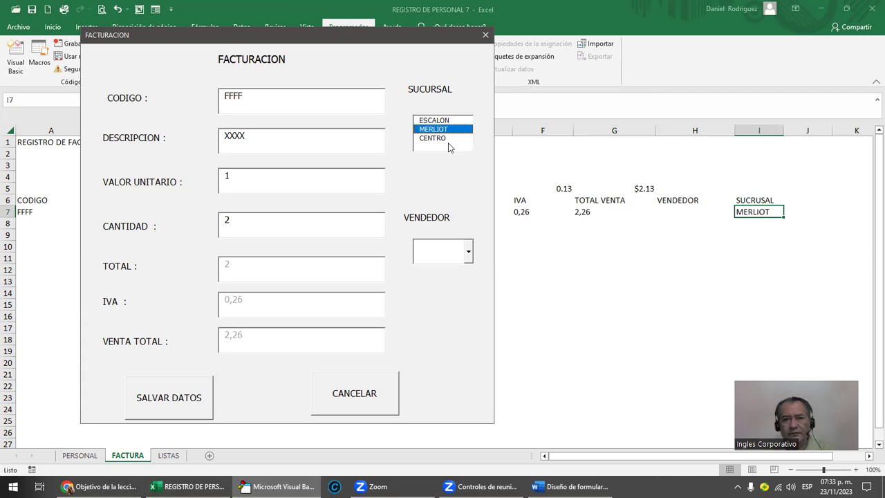
click(441, 140)
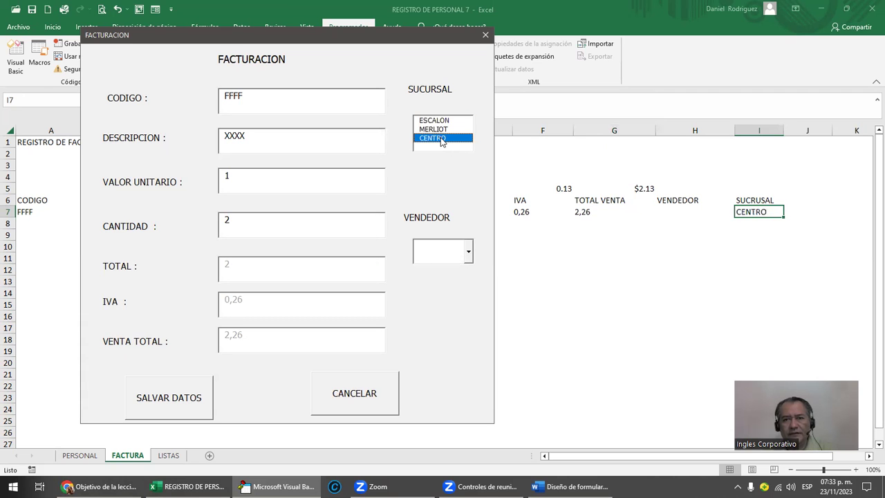
click(467, 254)
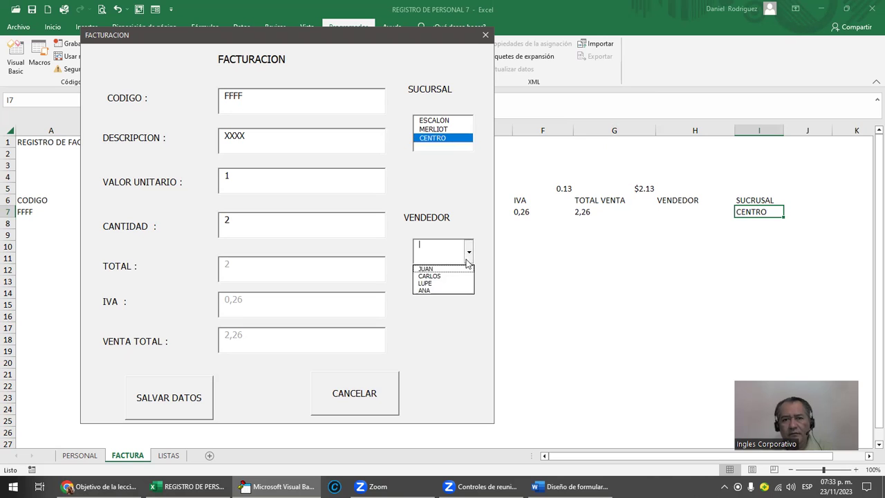
click(425, 269)
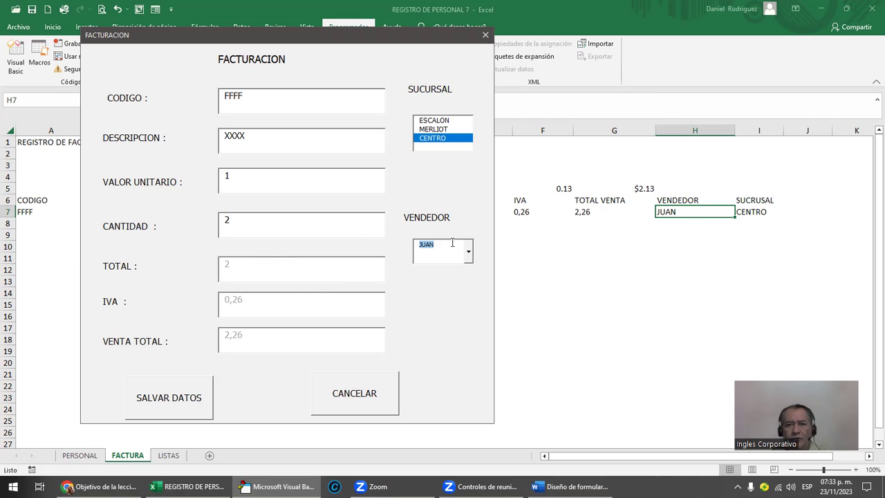
- Save the test entry to row 7 with SALVAR DATOS
click(186, 405)
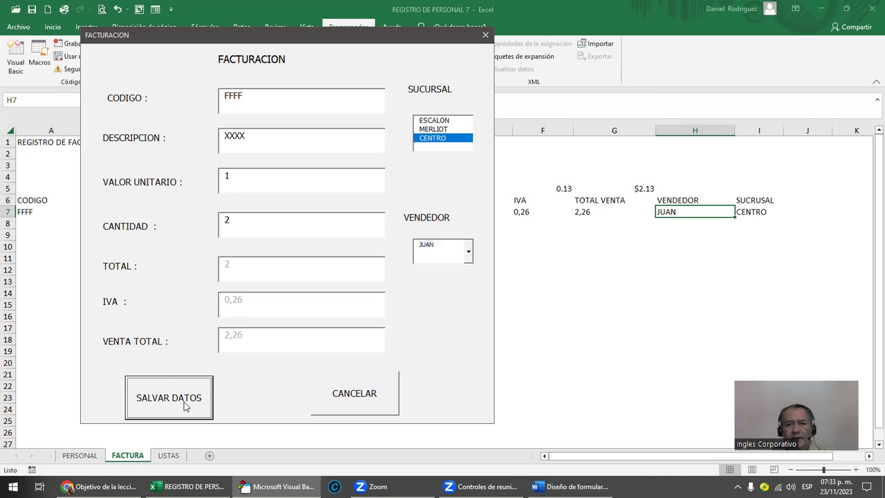
click(185, 405)
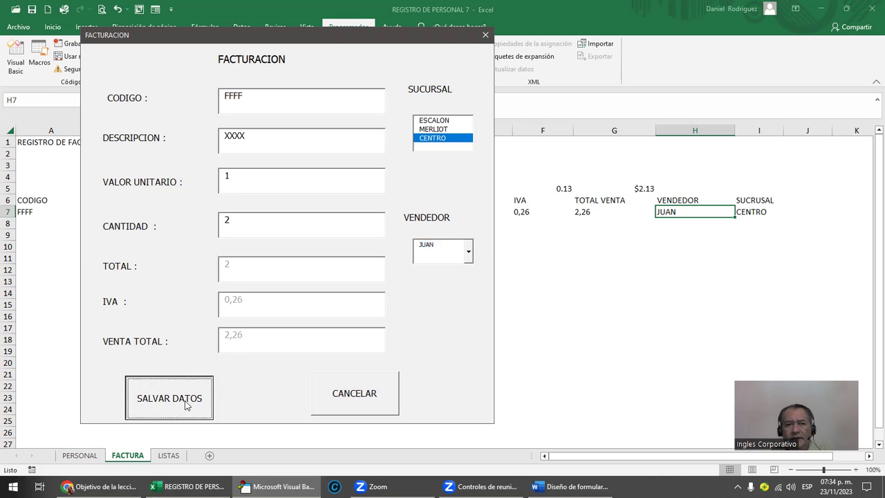
click(188, 406)
click(197, 404)
click(199, 404)
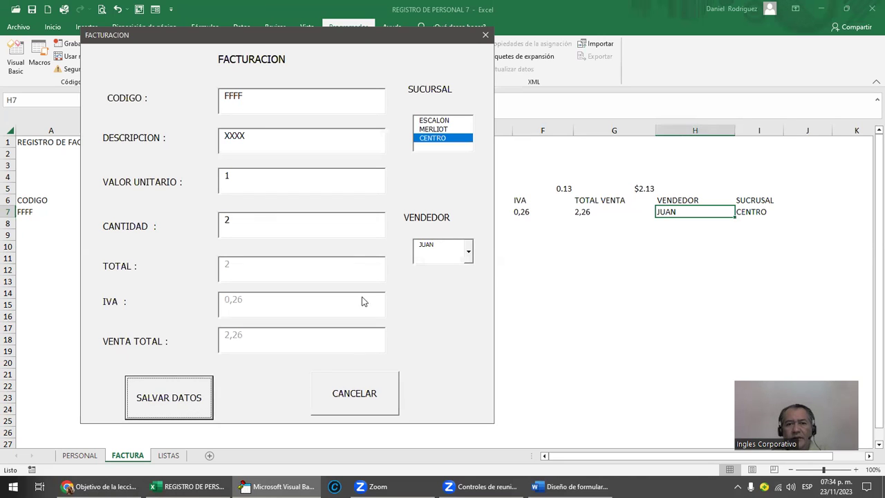
- Close the running form and add blank lines inside the GUARDAR_Click routine
drag(239, 44, 239, 114)
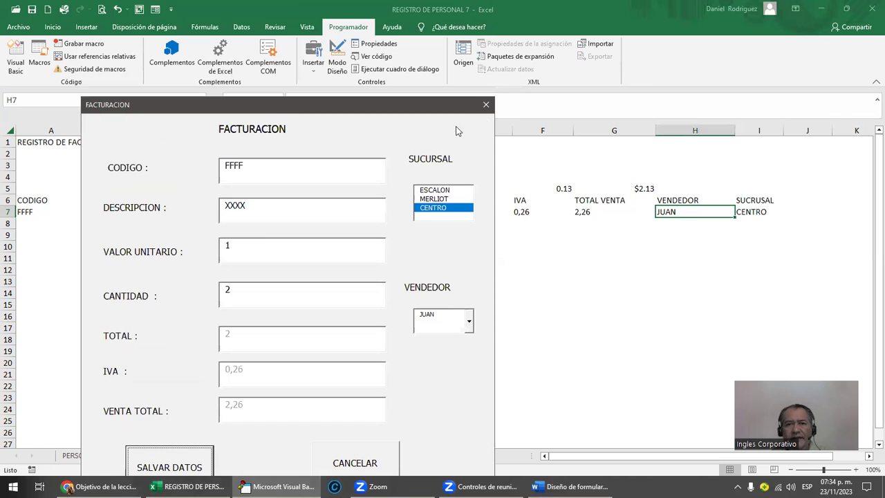
click(487, 105)
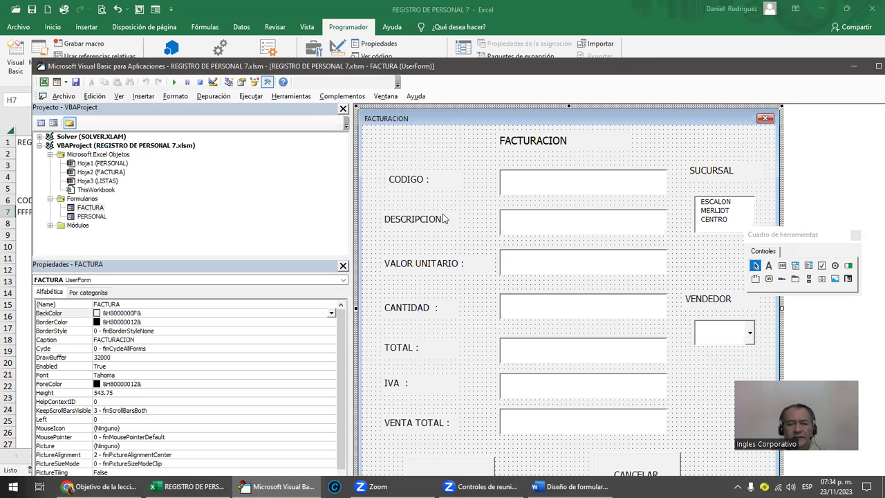
double_click(433, 67)
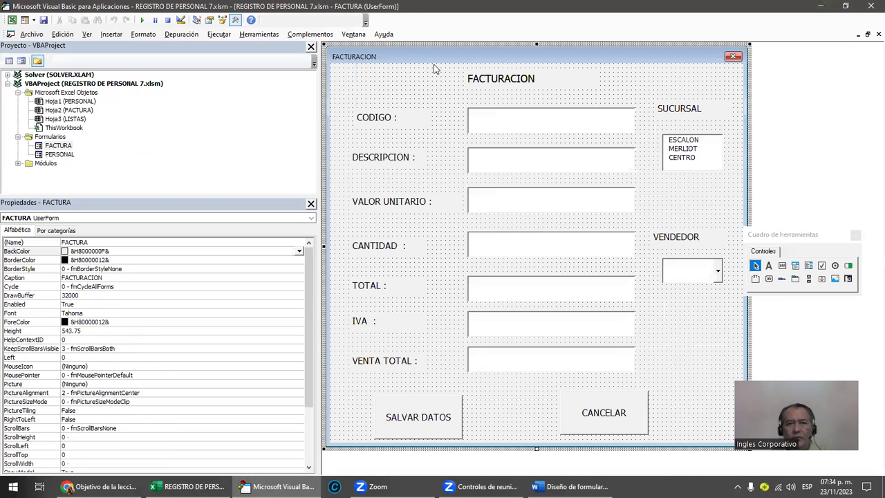
double_click(435, 416)
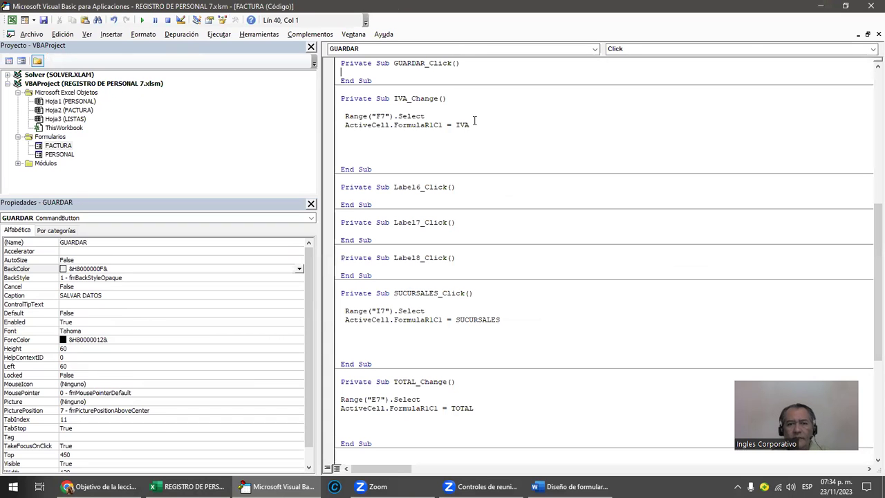
key(Return)
key(Return)
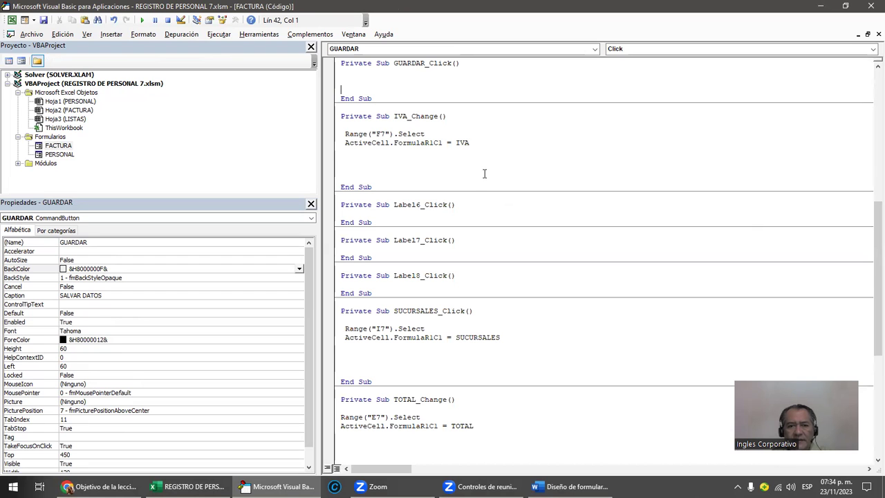
- Create an empty CANCELAR_Click handler and return to the FACTURA form design
double_click(59, 145)
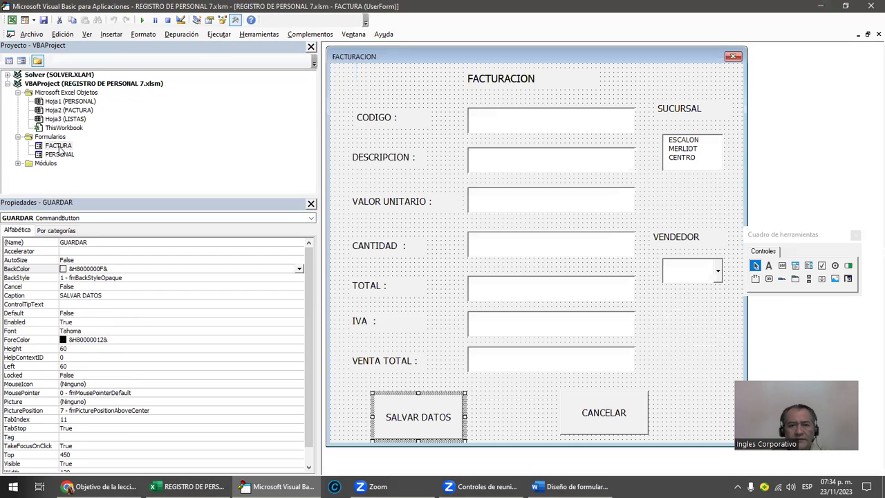
double_click(605, 397)
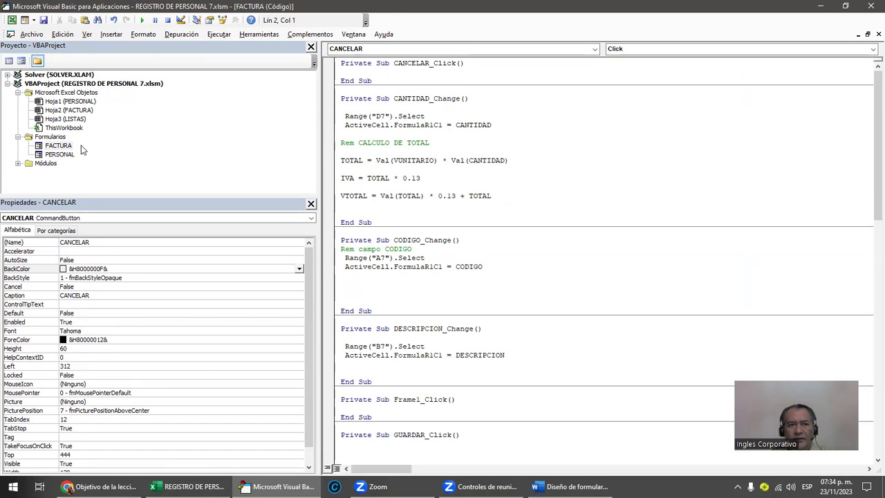
double_click(58, 146)
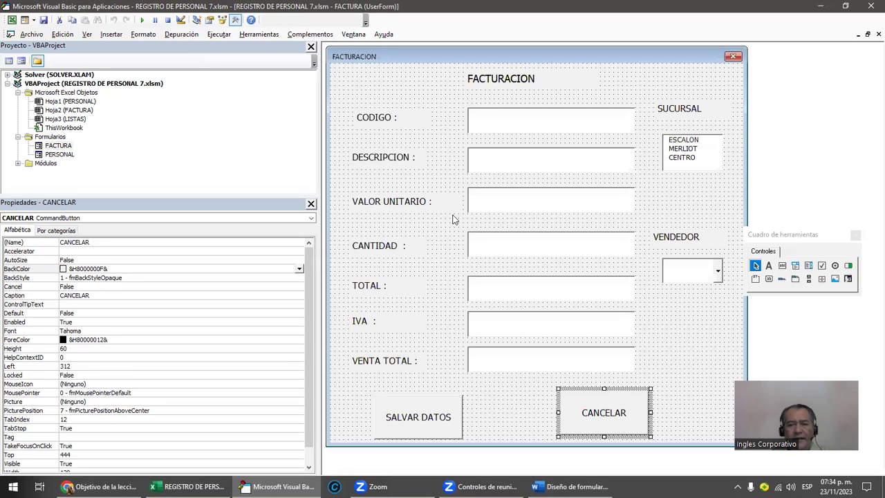
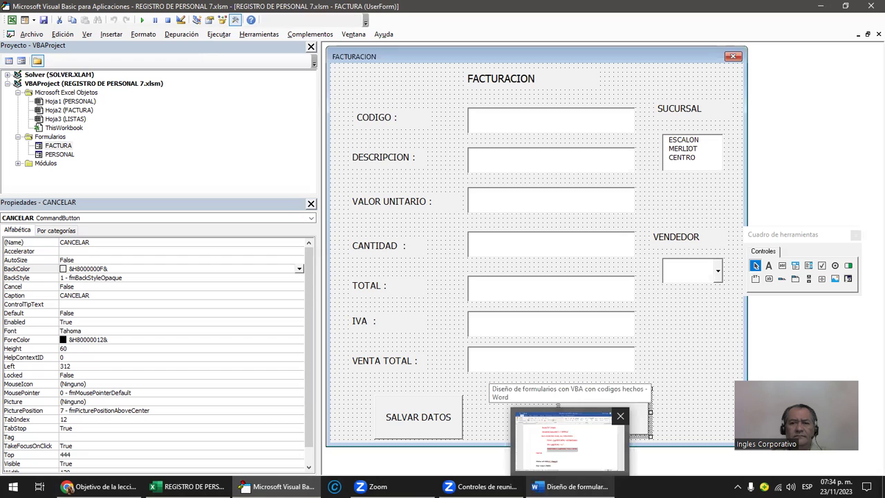
- Bring up the Word documentation and scroll up to the CommandButton1_Click procedure
click(560, 436)
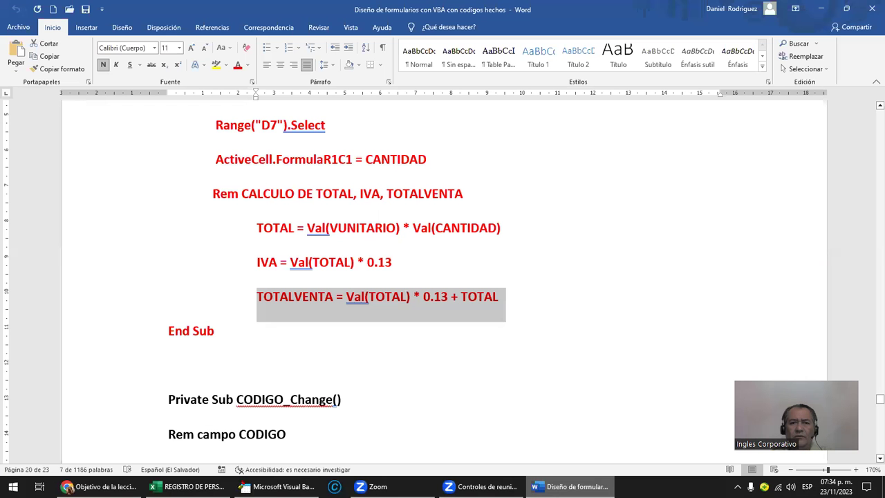
scroll(383, 382, up, 1)
scroll(383, 382, up, 4)
scroll(384, 382, up, 3)
scroll(387, 382, up, 5)
scroll(391, 382, up, 3)
scroll(391, 382, up, 3)
scroll(391, 382, up, 1)
scroll(392, 381, up, 1)
scroll(391, 382, up, 5)
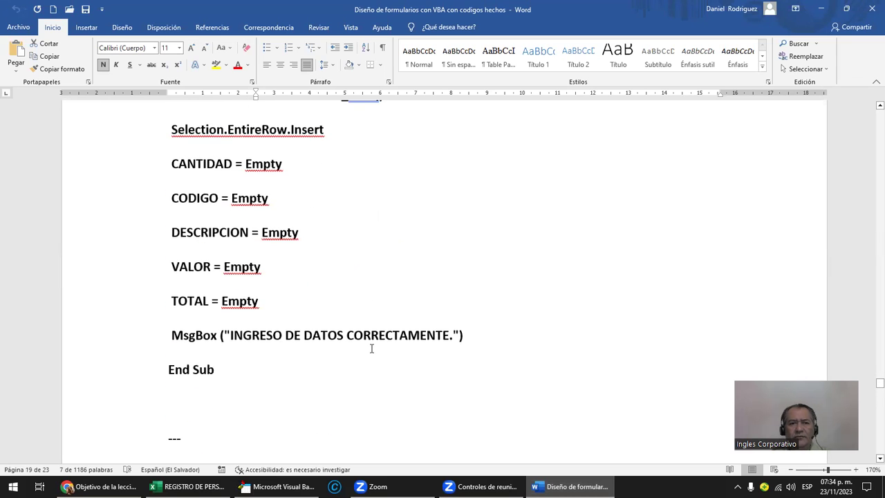
scroll(372, 349, up, 2)
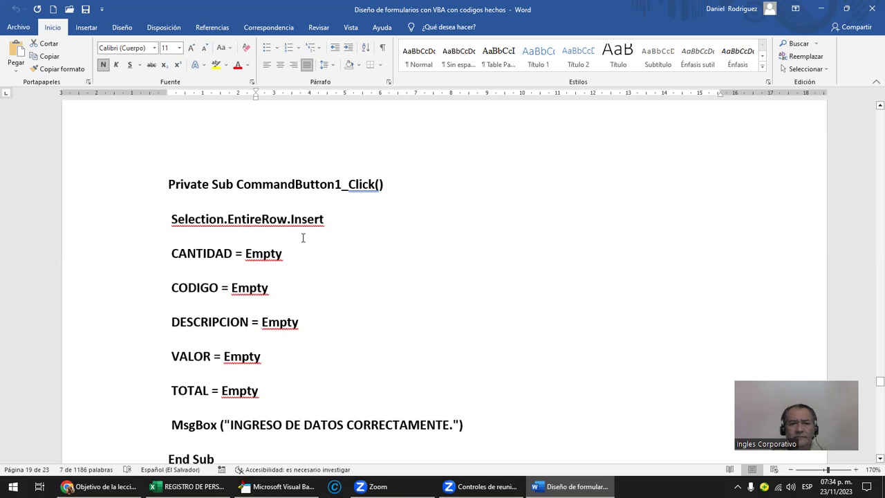
- Copy CommandButton1_Click's body from Selection.EntireRow.Insert through the MsgBox line
click(215, 200)
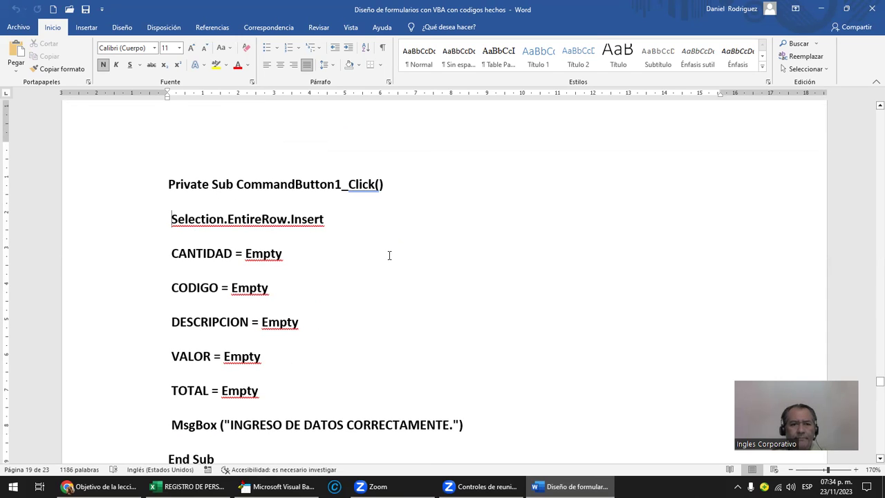
key(shift+Down)
key(shift+Down)
key(shift+Down)
key(shift+Down)
key(shift+Down)
key(shift+Down)
key(shift+Down)
key(shift+Up)
key(shift+Up)
key(shift+Down)
key(shift+Down)
key(shift+Up)
key(shift+Up)
key(shift+Right)
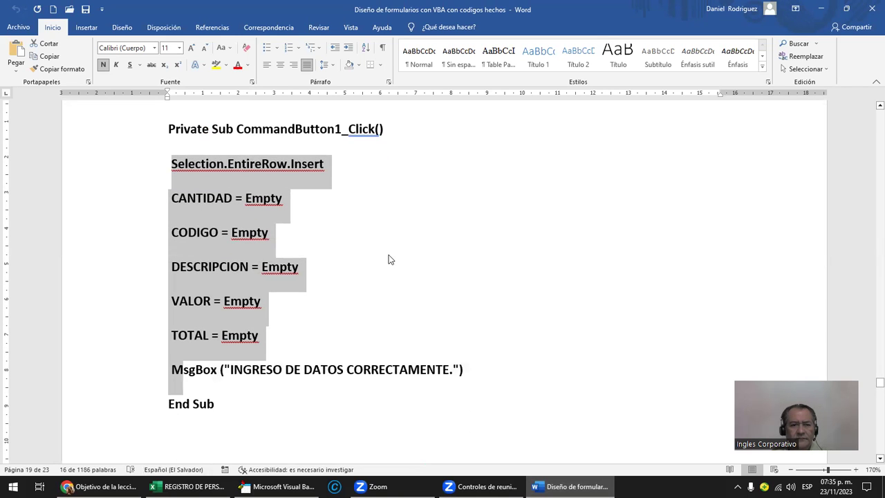
key(shift+Right)
key(shift+Right)
key(shift+Right)
key(shift+Right)
key(shift+Right)
key(shift+Right)
key(shift+Right)
key(shift+Right)
key(shift+Right)
key(shift+Right)
key(shift+Right)
key(shift+Right)
key(shift+Left)
key(ctrl+c)
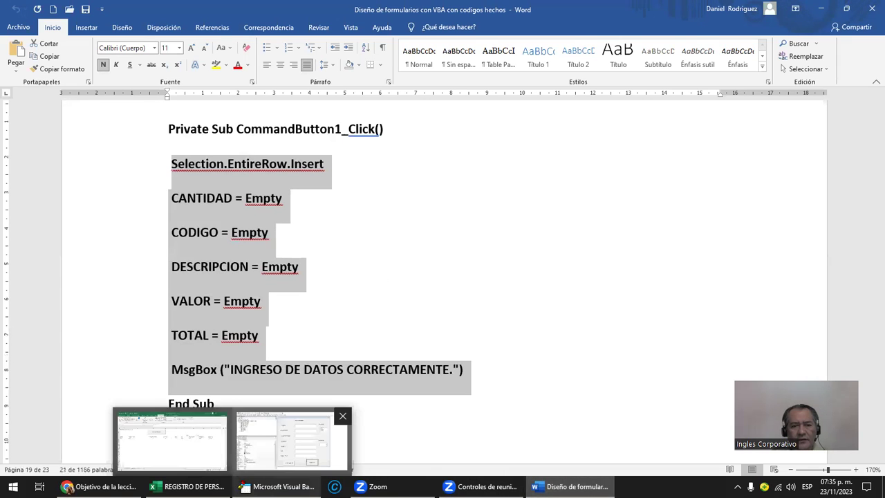
click(277, 486)
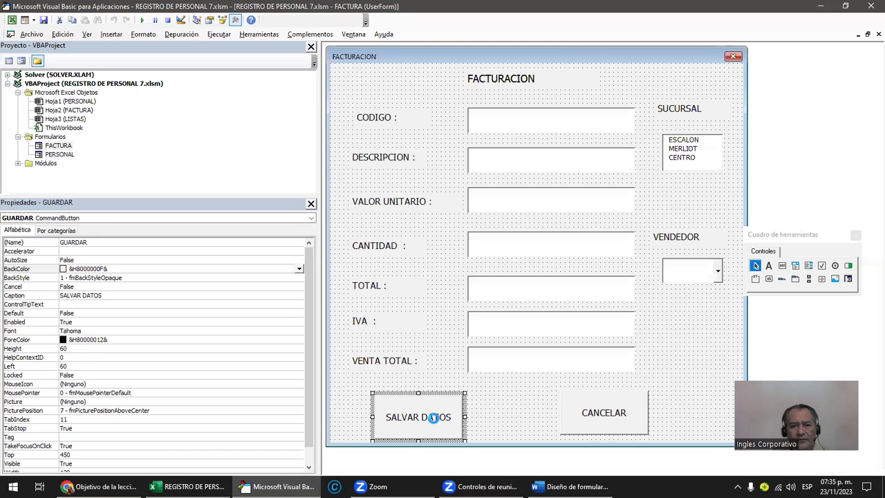
- Paste the copied code into the SALVAR DATOS button's GUARDAR_Click procedure
double_click(436, 420)
key(Return)
key(Return)
key(Return)
key(Return)
key(Up)
key(Up)
key(Up)
key(Up)
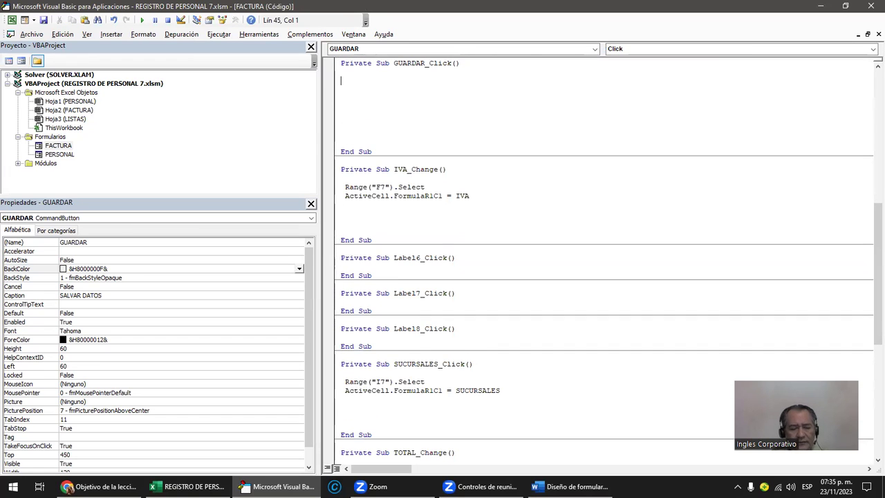
key(ctrl+v)
- Remove the stray leading spaces and indent the Empty-clearing lines one level
click(342, 90)
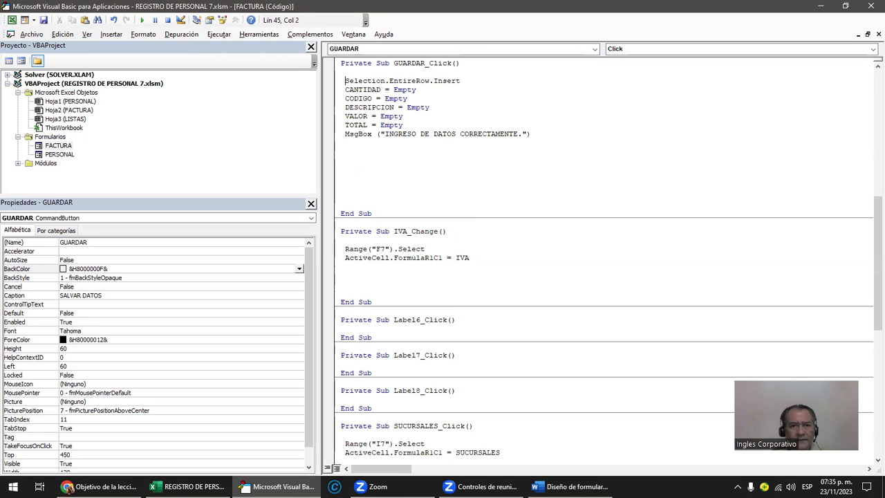
key(Down)
key(Delete)
key(Delete)
key(shift+Down)
key(shift+Down)
key(shift+Down)
key(shift+Down)
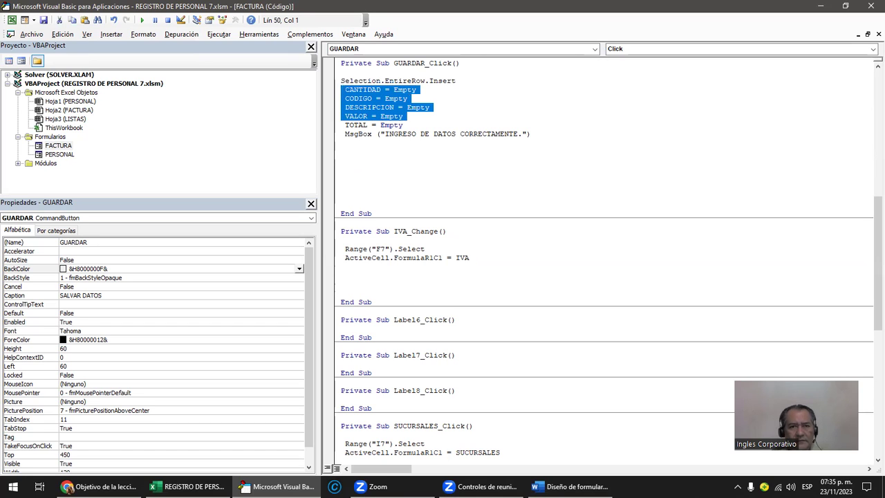
key(shift+Down)
key(Tab)
click(341, 80)
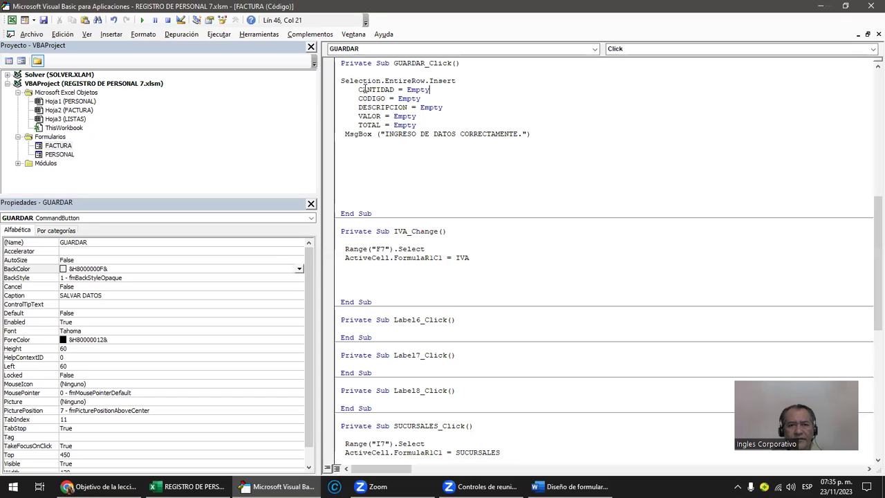
- Restore the editor window and move it down so the FACTURA sheet's row 7 shows
double_click(200, 6)
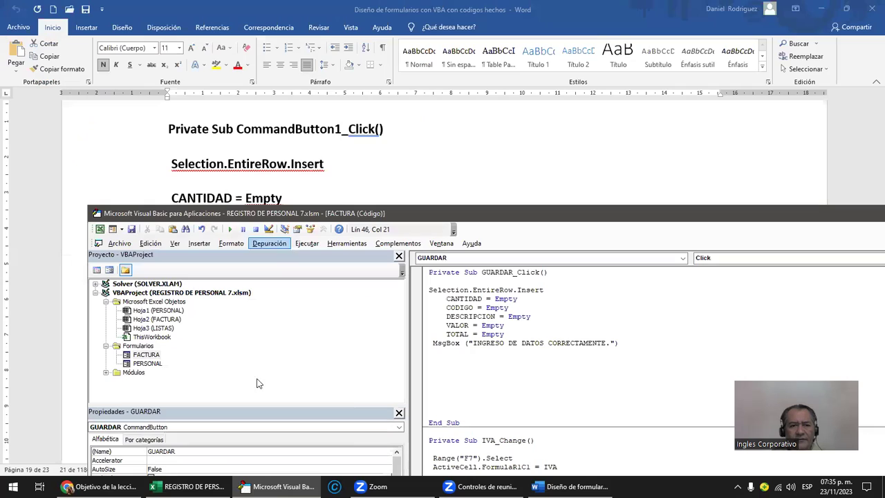
click(186, 486)
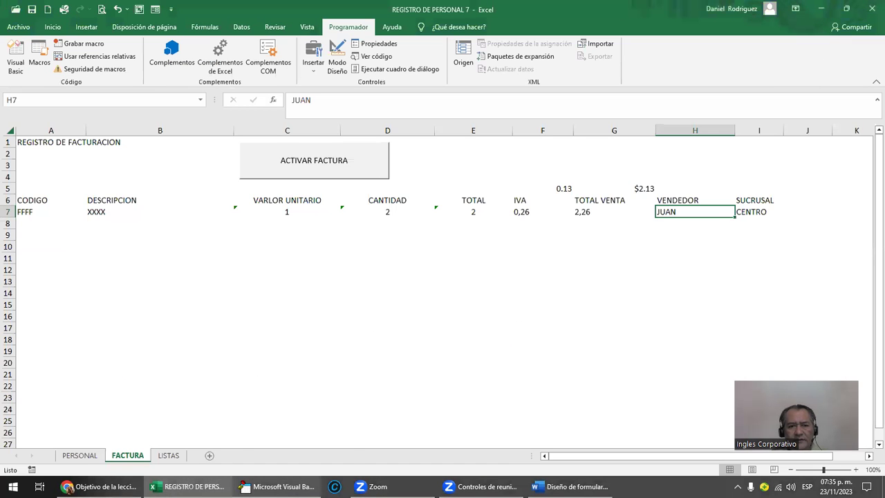
mouse_move(276, 487)
click(302, 407)
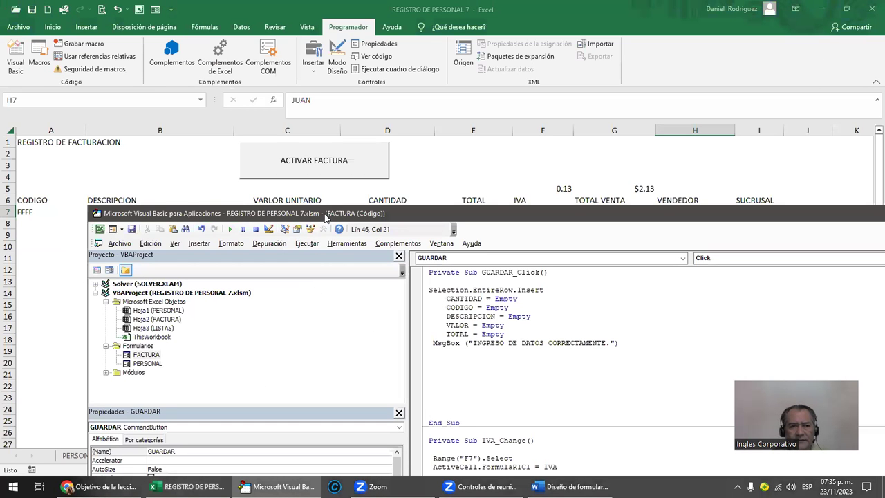
drag(325, 217, 249, 235)
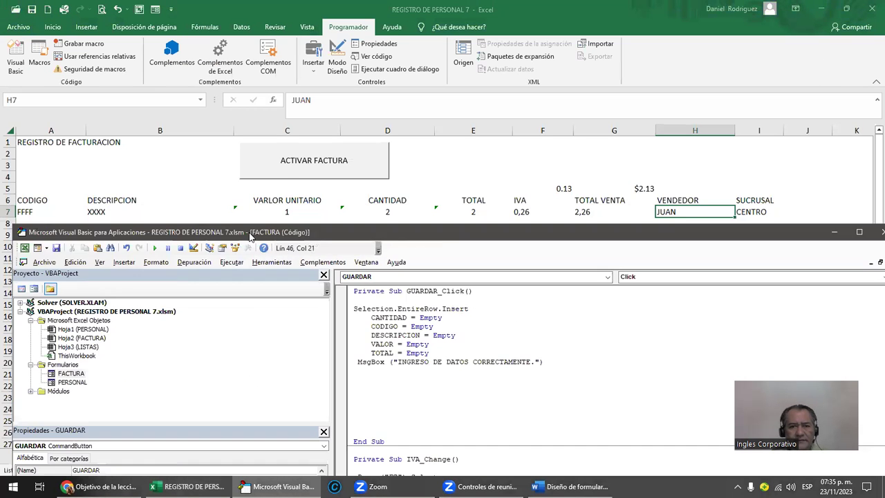
- Rename the first clearing lines to CODIGO and DESCRIPCION and delete the duplicate line
click(367, 318)
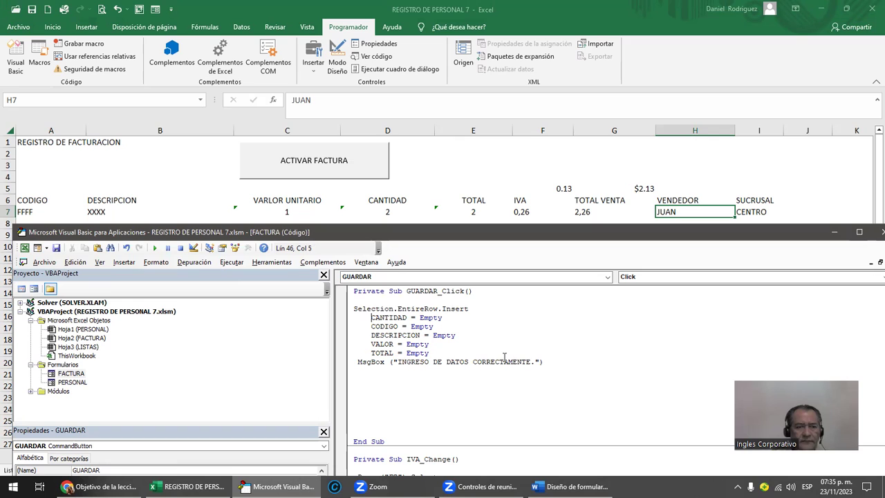
text(CODI)
text(O)
key(Delete)
key(Delete)
key(Delete)
key(Delete)
key(Delete)
key(Delete)
key(Delete)
key(Delete)
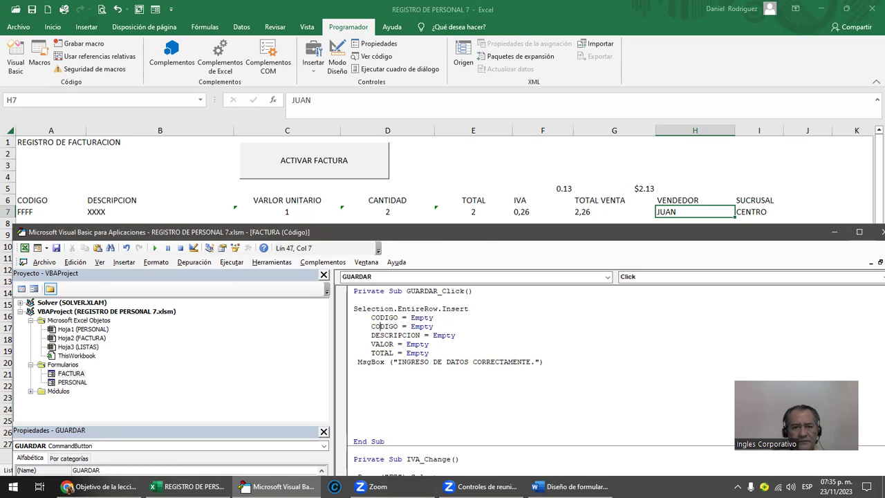
text(DESCRIPCION)
key(Delete)
key(Delete)
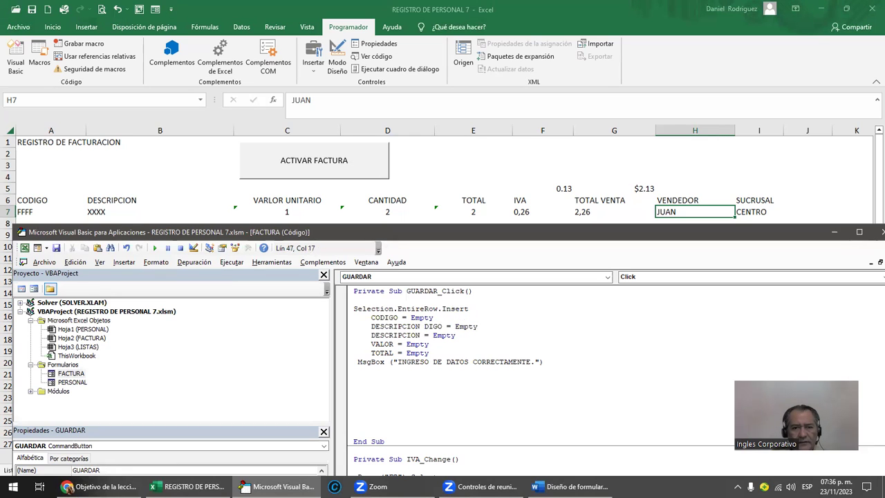
key(Delete)
key(Delete)
key(Delete)
key(Down)
key(Left)
key(Left)
key(Left)
key(Left)
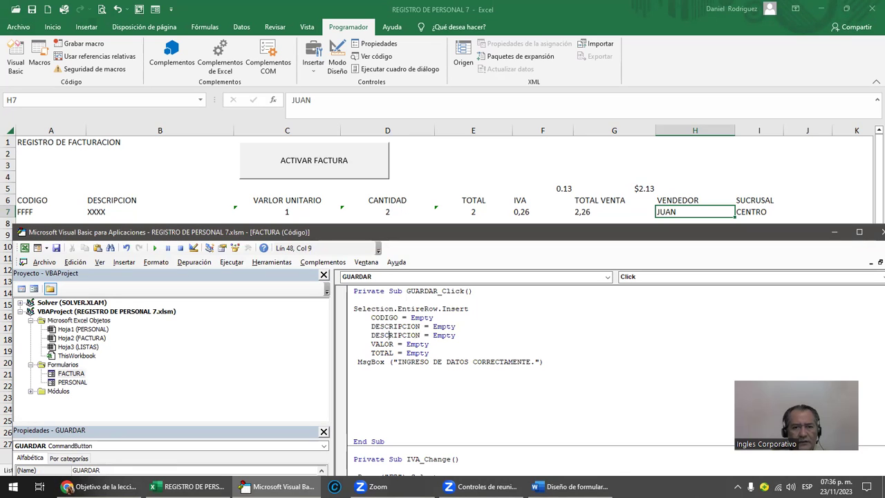
key(Delete)
key(Delete)
key(Delete)
key(Delete)
key(Delete)
key(Delete)
key(Delete)
key(Delete)
key(Delete)
key(Delete)
key(Delete)
key(Delete)
key(Delete)
key(Delete)
key(Delete)
key(Delete)
key(Delete)
key(Delete)
key(Delete)
key(Delete)
key(Delete)
key(Delete)
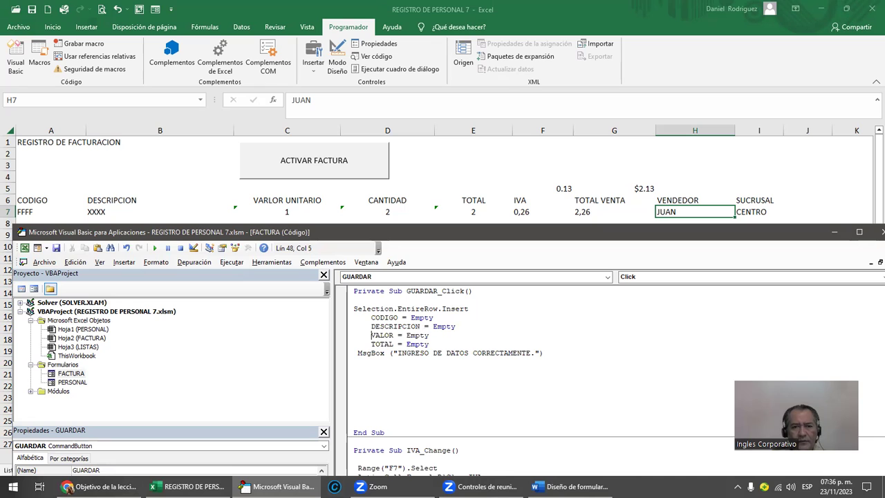
- Add a blank line above the MsgBox and select the TOTAL = Empty line
click(371, 343)
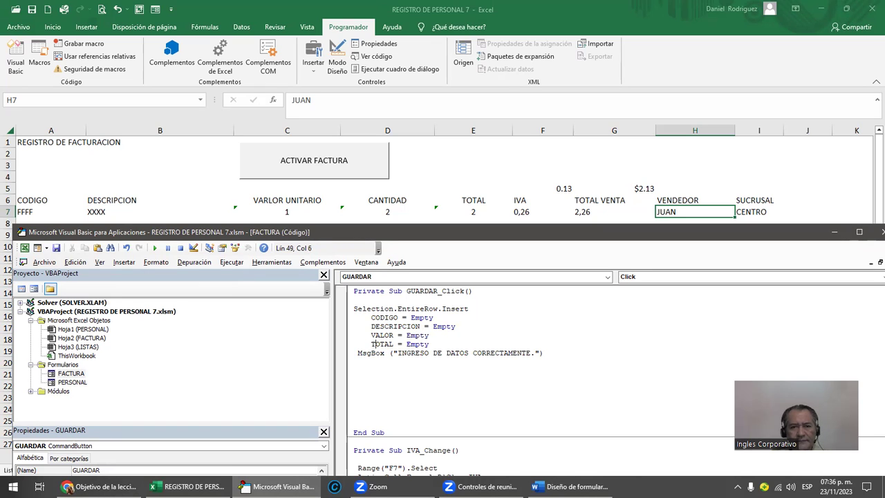
key(Return)
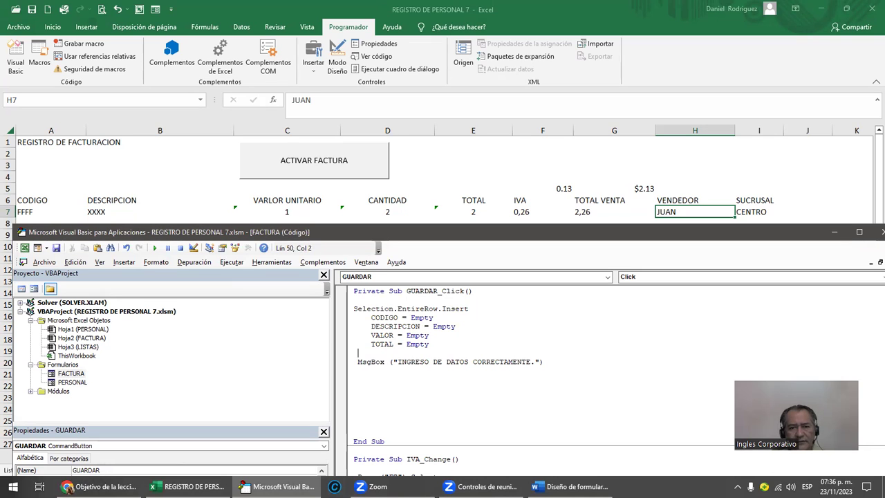
drag(371, 344, 358, 352)
key(ctrl+c)
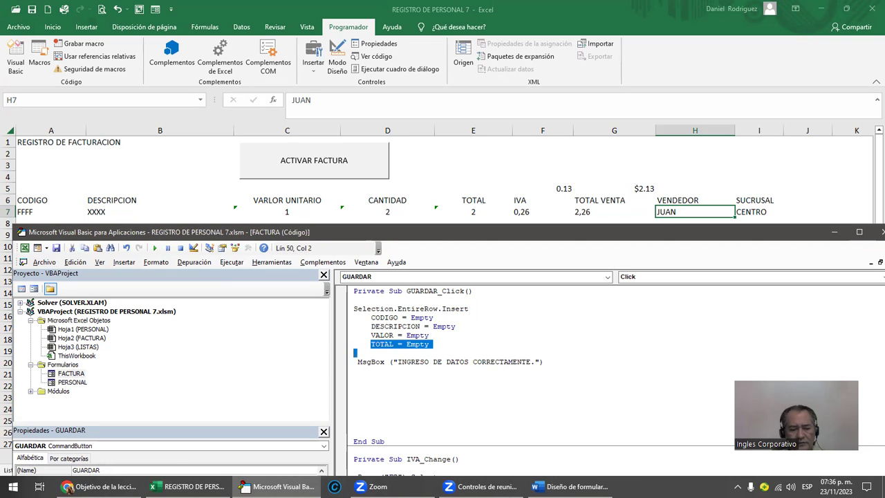
- Add reset lines for CANTIDAD, IVA and VTOTAL from copies of TOTAL = Empty
click(374, 361)
key(ctrl+v)
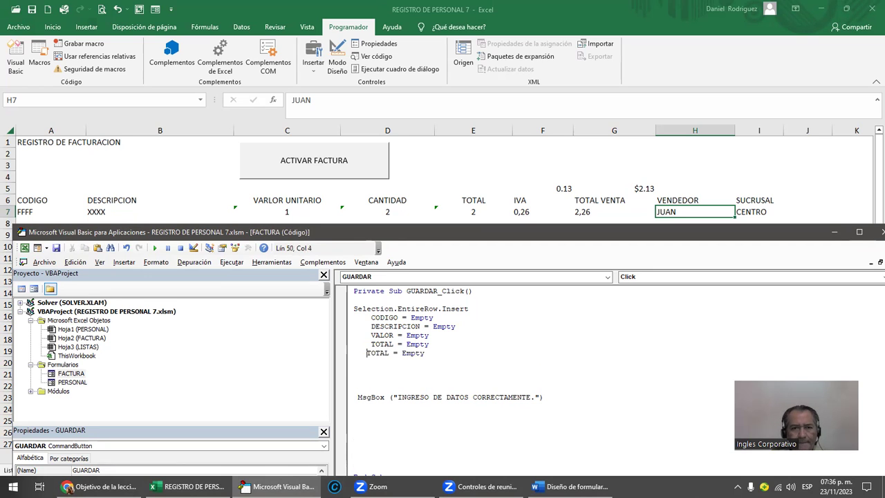
key(Delete)
key(Delete)
key(Delete)
text(CANTIDAD)
key(Delete)
key(Delete)
key(Delete)
key(Down)
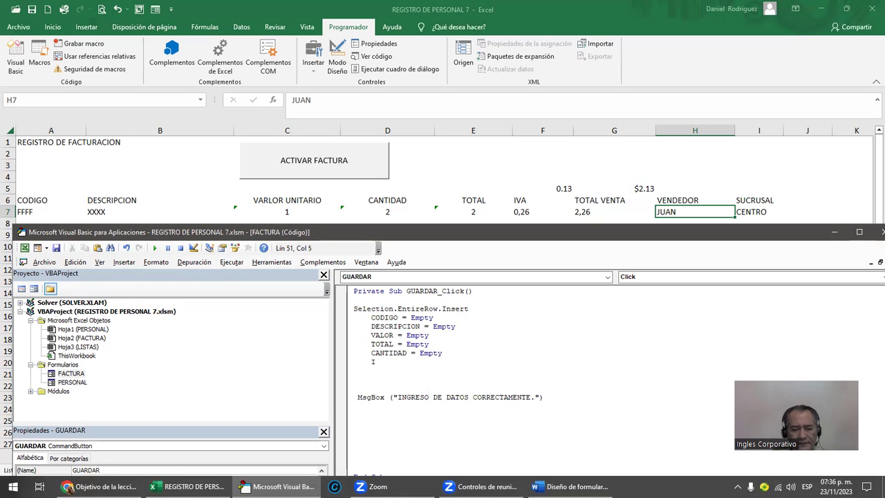
key(ctrl+v)
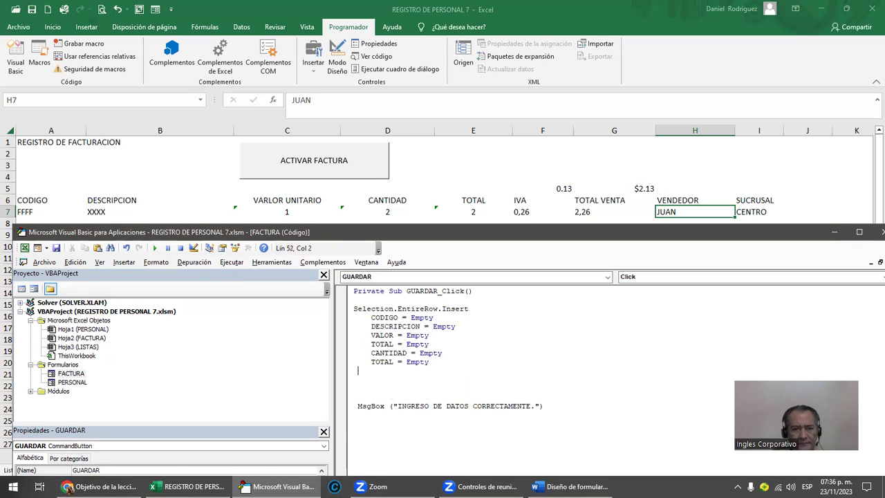
click(367, 362)
text(IVA)
key(Delete)
key(Delete)
key(Delete)
key(Delete)
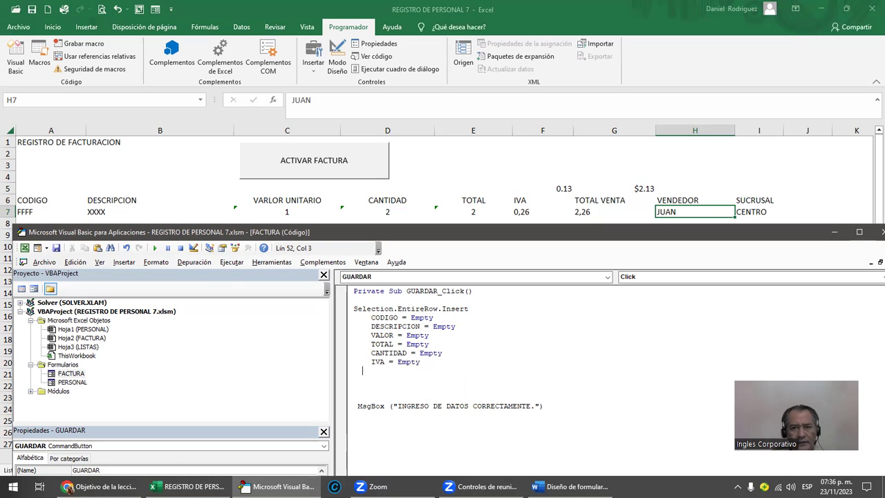
key(ctrl+v)
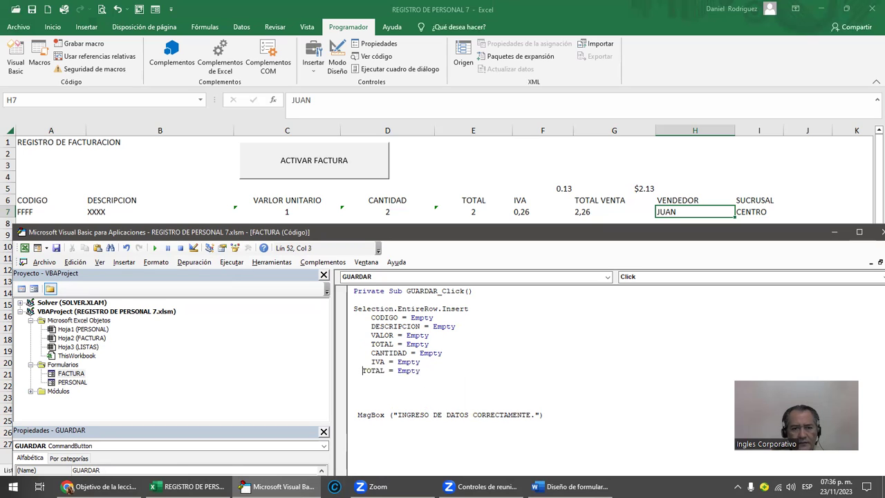
text(V)
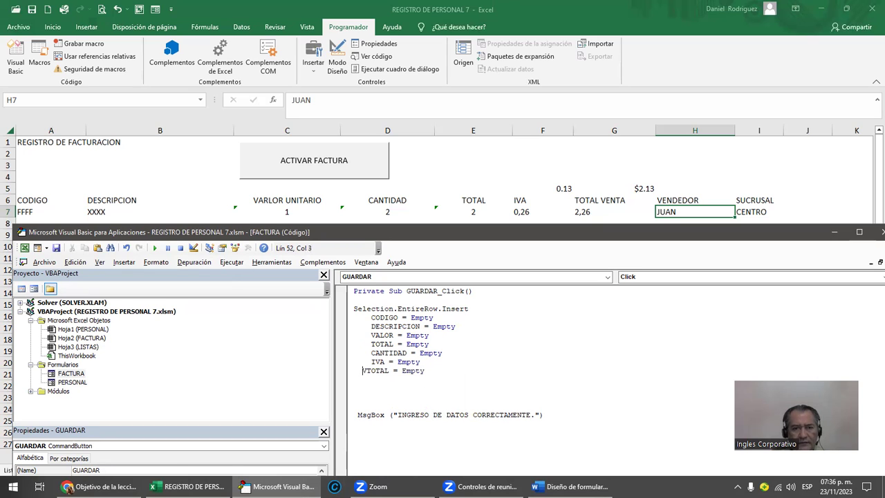
- Add indented VENDEDORES = Empty and SUCURSALES = Empty reset lines
key(ctrl+v)
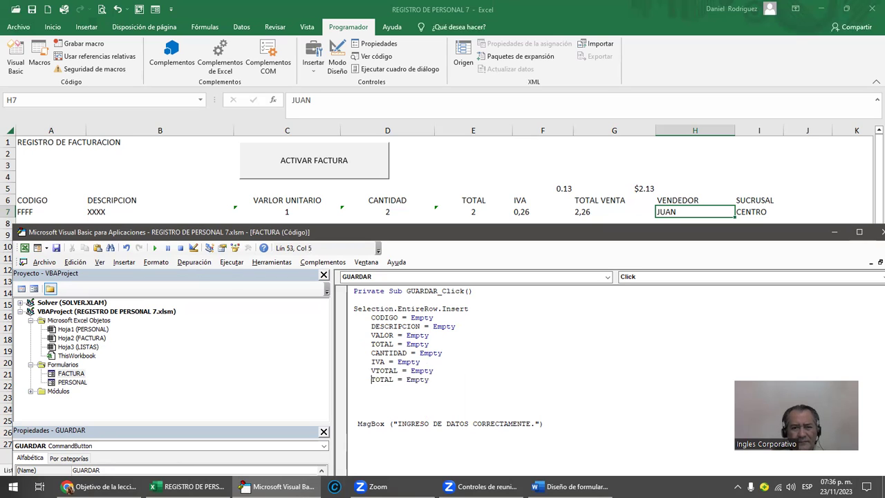
text(VENDEDOR)
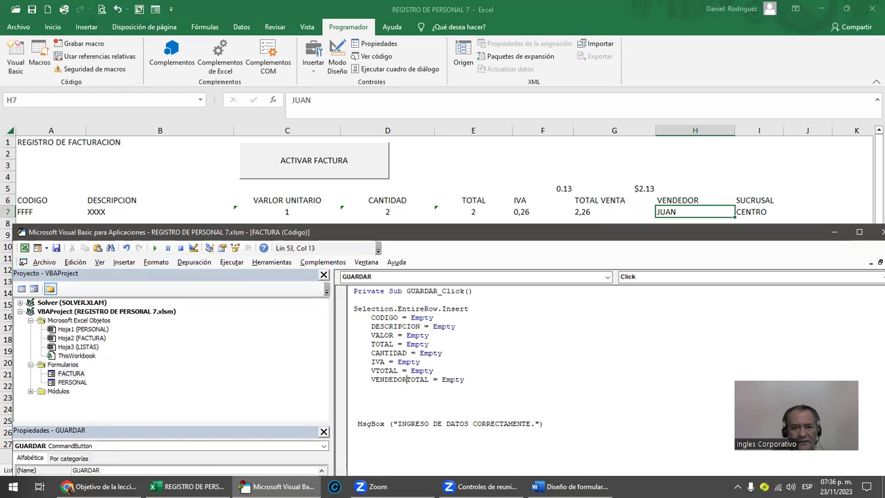
key(Delete)
key(Delete)
key(Delete)
text(ES)
key(Delete)
key(Down)
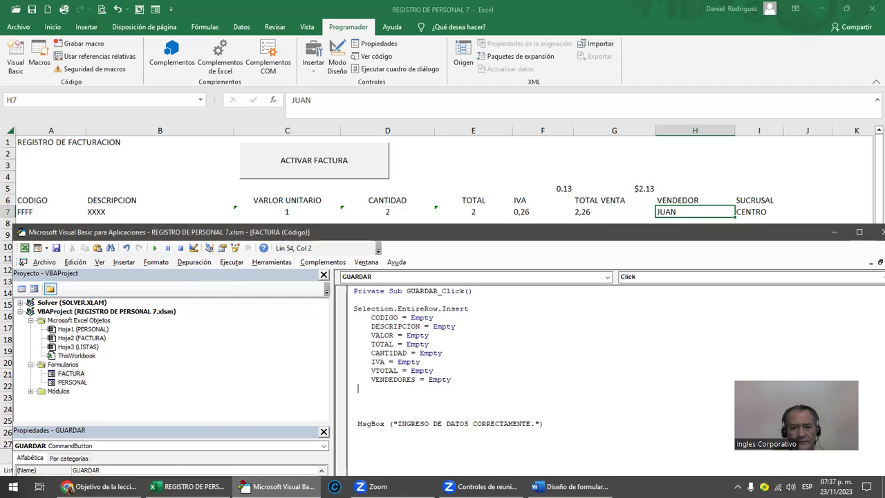
key(ctrl+v)
key(Tab)
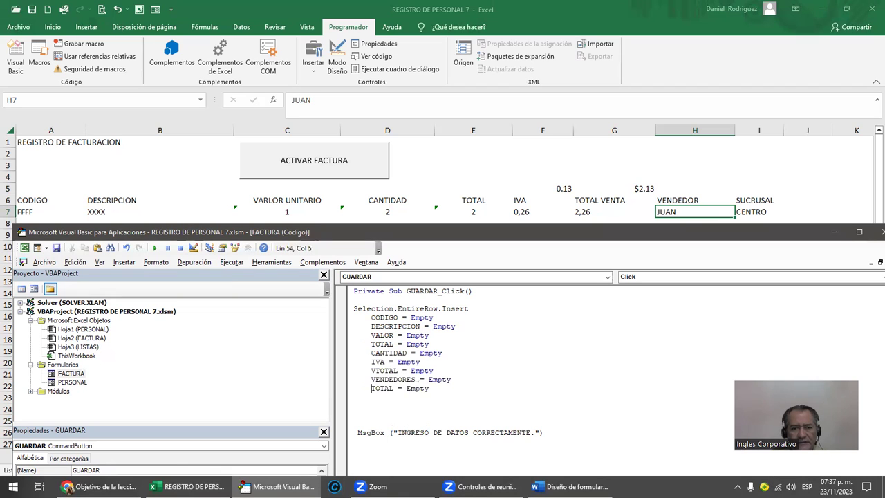
text(SUCURSALES)
key(Delete)
key(Delete)
key(Delete)
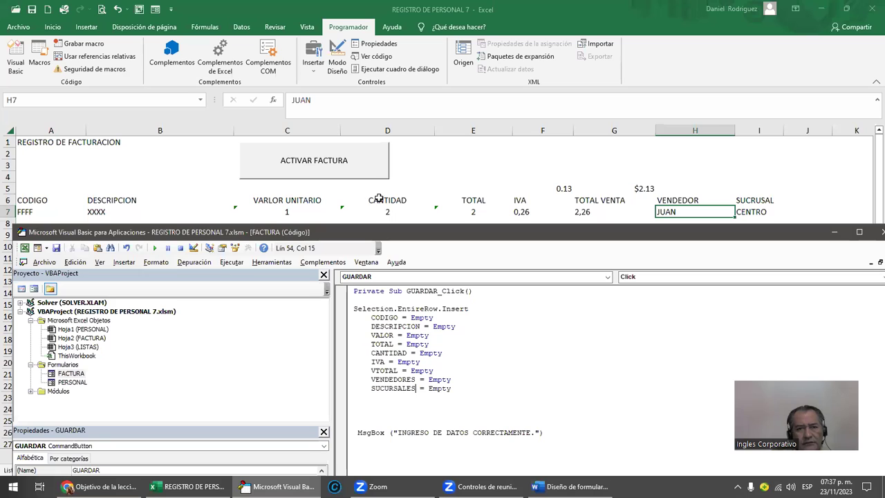
- Review the reset lines and maximize the code editor window
key(Up)
key(Up)
key(Up)
key(Up)
key(Left)
key(Left)
key(Left)
key(Left)
key(Left)
key(Down)
key(Down)
key(Down)
key(Down)
key(Down)
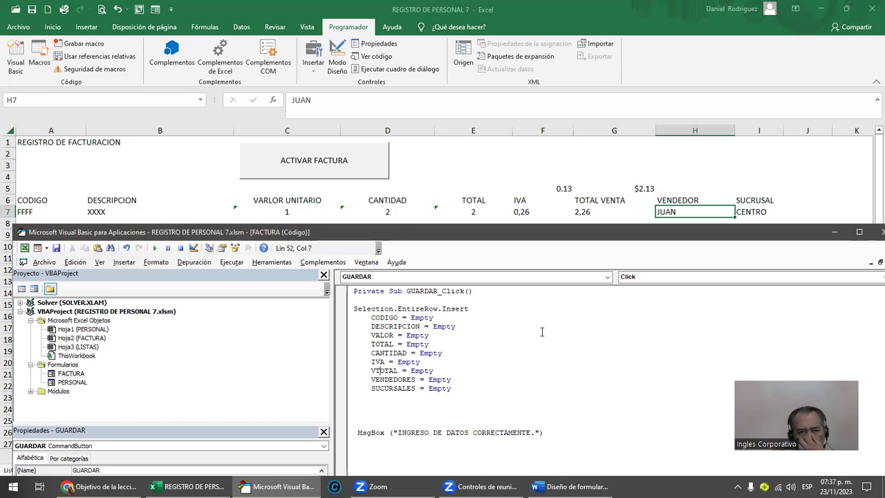
key(Down)
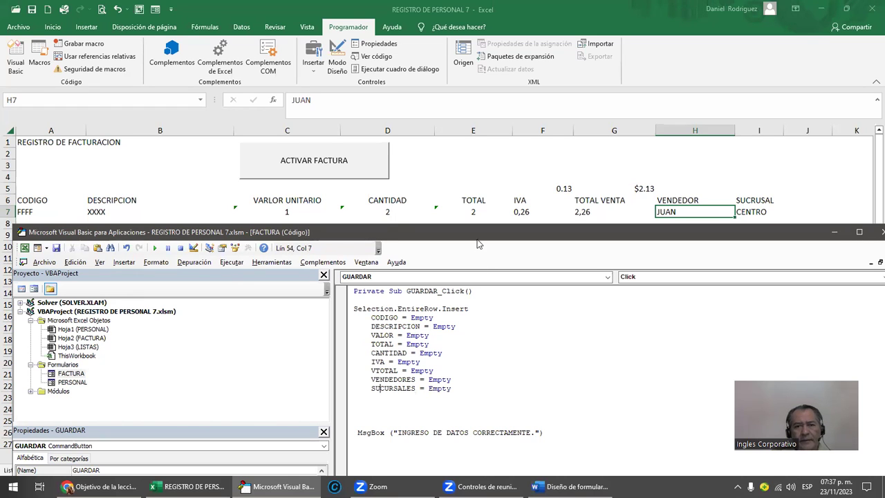
double_click(478, 232)
- Highlight the row-insert and field-reset lines for review, then run the FACTURACION form
scroll(455, 189, up, 2)
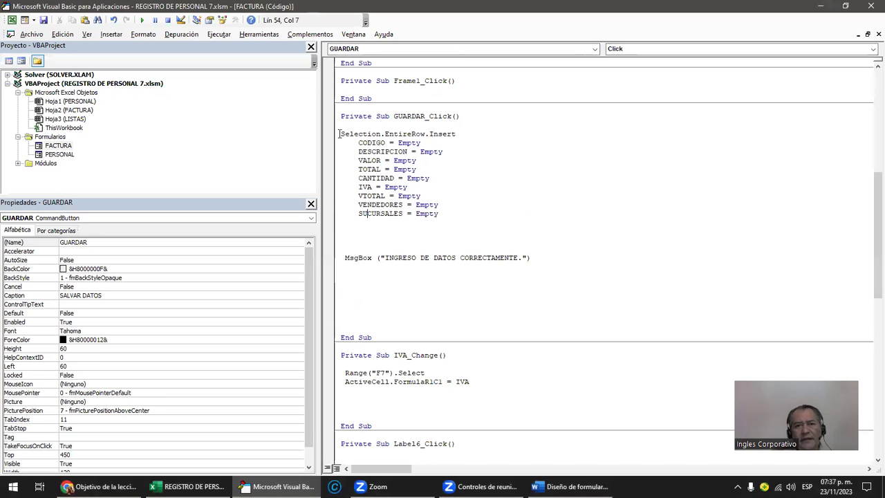
drag(339, 133, 464, 134)
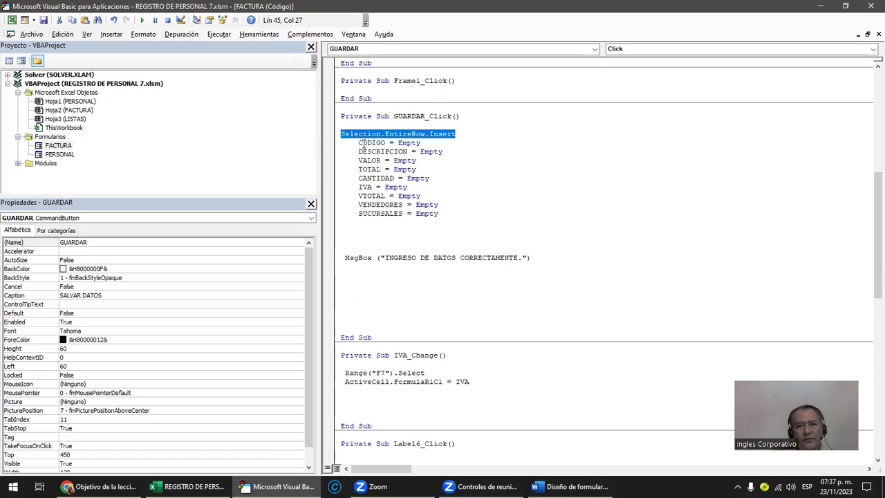
drag(359, 142, 409, 215)
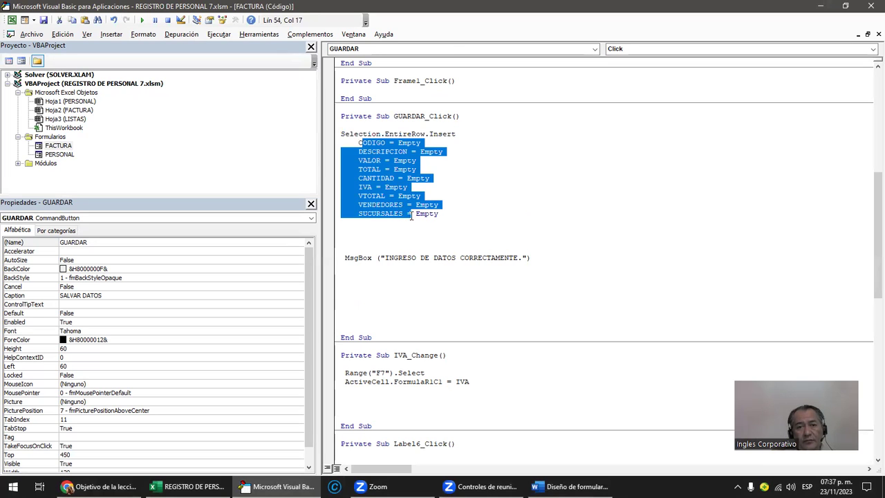
click(418, 293)
click(141, 20)
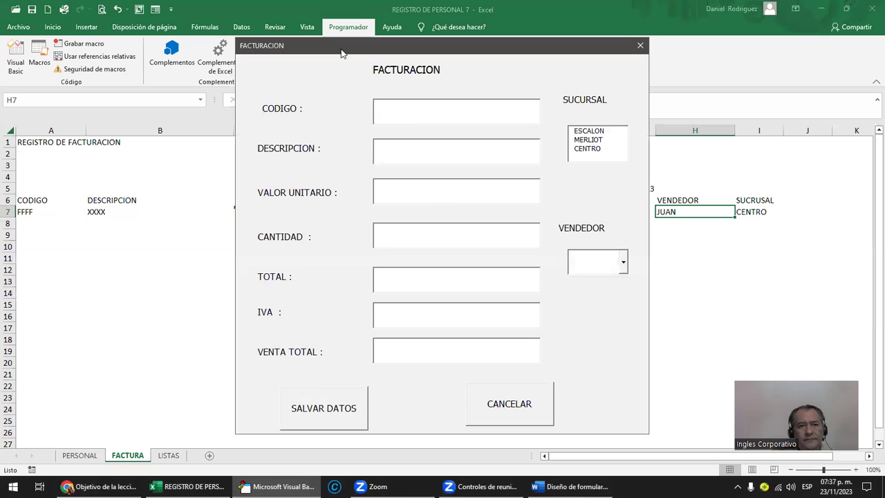
- Enter code XX, description AAA, unit value 1 and quantity 2 in the form
drag(341, 53, 392, 205)
text(XX)
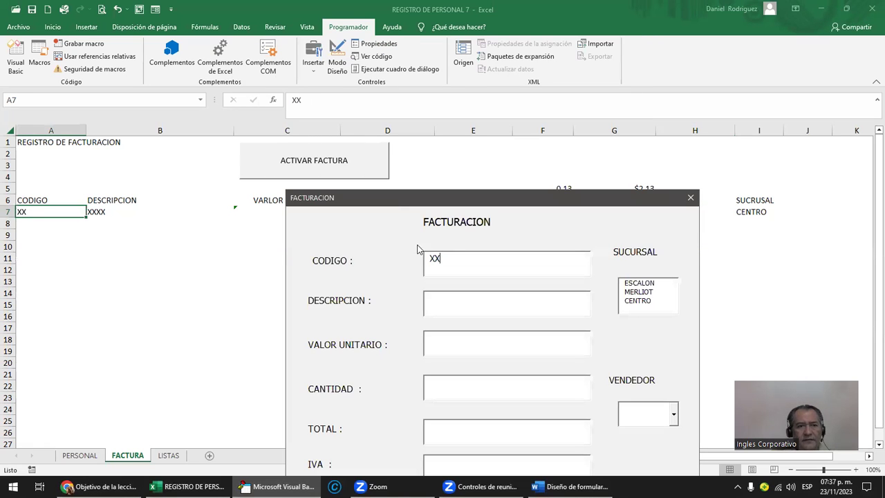
click(463, 309)
text(AAA)
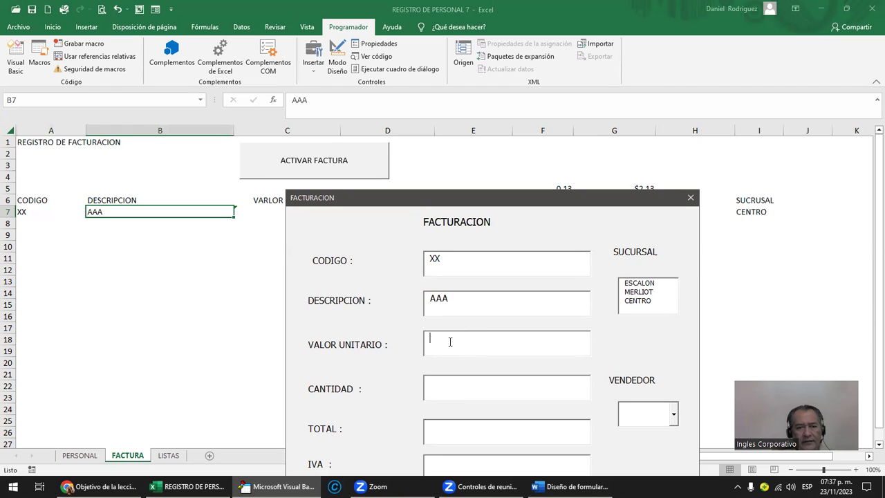
text(1)
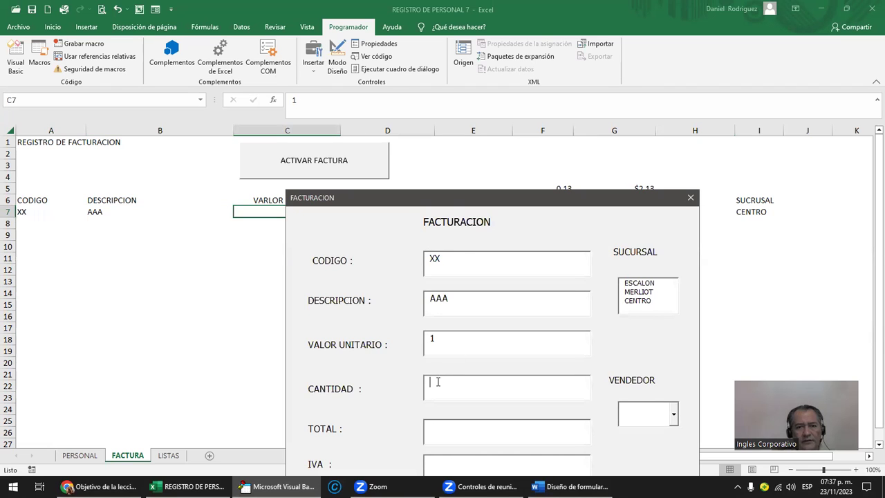
text(2)
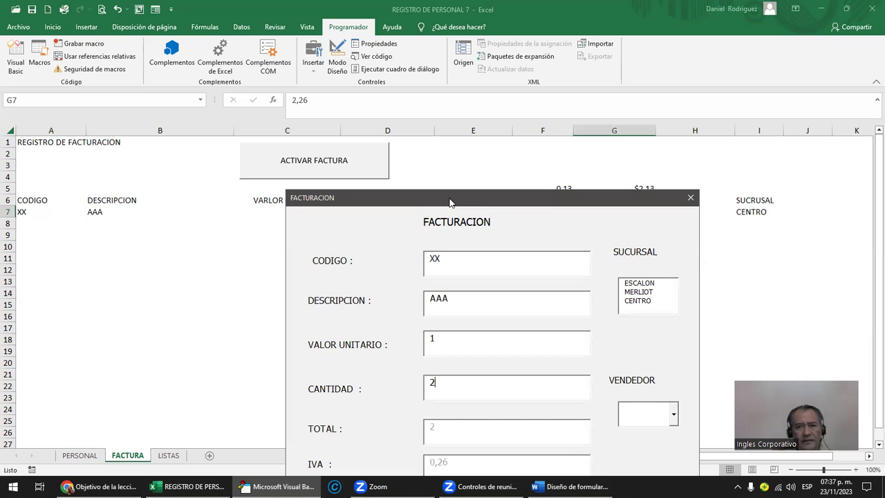
- Pick branch CENTRO and seller LUPE, save the data and accept the confirmation
drag(449, 202, 233, 78)
click(427, 178)
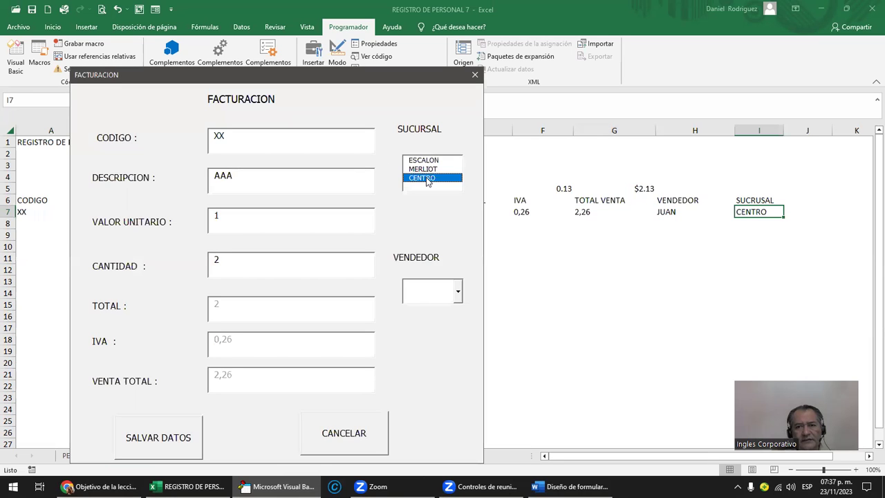
click(458, 291)
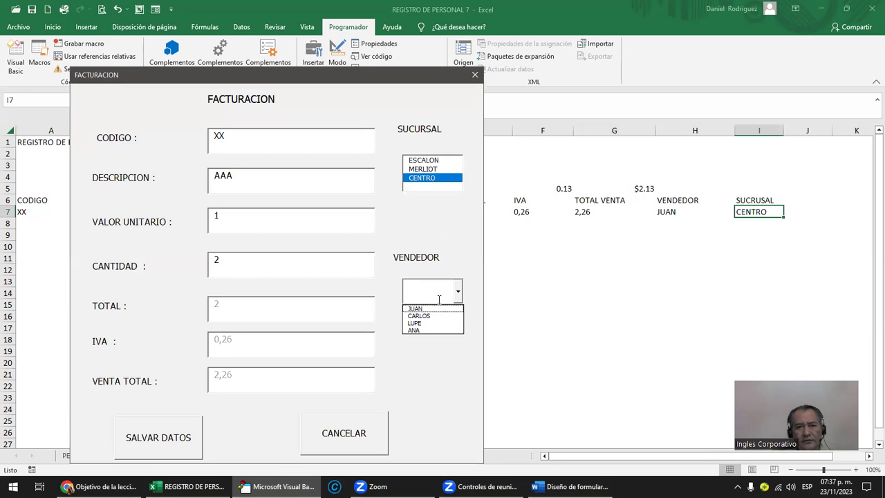
click(418, 323)
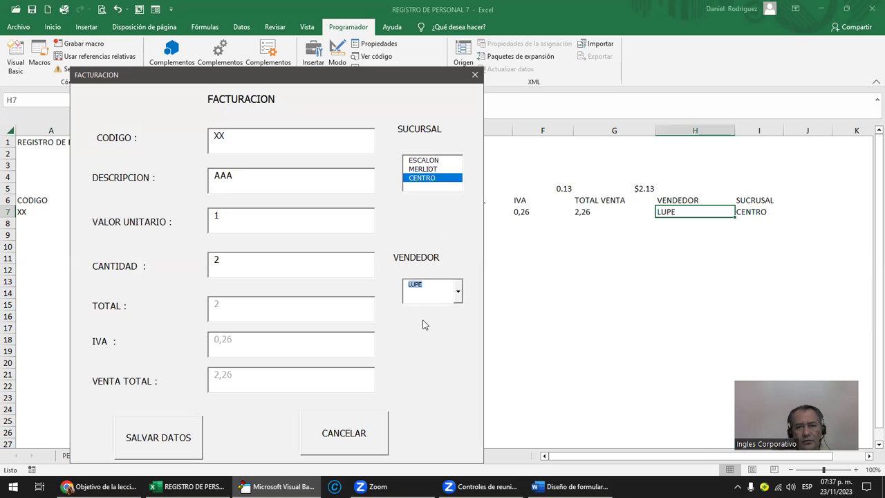
click(199, 439)
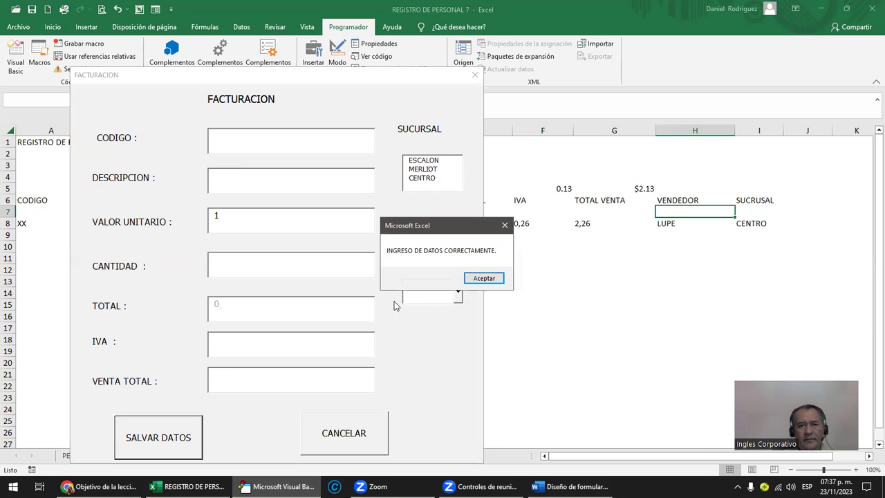
click(415, 133)
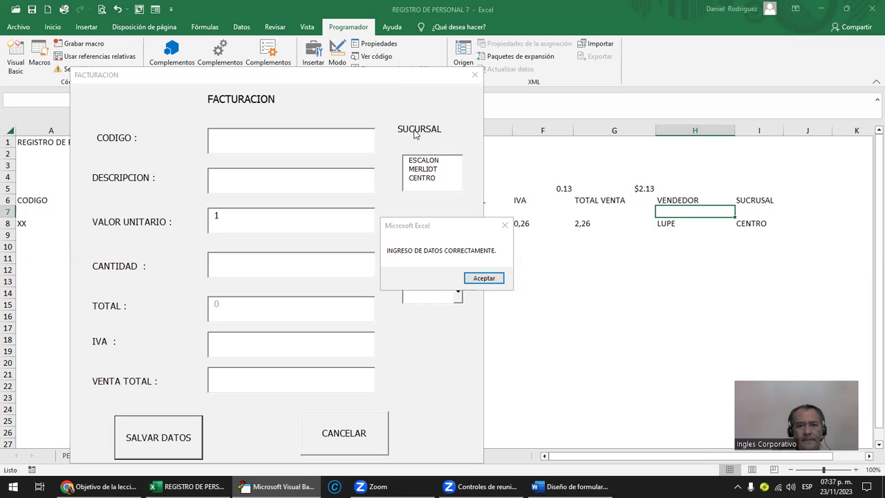
click(475, 279)
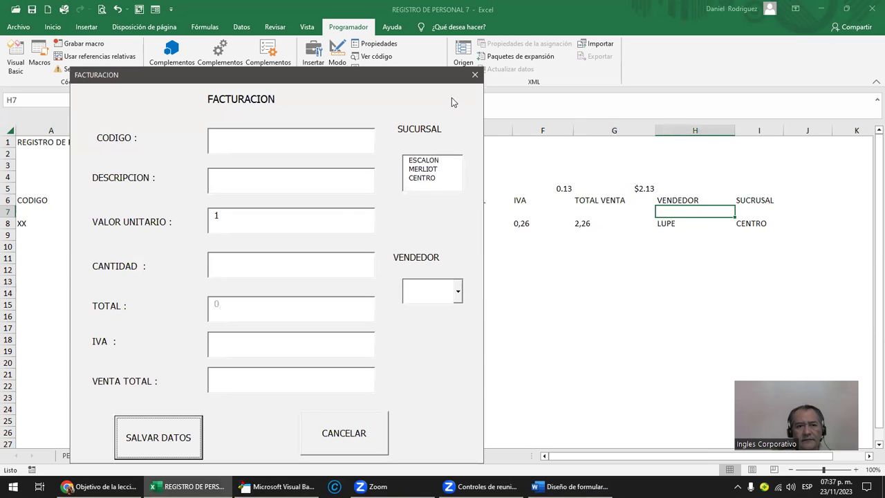
drag(219, 220, 209, 219)
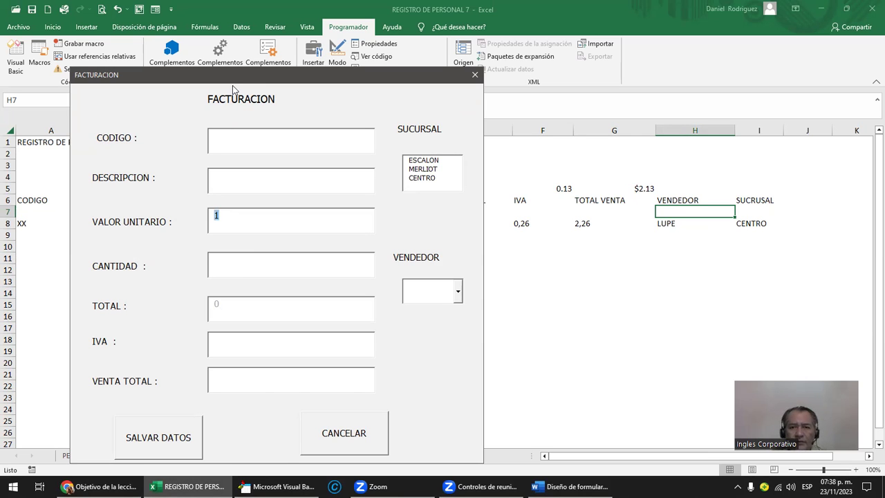
drag(233, 88, 372, 108)
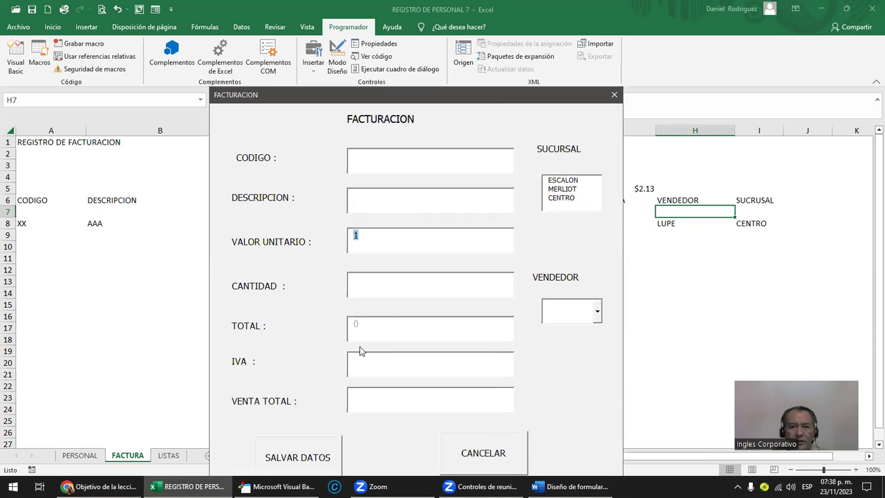
- Close the running form and inspect the code behind the TOTAL and VALOR UNITARIO textboxes
click(614, 95)
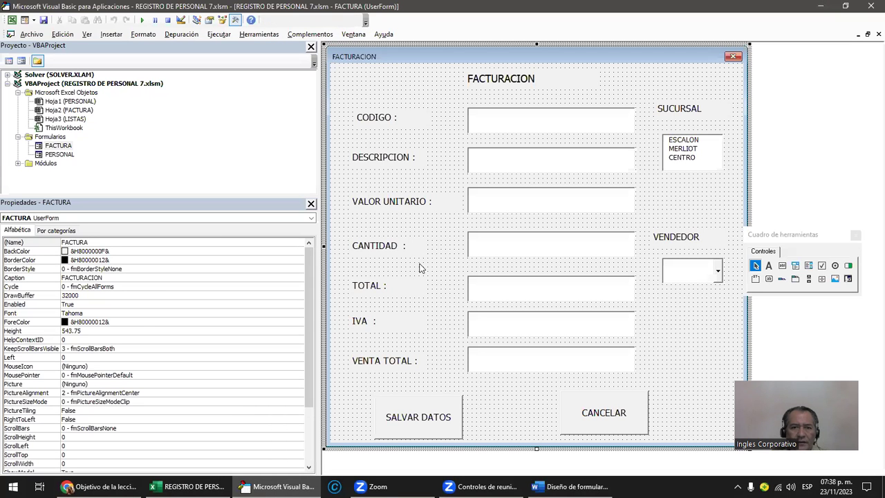
double_click(483, 286)
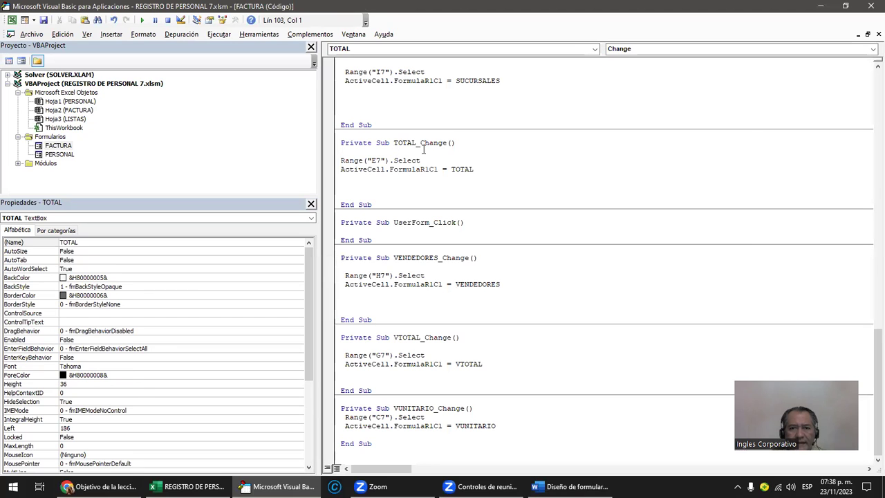
double_click(67, 146)
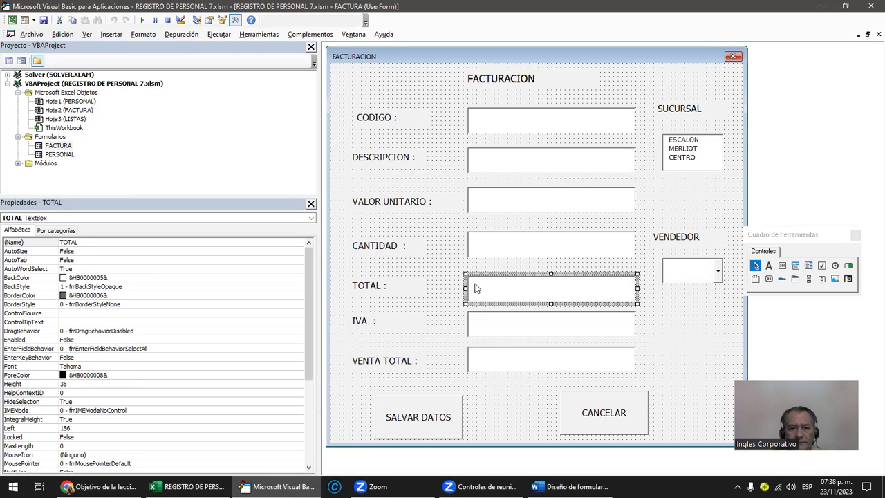
double_click(482, 201)
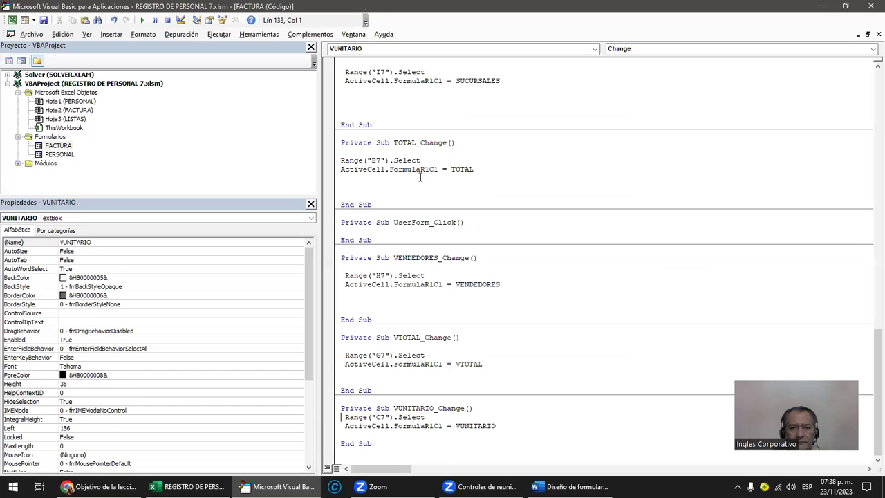
double_click(62, 146)
double_click(435, 415)
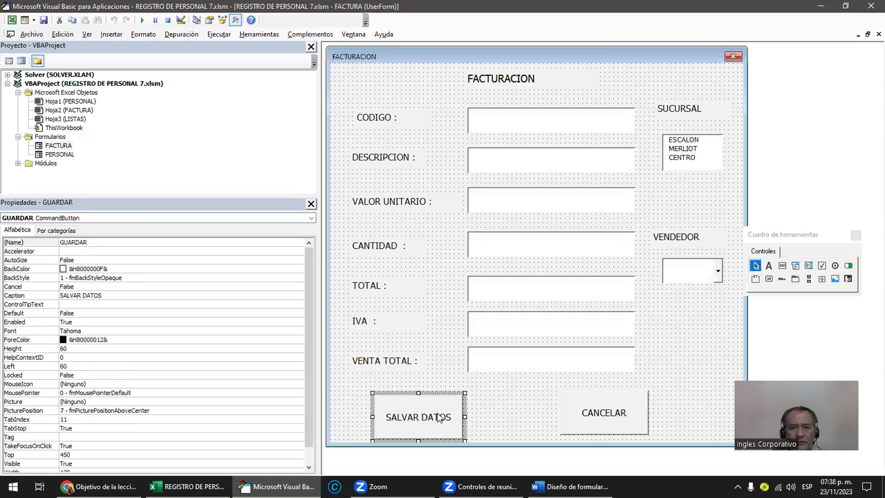
- Replace VALOR with VUNITARIO in GUARDAR_Click's reset line
click(377, 125)
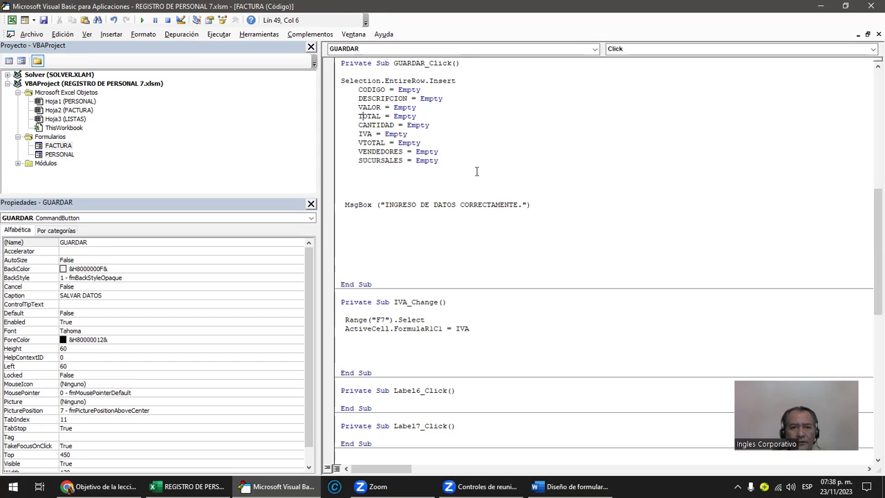
key(Right)
key(Right)
key(Delete)
key(Delete)
key(Delete)
key(Delete)
key(Delete)
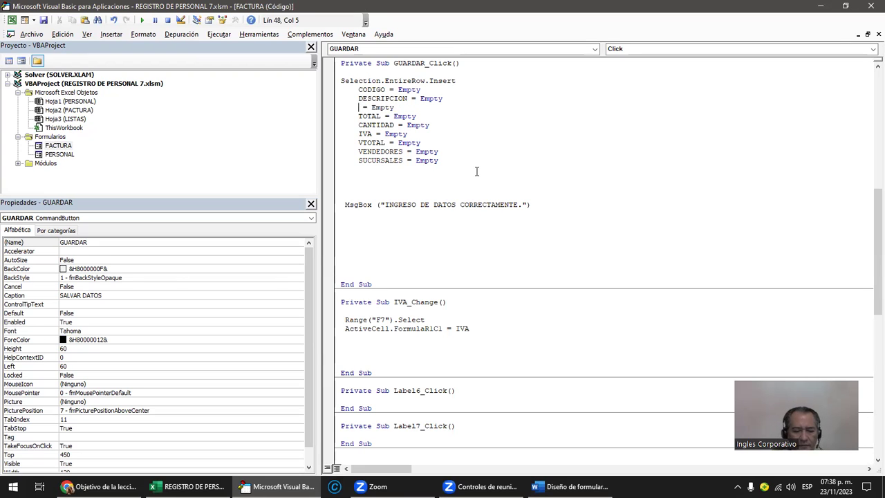
text(VUNITARIO)
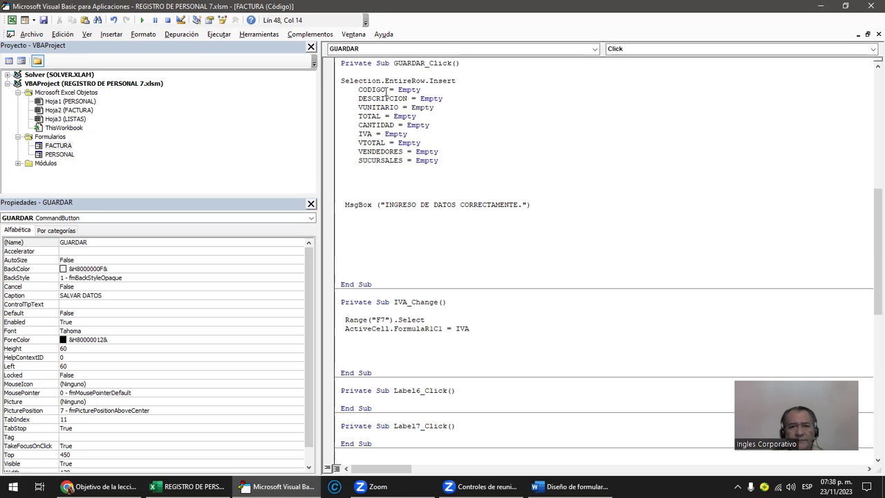
- Run the form and enter code DD, description DD, unit value 1 and quantity 2
click(142, 20)
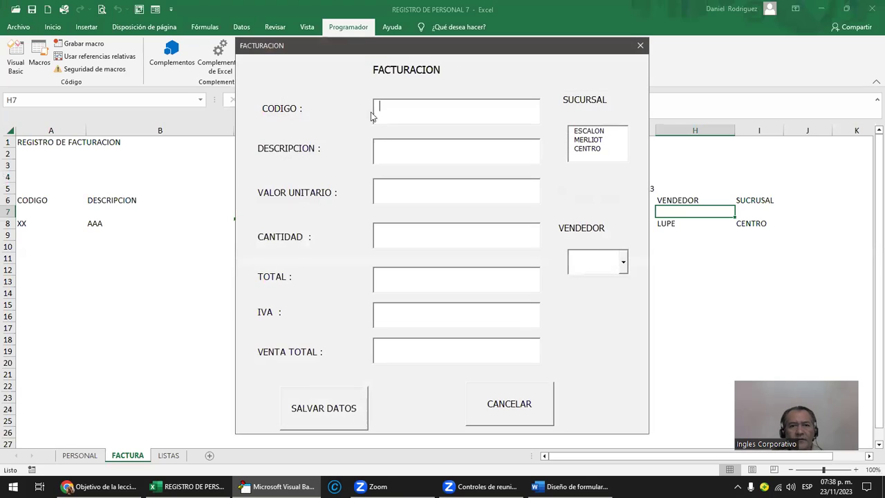
click(385, 109)
text(DD)
click(395, 152)
text(DD)
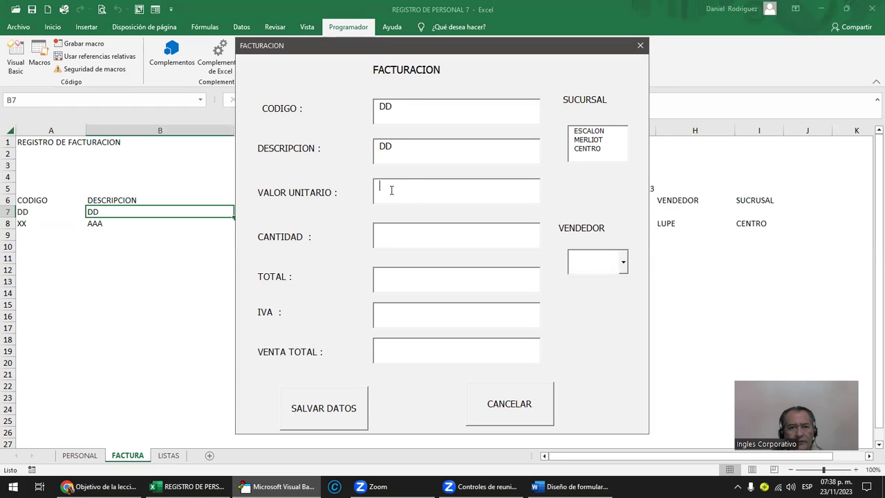
click(391, 190)
text(1)
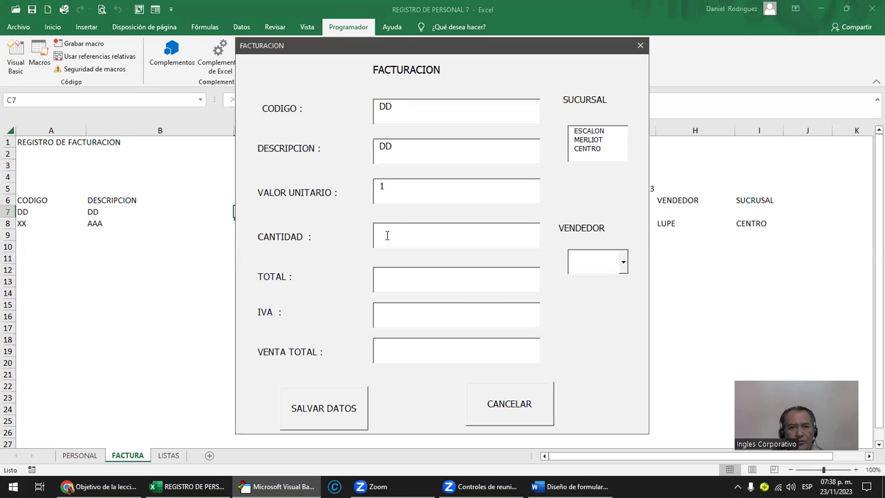
text(2)
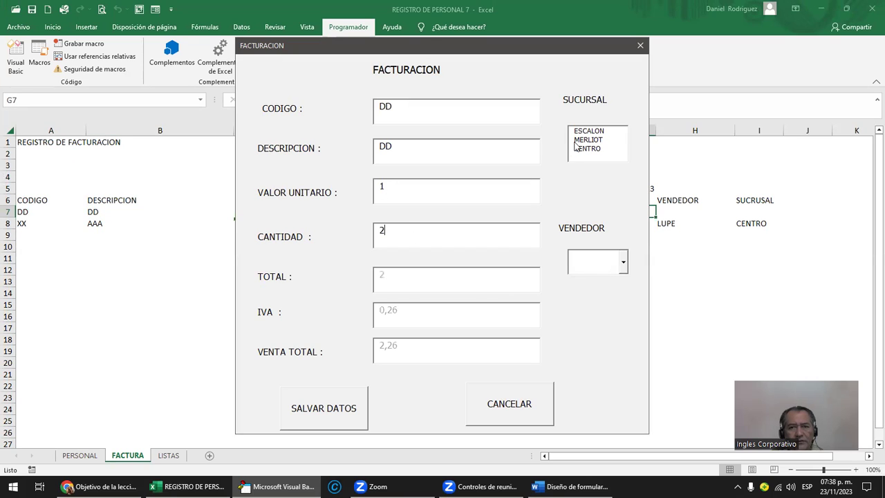
- Pick branch MERLIOT and seller CARLOS, save, accept the confirmation and close the form
click(587, 140)
click(624, 261)
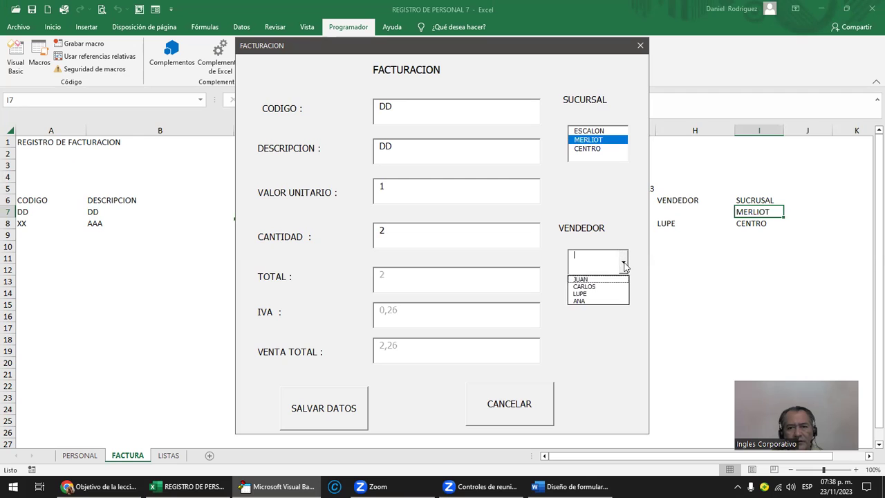
click(584, 284)
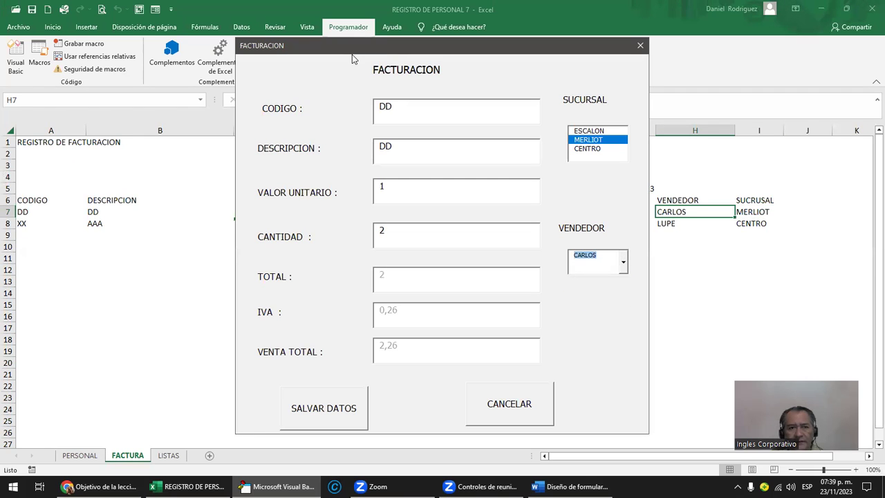
drag(352, 59, 116, 69)
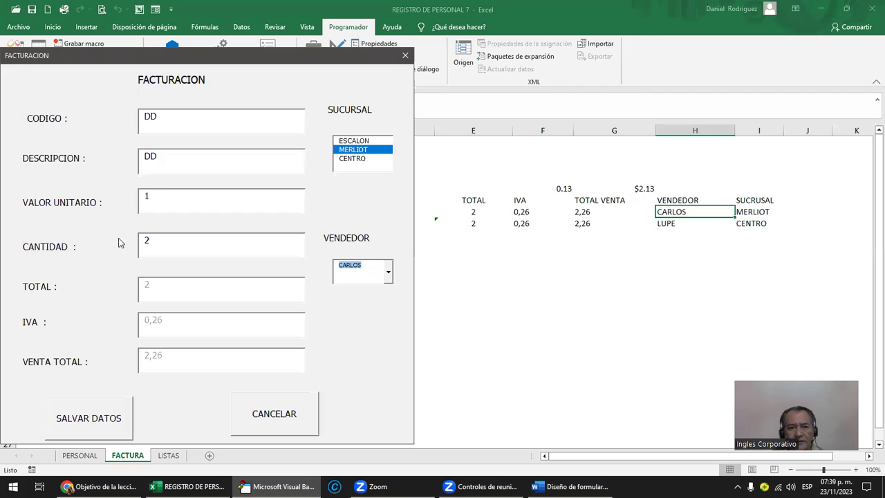
click(118, 411)
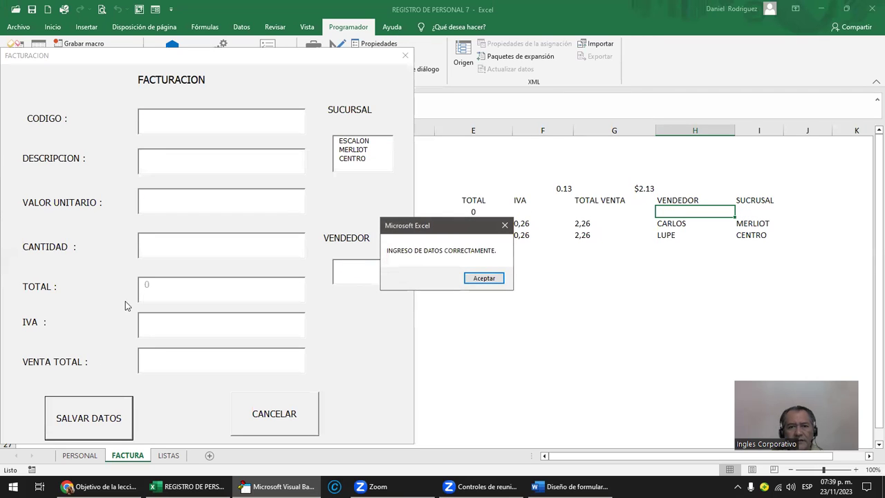
click(482, 277)
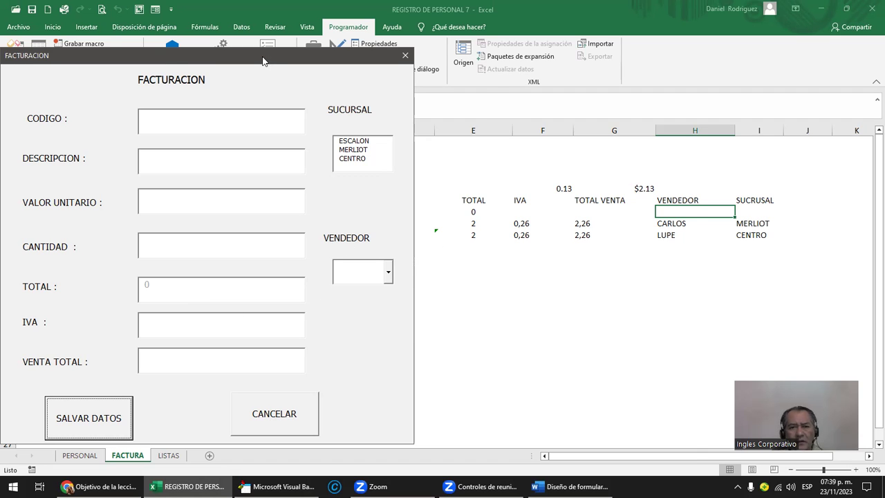
drag(263, 60, 546, 146)
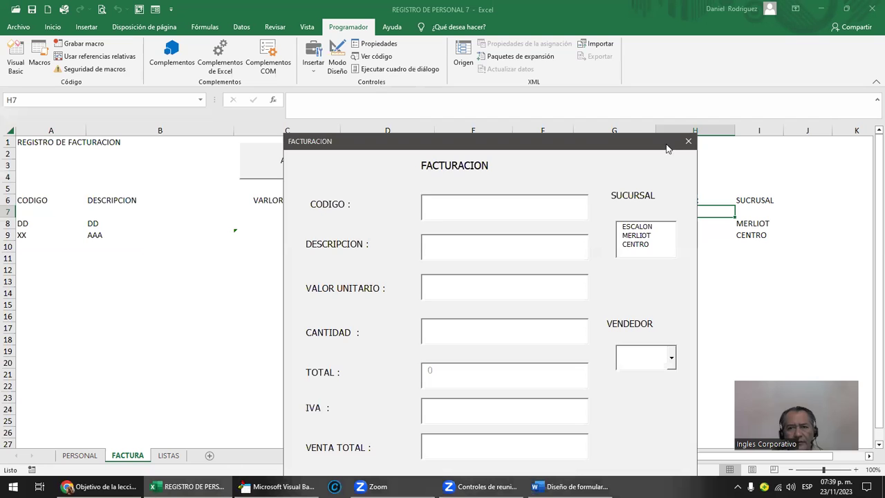
click(688, 141)
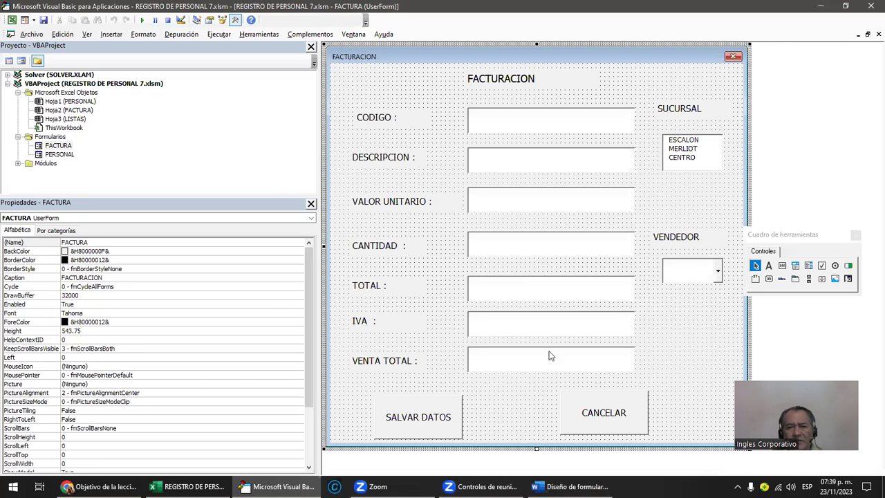
- Review the TOTAL field and SALVAR DATOS button code, then restore the editor showing the FACTURA design
click(453, 426)
click(450, 425)
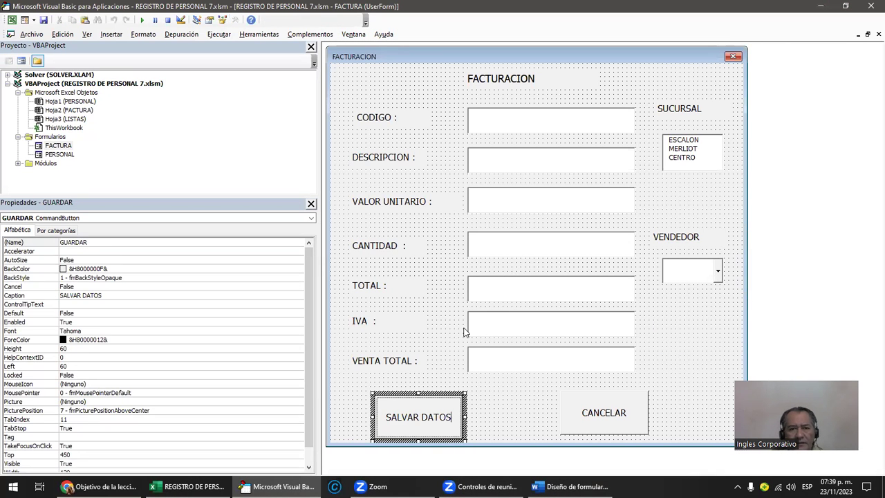
double_click(492, 293)
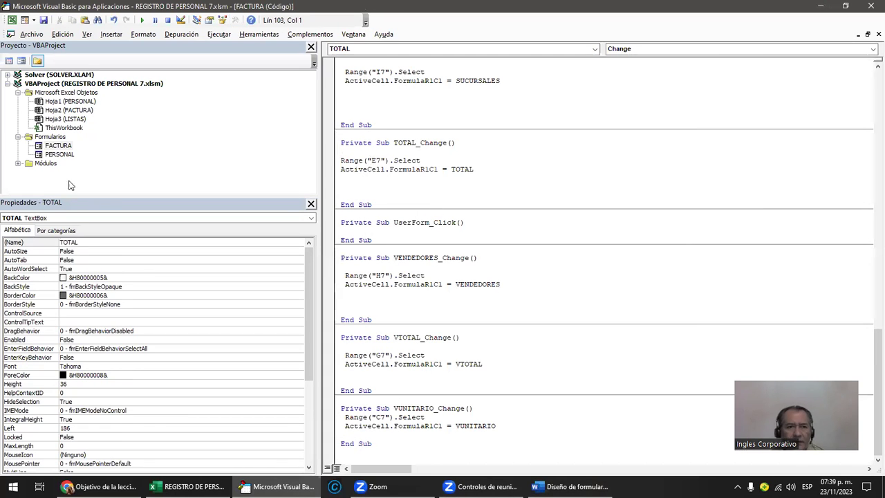
click(69, 146)
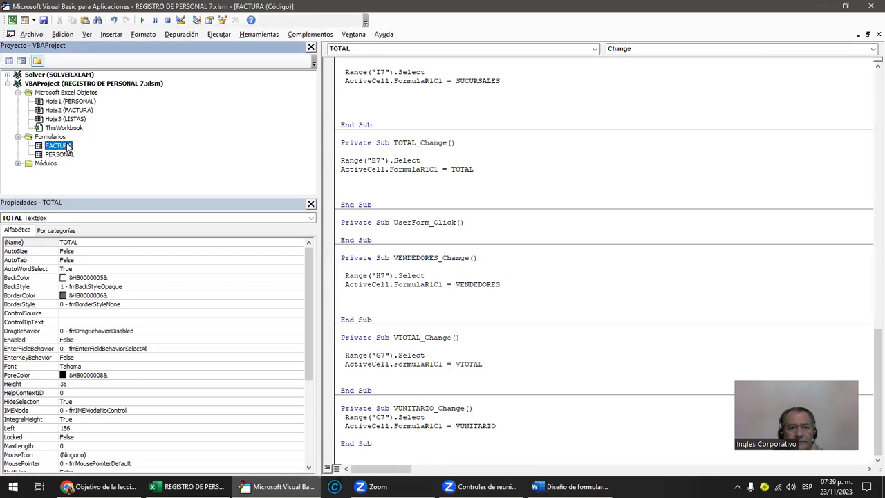
double_click(69, 146)
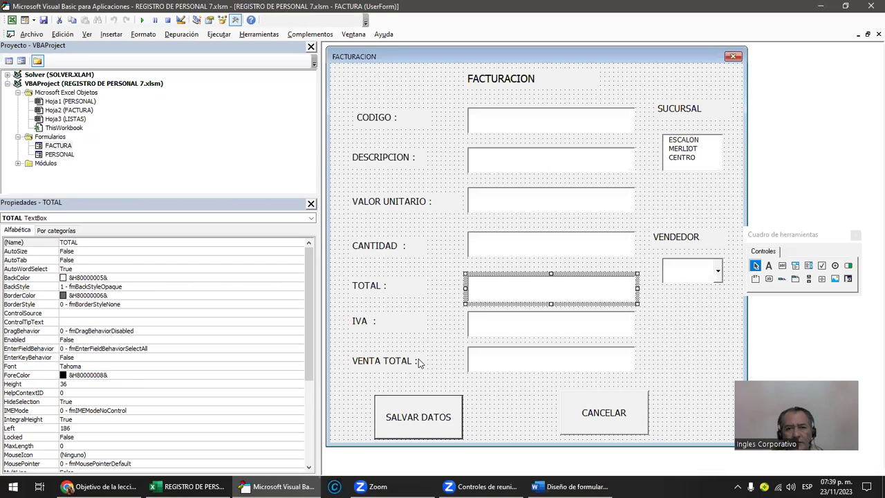
double_click(447, 413)
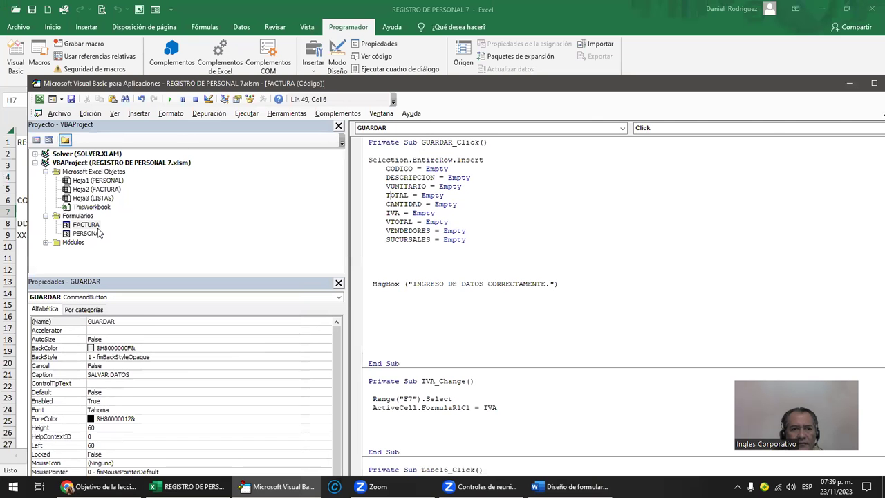
click(95, 225)
double_click(97, 227)
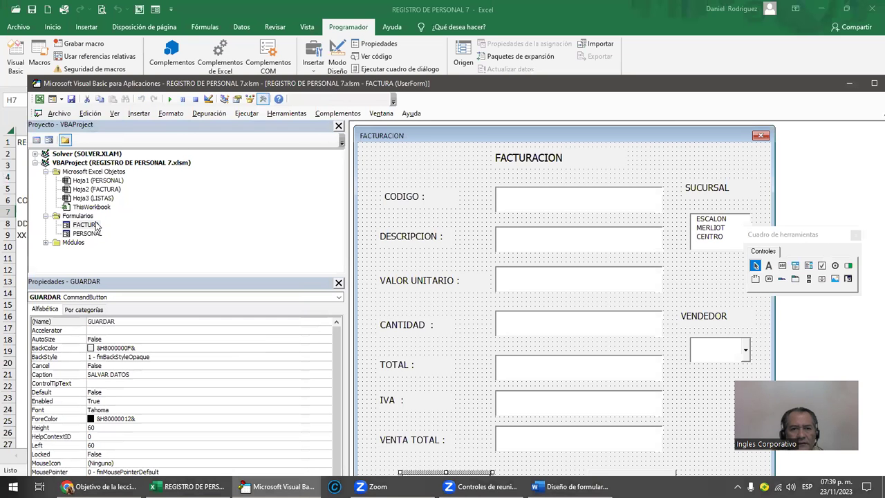
- Open the TOTAL field's Change code and maximise the VBA editor window
click(514, 363)
double_click(514, 364)
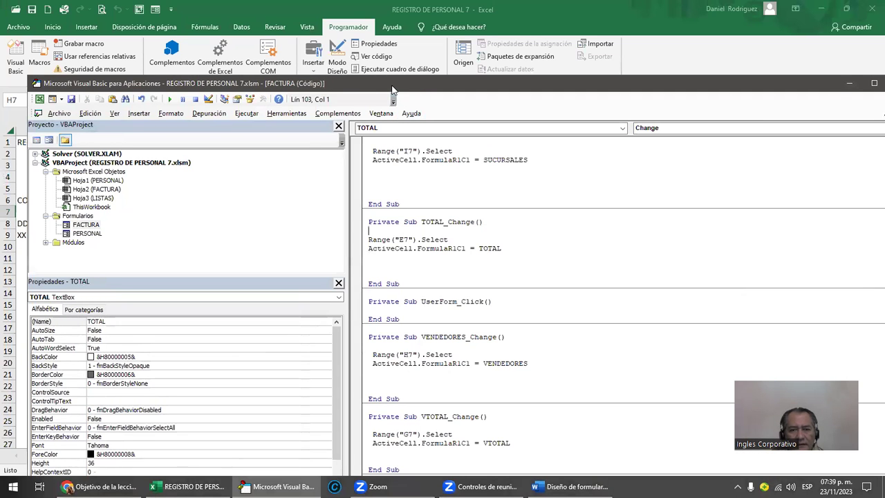
drag(392, 90, 422, 140)
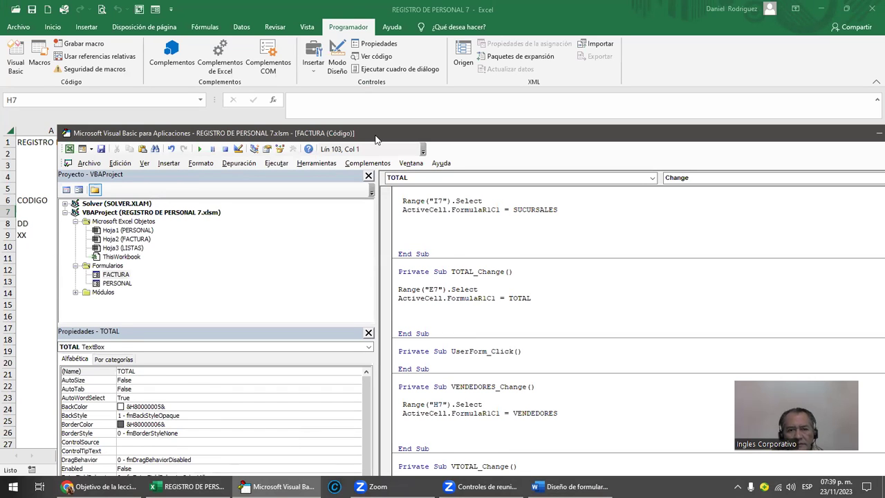
drag(375, 139, 367, 99)
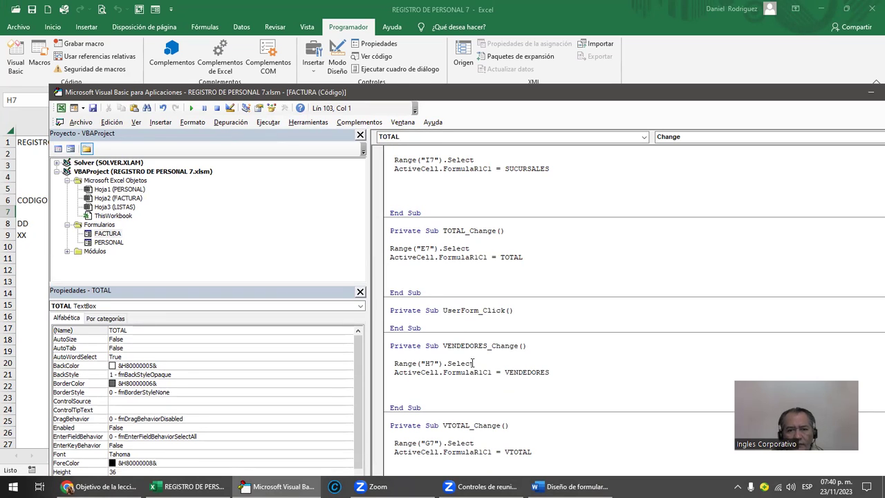
double_click(439, 94)
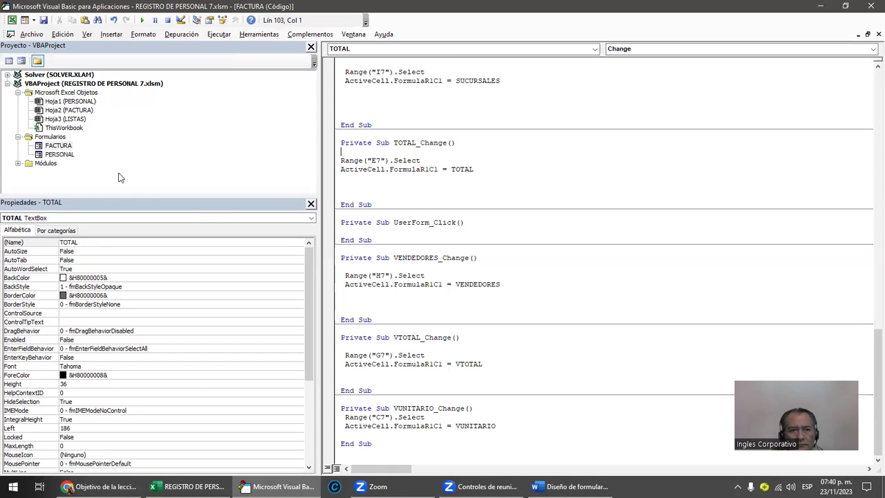
- Review CANTIDAD_Change's TOTAL, IVA 0.13 and VTOTAL formulas, then return to the FACTURA design
double_click(61, 145)
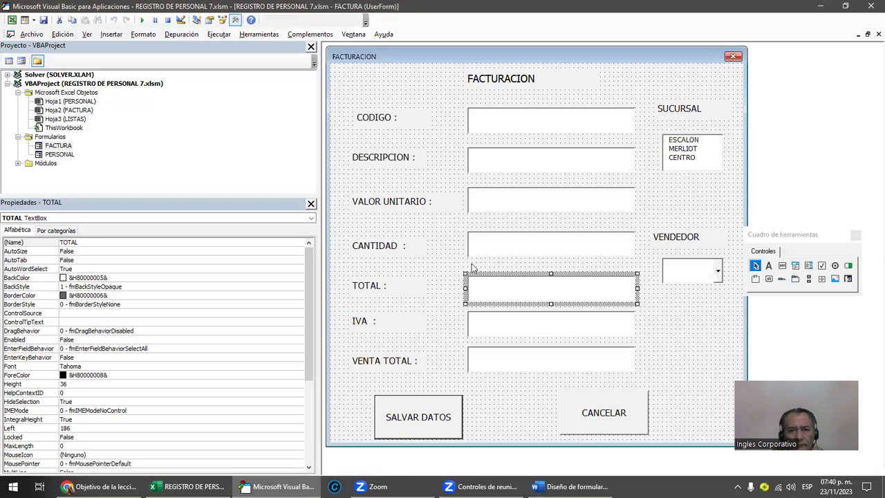
double_click(496, 243)
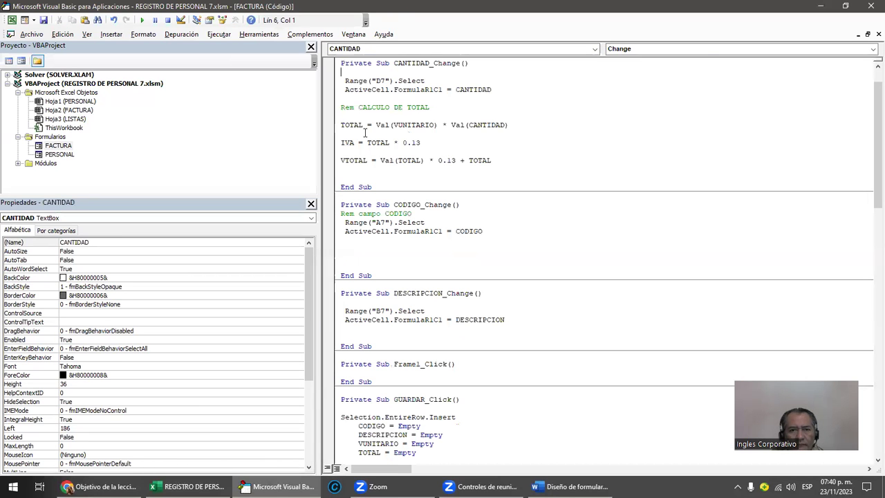
click(404, 124)
click(473, 124)
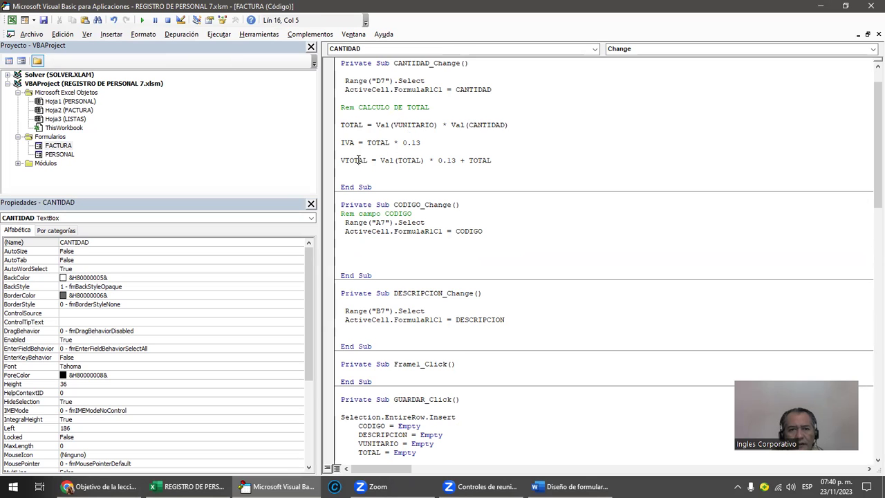
click(402, 159)
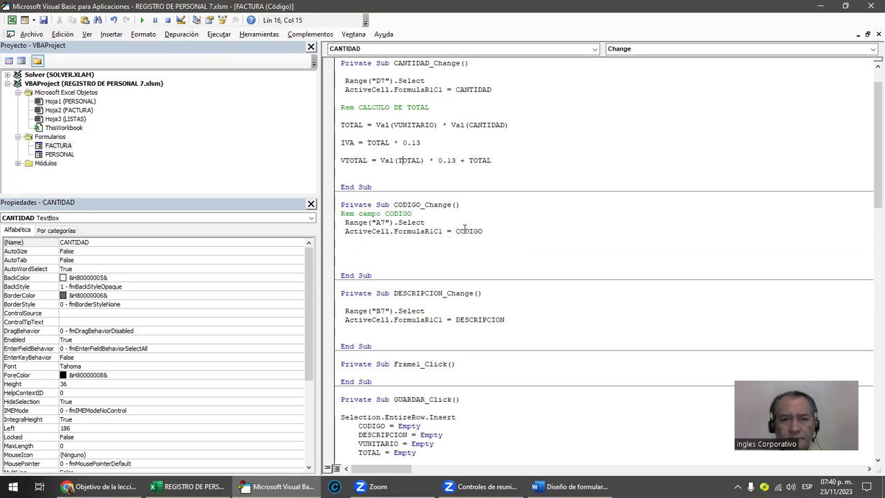
click(344, 166)
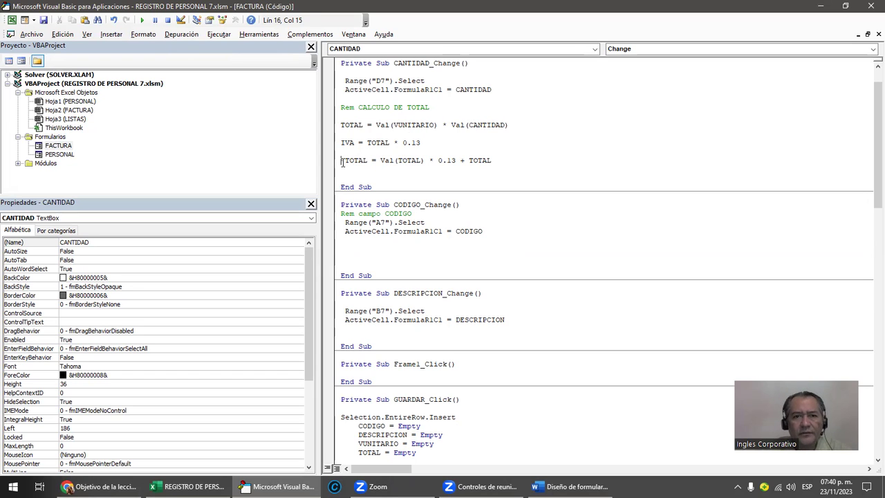
text(V)
click(472, 155)
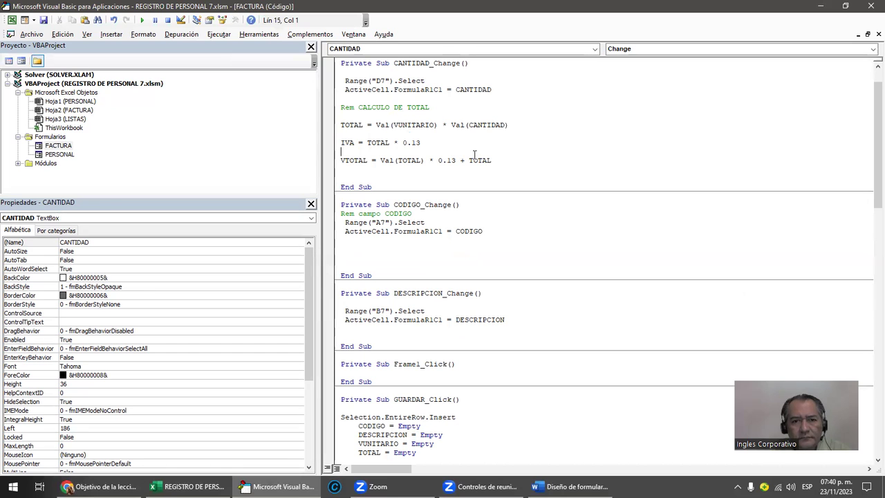
double_click(58, 147)
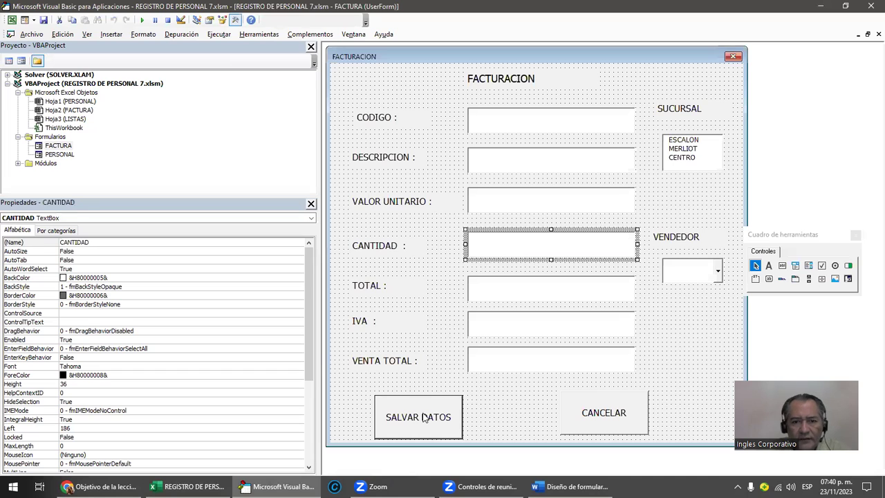
- Open the SALVAR DATOS click code and delete the blank lines before End Sub
click(425, 418)
click(417, 418)
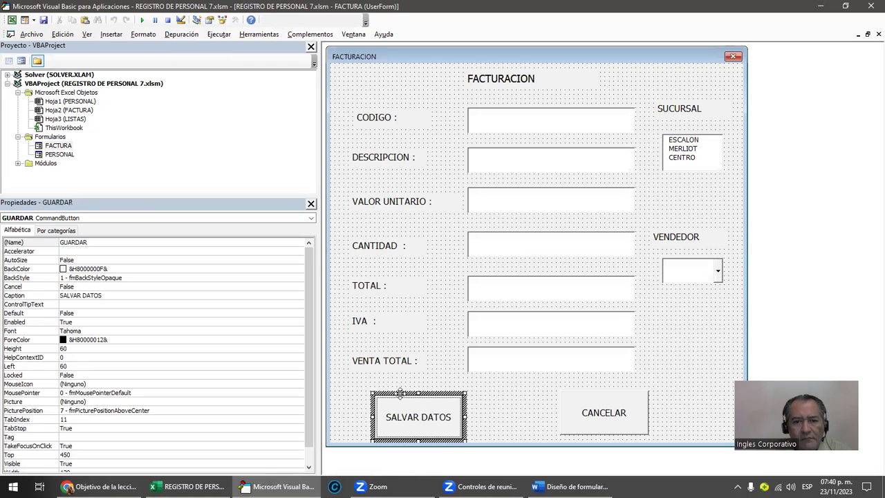
click(374, 389)
click(379, 402)
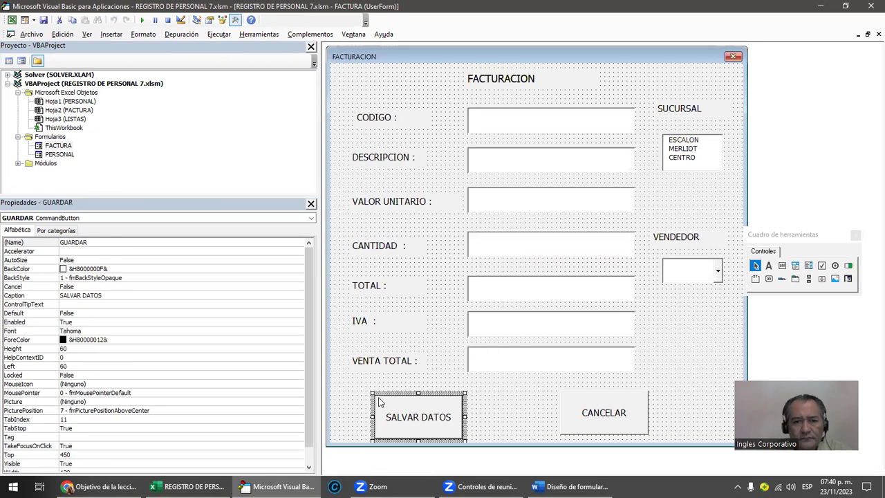
double_click(378, 402)
click(355, 231)
key(Delete)
key(Delete)
key(Delete)
key(Delete)
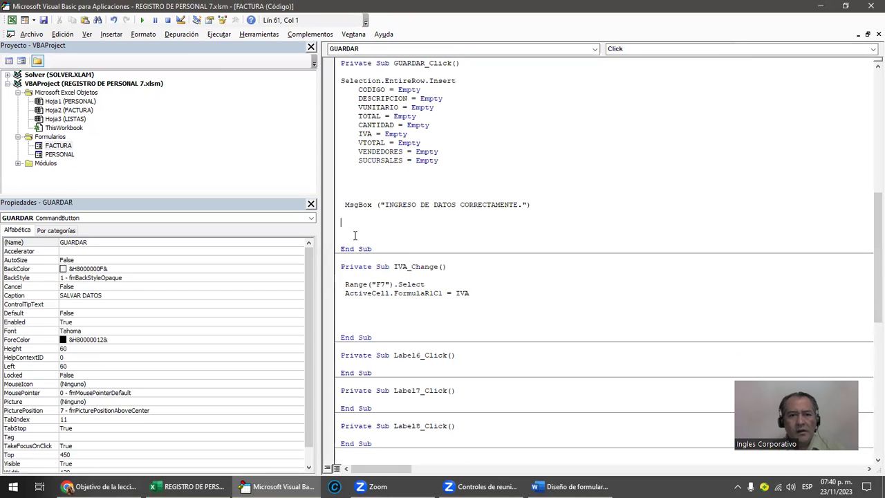
key(Delete)
key(Delete)
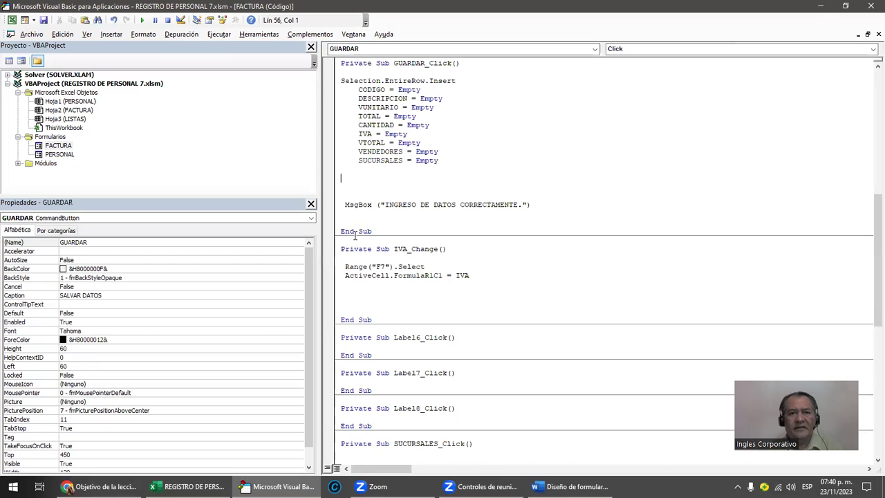
key(Delete)
key(Delete)
key(Up)
key(Up)
key(Up)
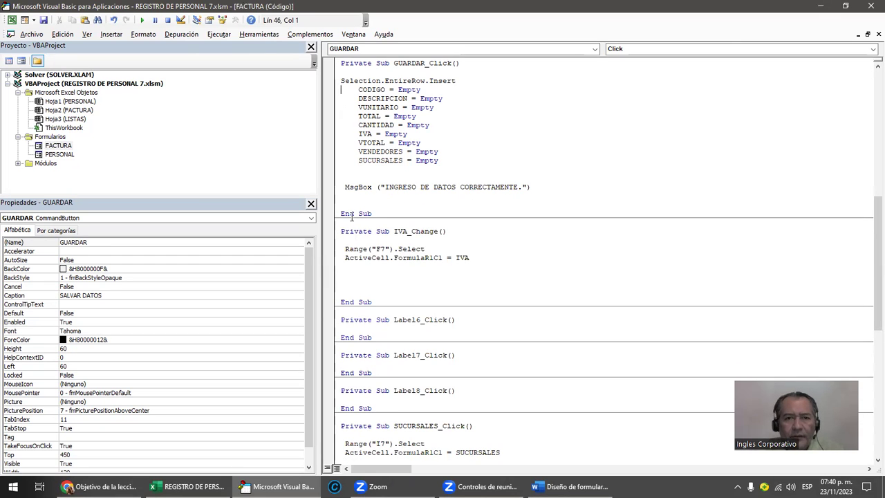
- Select and copy the nine CODIGO-to-SUCURSALES = Empty lines, then restore the editor window
click(359, 134)
drag(372, 90, 393, 160)
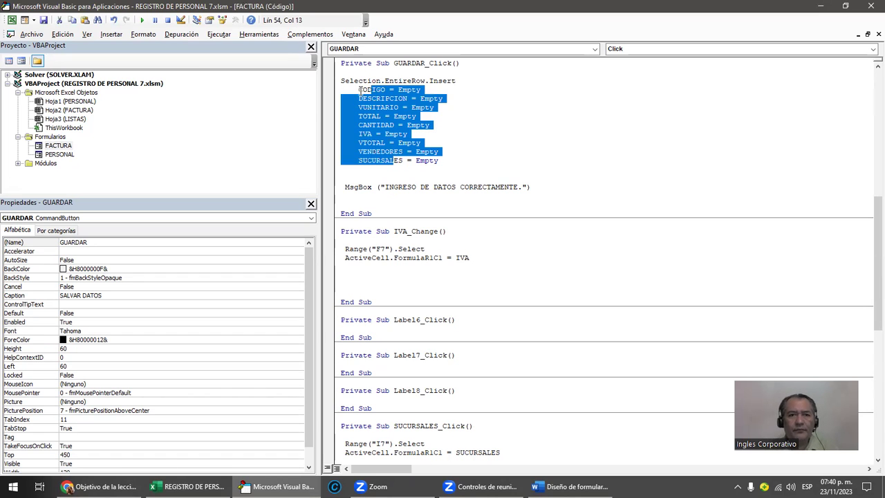
click(358, 90)
key(shift+Down)
key(shift+Down)
key(shift+Down)
key(shift+Down)
key(shift+Down)
key(shift+Down)
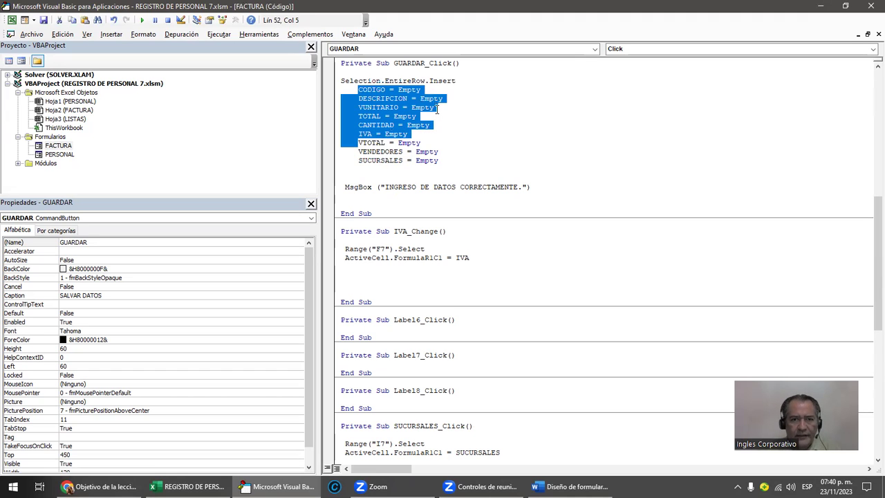
key(shift+Down)
key(shift+Down)
key(shift+Down)
key(shift+Right)
key(shift+Right)
key(shift+Right)
key(shift+Right)
key(shift+Right)
key(shift+Right)
key(shift+Right)
key(shift+Right)
key(shift+Right)
key(ctrl+c)
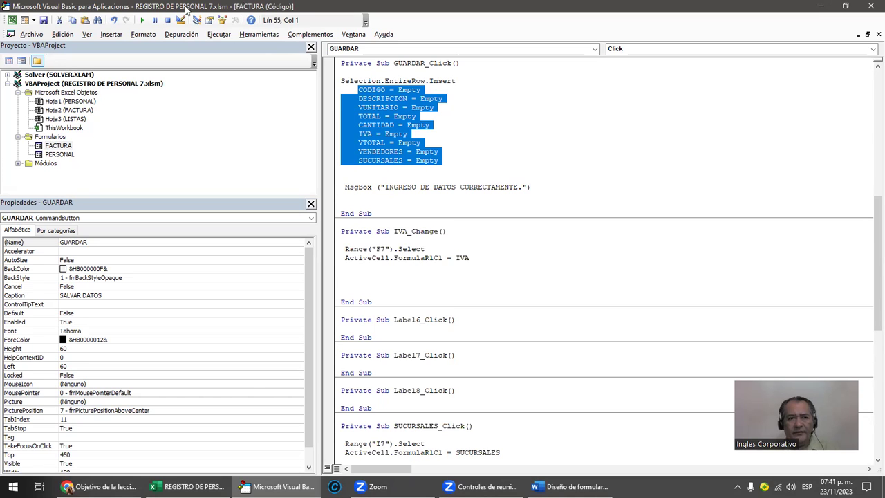
double_click(186, 8)
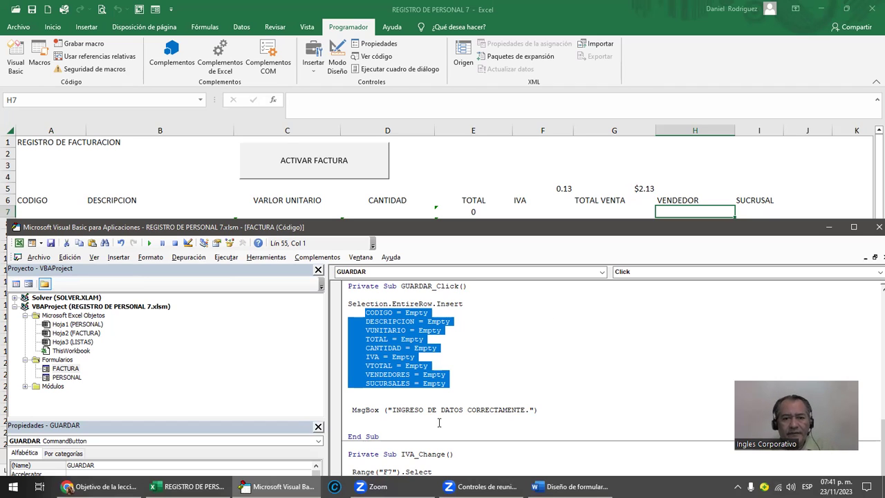
- Open the CANCELAR button's click code from the FACTURA form design
drag(425, 228, 467, 165)
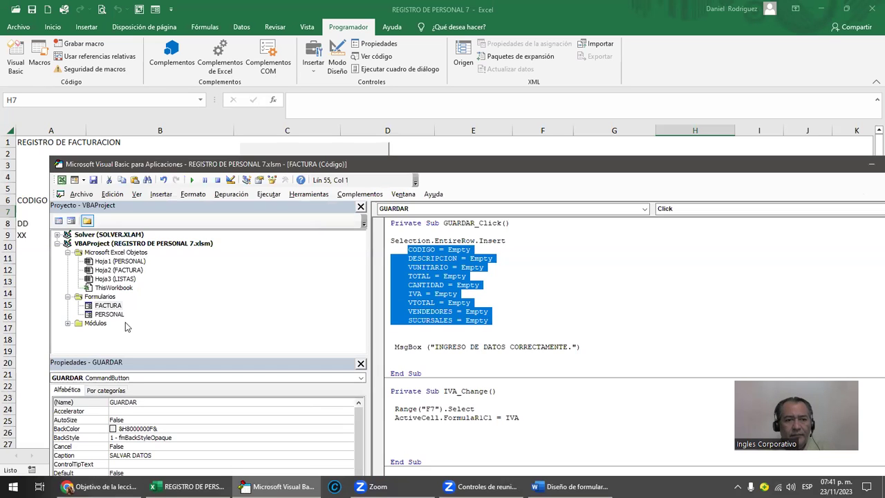
double_click(108, 304)
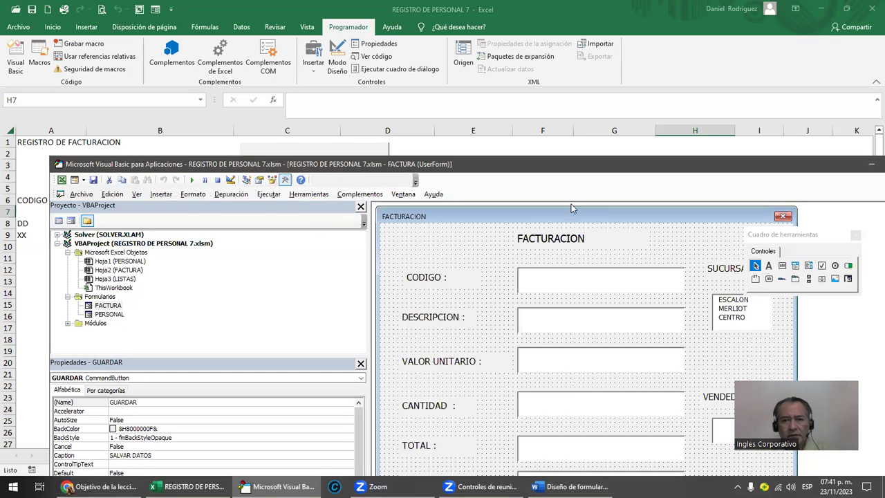
double_click(558, 162)
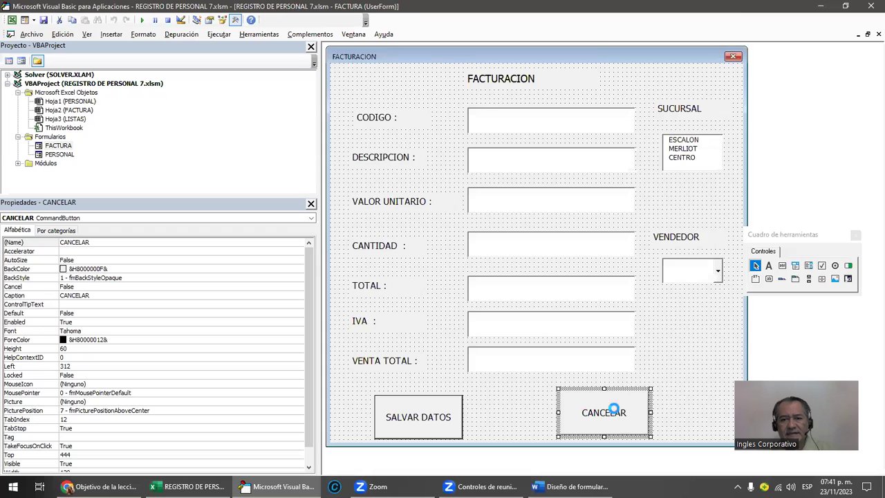
double_click(617, 411)
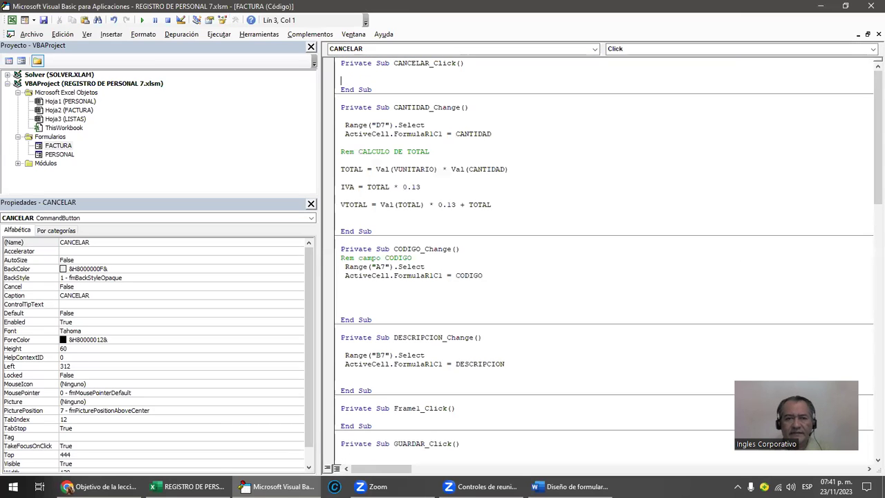
- Paste the nine field-reset lines into CANCELAR_Click, tidy the spacing, and run the form with F5
key(Return)
key(Return)
key(Return)
key(Up)
key(Up)
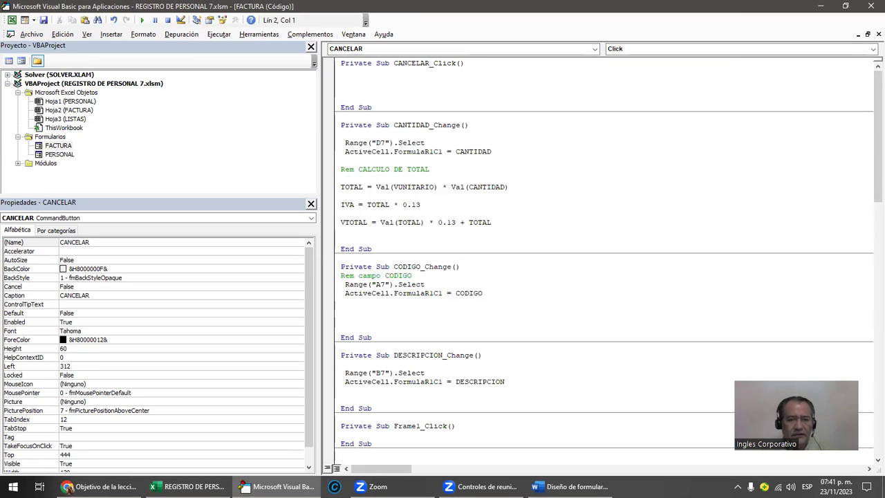
key(ctrl+v)
click(340, 63)
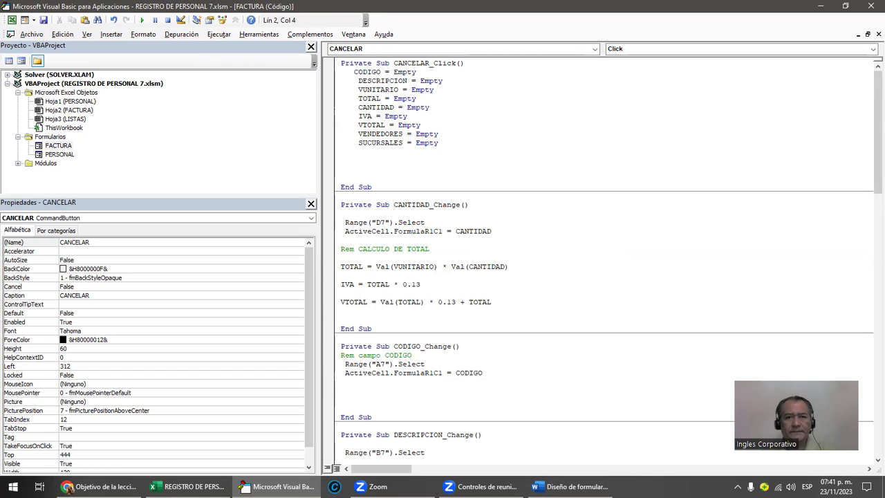
key(Return)
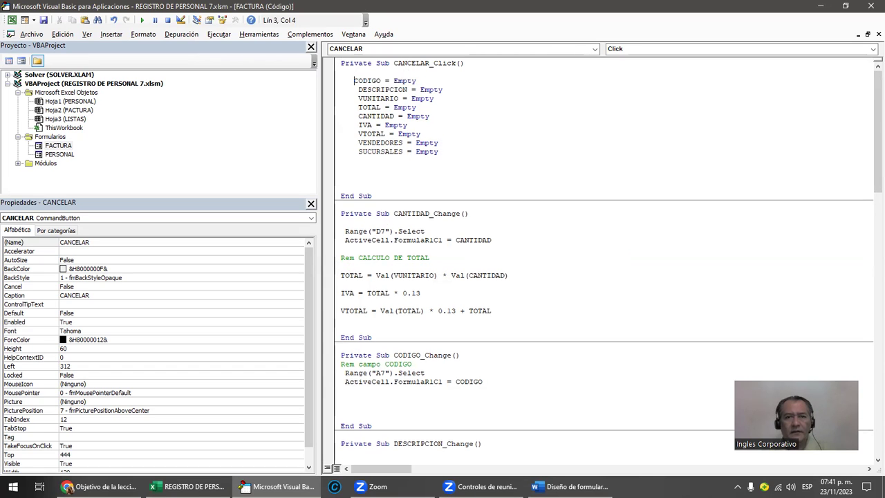
key(Down)
key(Down)
key(Down)
key(Down)
key(Down)
key(Down)
key(Down)
key(Down)
key(Down)
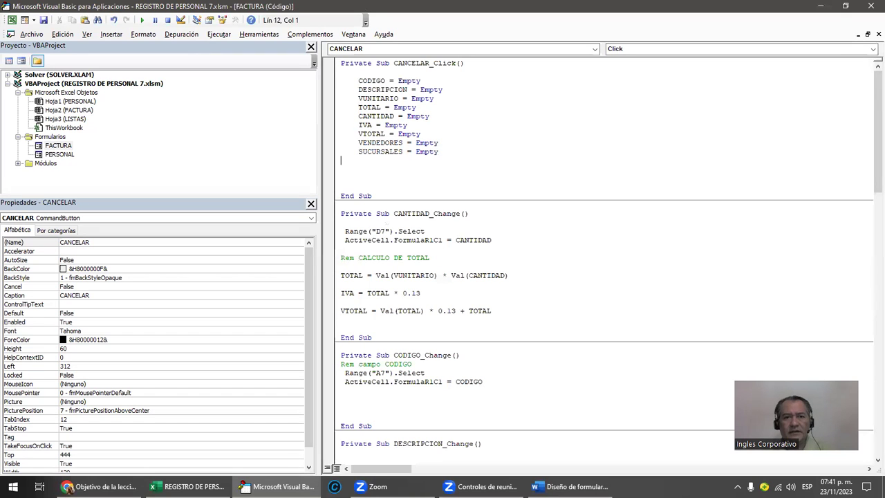
key(Down)
key(Delete)
key(Delete)
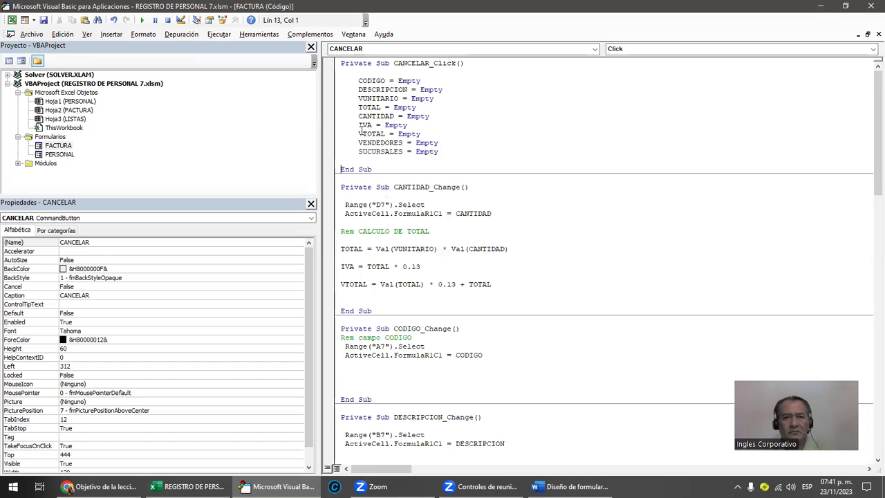
click(141, 20)
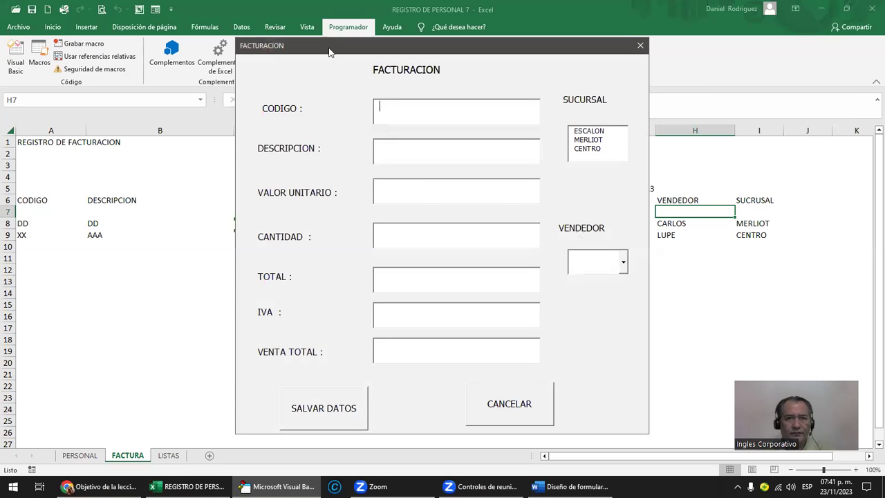
- Enter TTT / TTTT1, quantity 2, branch MERLIOT, seller CARLOS, then cancel to clear the form
drag(330, 52, 333, 138)
text(TTT)
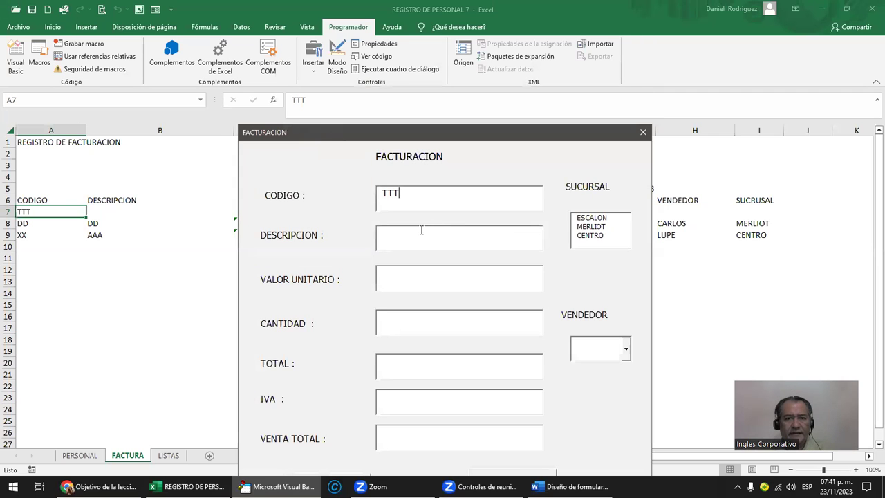
click(421, 231)
text(TTTT)
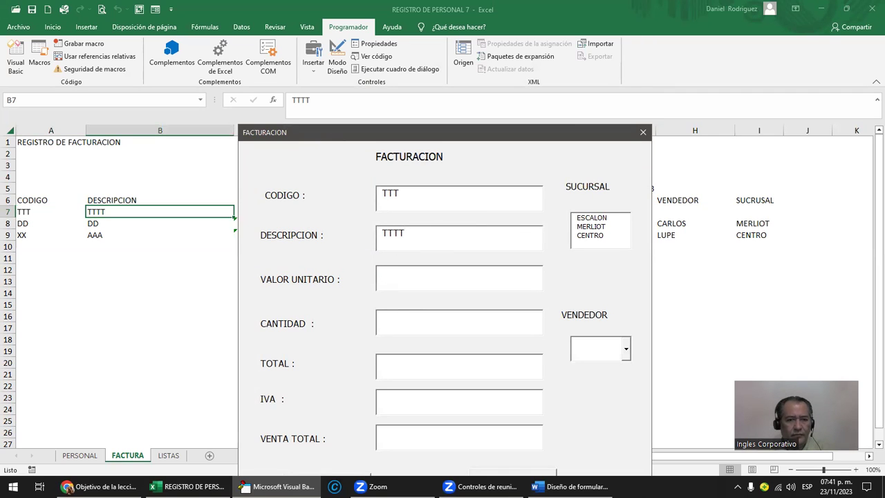
text(1)
click(395, 318)
text(2)
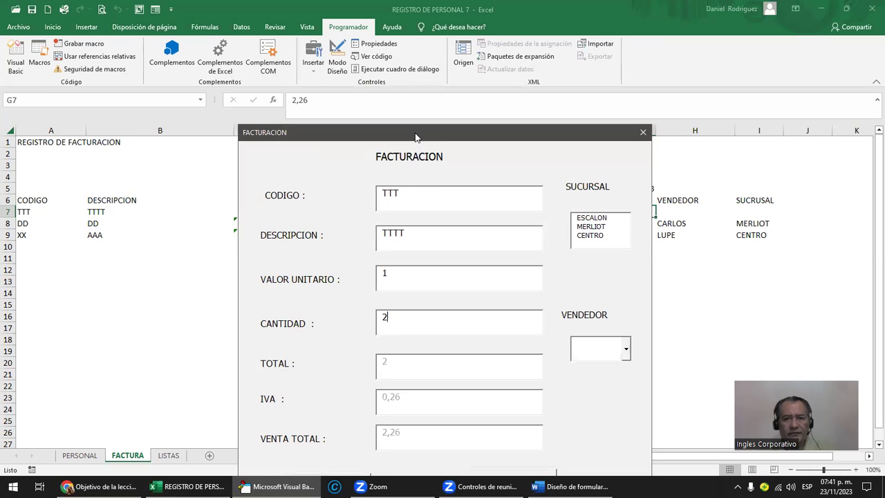
drag(416, 137, 441, 191)
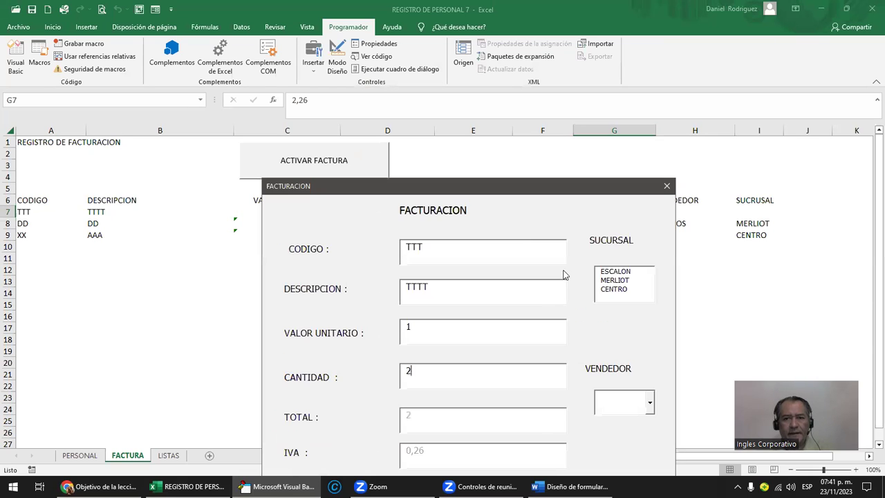
click(620, 280)
drag(572, 183, 451, 142)
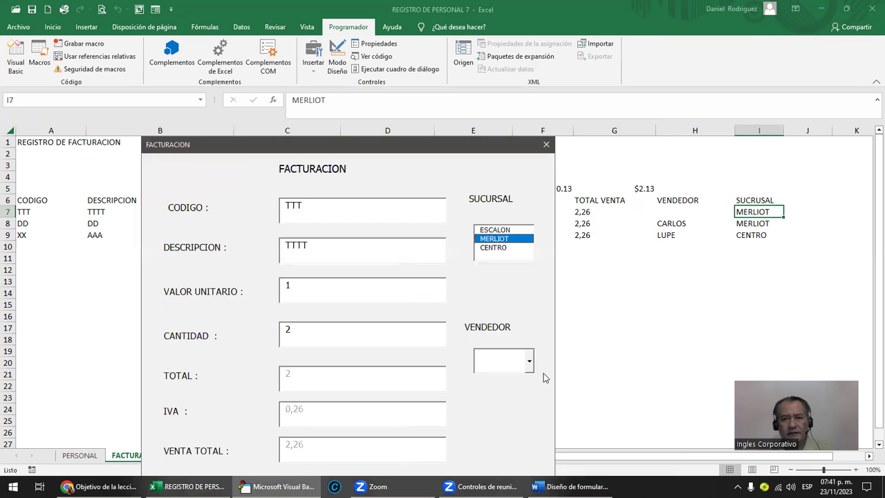
click(528, 361)
click(495, 385)
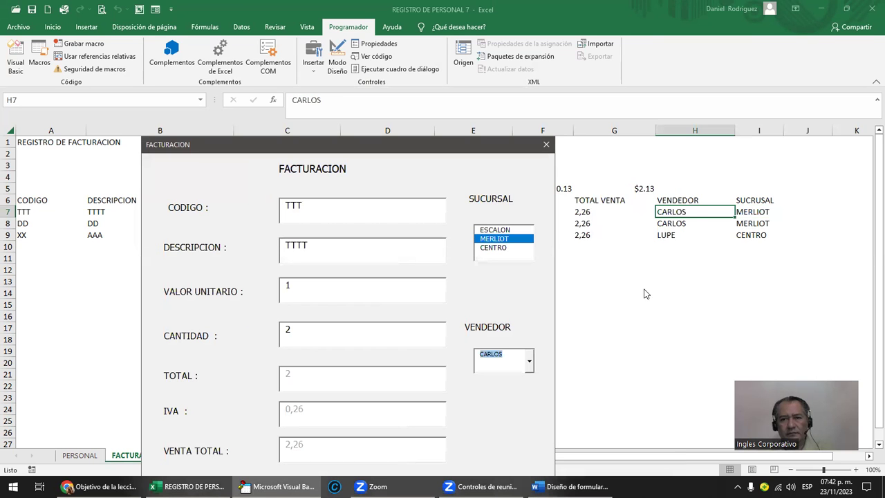
drag(497, 153, 484, 64)
click(418, 412)
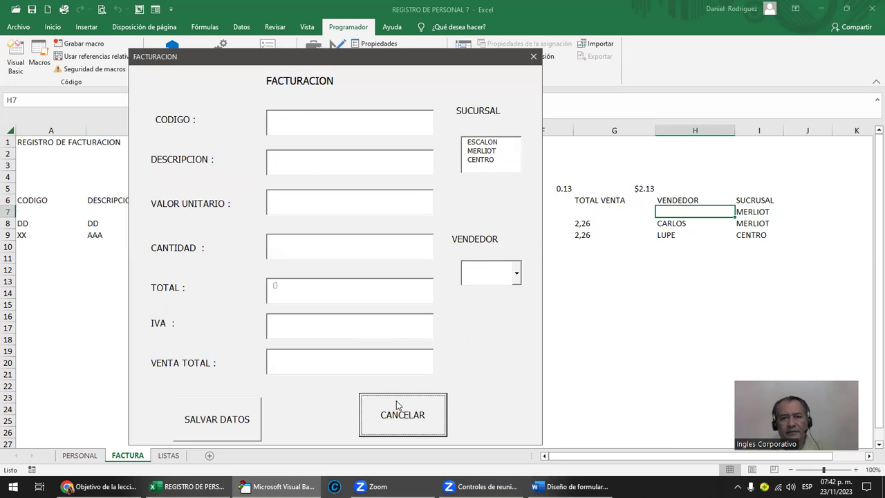
click(399, 407)
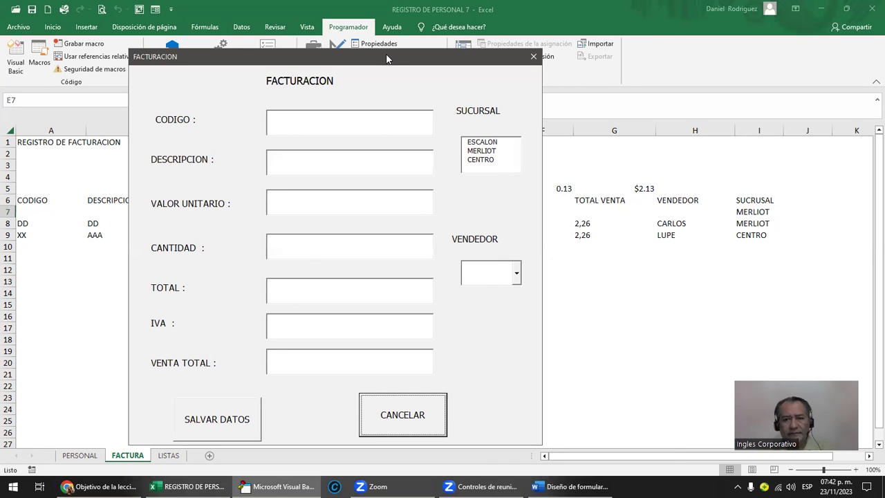
drag(387, 59, 480, 98)
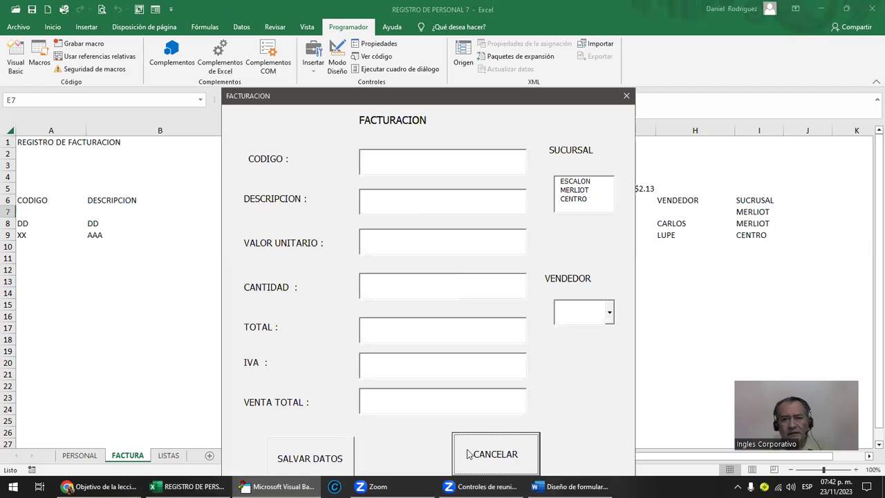
click(490, 456)
click(384, 163)
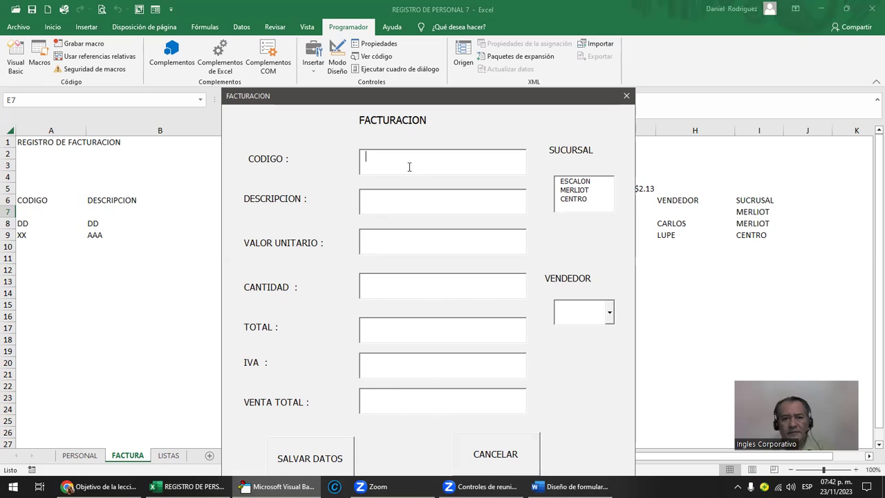
text(AS)
key(Tab)
text(S)
key(Tab)
text(1)
key(Tab)
text(2)
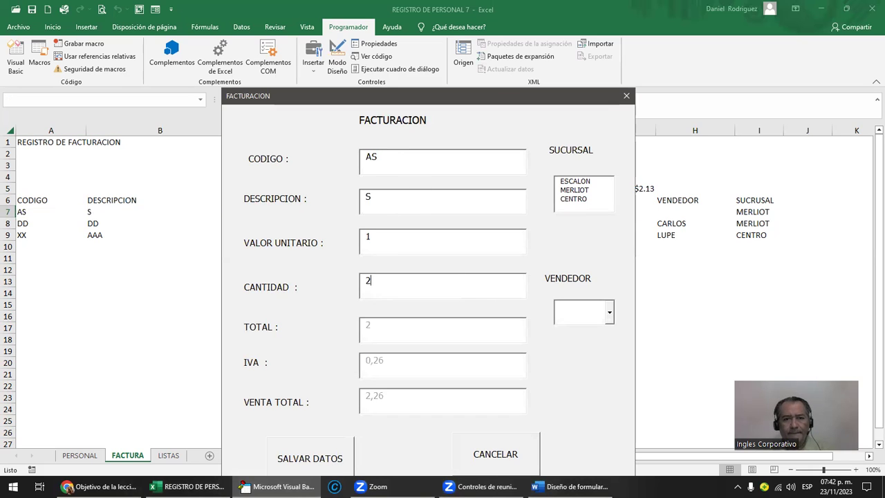
click(573, 190)
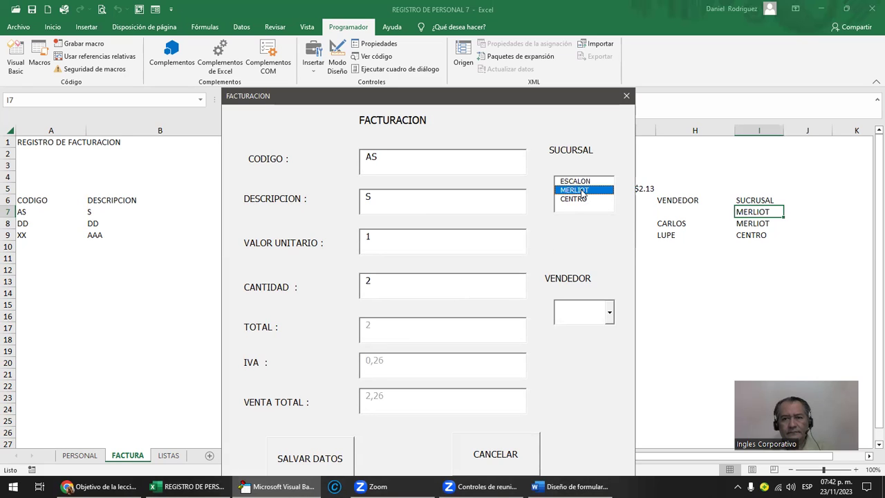
click(575, 181)
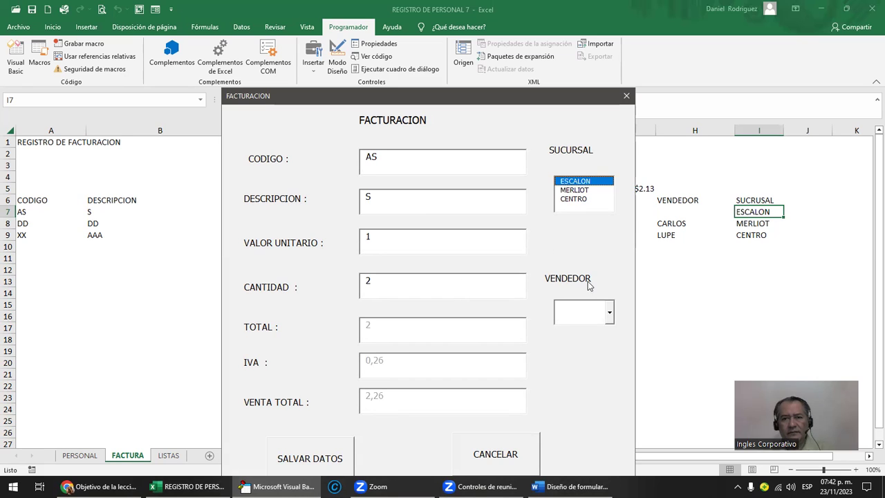
click(609, 312)
click(580, 337)
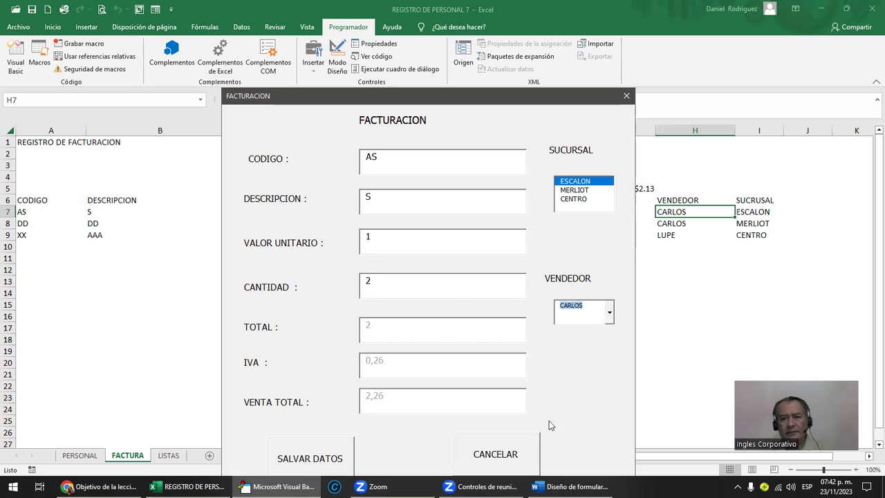
click(509, 455)
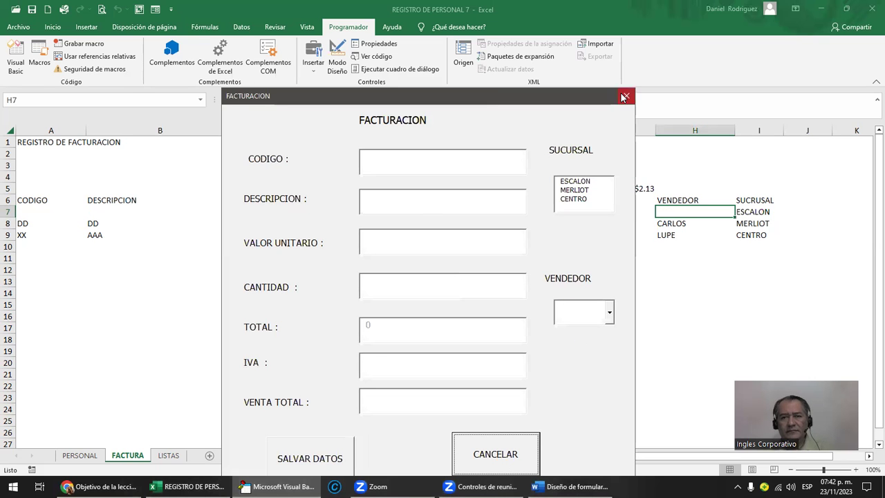
click(626, 95)
double_click(626, 424)
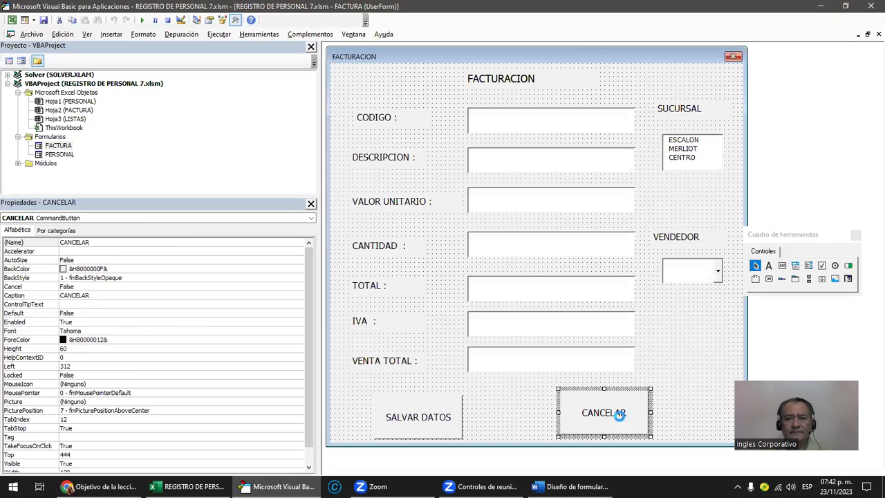
click(402, 151)
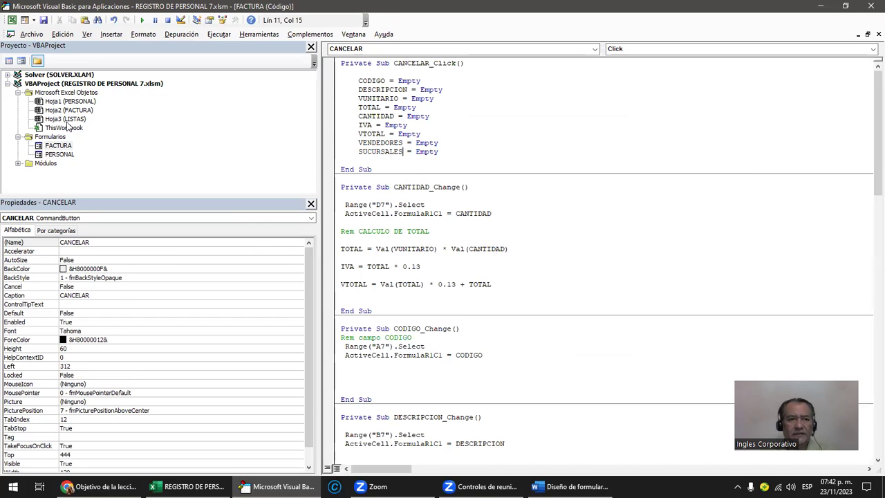
double_click(59, 147)
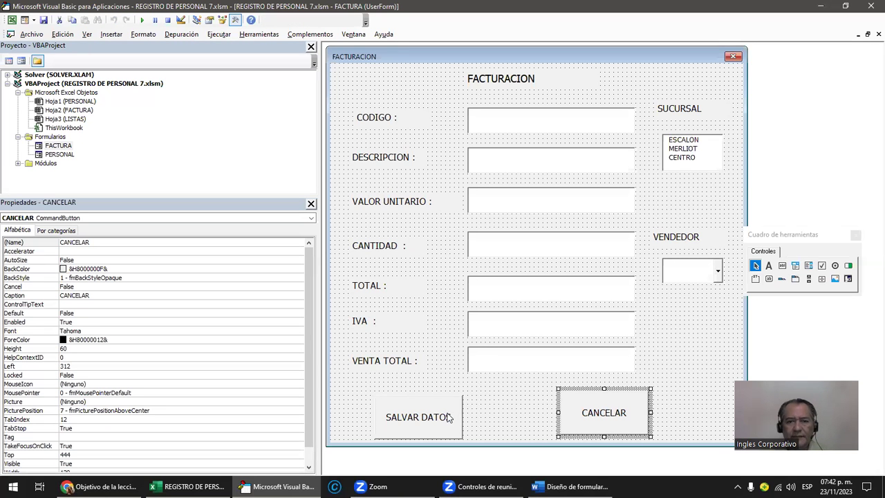
double_click(674, 141)
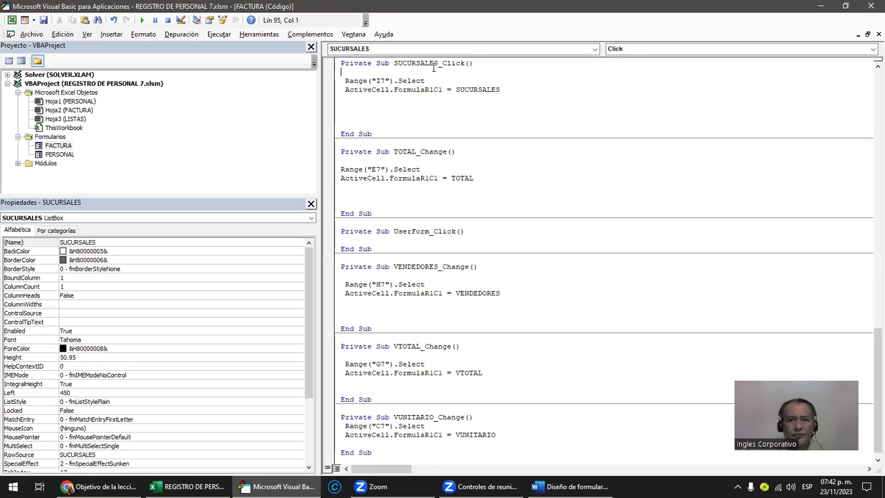
drag(455, 89, 511, 89)
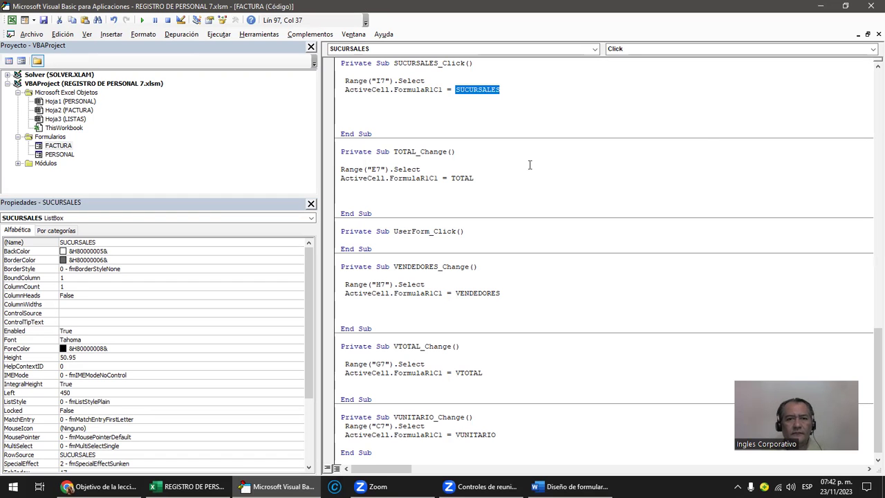
double_click(58, 146)
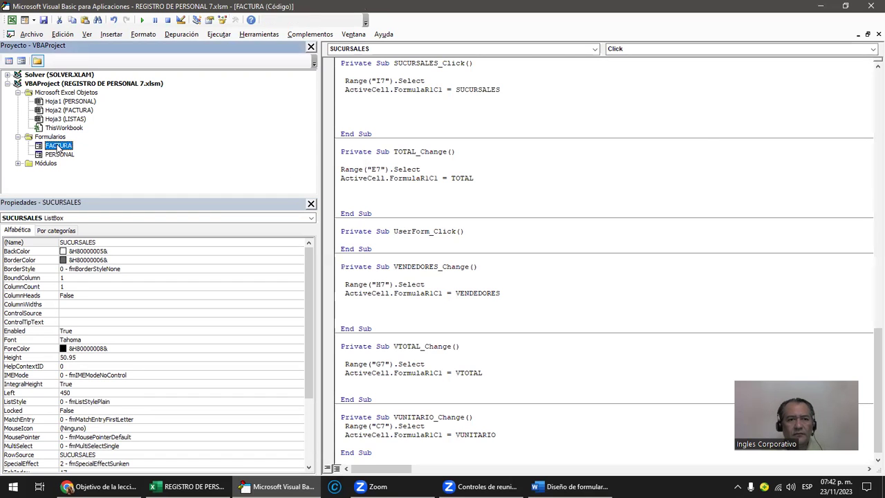
double_click(593, 399)
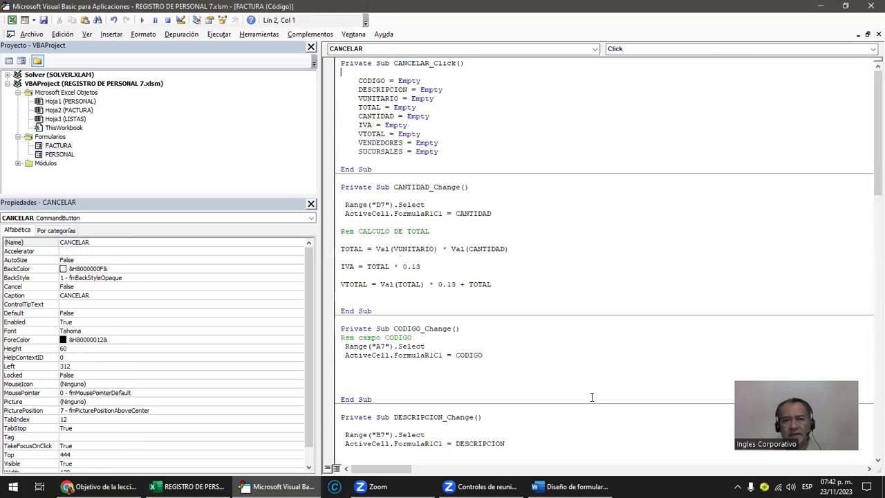
drag(402, 153, 345, 154)
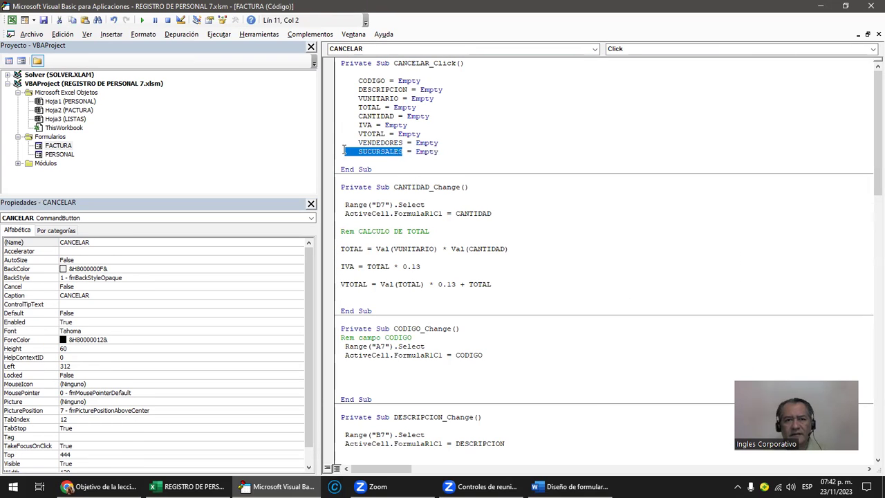
key(ctrl+v)
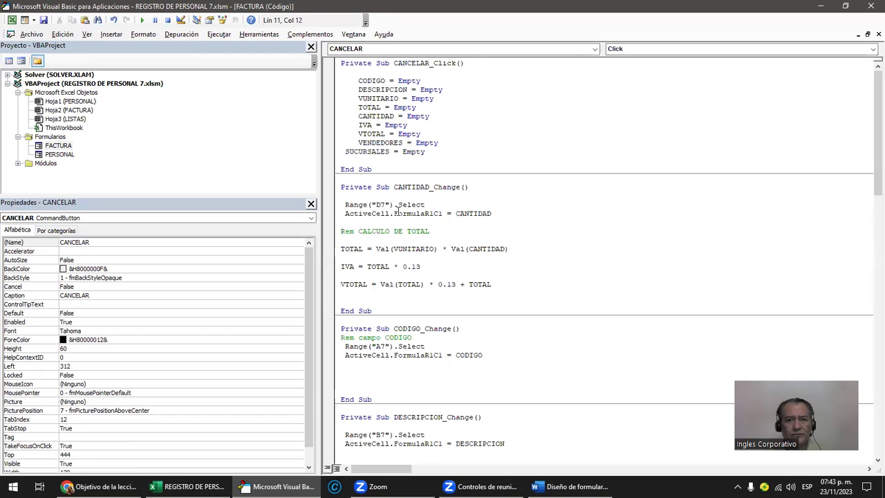
key(Down)
key(Up)
key(End)
key(Left)
key(Left)
key(Left)
key(Tab)
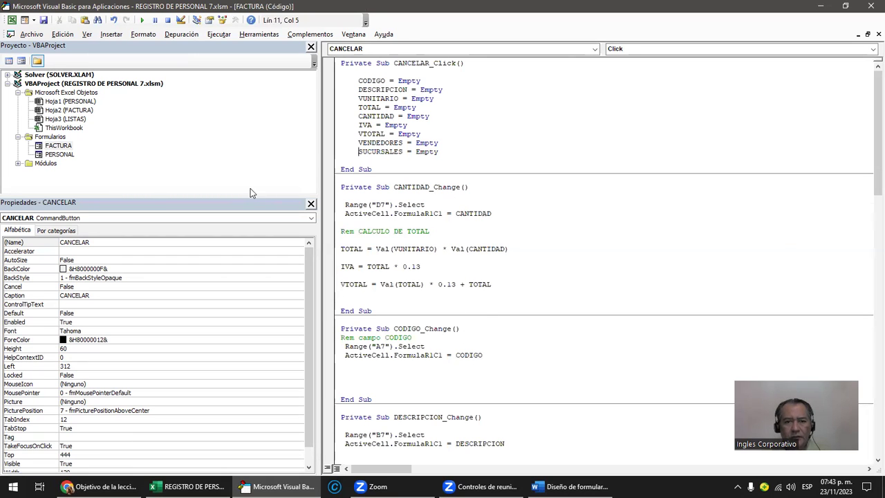
- Copy the MsgBox confirmation line from the SALVAR DATOS button's GUARDAR_Click code
double_click(69, 148)
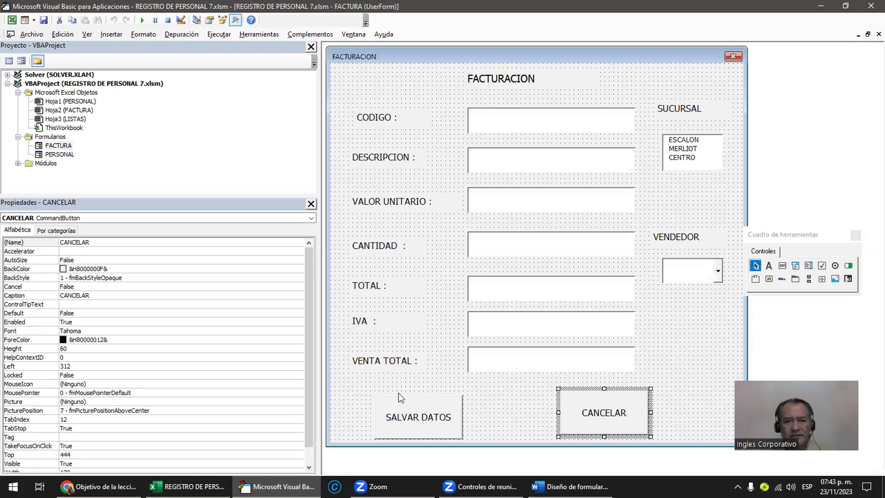
double_click(414, 420)
click(346, 187)
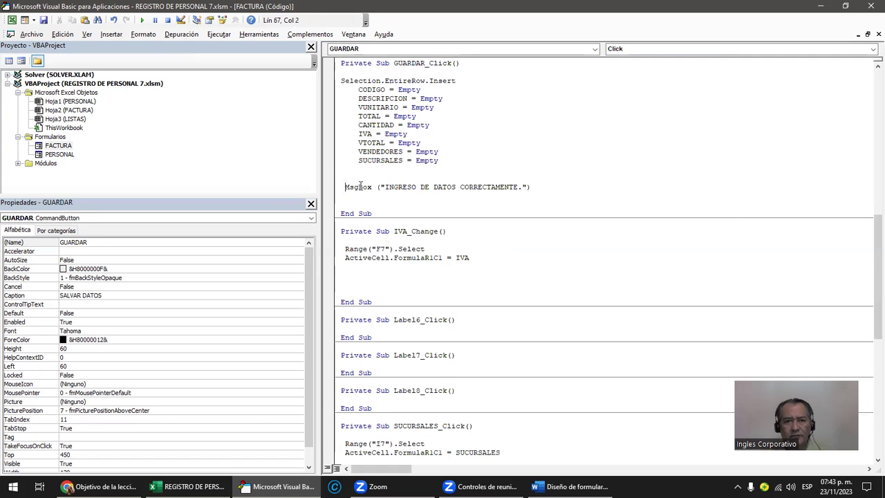
shift+click(555, 192)
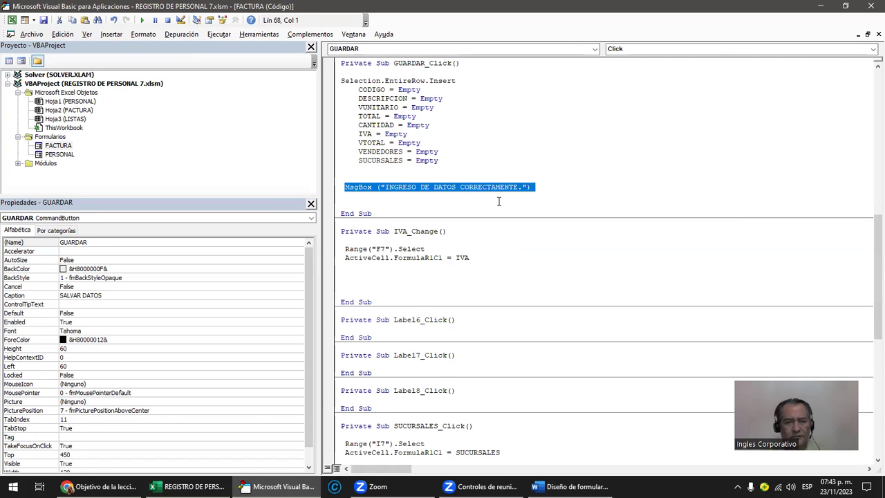
- Paste the MsgBox after SUCURSALES in CANCELAR_Click and change it to 'SE CANCELO LA CAPTURA DE DATOS'
double_click(68, 148)
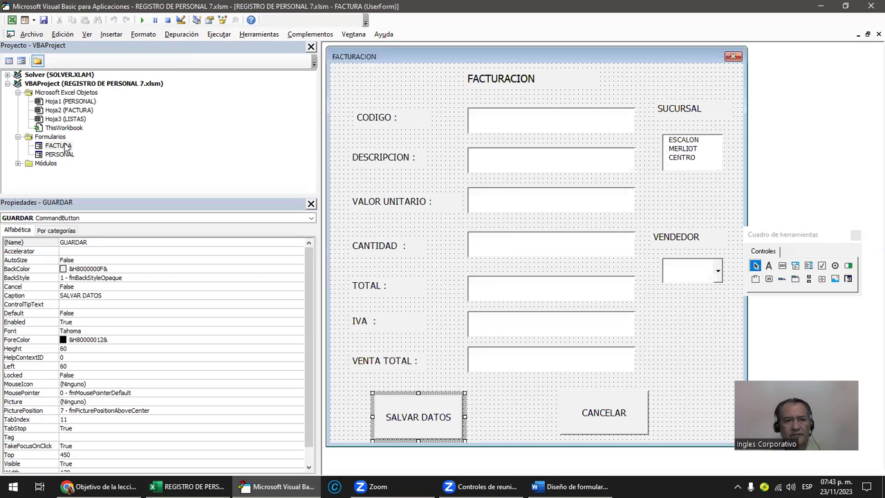
double_click(560, 410)
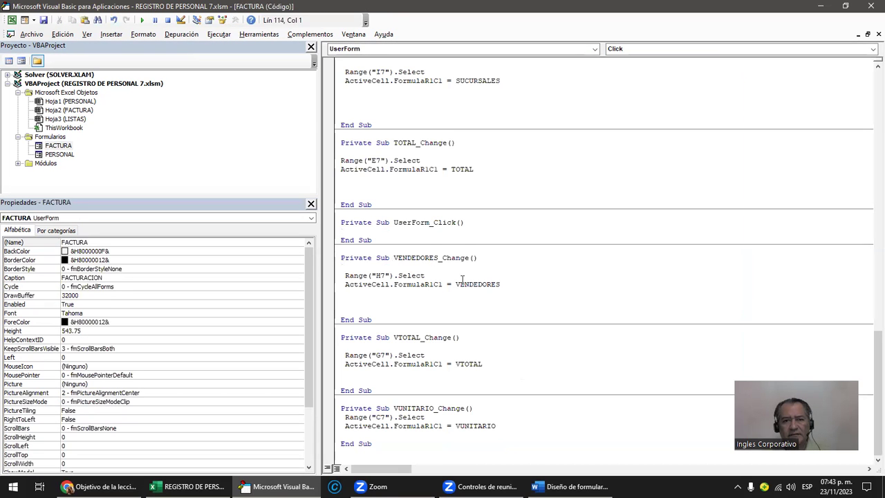
double_click(63, 146)
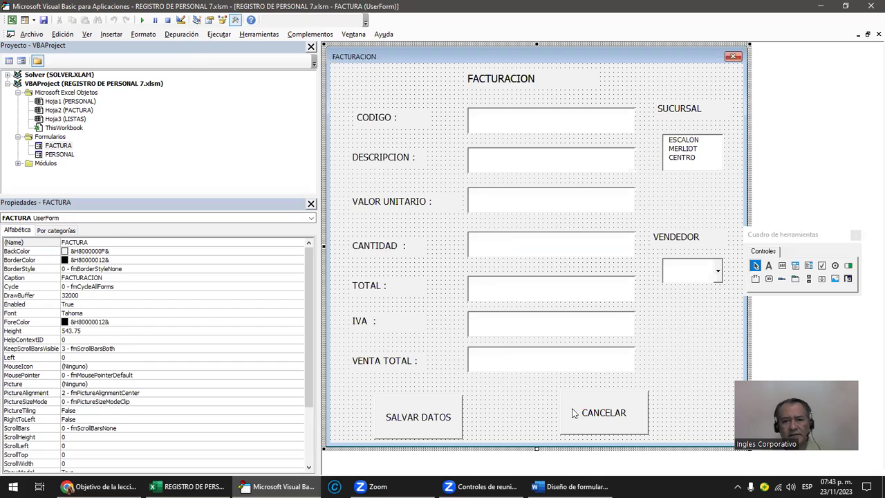
double_click(573, 413)
click(461, 155)
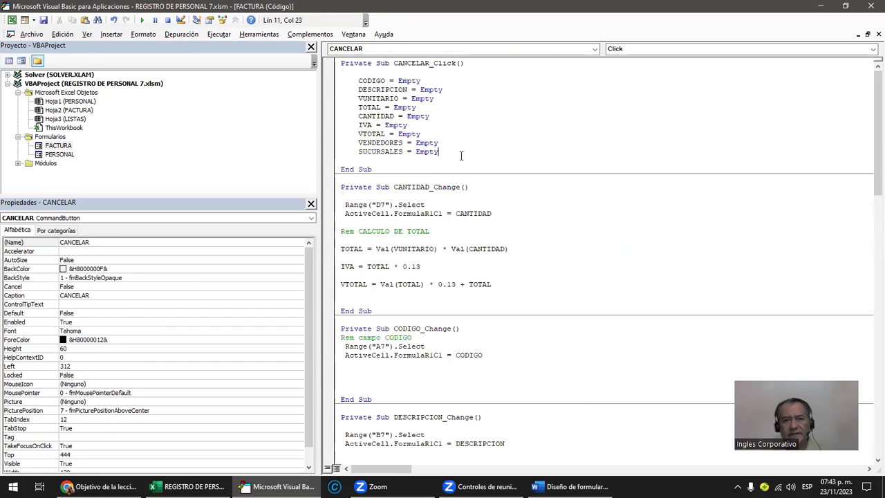
key(Return)
key(Return)
key(Return)
key(Return)
key(Return)
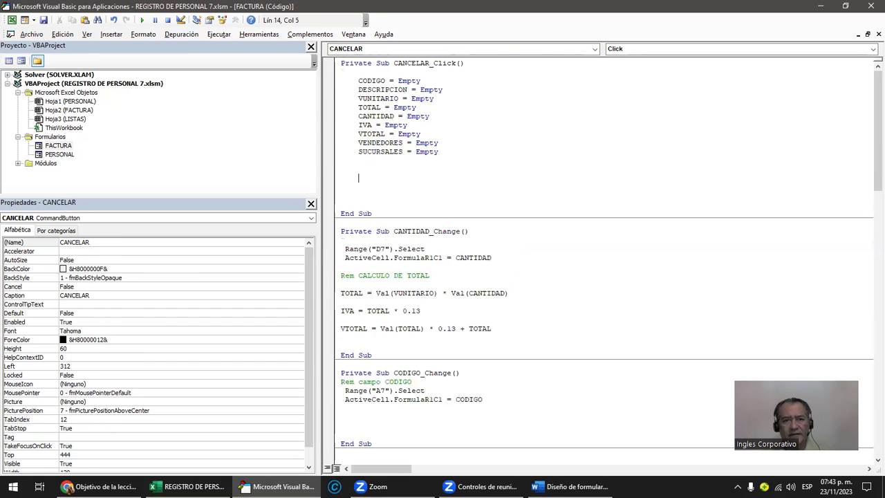
text(MsgBox ("INGRESO DE DATOS CORRECTAMENTE."))
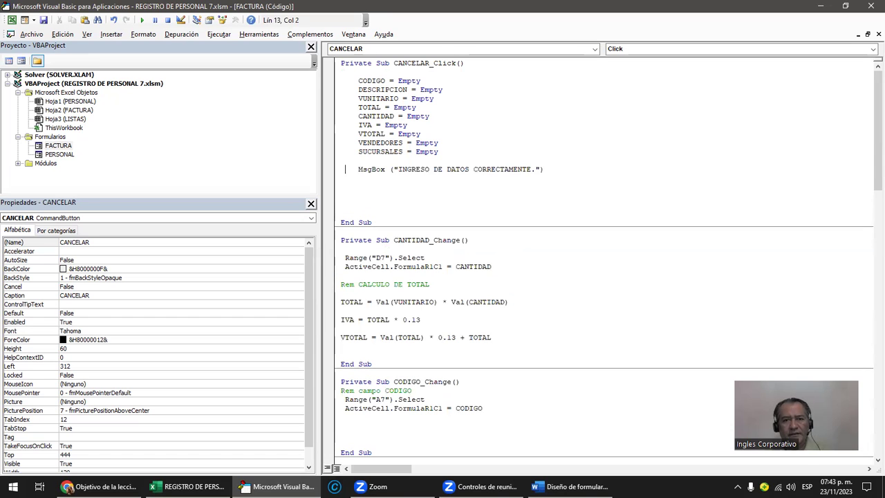
text(SE CANCELO )
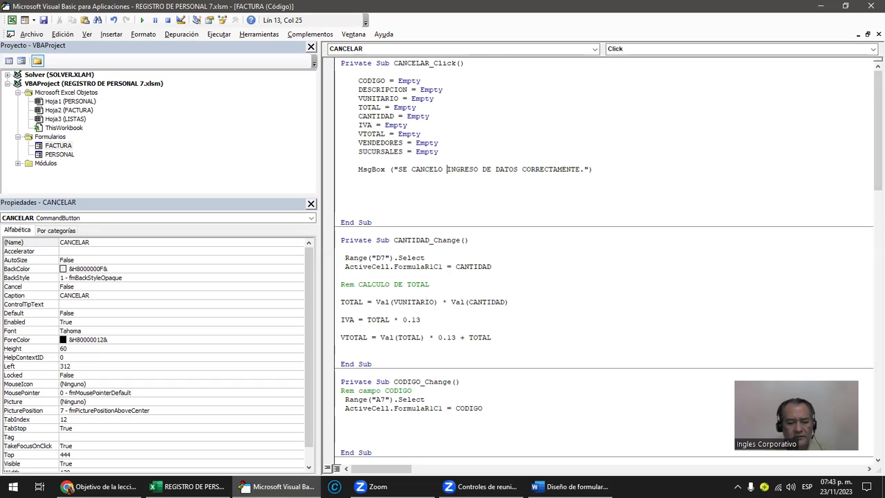
text(LA CAPTURA DE DATOS)
key(Delete)
key(Delete)
key(Delete)
key(Delete)
key(Delete)
key(Delete)
key(Delete)
key(Delete)
key(Delete)
text(")
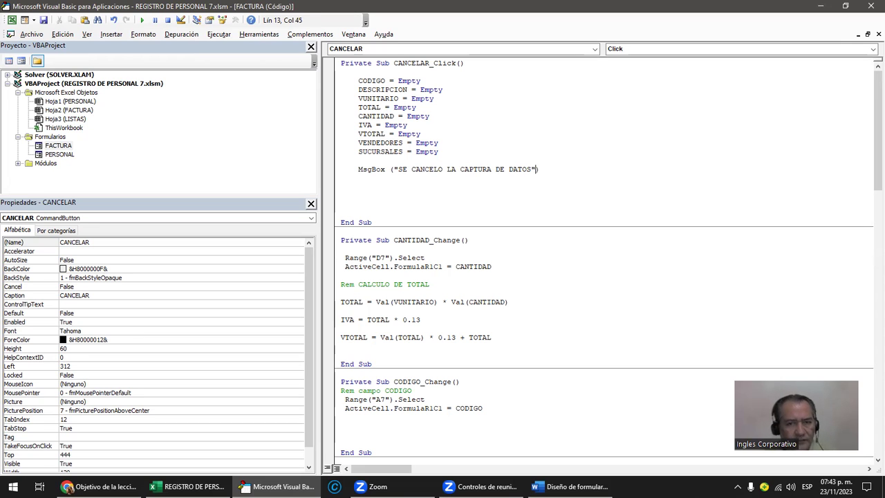
- Save the project, run the form, and test CANCELAR on the empty form
click(42, 20)
click(142, 20)
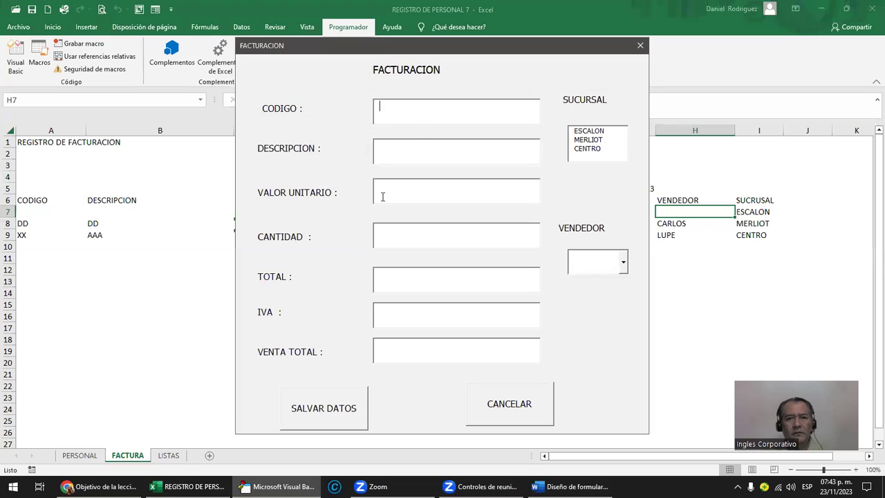
click(498, 403)
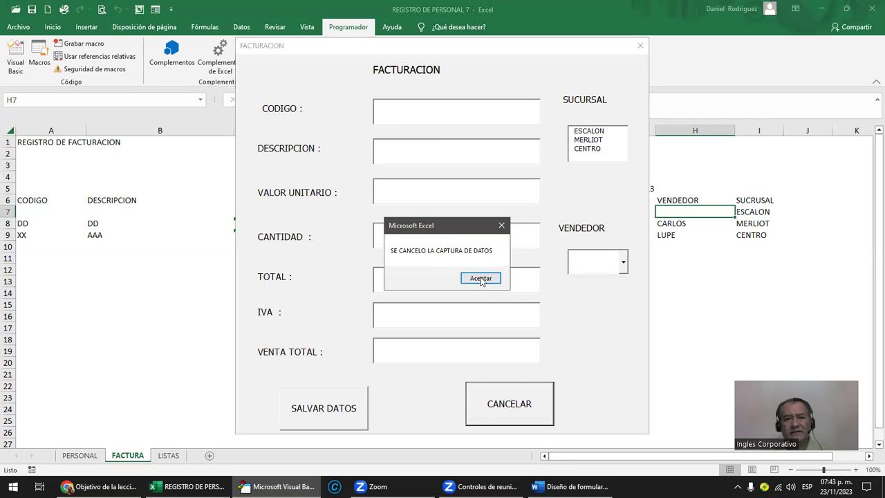
click(502, 225)
- Enter code QQQ, description QQQ1 and seller CARLOS, then cancel the entry
click(406, 111)
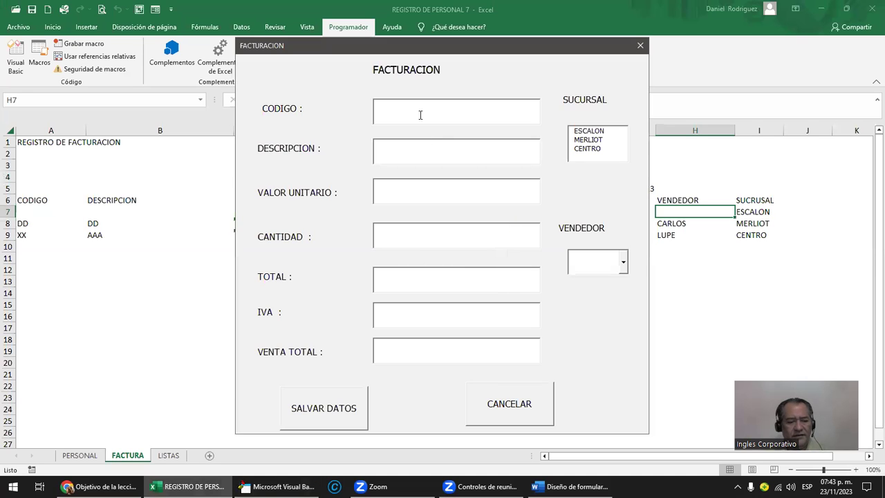
text(QQQ)
click(410, 150)
text(QQQ)
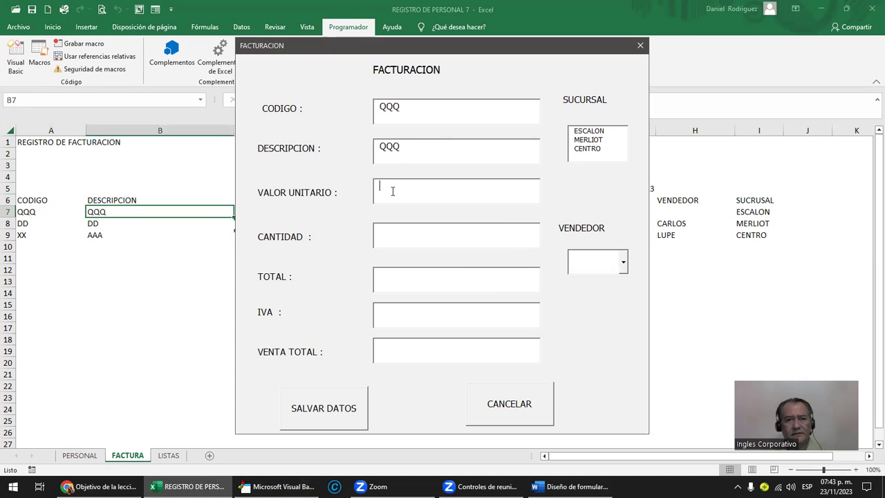
text(1)
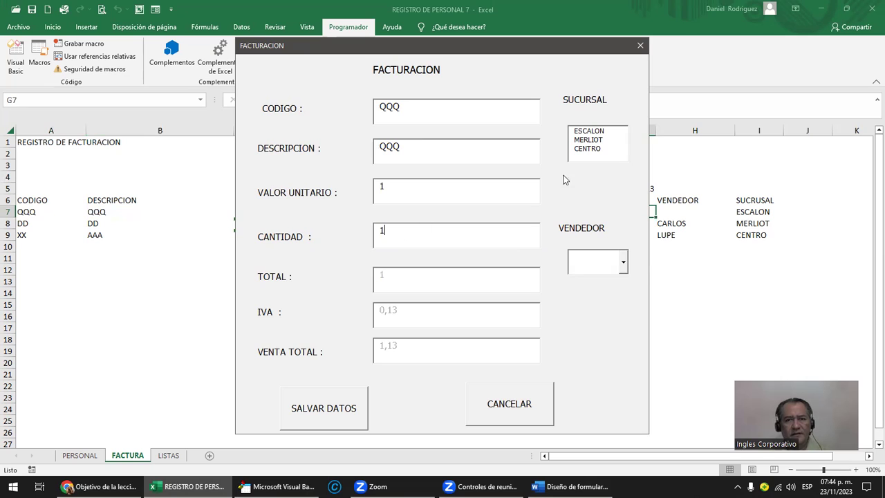
click(621, 262)
click(592, 288)
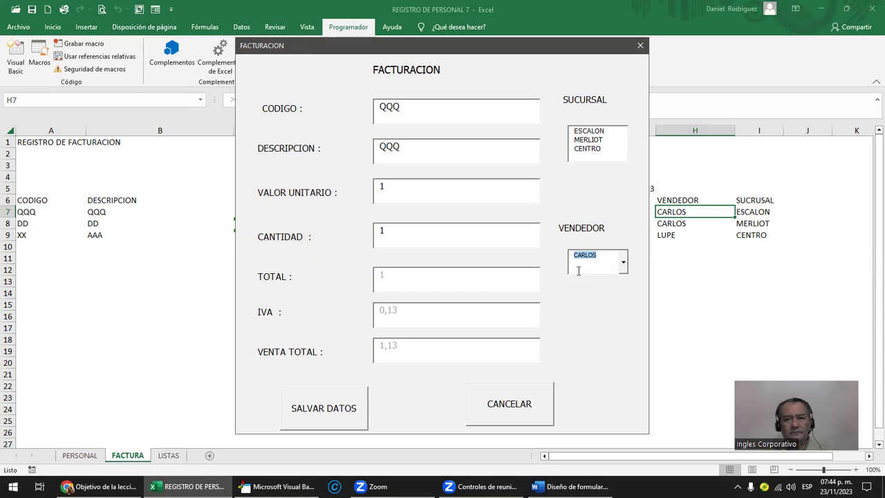
click(499, 410)
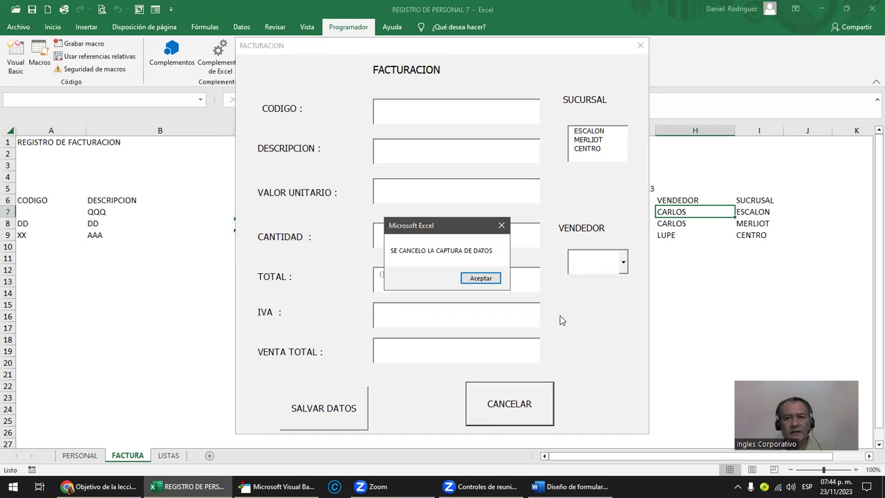
- Save invoice WWW / WWW13 with seller LUPE and branch CENTRO, then close the running form
click(489, 280)
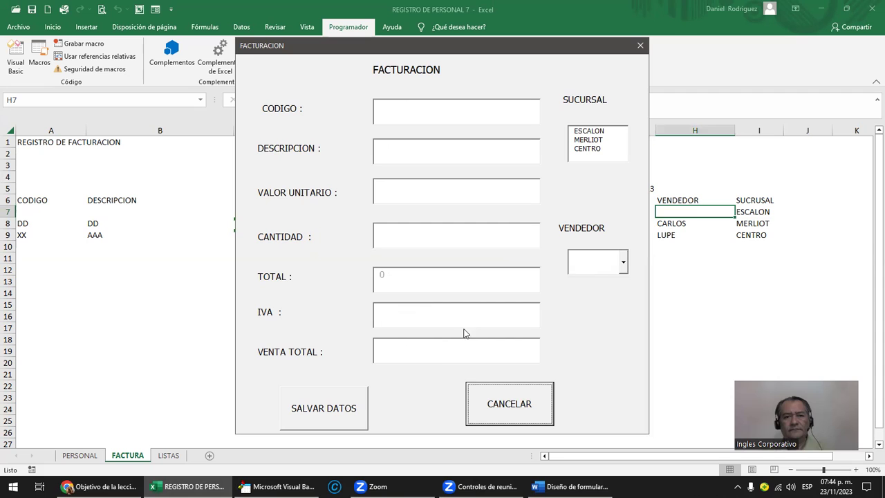
click(392, 112)
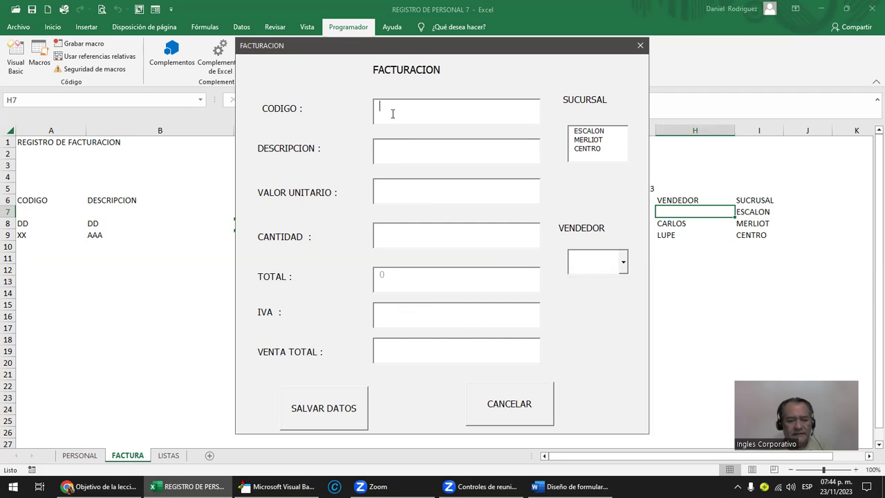
text(WWW)
click(405, 155)
text(WWW)
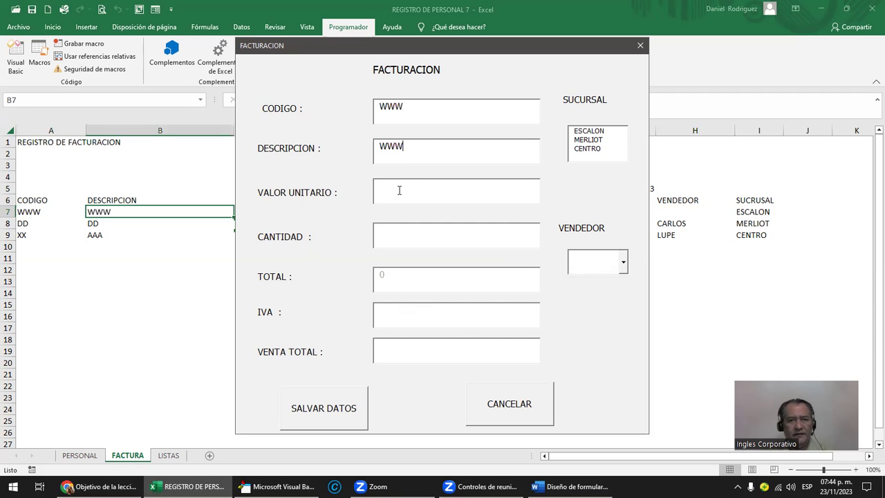
text(1)
text(3)
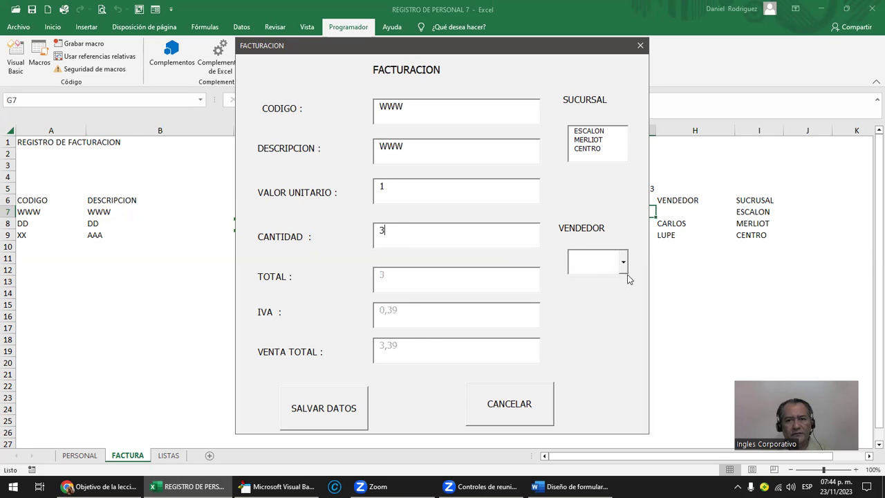
click(623, 262)
click(581, 294)
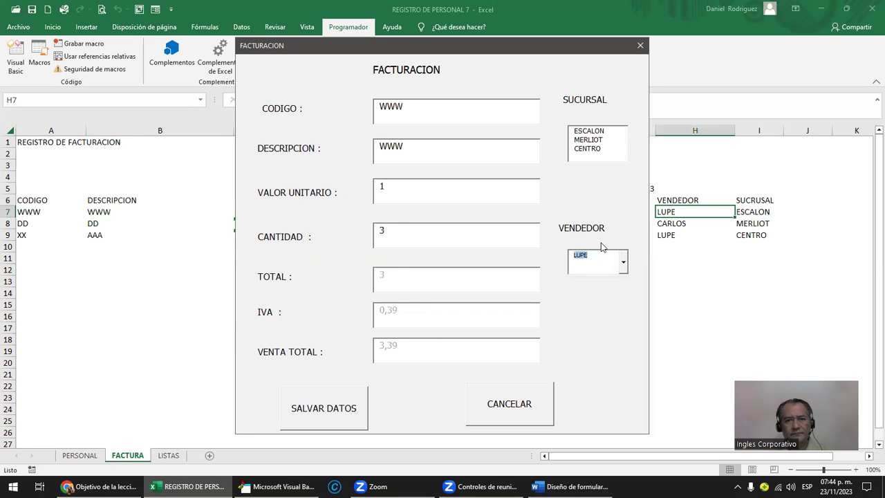
click(595, 150)
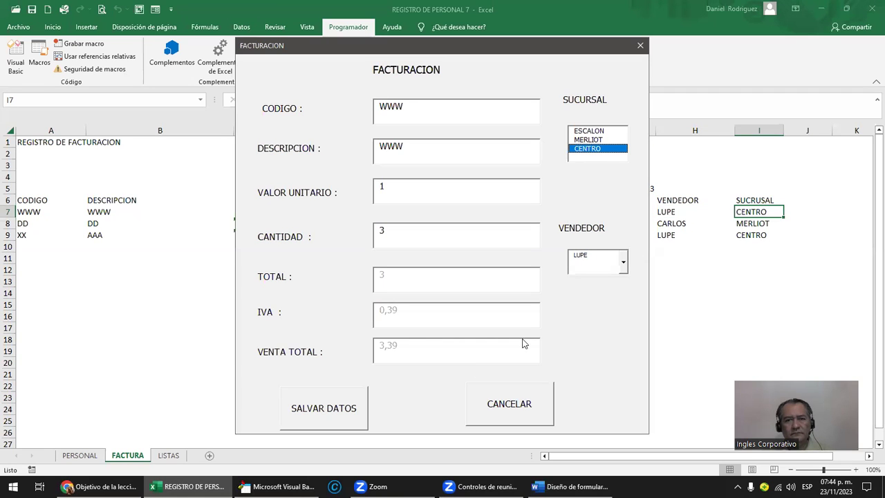
click(350, 409)
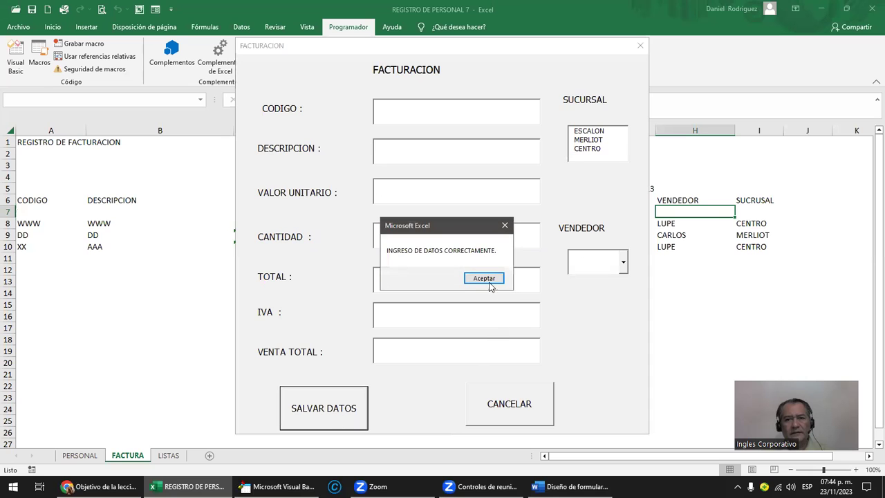
click(488, 279)
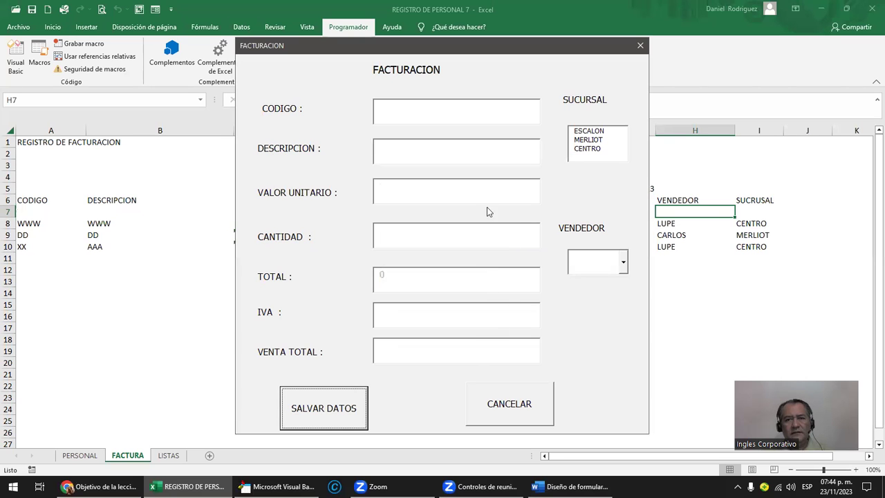
click(640, 45)
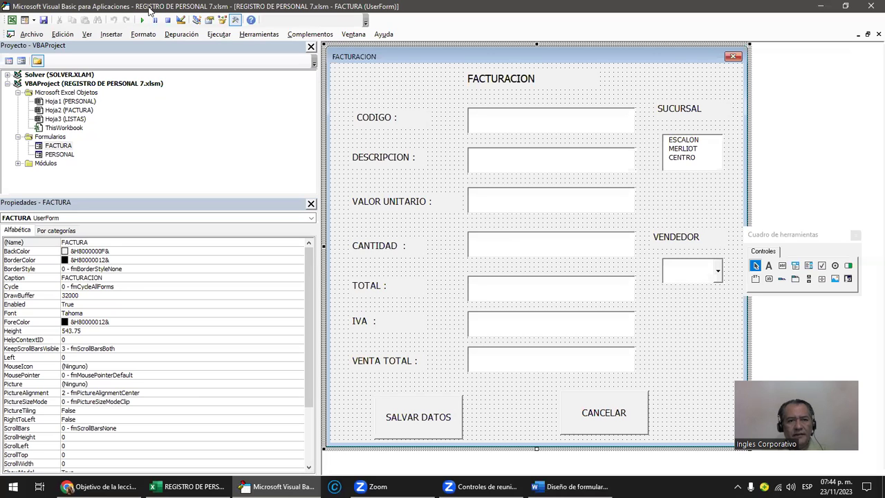
- Bring the FACTURA sheet forward, check saved row 8 (WWW), and relaunch the FACTURACION form
drag(149, 10, 60, 235)
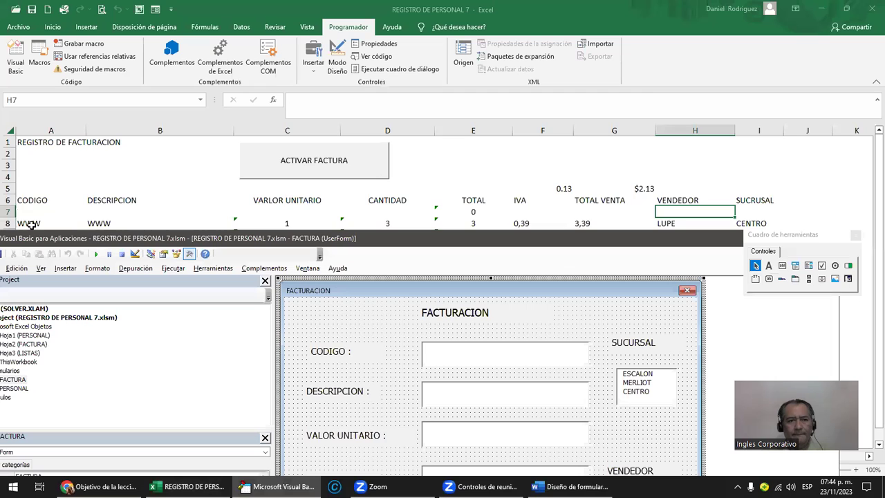
click(751, 222)
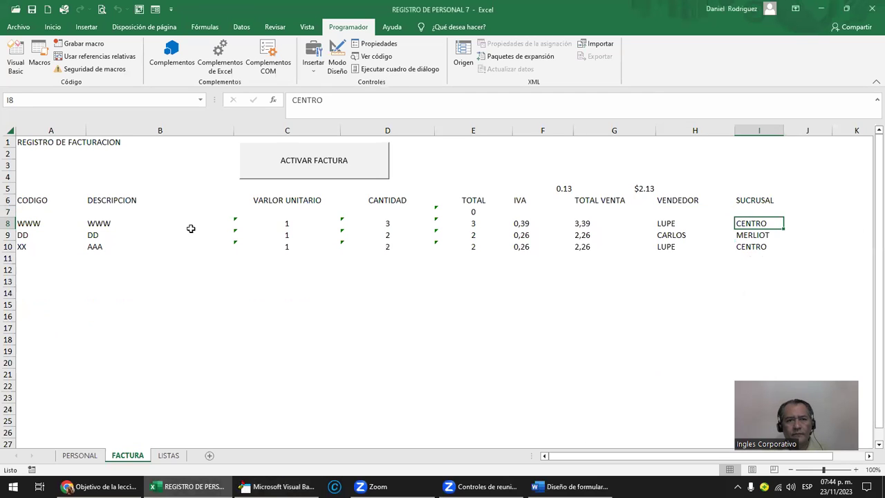
click(8, 223)
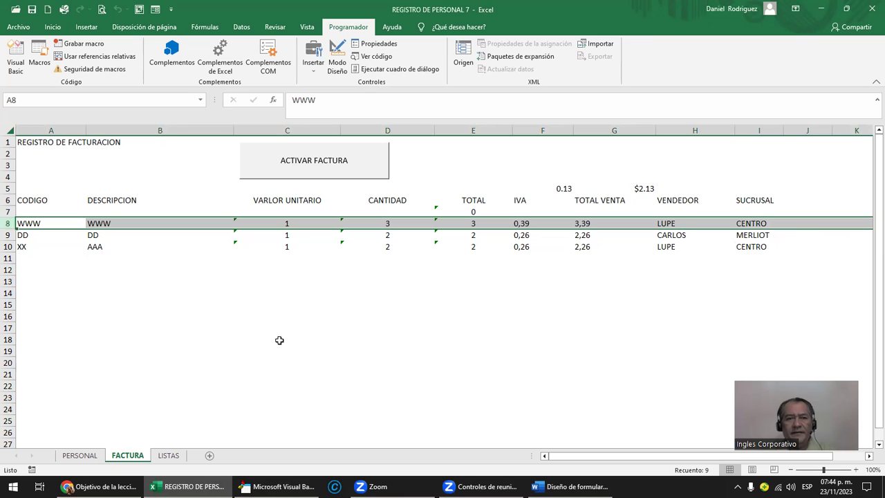
click(325, 173)
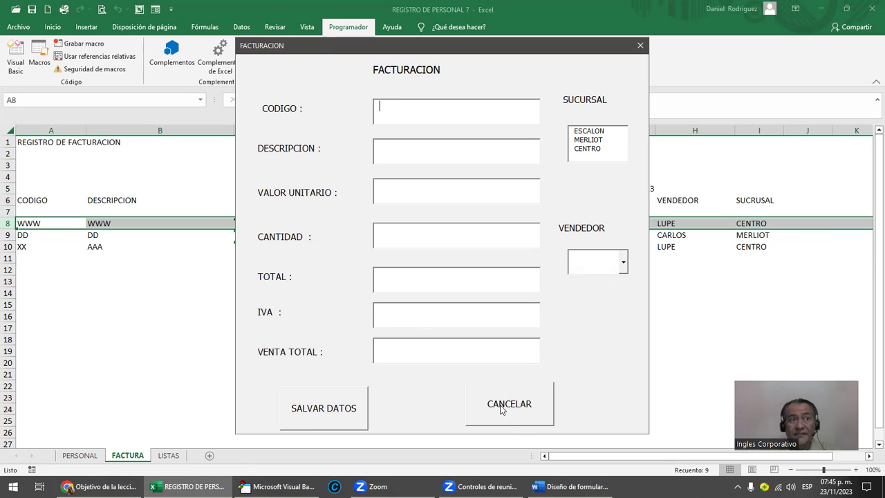
- Close the form and delete the stray 0.13 and $2.13 values in row 5
click(640, 45)
drag(529, 130, 757, 123)
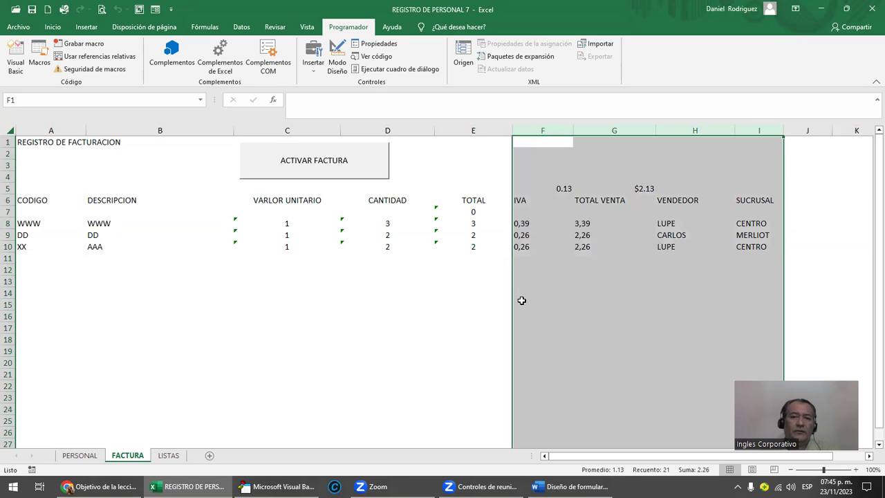
drag(562, 183, 678, 188)
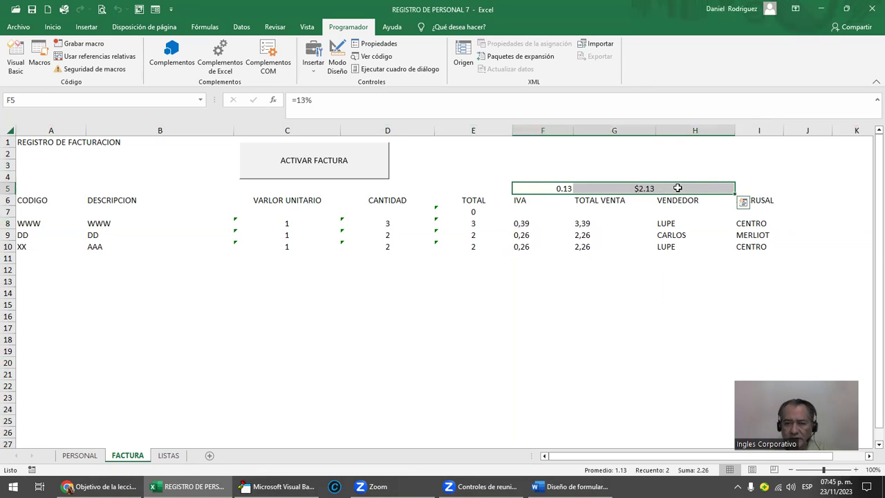
key(Delete)
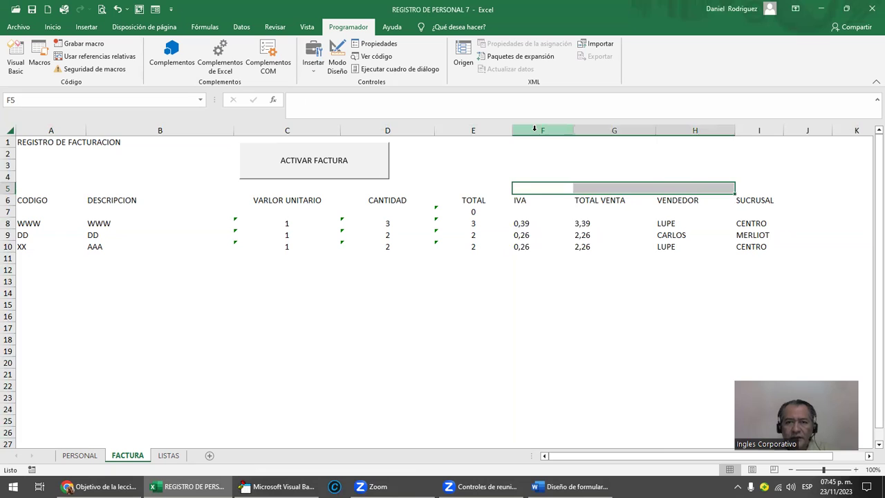
drag(535, 129, 759, 130)
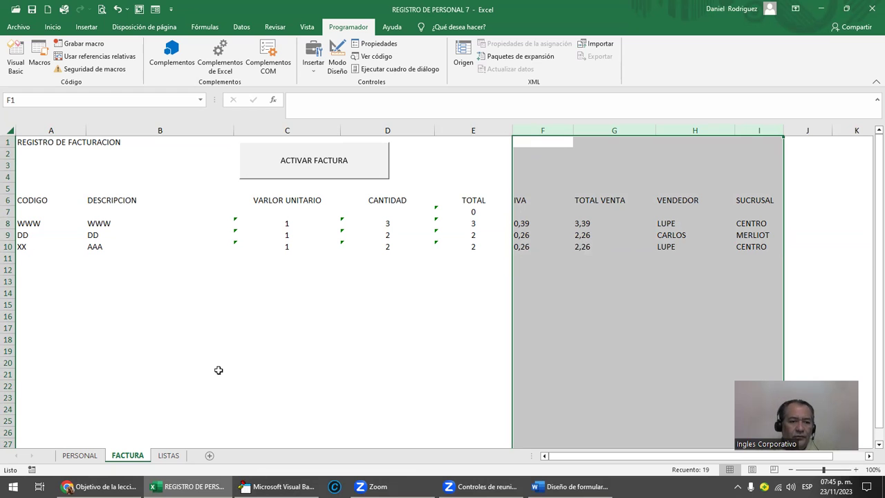
click(201, 313)
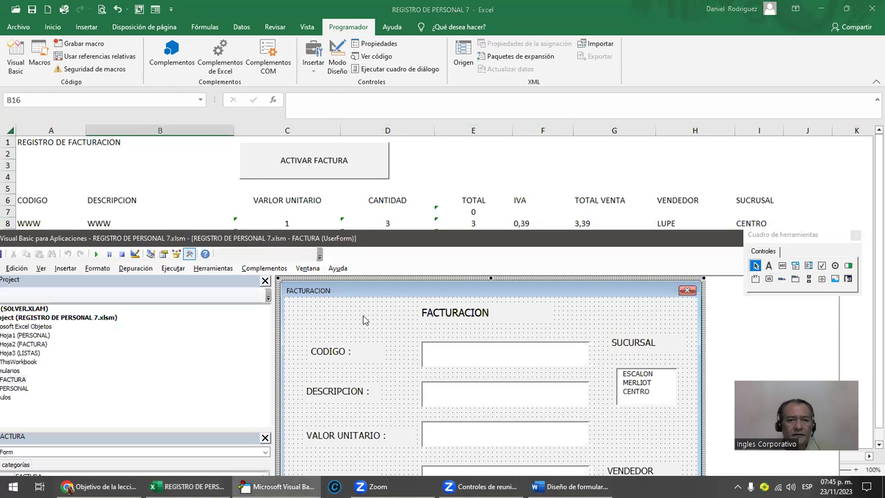
- Maximize the VBA editor and open the FACTURACION form's code window
double_click(400, 240)
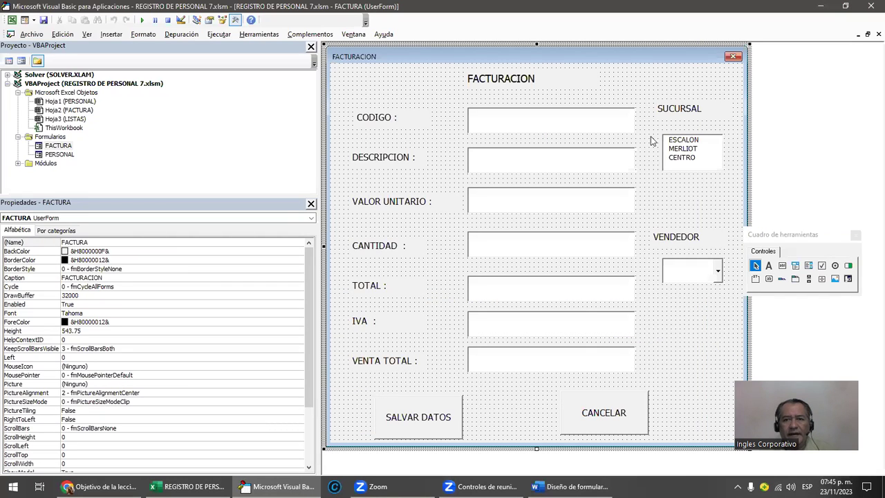
double_click(694, 338)
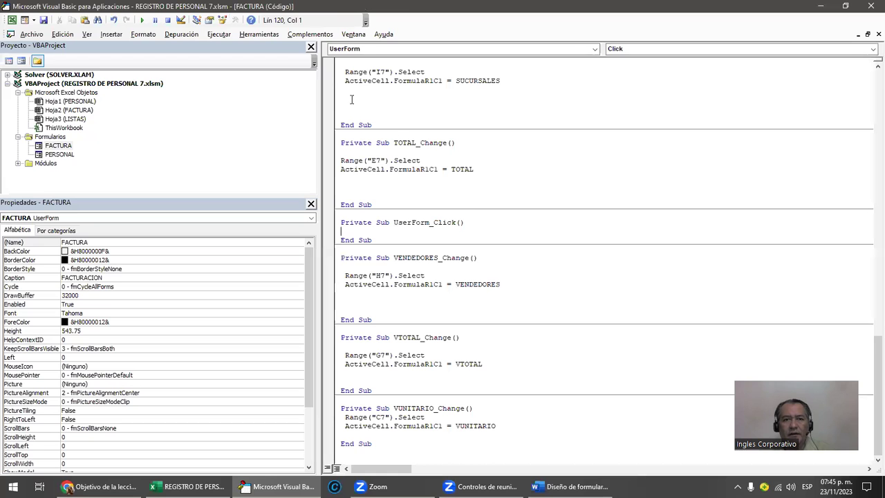
click(351, 100)
scroll(414, 138, up, 10)
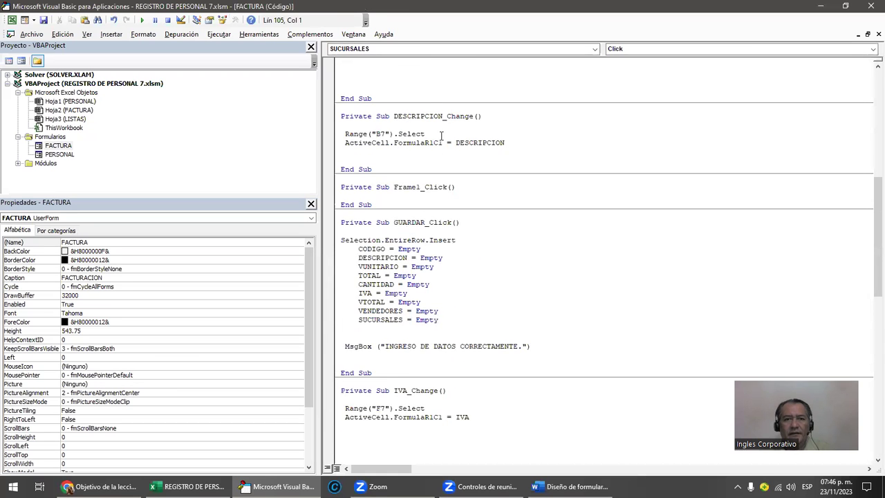
scroll(441, 134, up, 4)
scroll(449, 132, up, 5)
scroll(460, 125, up, 2)
scroll(469, 120, up, 2)
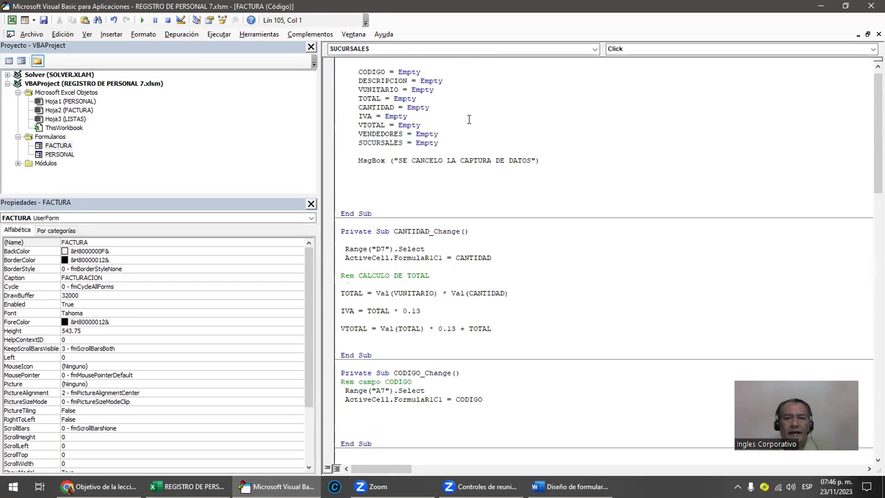
scroll(470, 119, up, 1)
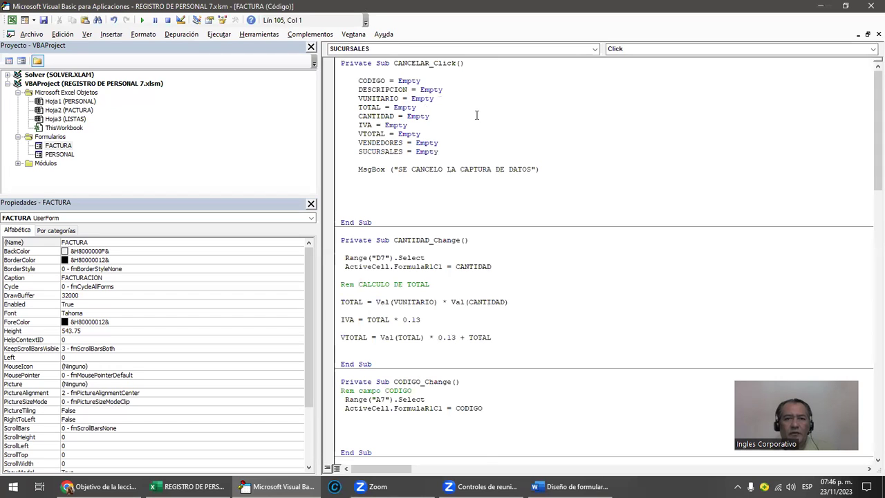
- Review CANCELAR_Click's clearing lines and CANTIDAD_Change's IVA = TOTAL * 0.13 and VTOTAL formulas
click(354, 72)
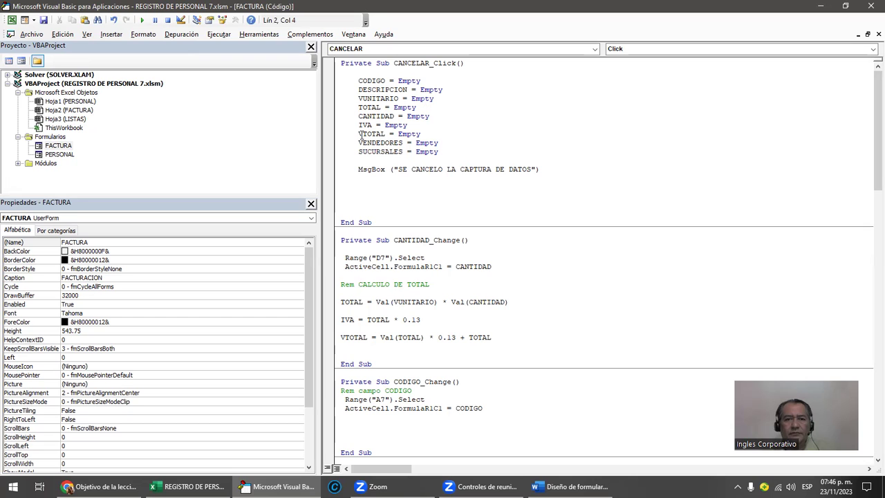
drag(354, 126, 436, 152)
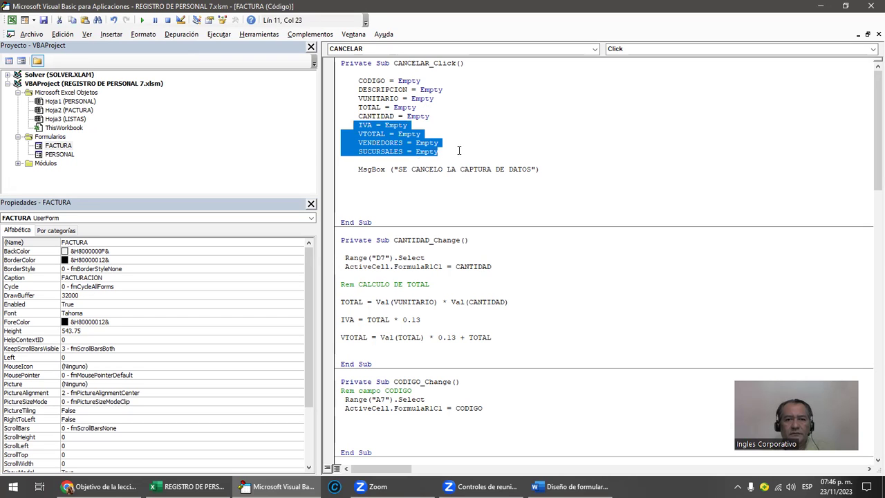
click(430, 201)
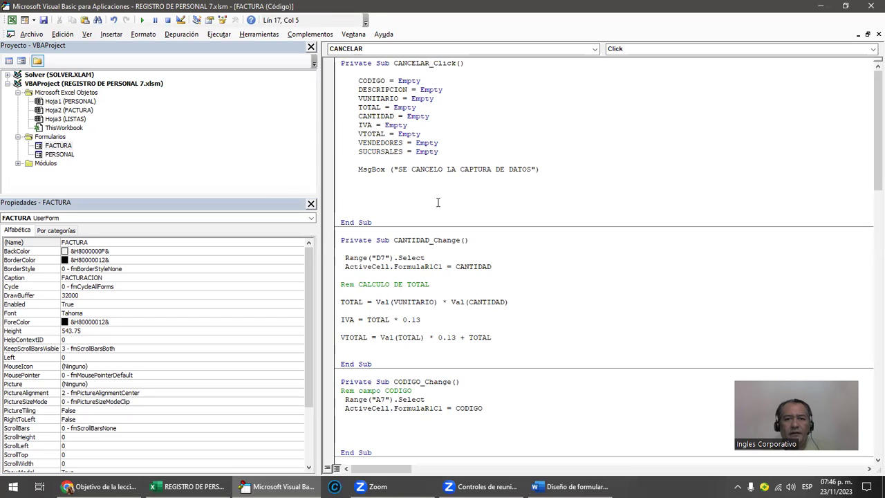
scroll(451, 214, down, 1)
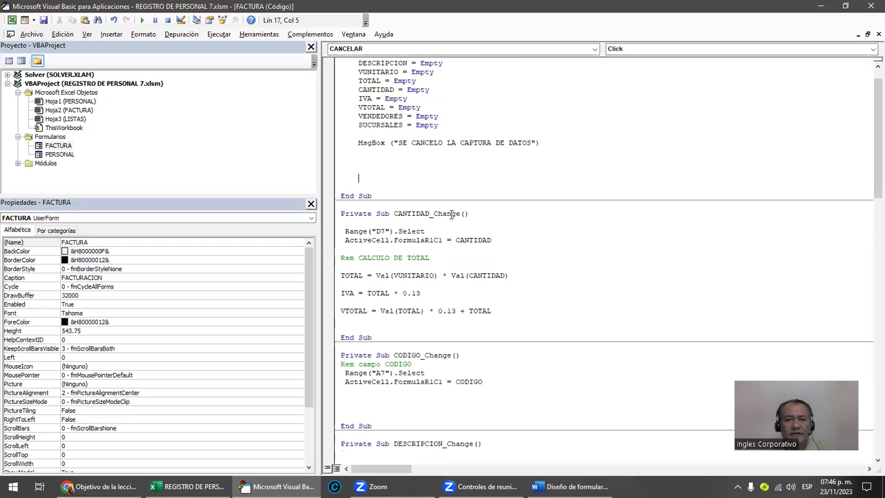
scroll(451, 213, down, 1)
scroll(453, 217, down, 1)
scroll(451, 213, down, 1)
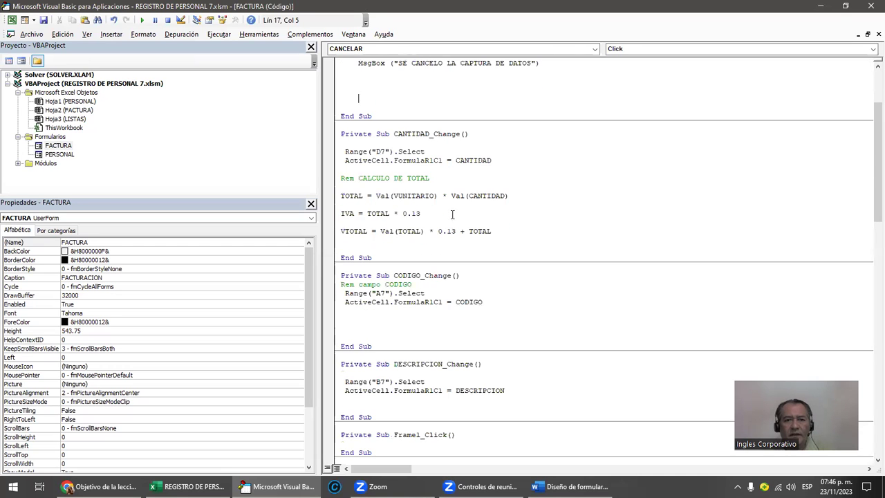
drag(340, 212, 522, 231)
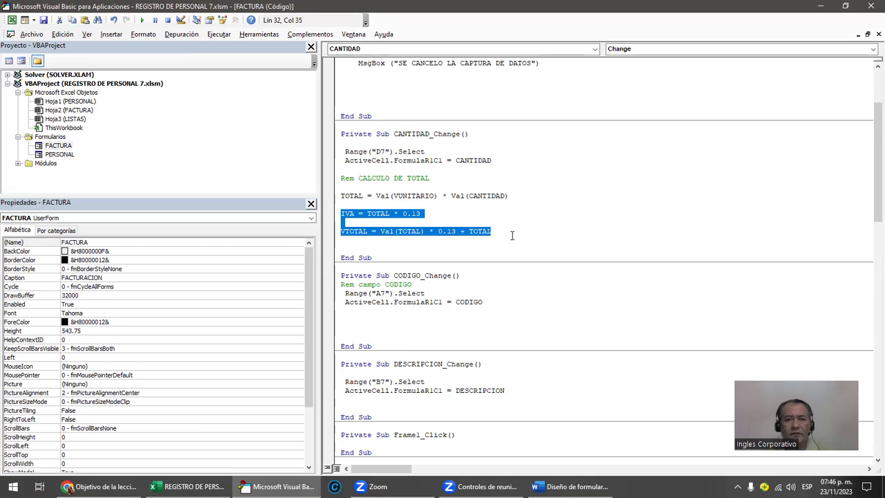
scroll(512, 236, down, 4)
scroll(518, 235, down, 2)
scroll(519, 235, down, 2)
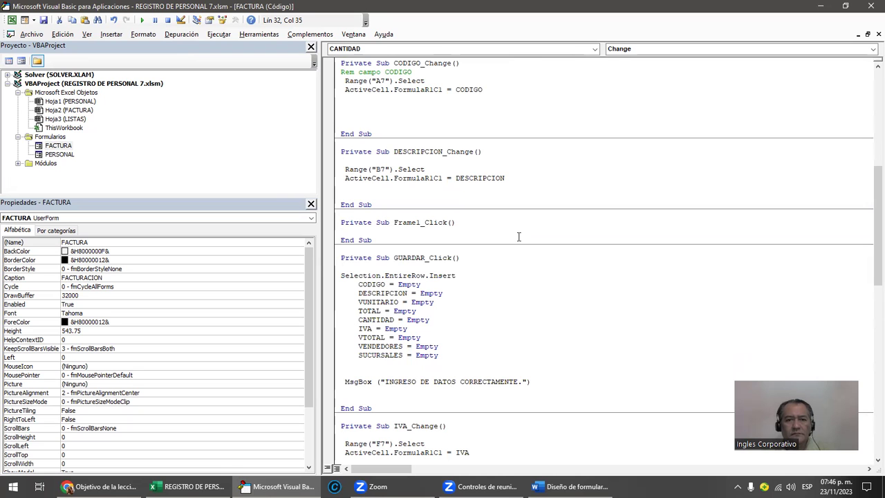
scroll(519, 236, up, 6)
scroll(525, 233, up, 6)
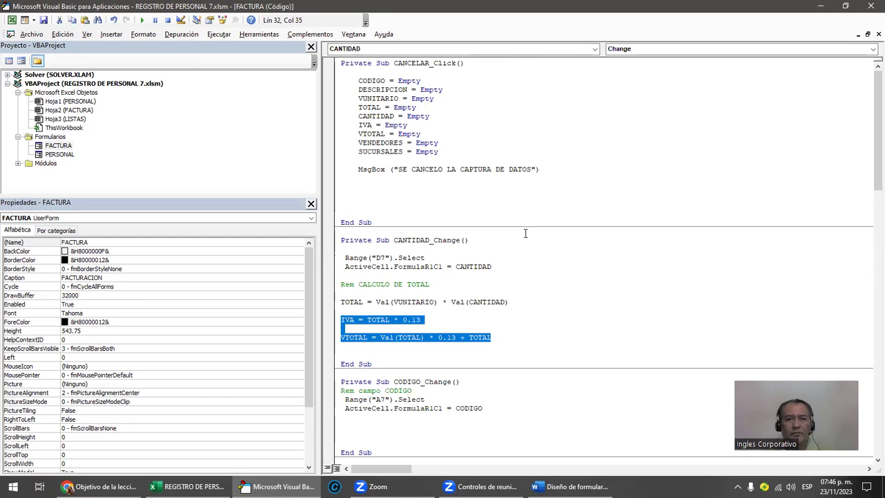
scroll(525, 232, down, 9)
scroll(529, 242, down, 5)
scroll(494, 270, down, 1)
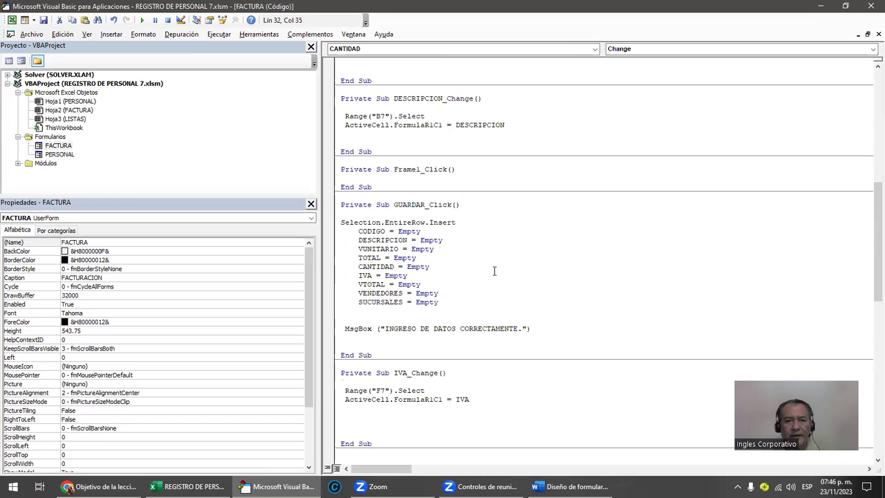
- Review the GUARDAR_Click lines from IVA to the MsgBox and the IVA_Change procedure
drag(356, 276, 547, 334)
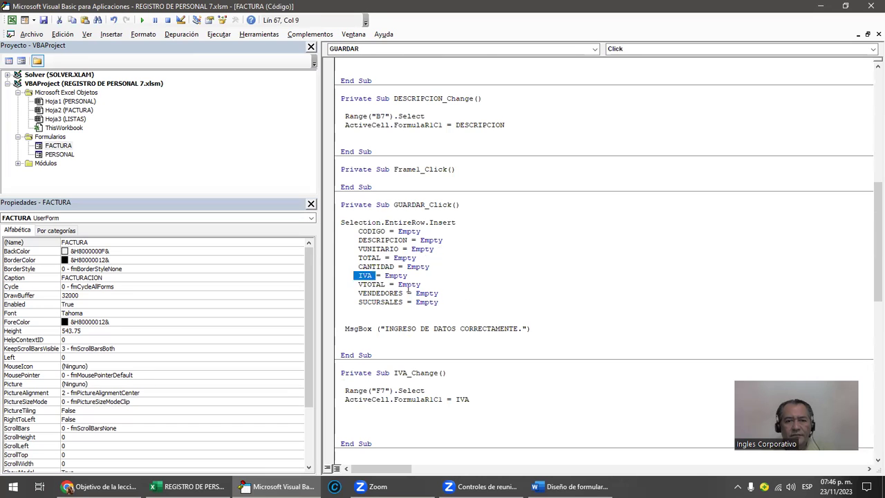
scroll(586, 326, down, 2)
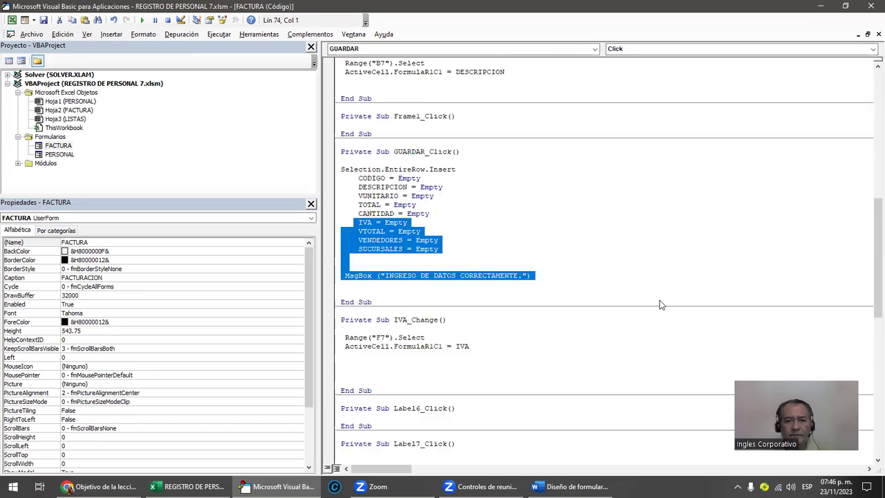
scroll(586, 327, down, 2)
scroll(447, 269, down, 1)
drag(351, 257, 495, 277)
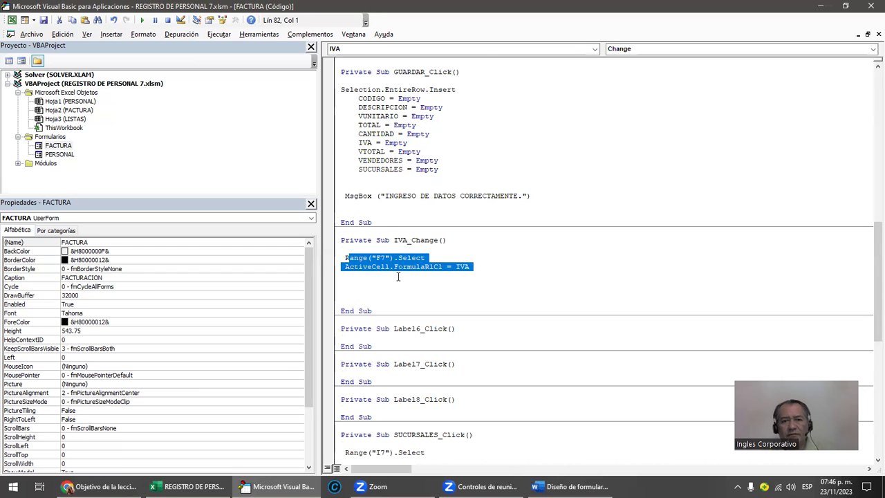
click(390, 283)
scroll(399, 283, down, 2)
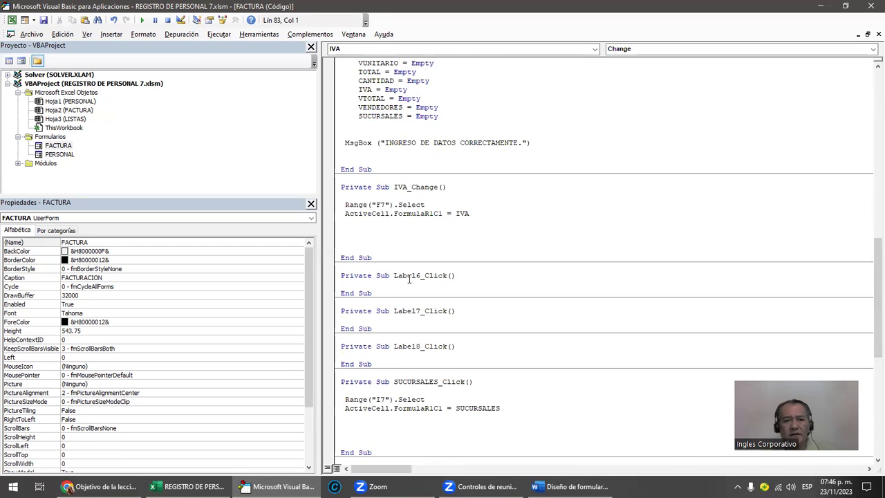
scroll(409, 279, down, 5)
- Remove the extra blank line inside SUCURSALES_Click
mouse_move(342, 260)
mouse_down()
mouse_move(430, 265)
mouse_move(536, 289)
mouse_up()
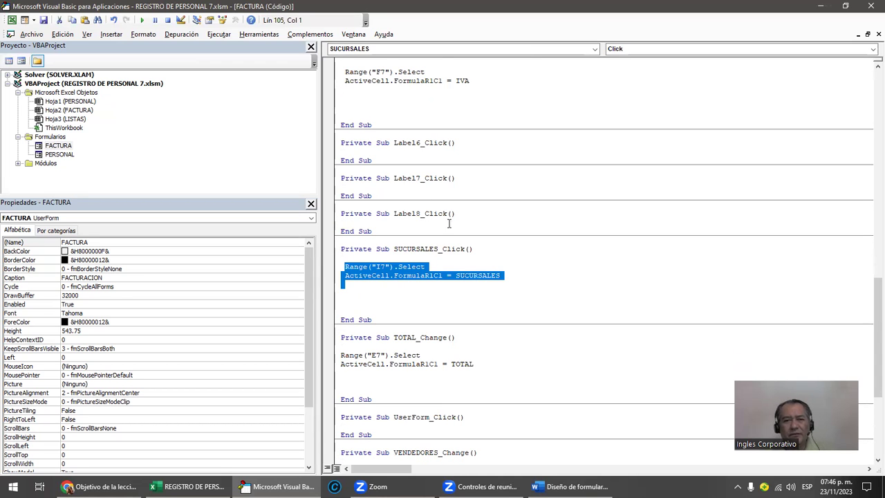
click(401, 298)
key(BackSpace)
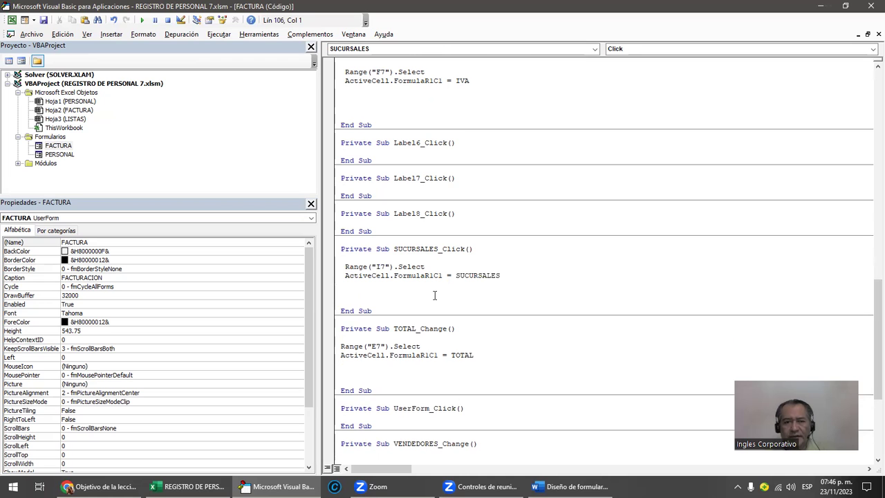
scroll(505, 307, down, 3)
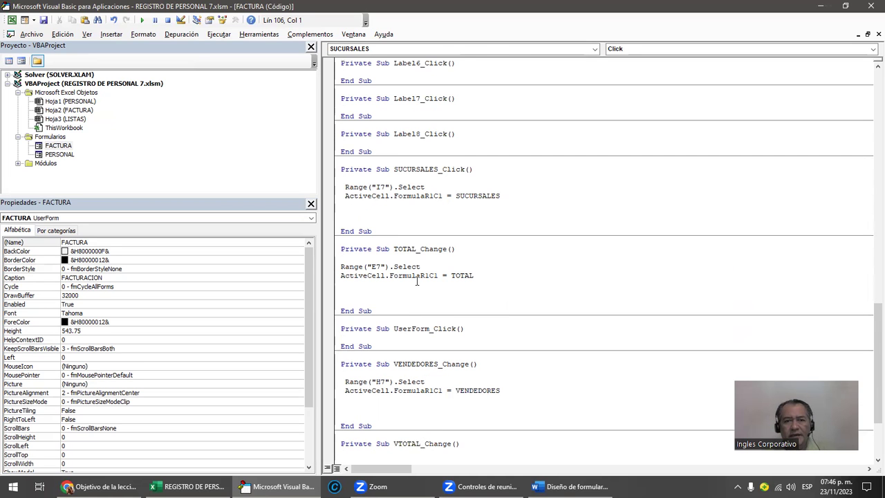
scroll(417, 281, down, 1)
scroll(422, 282, down, 2)
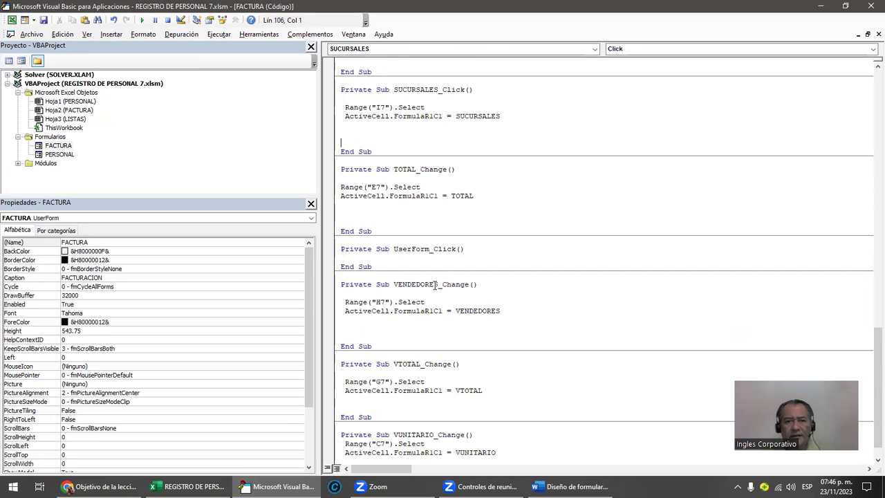
- Check VENDEDORES_Change and VTOTAL_Change, then select the entire form code up to the top
drag(341, 284, 485, 327)
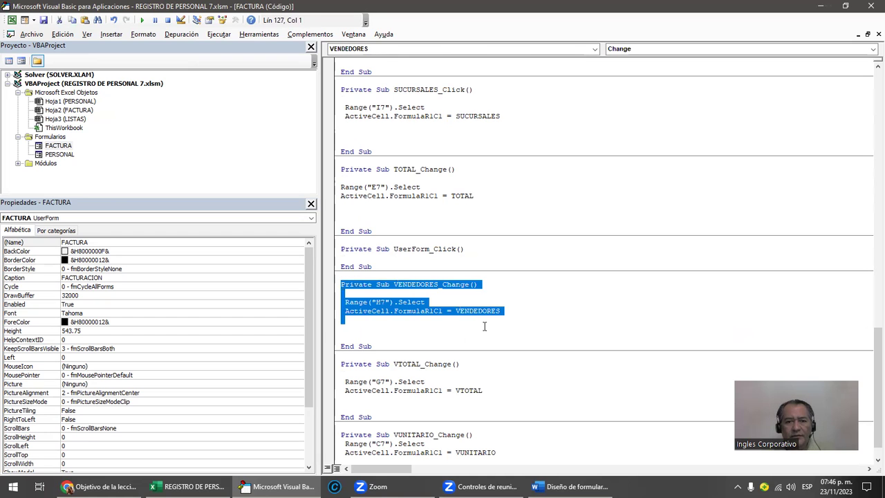
click(376, 331)
scroll(376, 332, down, 1)
drag(341, 337, 501, 360)
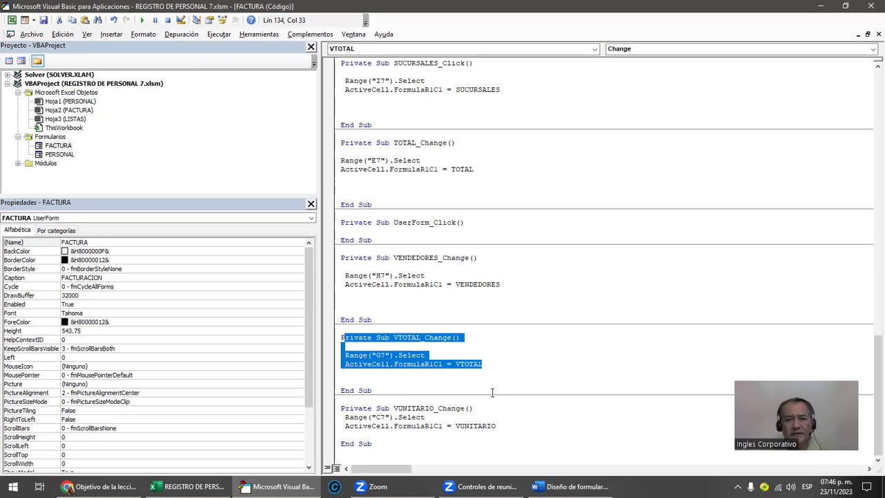
click(492, 393)
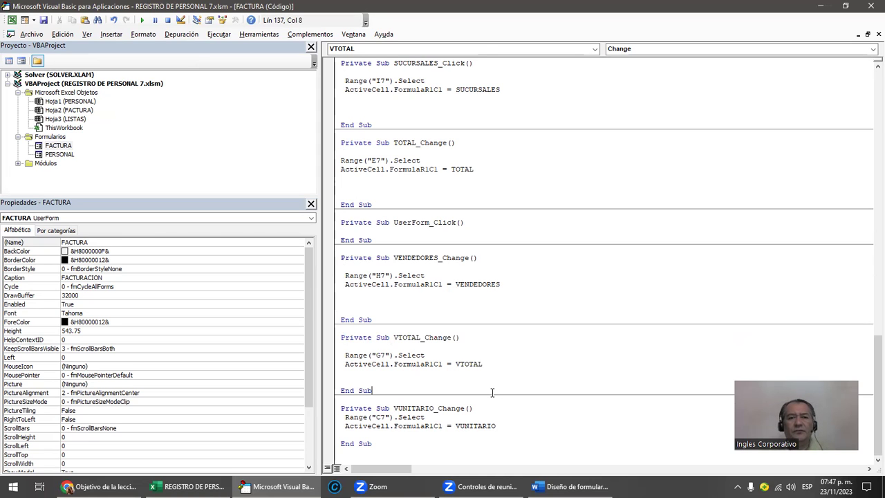
mouse_move(396, 454)
mouse_down()
mouse_move(401, 63)
mouse_move(342, 63)
mouse_up()
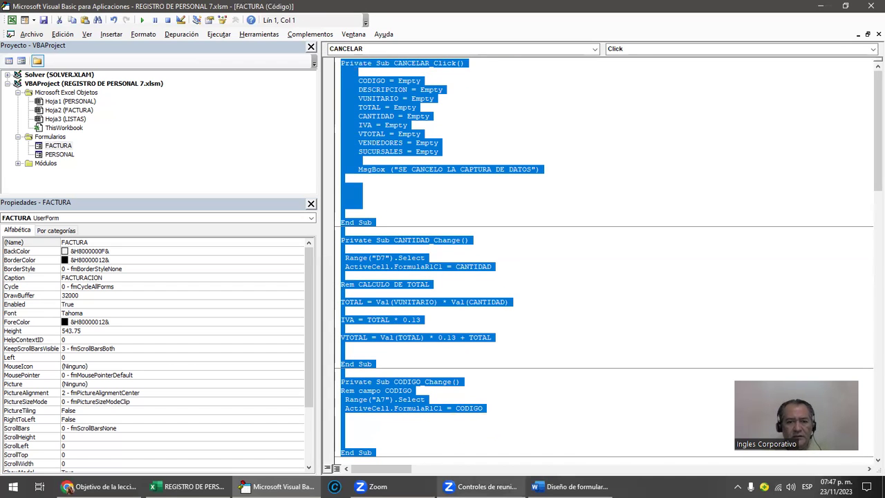
- In Word, add a line of asterisks after the last End Sub, undoing the automatic border
mouse_move(570, 486)
click(573, 470)
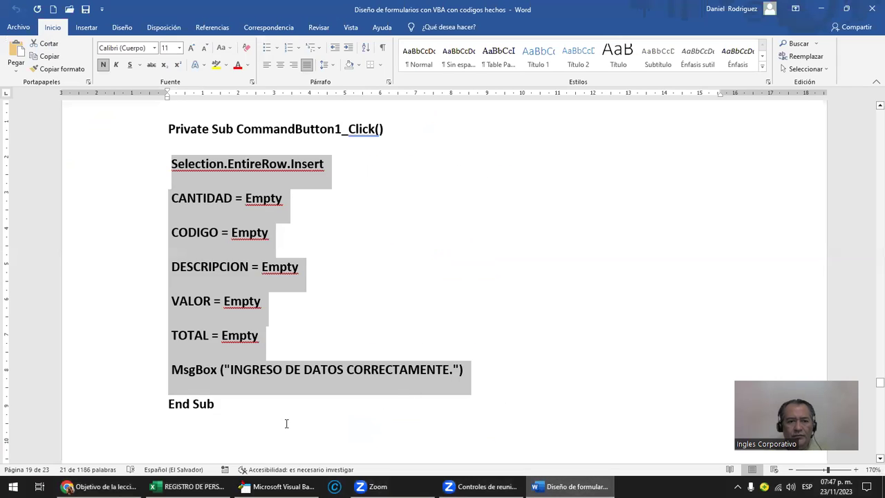
scroll(290, 414, down, 5)
scroll(318, 403, down, 7)
click(319, 401)
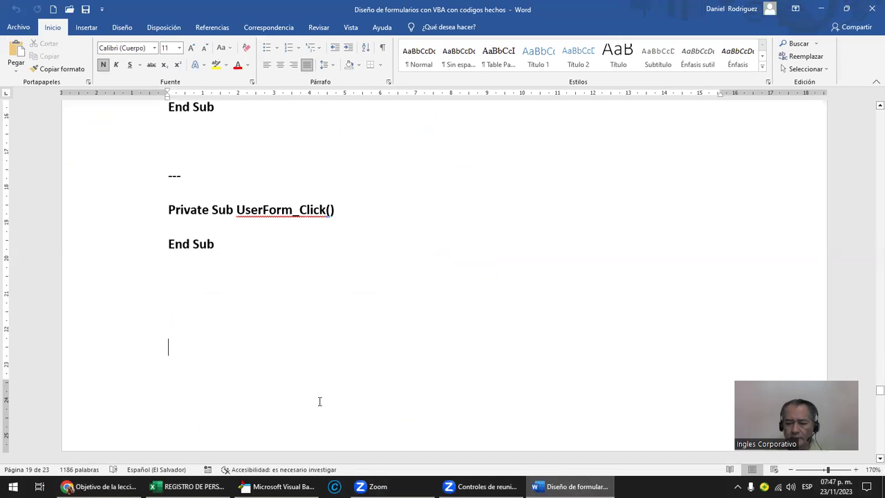
key(ctrl+End)
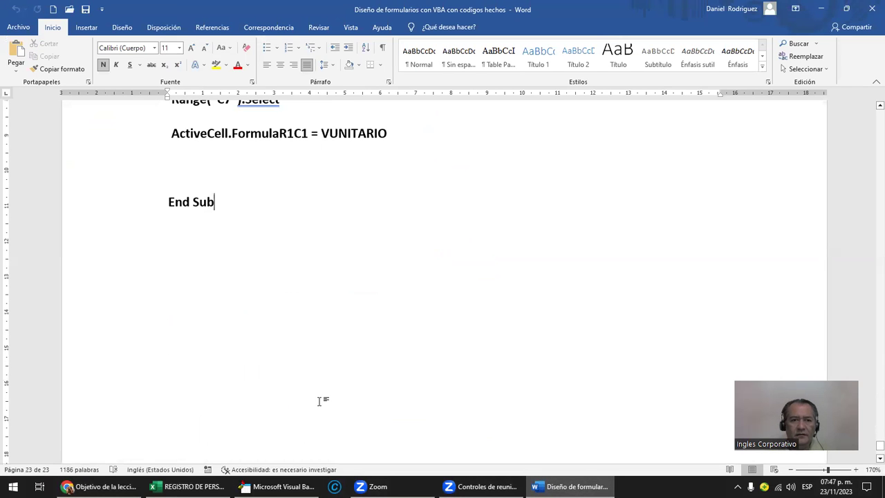
key(Return)
key(Return)
key(Return)
key(Return)
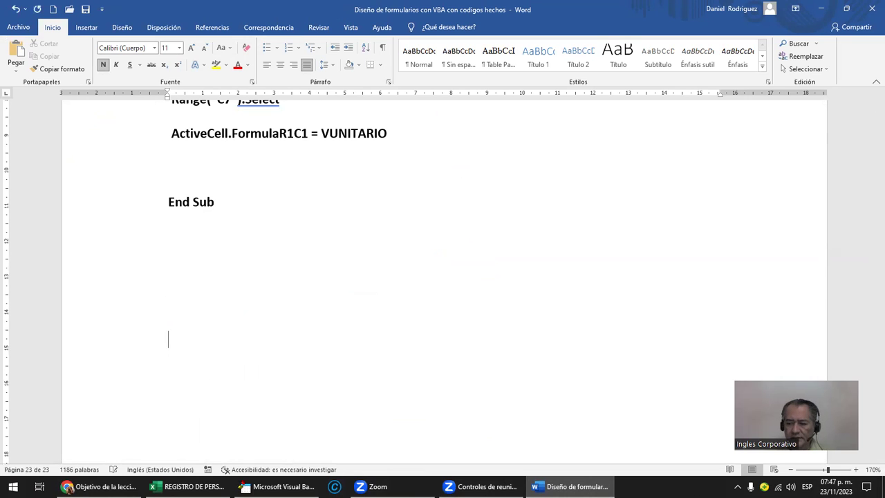
text(******************************)
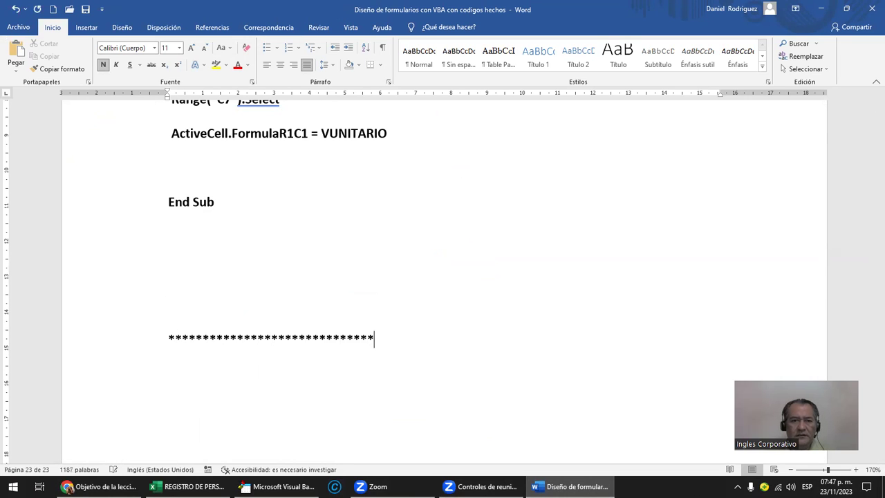
key(Return)
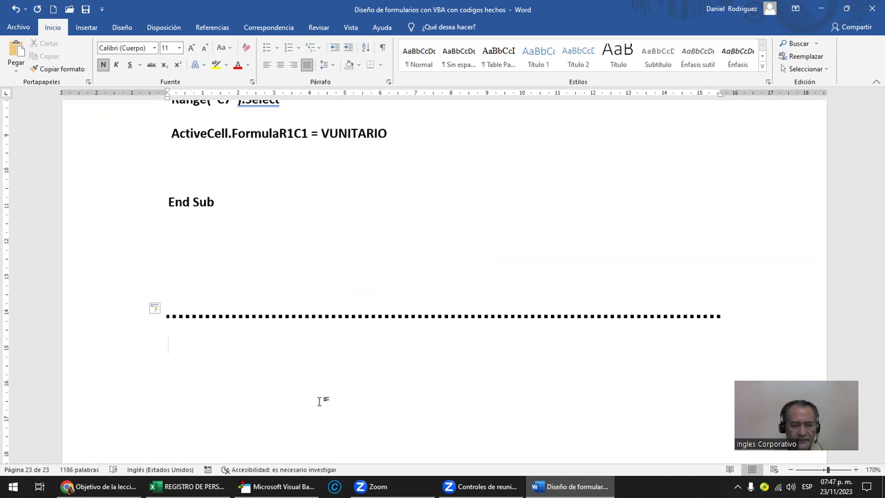
key(ctrl+z)
- Paste the copied FACTURA form code below the separator, starting with CANCELAR_Click
key(ctrl+v)
scroll(320, 401, up, 3)
scroll(290, 429, up, 2)
scroll(289, 428, up, 3)
scroll(290, 428, up, 3)
scroll(289, 428, up, 3)
scroll(290, 429, up, 3)
scroll(290, 429, up, 3)
scroll(289, 428, up, 3)
scroll(290, 428, up, 3)
scroll(290, 428, up, 3)
scroll(290, 428, up, 3)
scroll(289, 428, up, 3)
scroll(290, 429, up, 3)
scroll(290, 428, up, 3)
scroll(290, 429, up, 3)
scroll(302, 427, up, 3)
scroll(305, 428, up, 3)
scroll(304, 429, up, 3)
scroll(307, 425, up, 3)
scroll(308, 425, up, 3)
scroll(312, 425, up, 3)
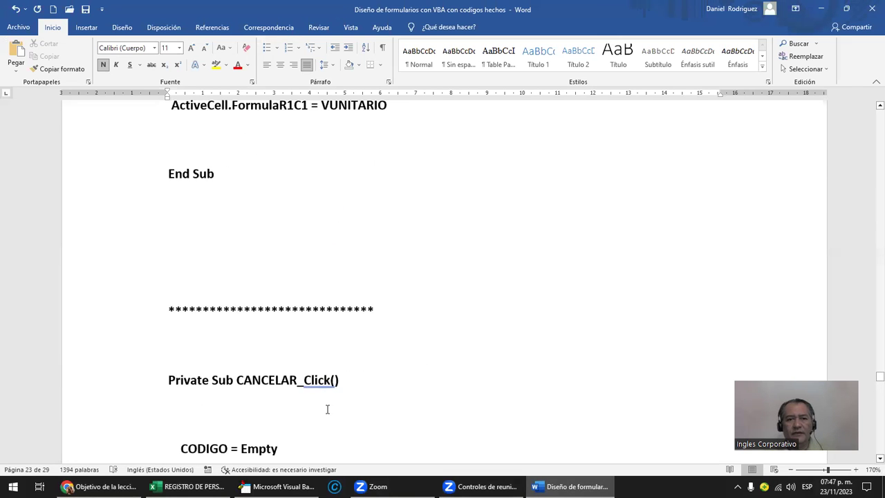
scroll(248, 257, down, 3)
click(240, 277)
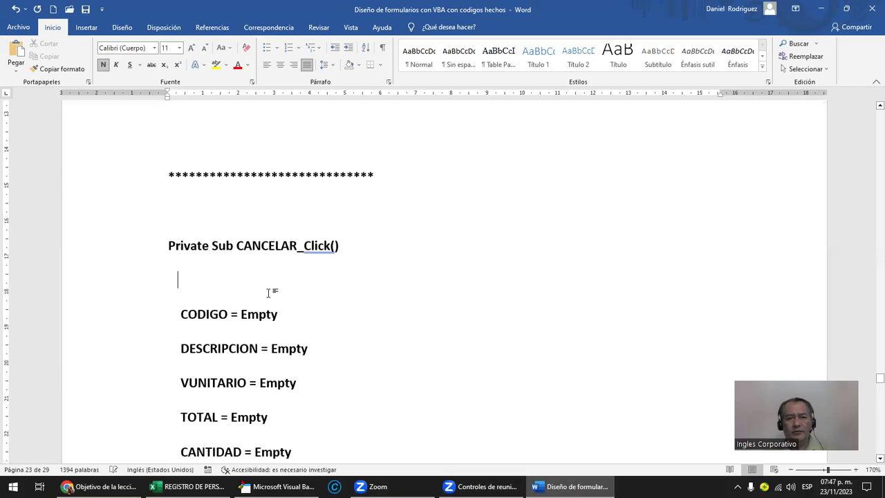
scroll(290, 297, down, 2)
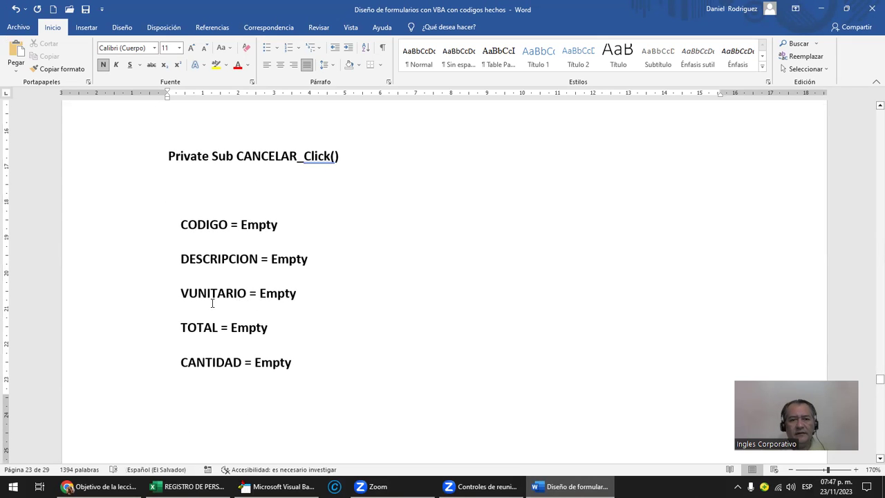
scroll(216, 302, up, 3)
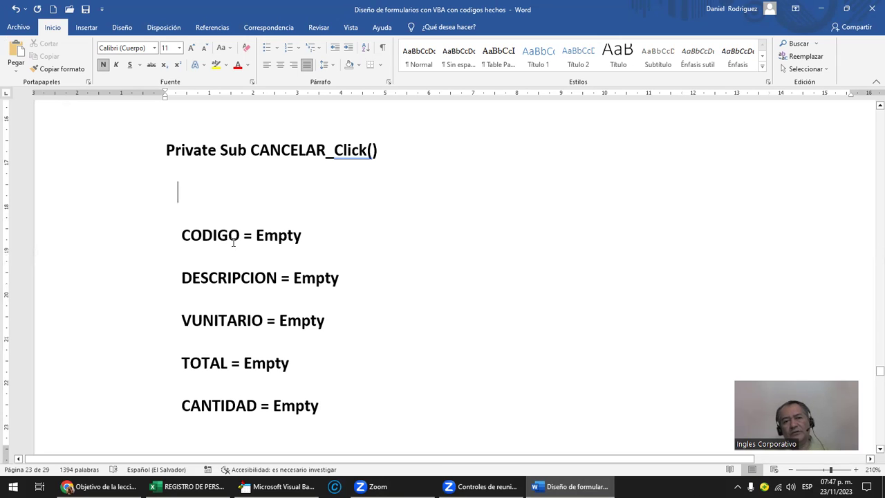
scroll(233, 241, down, 1)
scroll(235, 255, down, 2)
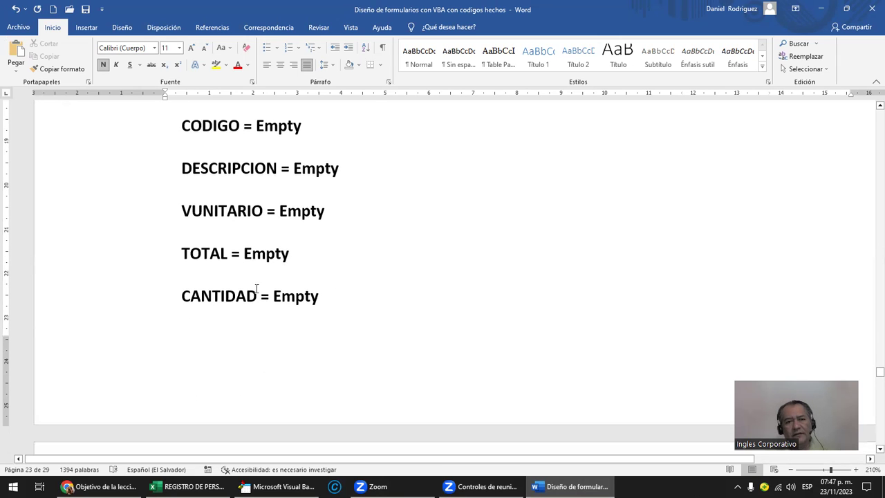
scroll(270, 296, down, 2)
scroll(273, 296, down, 1)
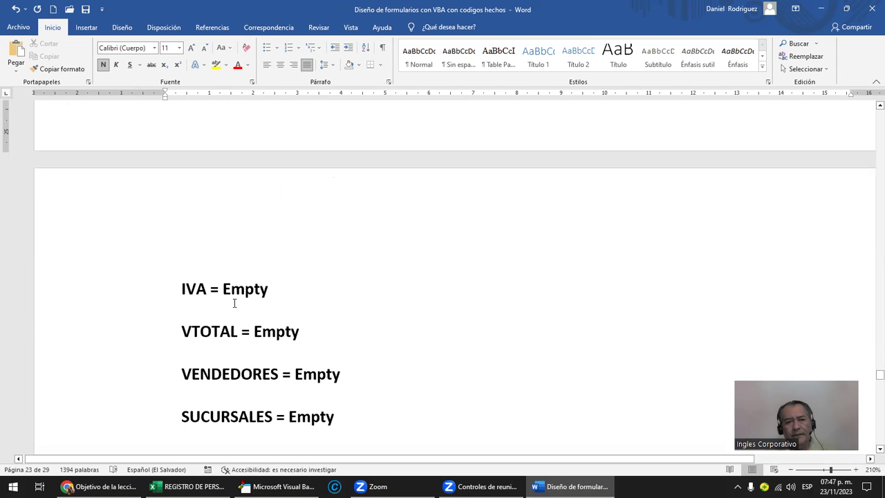
scroll(280, 377, down, 2)
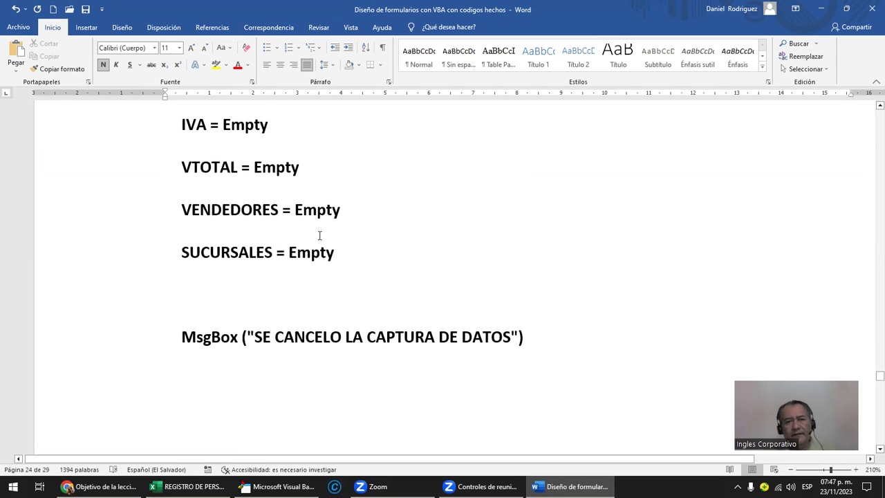
scroll(319, 236, down, 2)
scroll(304, 210, down, 3)
scroll(309, 212, down, 2)
click(260, 291)
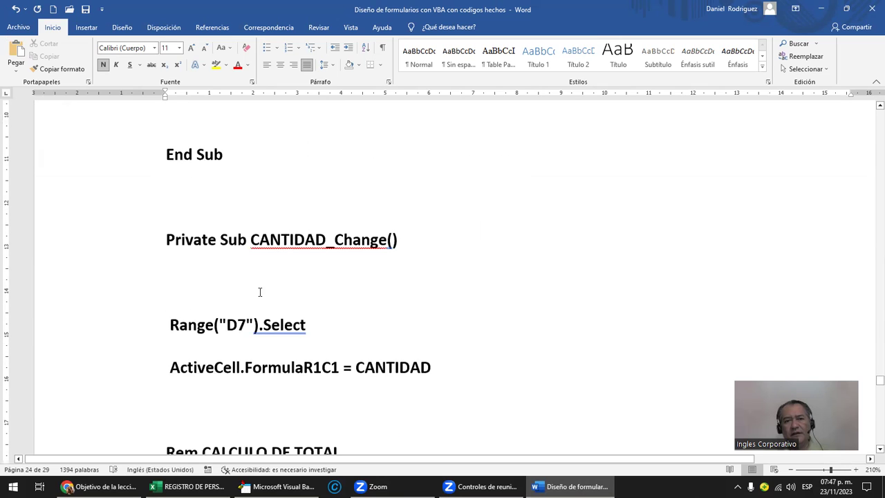
scroll(269, 290, down, 2)
scroll(277, 290, down, 1)
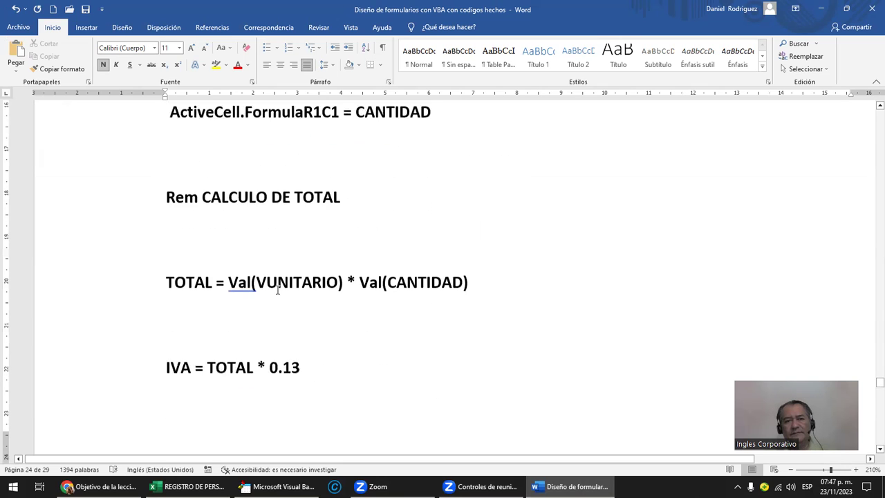
click(260, 226)
scroll(262, 225, up, 2)
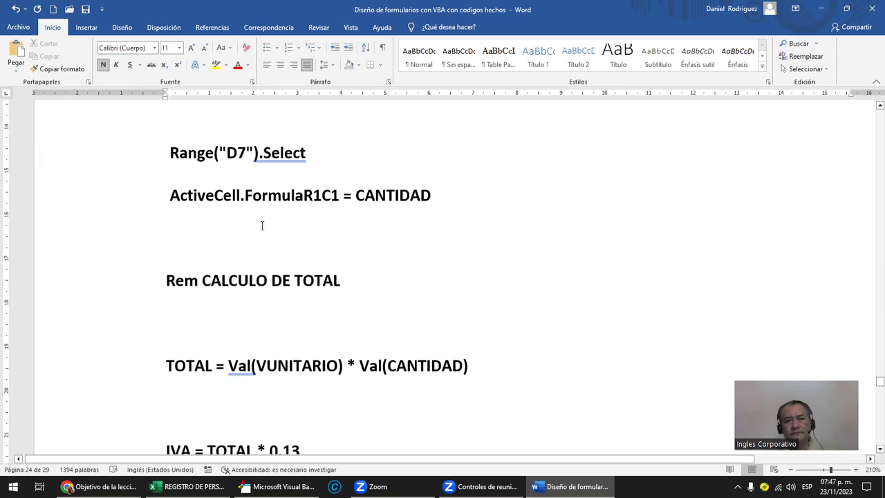
scroll(260, 242, down, 1)
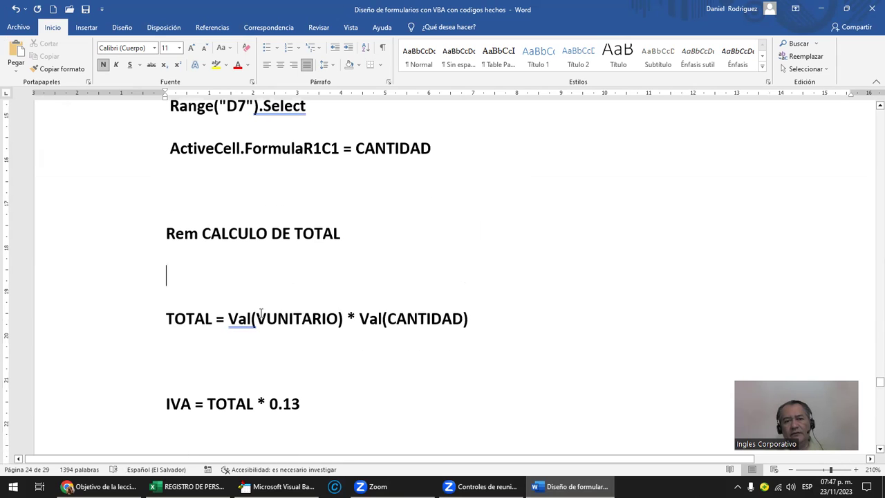
drag(198, 321, 164, 328)
scroll(195, 301, down, 2)
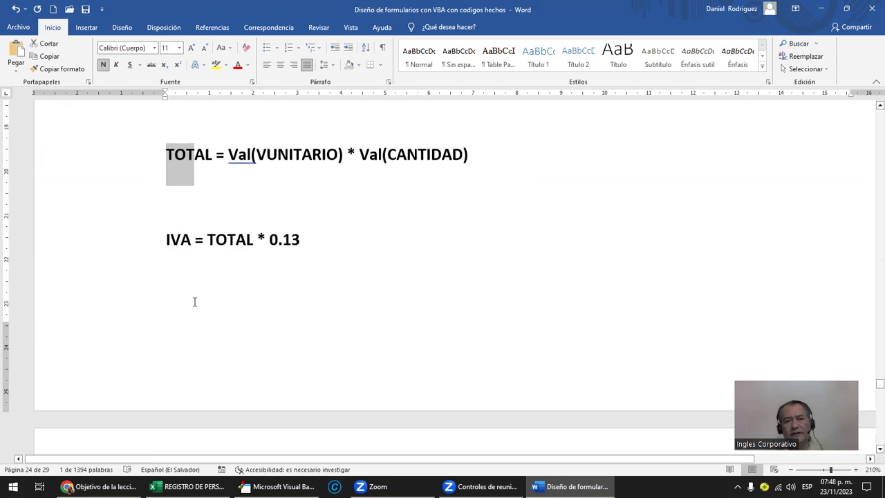
drag(197, 237, 166, 239)
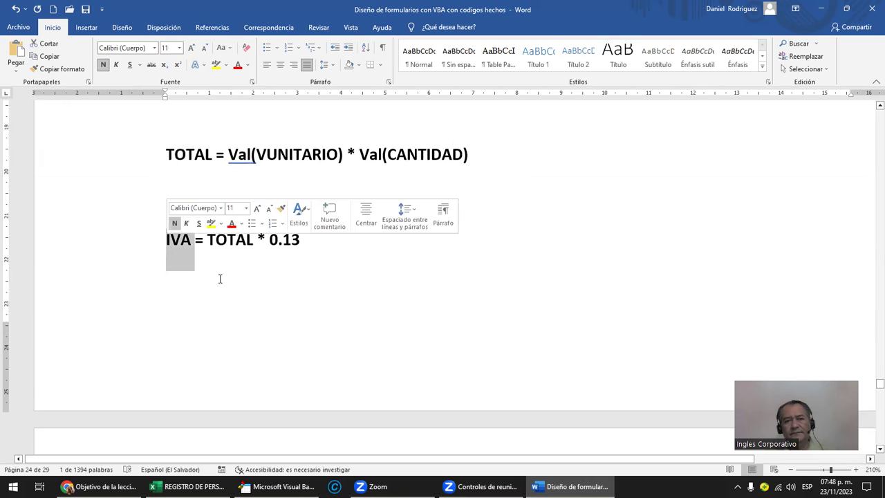
scroll(290, 293, down, 1)
scroll(289, 294, down, 2)
scroll(289, 296, down, 1)
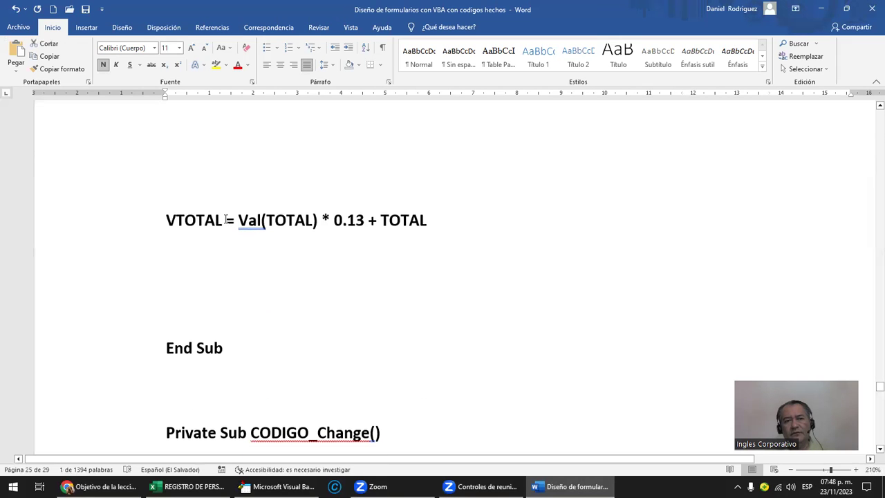
drag(225, 220, 164, 228)
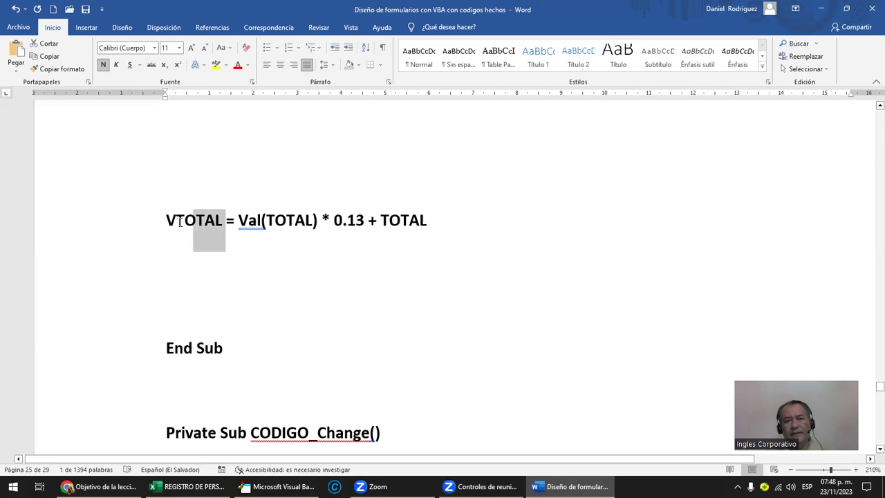
click(307, 275)
scroll(306, 274, down, 1)
scroll(310, 276, down, 2)
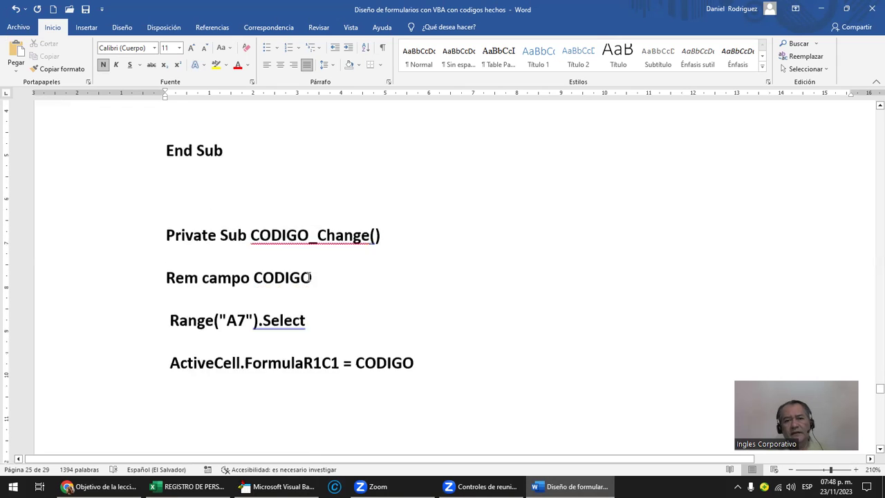
scroll(311, 277, down, 1)
scroll(298, 193, down, 1)
scroll(298, 197, down, 2)
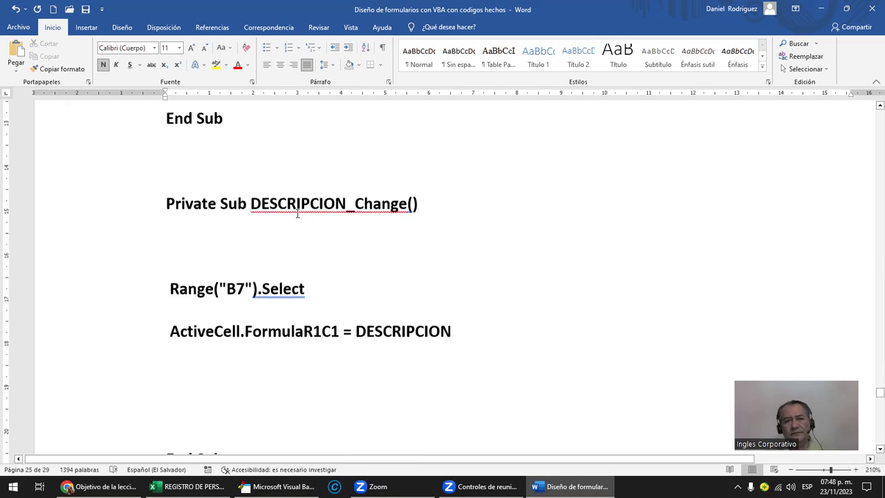
scroll(300, 201, down, 3)
scroll(300, 203, down, 2)
scroll(299, 205, down, 1)
scroll(299, 204, down, 2)
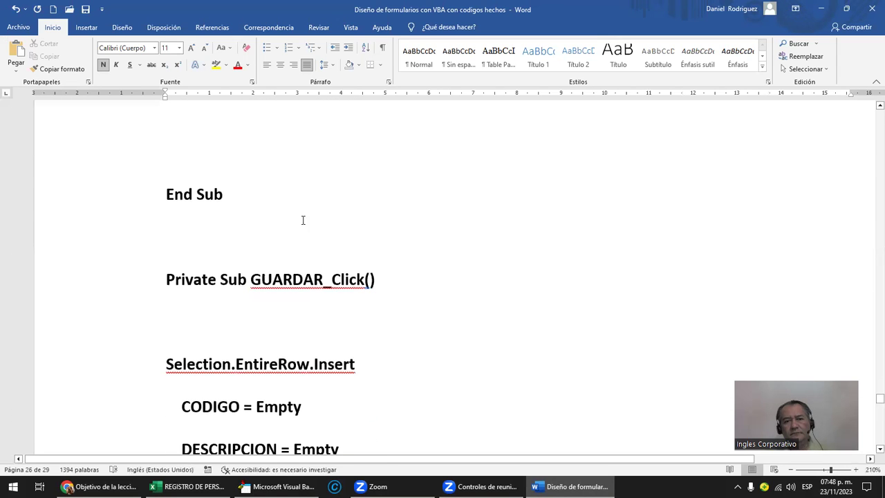
scroll(306, 275, down, 2)
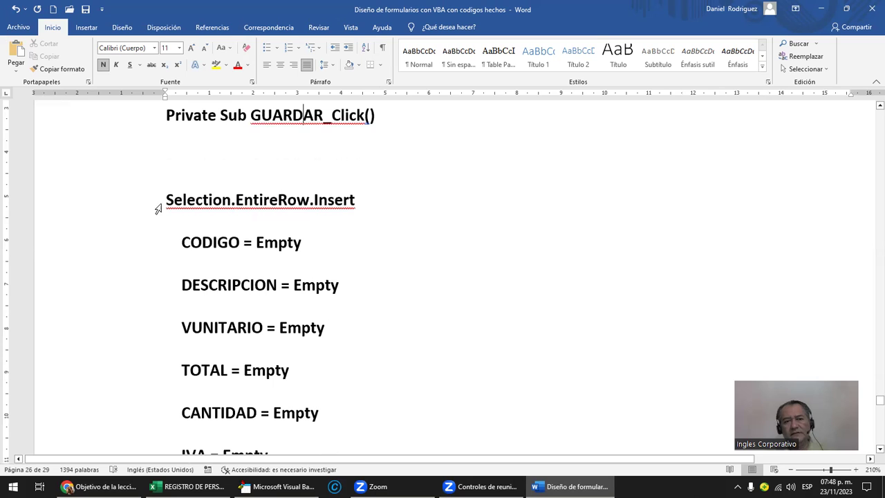
click(155, 207)
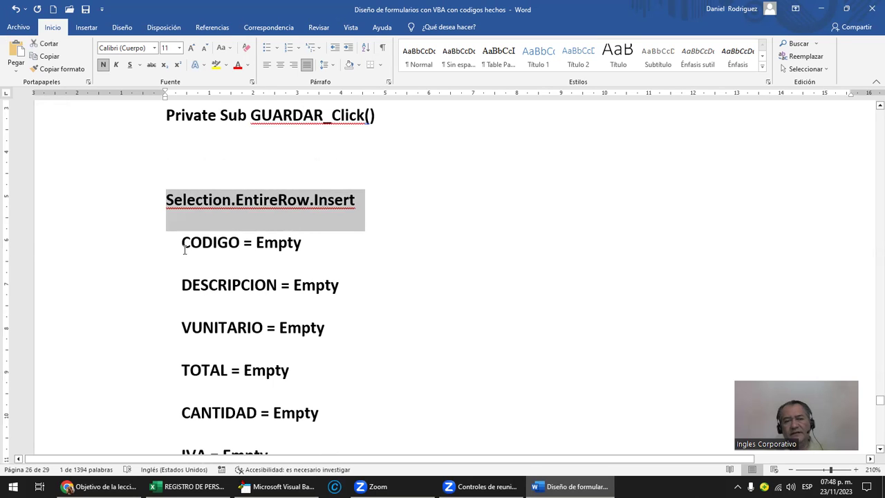
drag(185, 242, 309, 413)
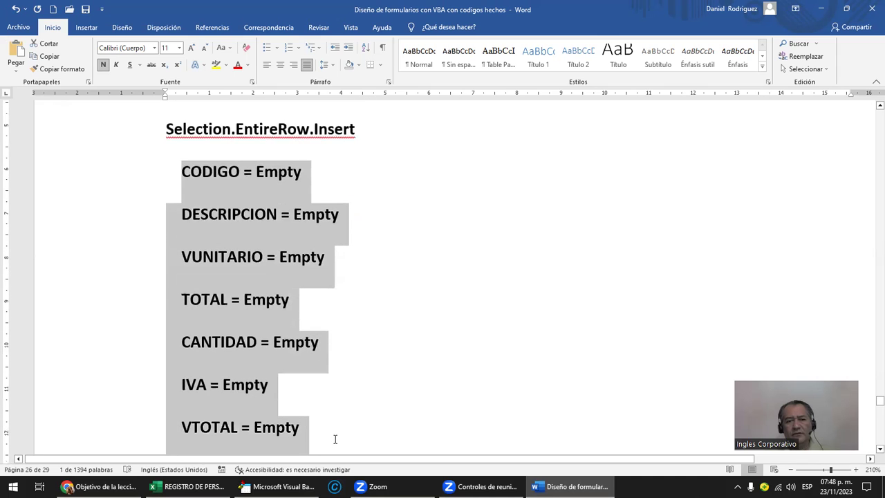
drag(309, 414, 352, 349)
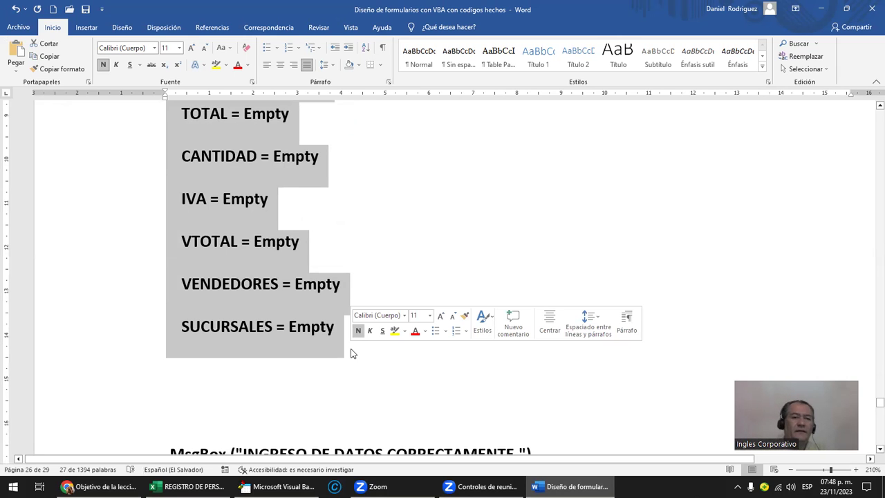
click(282, 197)
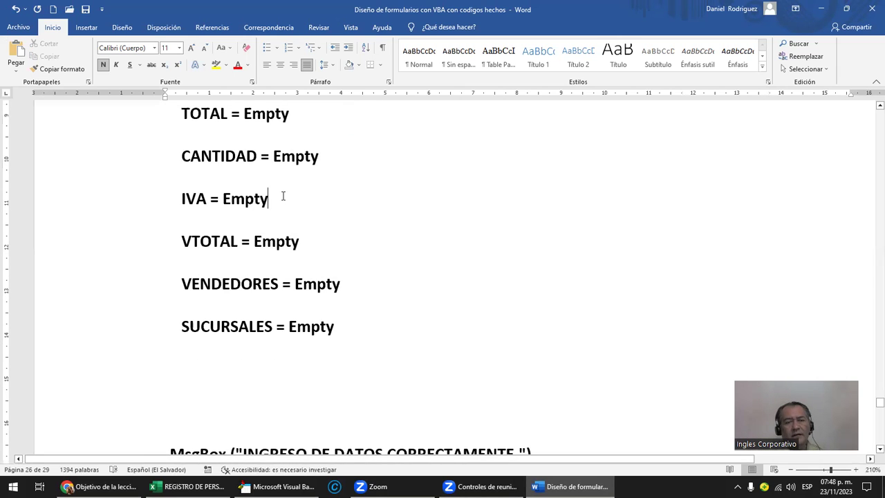
scroll(290, 208, down, 3)
scroll(294, 216, down, 2)
scroll(290, 221, down, 3)
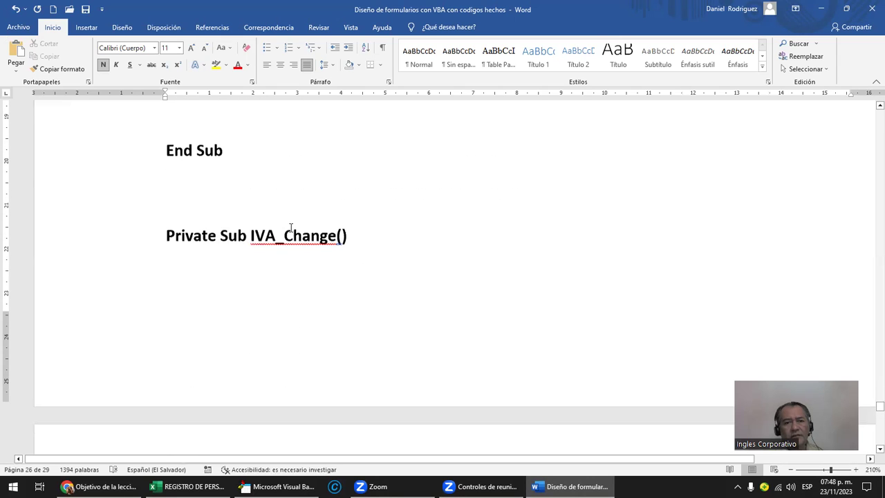
scroll(280, 228, down, 3)
scroll(283, 229, down, 3)
click(297, 231)
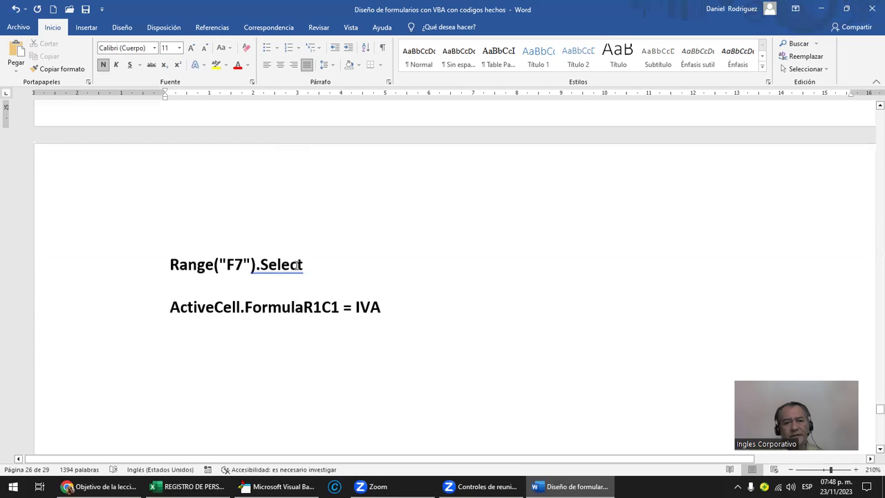
scroll(311, 266, down, 1)
scroll(315, 269, down, 3)
scroll(314, 264, down, 2)
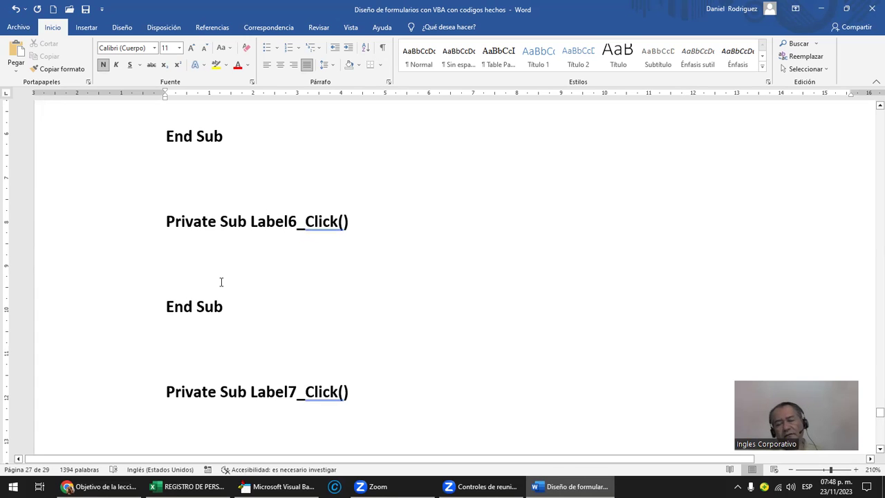
- Copy the Label6_Click() text and paste a duplicate on the blank line below
click(280, 388)
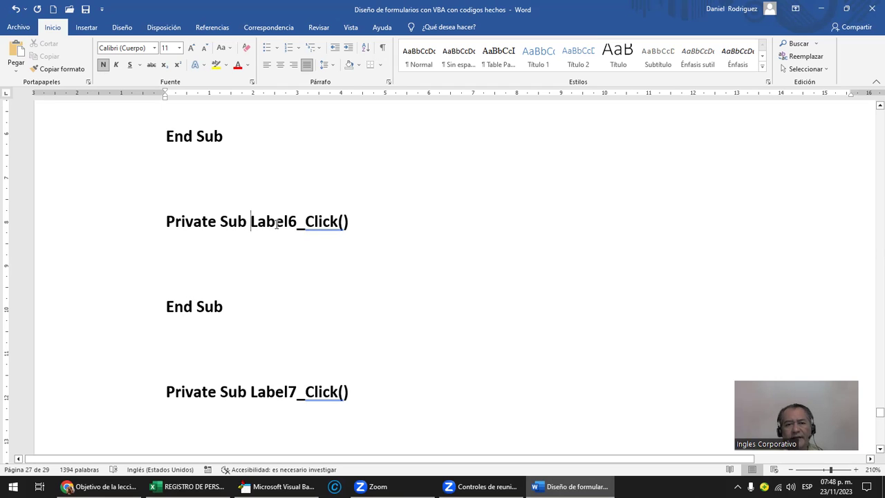
drag(277, 223, 287, 224)
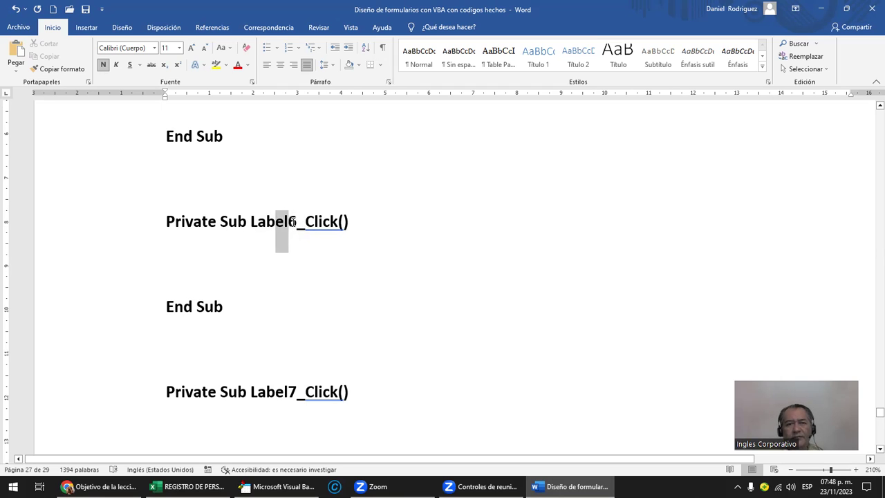
click(371, 229)
key(shift+Left)
key(shift+Left)
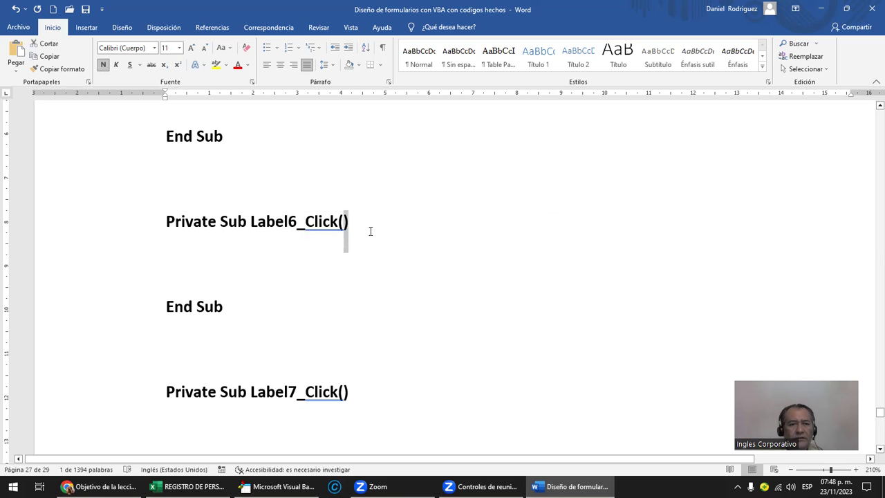
key(shift+Left)
key(shift+Left)
key(shift+Left)
key(shift+Left)
key(shift+Left)
key(ctrl+c)
key(Down)
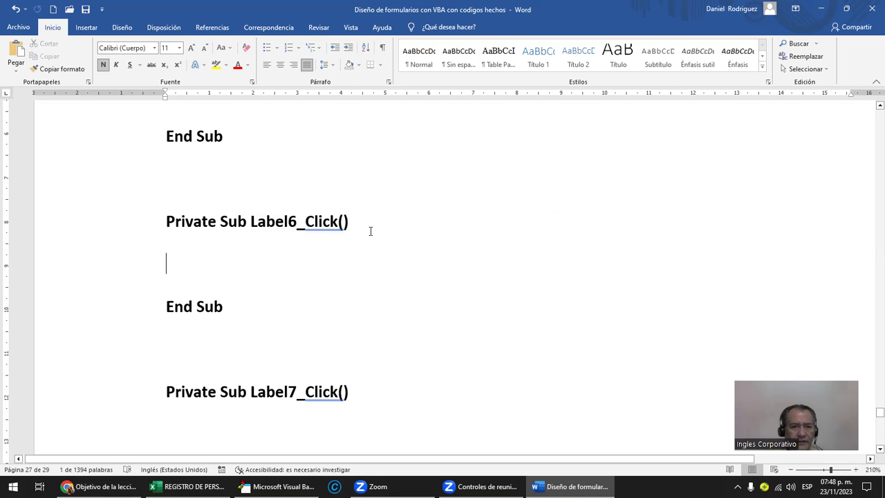
key(ctrl+v)
- Rename the copy to LabNOMBRE_Click(), then delete that trial line
key(Left)
key(Left)
key(Left)
key(Left)
key(Left)
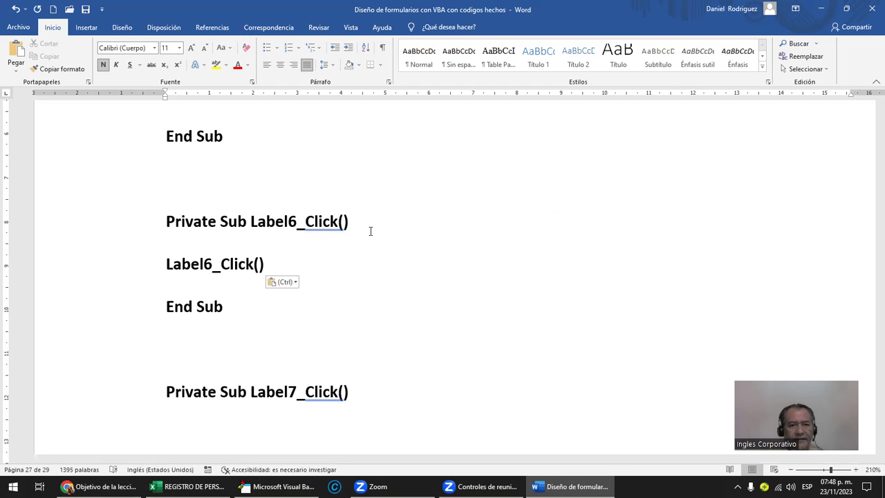
key(BackSpace)
key(BackSpace)
key(Delete)
text(NOMBRE)
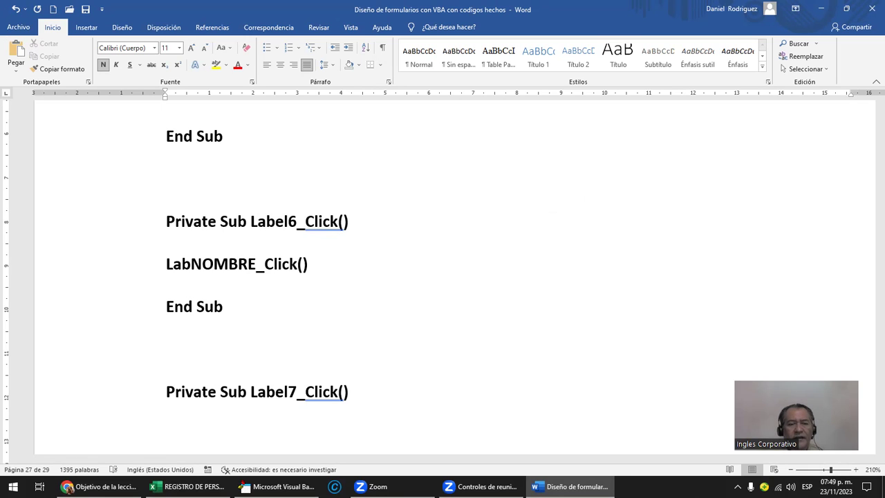
key(Left)
key(Left)
key(Left)
key(Left)
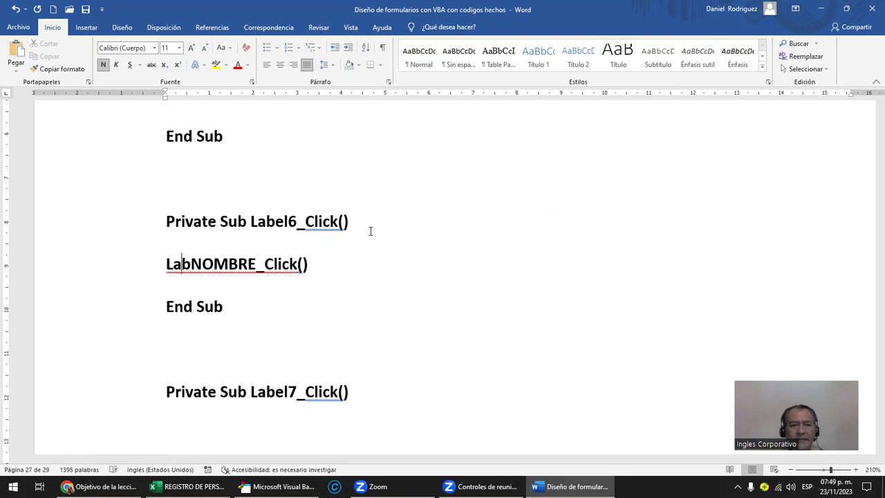
key(shift+Right)
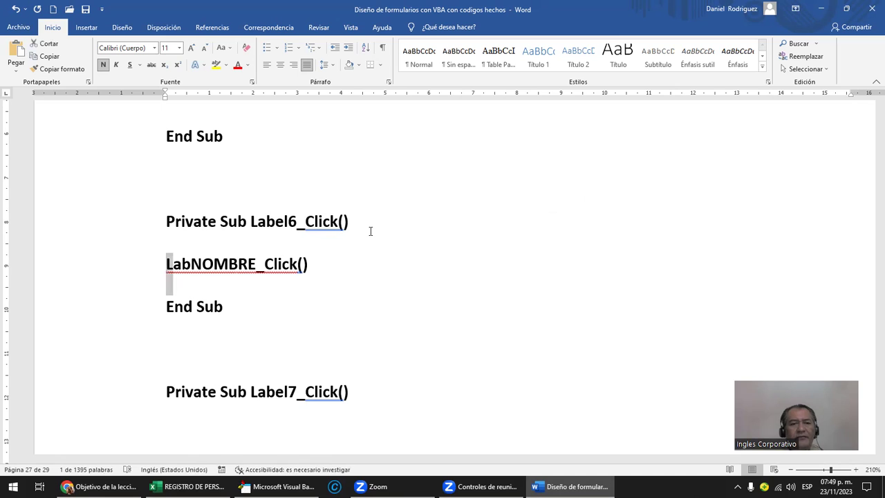
key(shift+Right)
key(shift+Right)
key(shift+Right)
key(shift+Right)
key(shift+Right)
key(shift+Right)
key(shift+Left)
key(shift+Left)
key(shift+Right)
key(Delete)
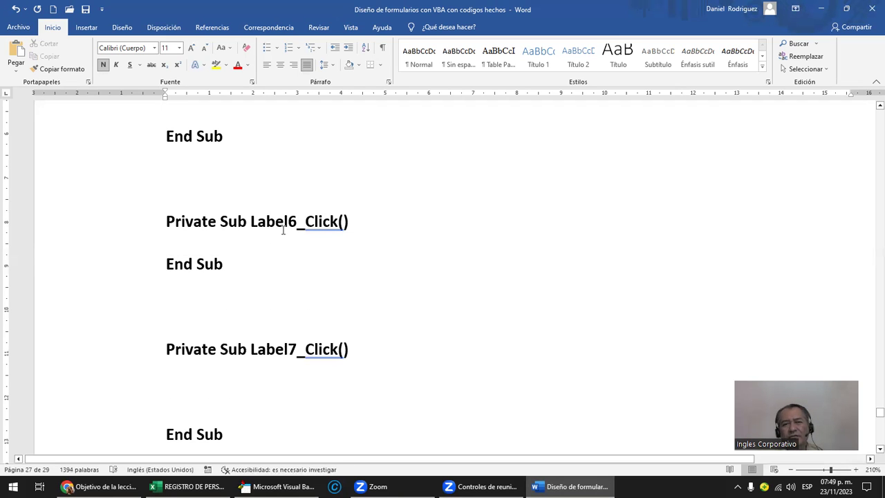
- Delete the empty UserForm_Click sub and its End Sub from the documented code
scroll(332, 235, down, 2)
scroll(300, 239, down, 4)
scroll(304, 244, down, 1)
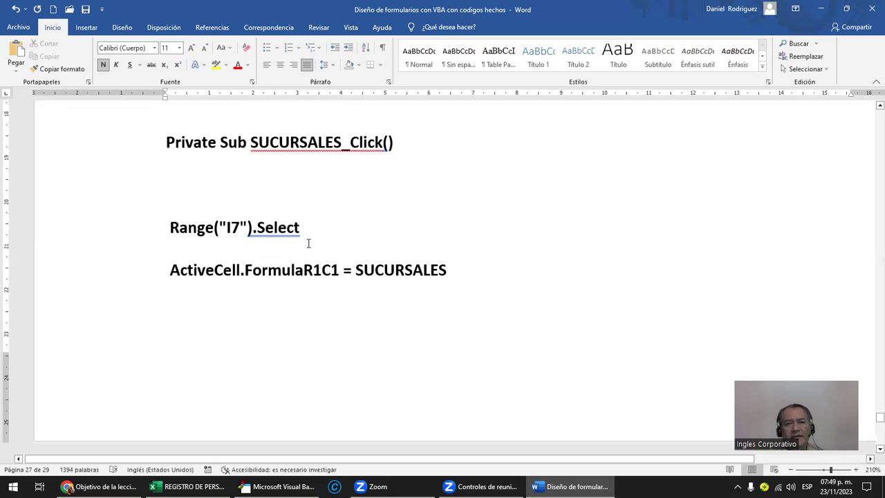
click(341, 199)
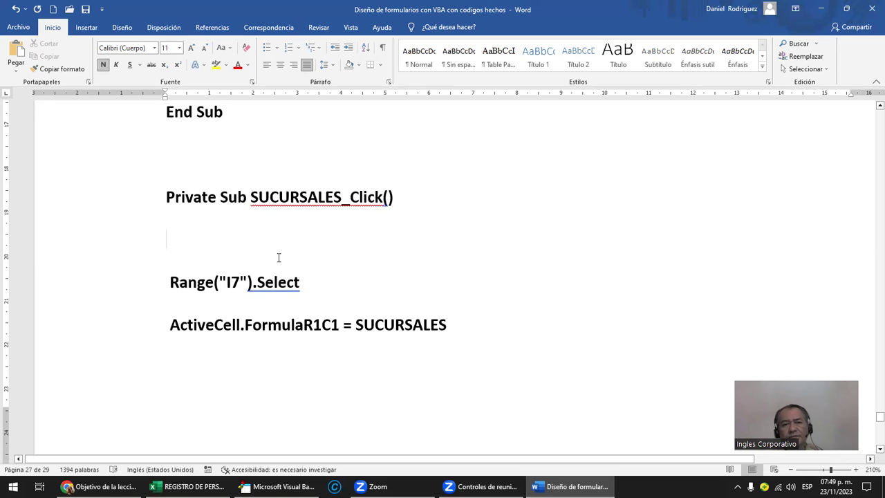
scroll(279, 256, down, 5)
scroll(278, 256, down, 5)
scroll(278, 257, down, 1)
click(254, 256)
scroll(280, 309, down, 3)
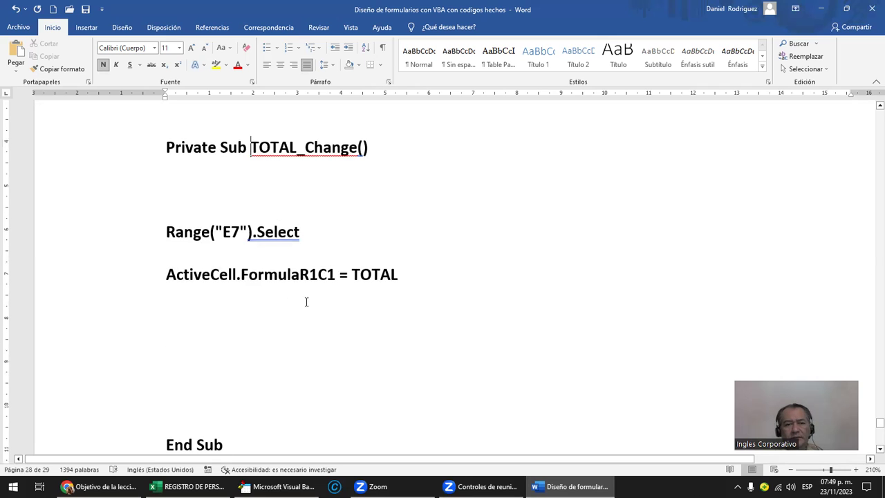
click(390, 274)
scroll(315, 257, down, 9)
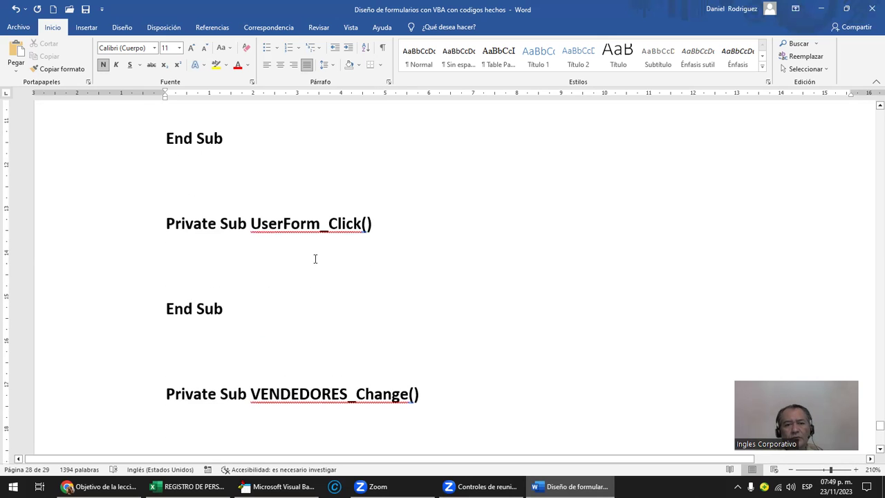
mouse_move(200, 203)
mouse_down()
mouse_move(367, 254)
mouse_move(396, 286)
mouse_up()
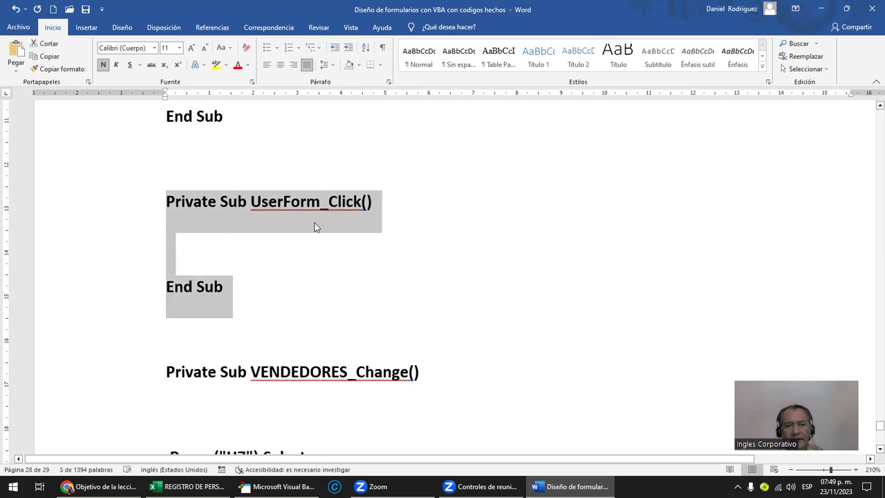
key(Delete)
- Back in the VBA editor, open the FACTURA form from Formularios in design view
click(310, 152)
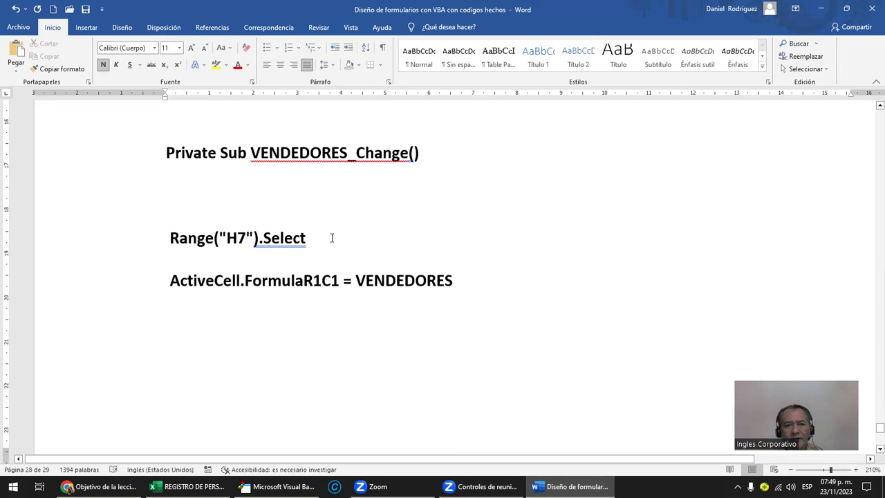
scroll(333, 237, down, 3)
scroll(336, 253, down, 2)
scroll(340, 256, down, 2)
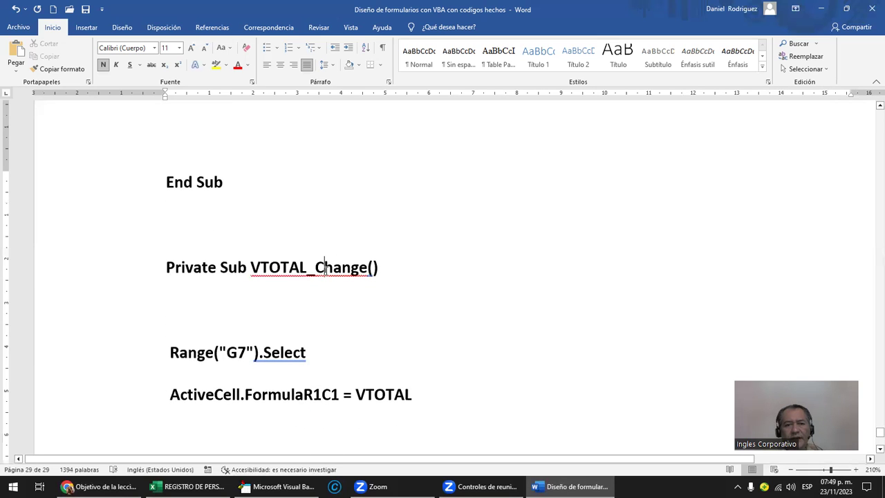
scroll(326, 269, down, 1)
scroll(326, 271, down, 4)
scroll(324, 273, down, 3)
scroll(324, 273, down, 3)
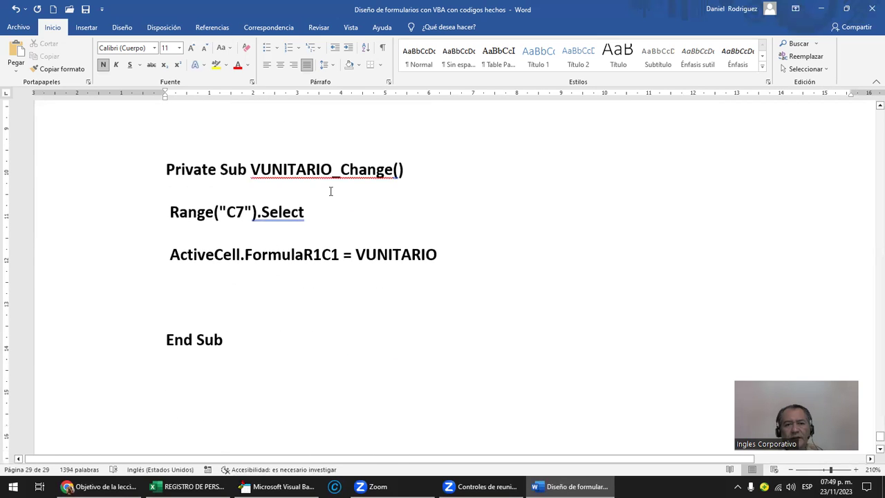
scroll(311, 187, down, 6)
scroll(311, 201, down, 7)
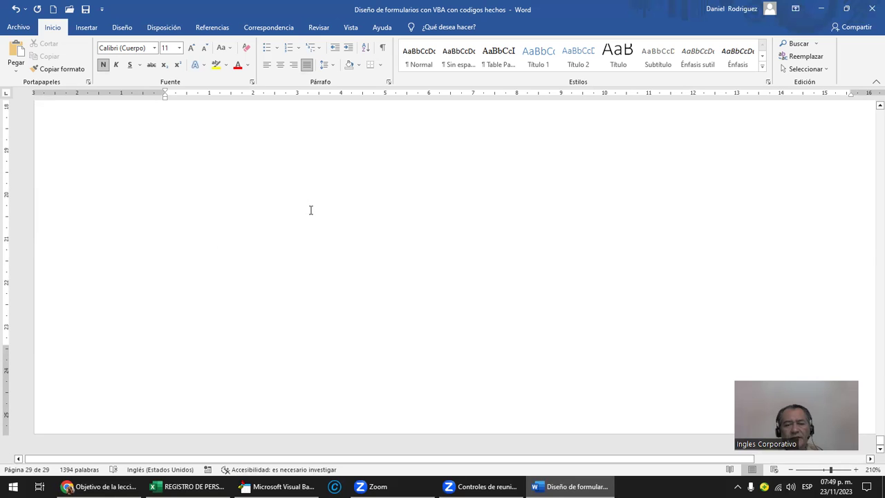
click(276, 486)
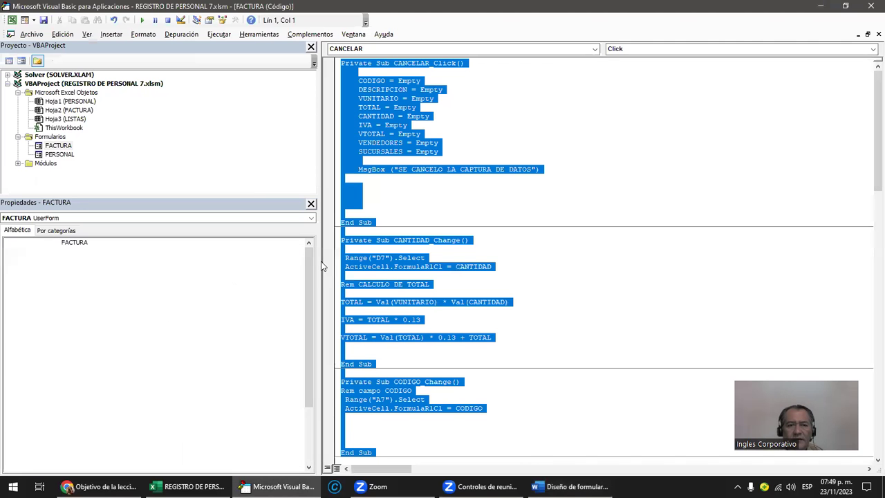
double_click(58, 145)
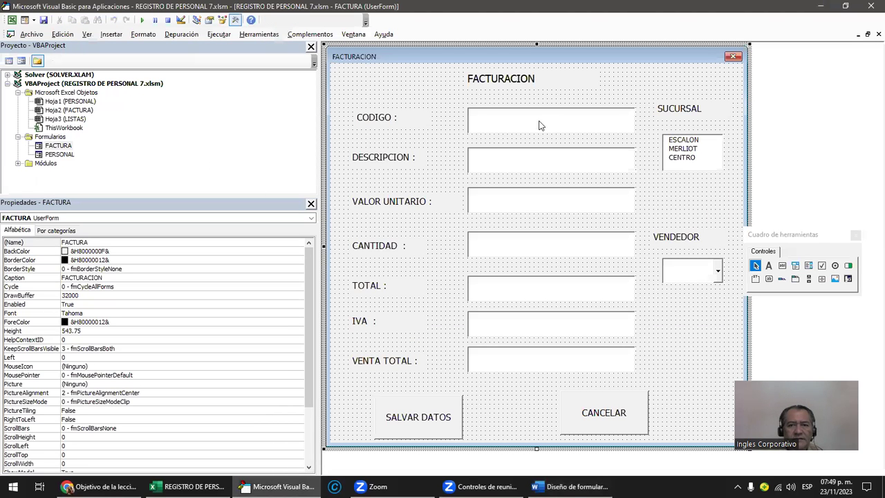
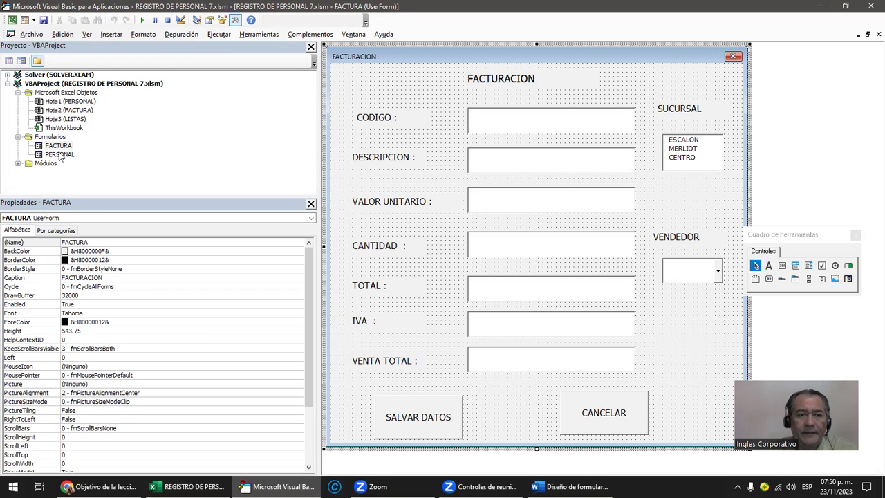
- Run the FACTURACION form from the VBA editor and from ACTIVAR FACTURA, then show LISTAS
click(142, 20)
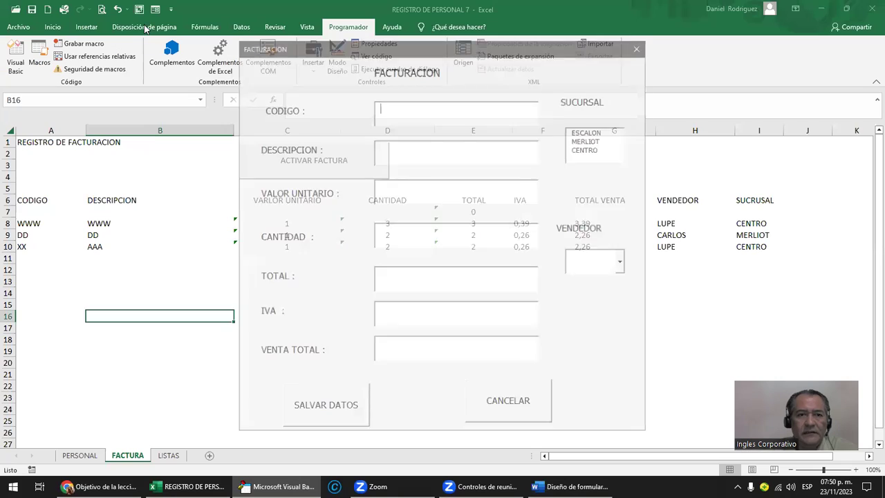
click(640, 46)
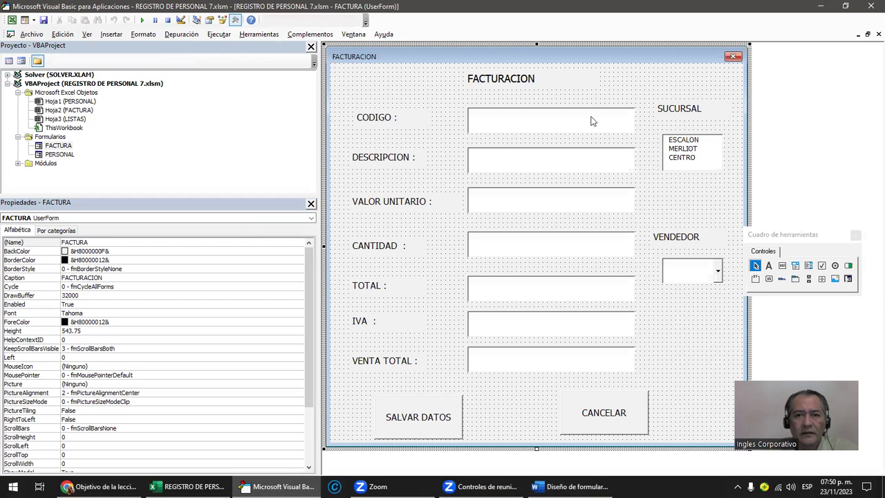
click(870, 5)
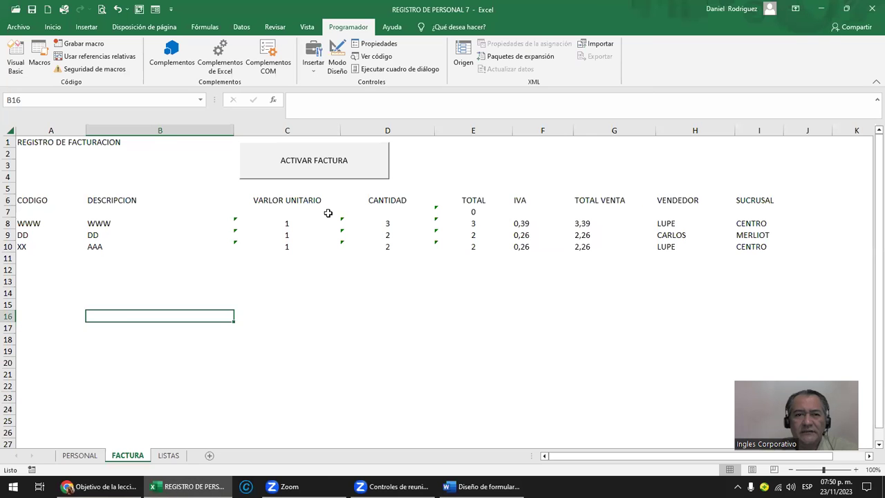
click(316, 177)
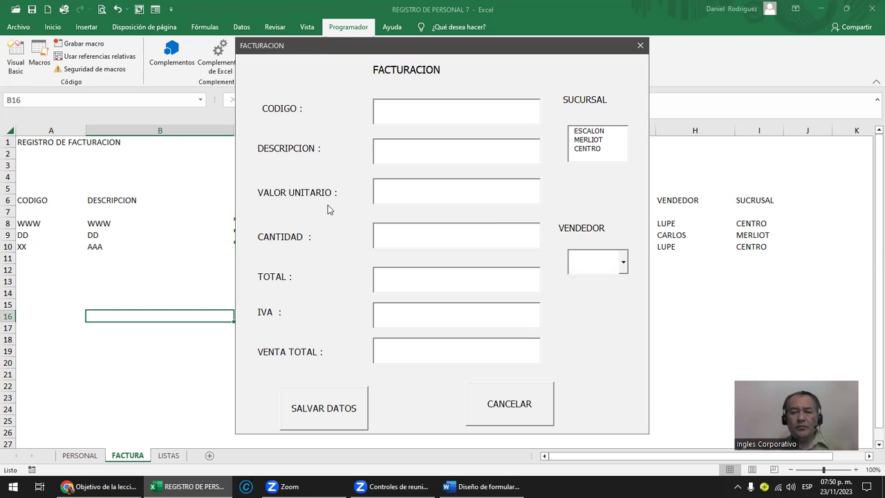
click(640, 46)
click(170, 456)
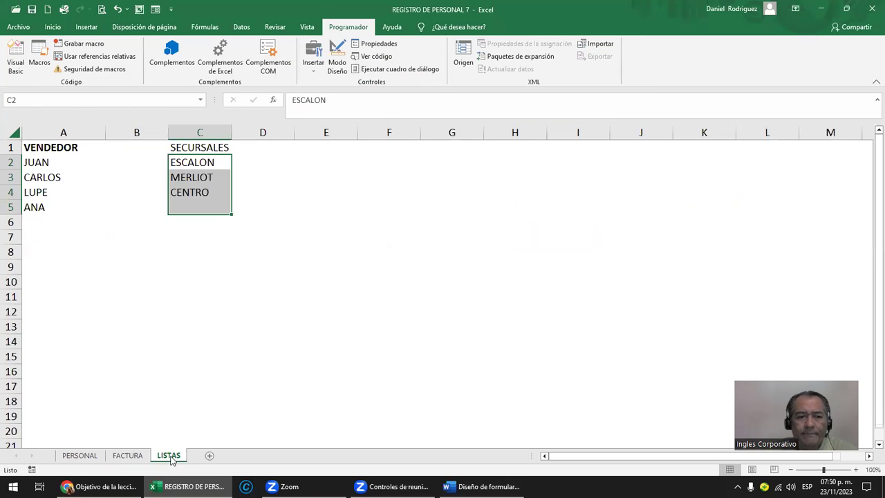
- Add a new worksheet and rename it from Hoja1 to MENU
click(209, 456)
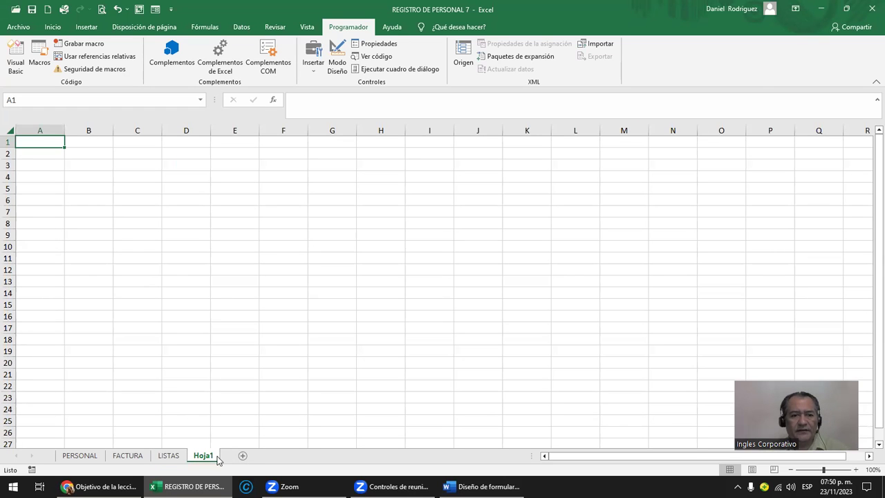
double_click(208, 455)
text(MENU)
key(Return)
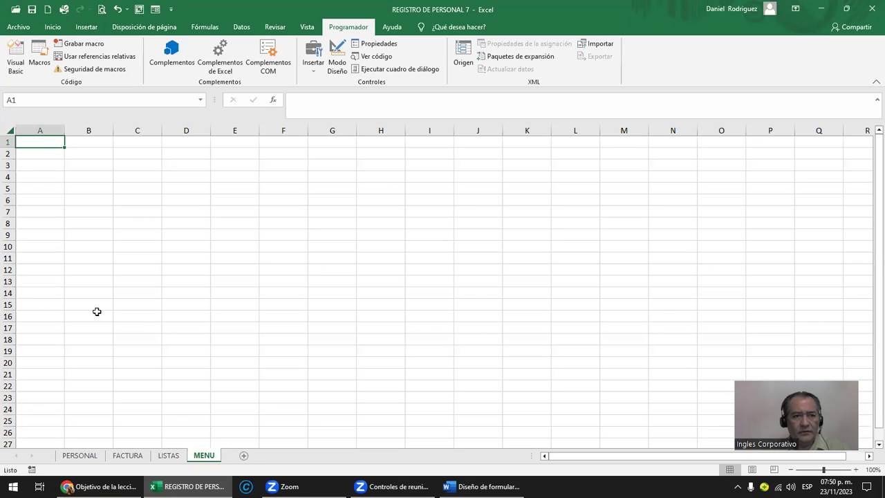
- Enter the heading MENU in cell A1
ctrl+scroll(111, 302, up, 3)
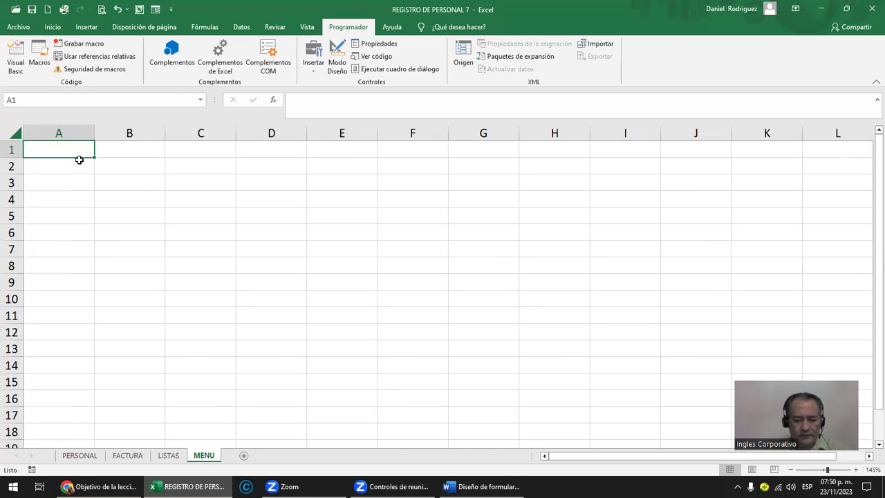
text(REGISRO)
key(BackSpace)
key(BackSpace)
key(BackSpace)
key(BackSpace)
key(BackSpace)
text(MENU)
key(Return)
key(Return)
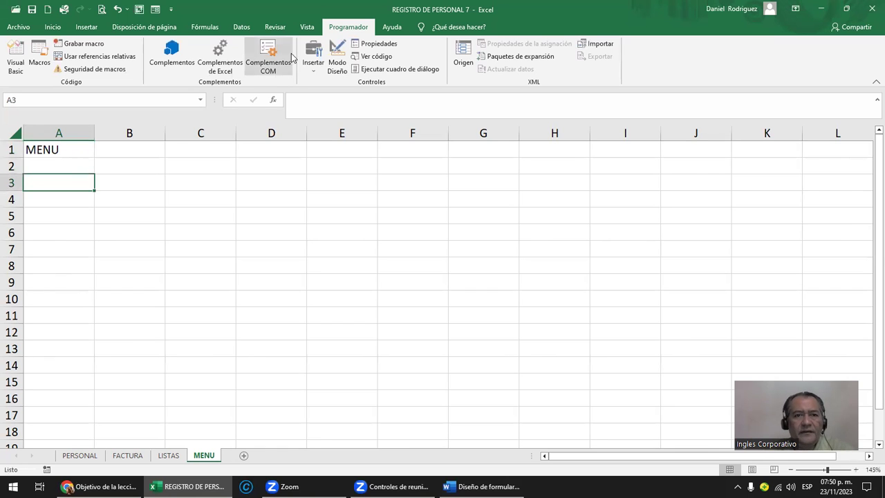
- Draw a form-control button from cell A3 and assign it the ABRIR_FORMULARIOPERSONAL macro
click(316, 69)
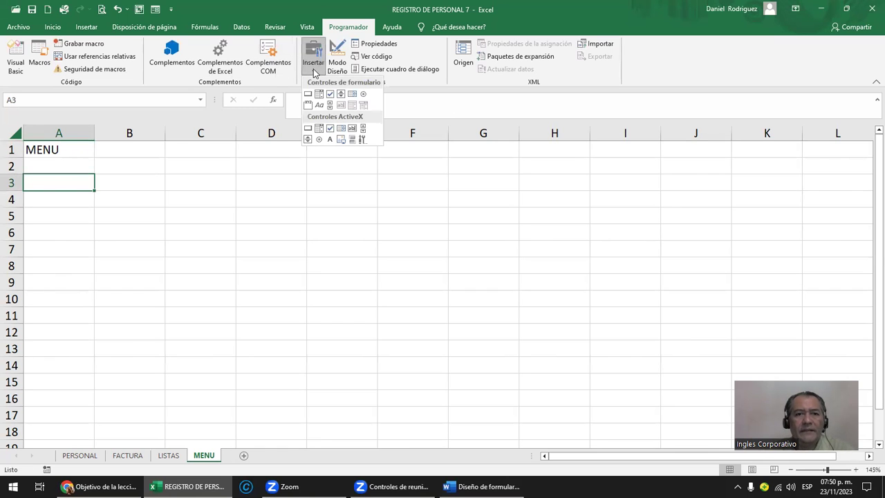
click(307, 95)
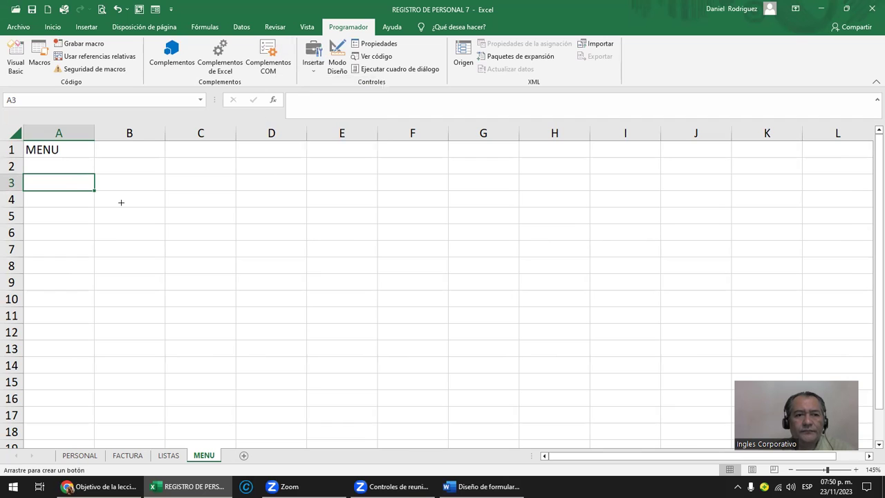
drag(68, 179, 218, 234)
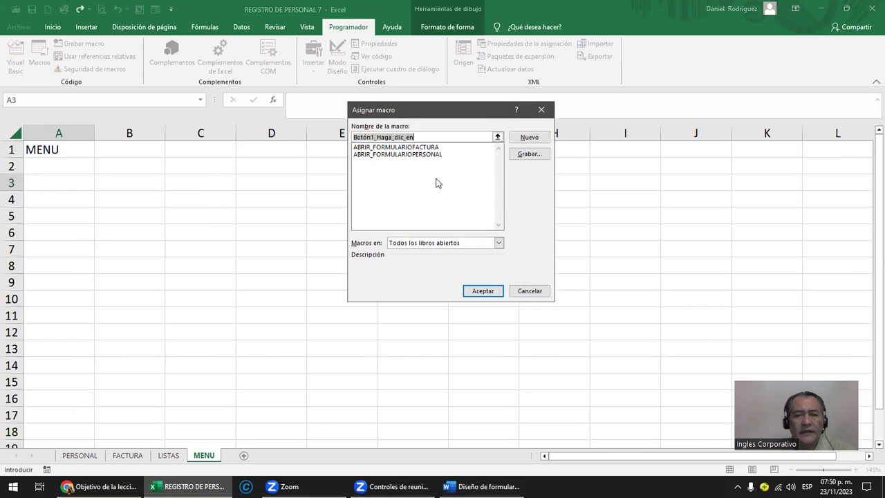
click(422, 154)
click(485, 291)
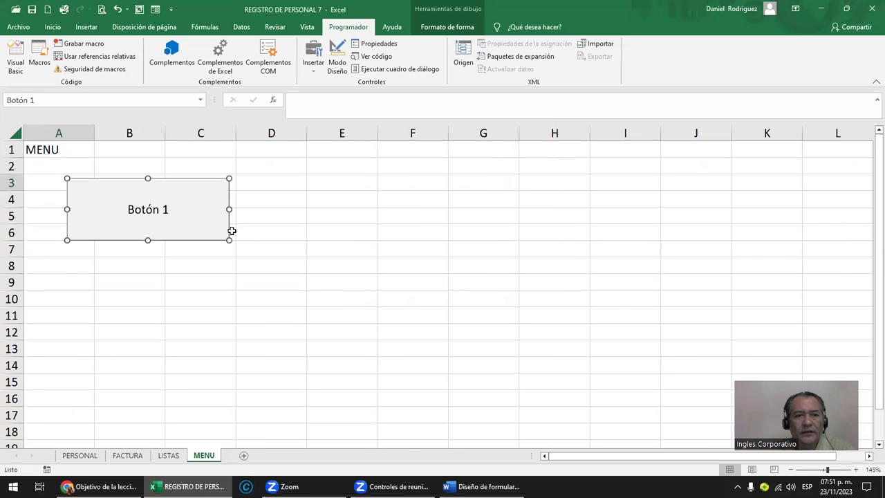
- Relabel the button REGISTRO DE PERSONAL and click it to test
right_click(152, 218)
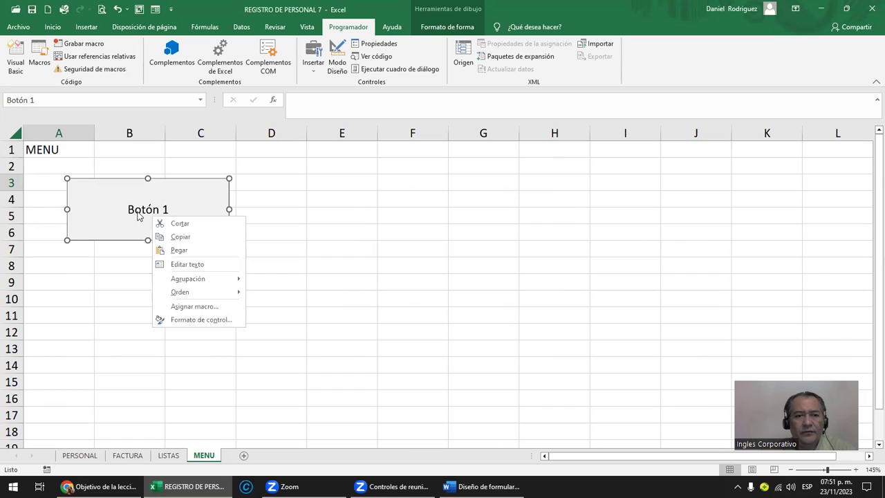
click(138, 211)
click(130, 209)
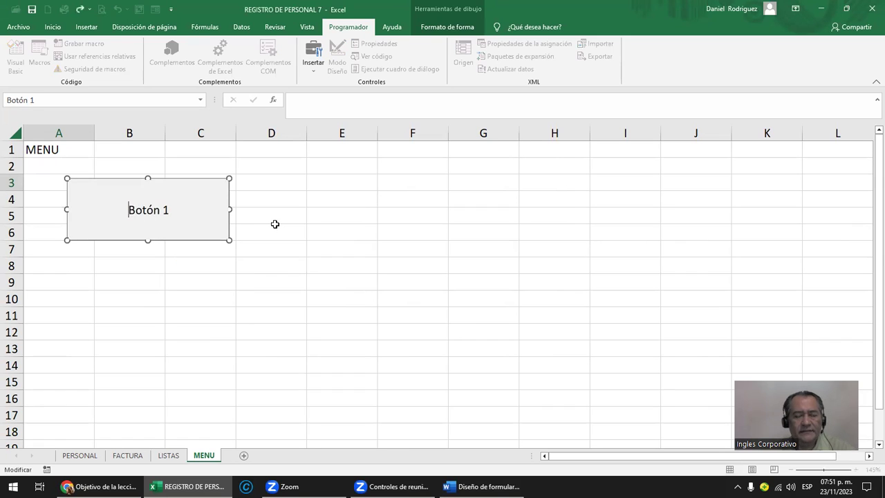
key(Delete)
key(Delete)
key(Delete)
key(Delete)
text(REGISRO)
key(BackSpace)
key(BackSpace)
key(BackSpace)
text(TRO DE PERSONAL)
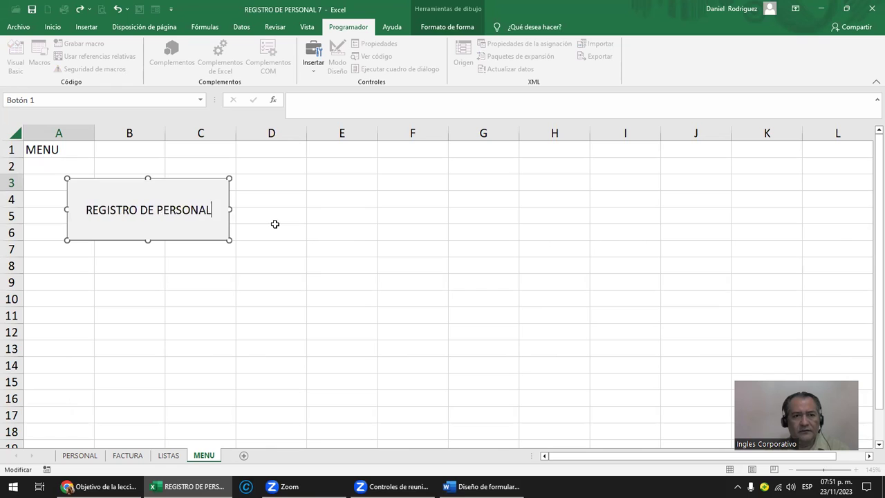
click(274, 225)
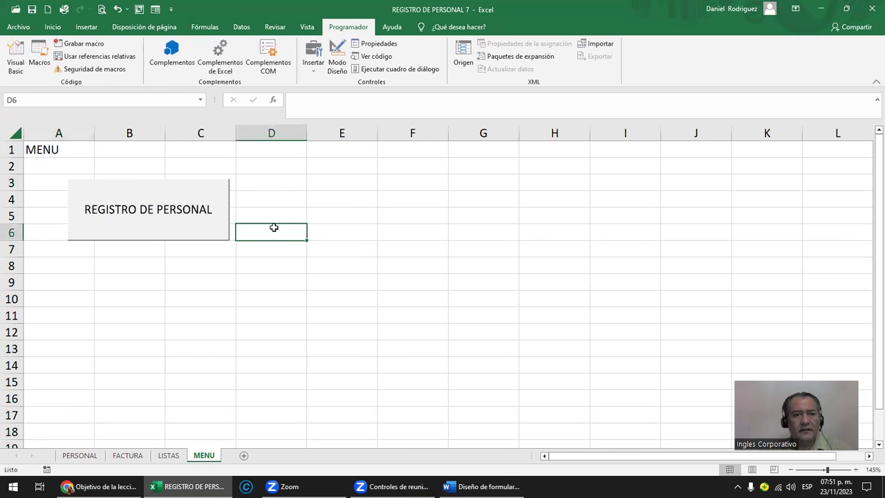
click(191, 190)
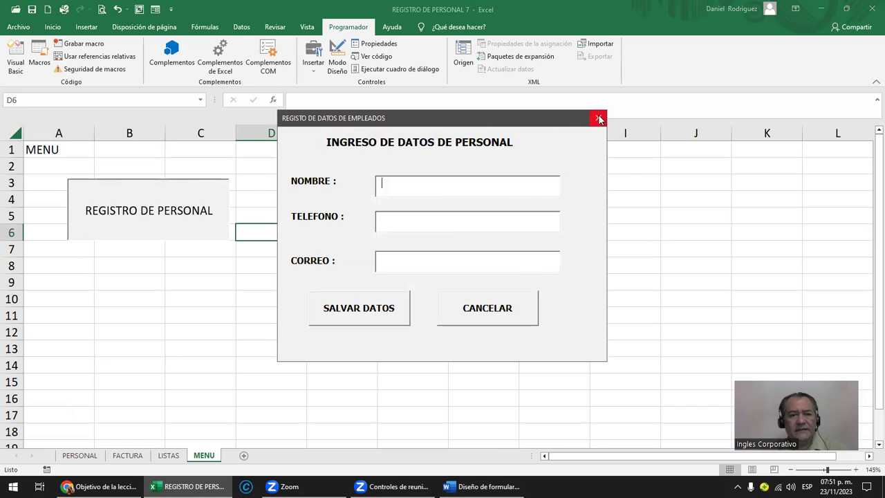
- Close the personal form, then copy the REGISTRO DE PERSONAL button and place the copy at E3
click(599, 119)
right_click(217, 194)
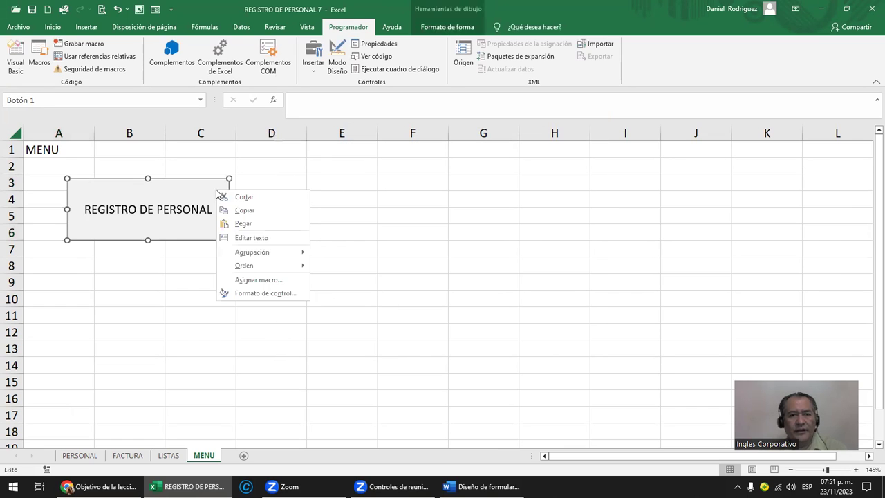
click(343, 200)
key(ctrl+v)
drag(391, 198, 331, 181)
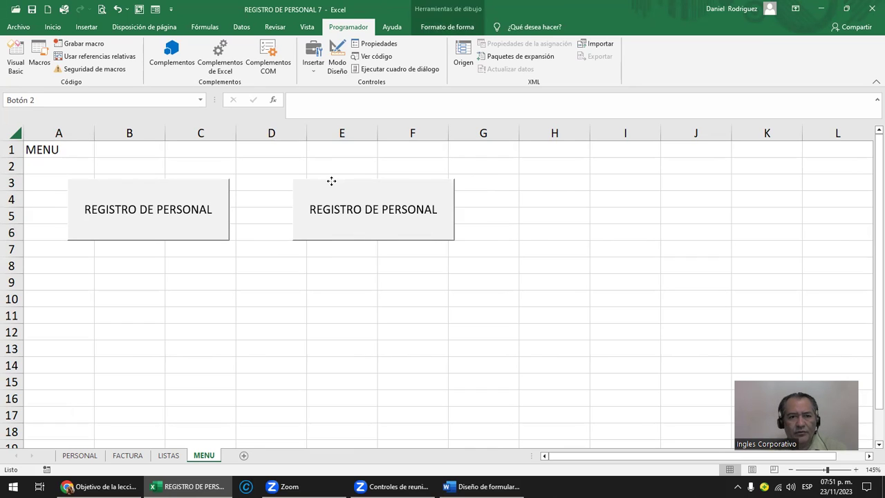
- Relabel the copied button FACTURACION and test it
click(351, 221)
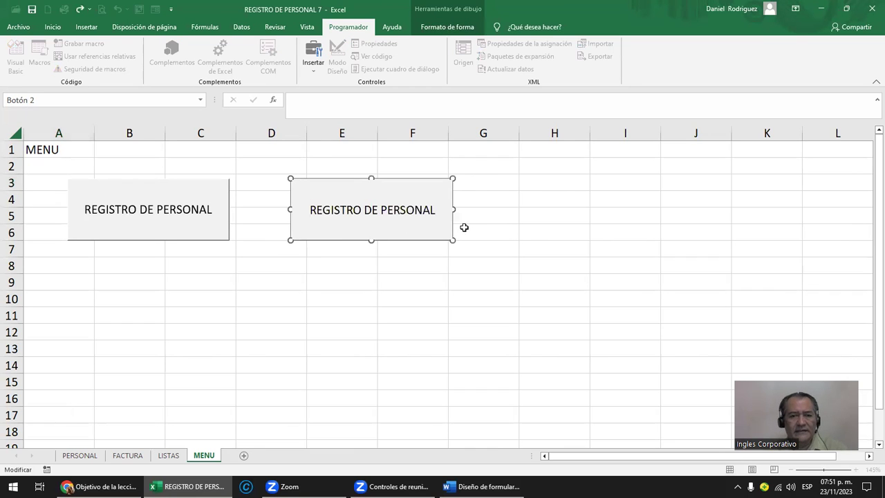
key(Delete)
key(Delete)
key(Delete)
key(Delete)
key(Delete)
key(Delete)
key(Delete)
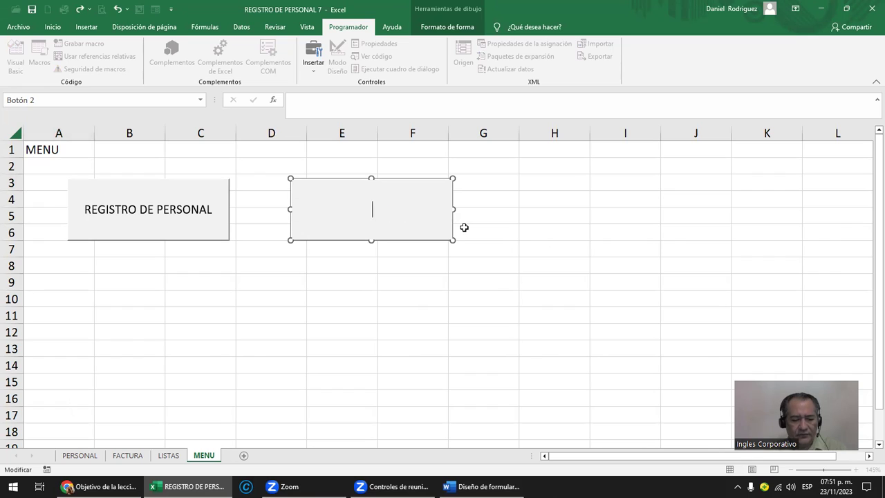
text(FACTURACION)
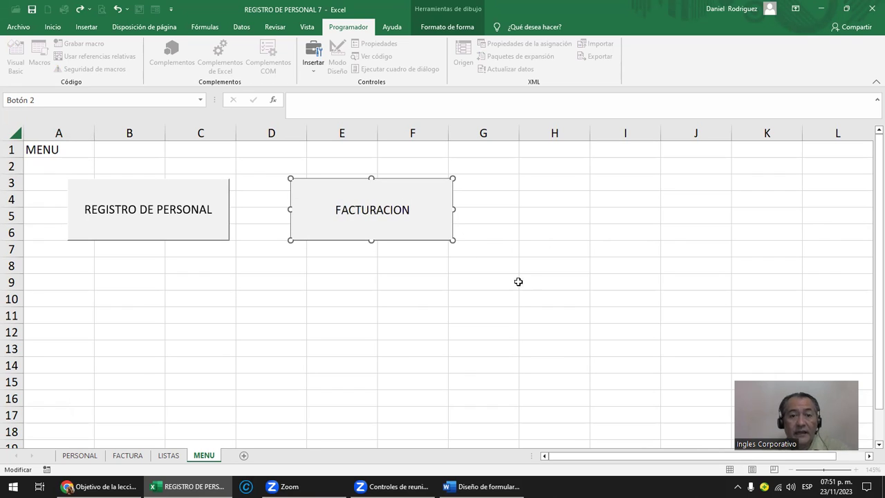
drag(518, 282, 533, 289)
click(417, 229)
click(598, 118)
- Assign ABRIR_FORMULARIOFACTURA to the FACTURACION button, then retest REGISTRO DE PERSONAL
right_click(424, 198)
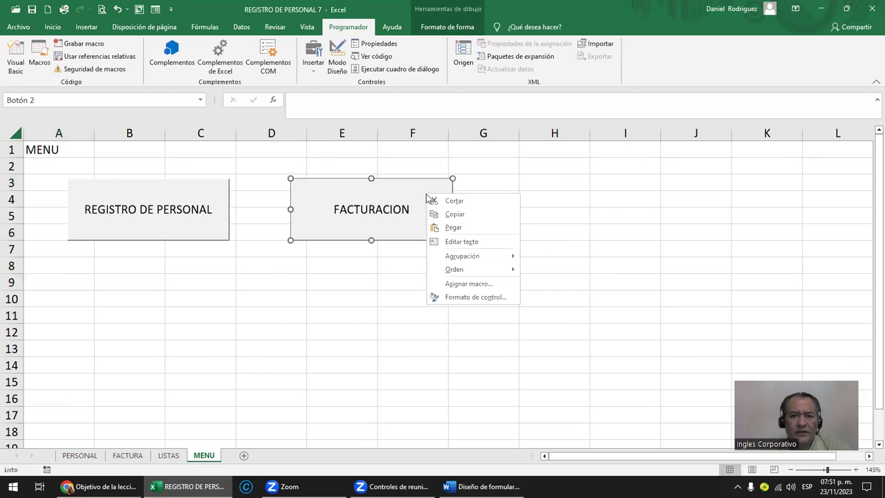
click(503, 284)
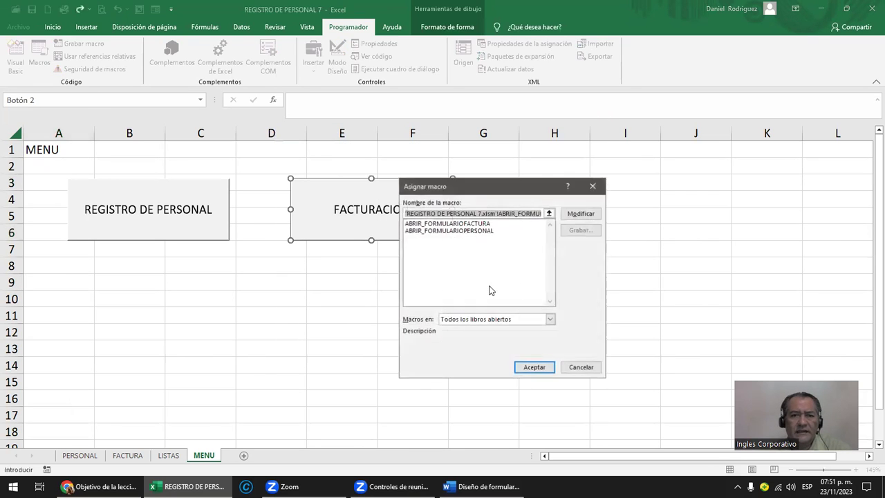
click(473, 230)
click(534, 367)
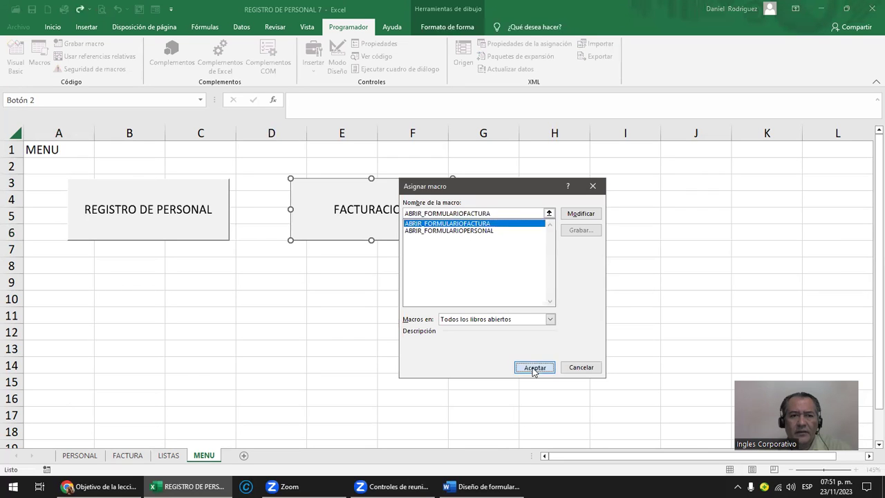
click(414, 313)
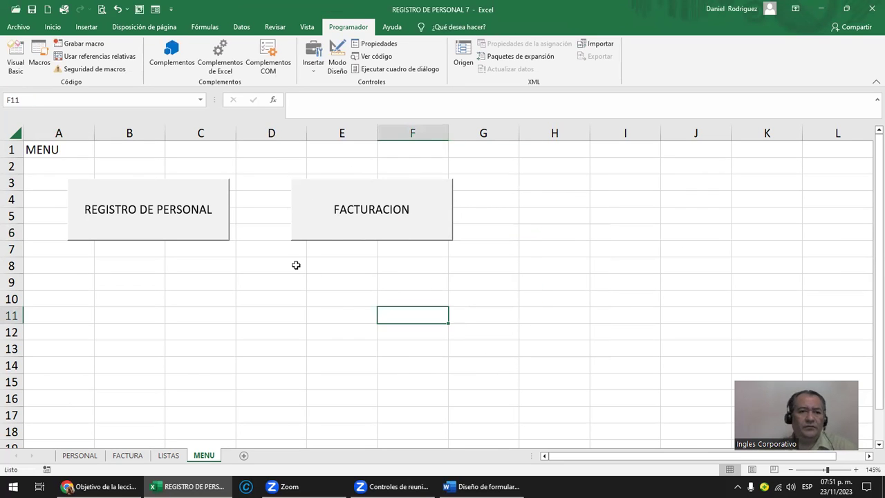
click(136, 195)
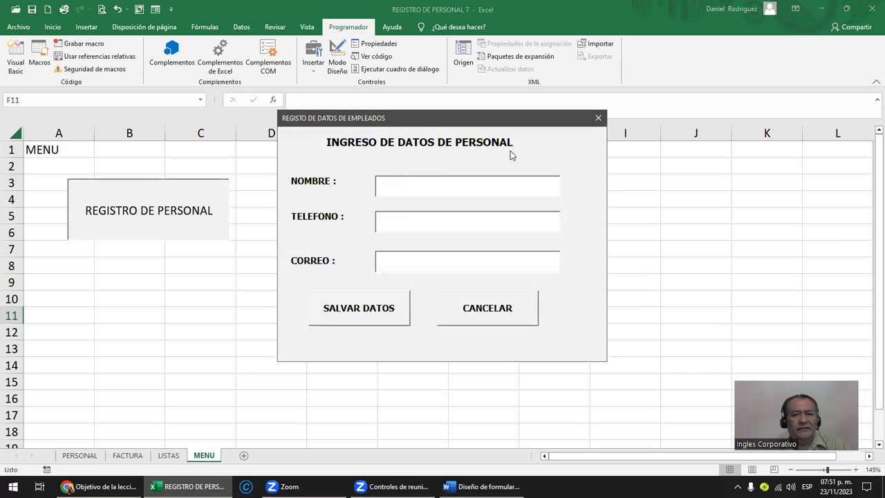
- Close the personal form and move through the sheet tabs back to MENU
key(Escape)
click(168, 454)
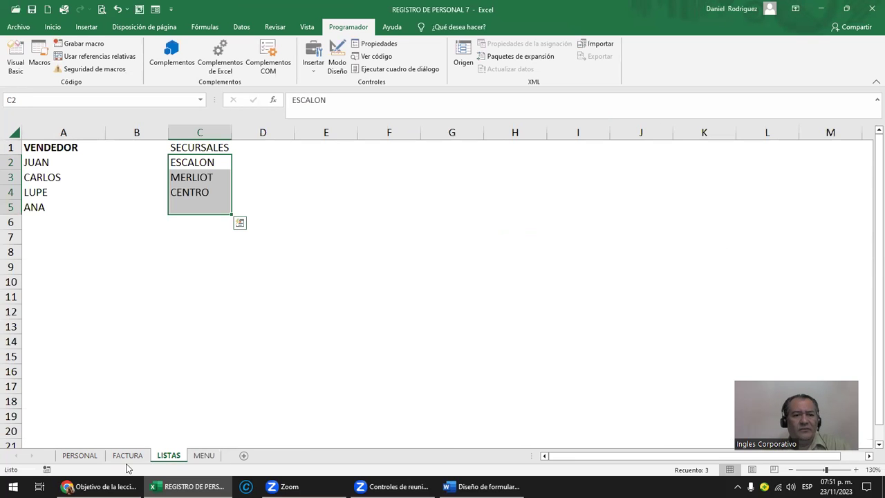
click(79, 455)
click(127, 454)
click(80, 455)
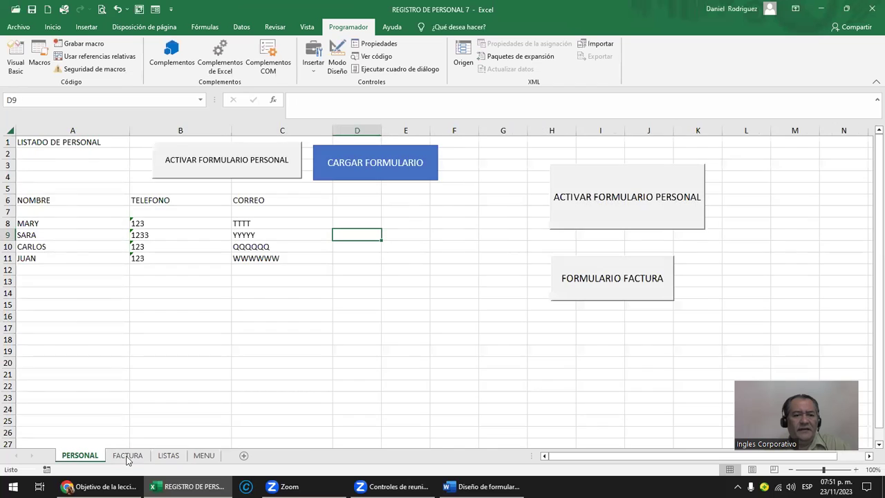
click(127, 455)
click(206, 455)
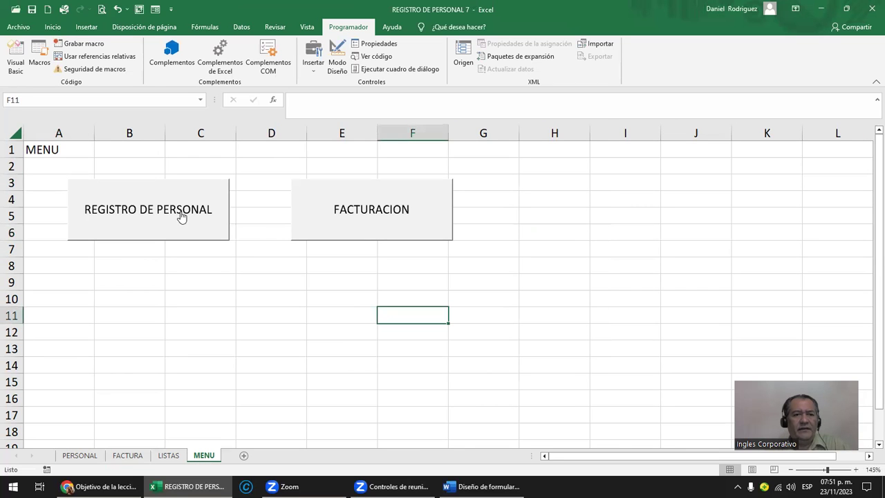
- Test the REGISTRO DE PERSONAL form from MENU by typing QQQQQQQQQQQ, then close it
click(183, 216)
text(Q)
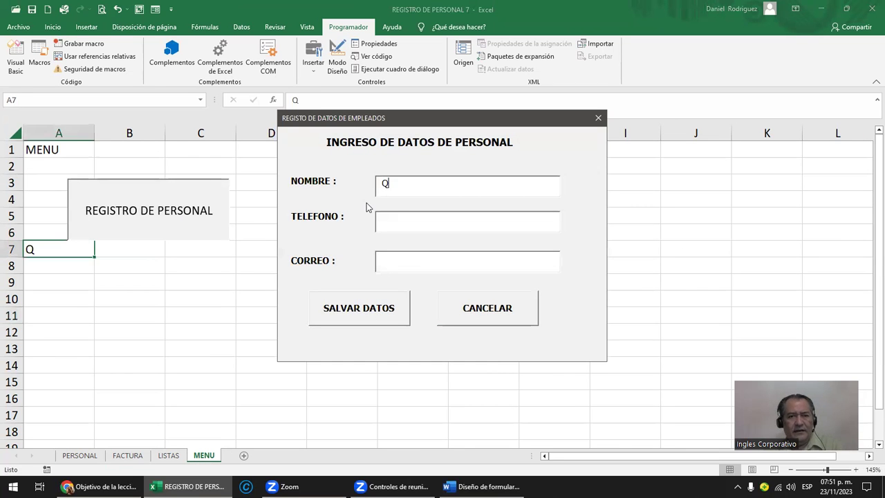
text(QQQQQQ)
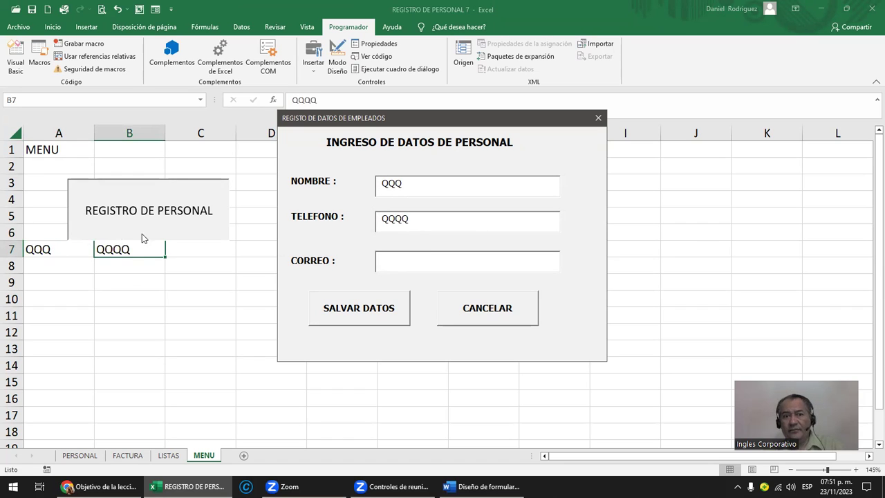
text(QQQQ)
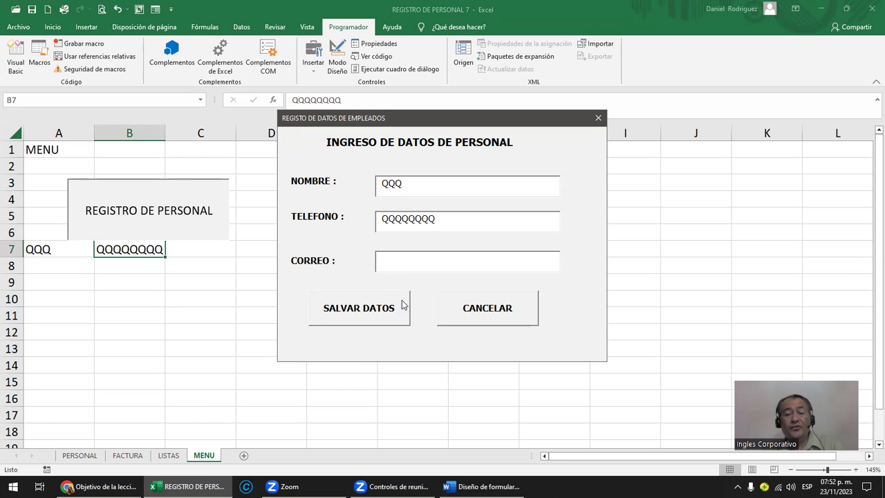
click(598, 117)
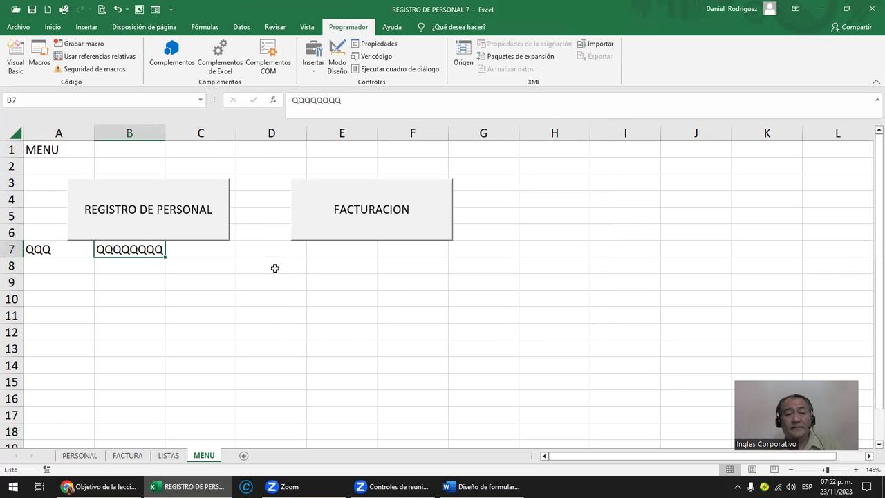
click(216, 299)
click(126, 211)
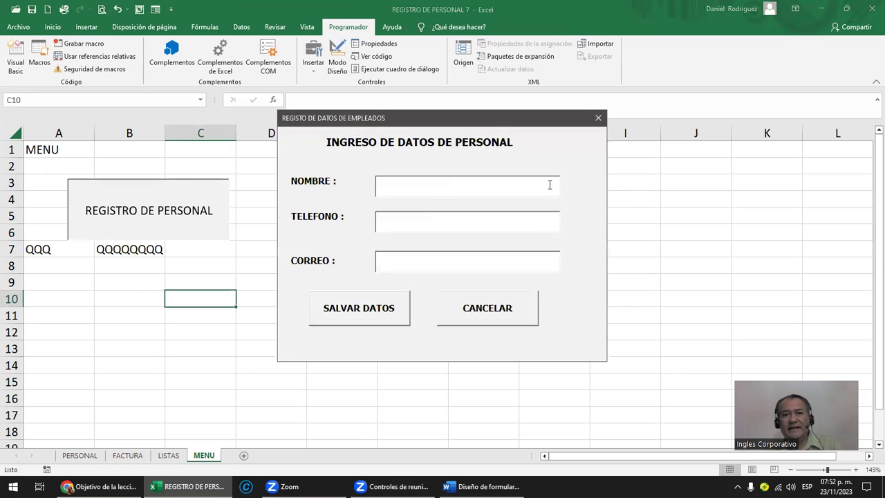
click(599, 118)
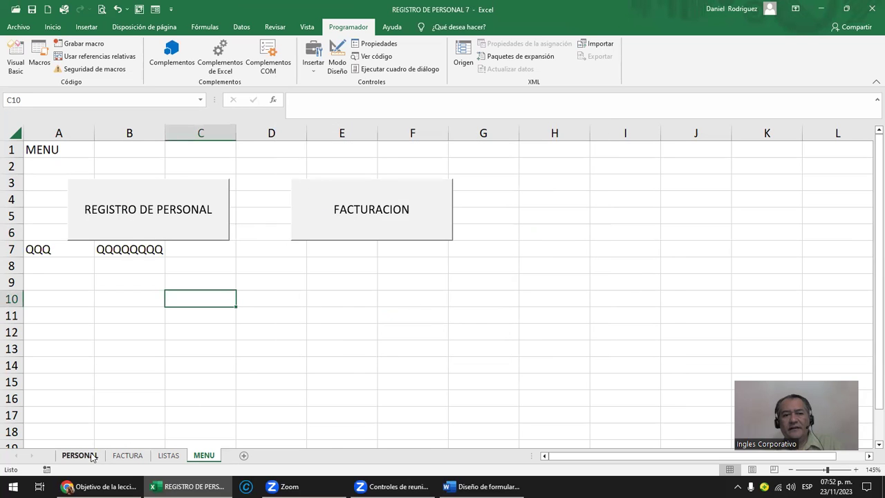
- Test the staff form from the PERSONAL sheet with the entry AAAA
click(87, 454)
click(241, 164)
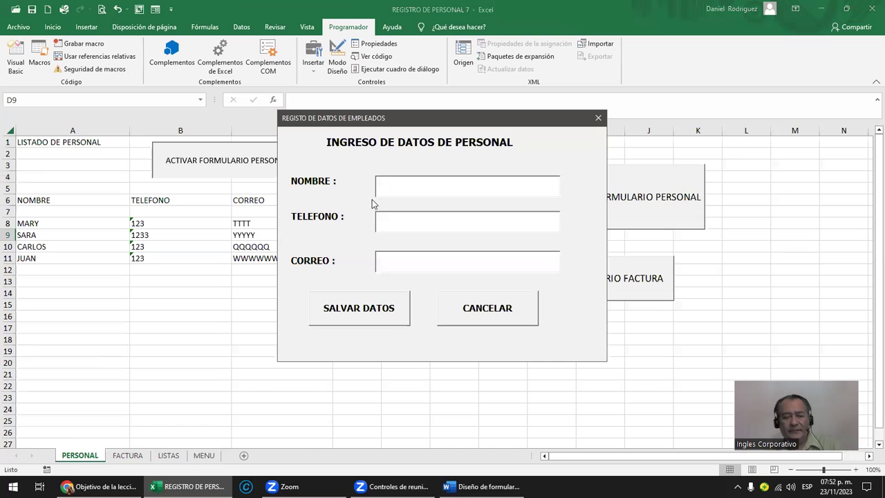
text(AAAA)
click(597, 118)
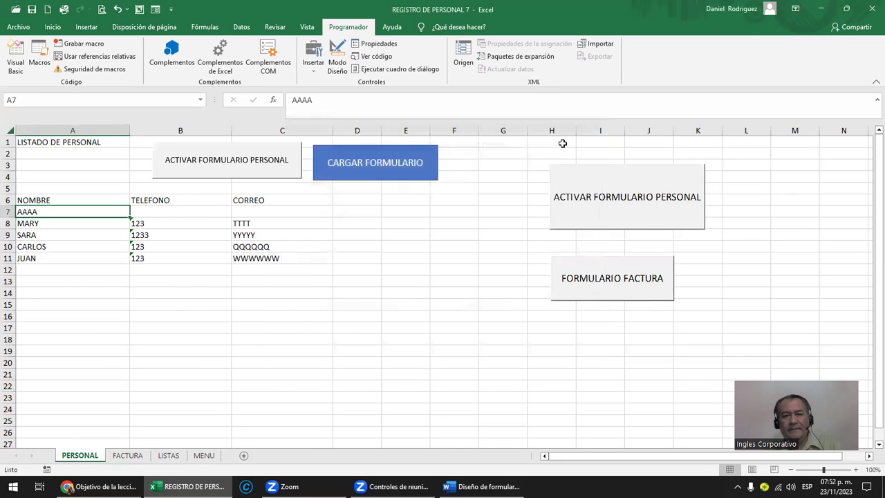
- Clear the leftover test text from MENU cells A7 and B7, then go to the lesson page
click(203, 455)
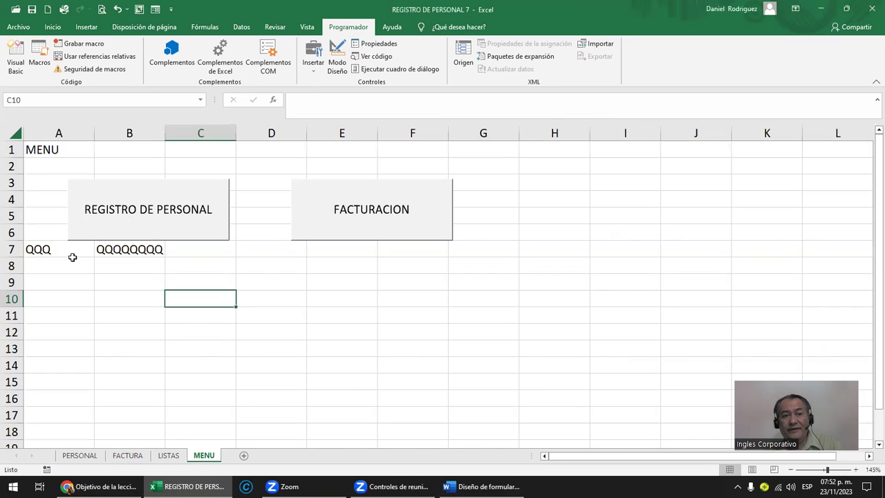
click(62, 253)
key(Delete)
click(146, 249)
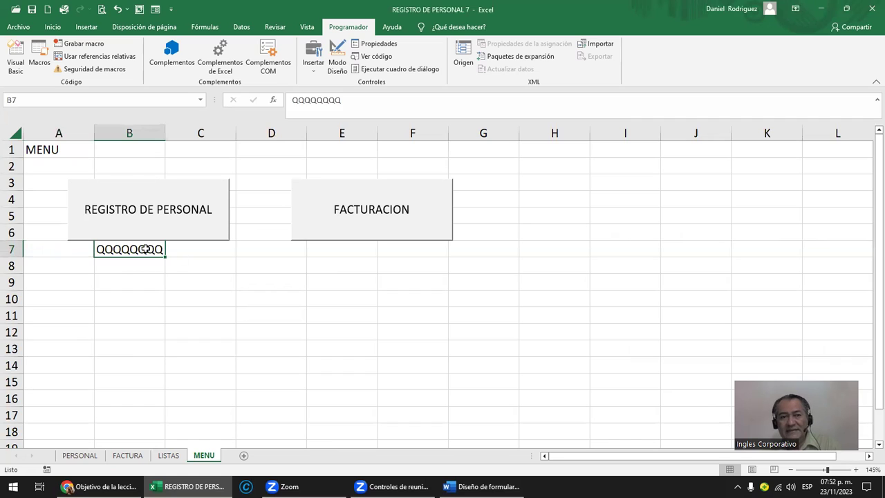
key(Delete)
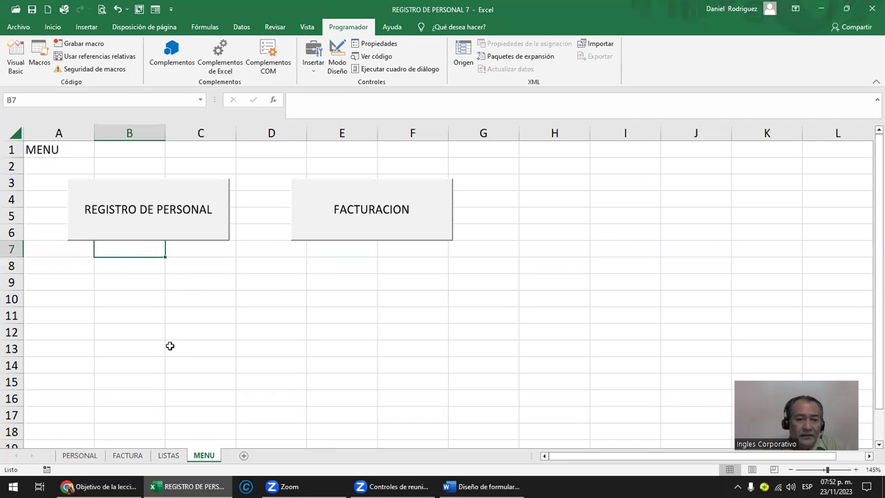
click(55, 259)
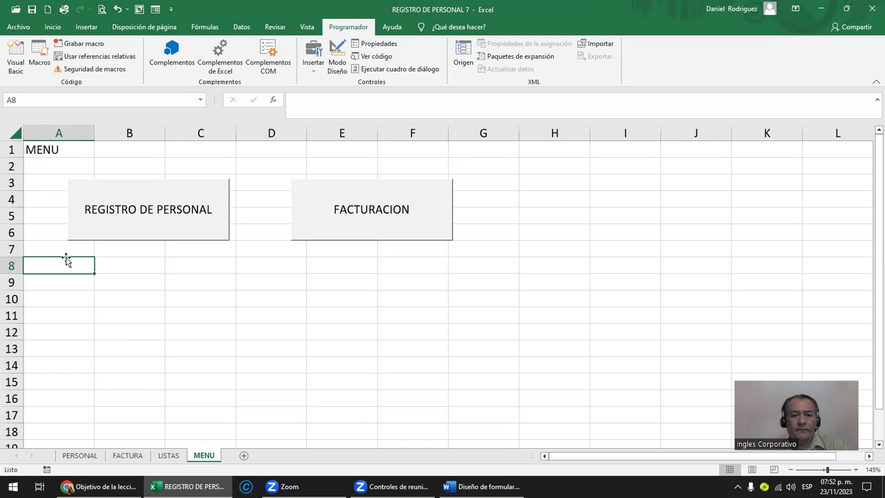
click(103, 486)
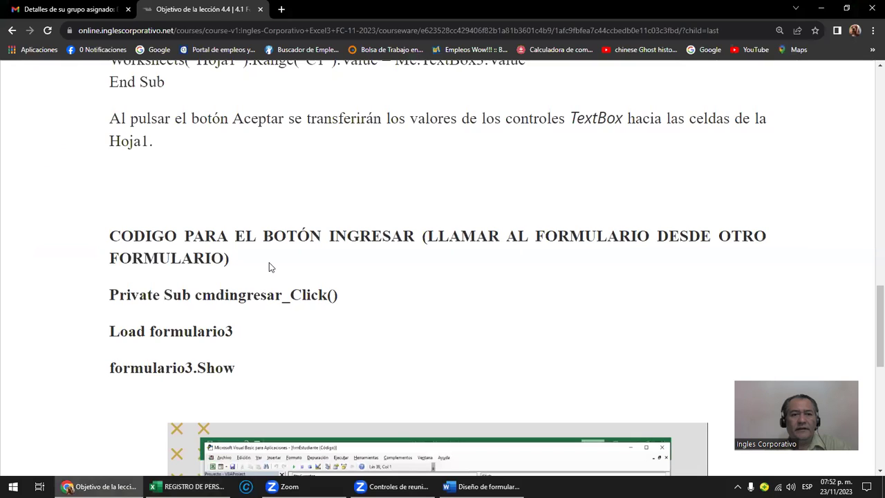
- Scroll through lesson 4.4 of the Inglés Corporativo course page
scroll(272, 268, down, 1)
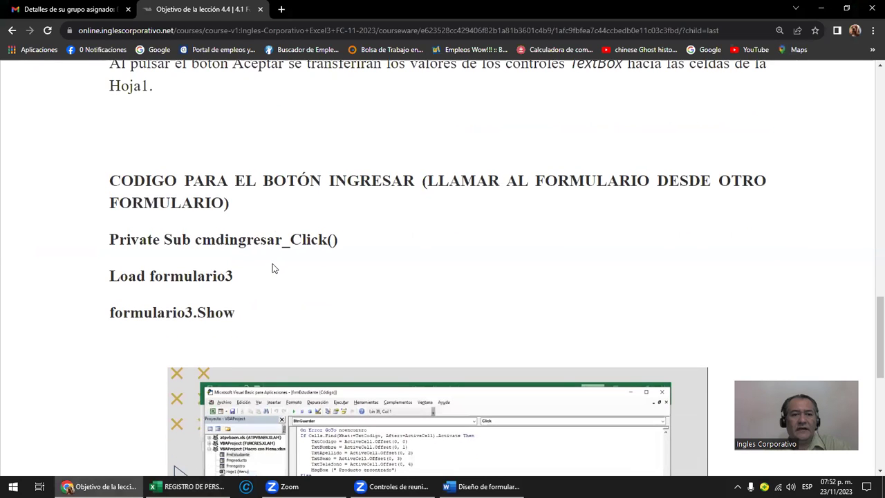
scroll(272, 268, down, 2)
scroll(272, 268, down, 5)
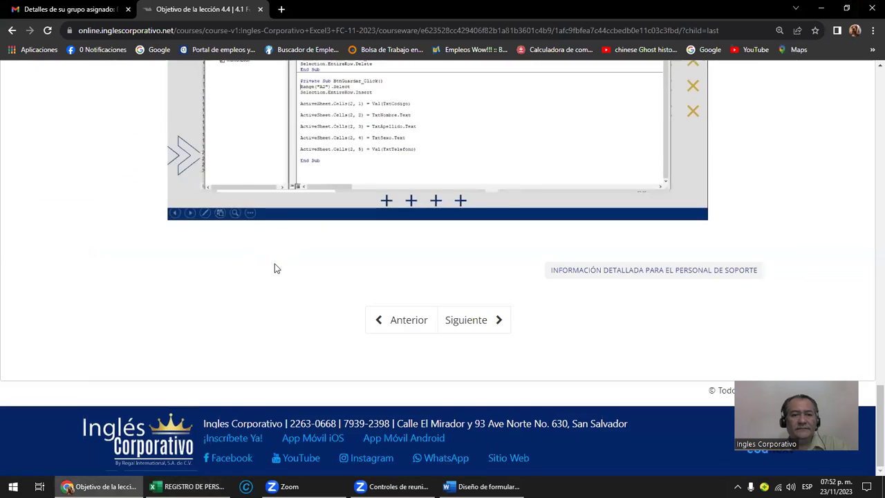
scroll(274, 267, up, 4)
scroll(274, 268, up, 4)
scroll(275, 268, up, 3)
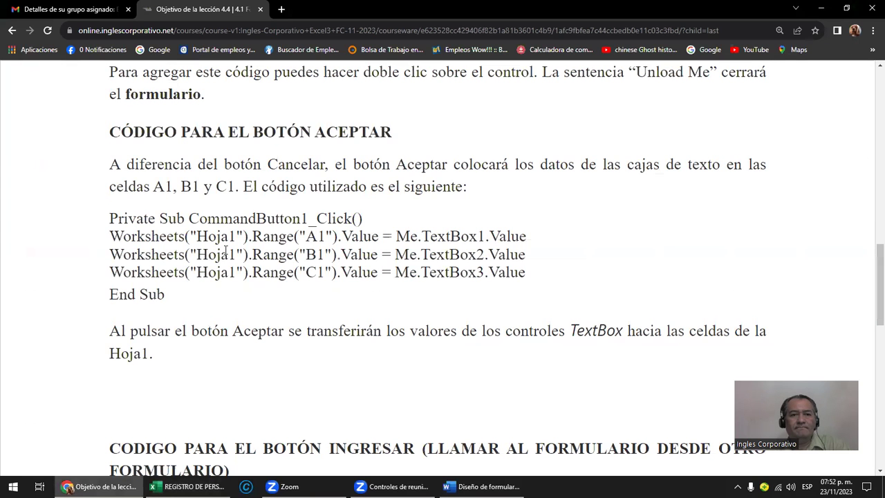
scroll(225, 250, up, 3)
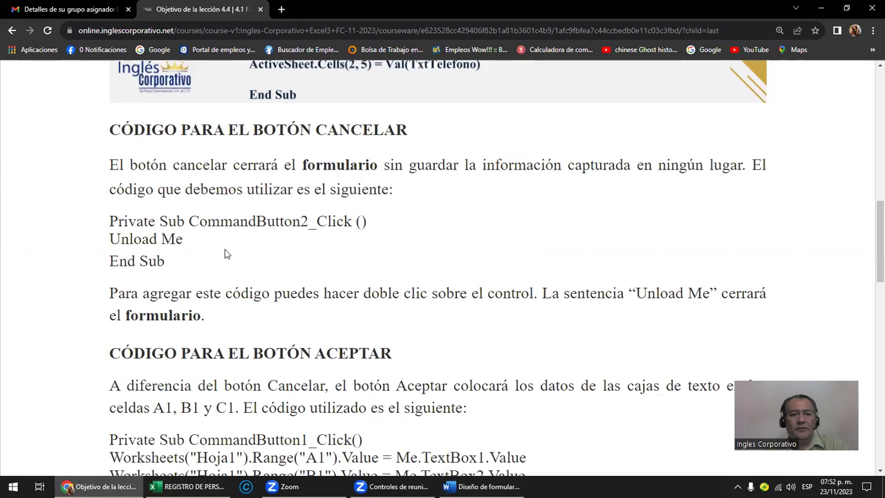
scroll(225, 254, up, 3)
scroll(224, 254, up, 2)
scroll(225, 254, up, 1)
scroll(224, 254, up, 2)
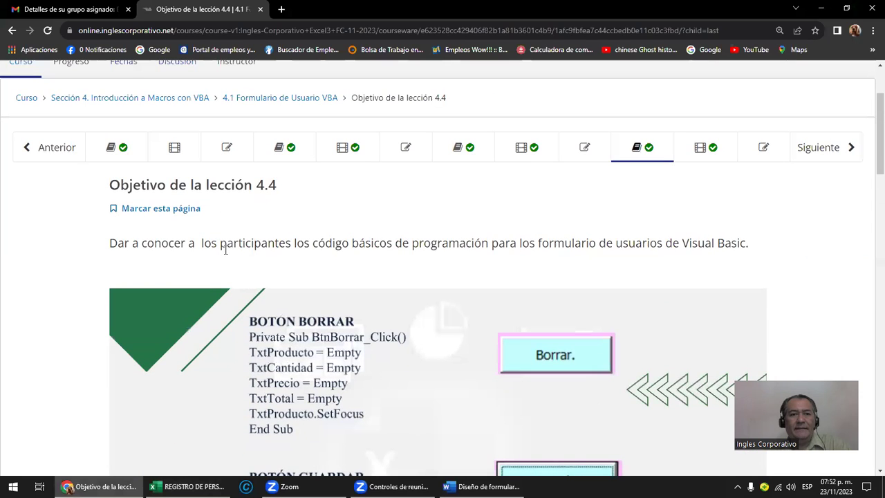
- Step back three units to lesson 4.3 and scroll to its form-button instructions
click(48, 150)
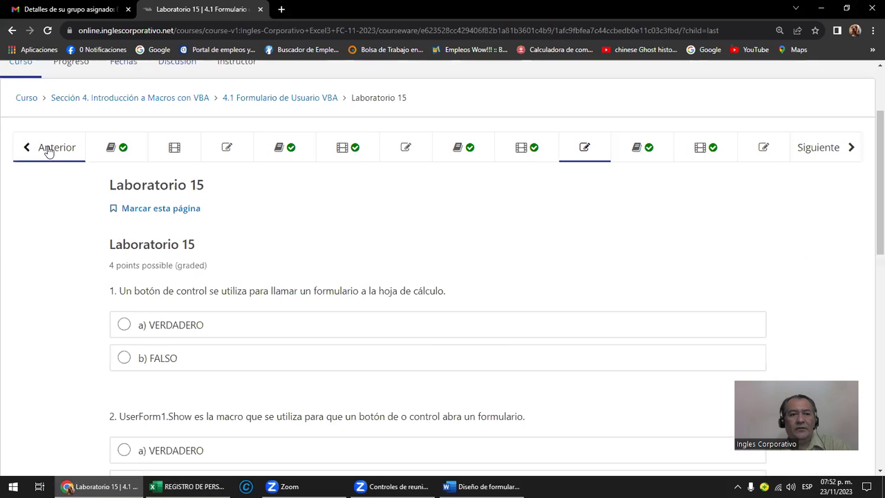
click(48, 150)
click(48, 150)
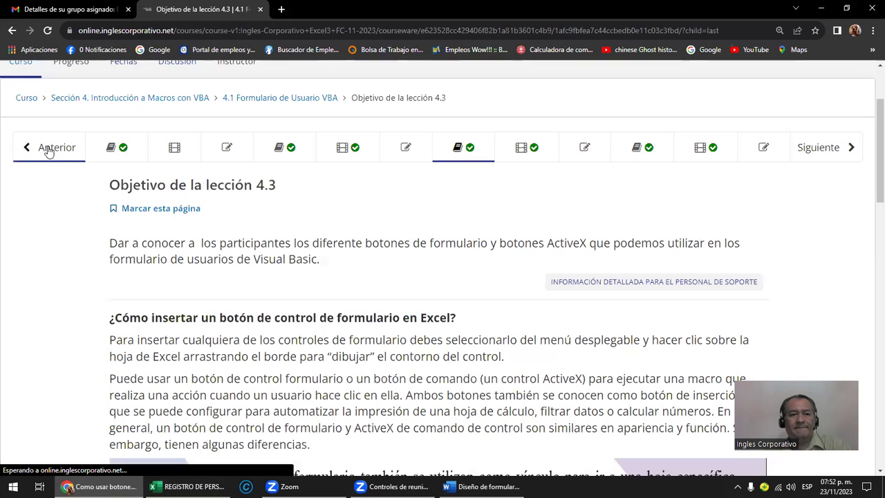
scroll(79, 184, down, 3)
scroll(82, 191, down, 2)
scroll(83, 196, down, 1)
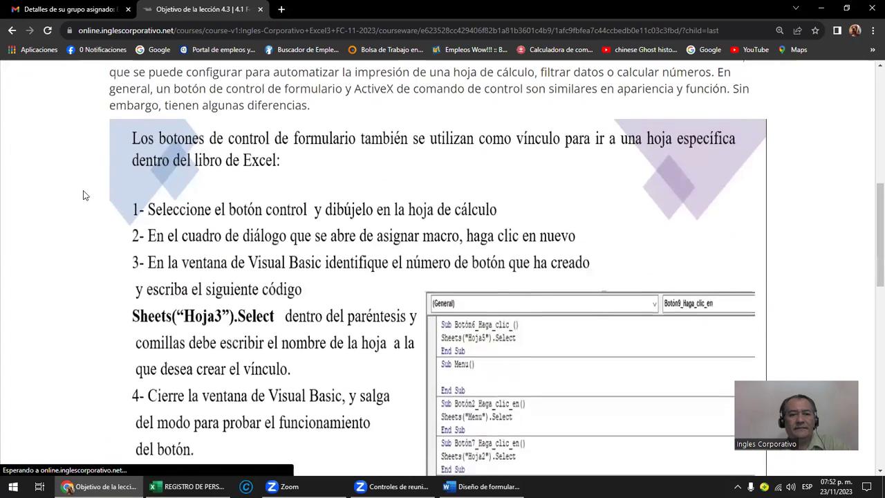
scroll(83, 195, down, 1)
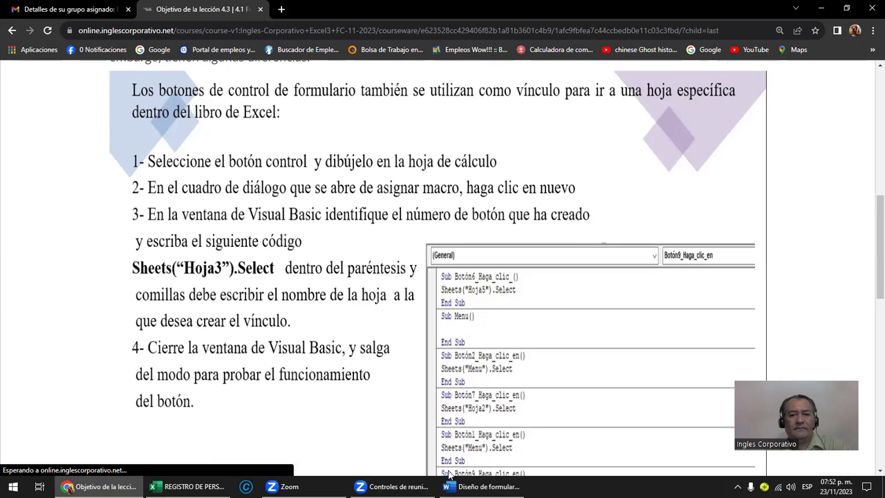
- Open the PERSONAL form's code in the VBA editor at the blank line in UserForm_Click
click(187, 486)
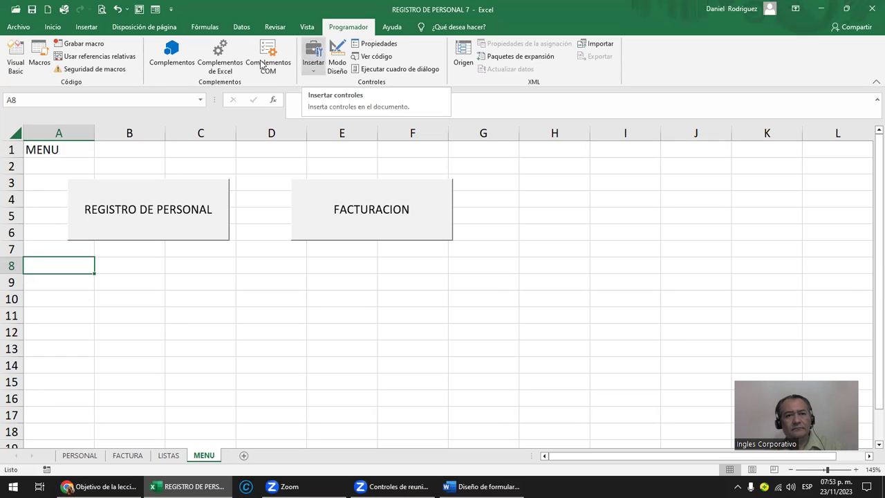
click(15, 61)
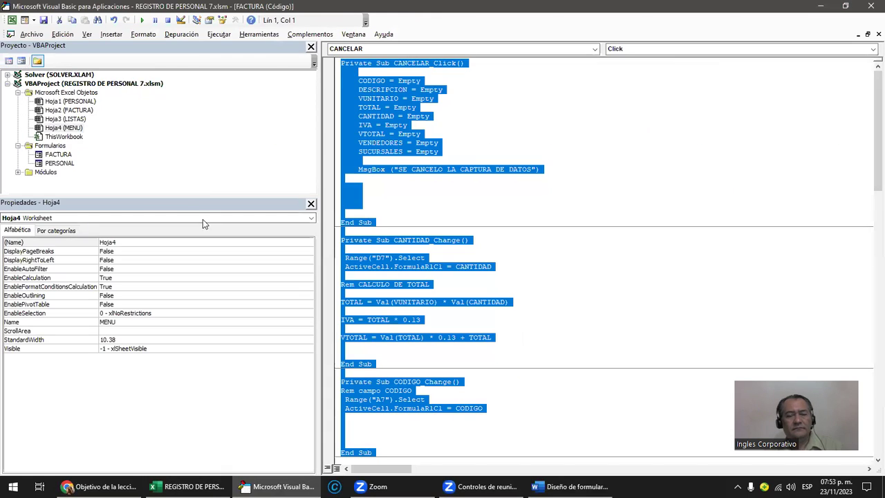
click(213, 158)
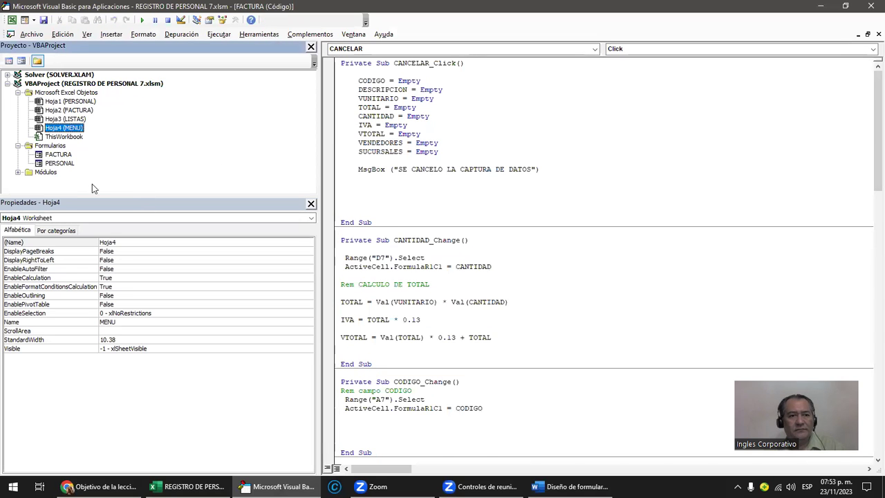
click(60, 154)
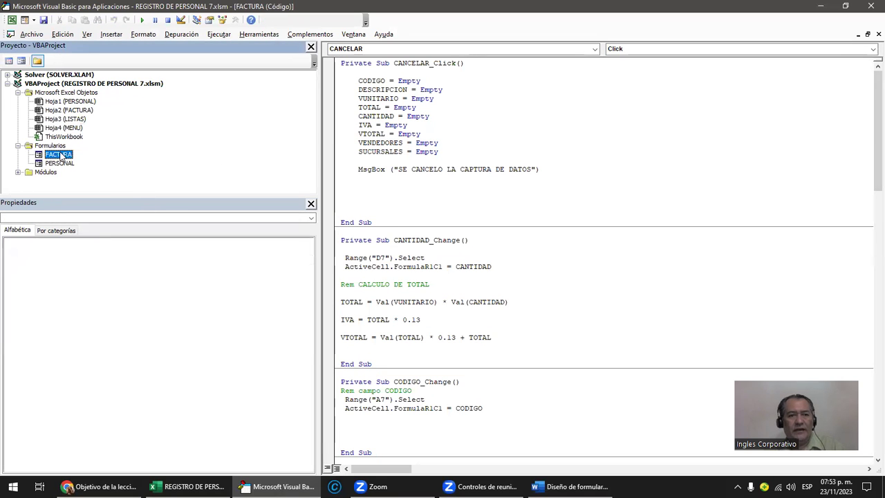
double_click(59, 164)
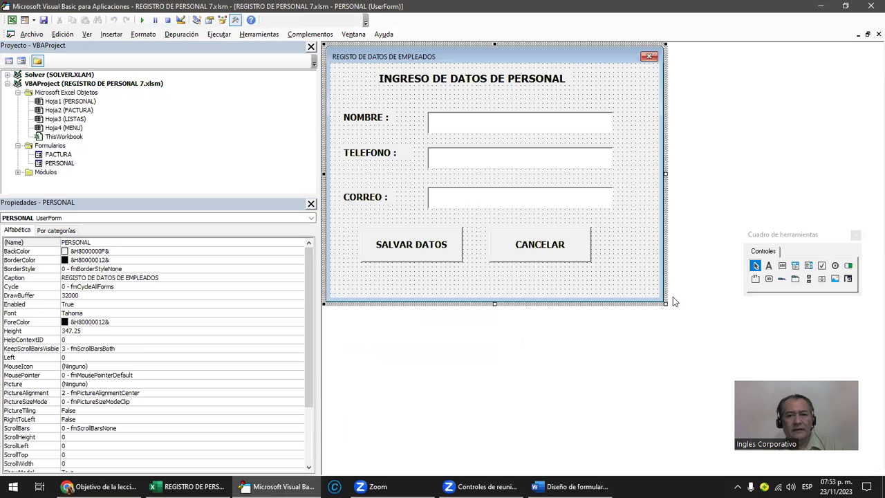
double_click(629, 289)
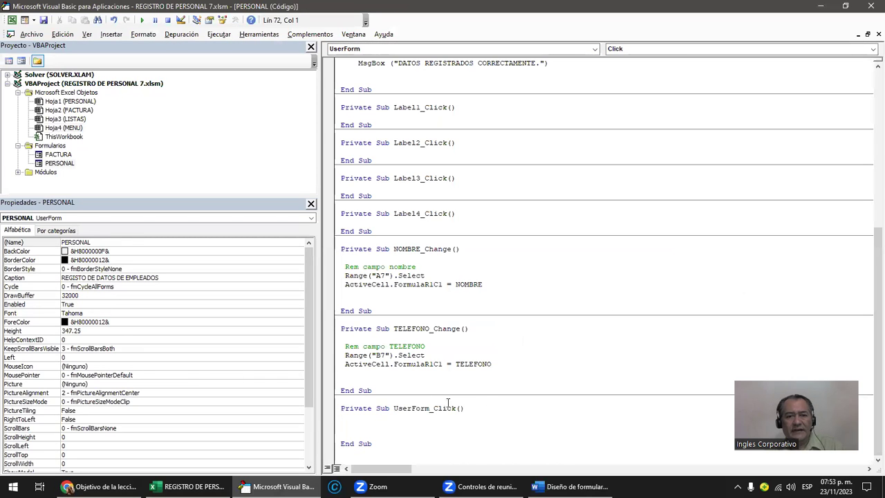
click(389, 430)
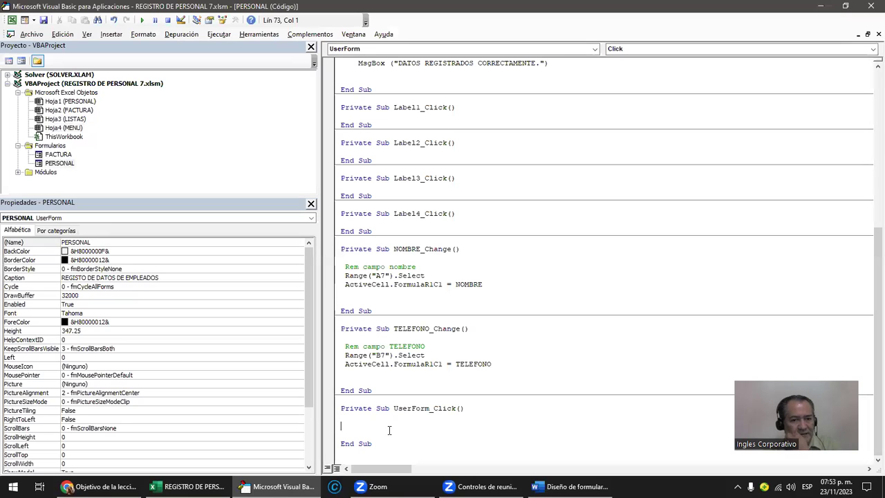
click(377, 432)
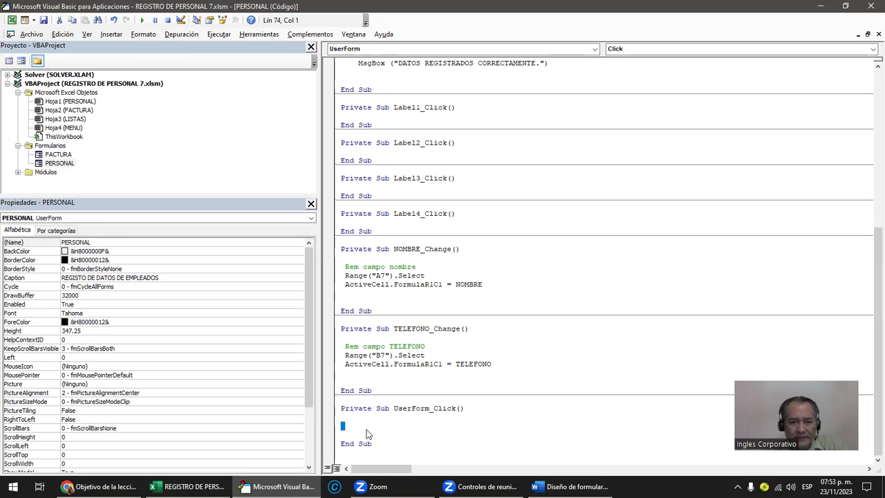
- Compare the code with the lesson's sheet-link example, then bring up the Word form-code document
double_click(196, 8)
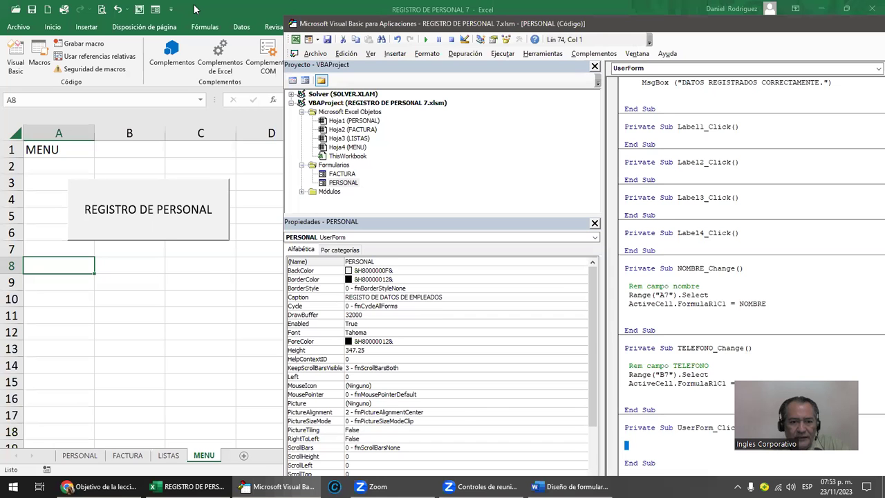
key(alt+Tab)
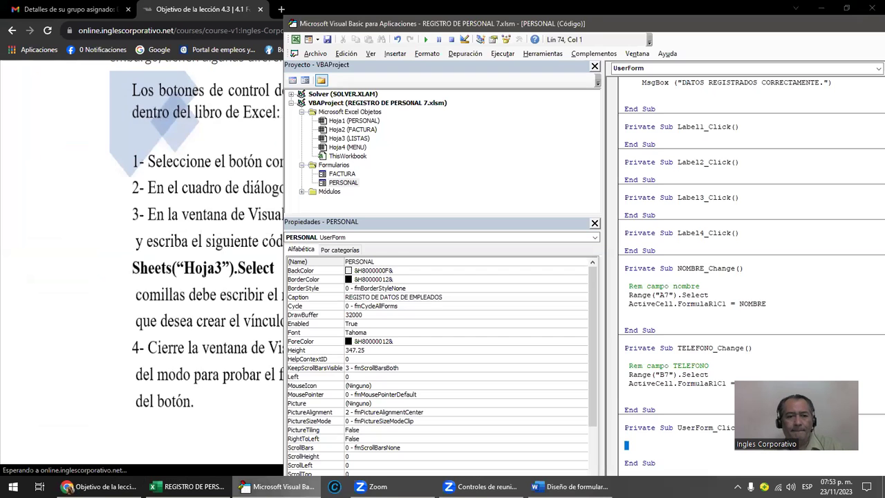
click(276, 486)
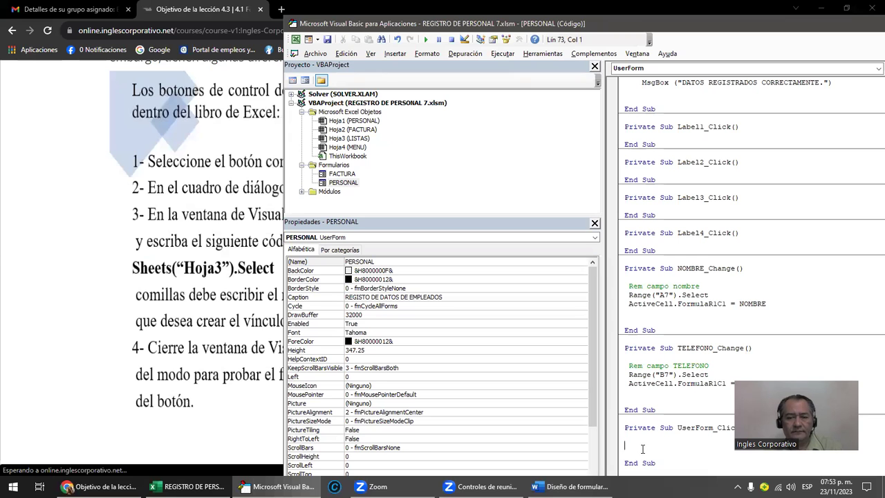
click(100, 486)
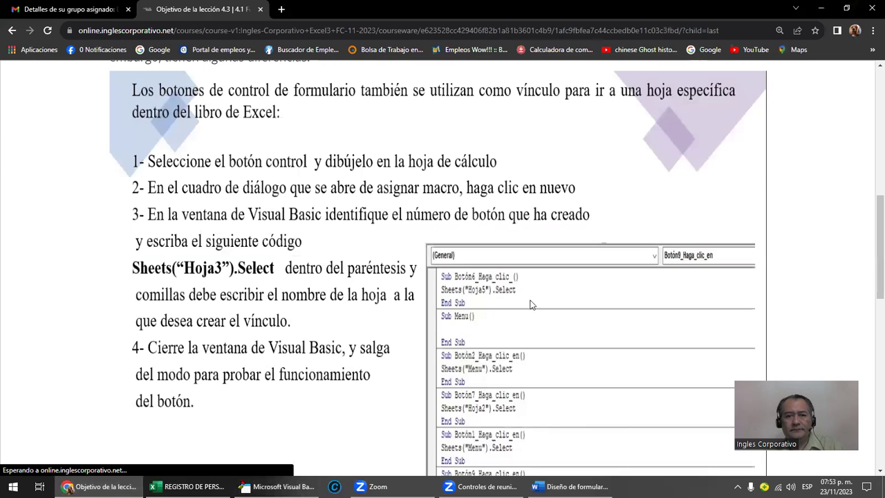
click(568, 486)
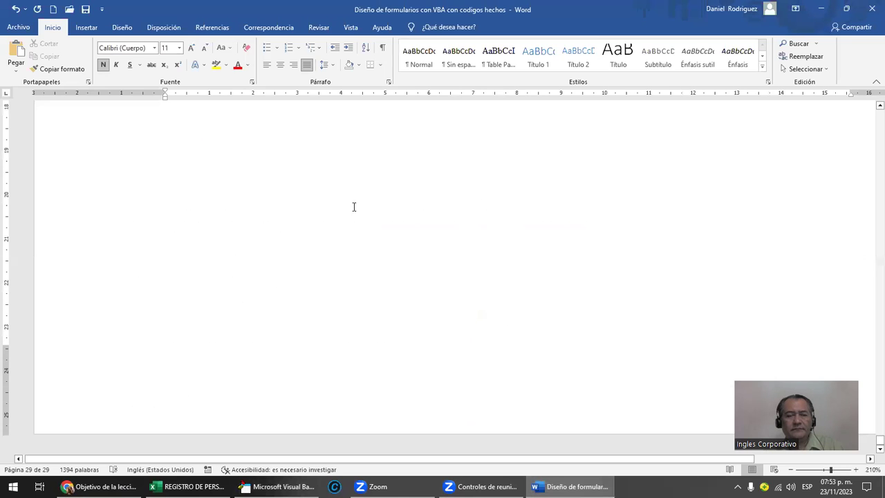
- Arrange the lesson page on the left half and the Word document on the right
scroll(225, 178, up, 1)
scroll(225, 178, up, 4)
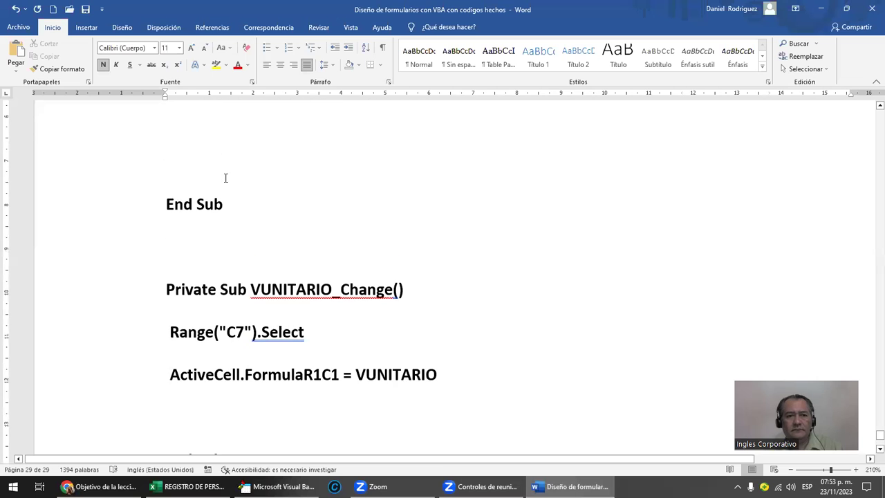
double_click(186, 6)
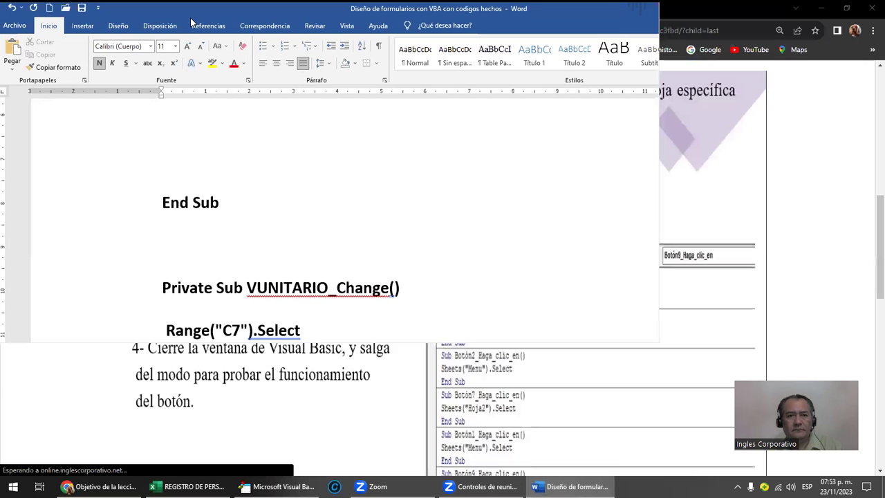
drag(192, 22, 365, 57)
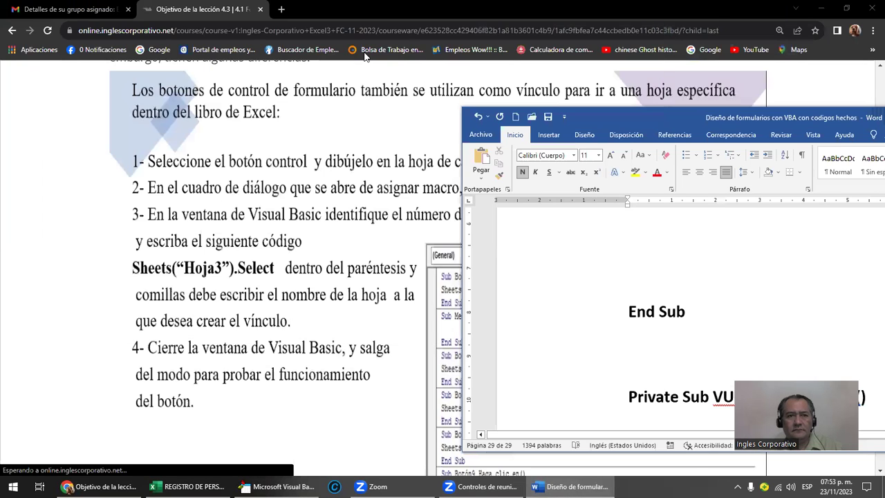
click(365, 57)
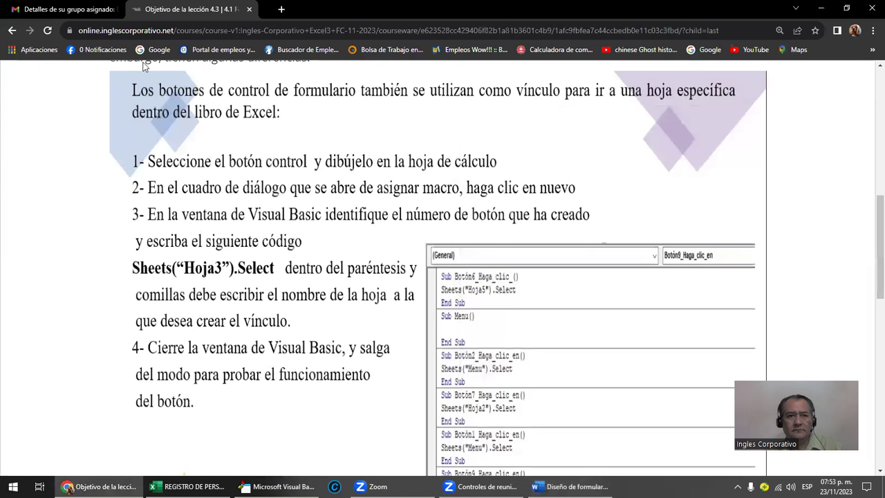
key(super+Left)
click(753, 142)
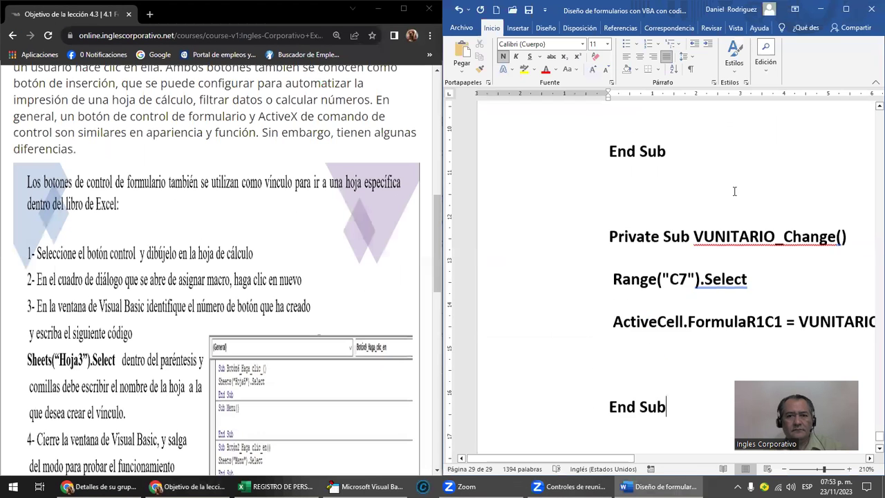
- Type the line SHEETS(HOJA3").SELECT below the last End Sub and select it
scroll(681, 238, down, 5)
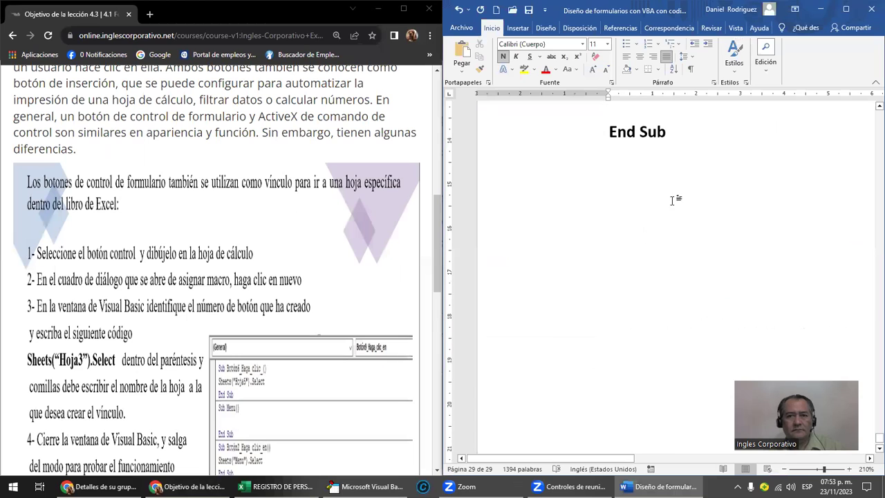
key(Return)
key(Return)
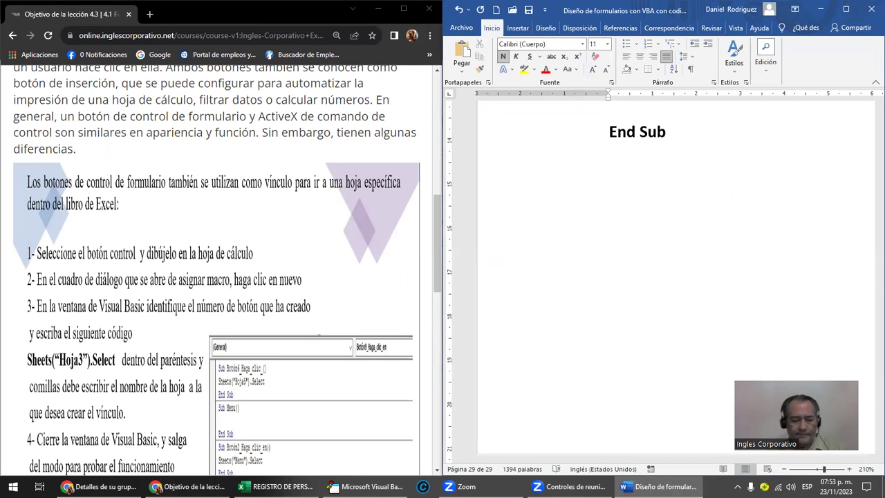
text(SH)
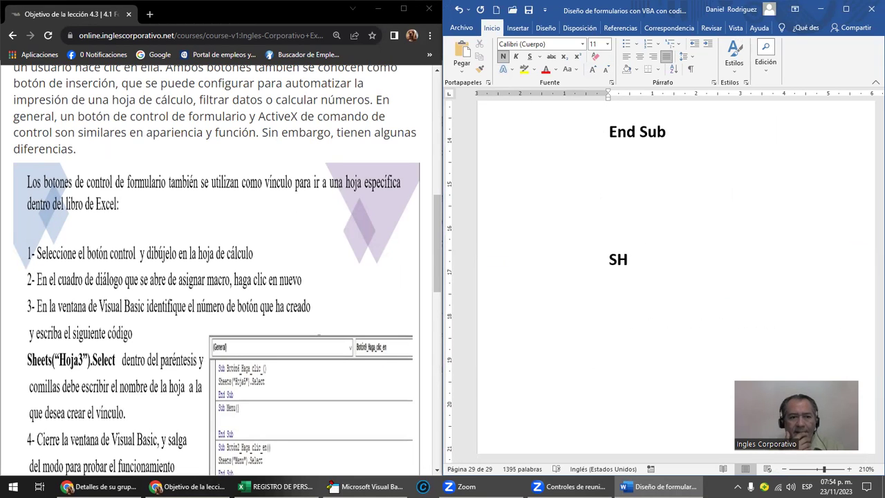
text(EET)
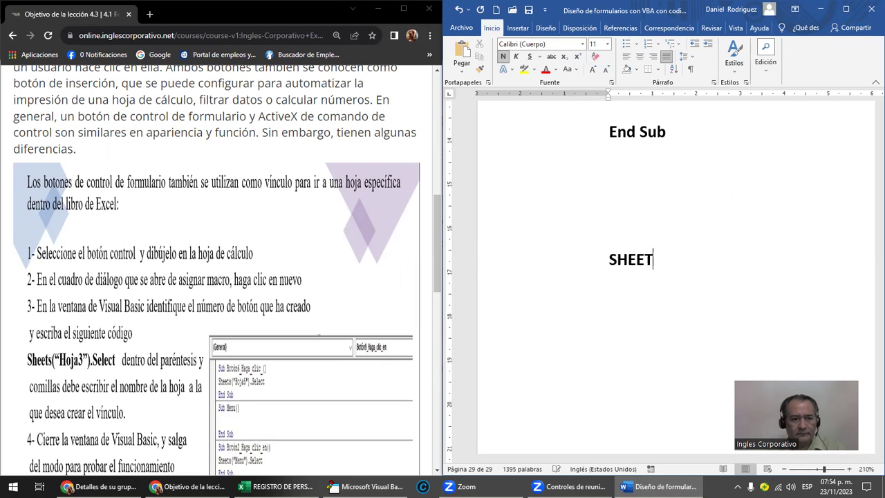
text(S()
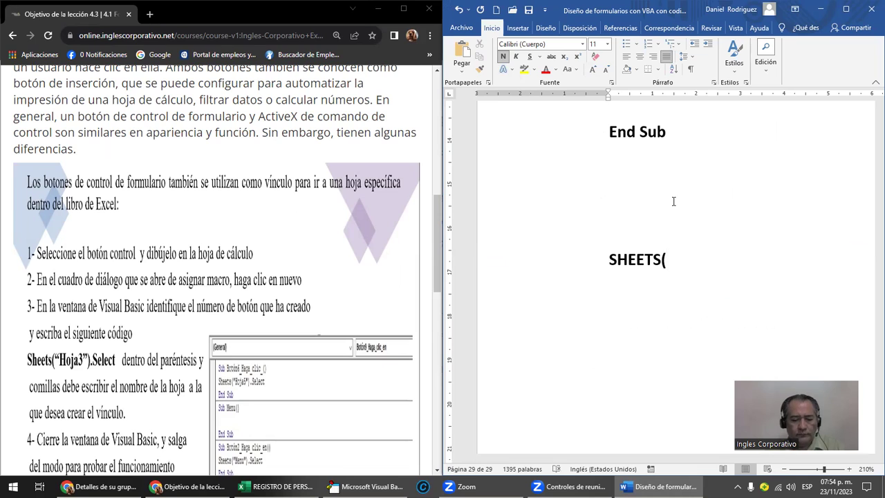
text(HOJA3”)
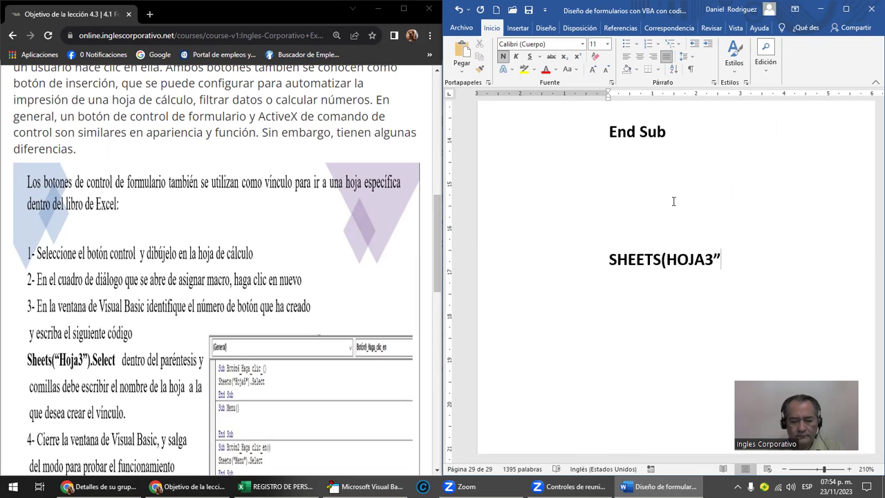
text(.SELECT)
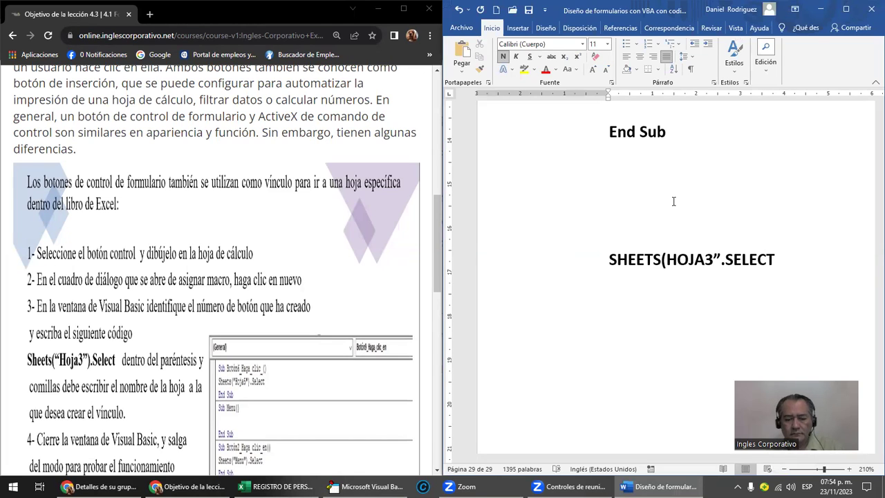
text())
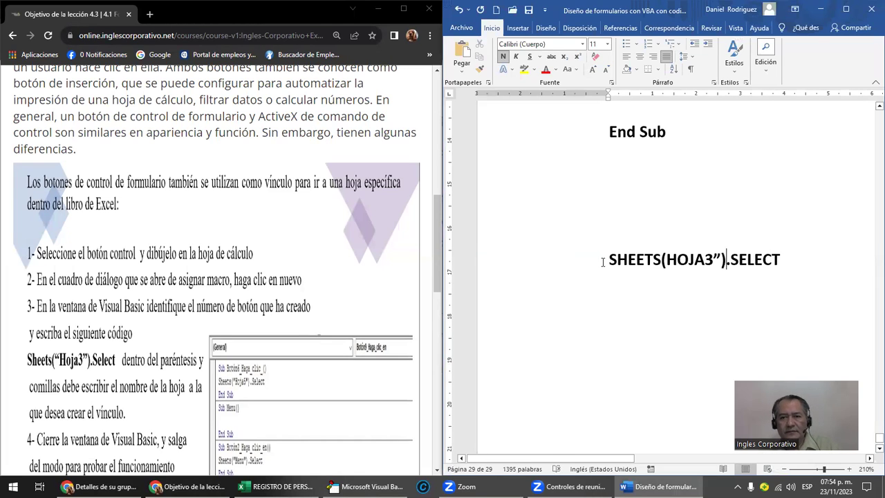
triple_click(689, 260)
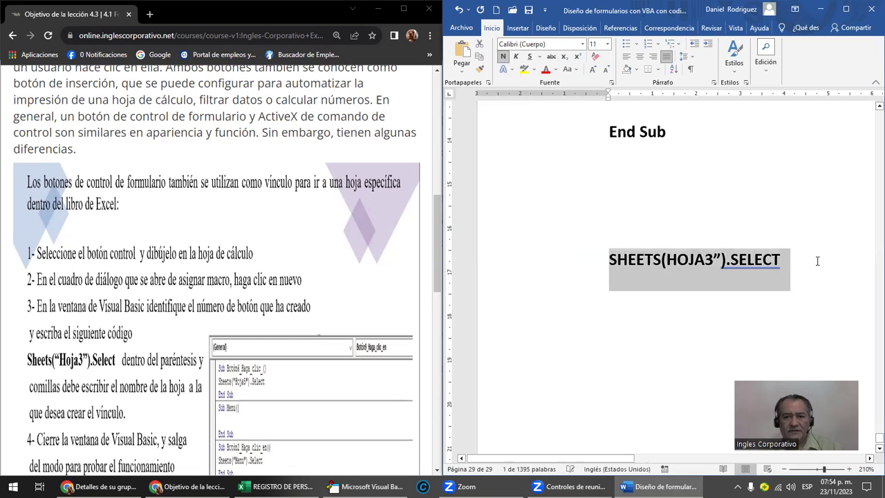
- Minimize and reposition the open windows, bringing the Excel workbook to the front
click(276, 486)
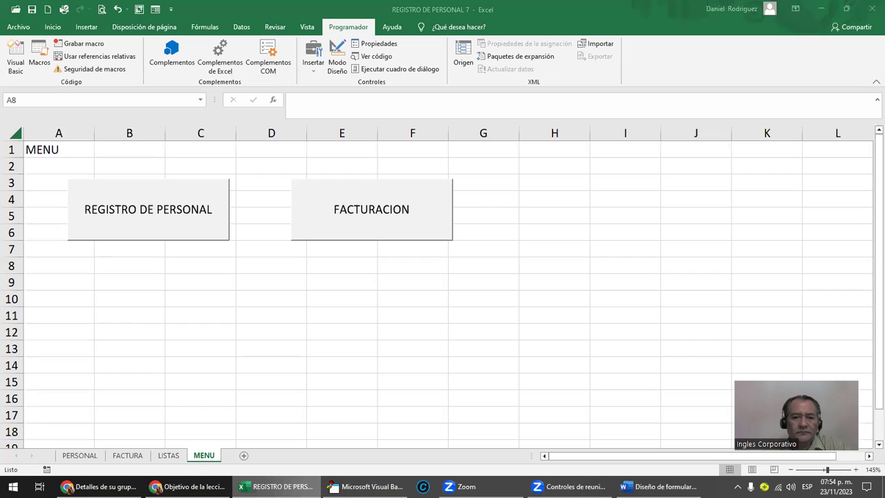
click(818, 9)
click(817, 8)
click(818, 8)
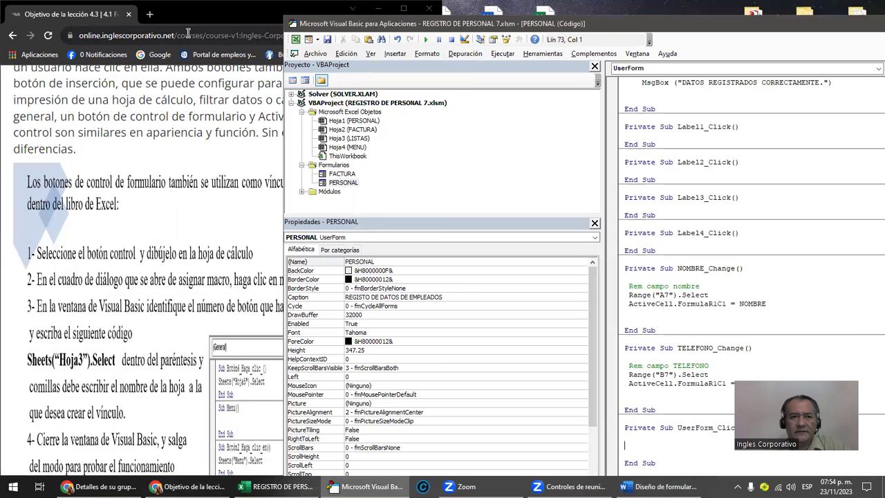
drag(181, 16, 207, 309)
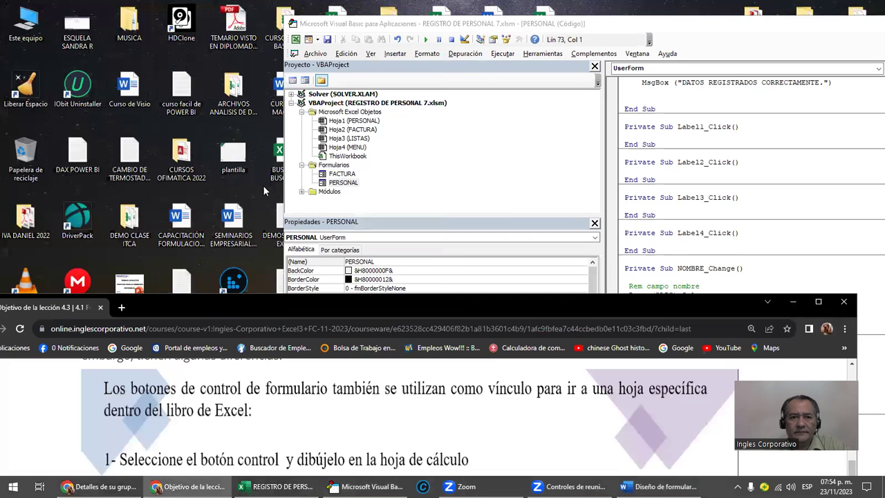
mouse_move(861, 25)
mouse_down()
mouse_move(804, 107)
mouse_move(719, 110)
mouse_up()
key(alt+F11)
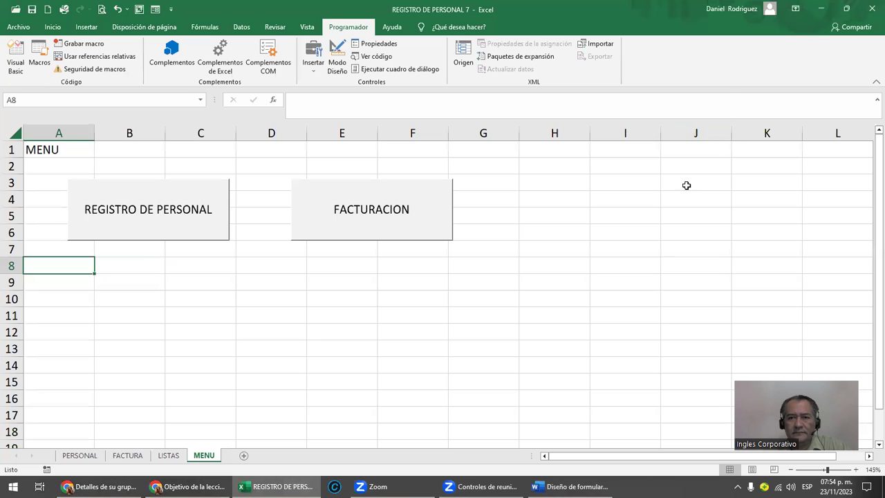
- Close the workbook saving changes, then move the browser and workbook copy icon on the desktop
click(871, 8)
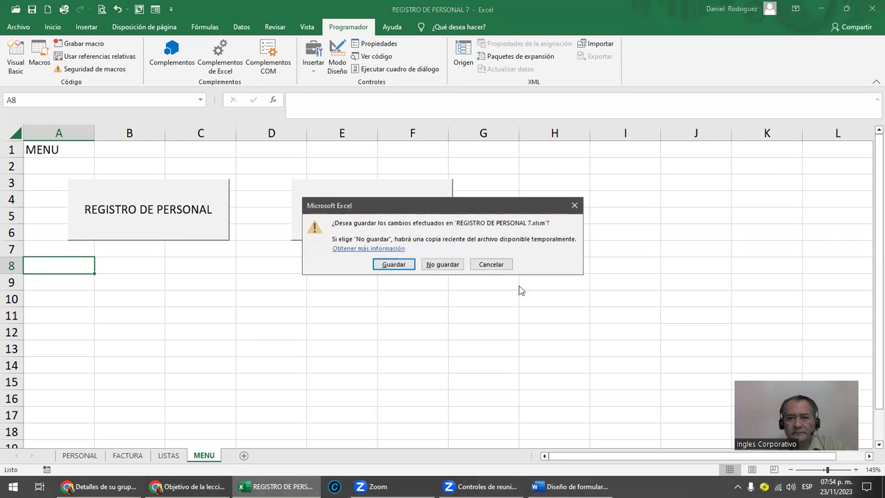
click(394, 266)
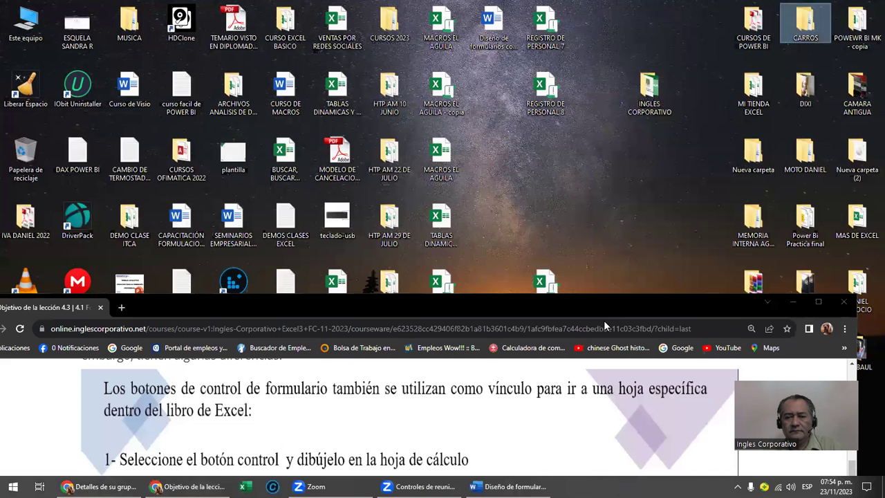
drag(603, 308, 580, 427)
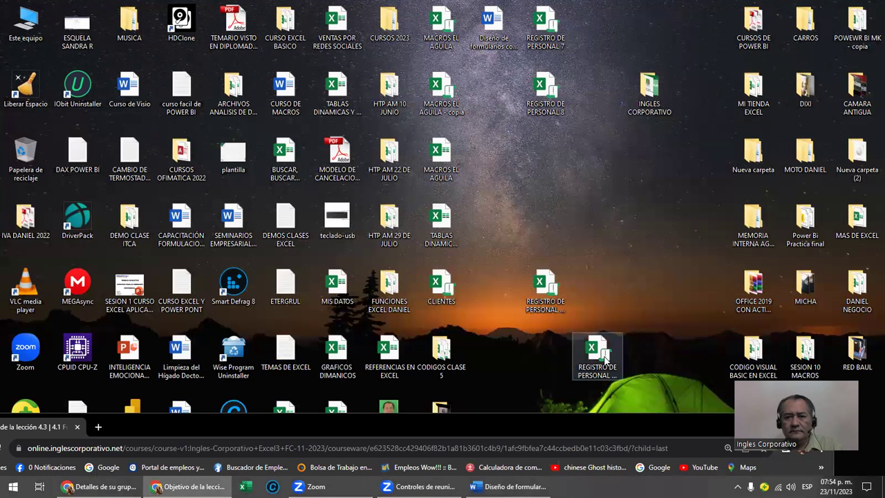
drag(602, 351, 654, 289)
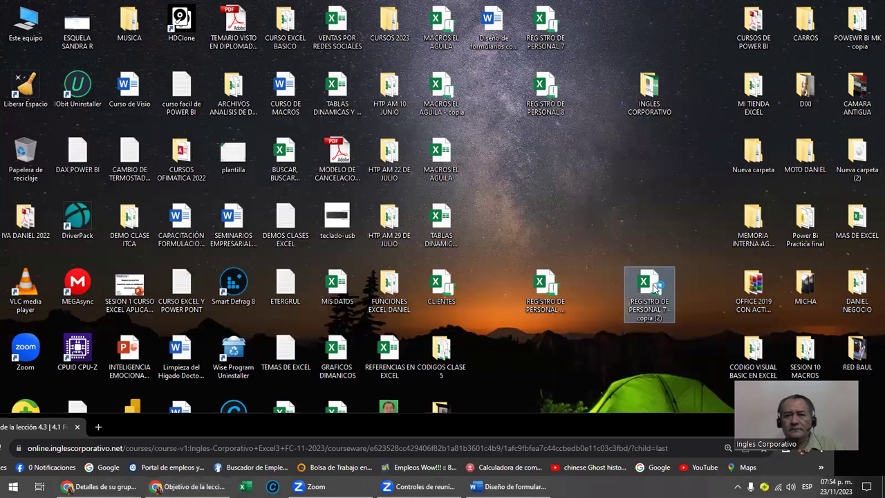
- Open REGISTRO DE PERSONAL 7 - copia (2), view PERSONAL and VENDEDORES, then show the desktop
double_click(654, 289)
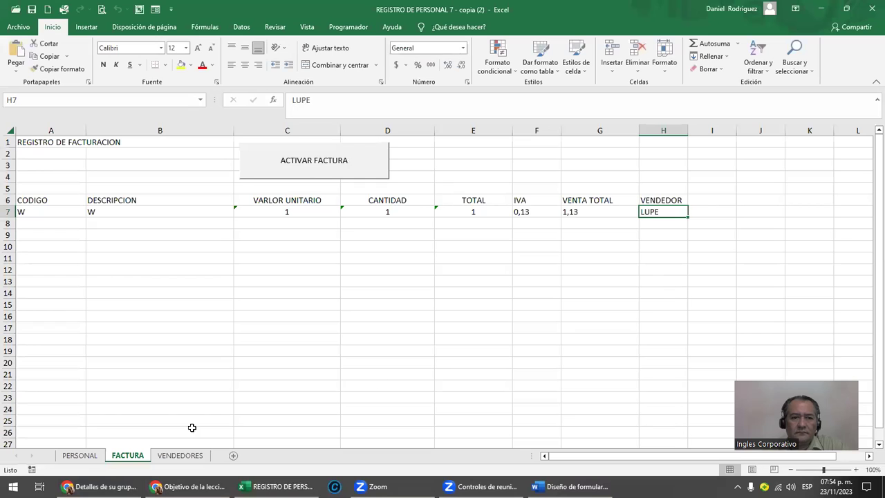
click(93, 456)
click(200, 456)
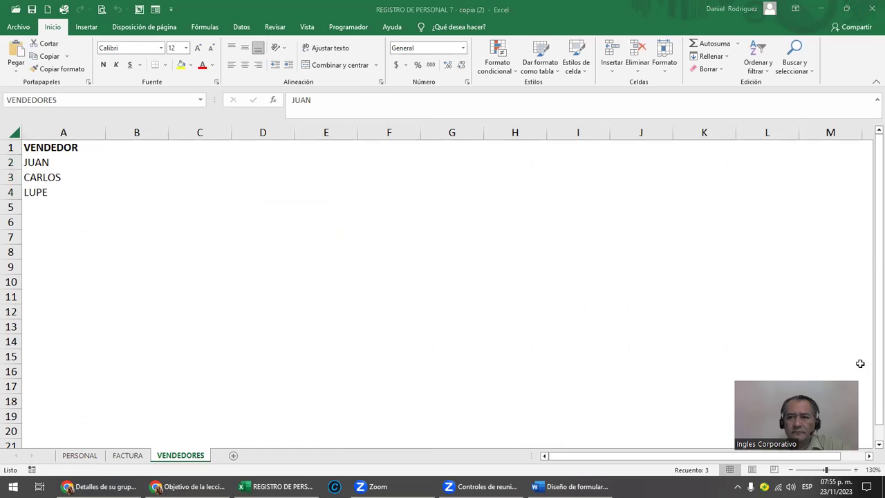
key(super+d)
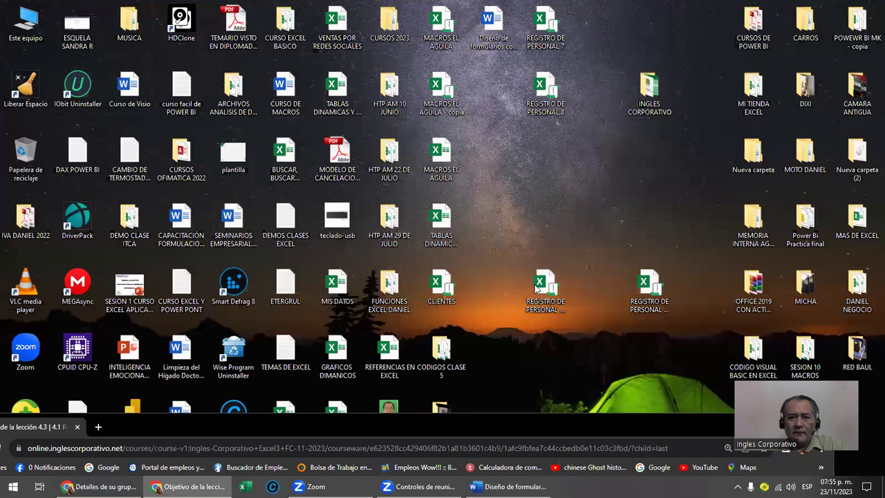
click(536, 289)
- Open REGISTRO DE PERSONAL 7 - copia and test the HOJA 2 button, returning to PERSONAL
double_click(536, 289)
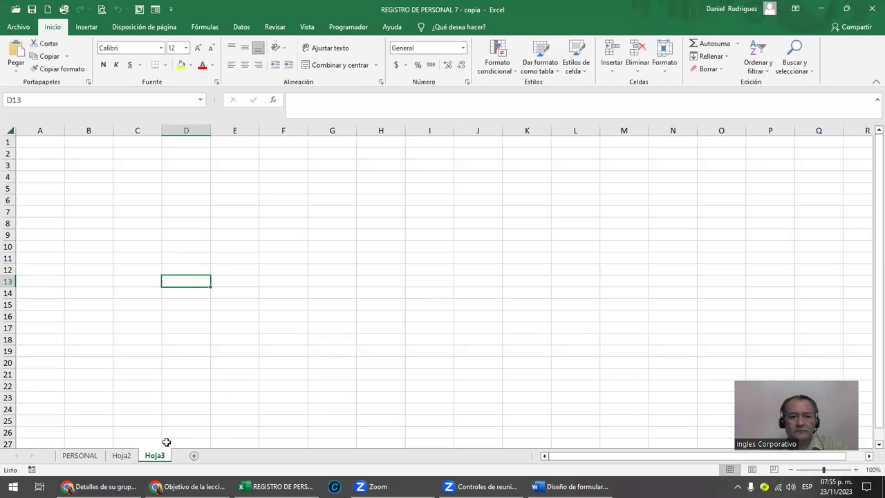
click(121, 456)
click(82, 457)
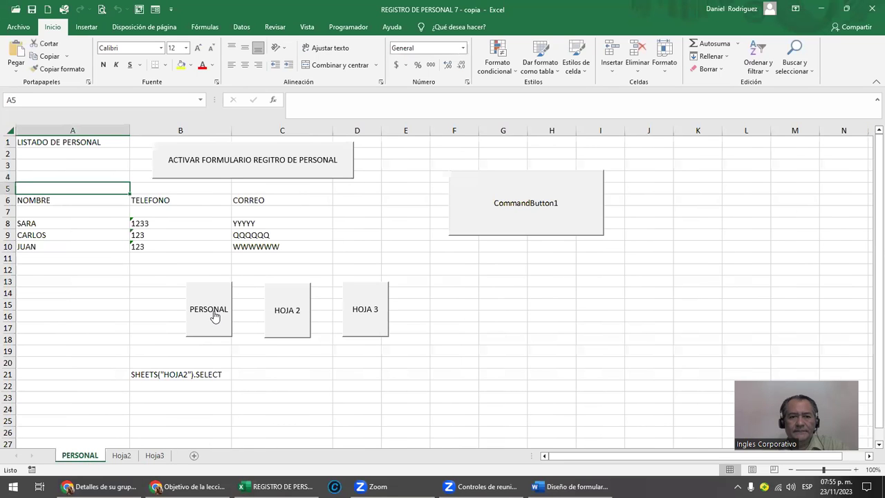
click(277, 315)
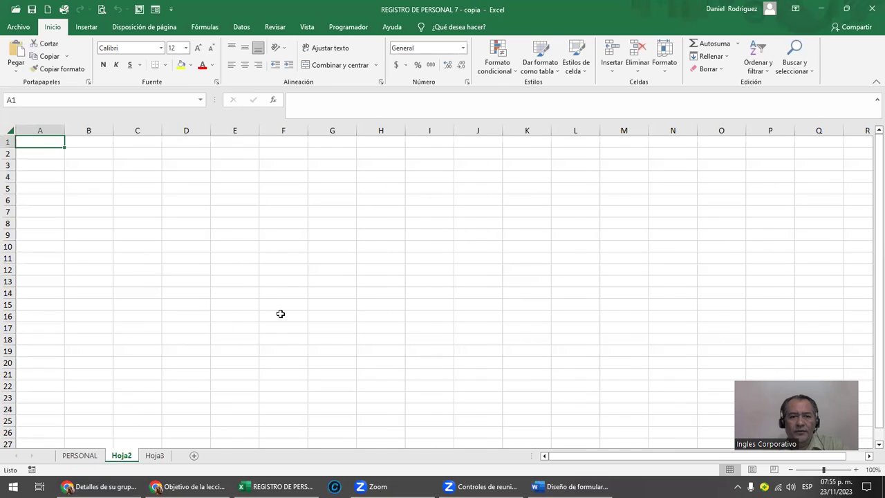
click(90, 457)
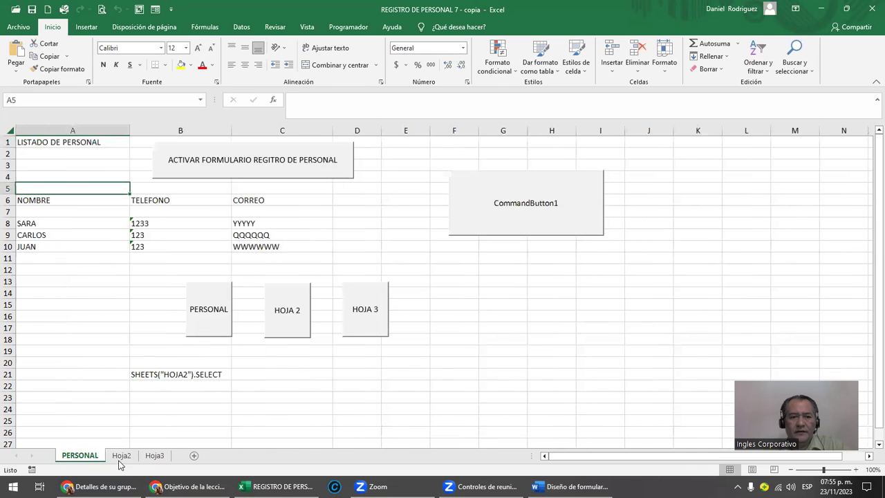
- Test the PERSONAL and HOJA 2 macro buttons again, ending back on the PERSONAL sheet
ctrl+click(368, 309)
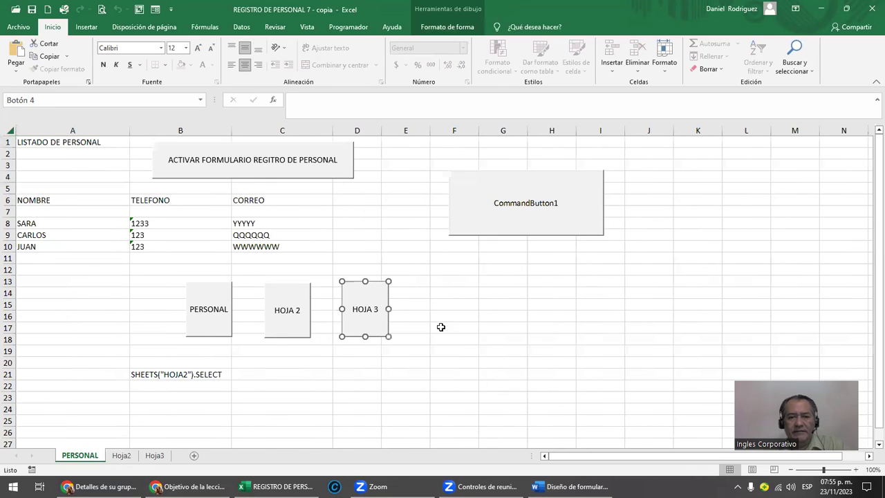
click(228, 314)
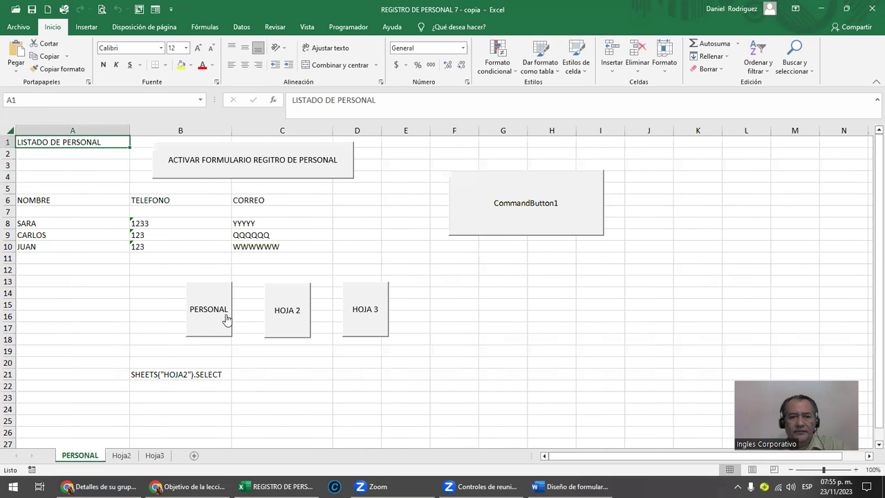
click(81, 148)
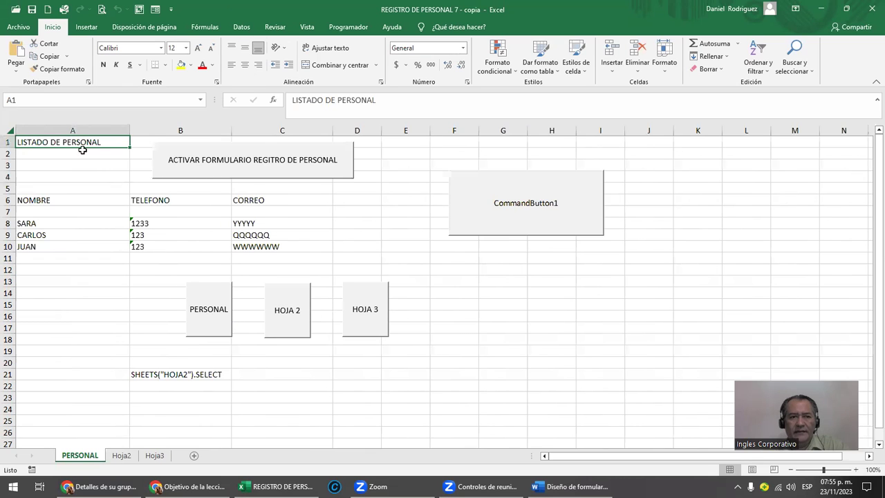
click(211, 332)
click(185, 374)
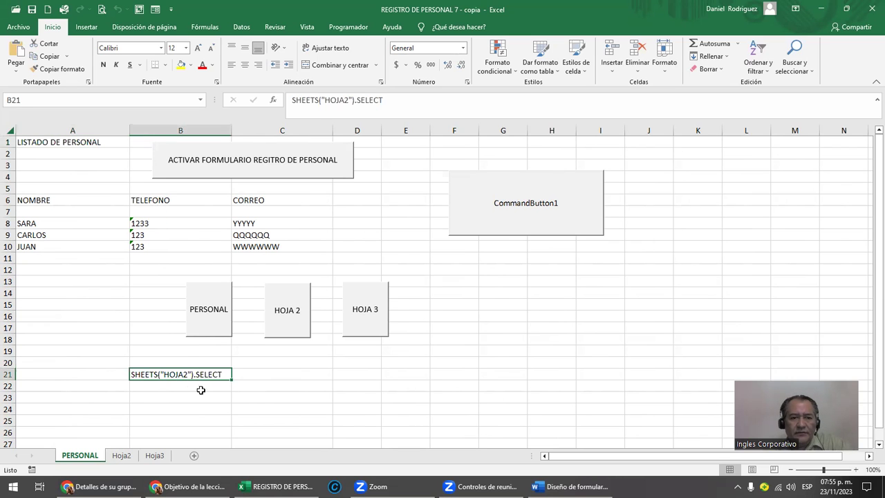
click(280, 308)
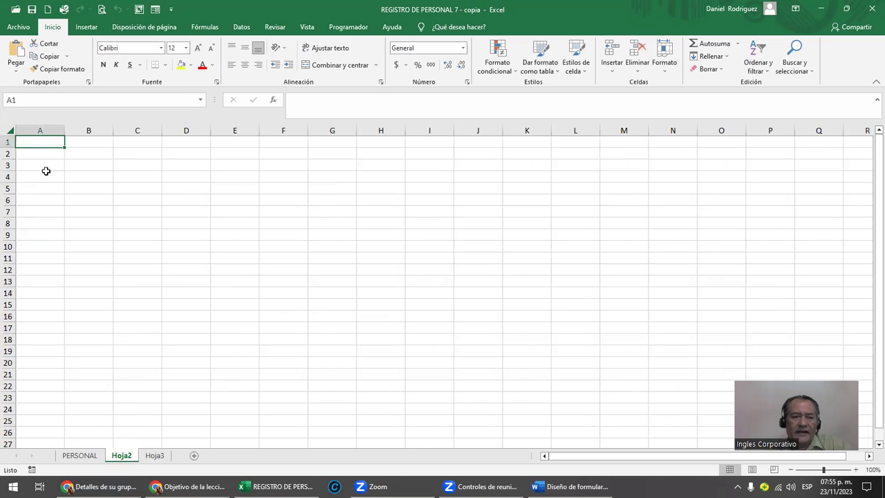
click(79, 455)
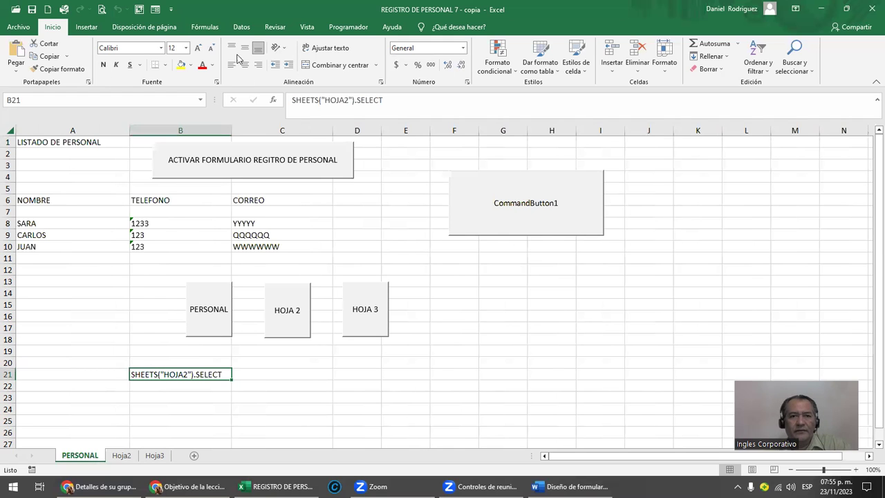
- Restore the Excel window, check the HOJA 2 button's right-click options, and show the Programador tab
double_click(202, 8)
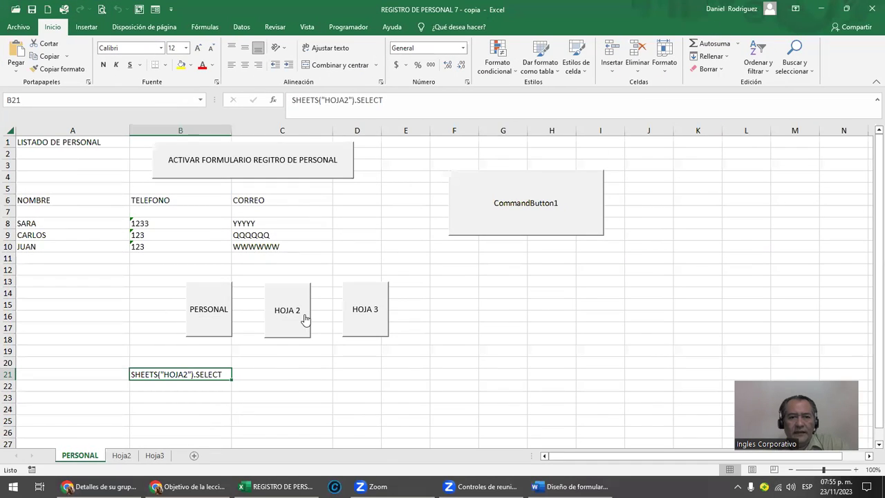
right_click(305, 317)
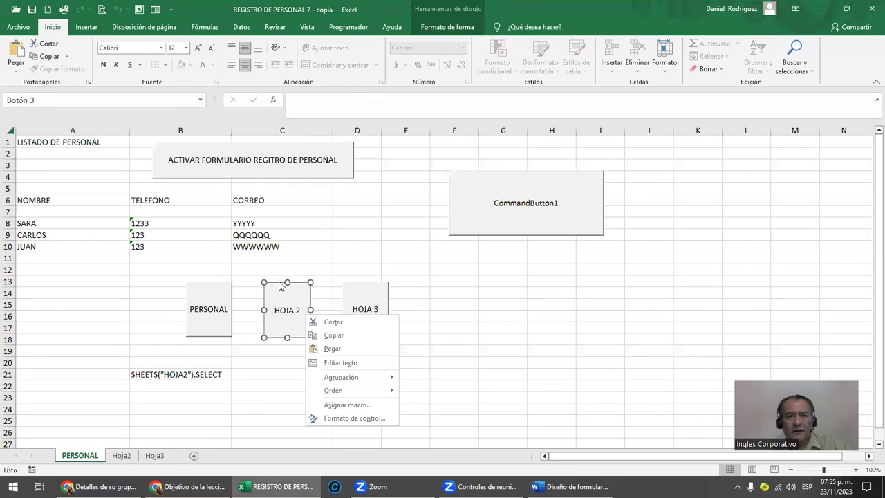
click(228, 13)
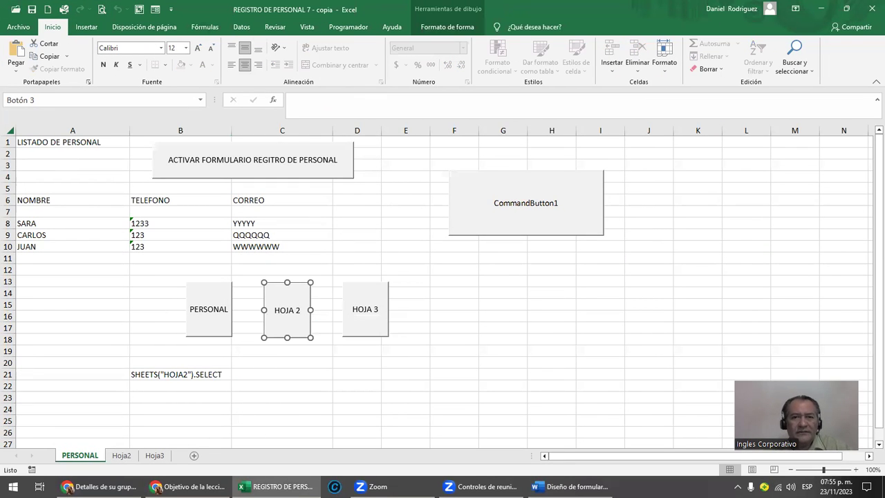
click(458, 28)
click(411, 180)
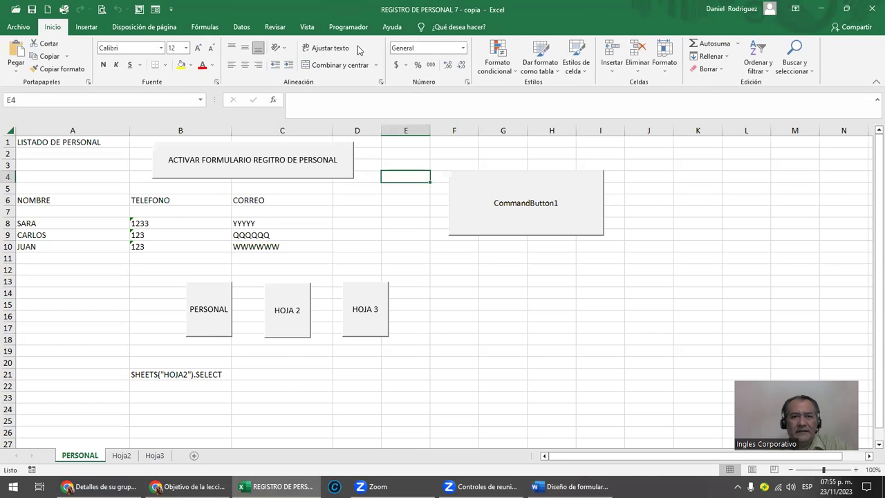
click(347, 27)
- Inspect the Sub FACTURA code in the Visual Basic editor, then close the editor
click(15, 63)
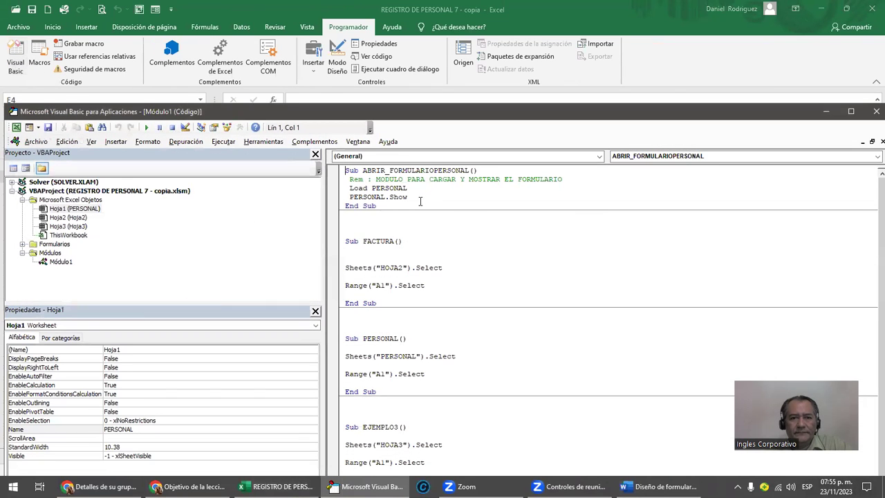
click(424, 249)
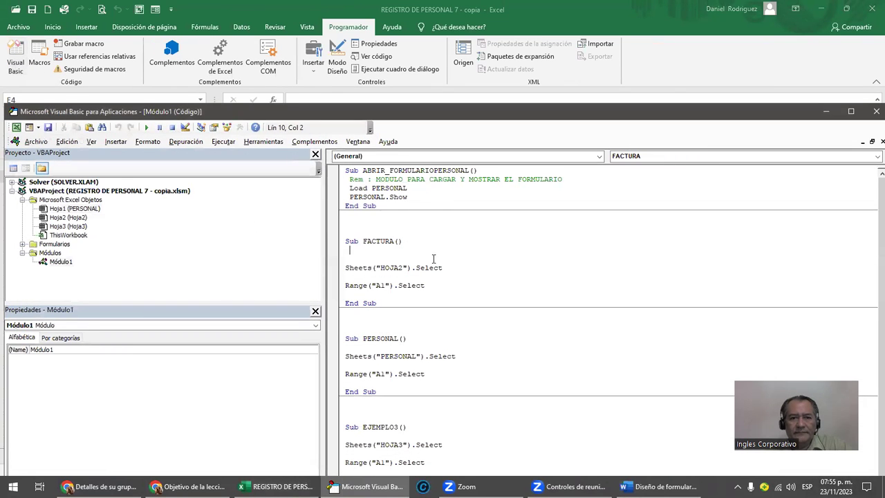
drag(365, 240, 430, 288)
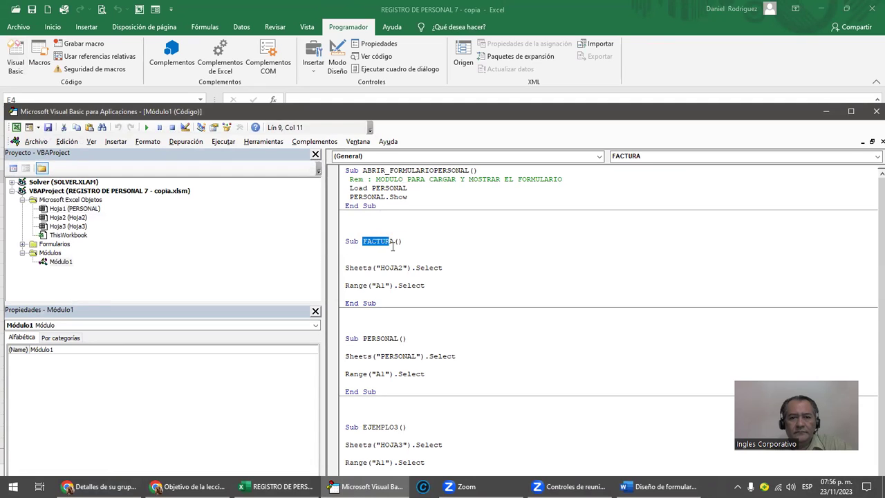
click(378, 252)
click(362, 101)
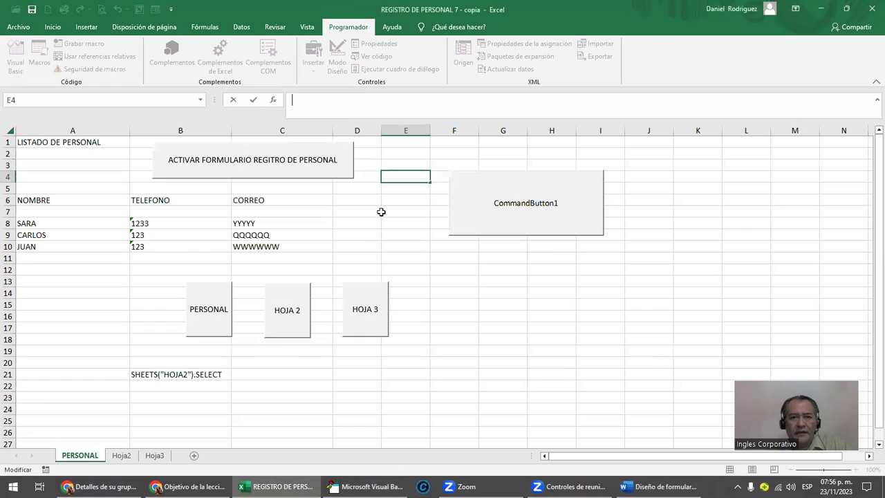
click(366, 486)
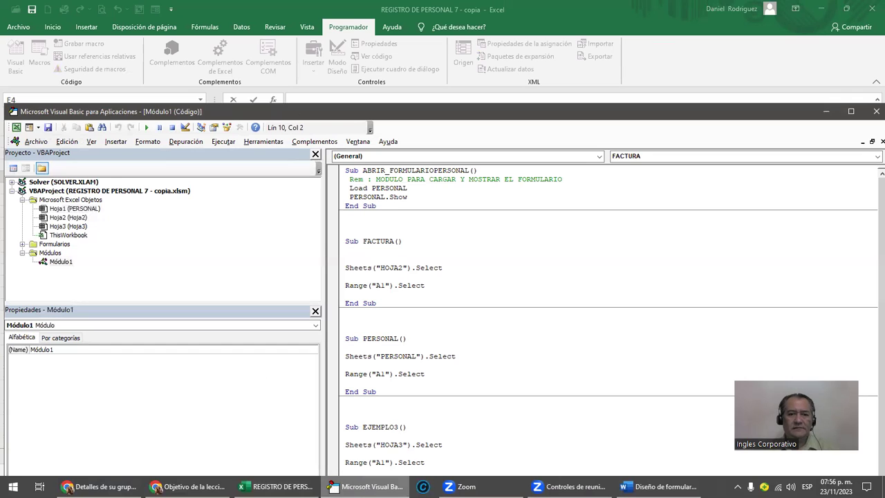
mouse_move(366, 486)
click(431, 415)
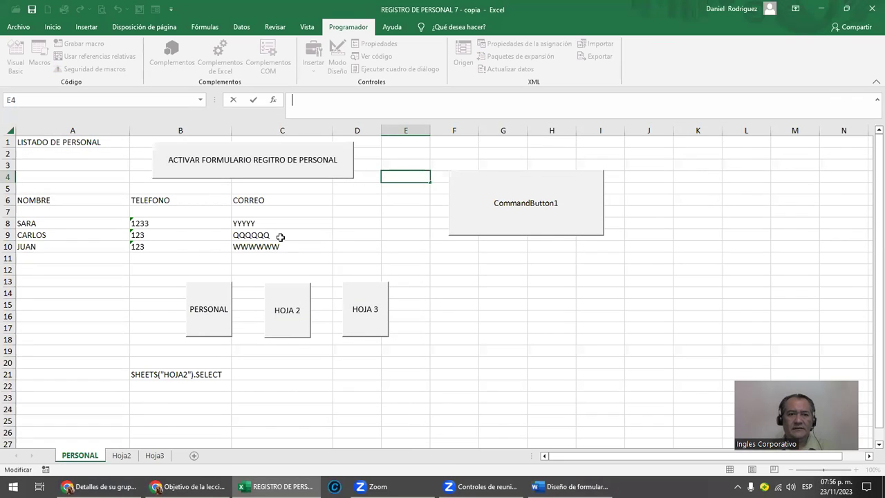
- Change Range("A1") to Range("A7") in Sub FACTURA, run it, then close Excel
click(390, 267)
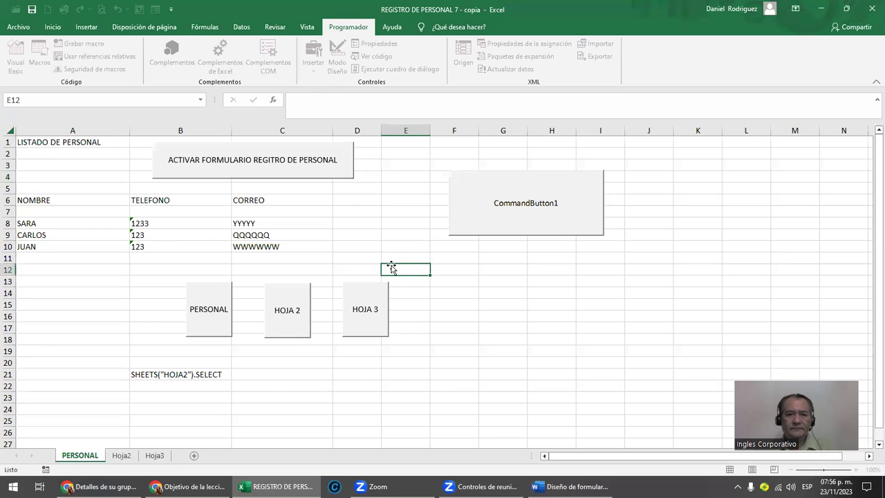
click(15, 59)
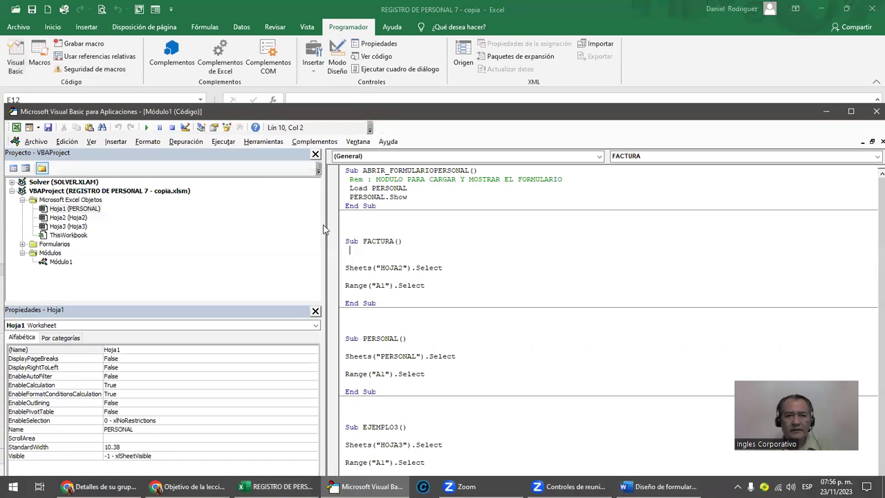
click(376, 285)
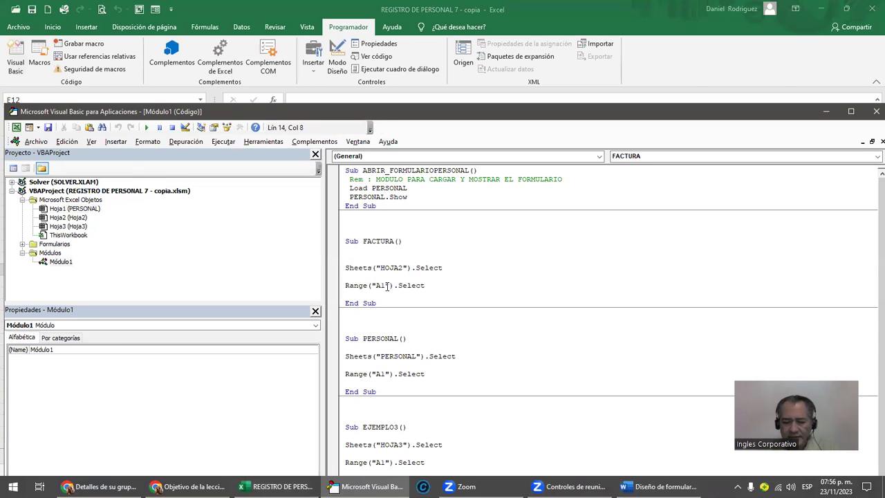
key(Delete)
text(7)
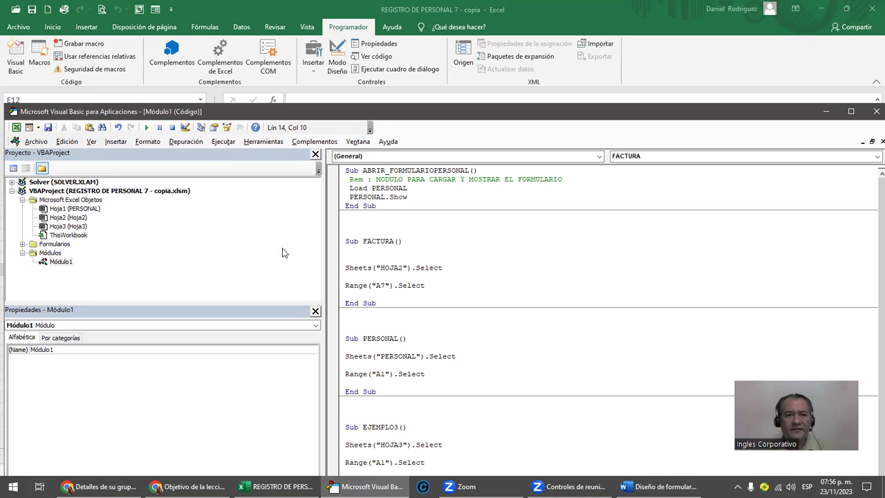
click(151, 128)
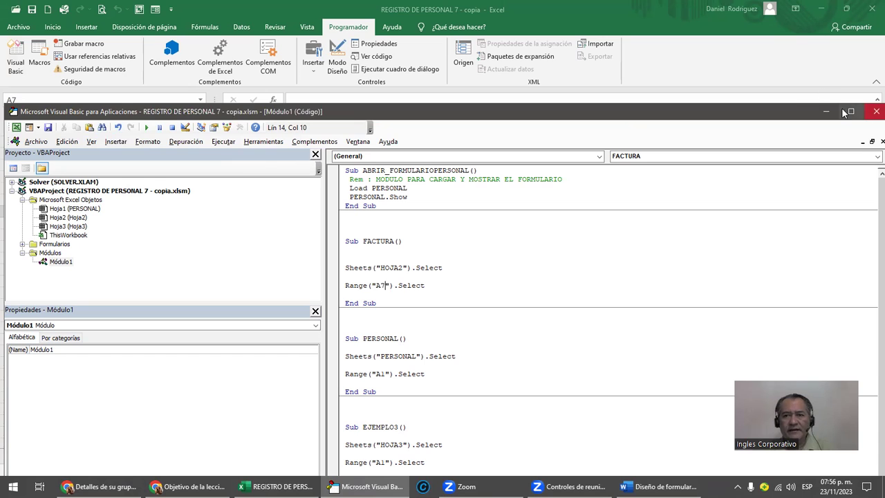
click(876, 111)
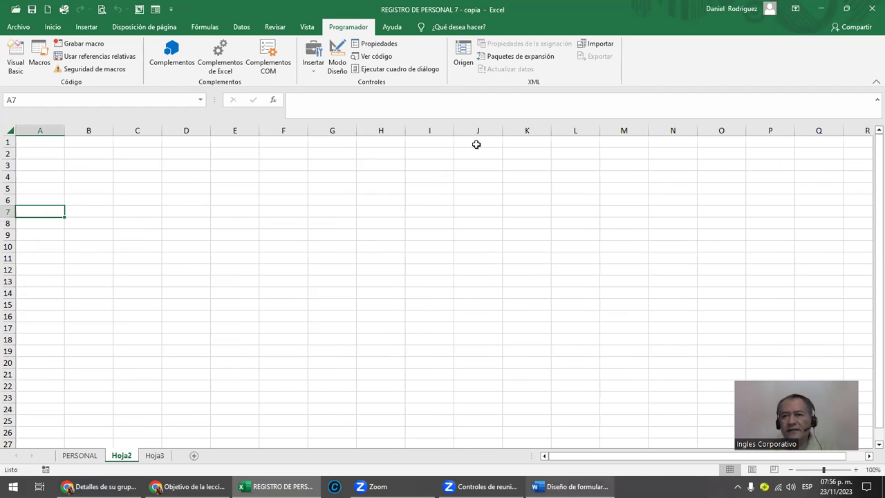
click(872, 9)
- Close the workbook without saving and reopen REGISTRO DE PERSONAL 7 in Excel
click(443, 257)
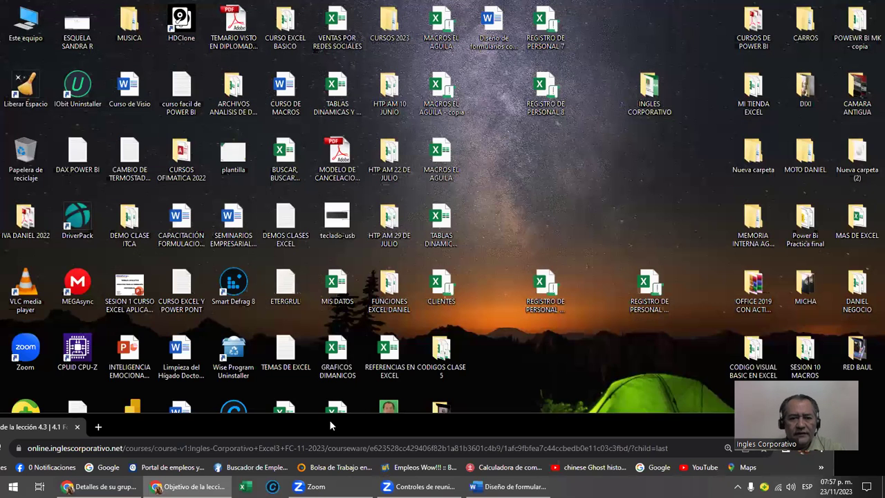
double_click(330, 425)
click(242, 486)
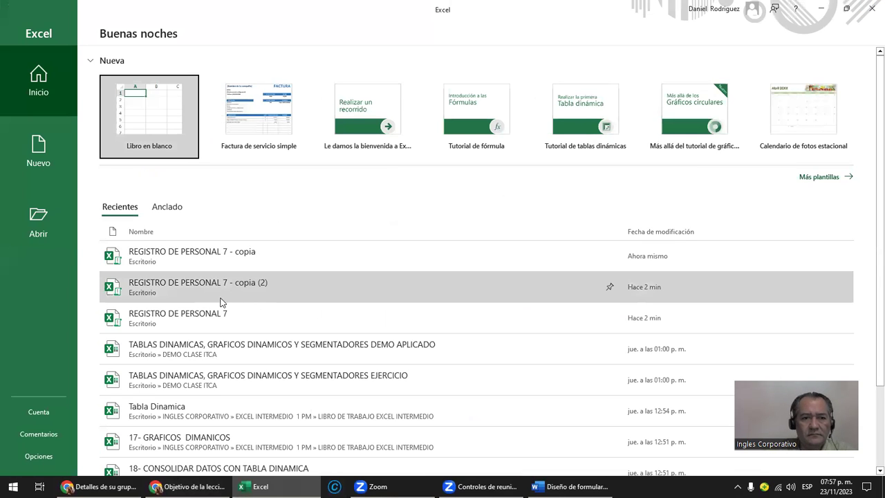
mouse_move(178, 317)
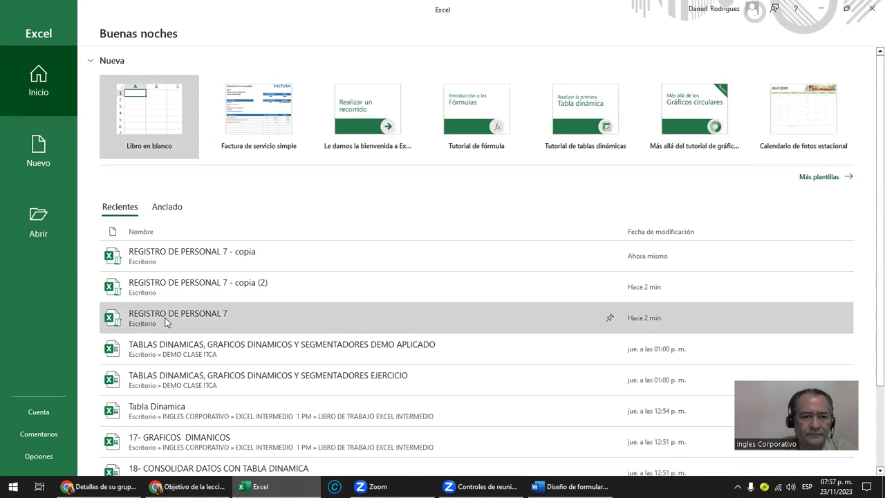
click(166, 322)
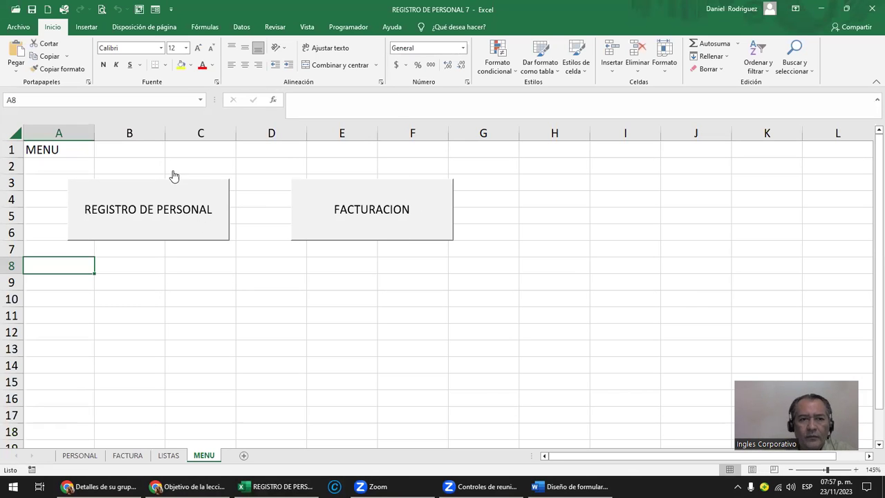
- Enter AA in the REGISTRO DE PERSONAL form's NOMBRE box, then close the form
click(163, 216)
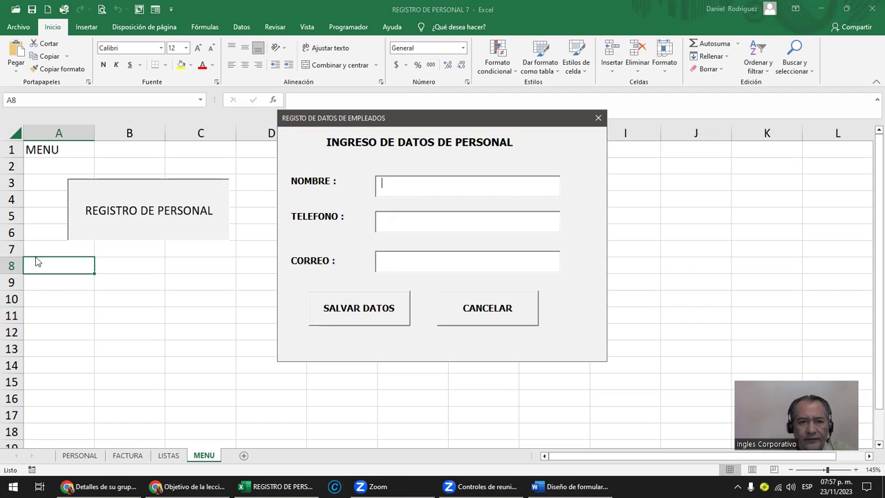
text(AA)
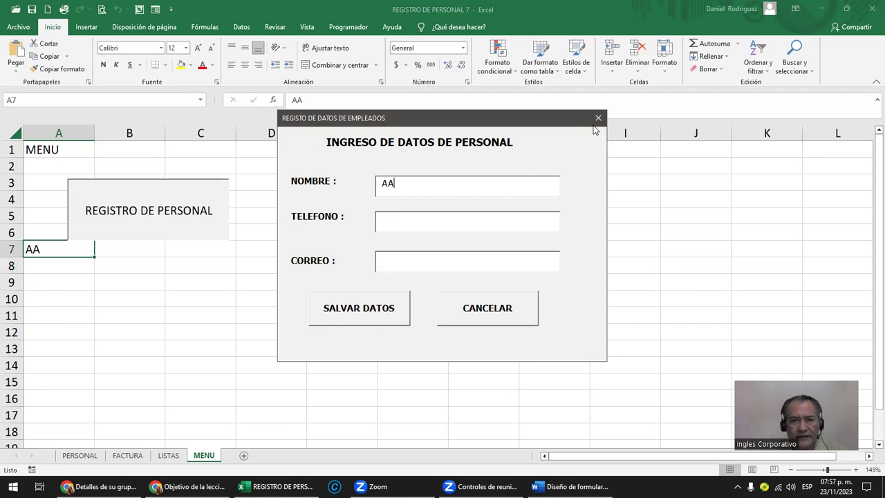
click(598, 118)
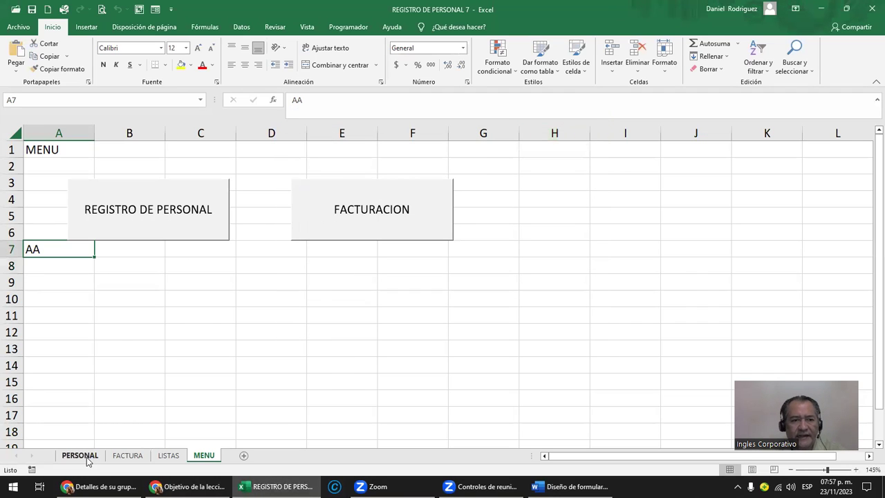
- Show the FACTURA userform in design view in Visual Basic, then expand the Módulos folder
click(349, 28)
click(15, 61)
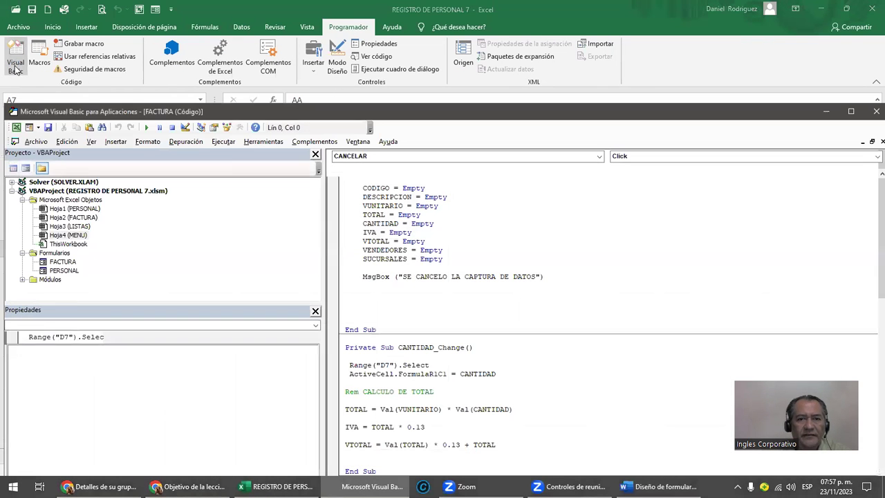
click(62, 262)
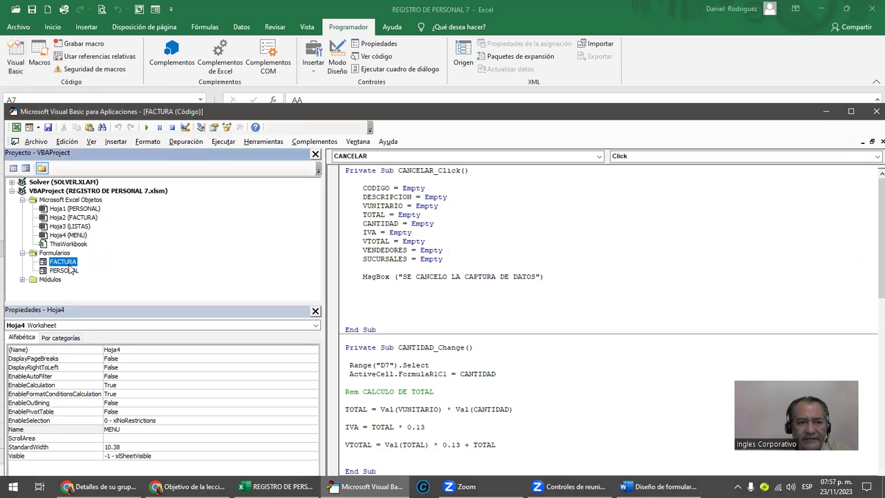
double_click(62, 262)
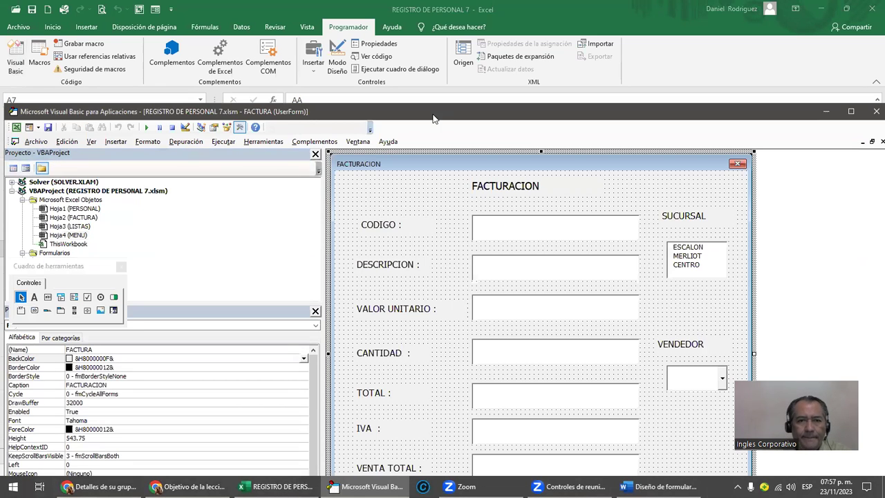
double_click(467, 101)
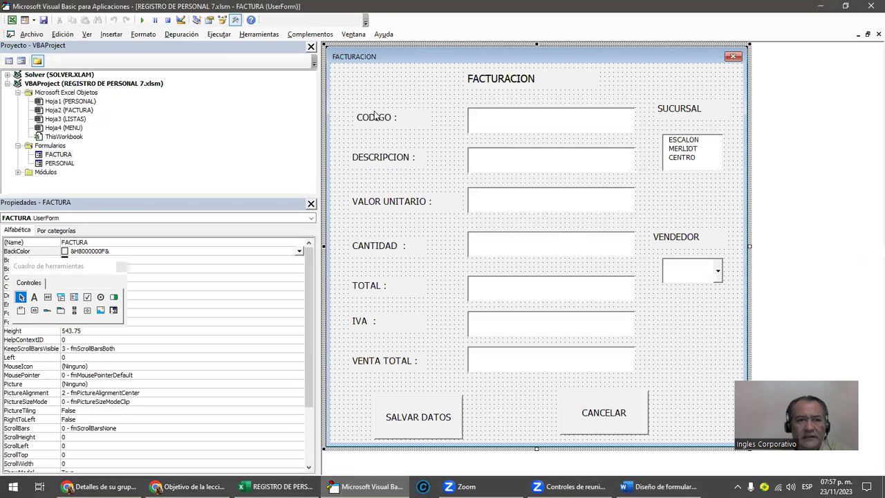
double_click(405, 13)
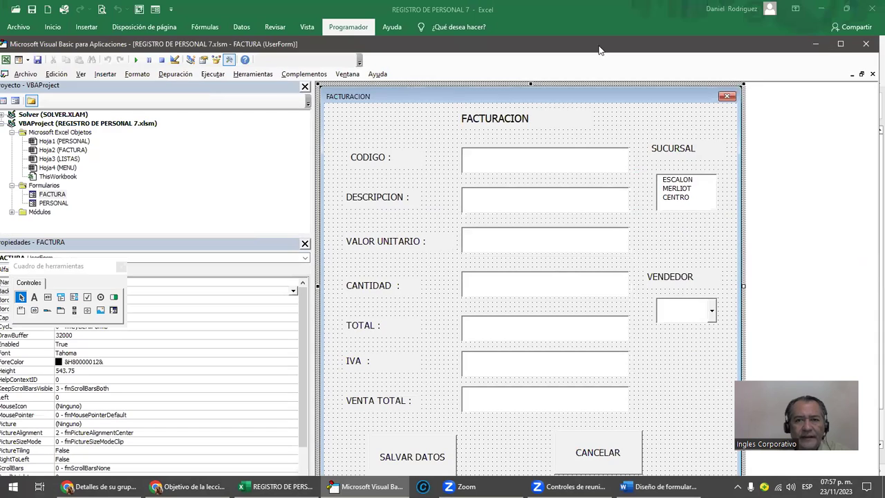
click(869, 47)
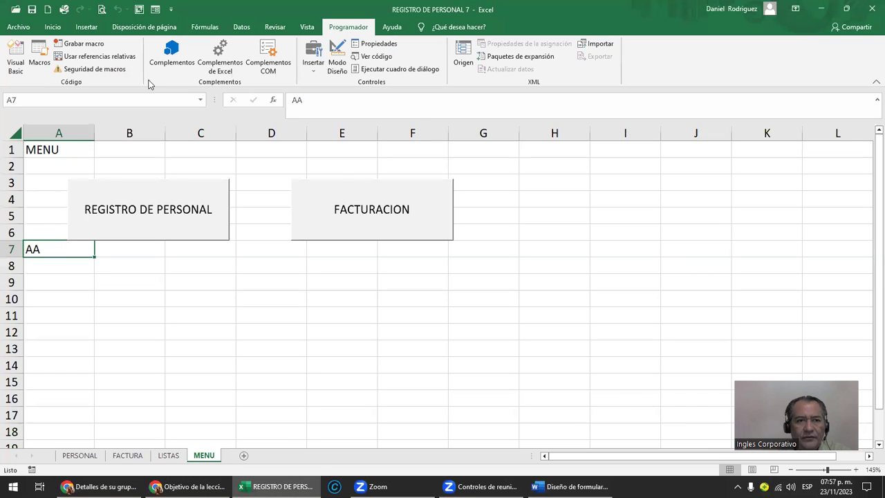
click(15, 57)
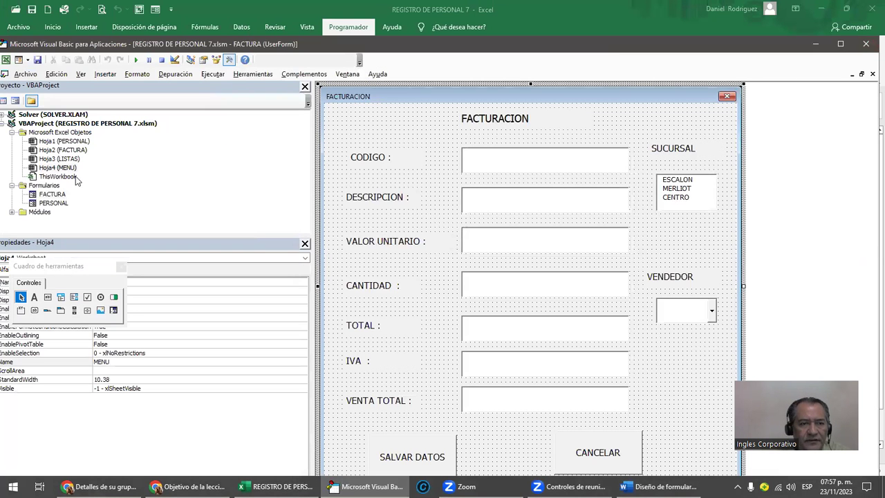
click(35, 214)
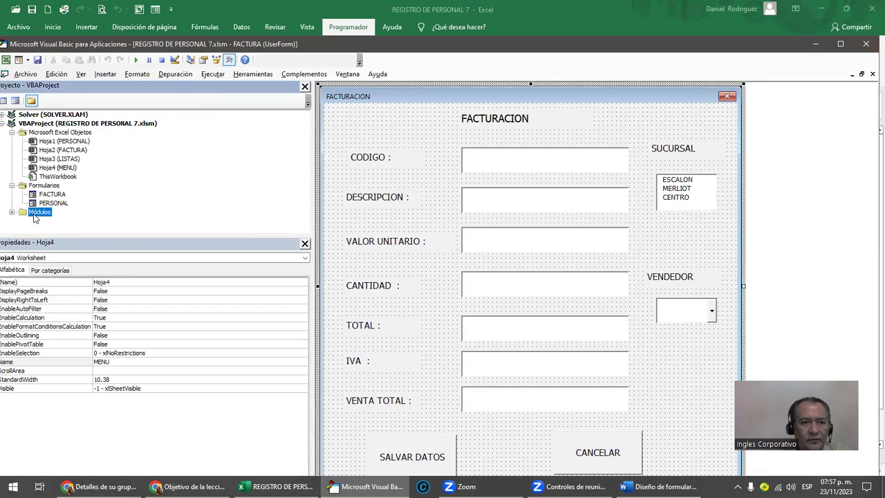
click(11, 212)
- In Módulo1, insert Sheets("FACTURA").Select before End Sub in ABRIR_FORMULARIOFACTURA
double_click(50, 221)
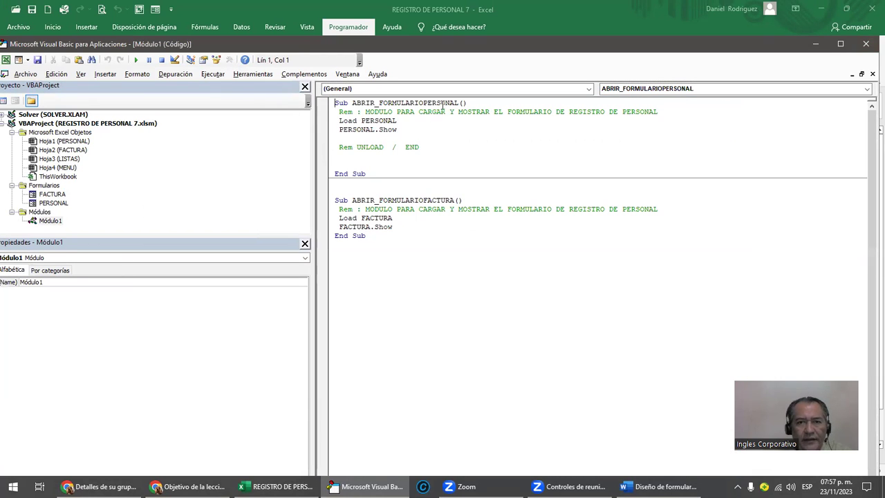
click(407, 120)
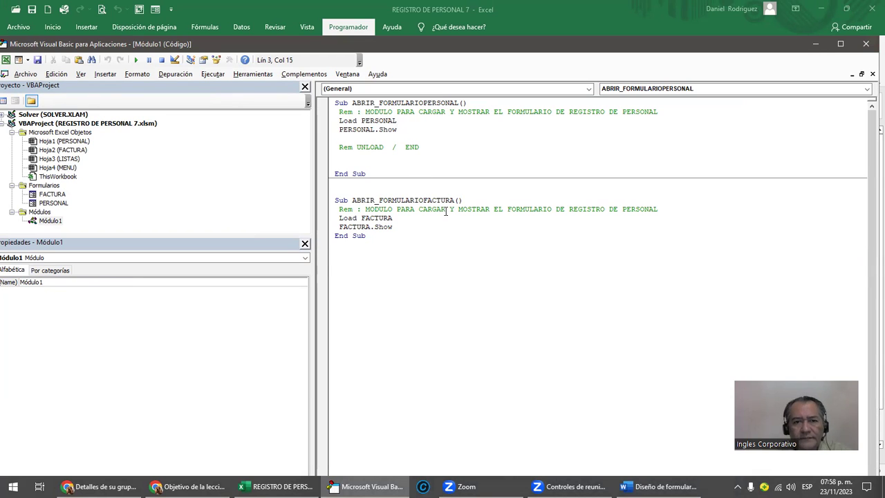
click(418, 218)
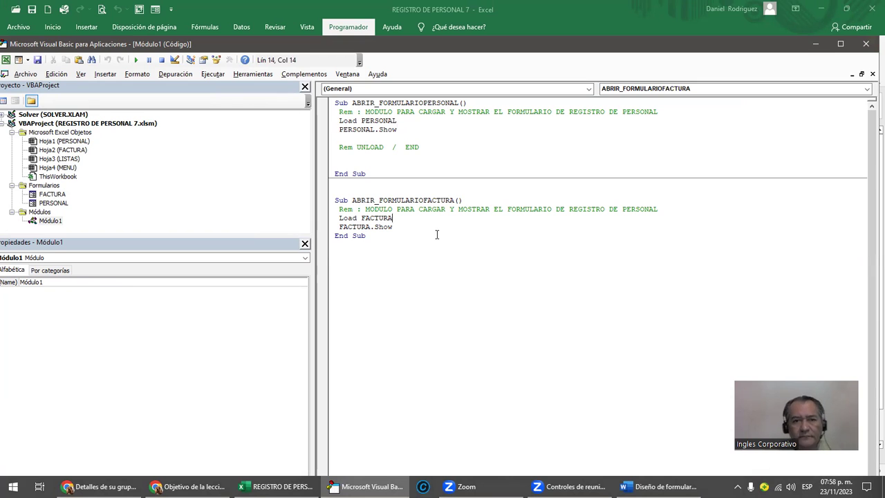
key(Down)
key(Return)
key(Return)
key(Return)
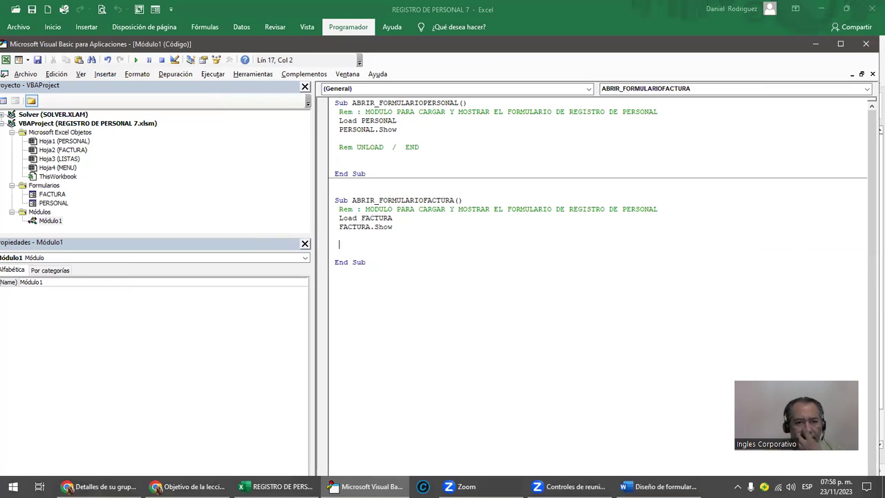
text(SHEETS(HOJA3").SELECT)
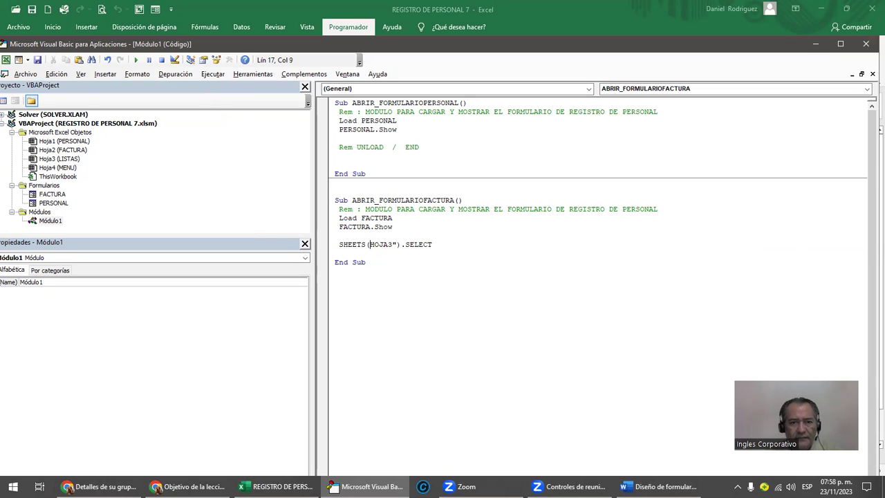
key(Delete)
key(Delete)
key(Delete)
key(Delete)
key(Delete)
text(" )
text(FACTURA)
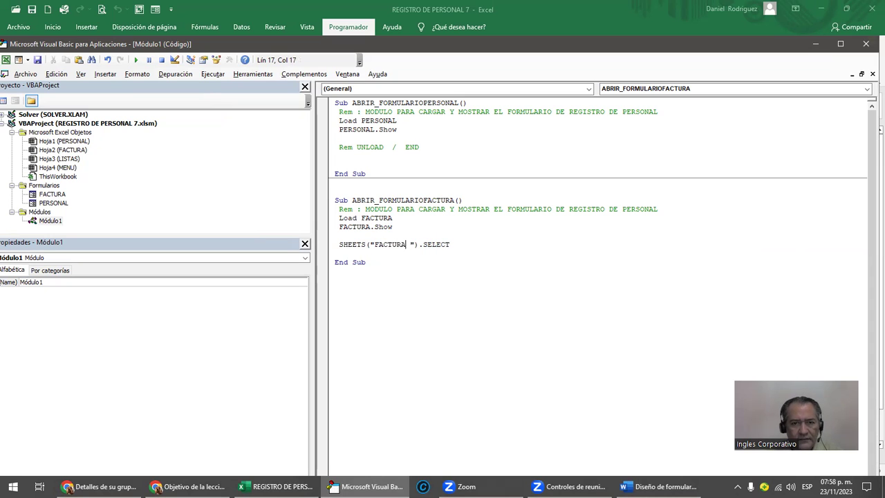
key(Delete)
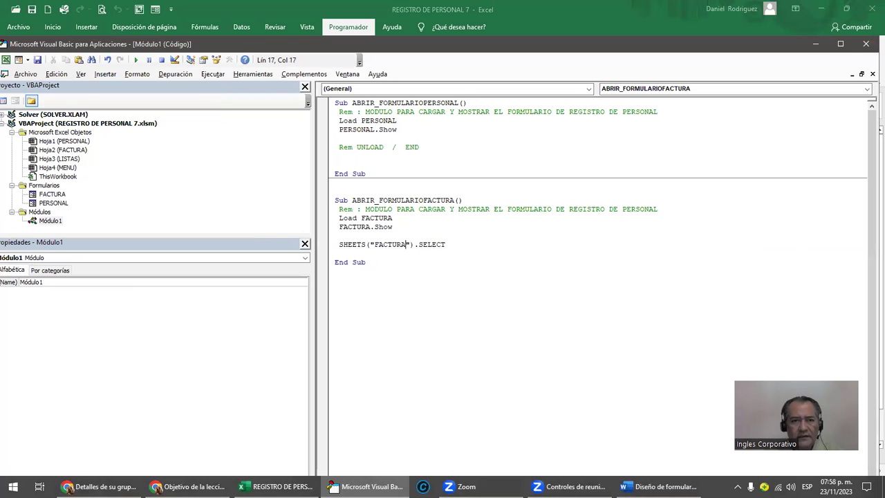
click(473, 252)
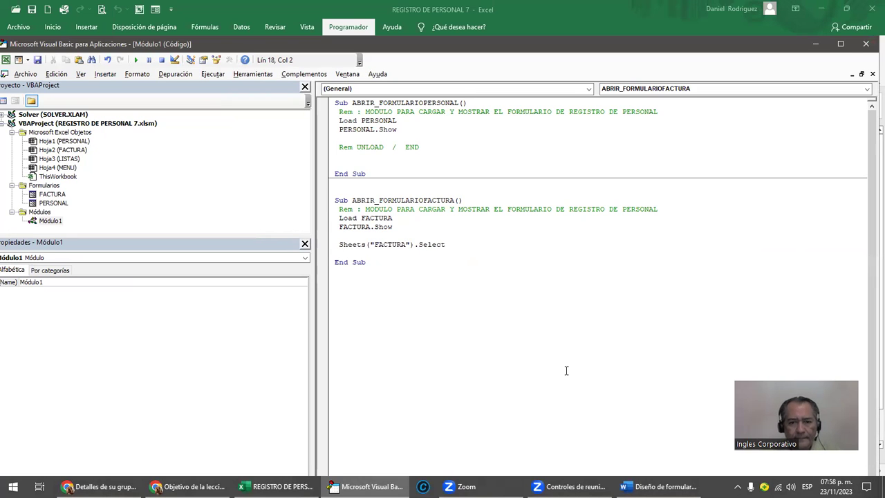
- Copy the Range("C7").Select line from the Word notes
click(660, 486)
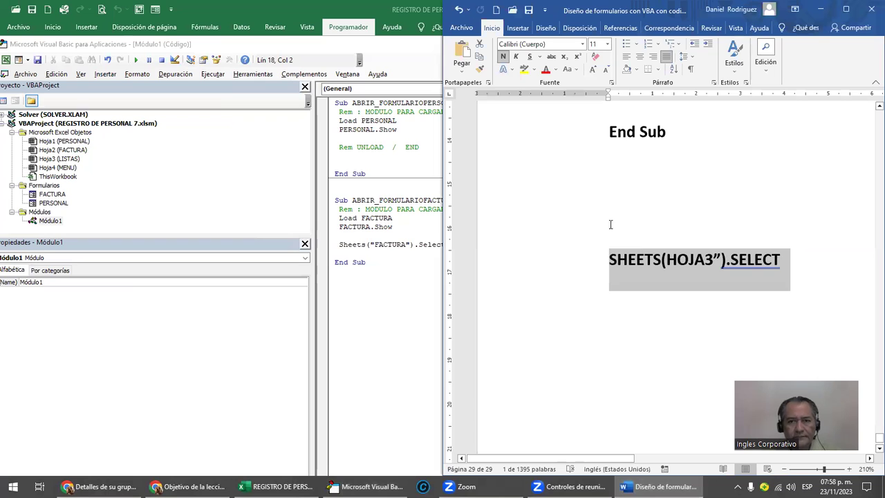
scroll(612, 278, up, 3)
scroll(642, 264, up, 3)
scroll(641, 264, up, 2)
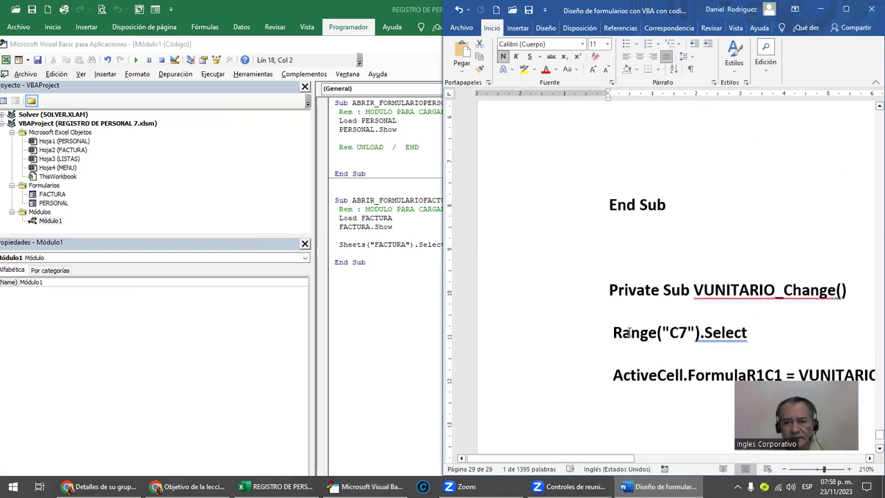
drag(629, 332, 767, 327)
key(ctrl+c)
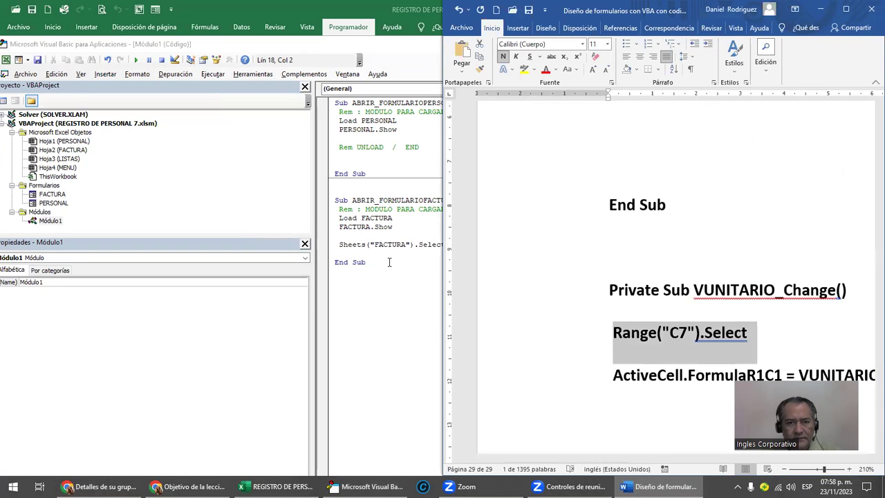
- Paste it below Sheets("FACTURA").Select, change C7 to A7, and run the macro
click(389, 262)
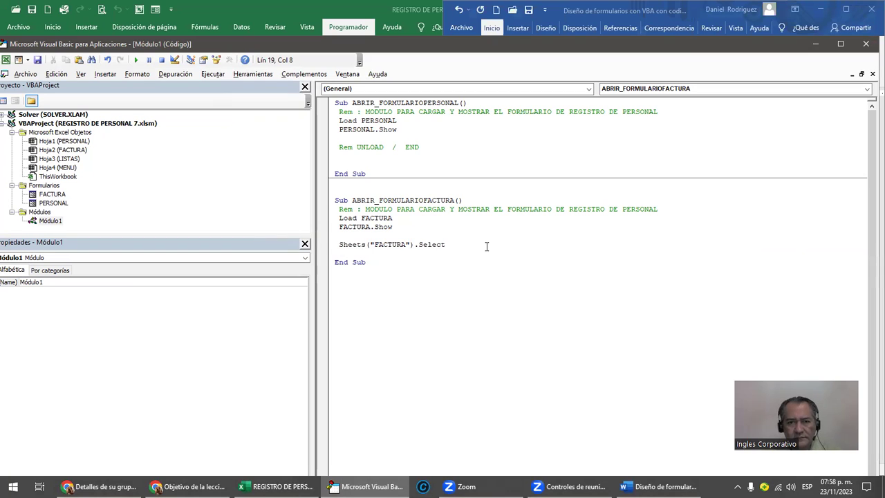
key(Return)
key(ctrl+v)
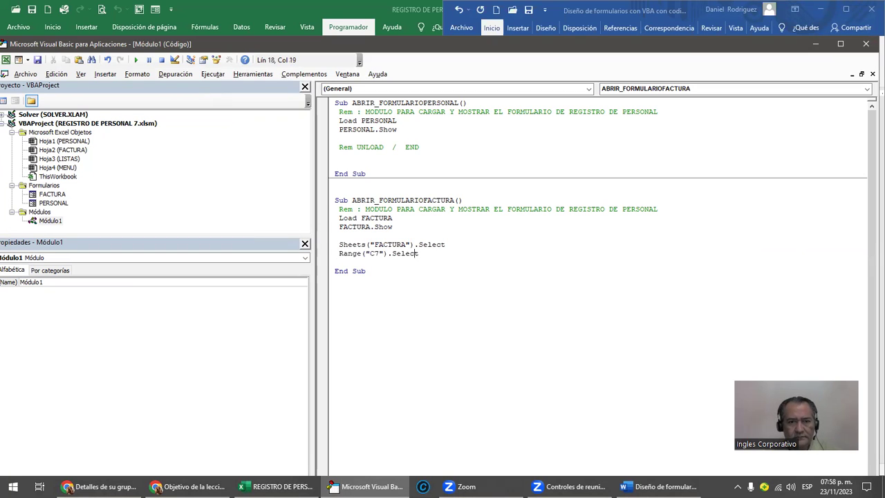
key(shift+Right)
text(A)
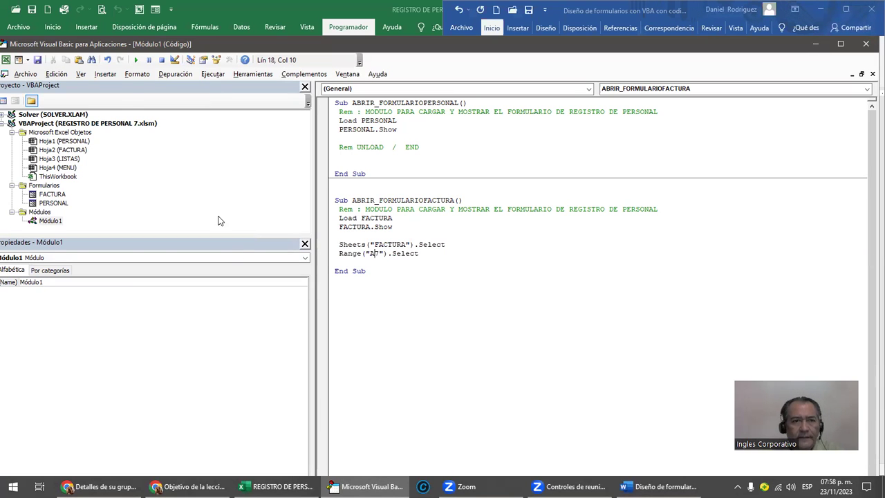
click(136, 60)
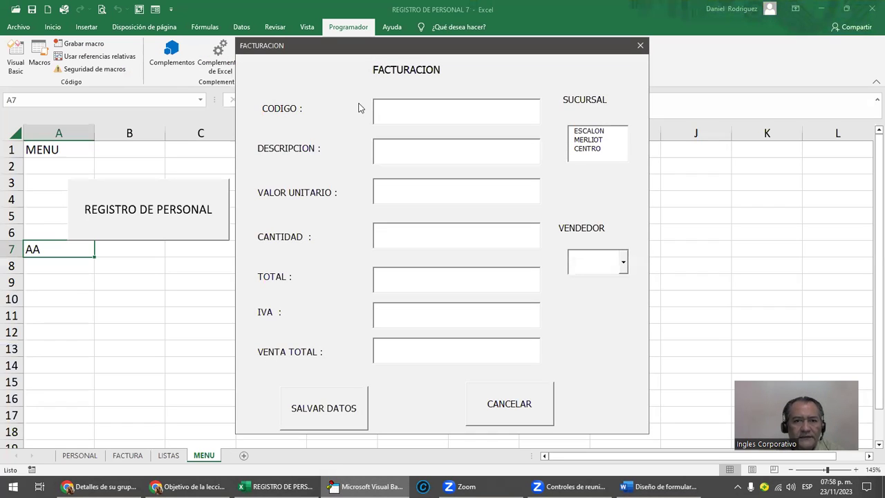
- Rerun the FACTURACION form, review Módulo1's code, and return to the workbook
click(640, 45)
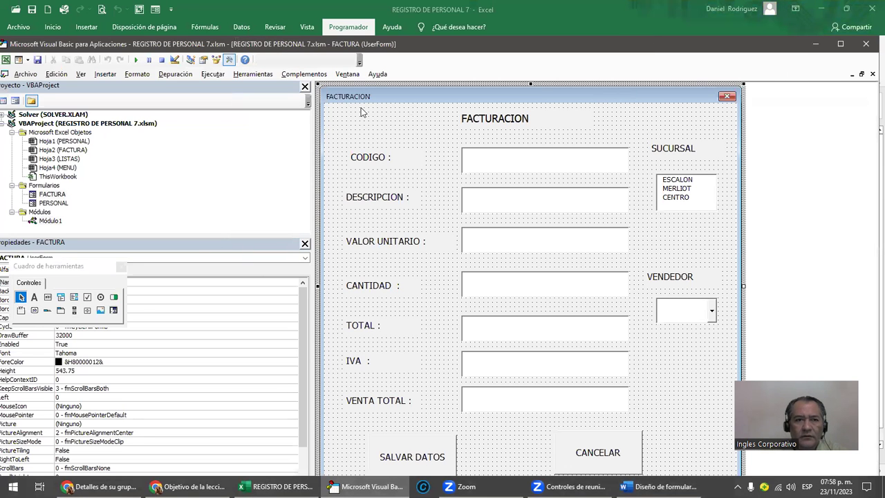
click(136, 61)
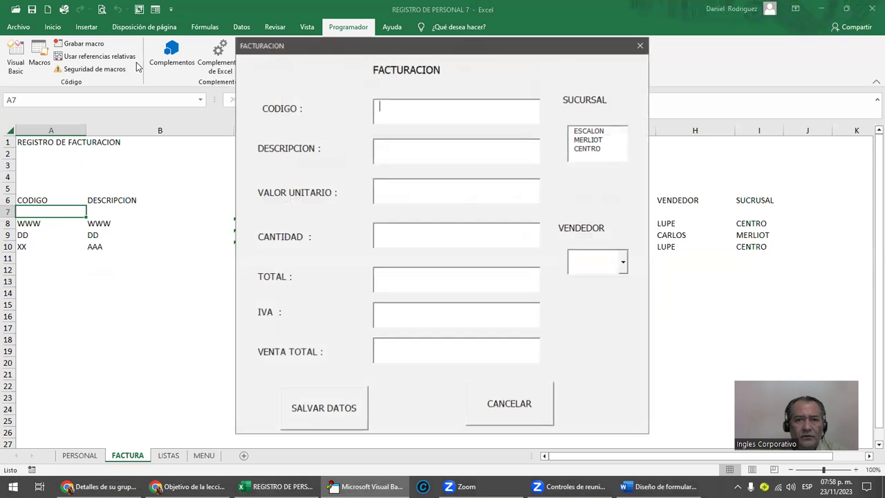
click(636, 40)
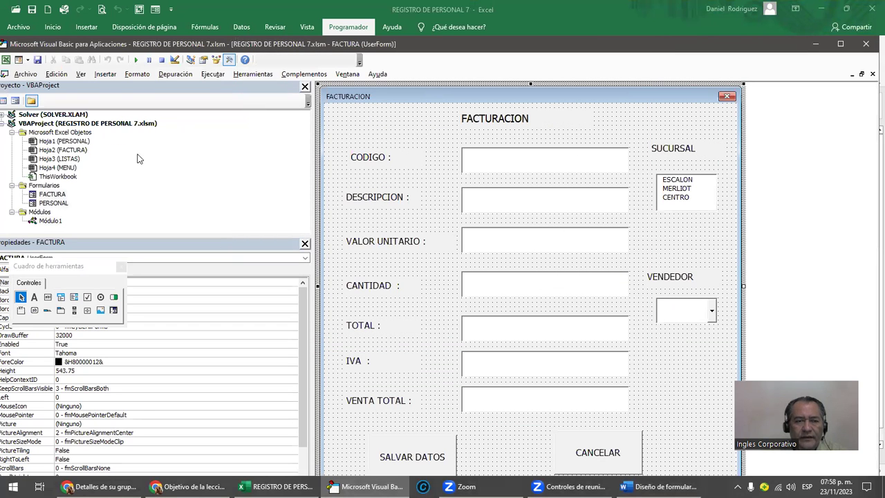
click(47, 221)
double_click(47, 221)
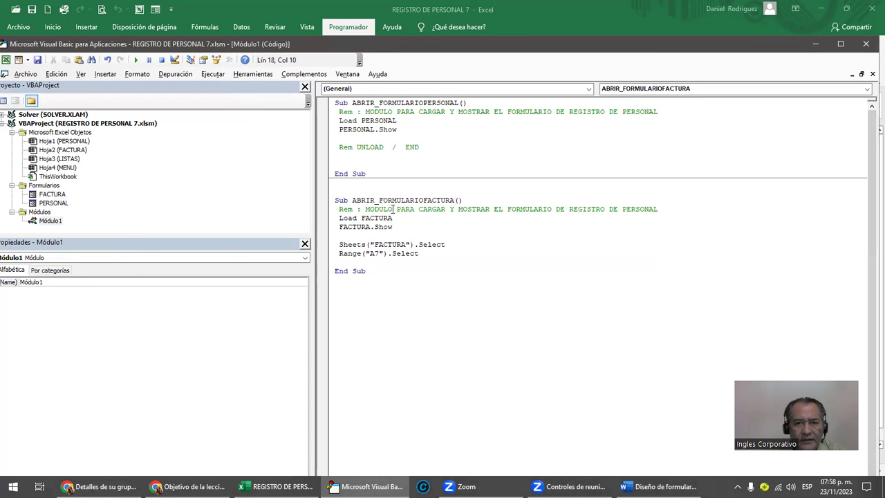
click(864, 47)
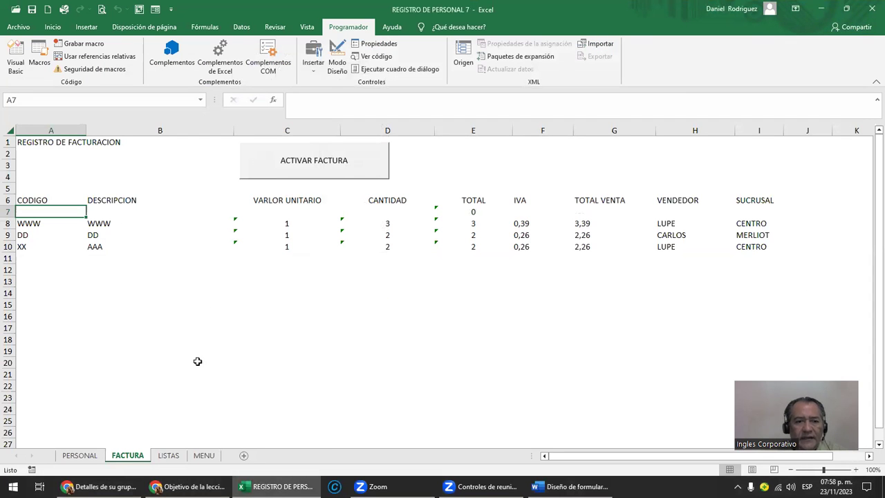
- Open the FACTURACION form from ACTIVAR FACTURA and the MENU button, testing an X in CODIGO
click(304, 156)
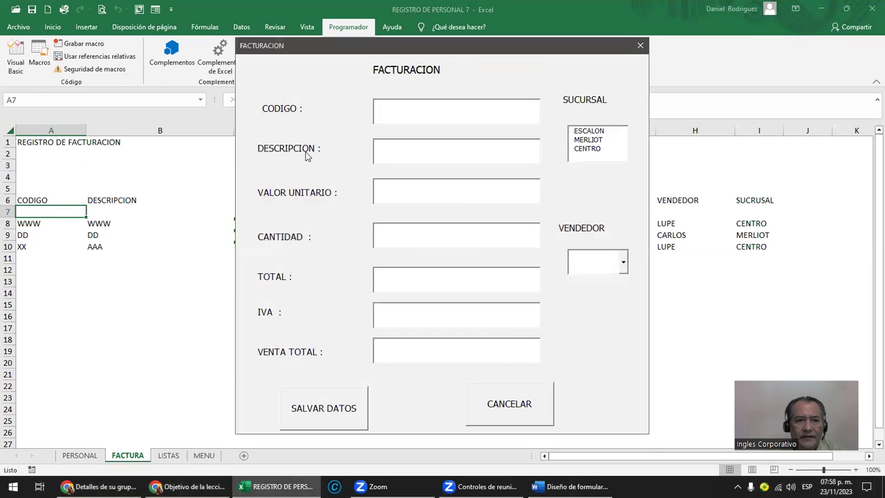
click(641, 47)
click(204, 455)
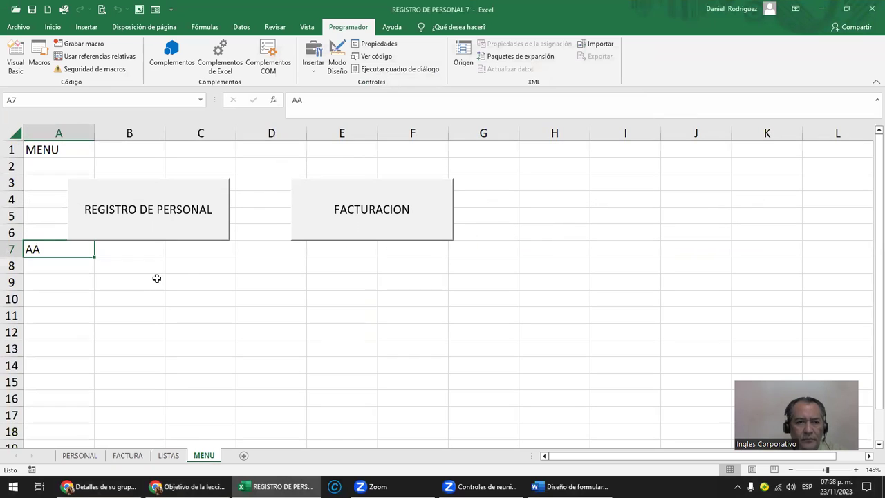
click(369, 199)
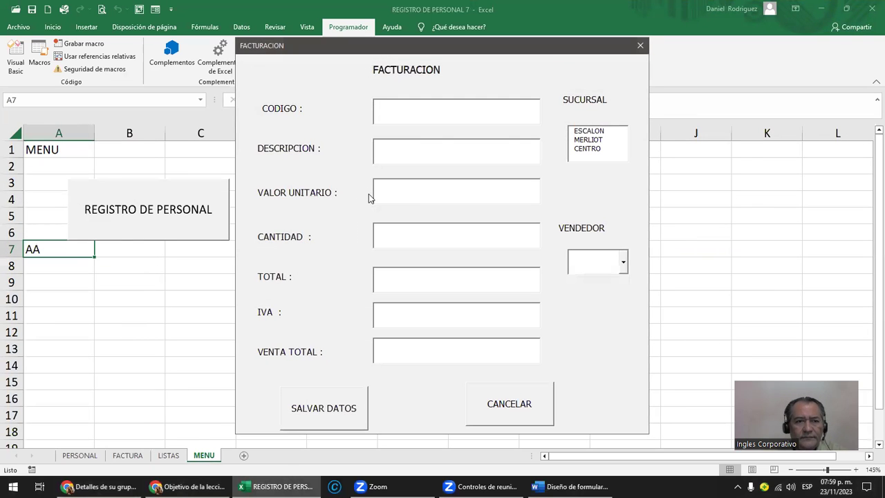
click(388, 103)
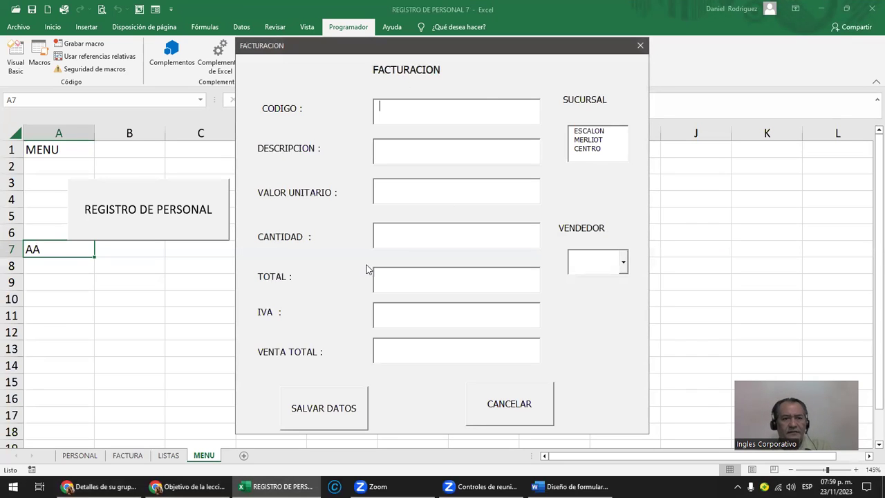
text(X)
key(BackSpace)
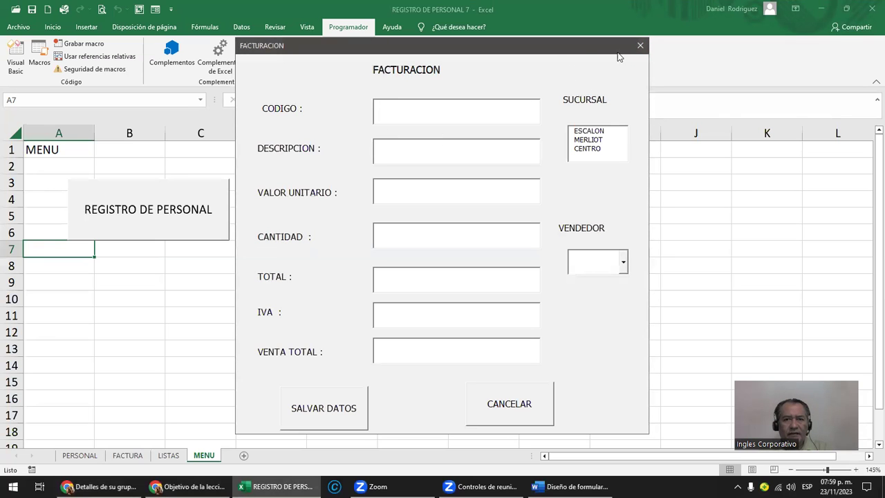
click(640, 45)
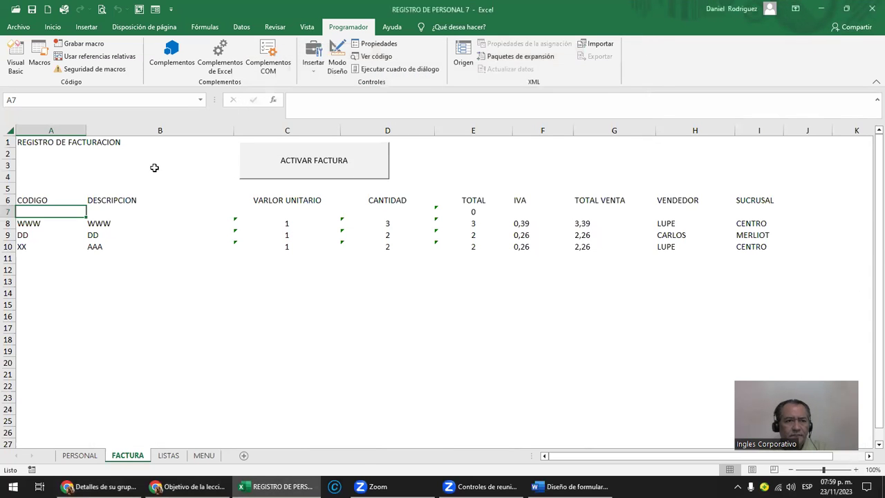
click(16, 59)
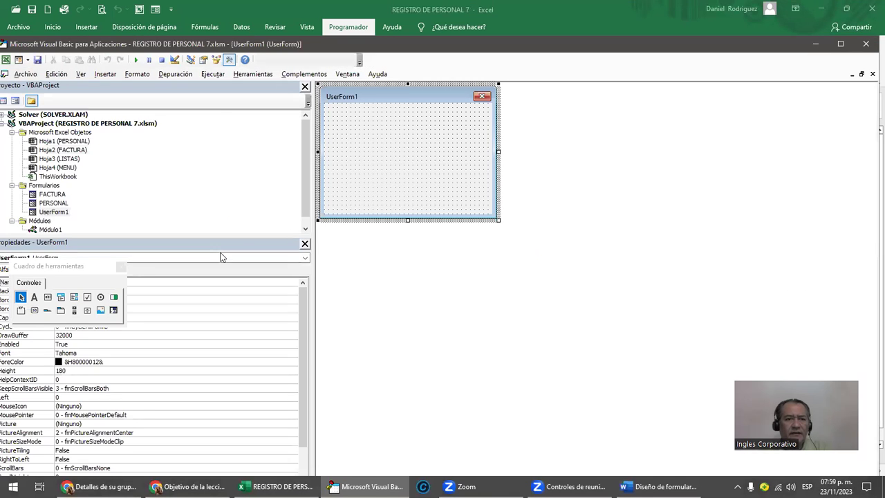
- Review the FACTURA worksheet and form code, including the VENDEDORES_Change procedure
click(70, 150)
double_click(69, 150)
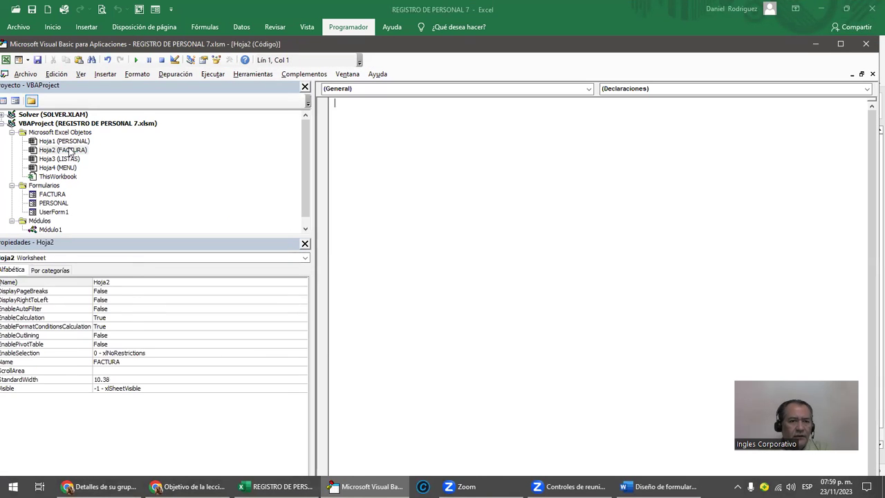
double_click(60, 195)
double_click(405, 125)
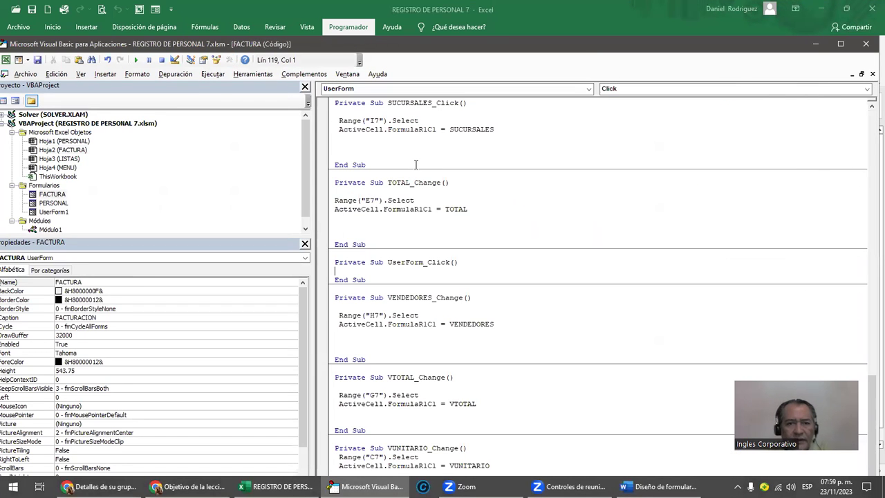
click(473, 298)
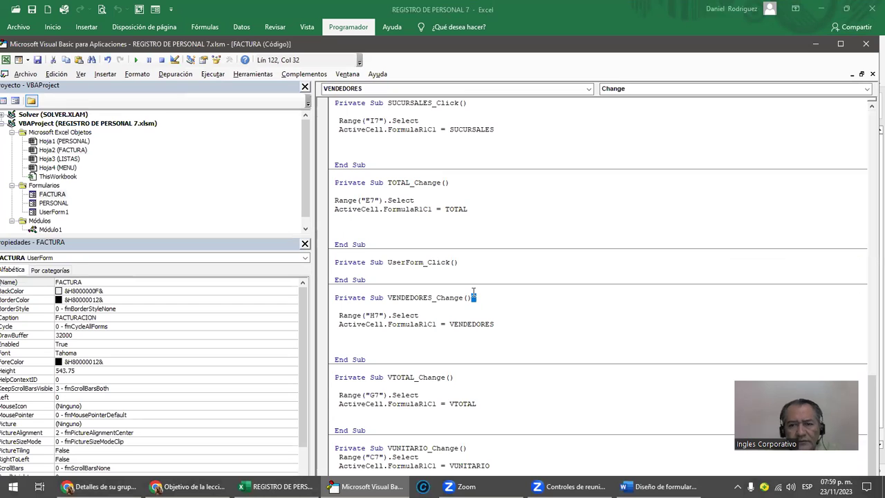
double_click(612, 46)
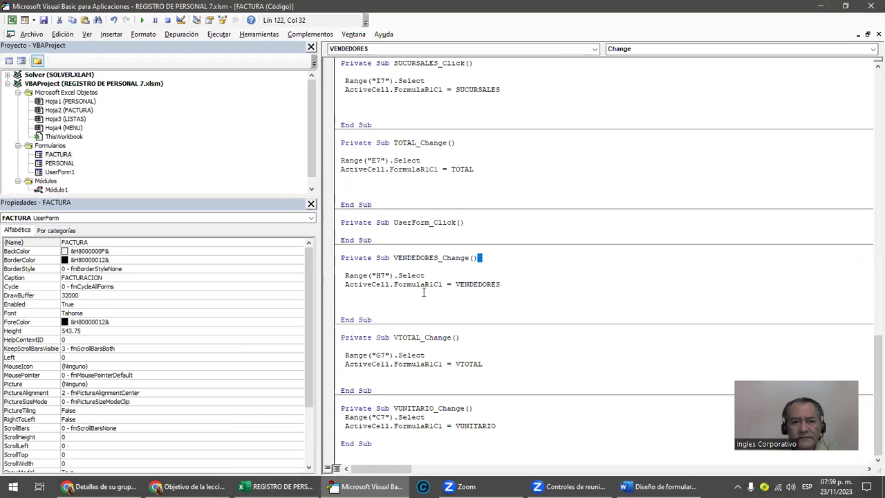
double_click(58, 154)
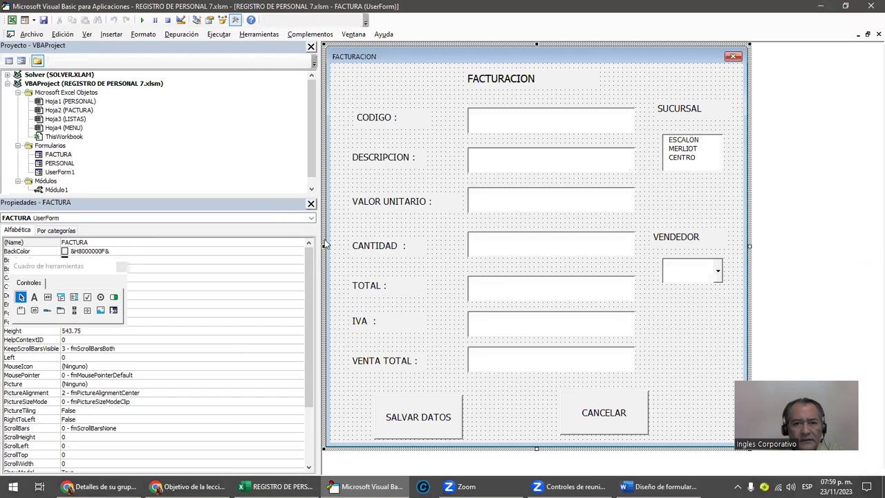
double_click(690, 378)
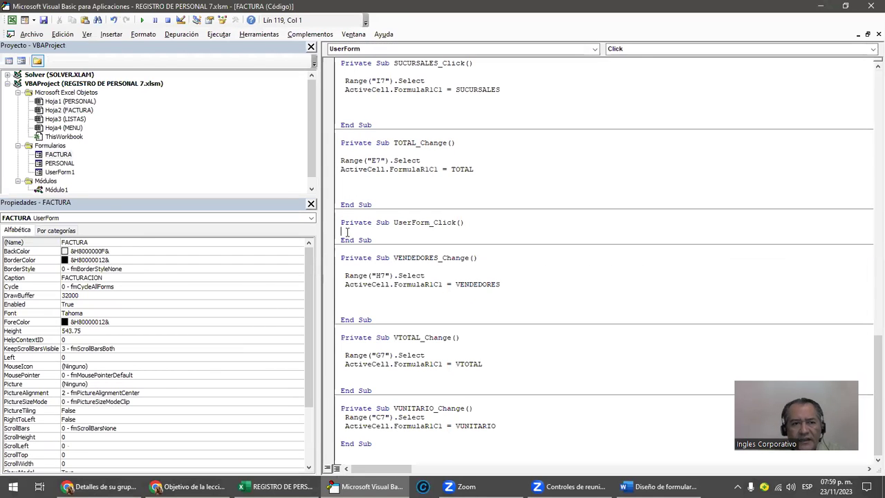
- View the Módulo1 macros after FACTURA.Show, then return to Excel with Alt+F11
double_click(60, 189)
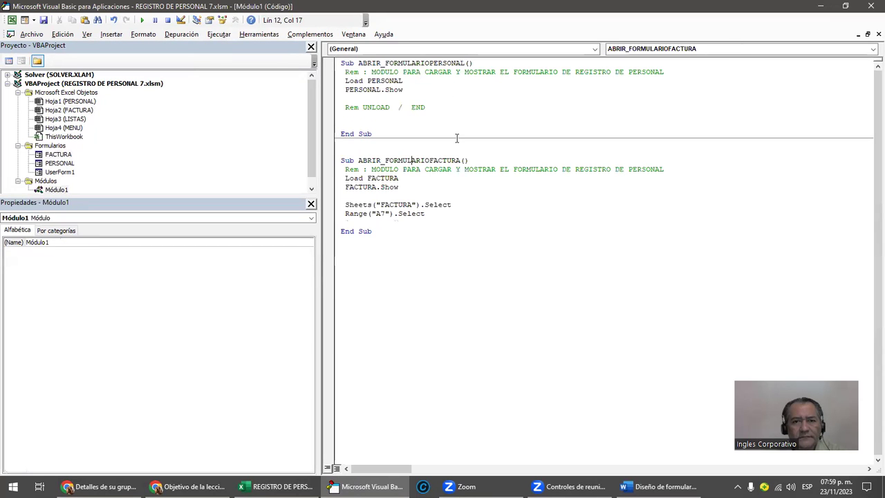
click(426, 196)
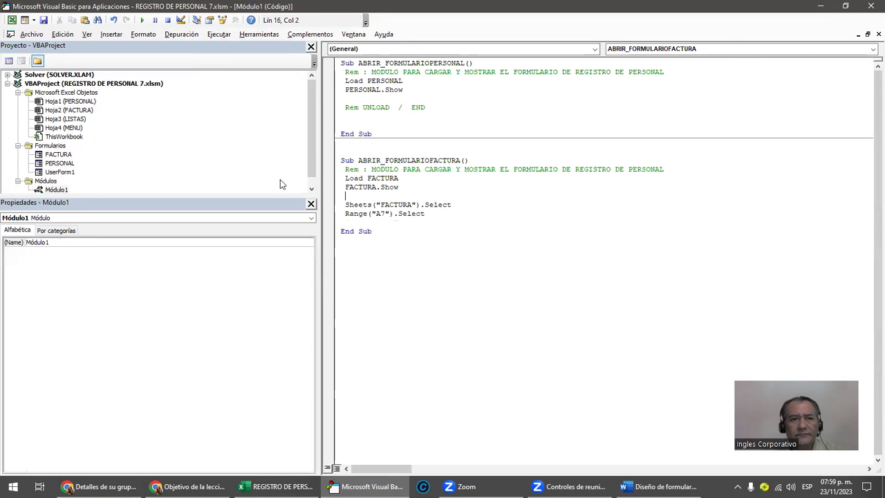
key(alt+F11)
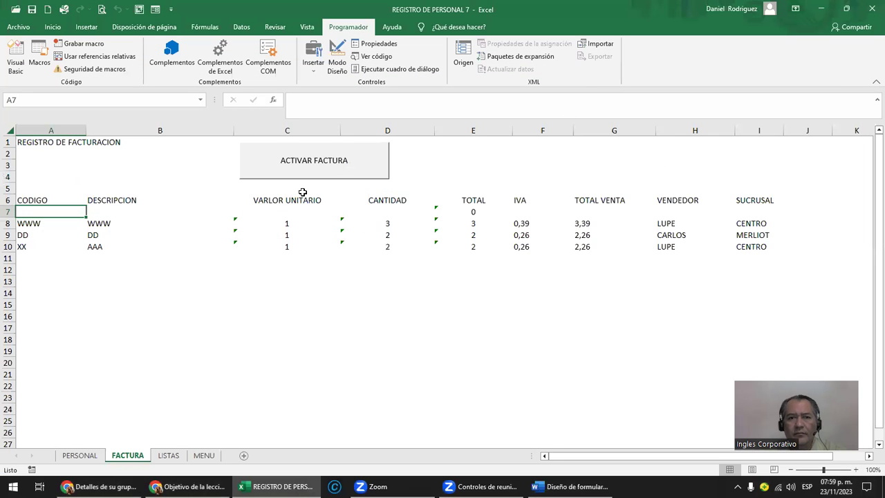
- Select invoice rows A7:I10, check the IVA value in F8, then minimize Excel
click(312, 395)
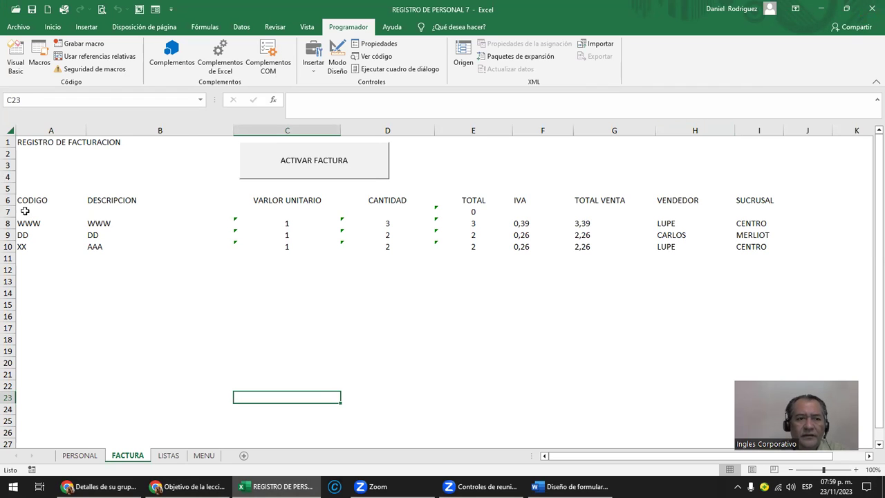
drag(24, 211, 748, 247)
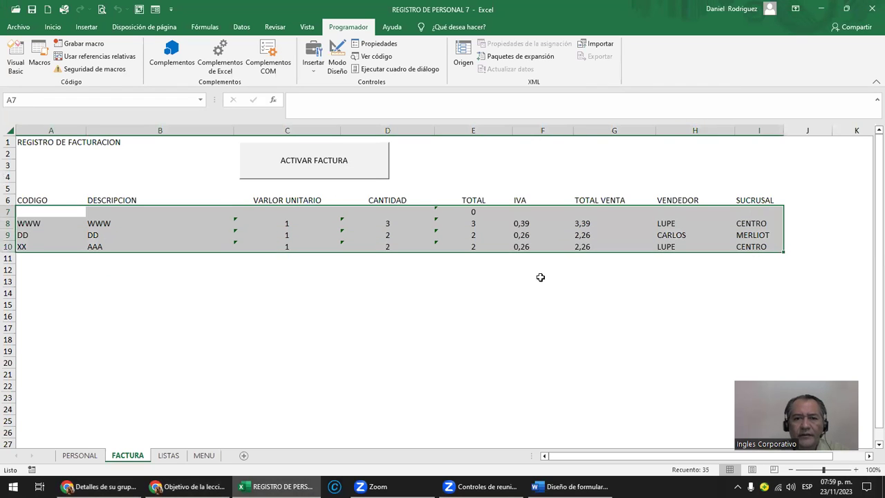
click(538, 280)
click(524, 219)
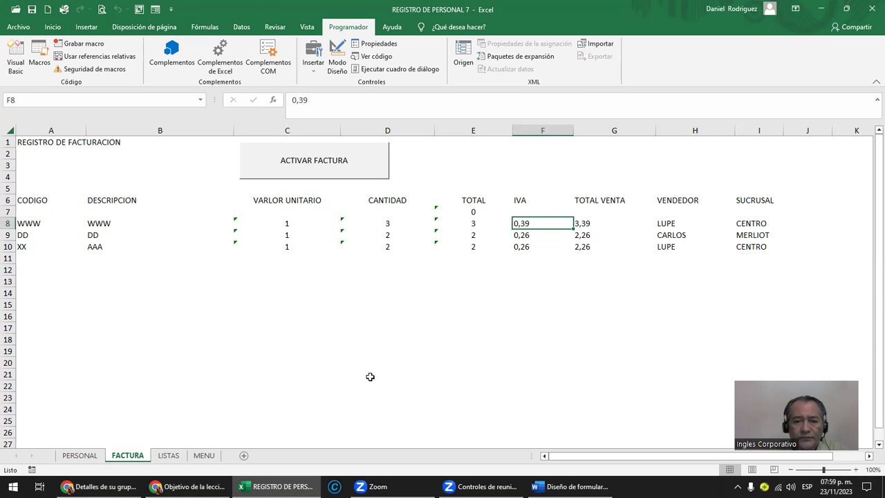
click(275, 486)
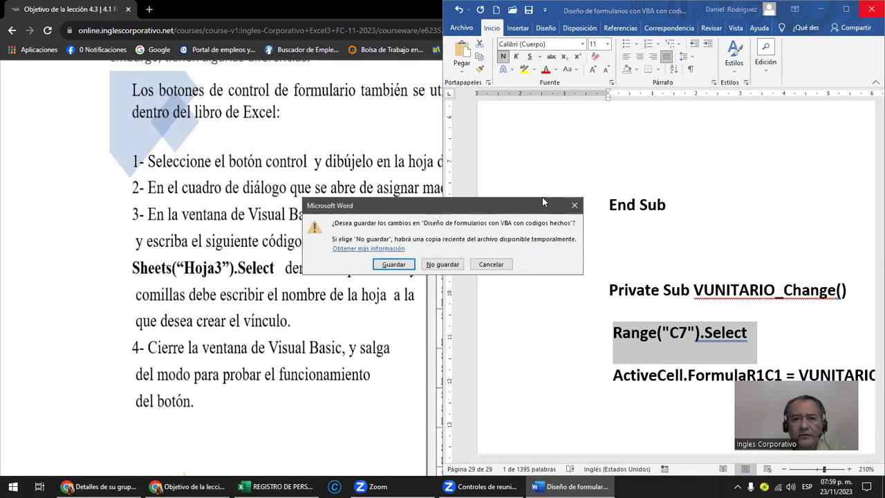
- Close the Word document without saving, minimize Chrome, and restore the Excel workbook
click(447, 264)
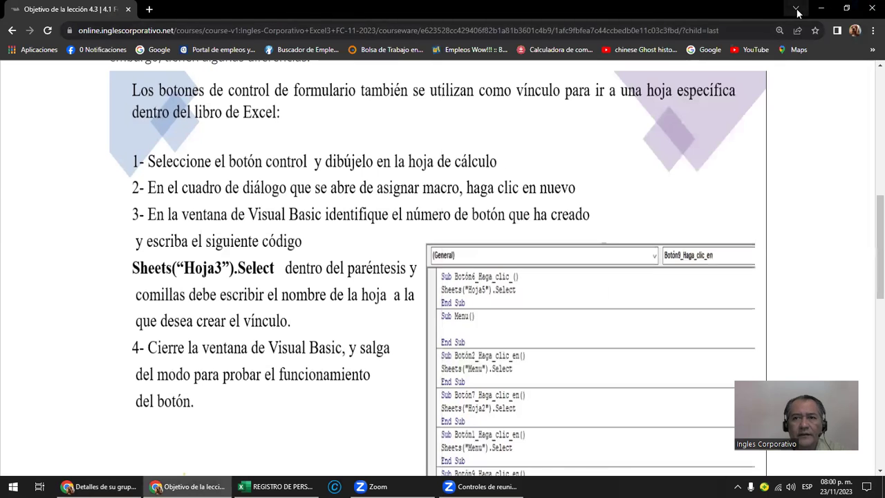
click(820, 9)
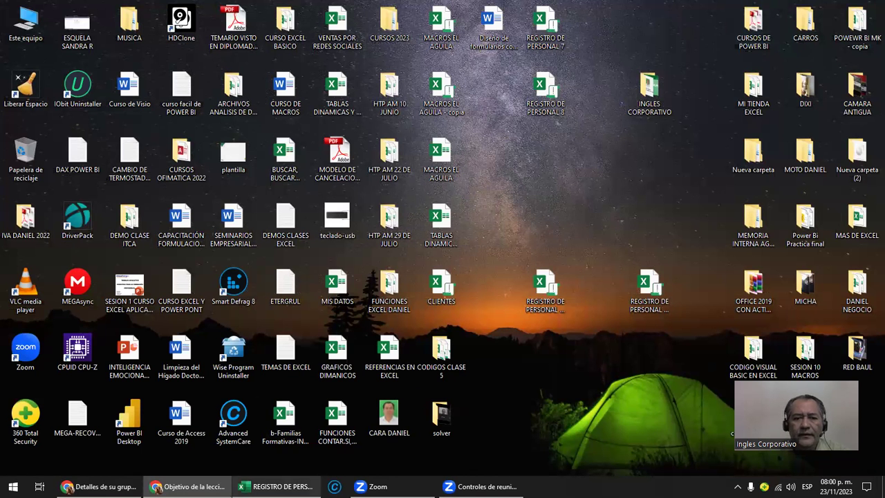
click(275, 486)
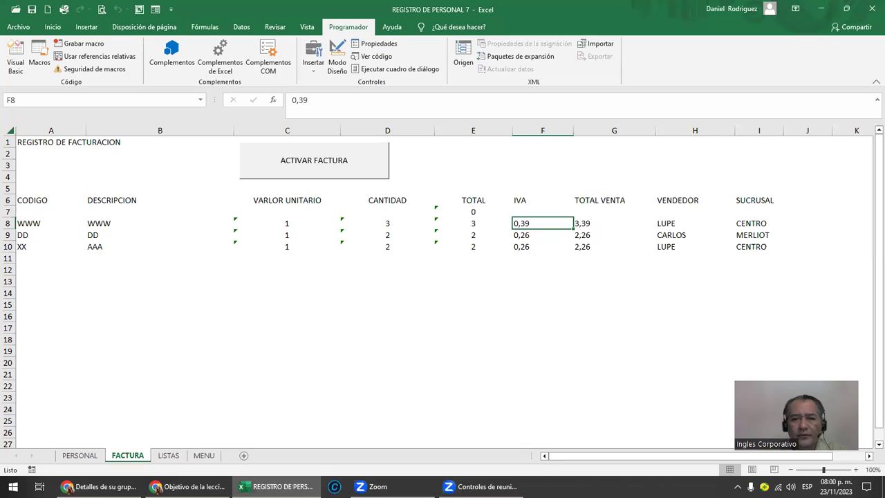